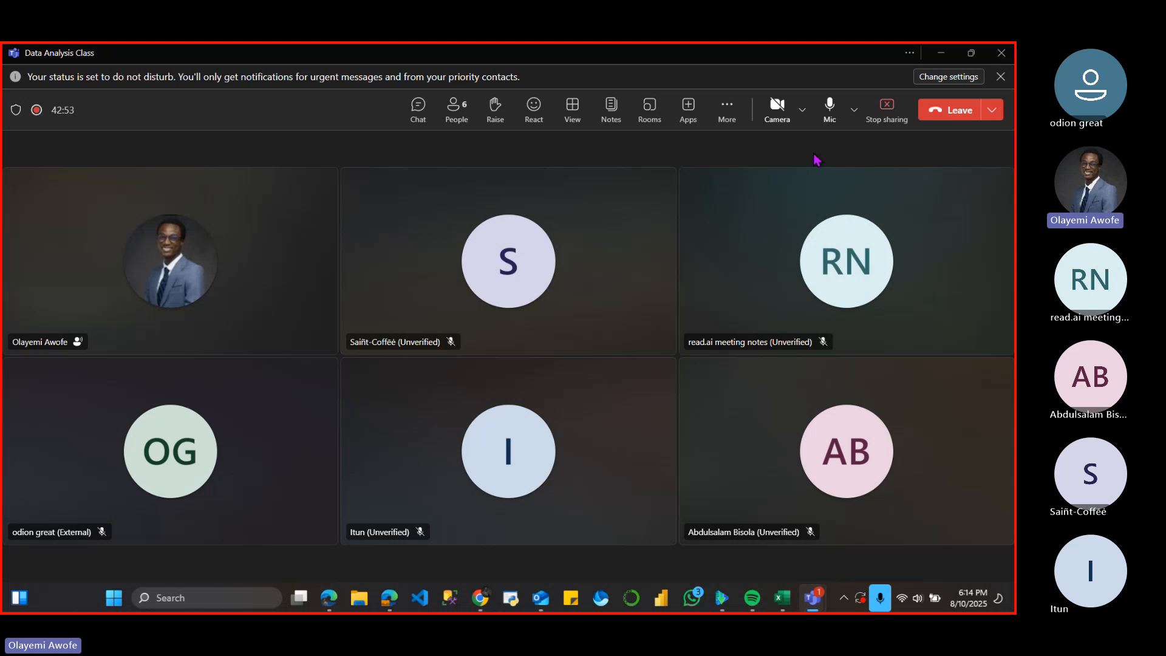
- Switch from the meeting to the Ecommerce+Sales+Data workbook in Excel and add a blank worksheet after the Data sheet
click(940, 54)
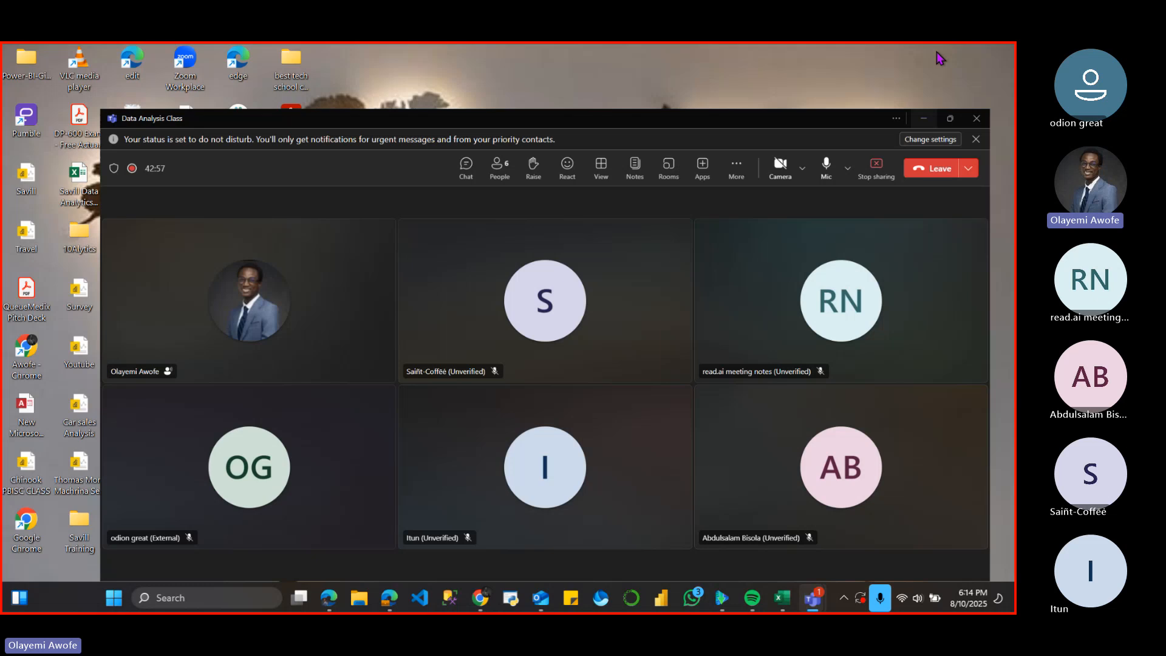
click(924, 118)
click(783, 597)
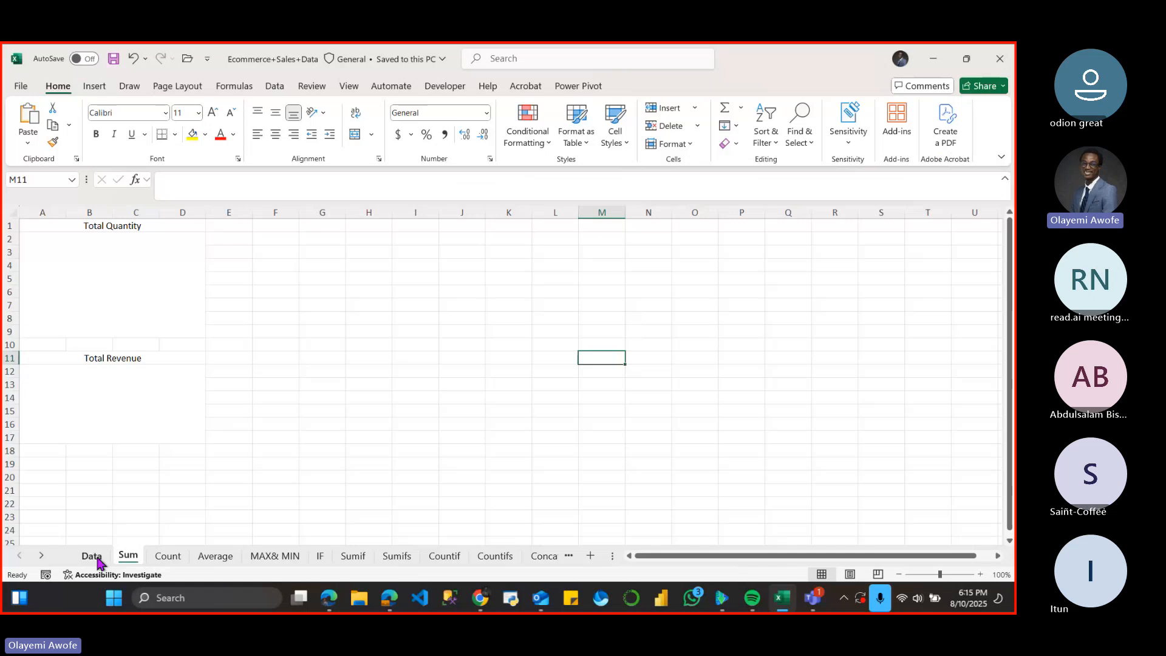
click(91, 556)
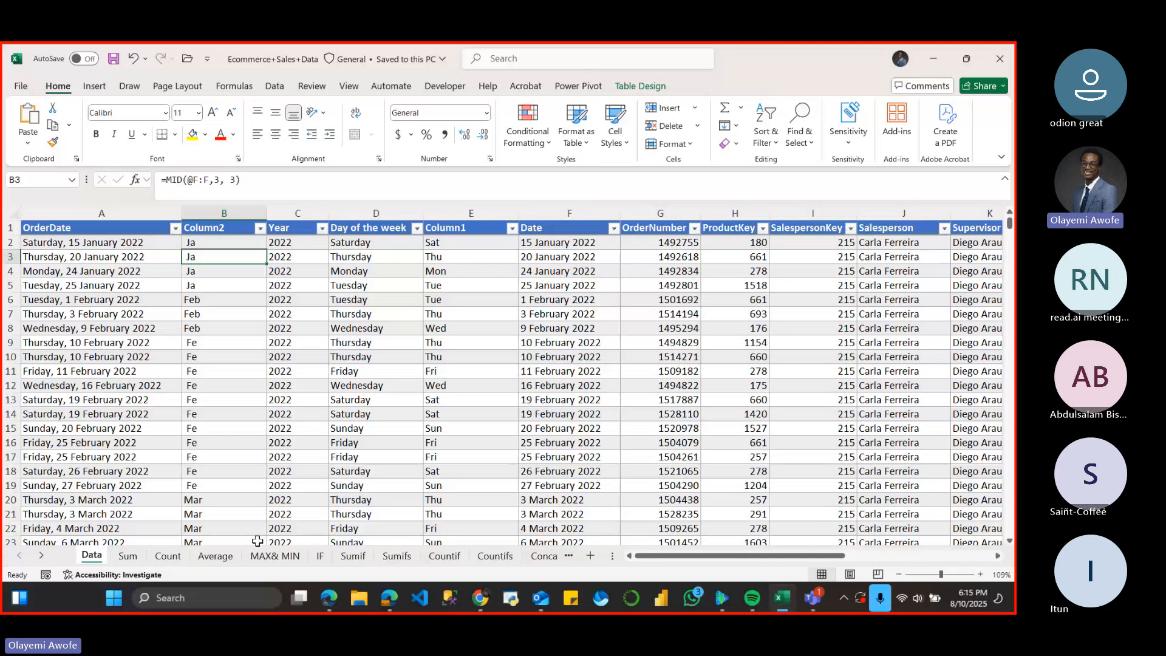
click(590, 555)
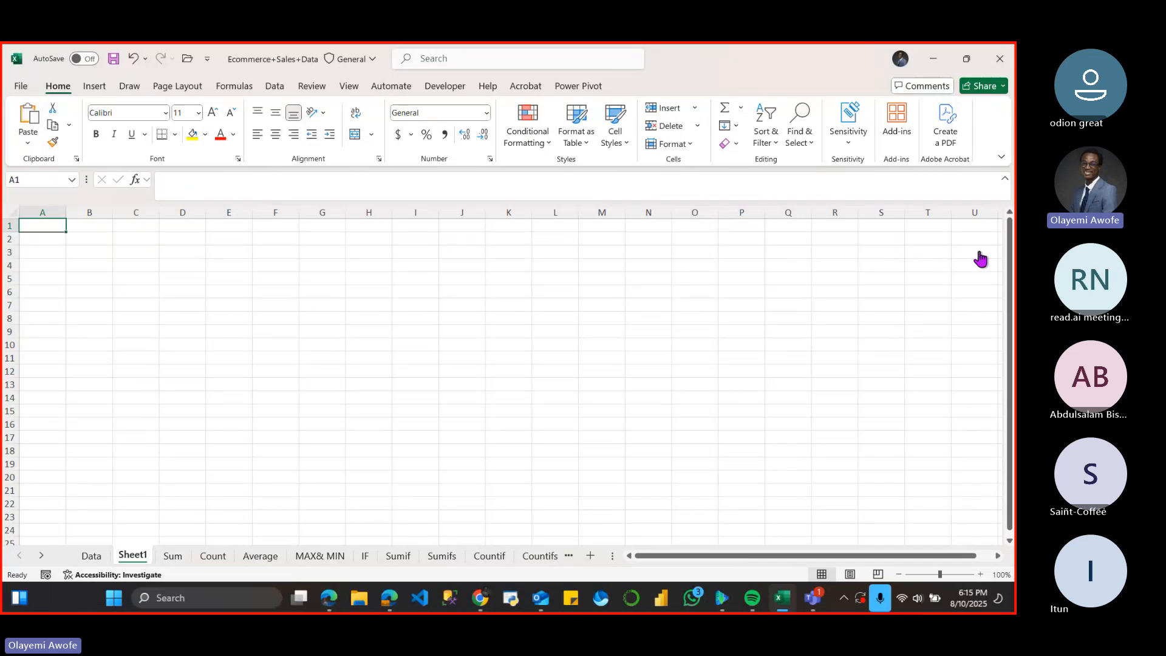
- Switch to the Teams meeting, admit the participant waiting in the lobby and dismiss the lobby notification
key(alt+Tab)
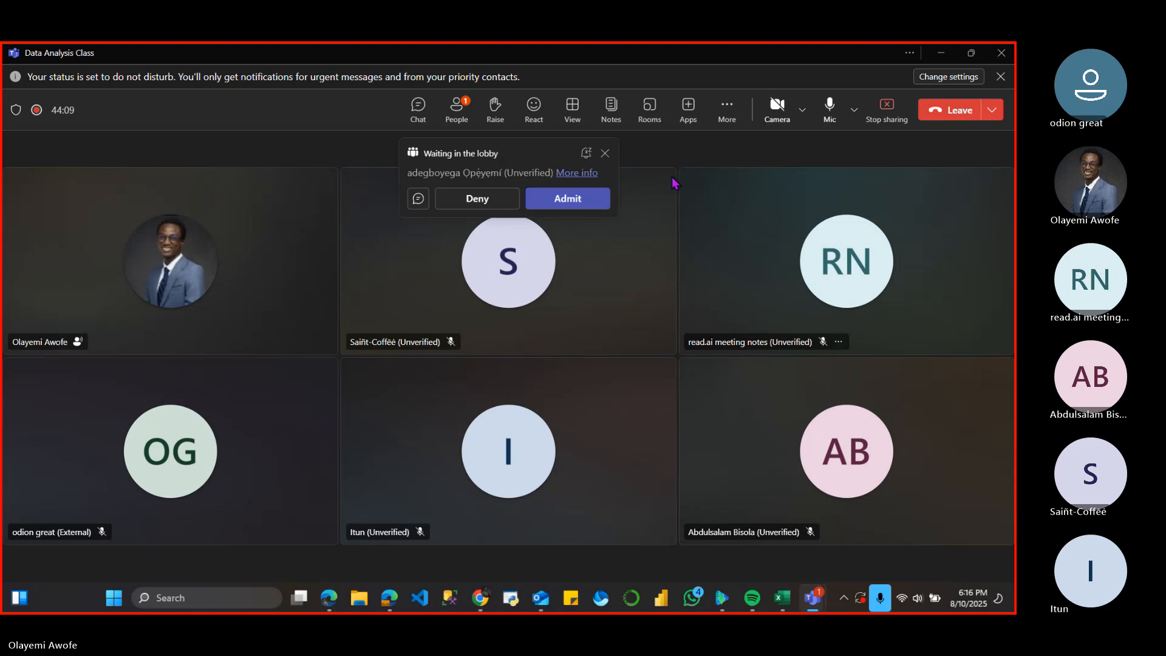
click(570, 205)
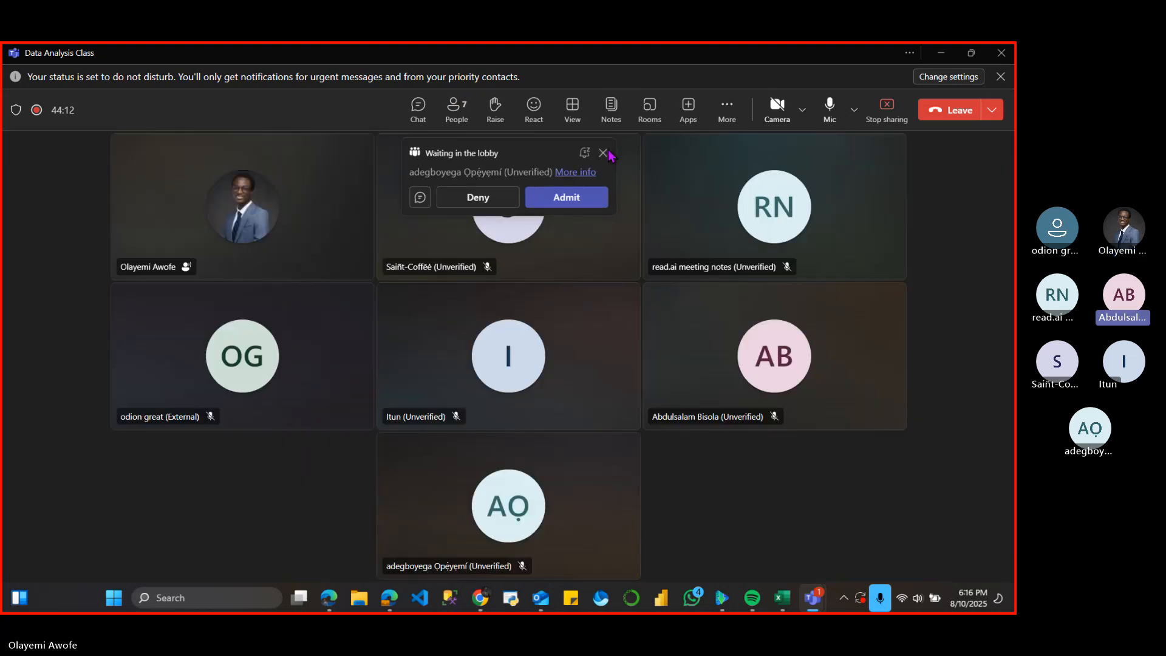
click(603, 153)
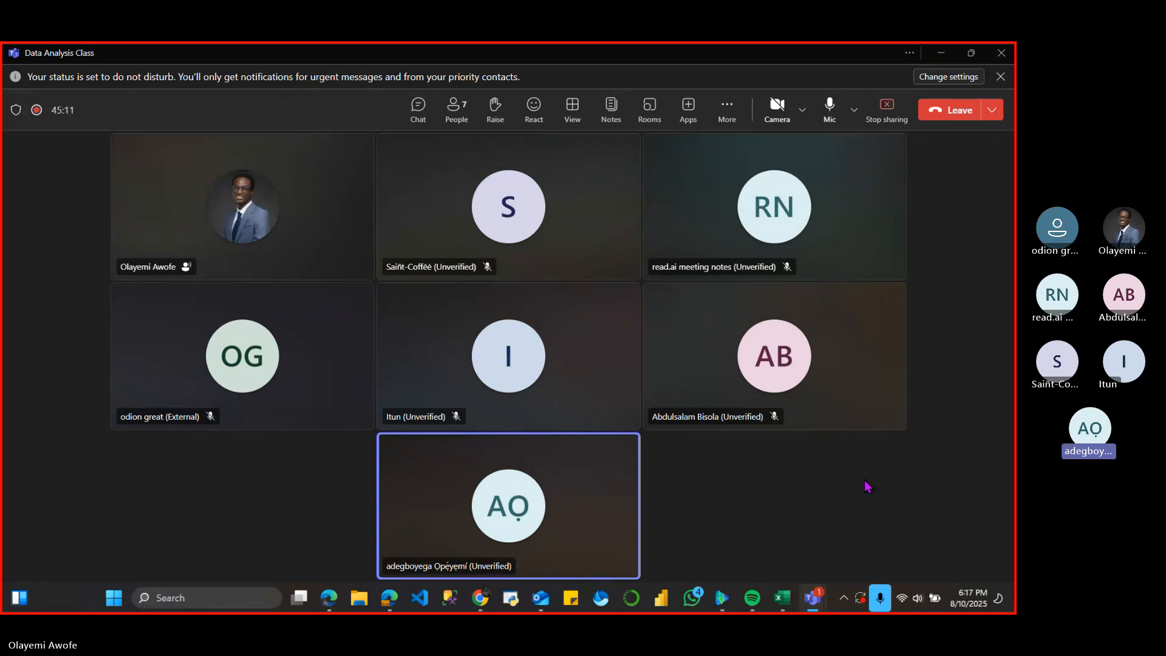
- Switch back from the Teams meeting to the blank Sheet1 of the Ecommerce+Sales+Data workbook in Excel
click(782, 601)
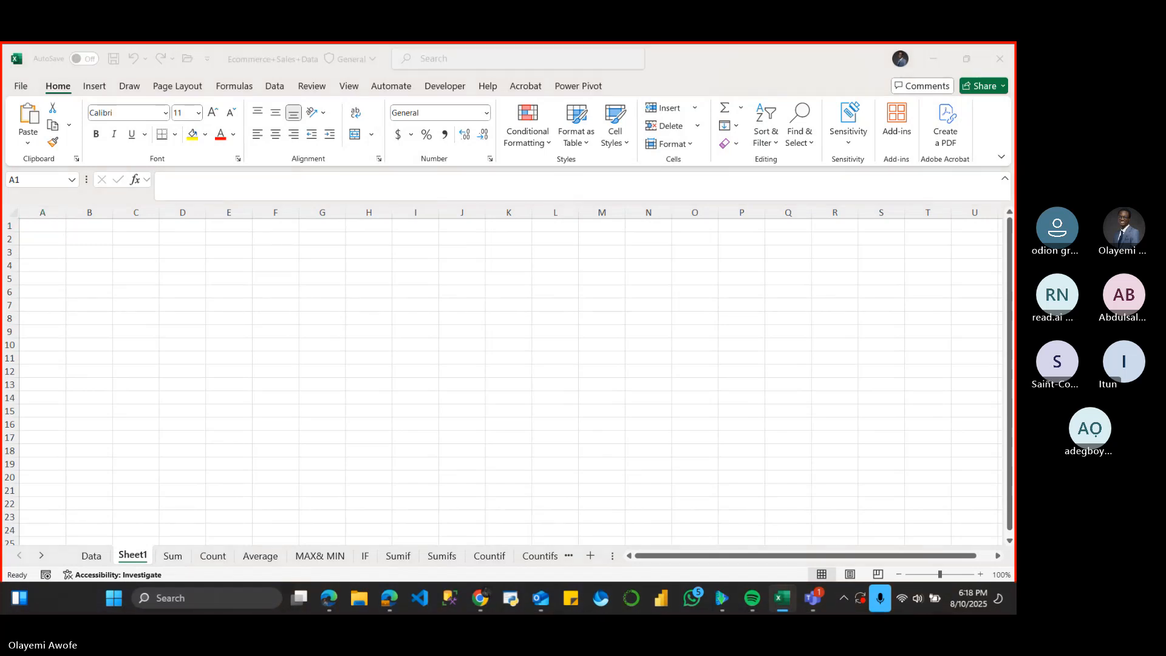
mouse_move(813, 606)
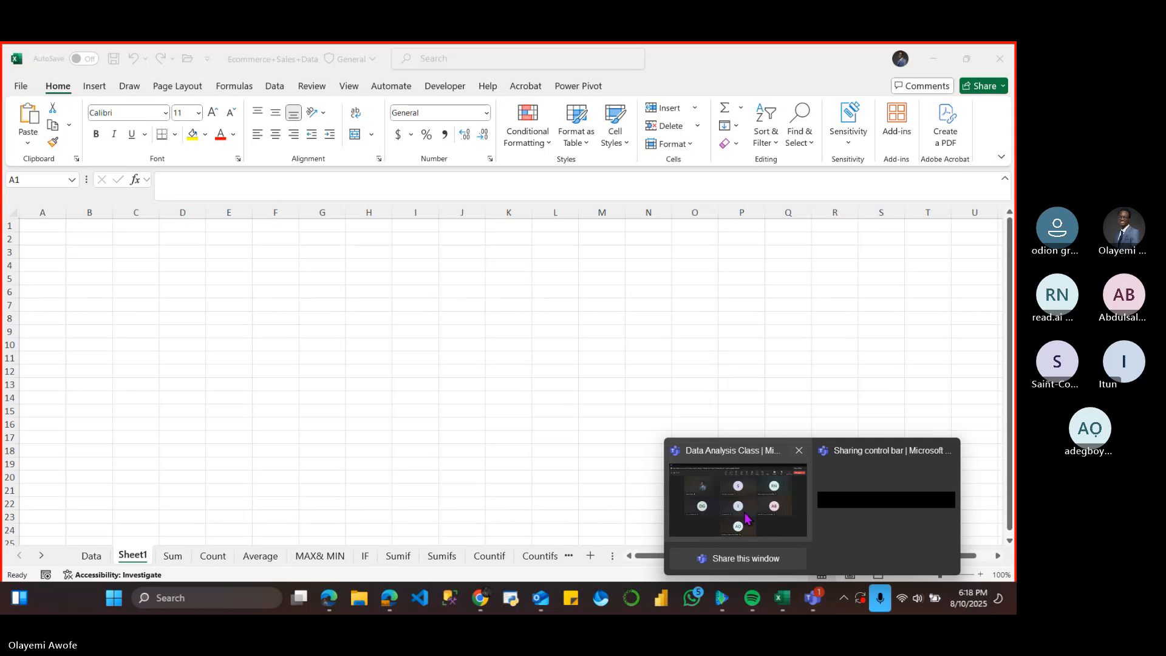
click(747, 518)
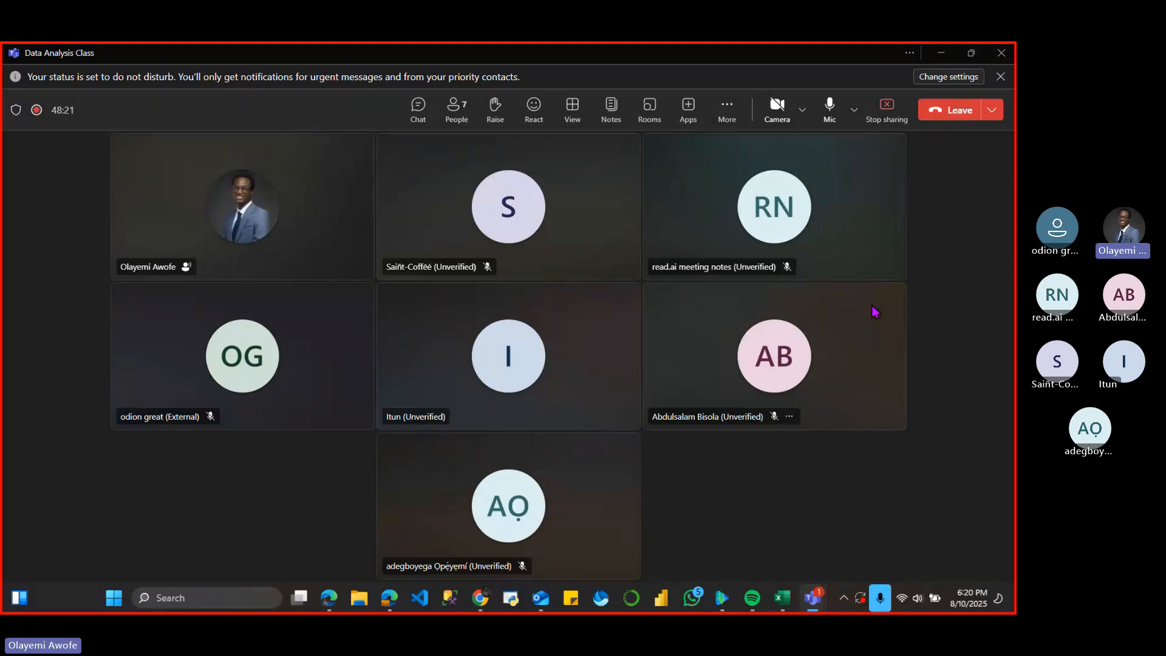
click(942, 55)
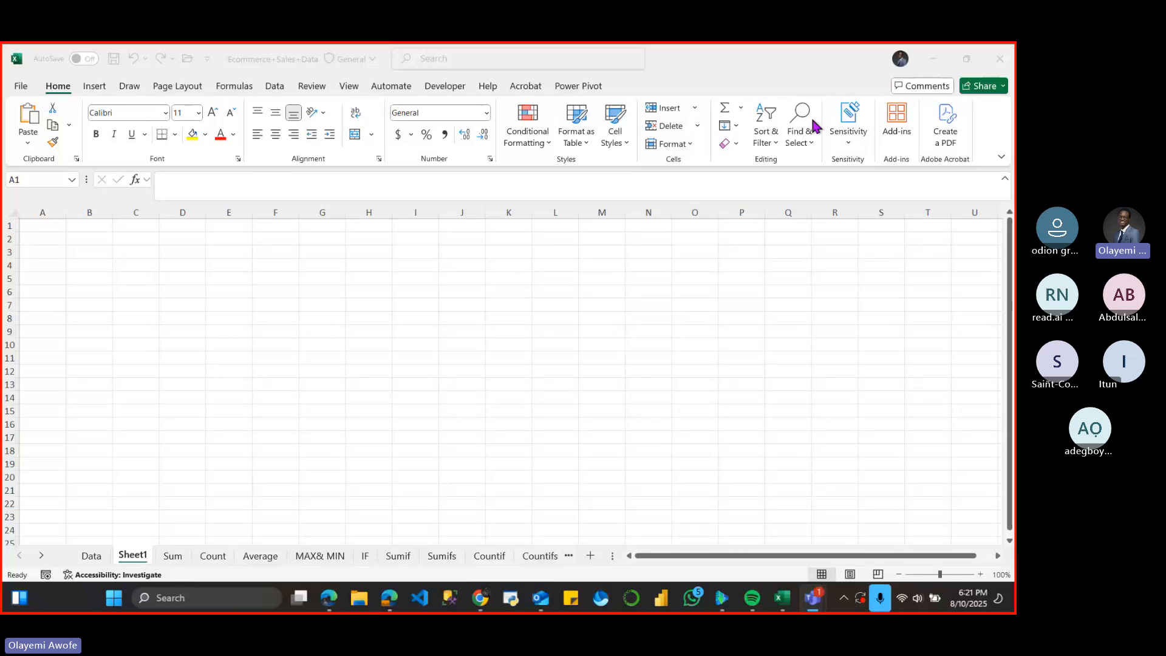
click(99, 89)
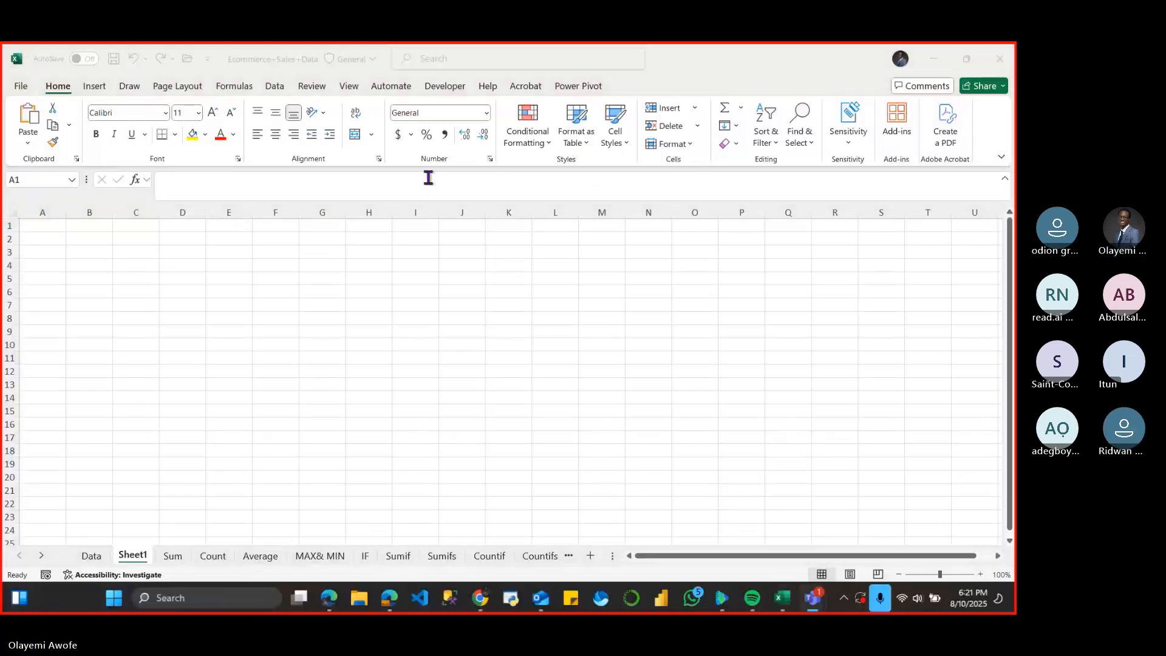
click(246, 113)
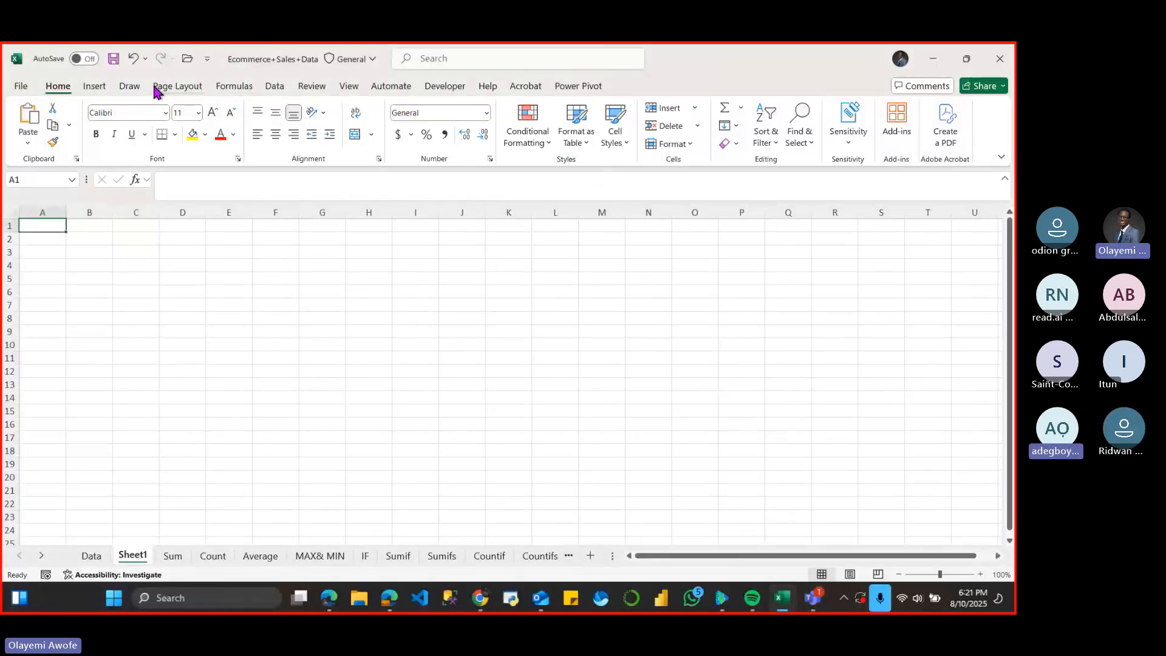
click(97, 89)
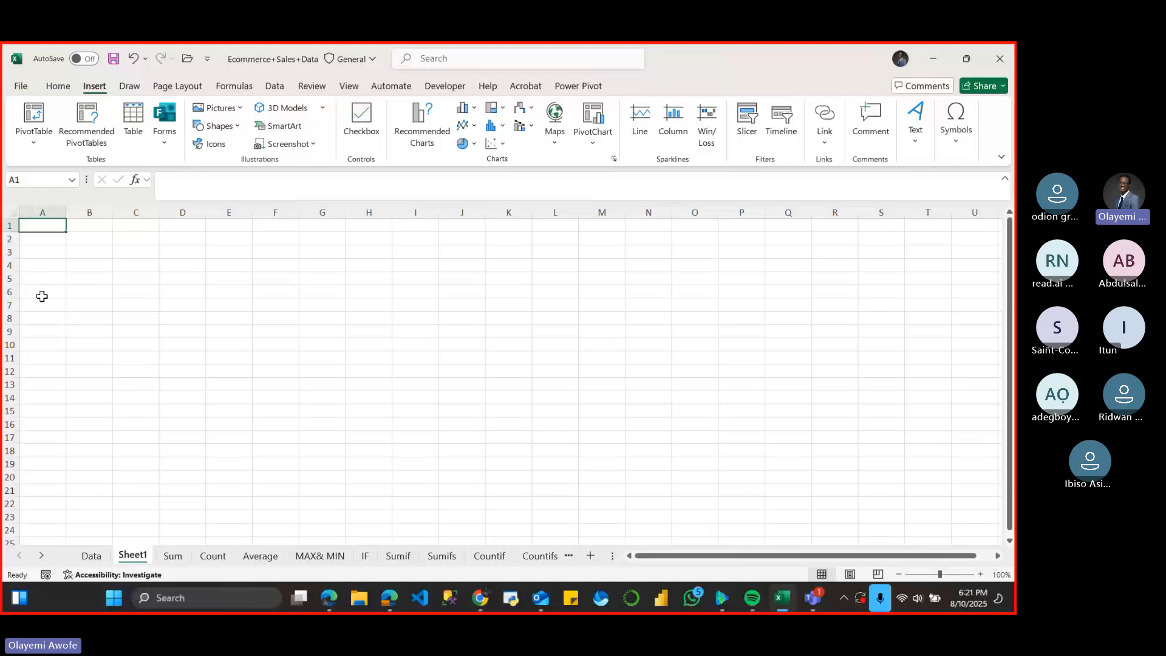
click(46, 242)
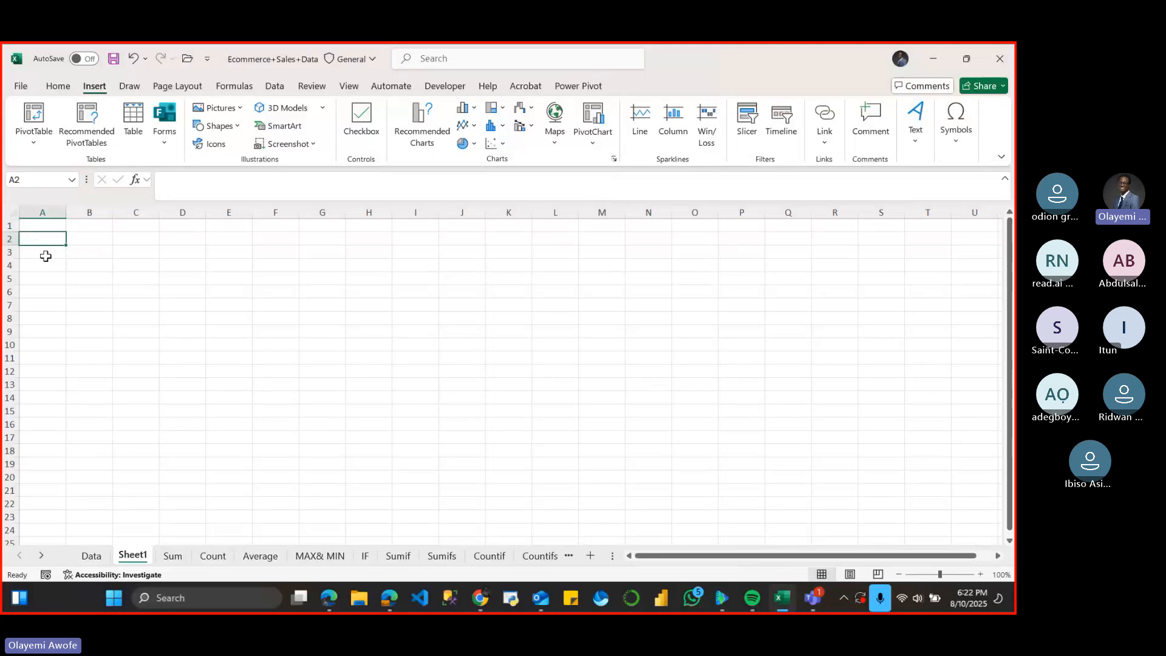
click(45, 256)
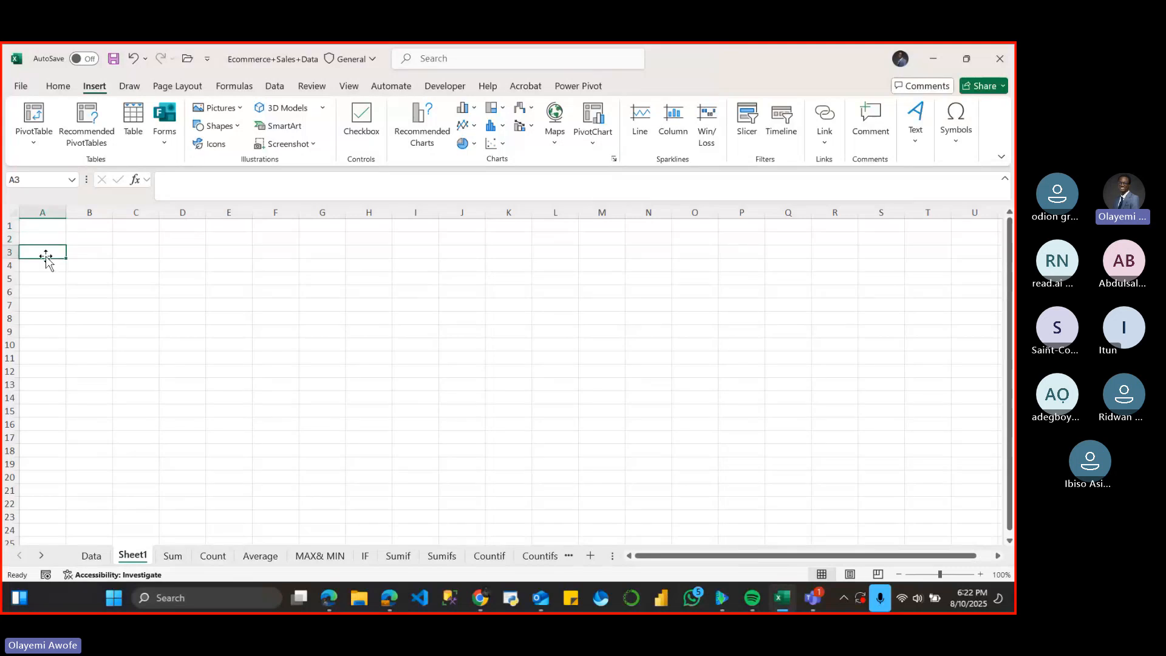
click(96, 241)
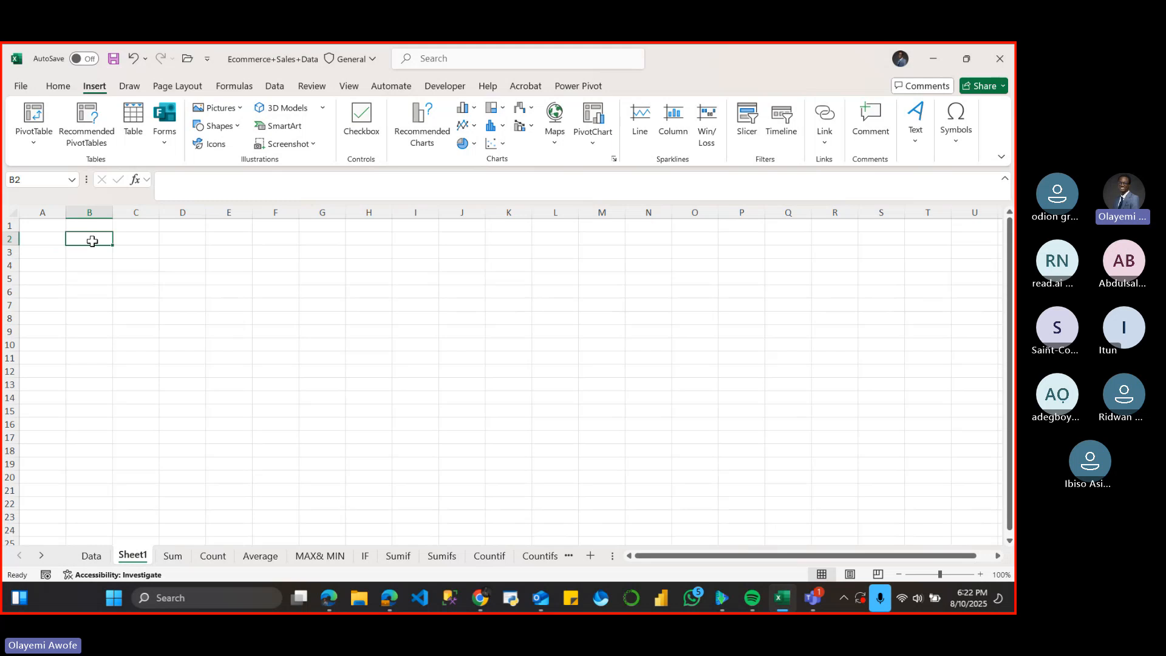
- Enter 900 in cell A1 of Sheet1 and reference it from cell B4 with the formula =A1
click(50, 222)
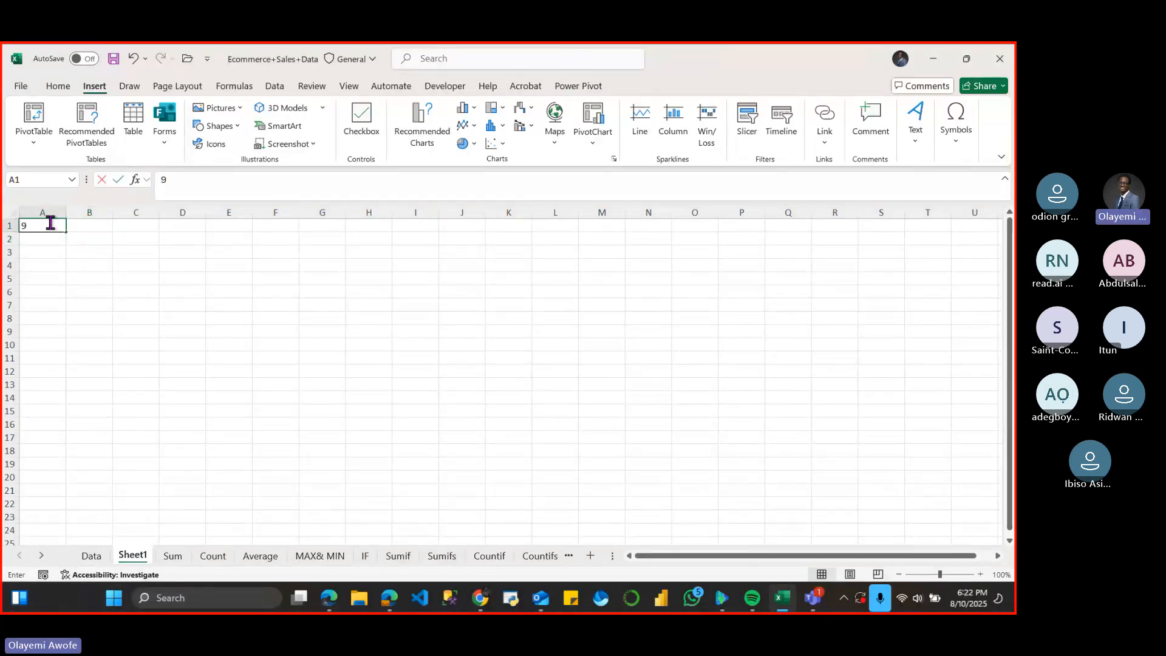
text(900)
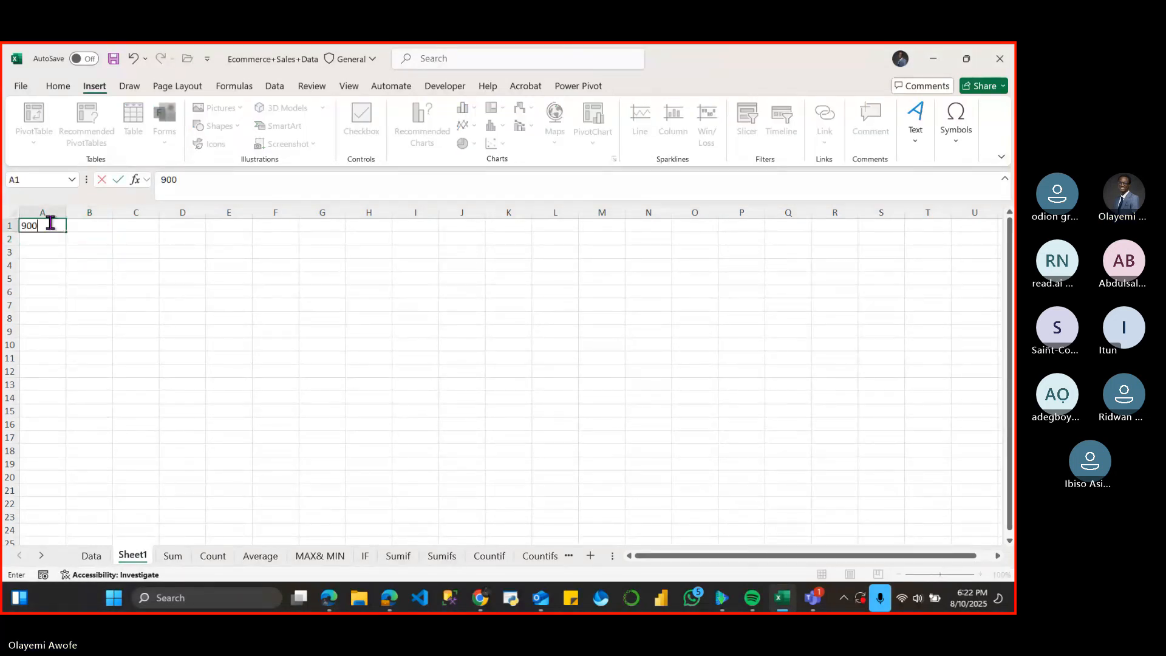
click(94, 262)
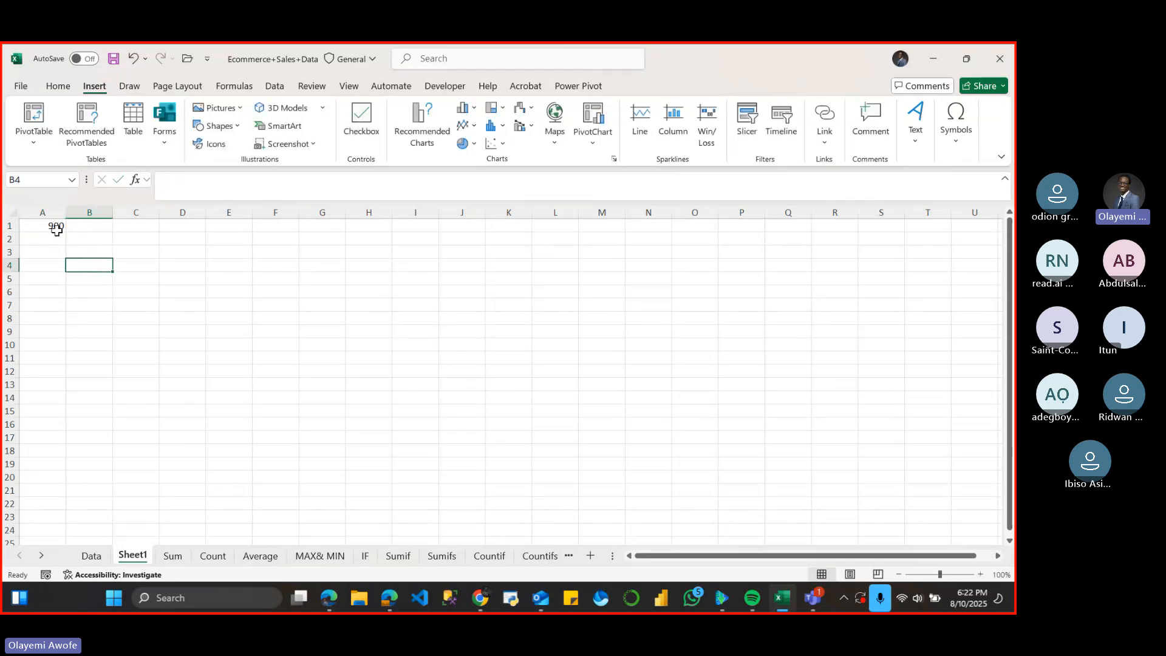
double_click(83, 265)
text(=)
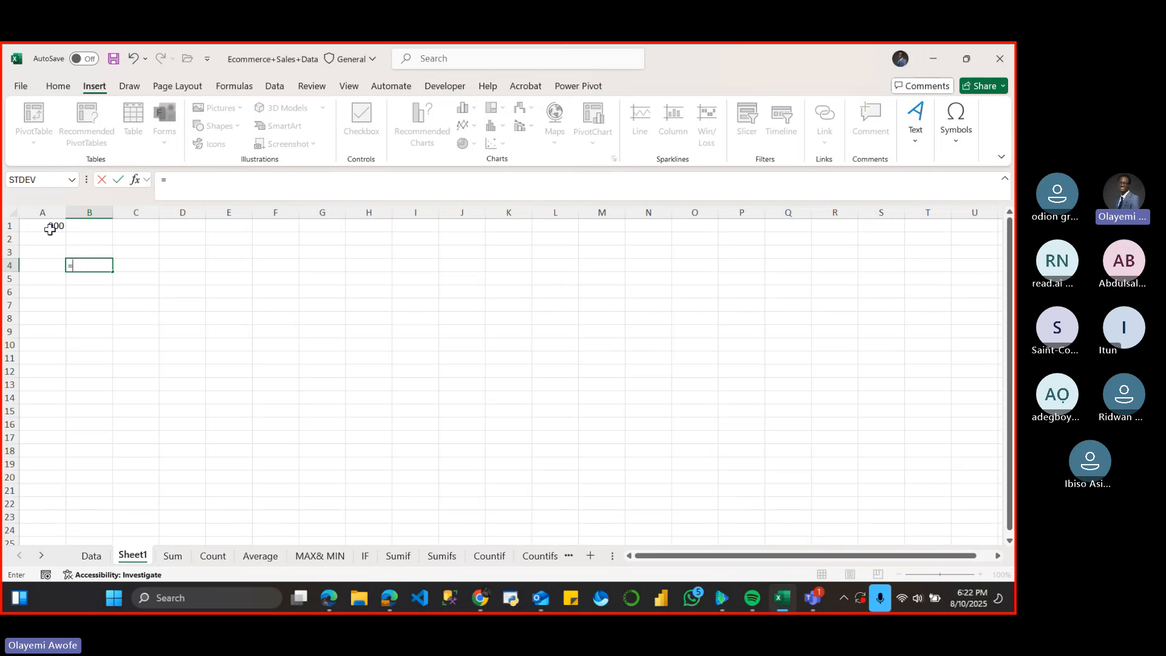
click(48, 226)
key(Return)
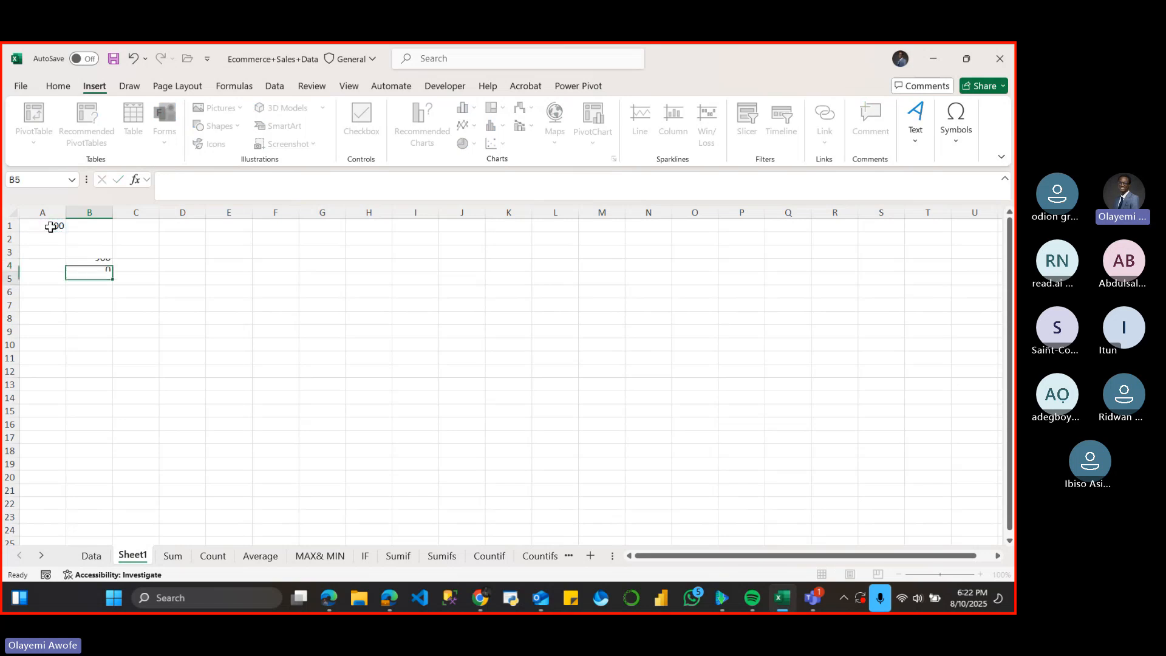
- Inspect the formula behind cell B4 without changing it
click(102, 266)
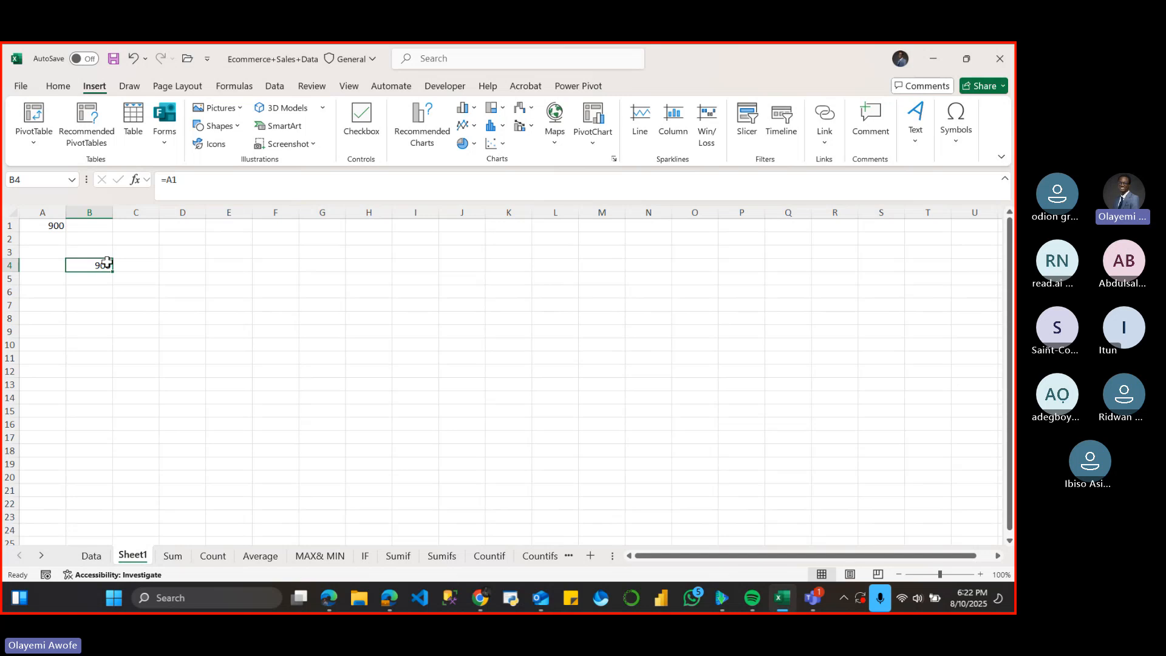
click(183, 187)
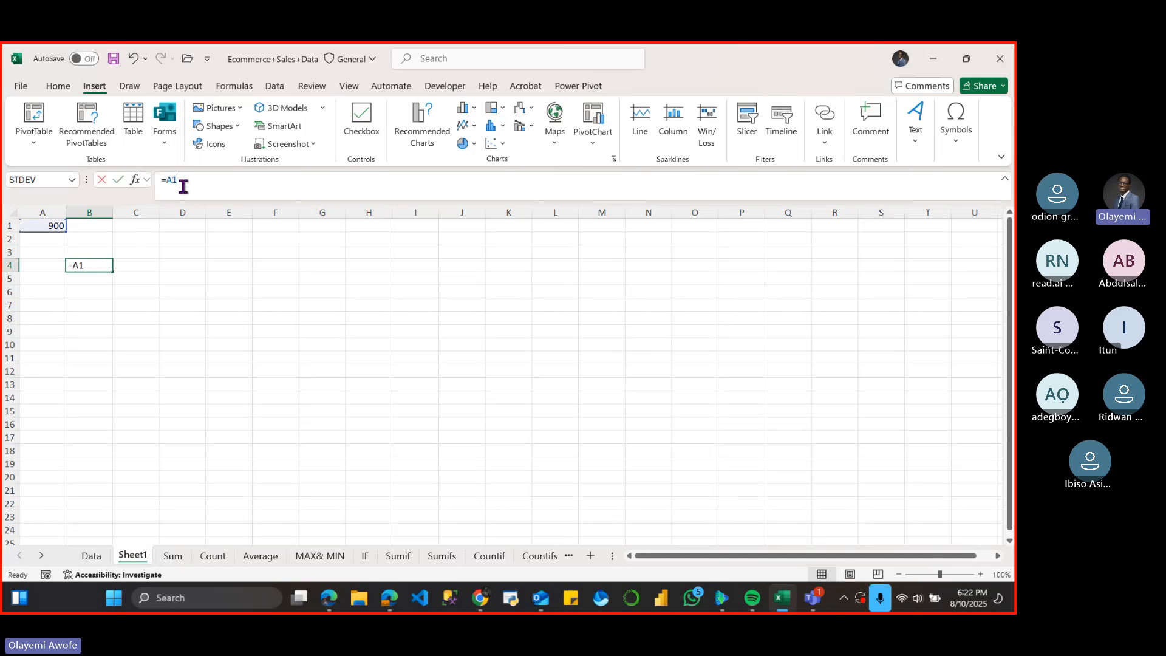
click(100, 262)
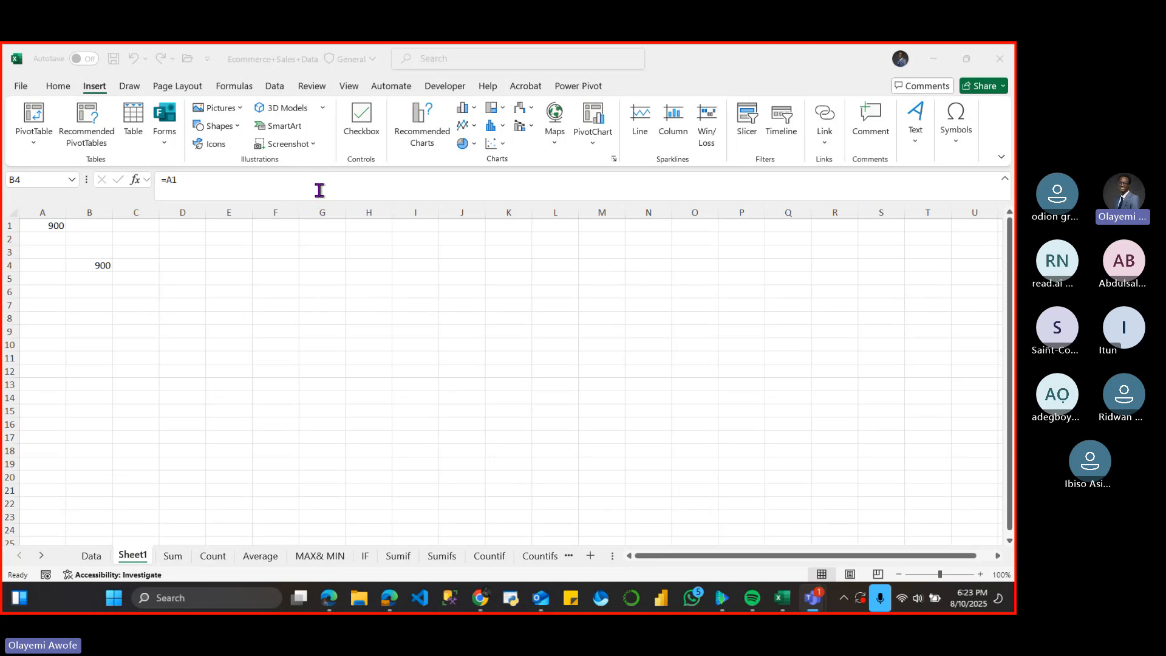
key(alt+Tab)
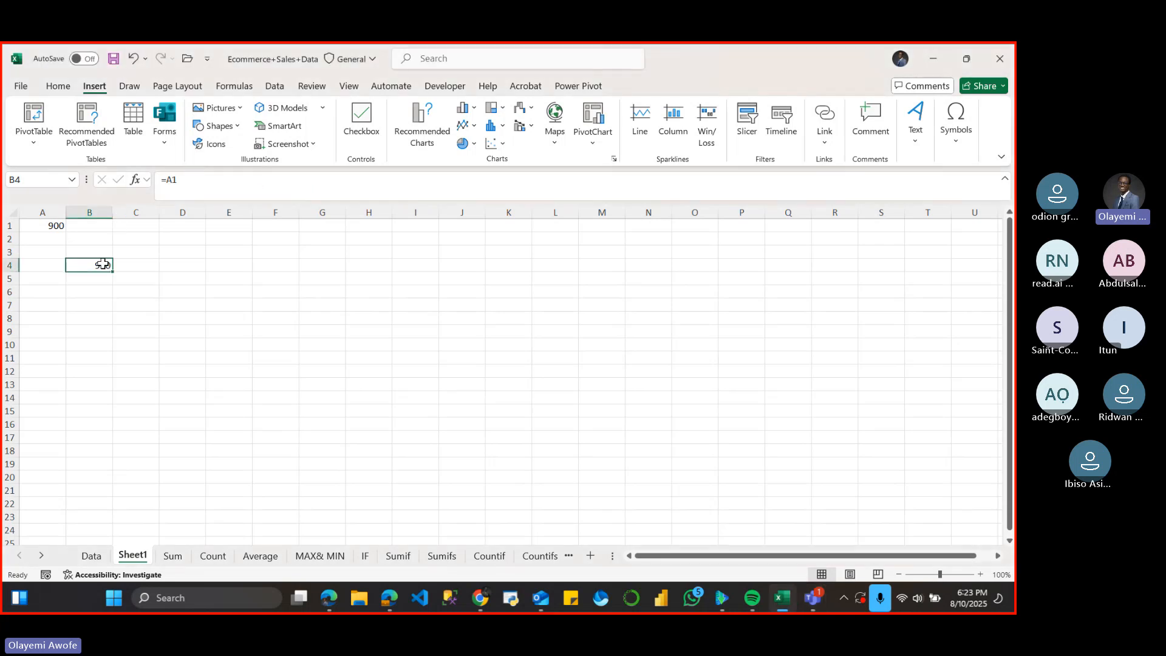
click(130, 264)
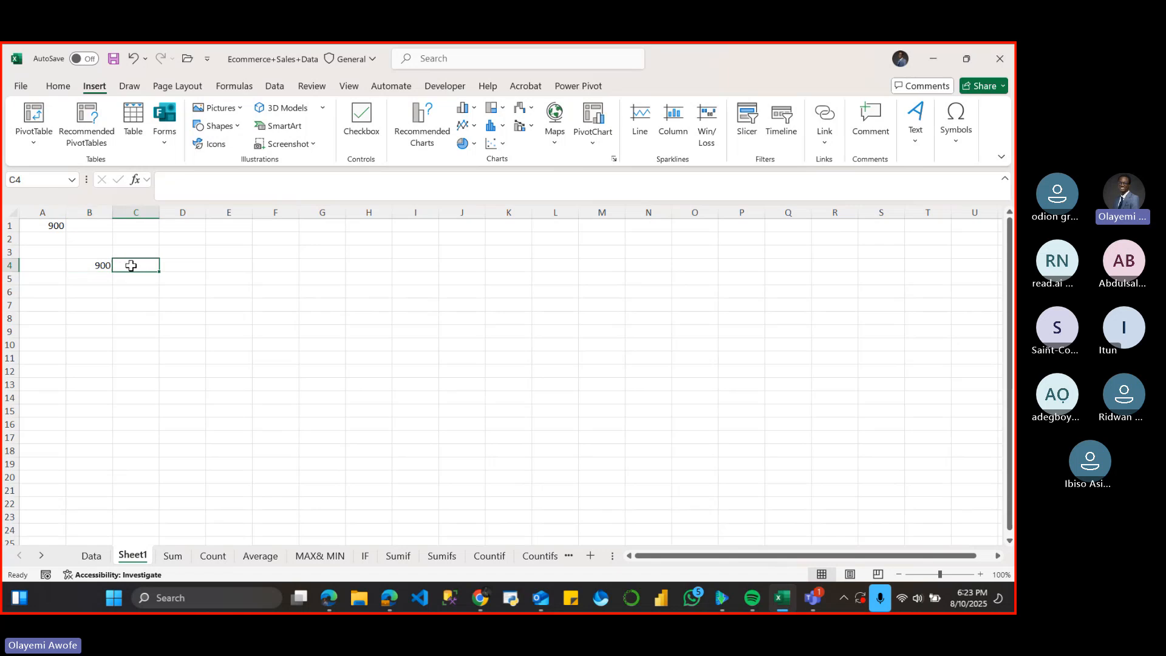
- Set cell A1 to 80 and check how the linked cell B4 responds
click(52, 226)
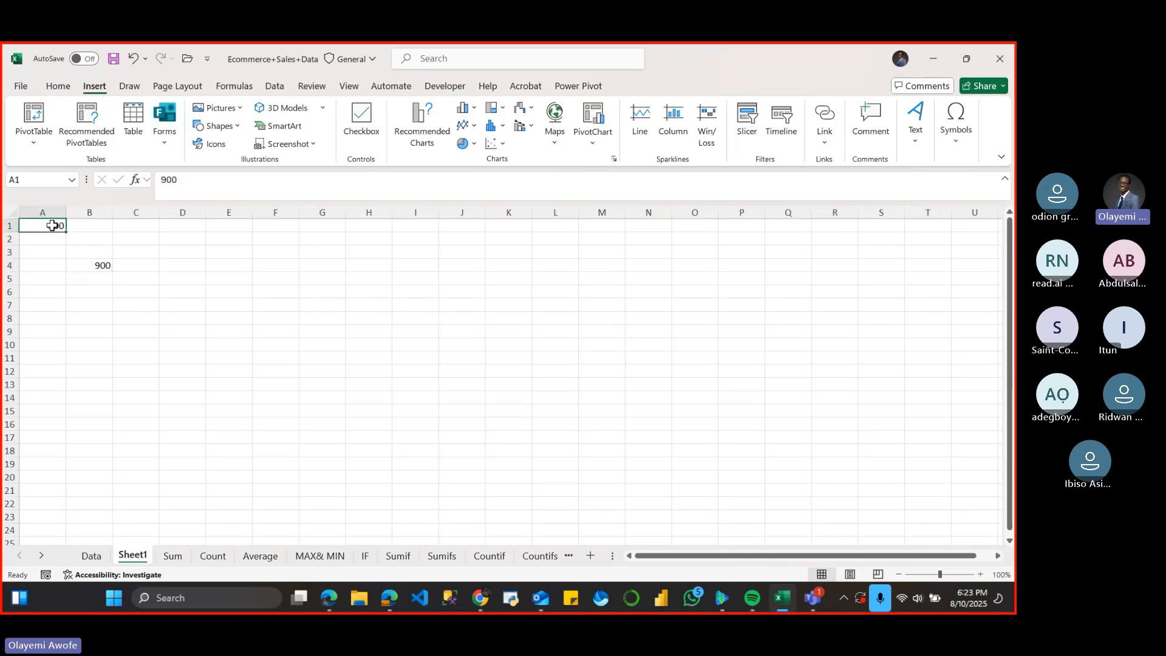
text(80)
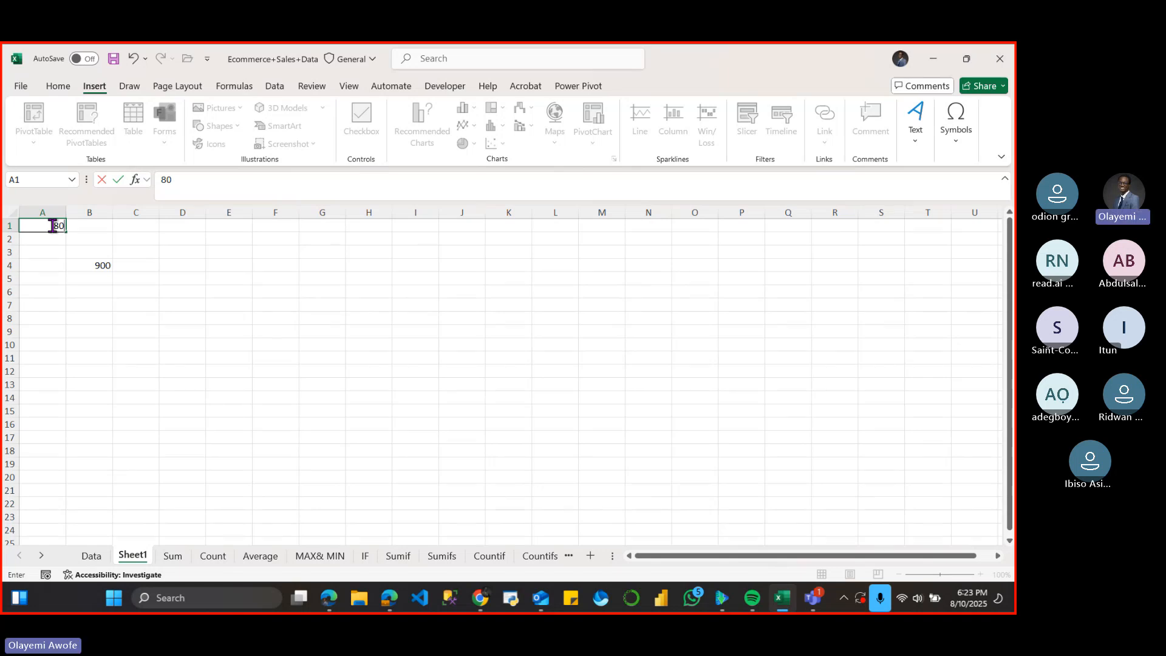
key(Return)
click(92, 265)
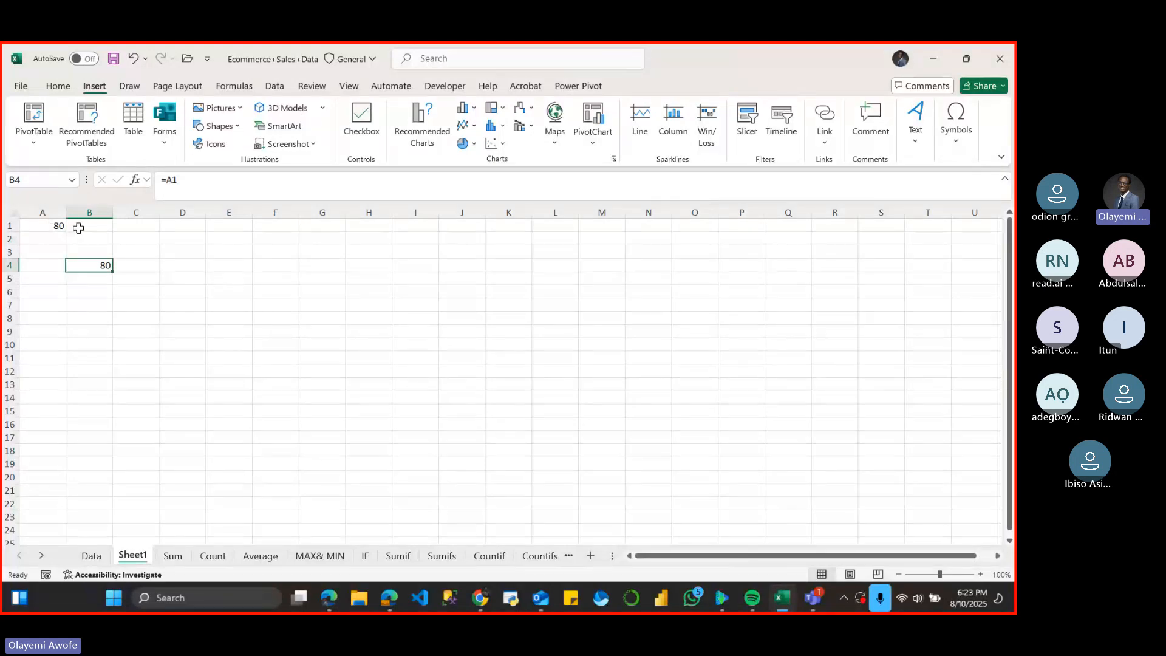
- Replace the content of cell A1 with 80*10, without an equals sign, and check the linked cell B4
click(48, 227)
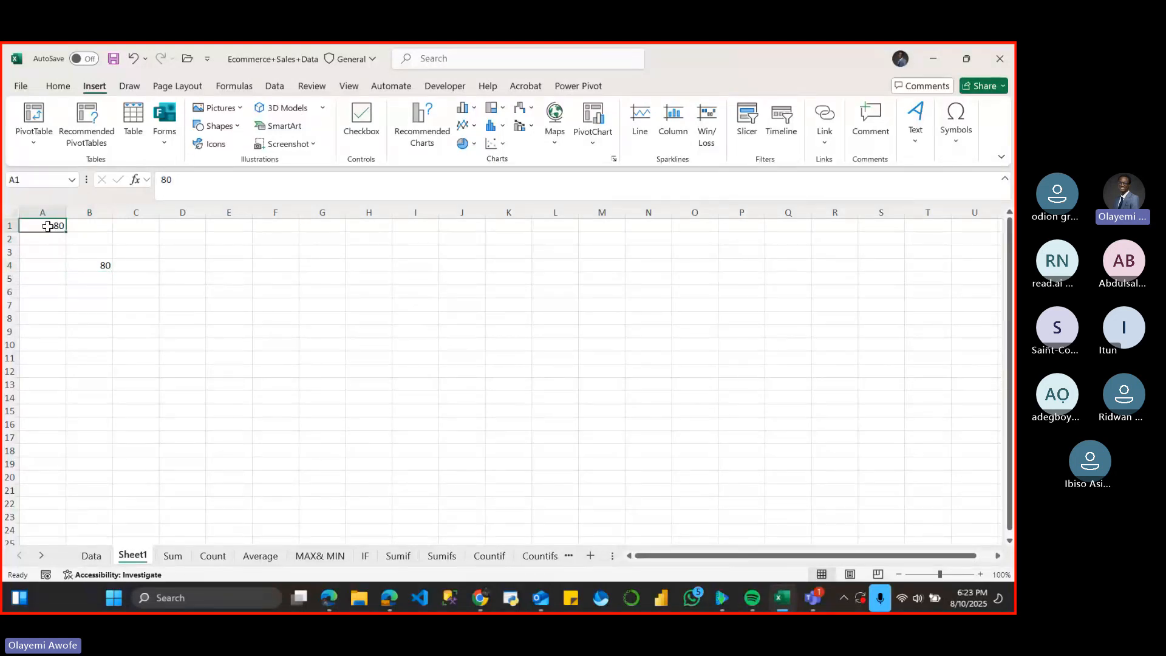
key(BackSpace)
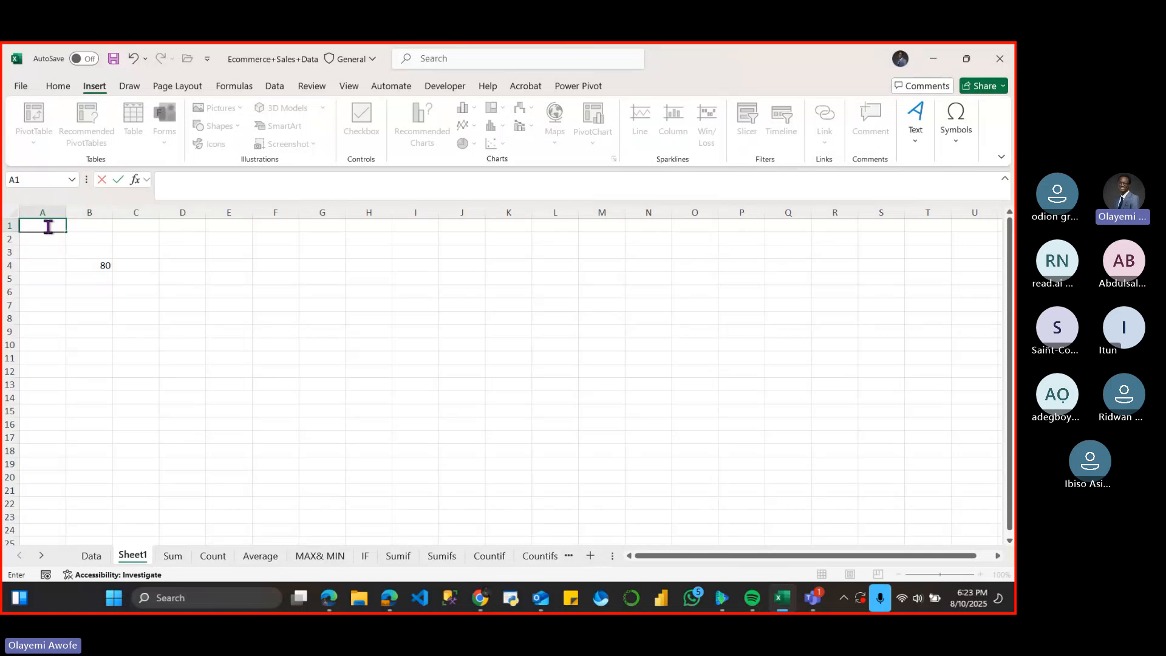
text(80*1)
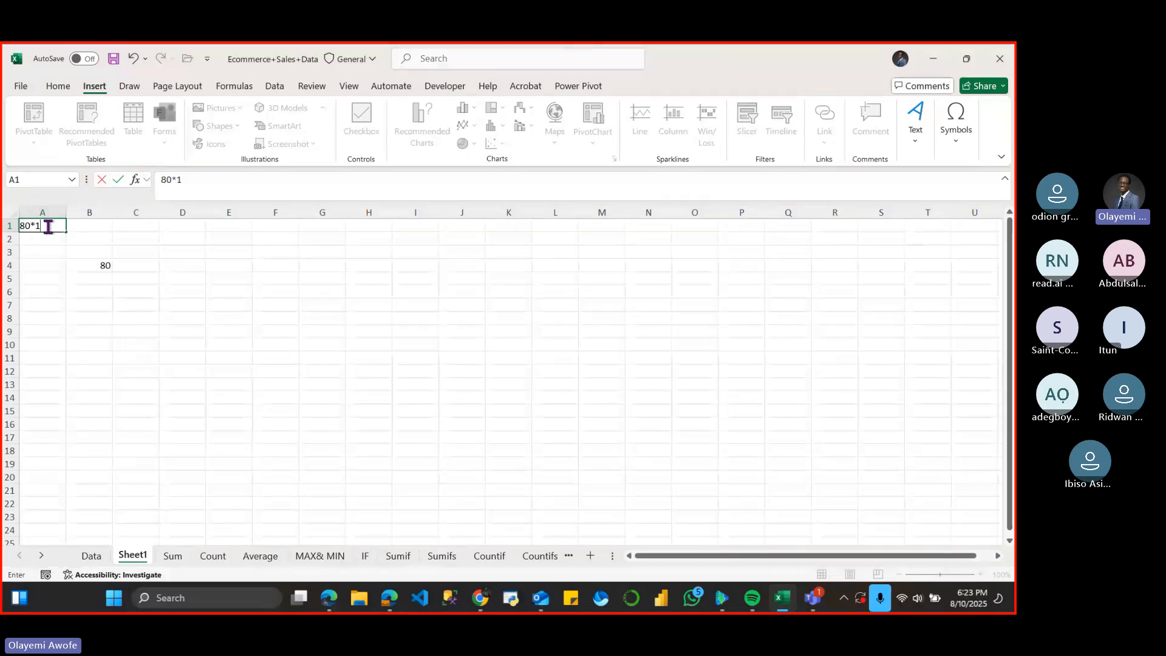
text(0)
key(Return)
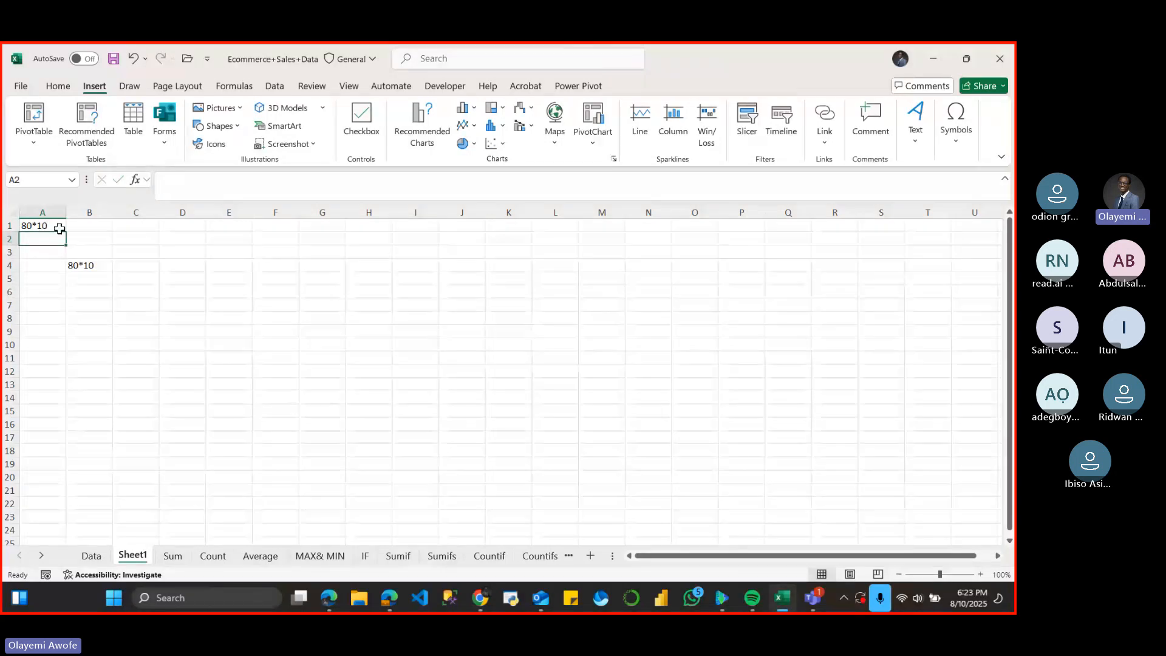
click(92, 265)
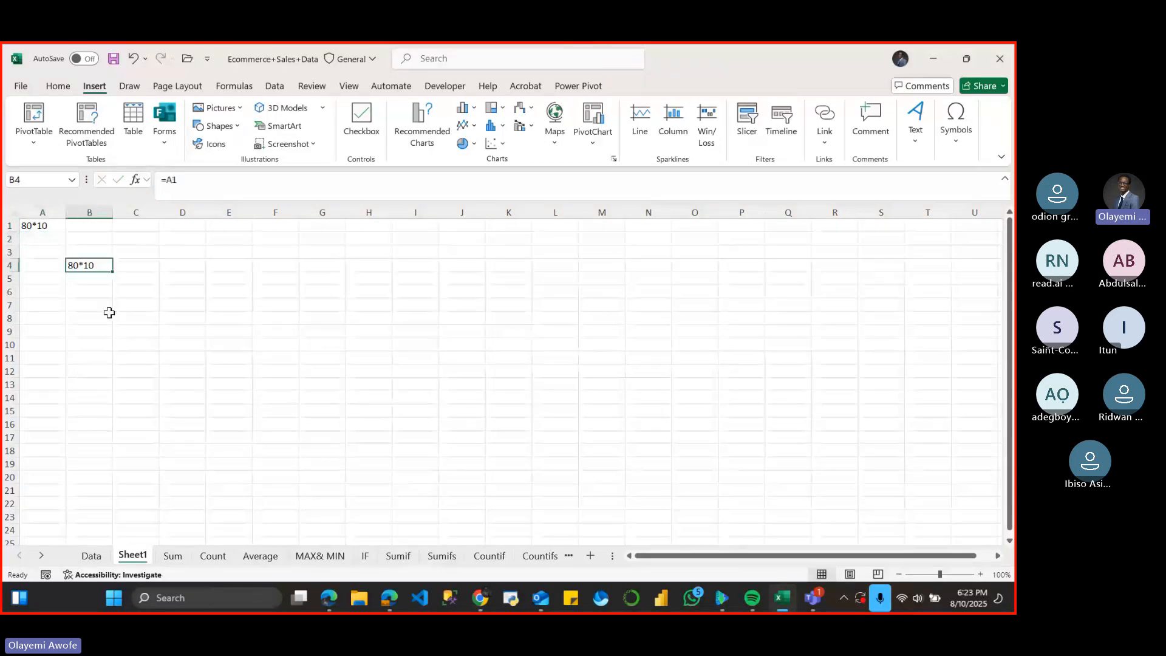
- Turn the content of cell A1 into the formula =80*10 and check the linked cell B4
click(42, 225)
click(162, 179)
text(=)
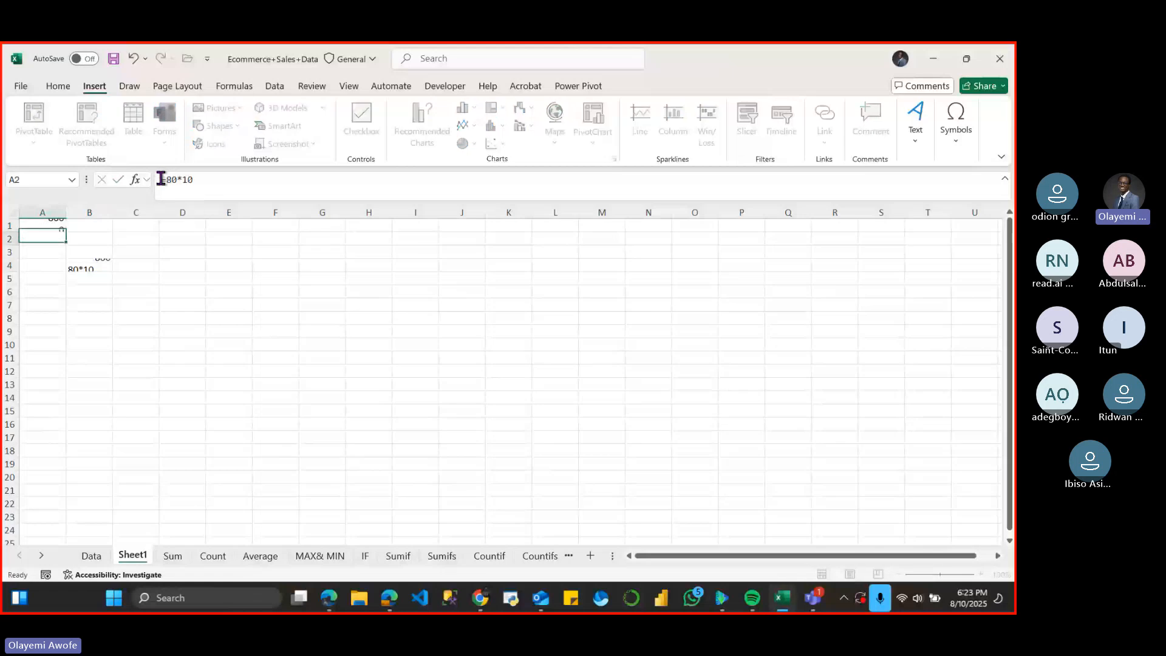
key(Return)
click(54, 225)
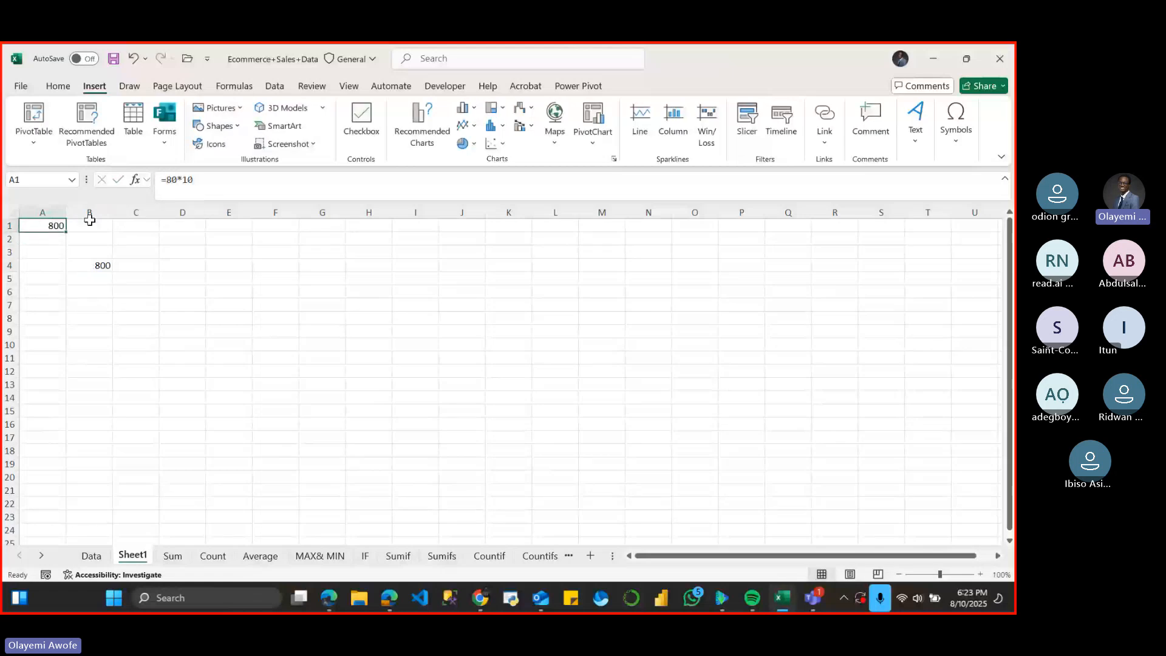
click(104, 266)
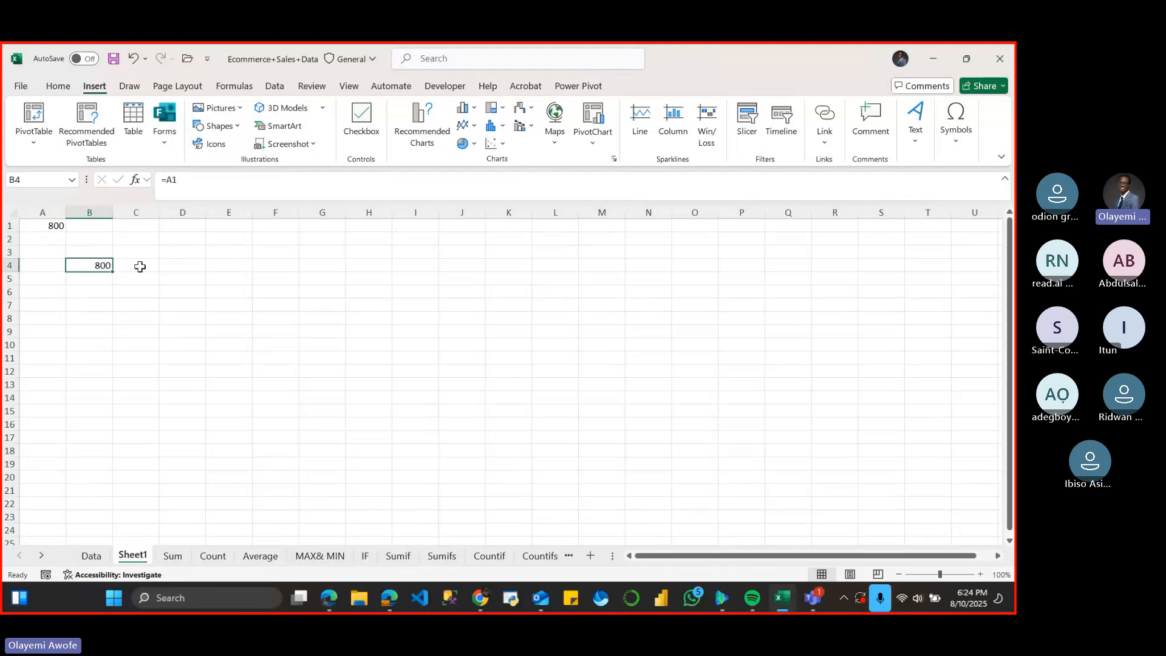
- In cell D6 of Sheet1, reference the first salesperson in cell J2 of the Data sheet with =Data!J2
click(202, 290)
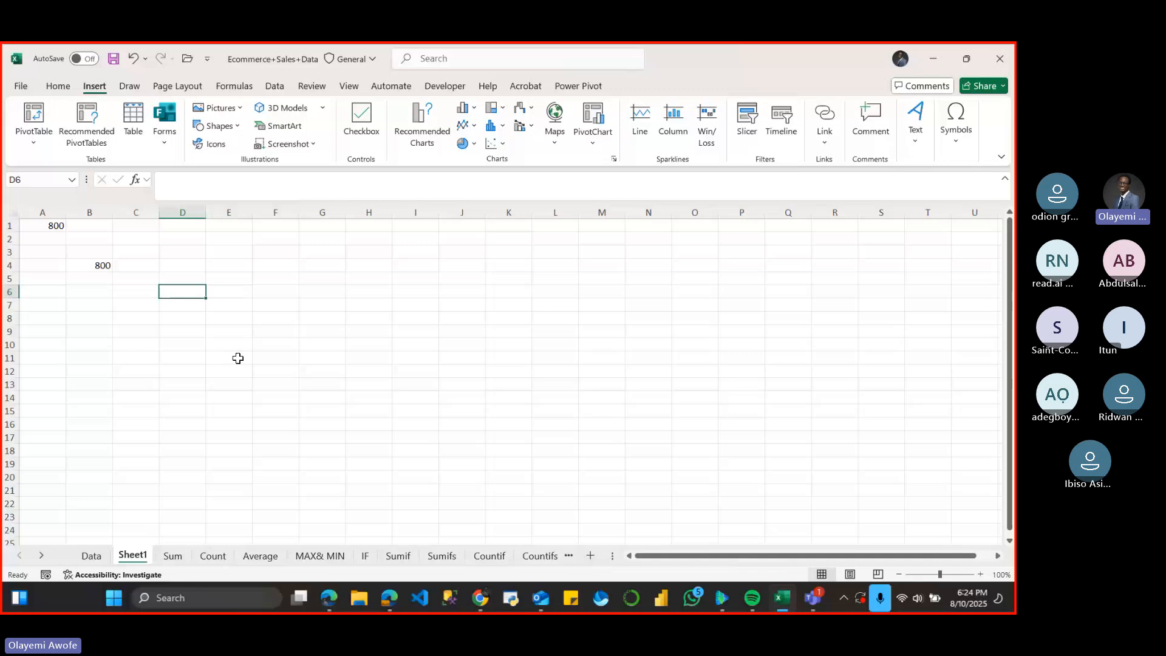
click(92, 556)
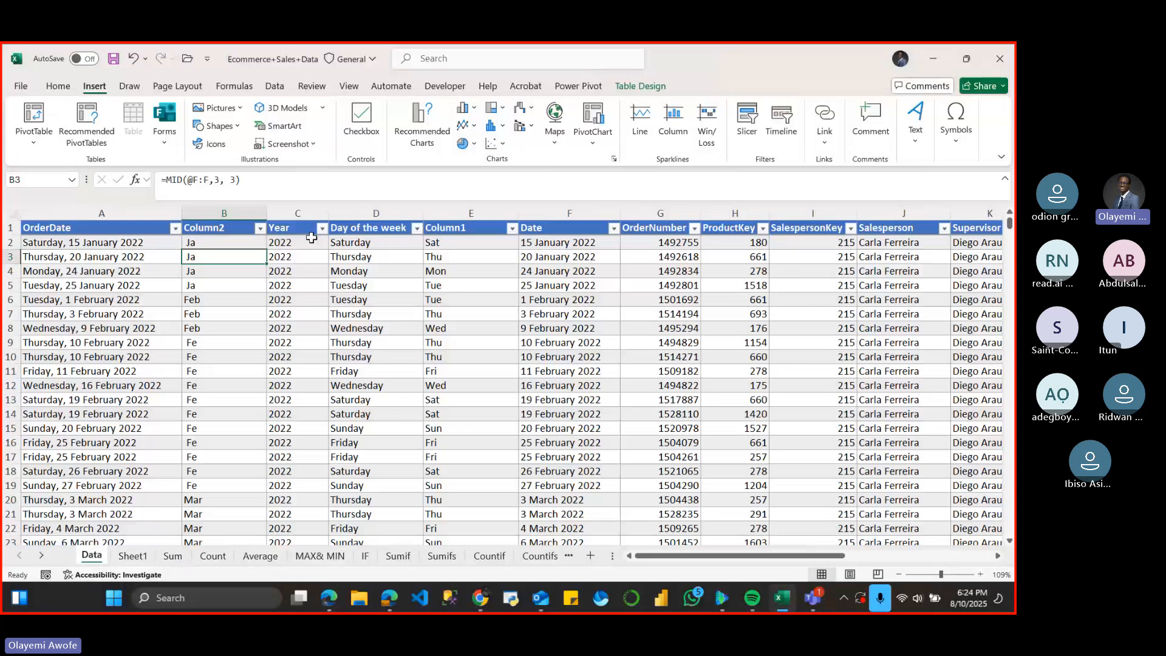
click(365, 241)
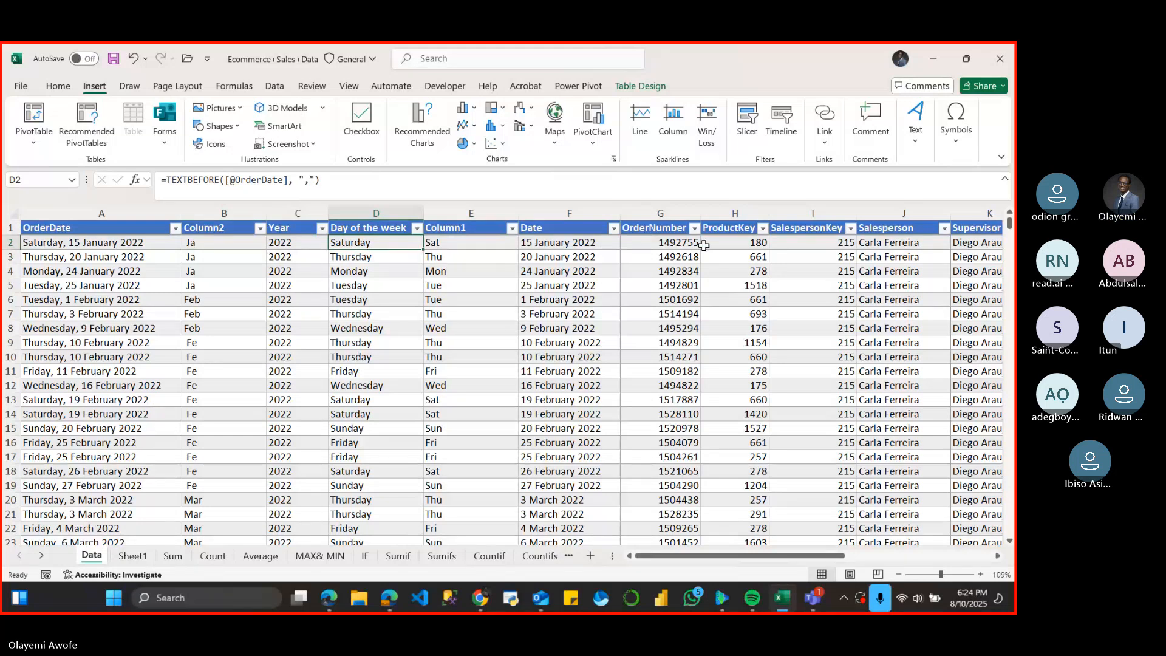
click(917, 241)
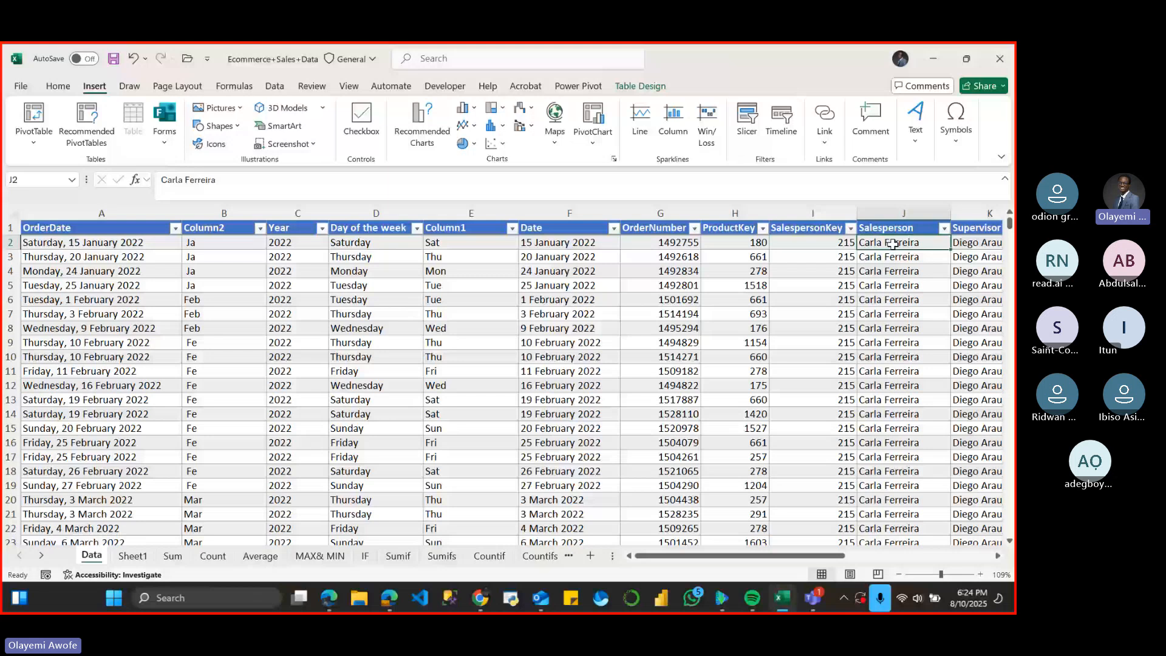
click(131, 555)
text(=)
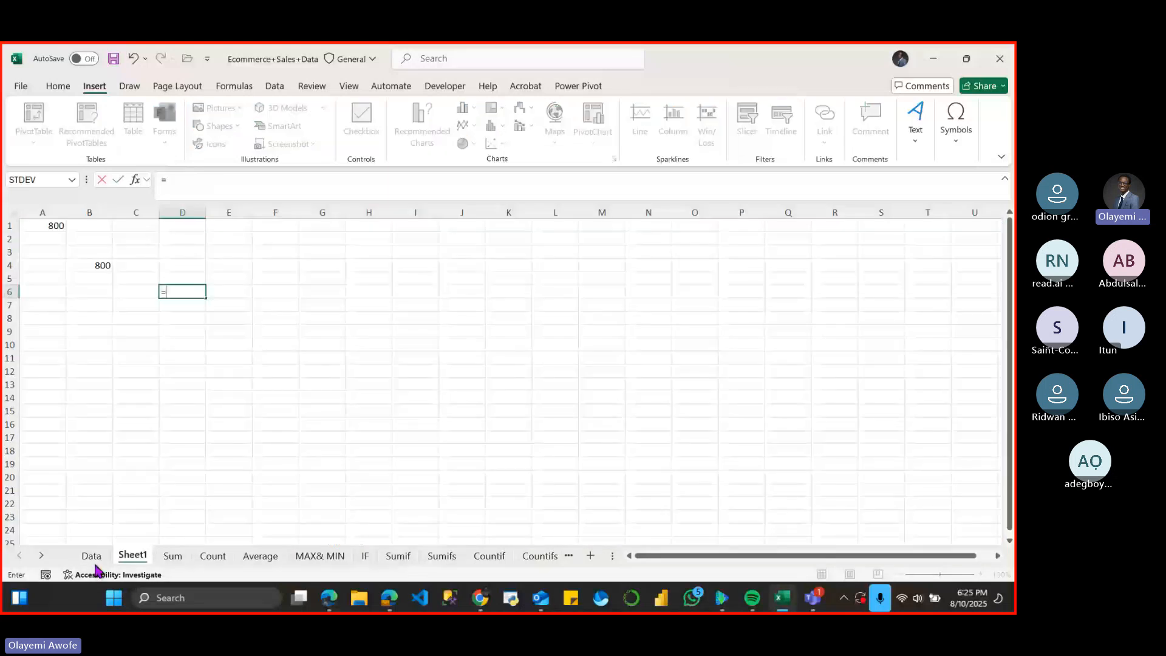
click(91, 556)
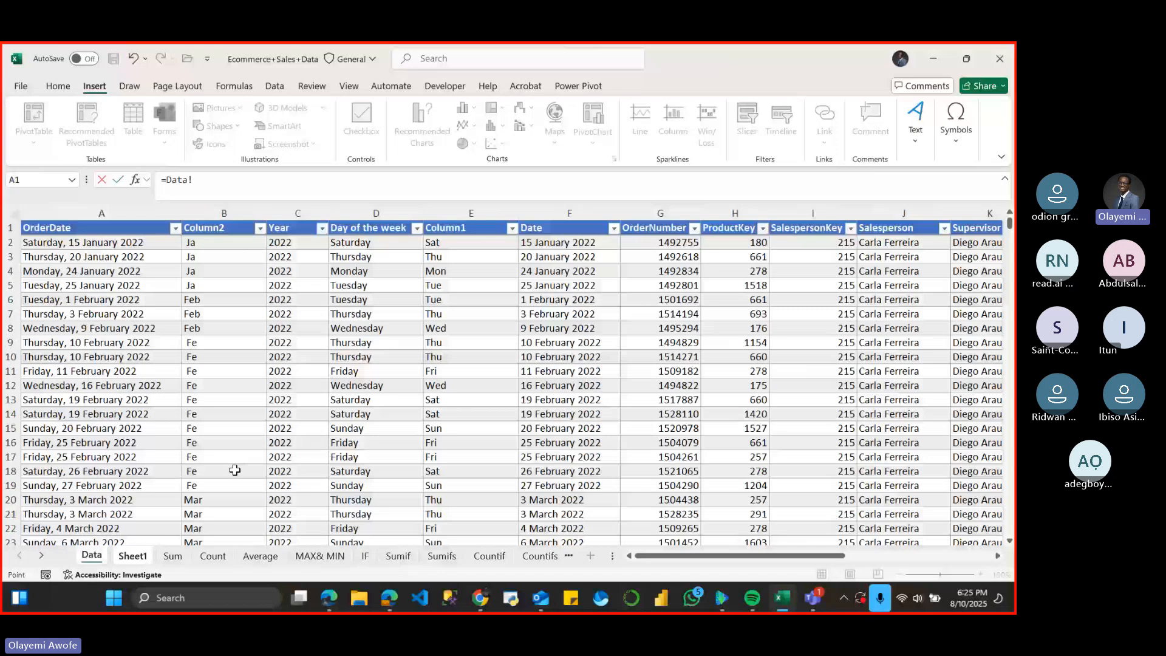
click(889, 243)
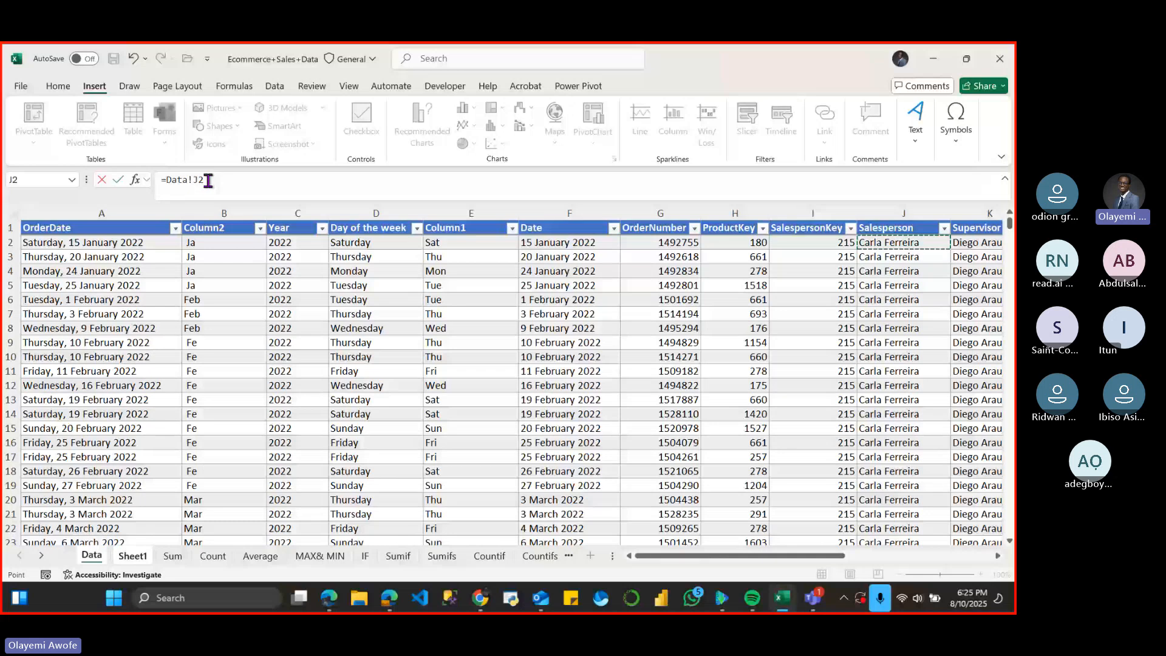
key(Return)
click(196, 295)
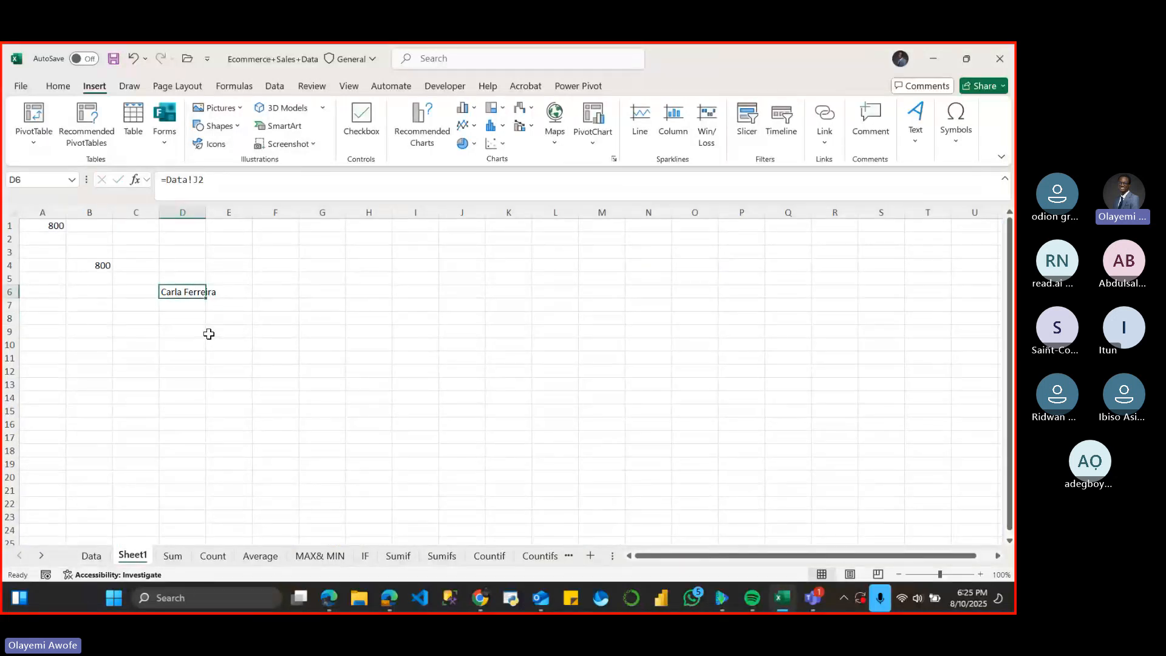
- Begin a formula with = in cell D8 and open the recent Customers file to view its customer IDs
click(179, 323)
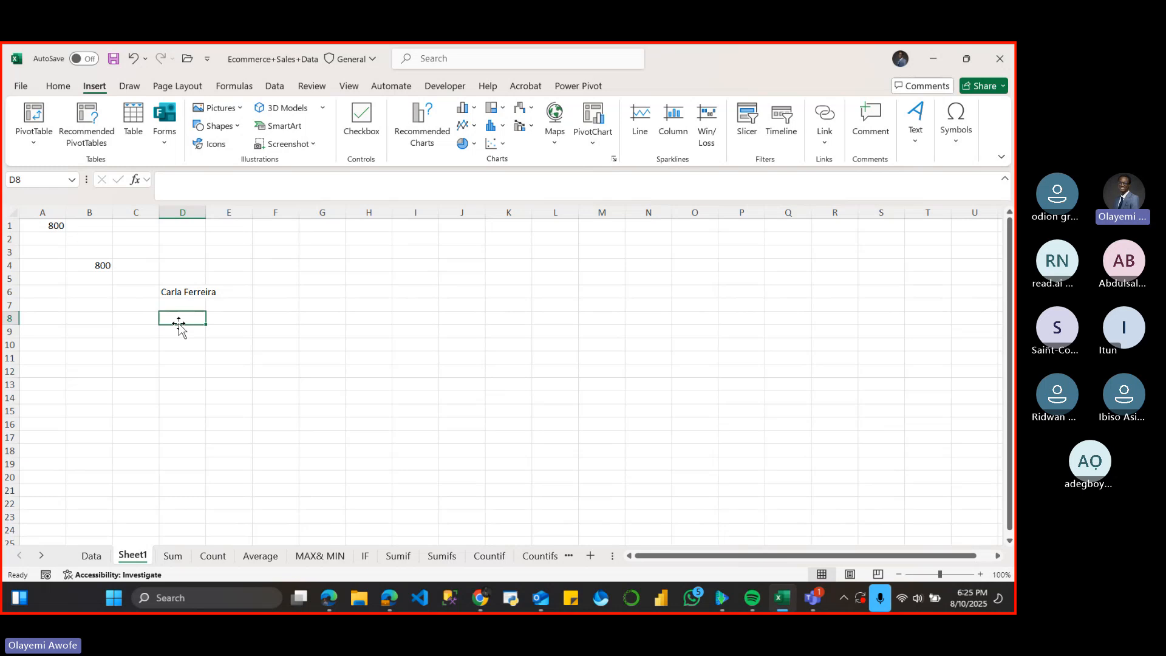
key(F2)
text(=)
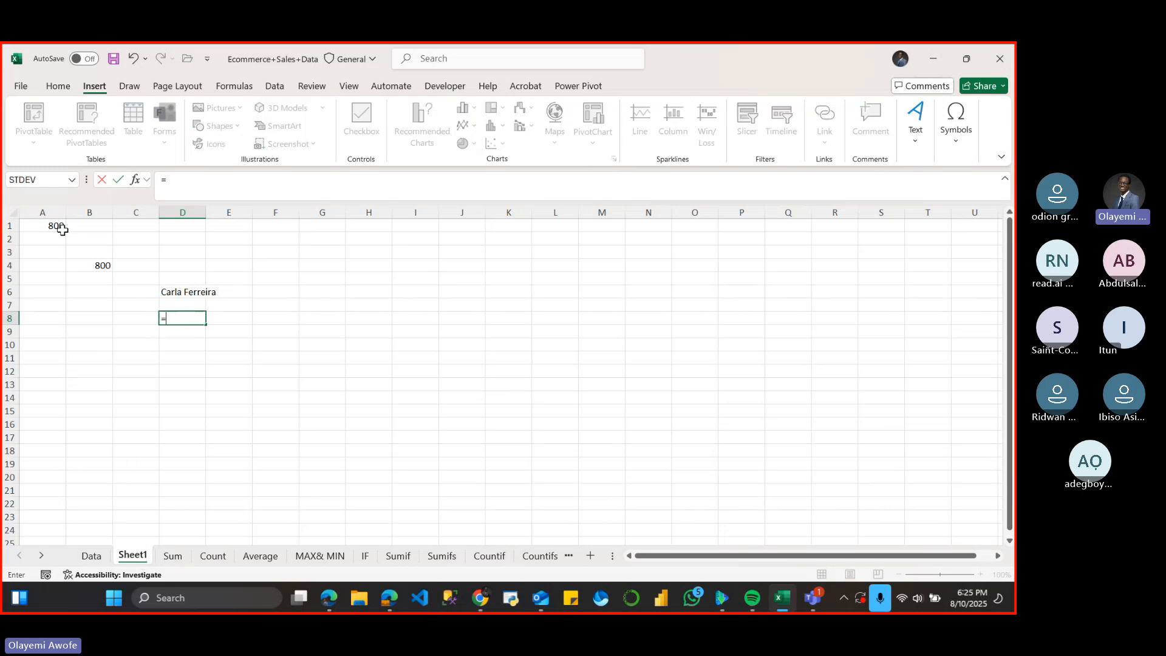
click(20, 89)
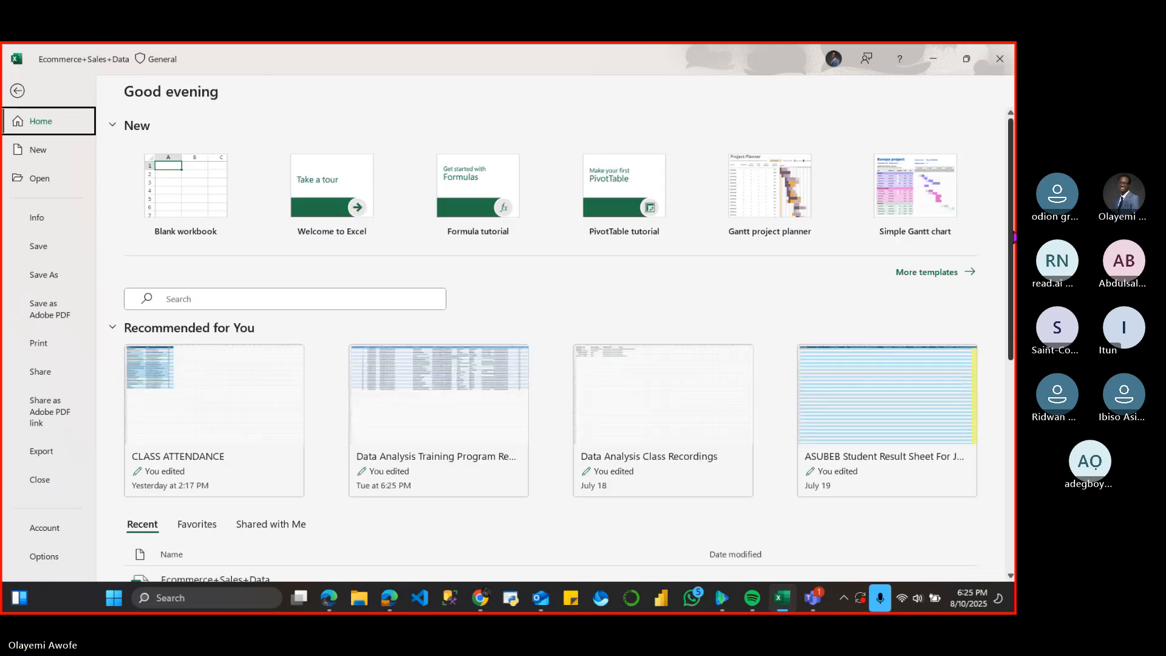
scroll(1014, 281, down, 2)
scroll(1014, 281, down, 4)
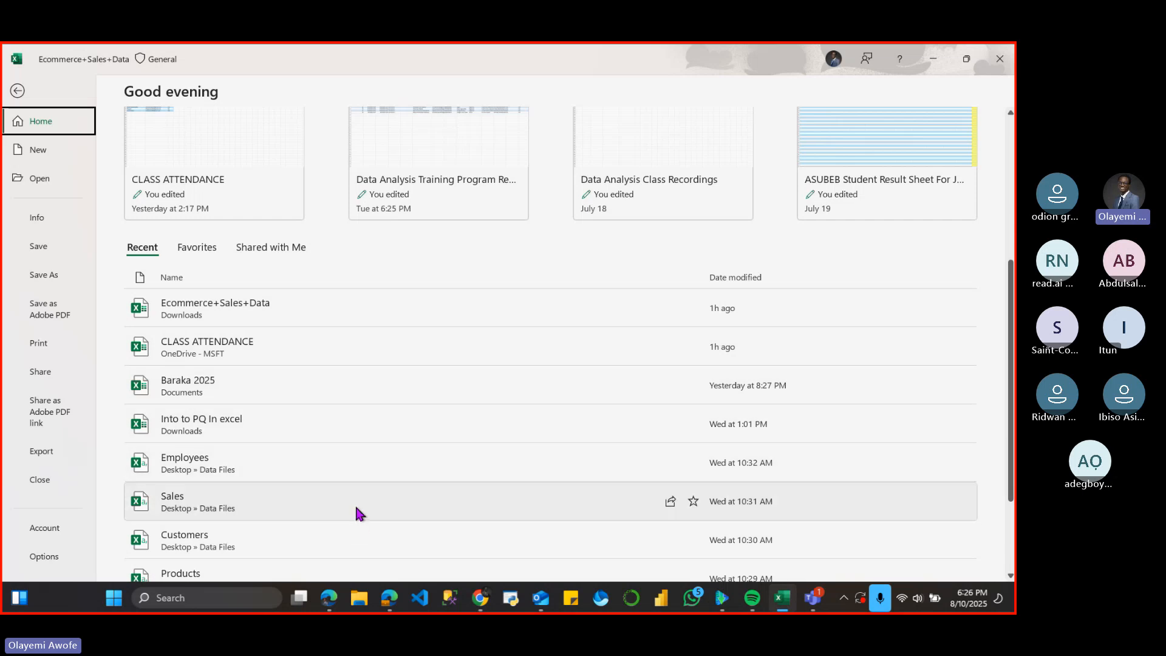
click(498, 544)
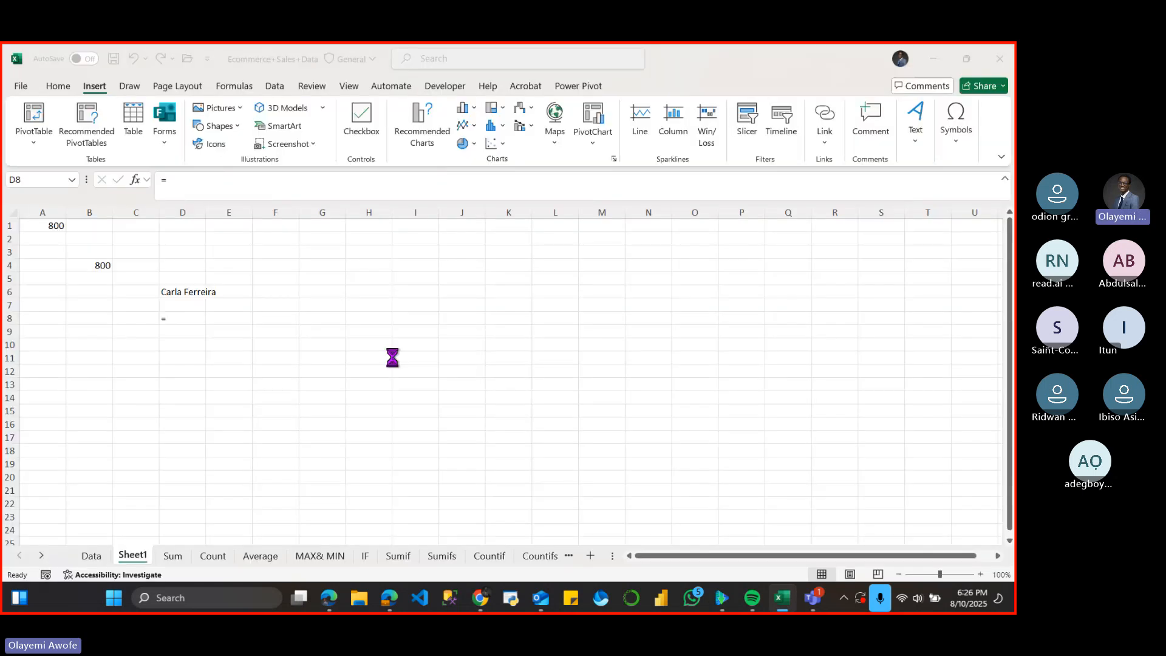
click(48, 240)
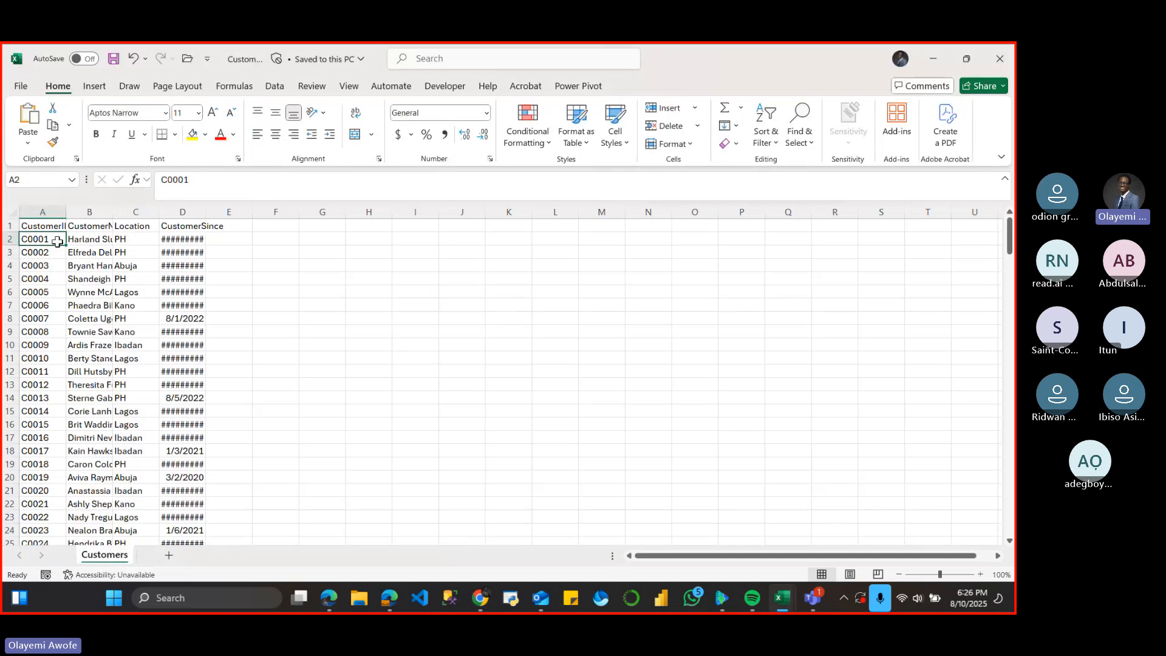
key(Down)
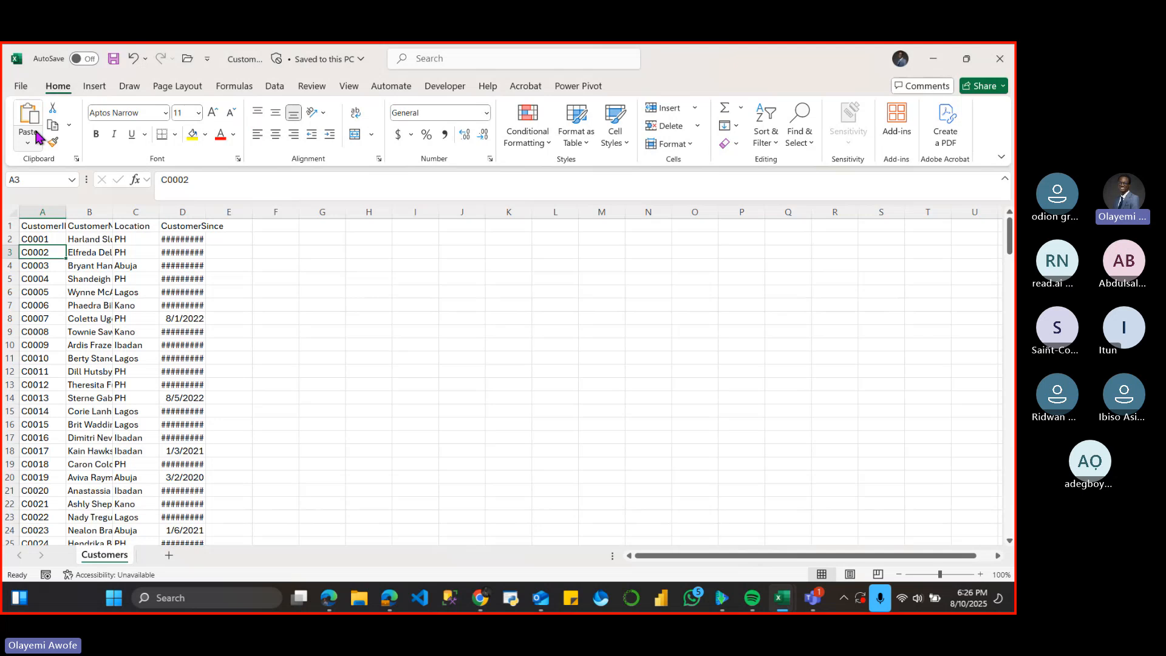
- Back in the Ecommerce+Sales+Data workbook, complete the formula in cell D8 with a reference to cell $A$2 of Customers.csv
click(29, 86)
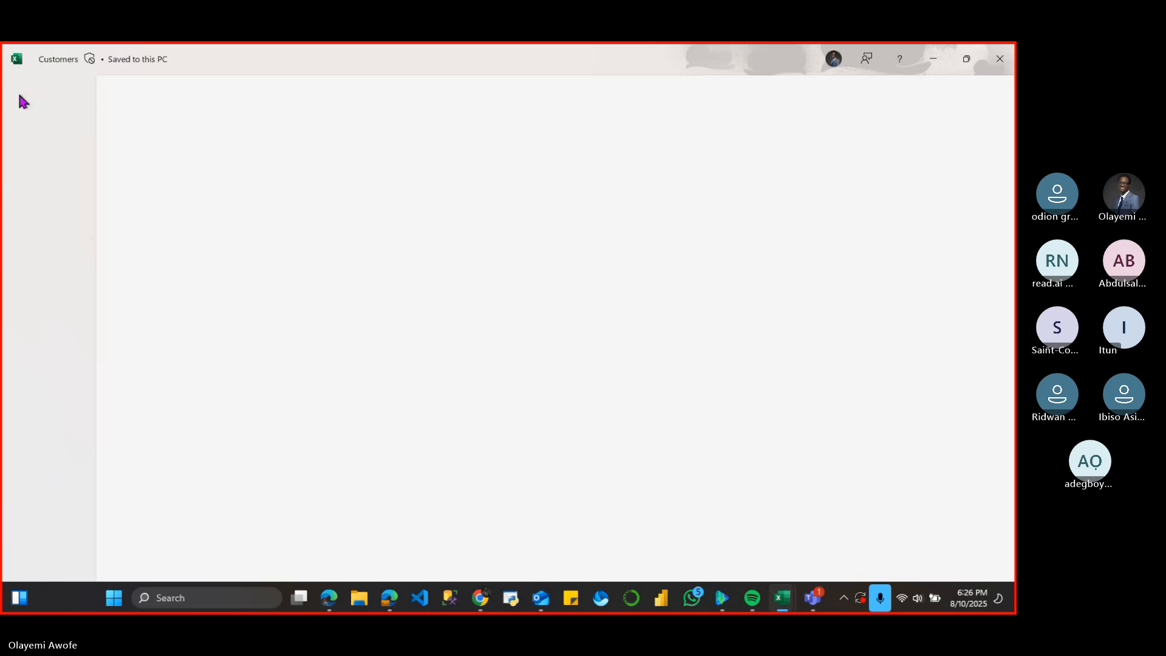
click(23, 102)
mouse_move(783, 598)
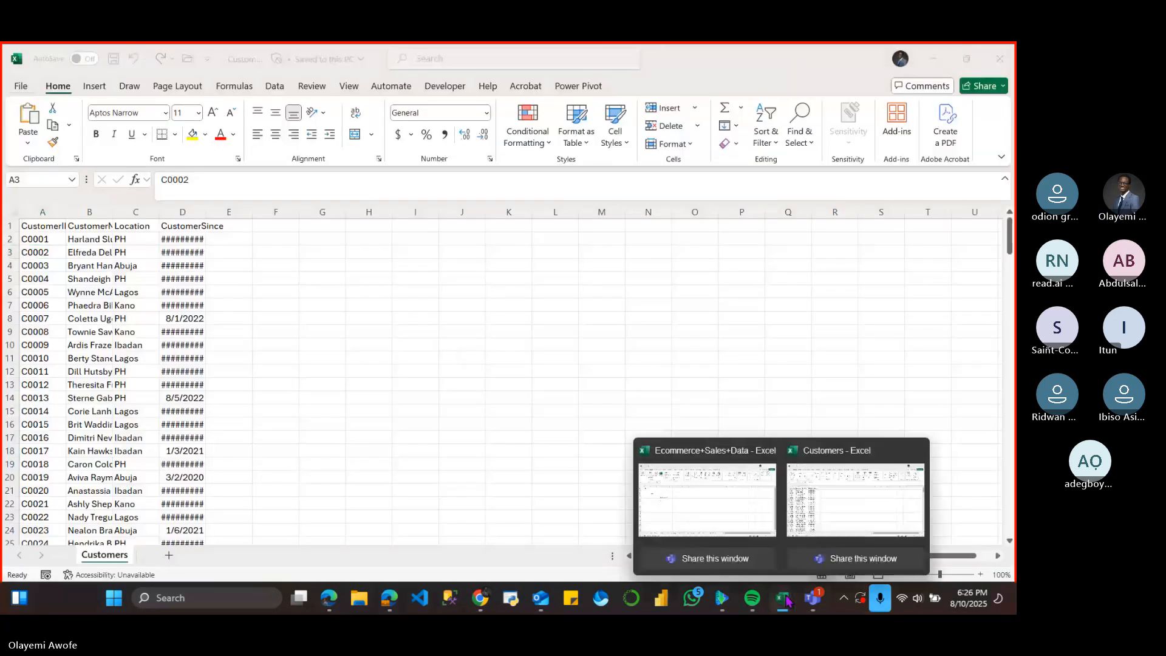
click(769, 517)
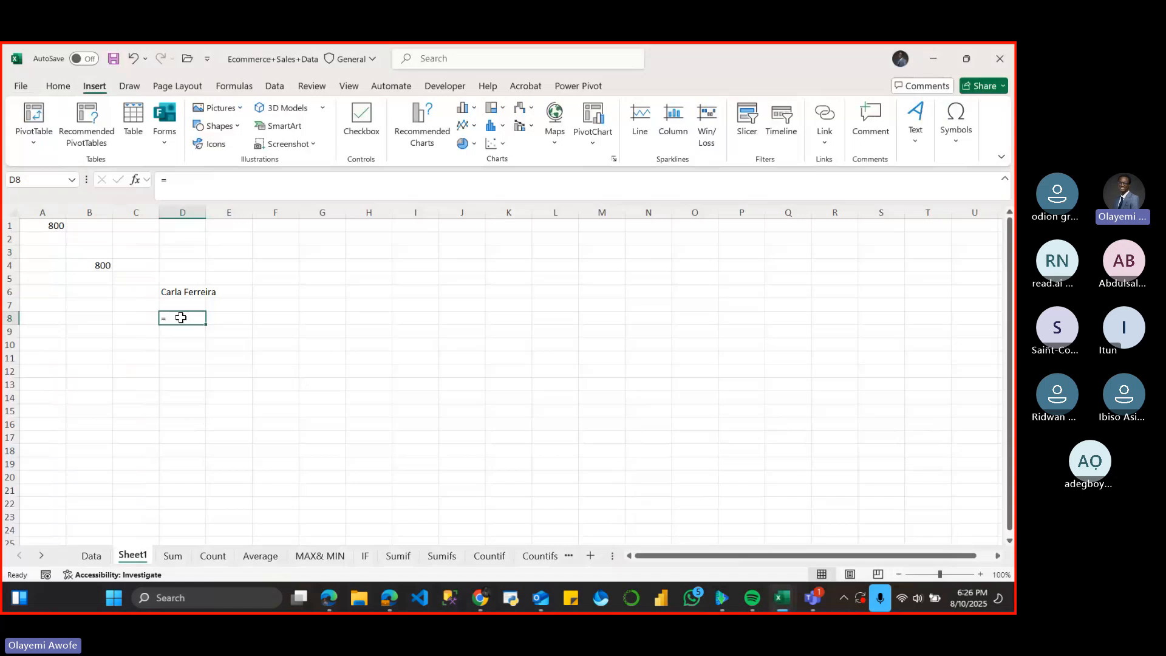
click(183, 342)
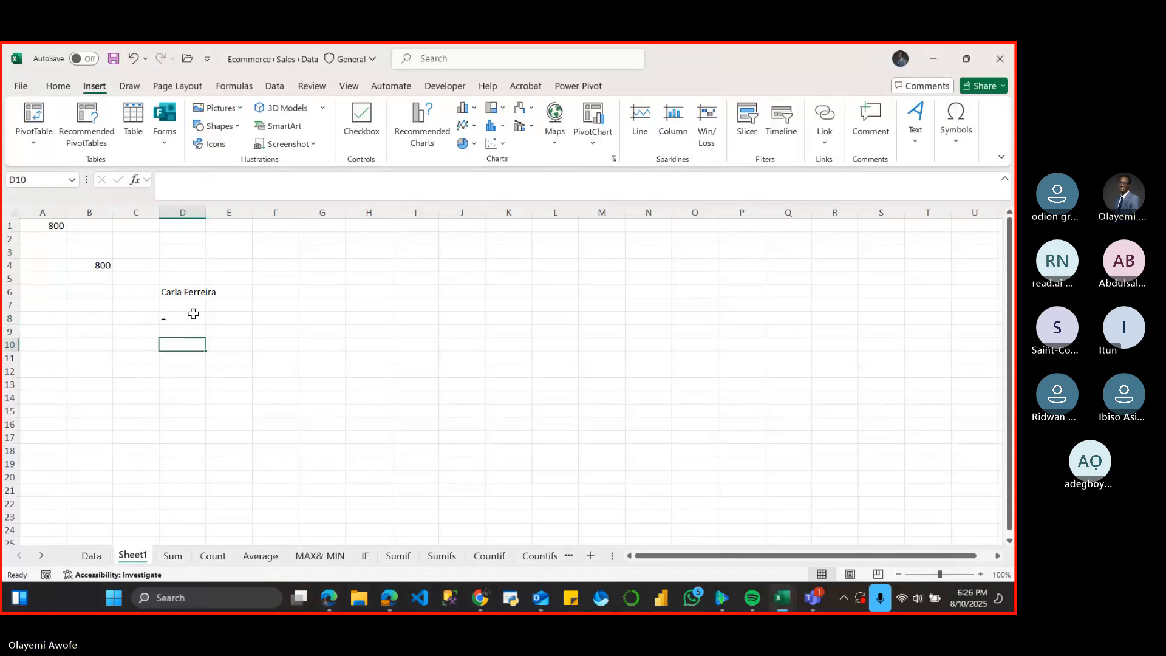
click(193, 314)
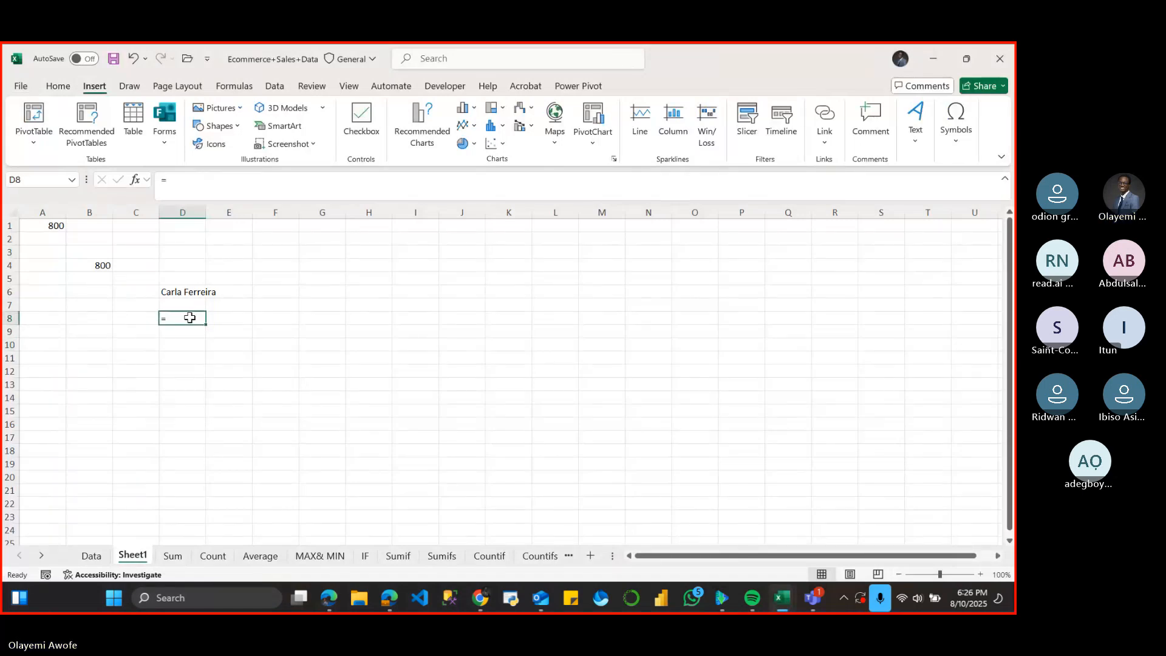
double_click(190, 318)
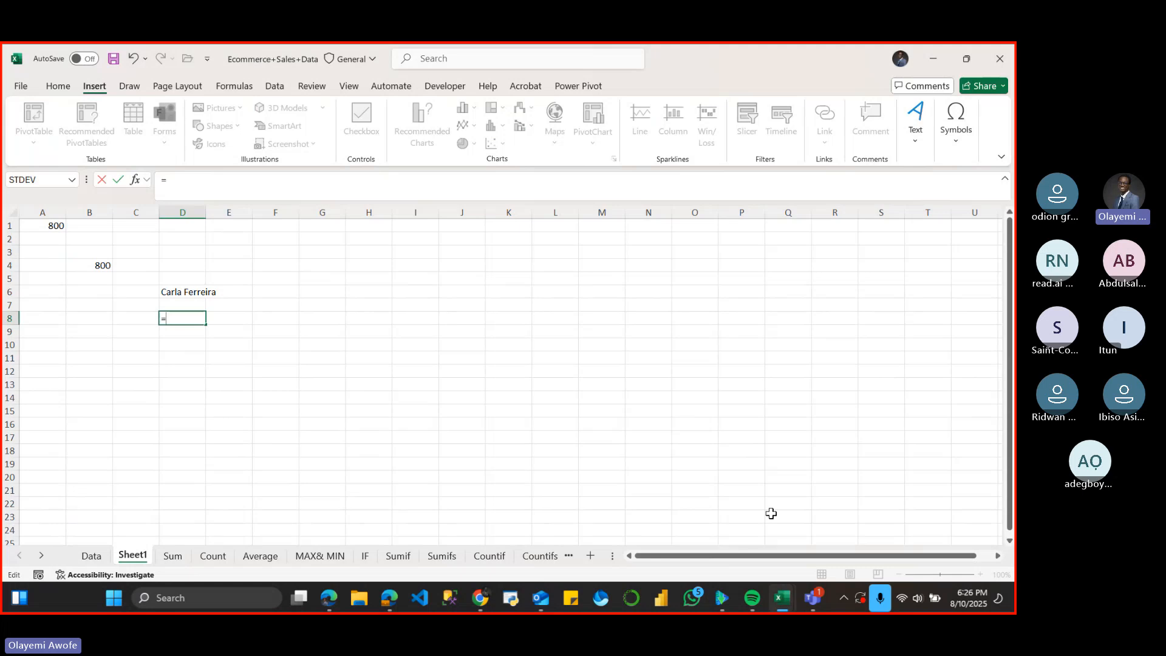
mouse_move(782, 598)
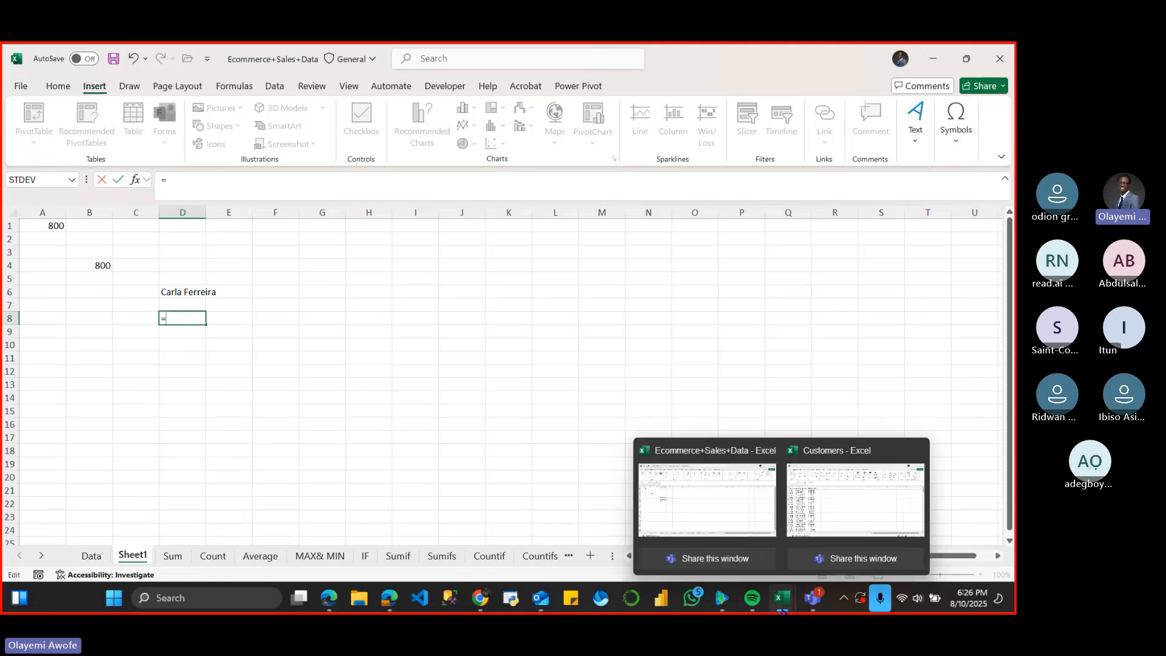
click(808, 507)
click(26, 241)
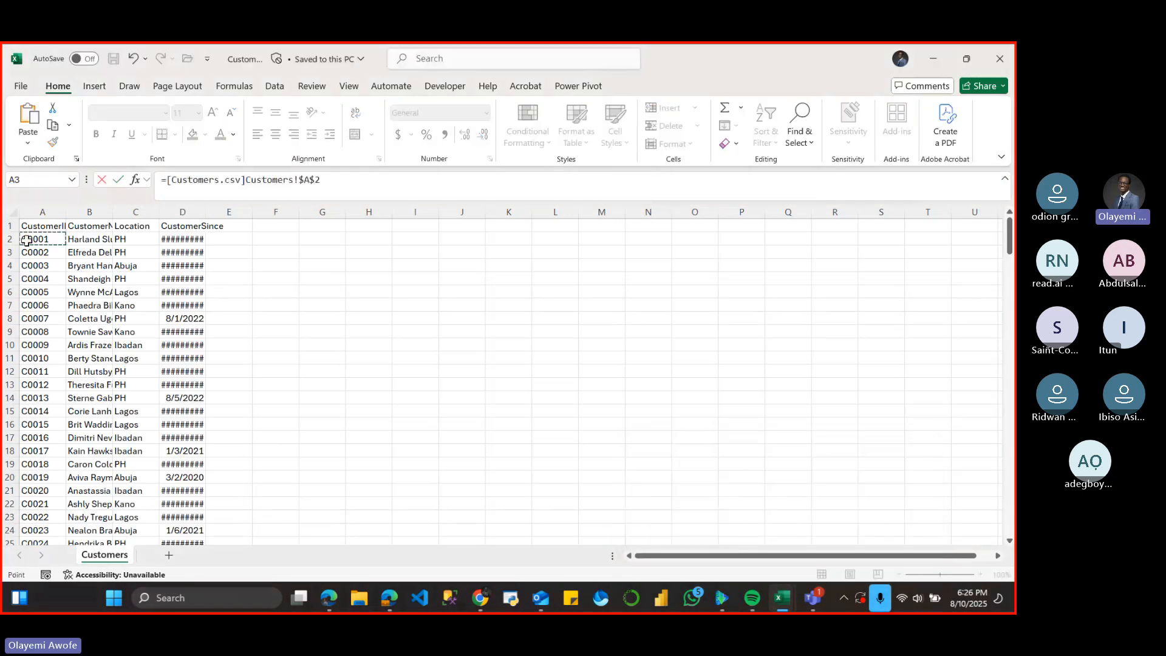
key(Return)
click(192, 318)
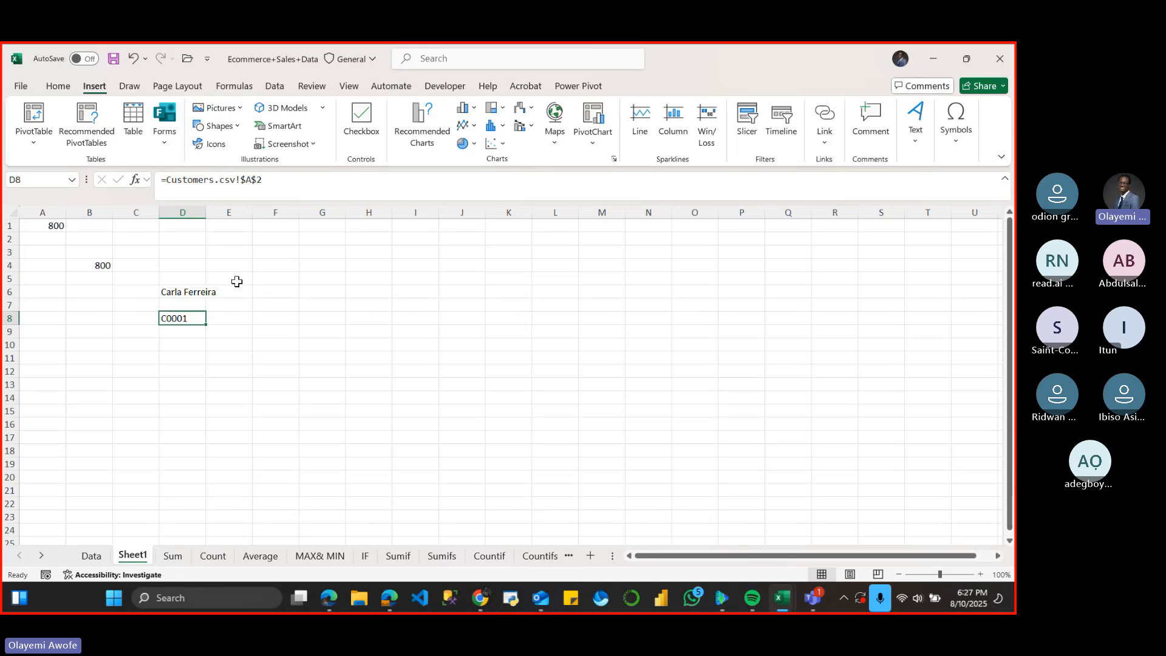
- Enter the labels Absolute in cell G4 and Relative Ref in cell G5
click(319, 264)
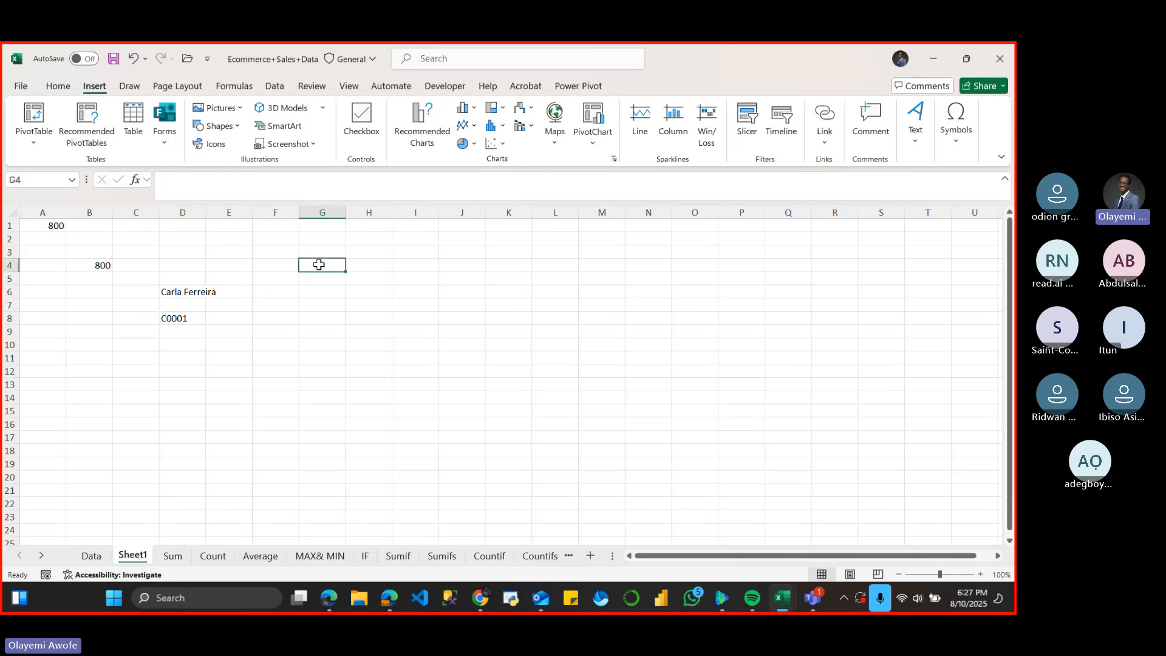
text(Ab)
key(BackSpace)
text(b)
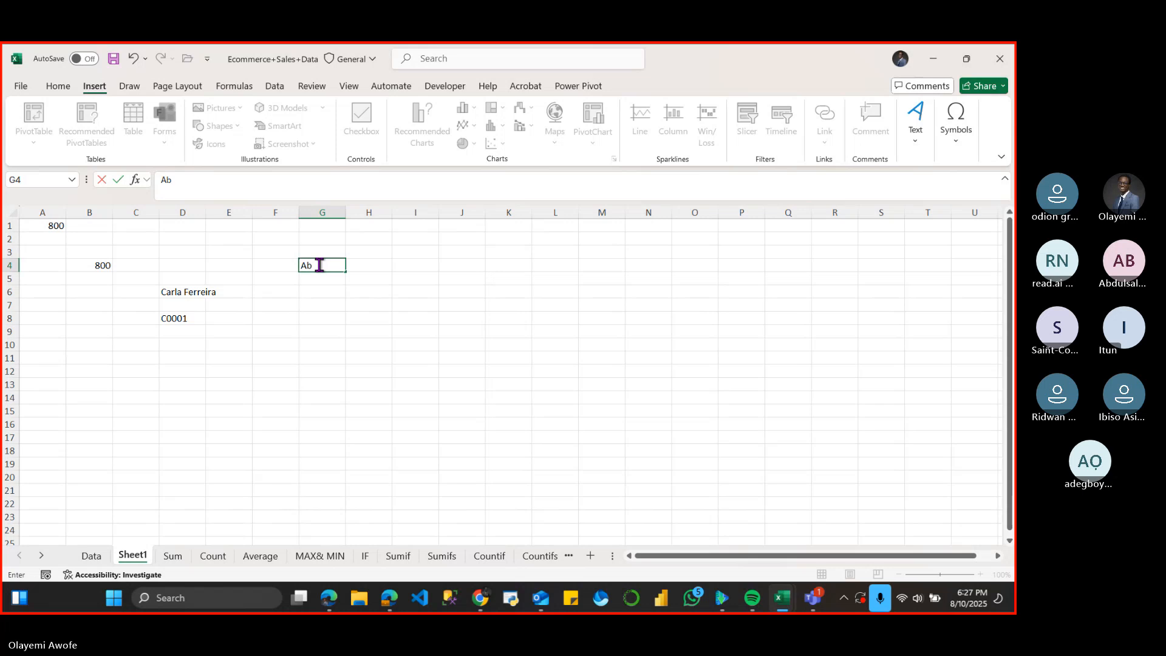
text(solut)
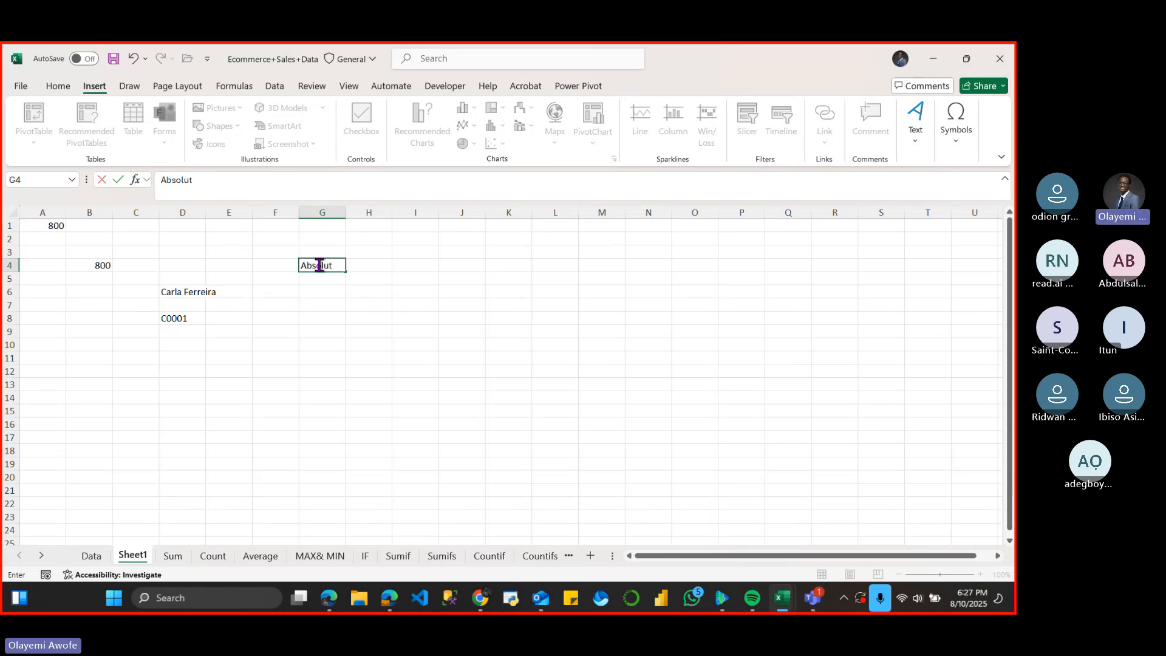
text(e)
key(Return)
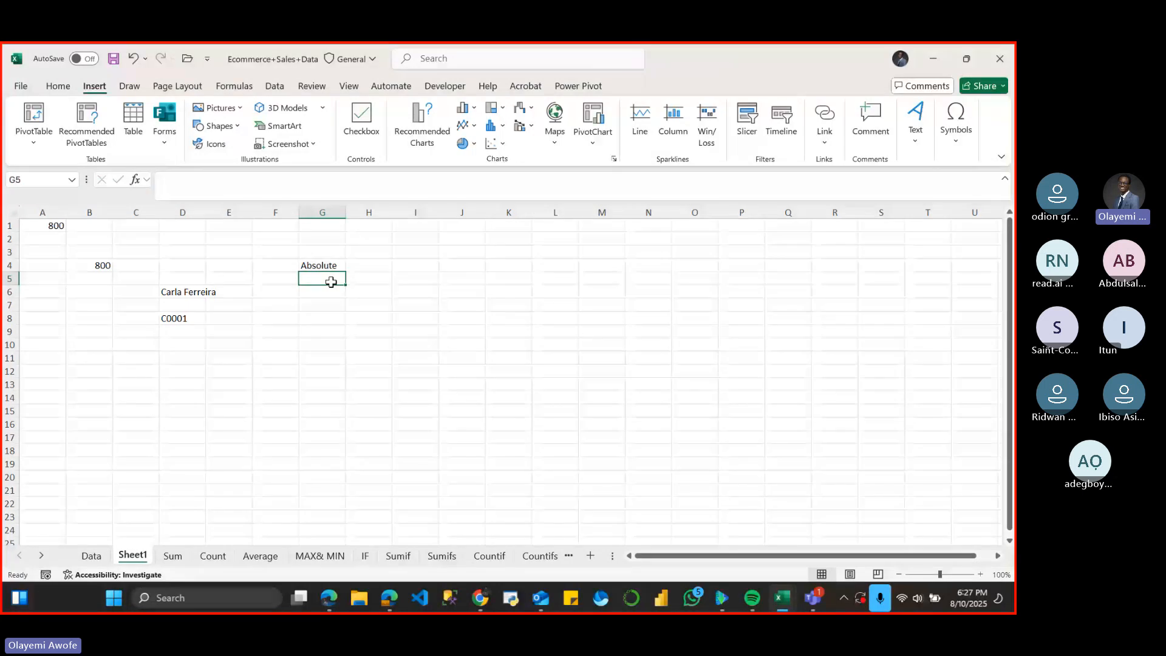
text(Relative)
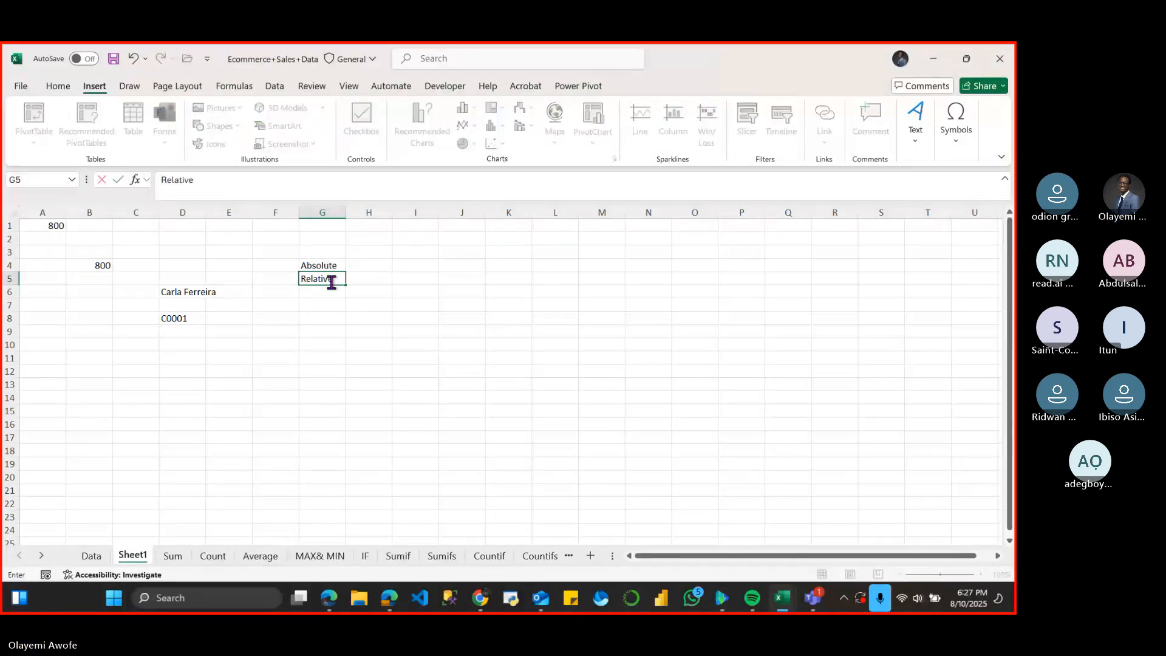
text( Ref)
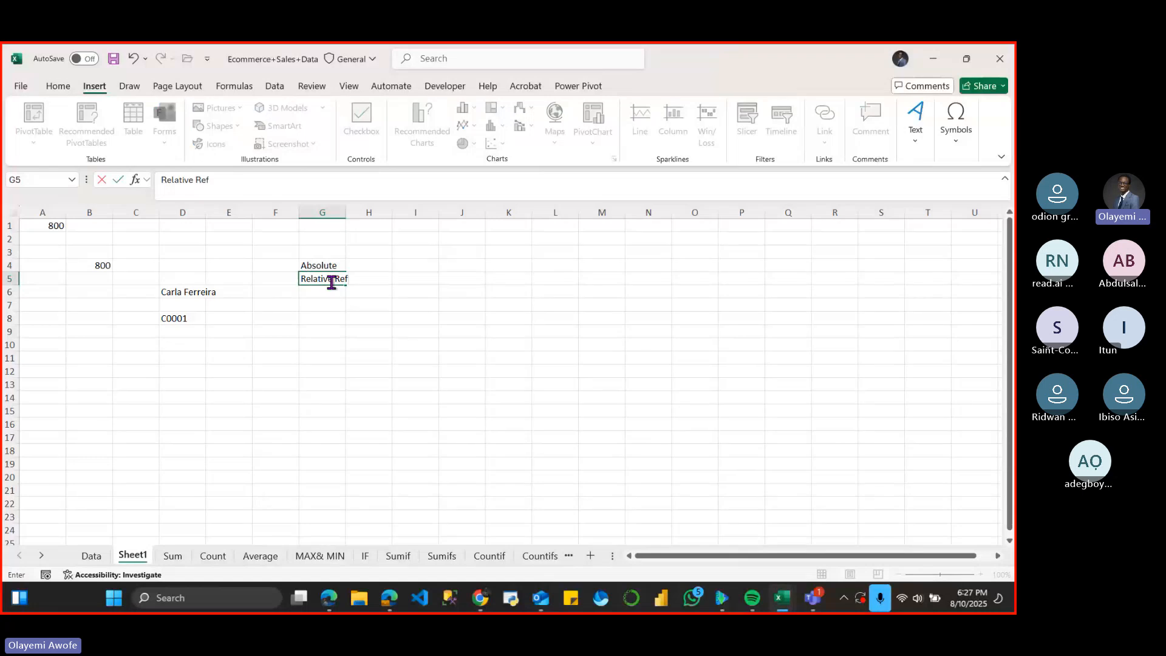
click(340, 265)
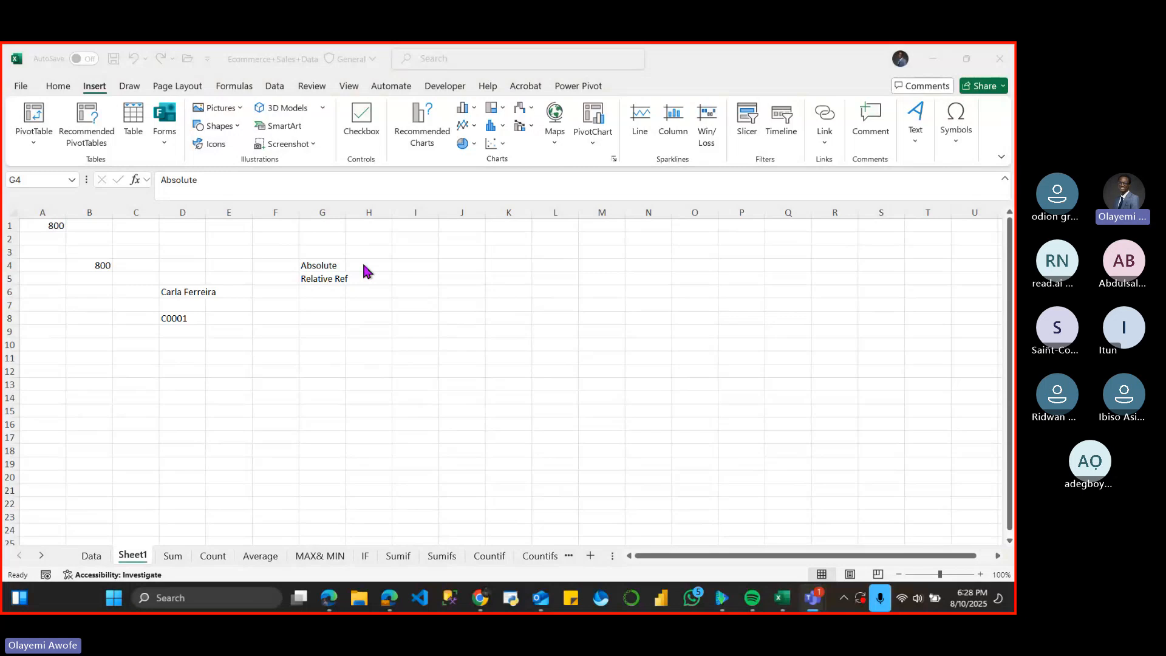
- Fill the absolute Customers.csv reference from cell D8 down to D15, and move the formula in D8 to F9
click(173, 316)
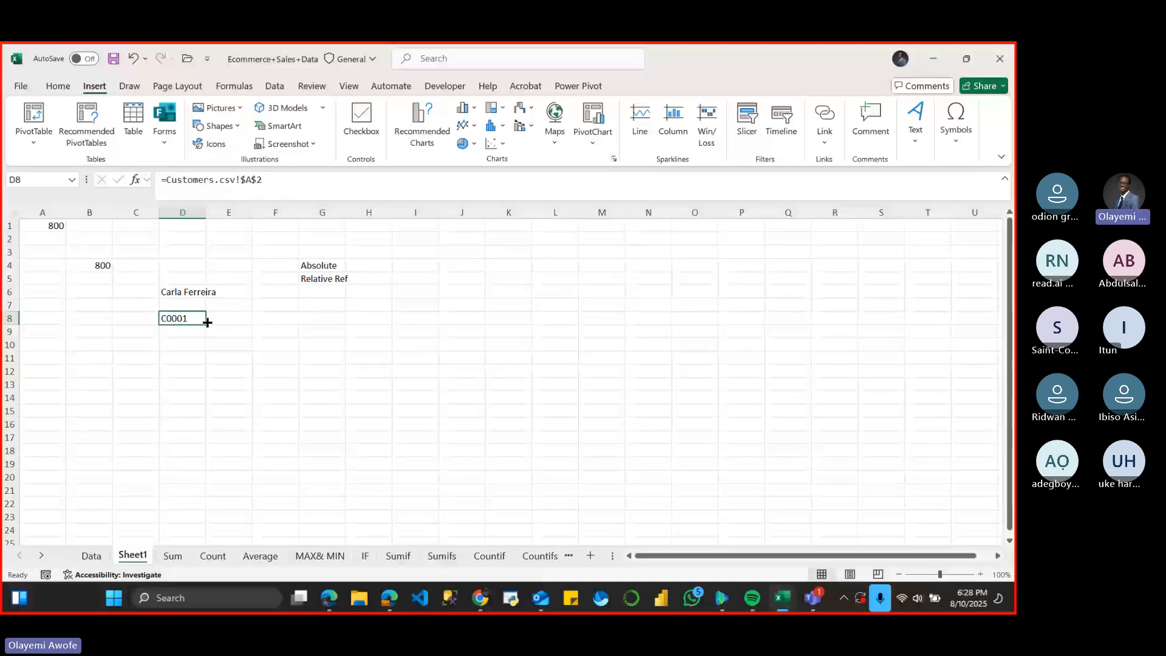
drag(206, 325, 207, 421)
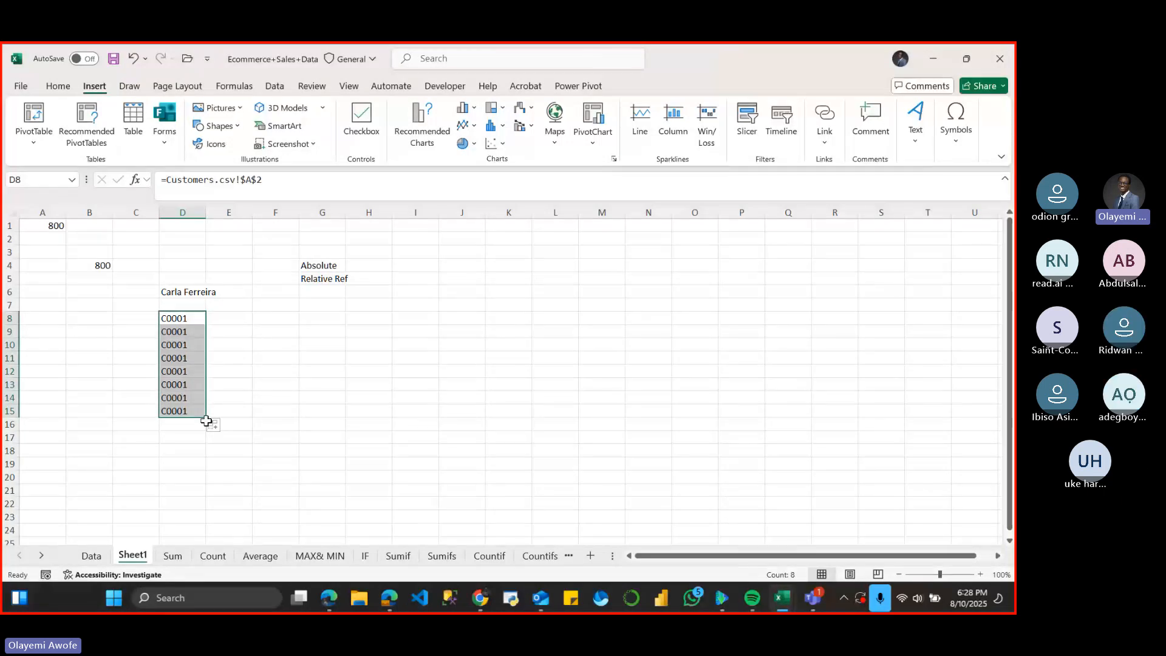
click(200, 320)
drag(206, 322, 275, 332)
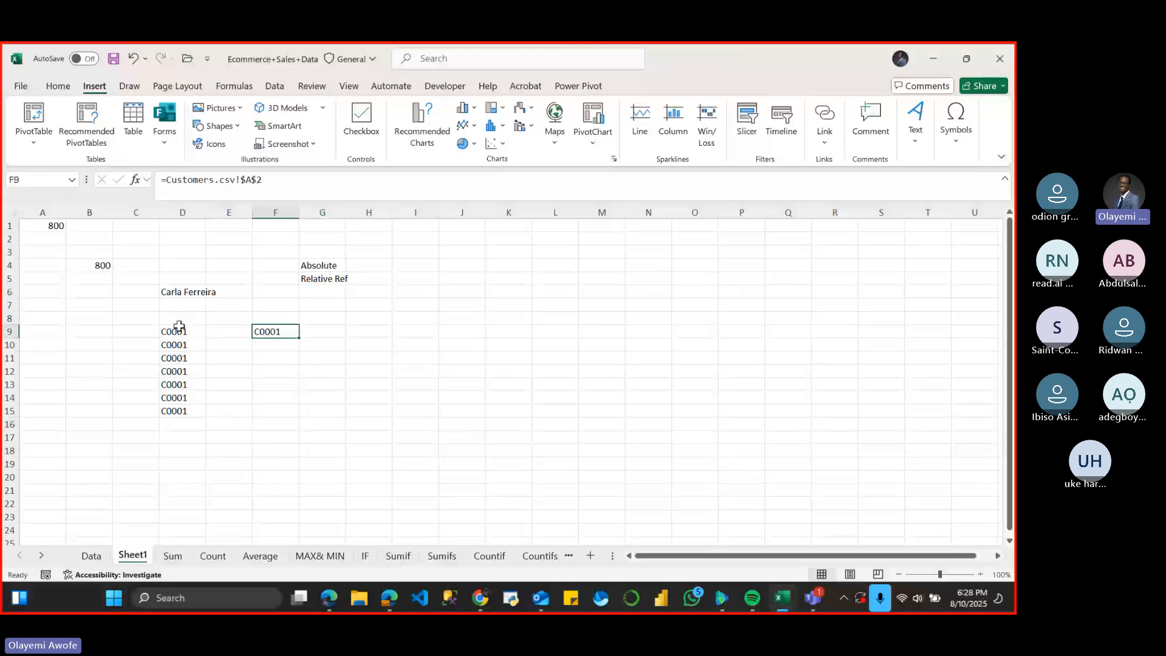
- Fill the absolute reference from D9 over D9:E18, and cancel moving the block onto the data in F9:G18
click(180, 334)
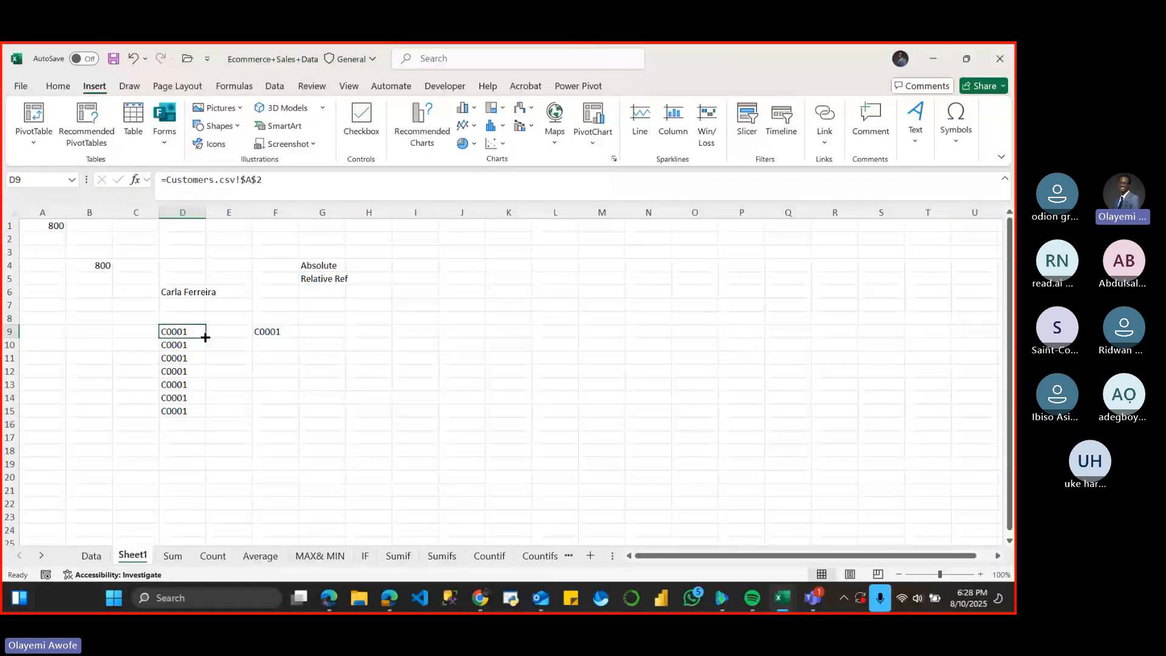
drag(205, 337, 305, 453)
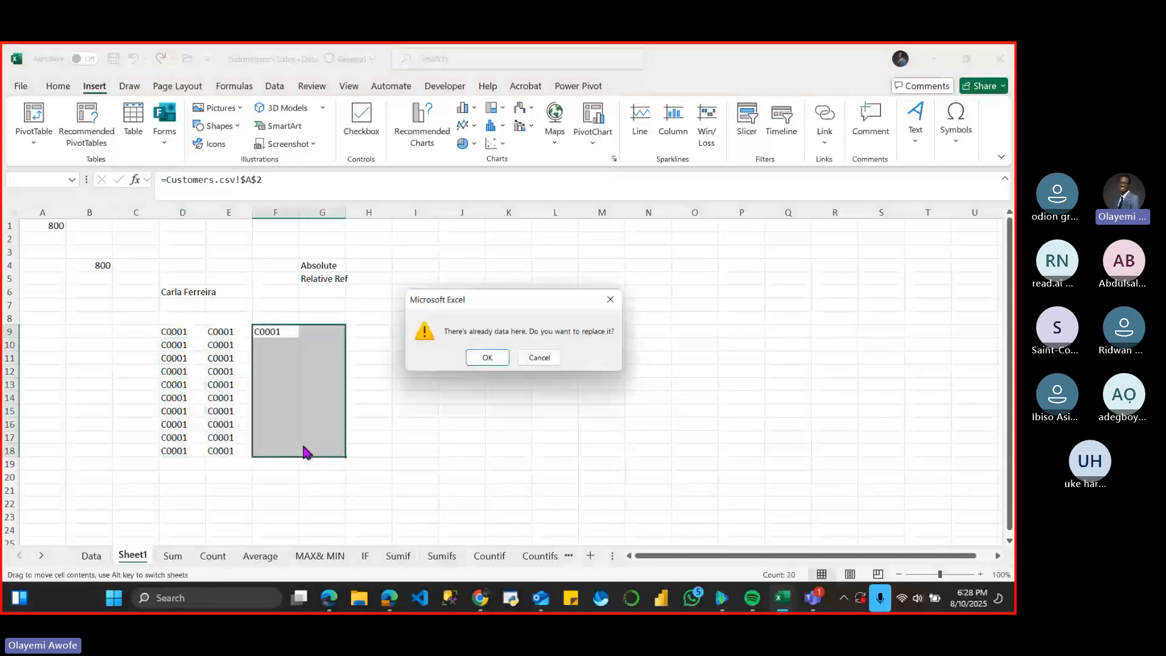
click(539, 359)
- Clear all the Customers.csv references from the range D9:F18
click(181, 345)
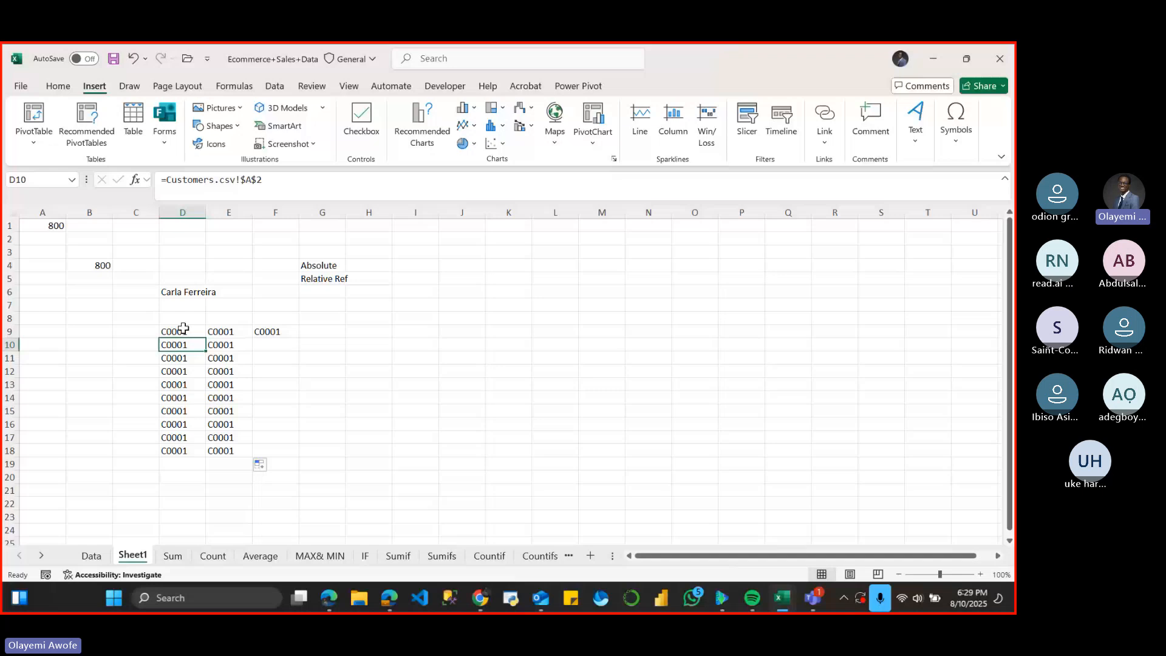
drag(183, 329, 229, 345)
click(233, 398)
key(ctrl+a)
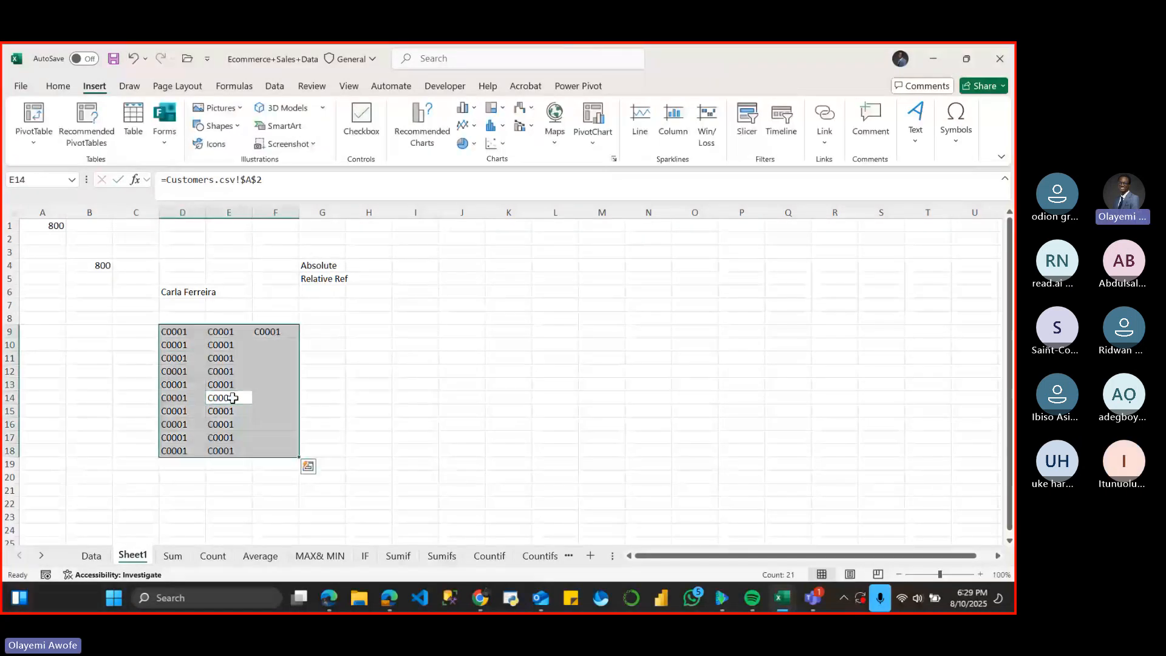
key(Delete)
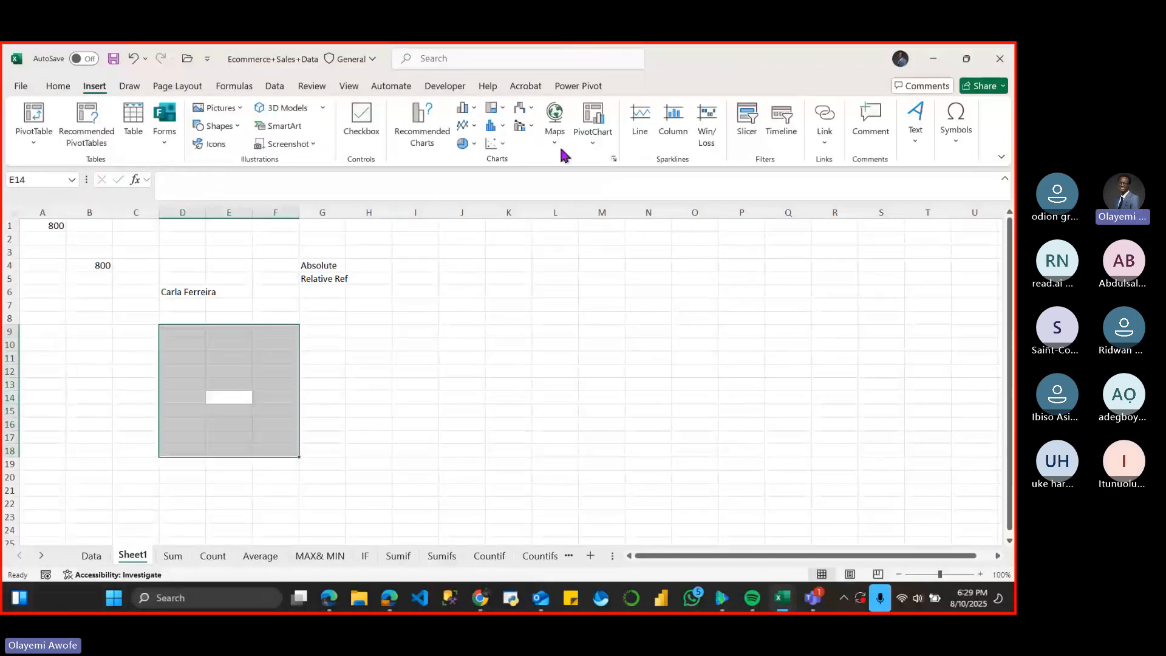
click(136, 407)
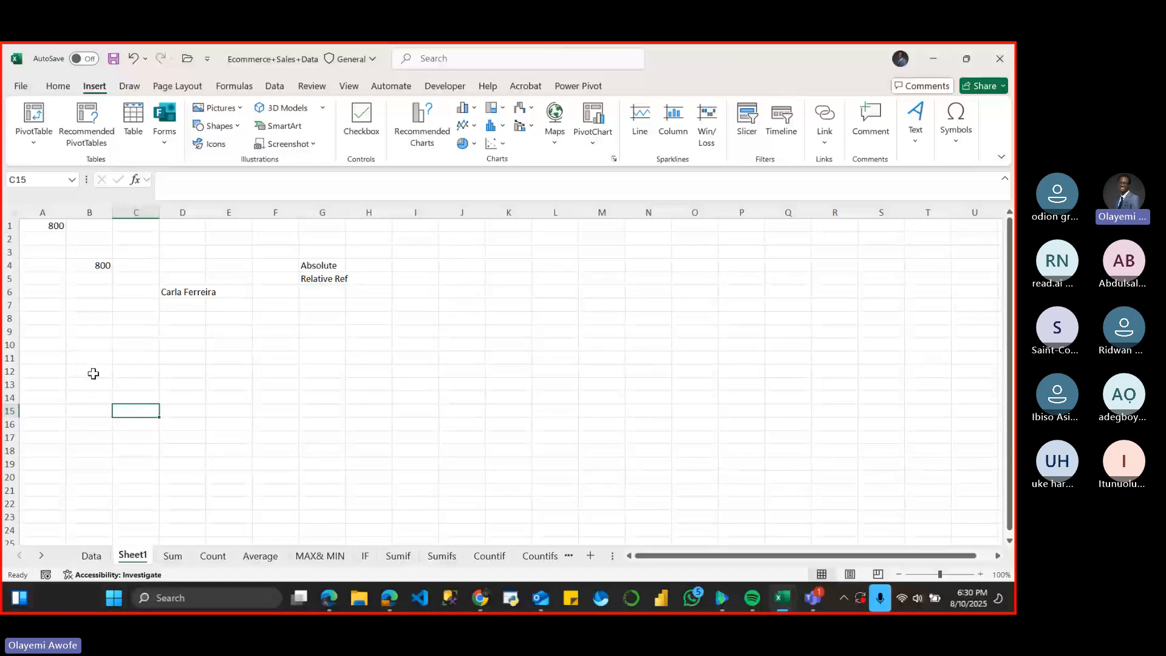
- Fill the salesperson reference from cell D6 down to D23, and clear the filled range
click(189, 293)
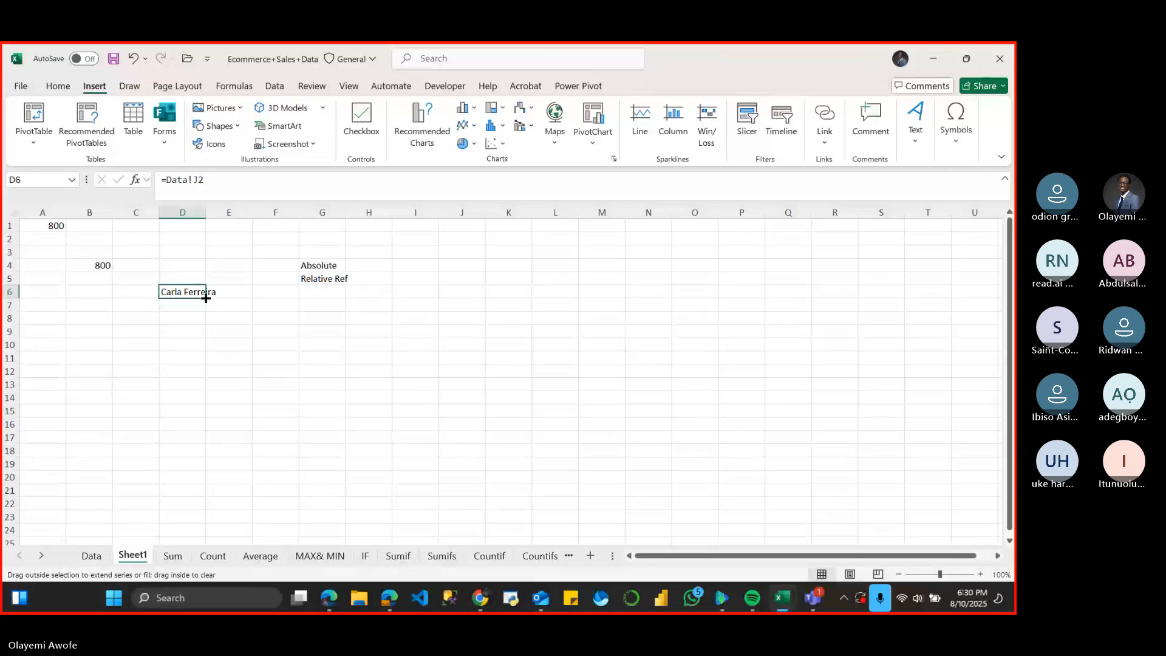
drag(209, 300, 201, 527)
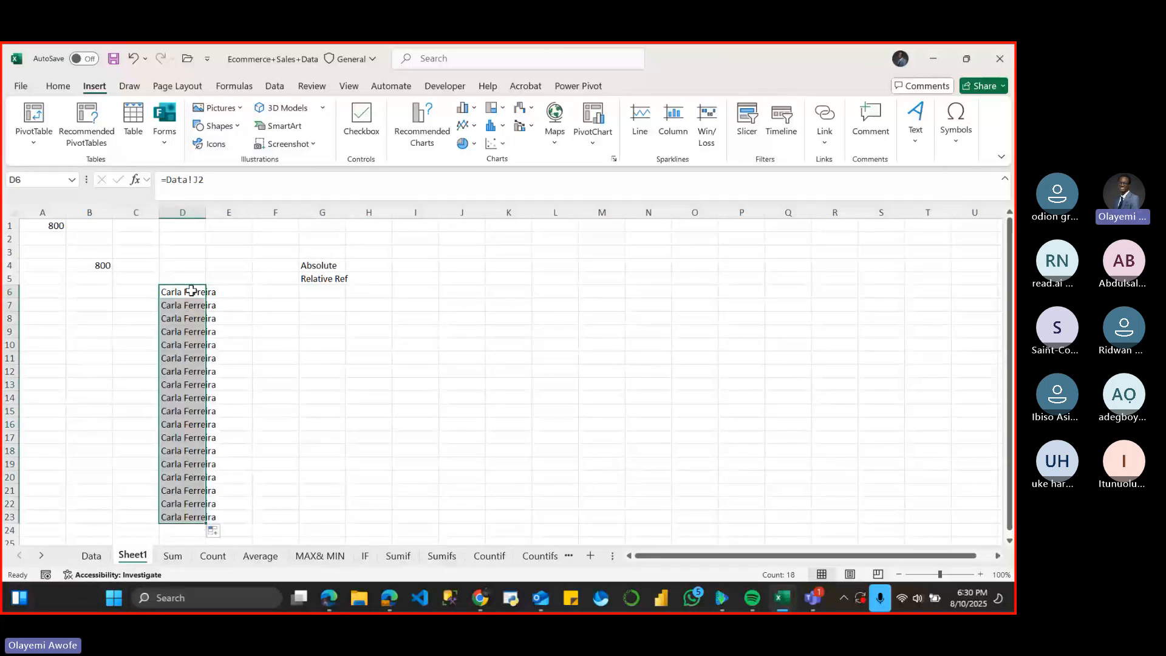
drag(190, 291, 191, 291)
key(Delete)
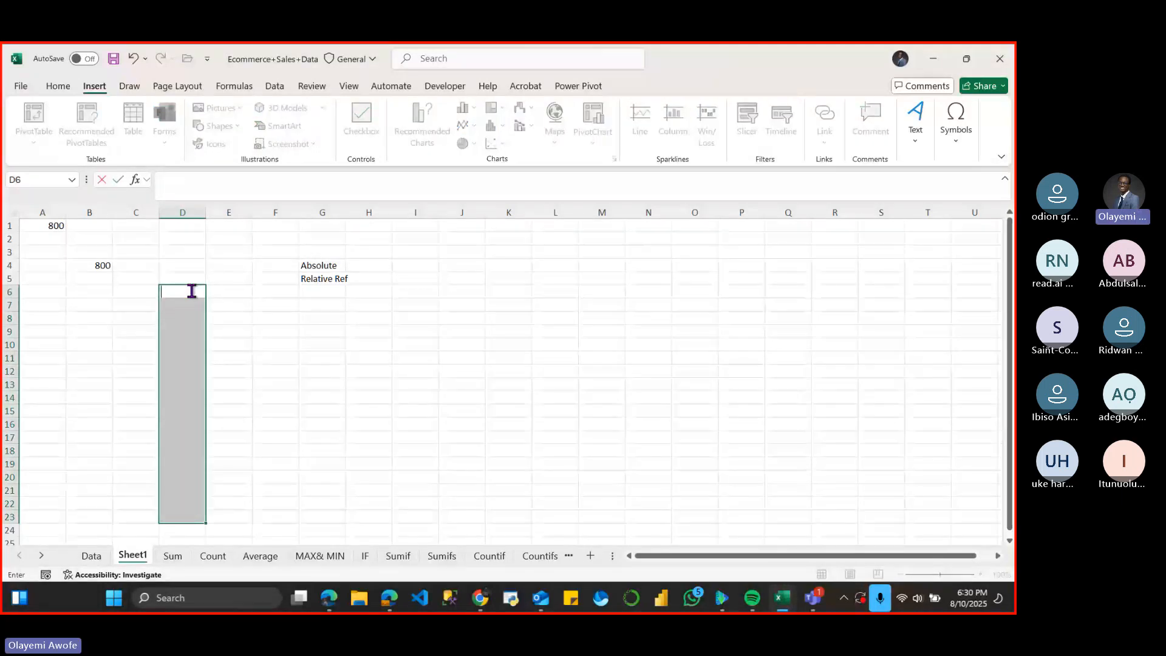
text(=)
click(231, 288)
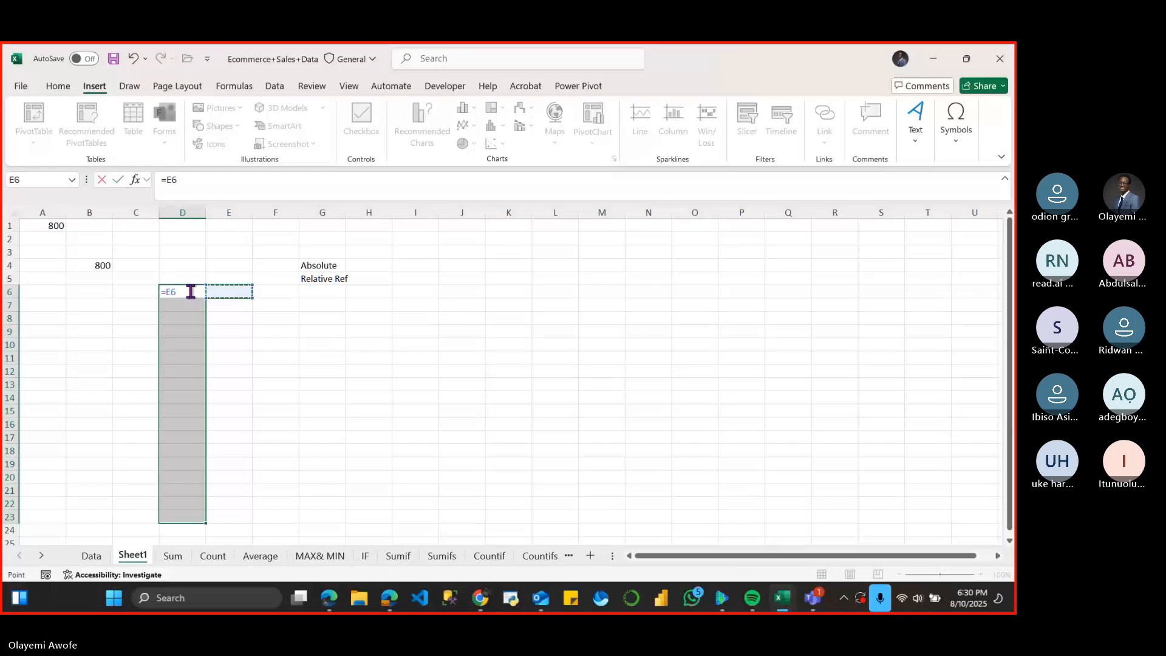
click(191, 292)
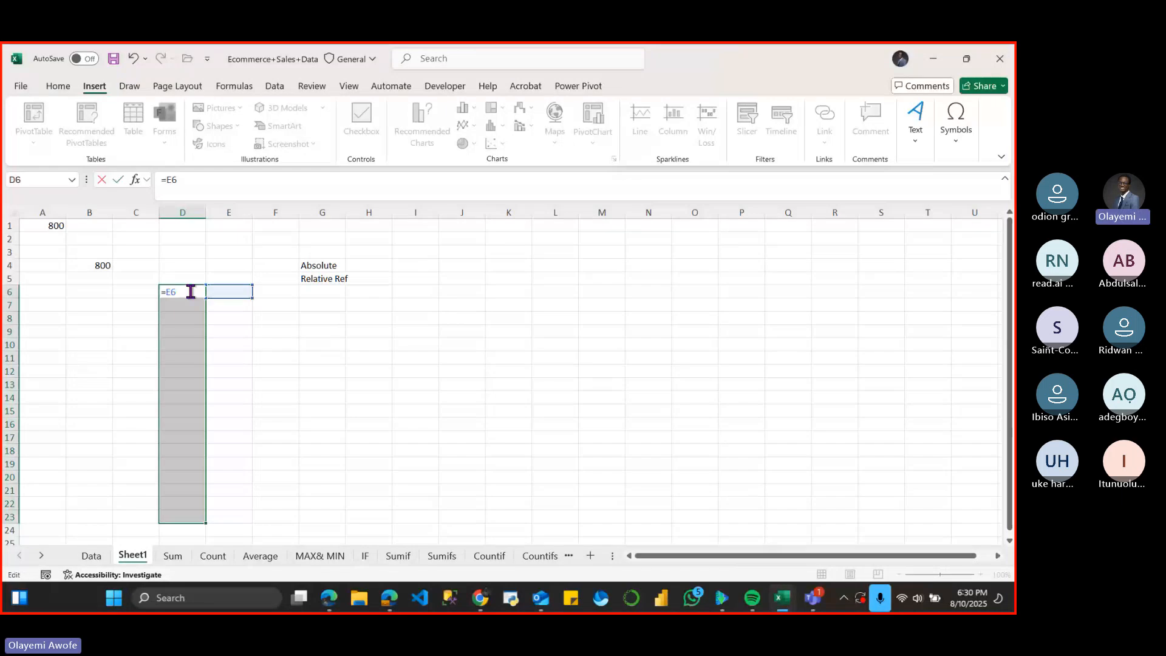
key(BackSpace)
key(BackSpace)
key(BackSpace)
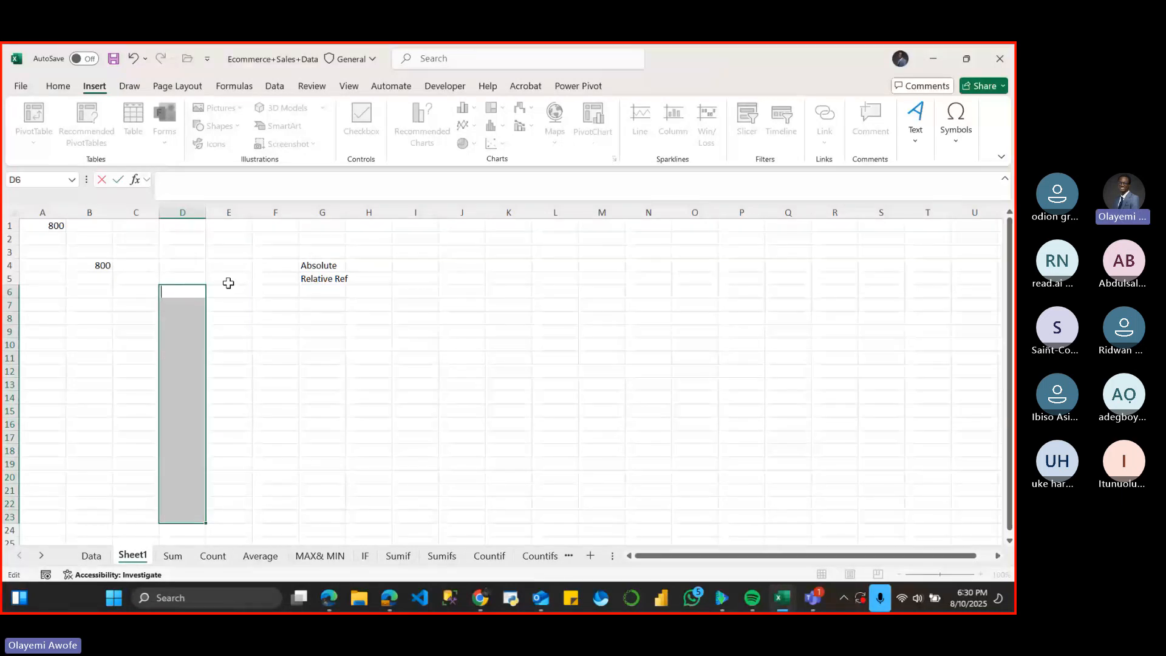
- In cell D6 of Sheet1, reference the first date in cell F2 of the Data sheet with =Data!F2
text(=)
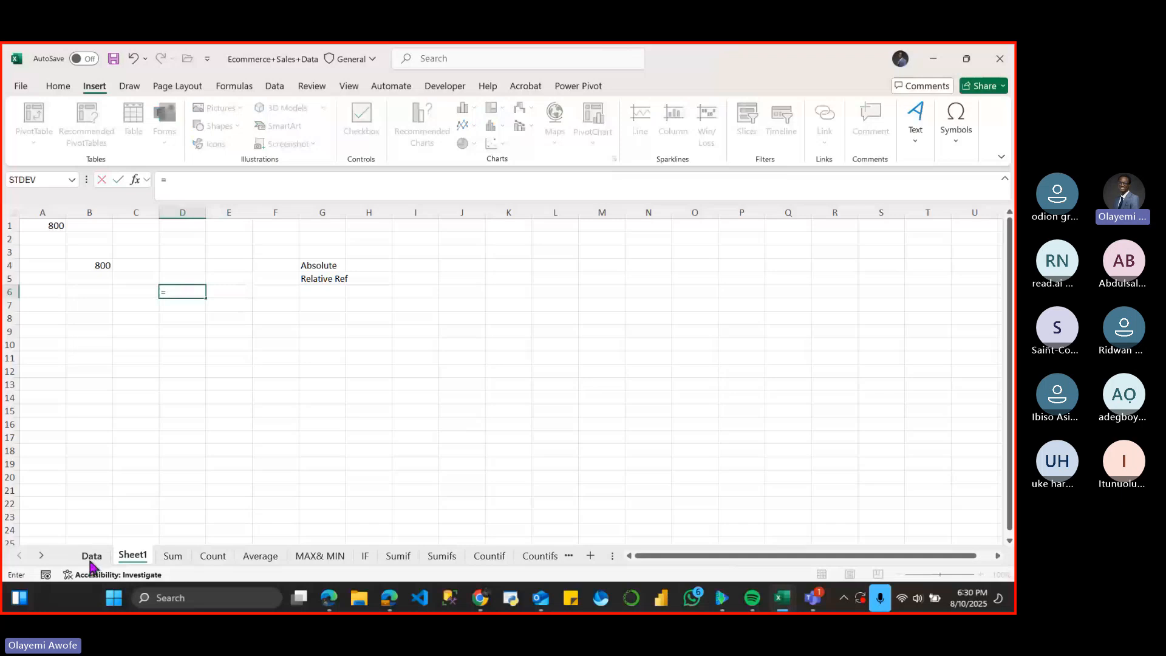
click(92, 556)
click(543, 241)
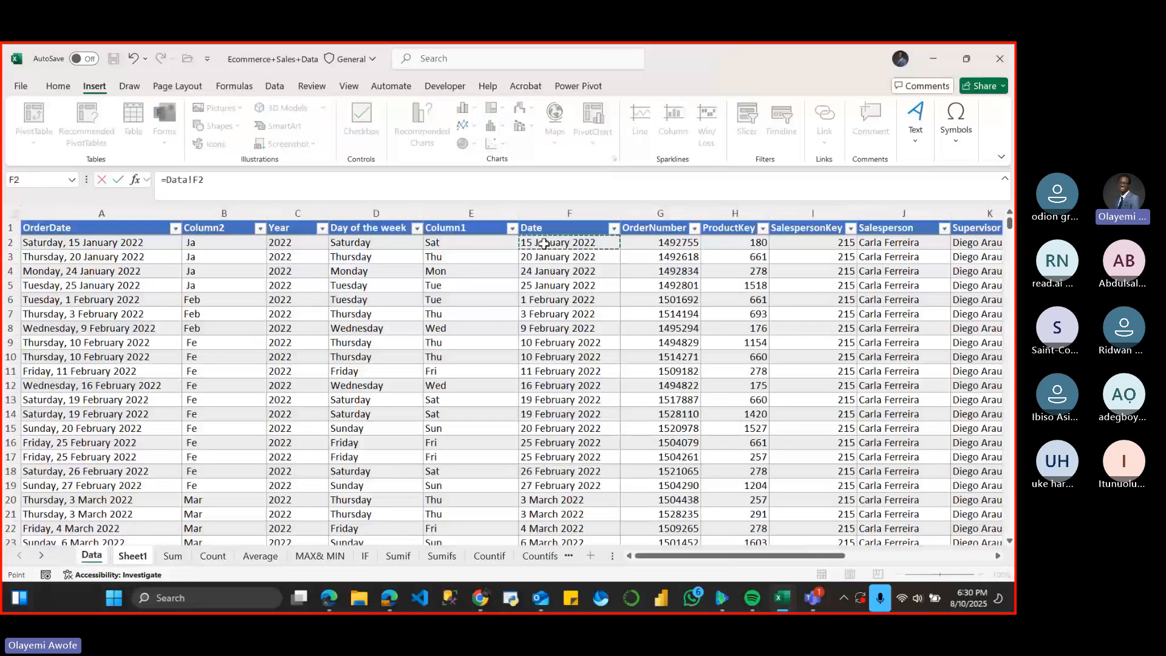
key(Return)
key(Up)
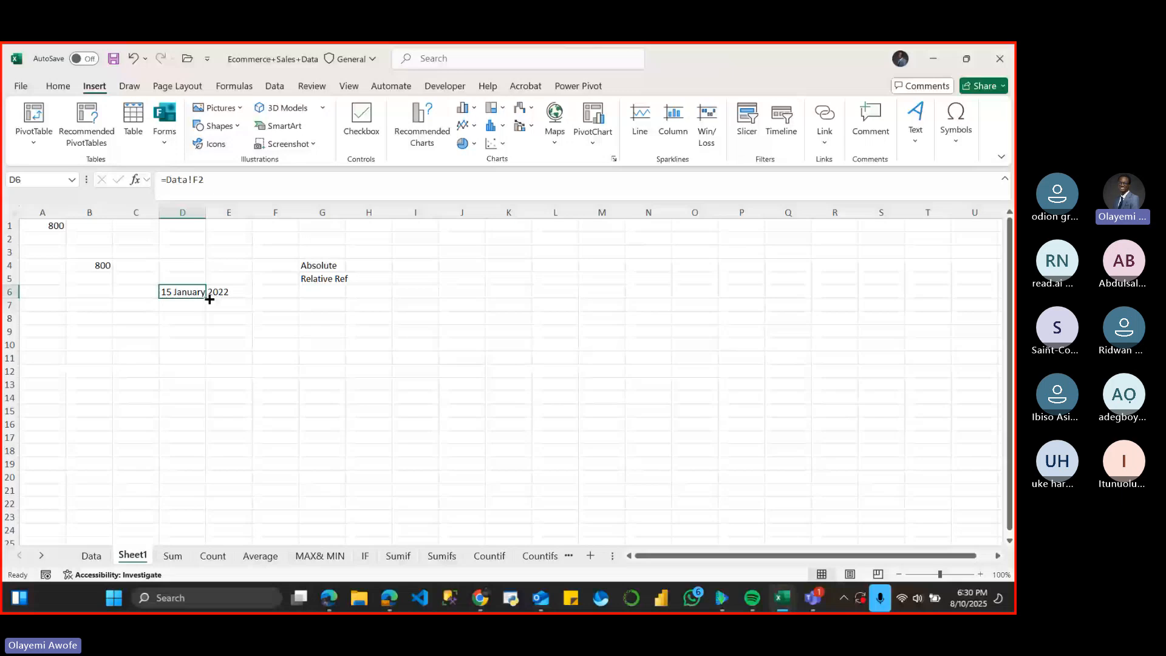
- Fill the relative date reference from D6 down the column, and extend it across the range D6:F21
drag(207, 299, 207, 483)
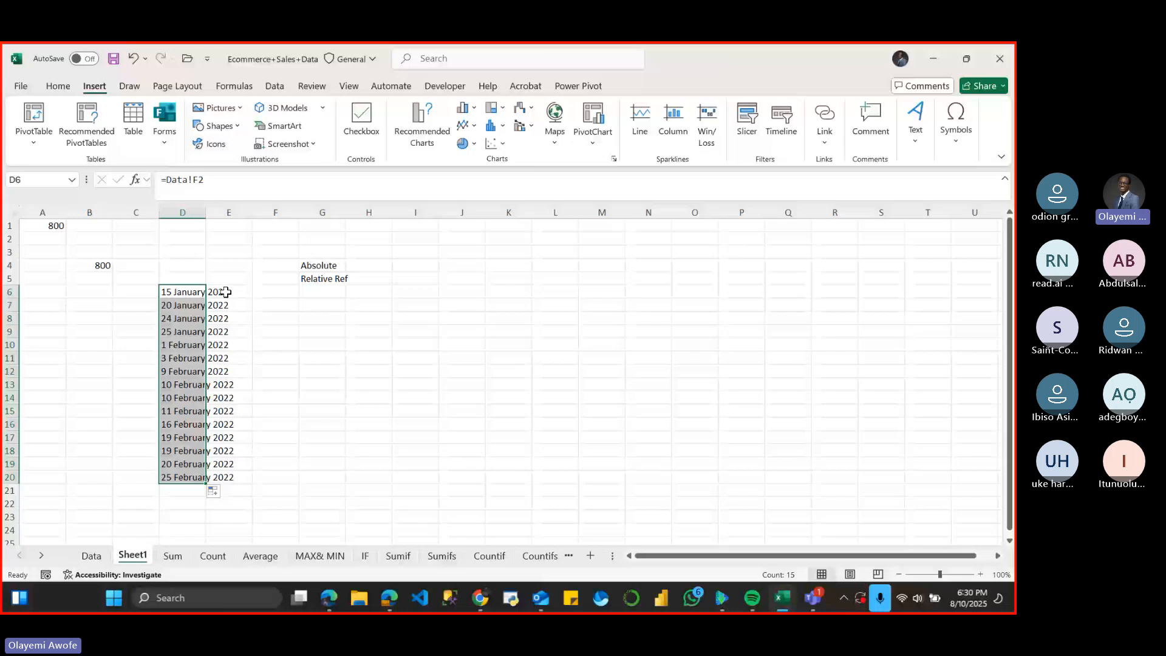
key(Left)
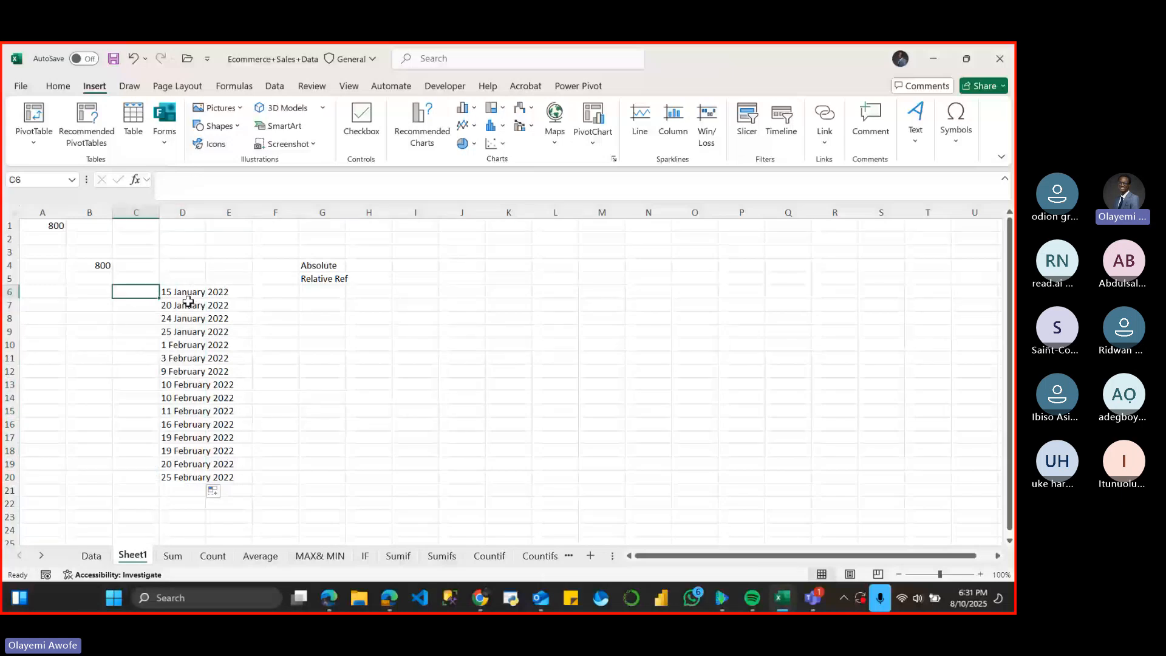
click(185, 294)
drag(252, 298, 367, 469)
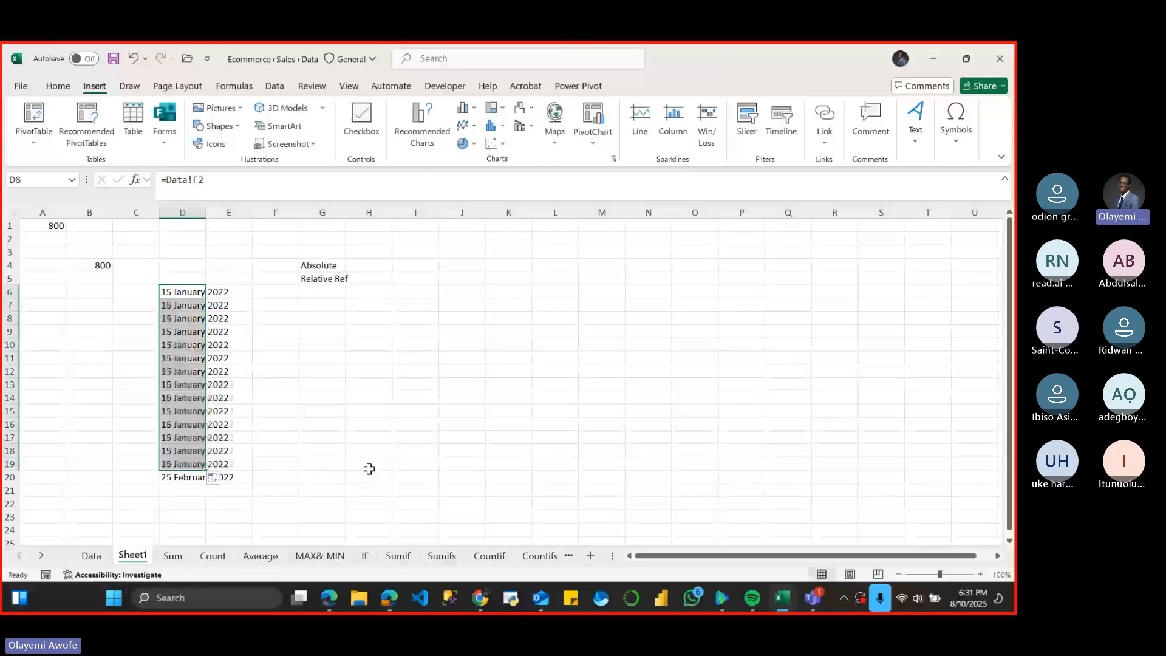
click(176, 292)
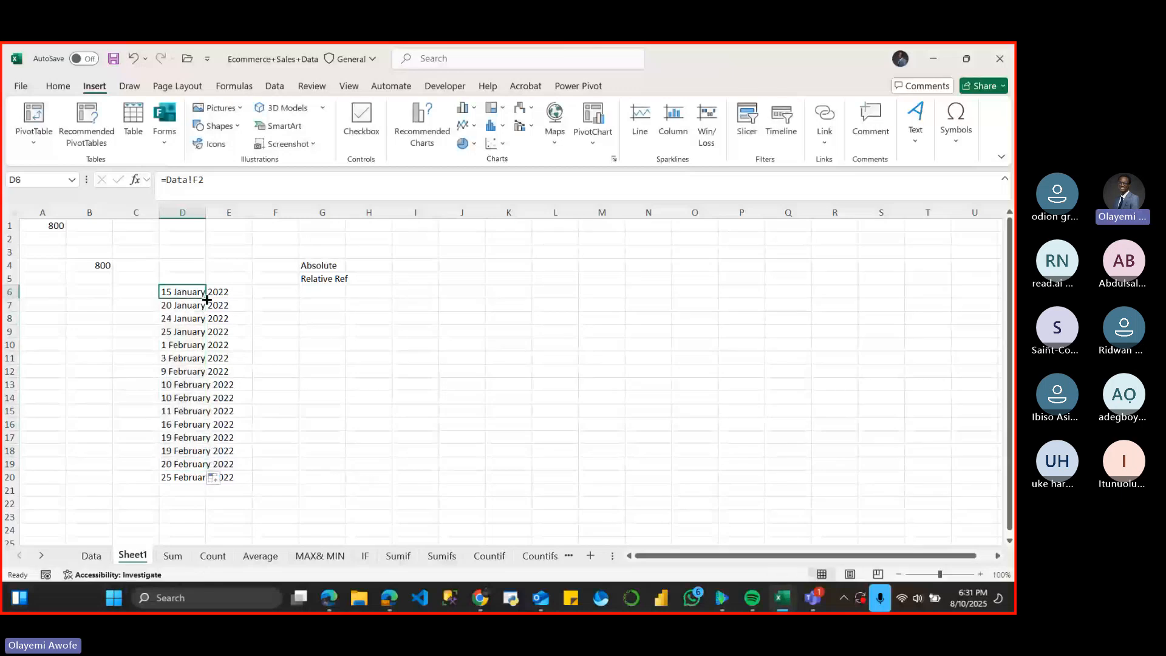
drag(206, 300, 302, 495)
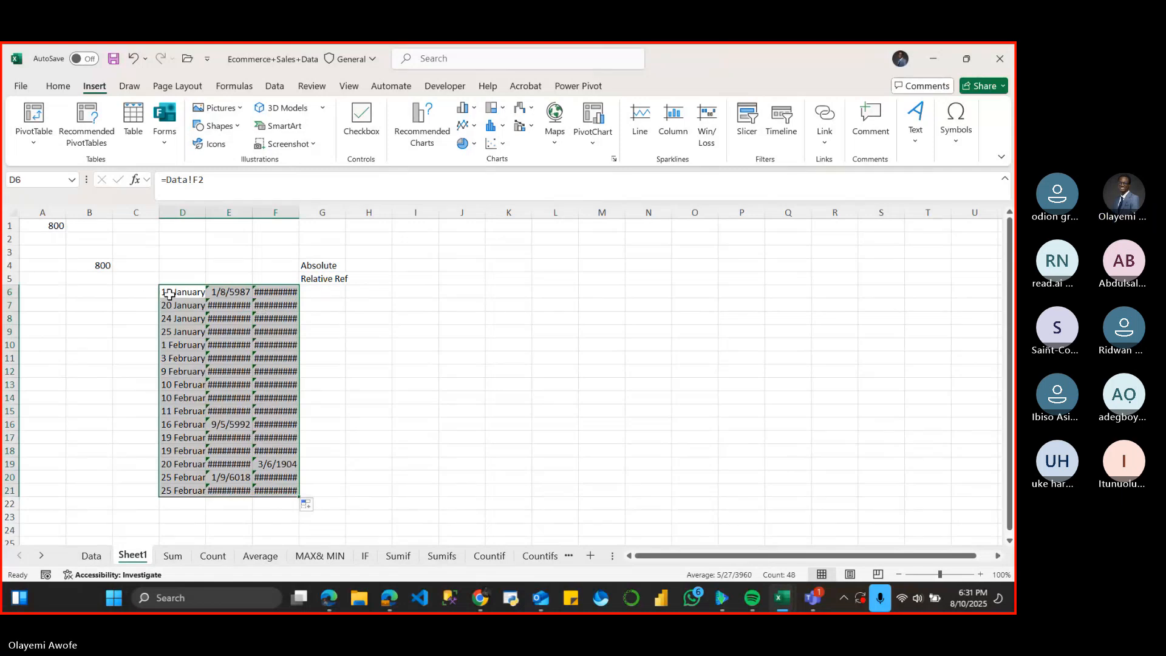
- Autofit the width of column A on Sheet1
click(187, 292)
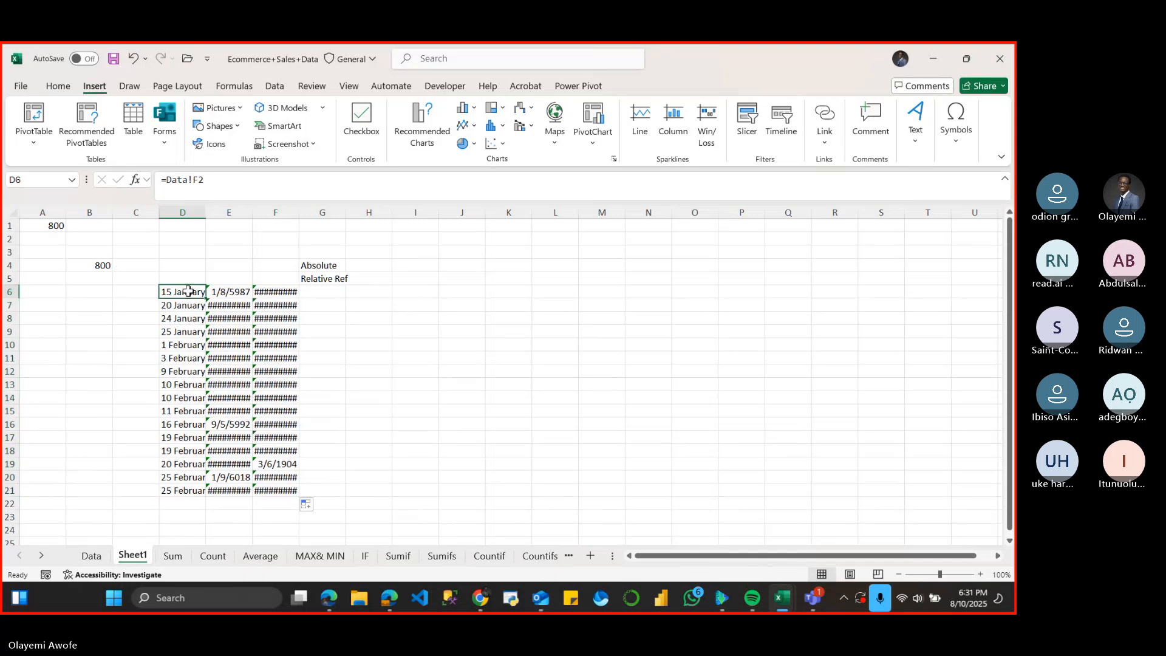
key(ctrl+a)
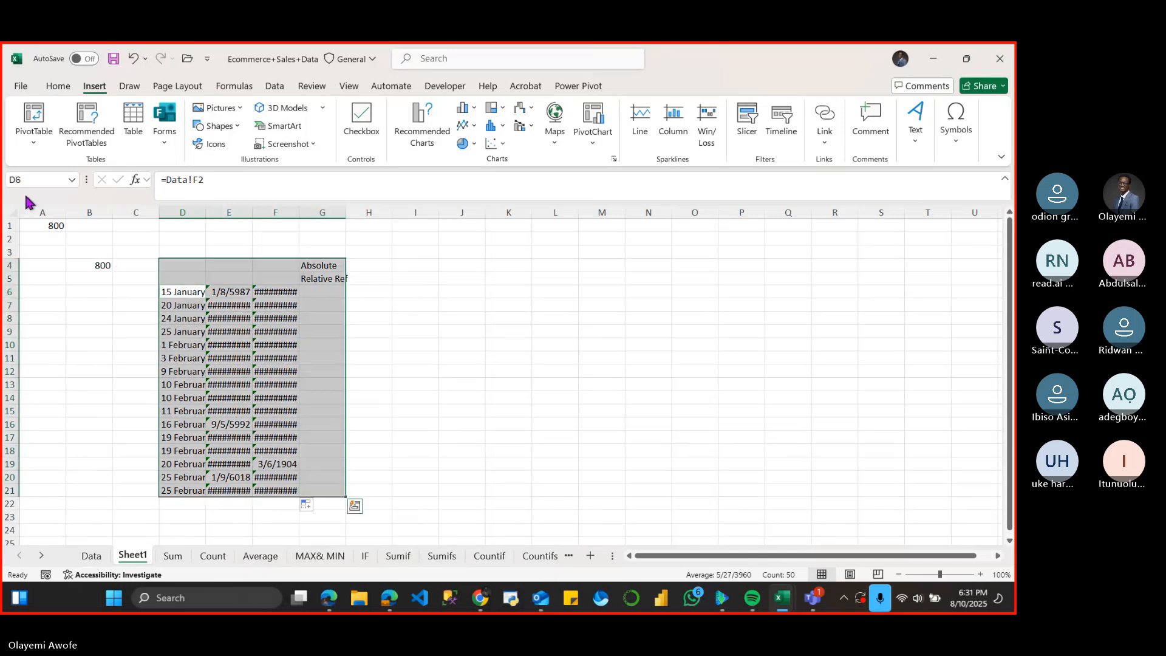
double_click(65, 211)
click(62, 212)
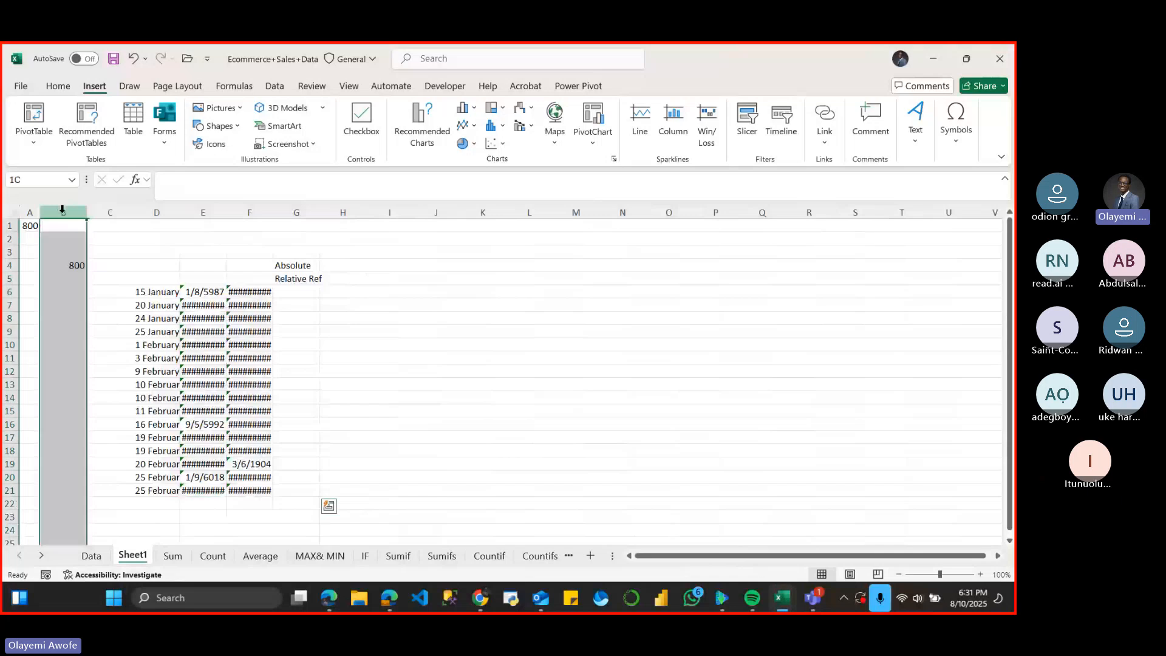
- Check the relative formula in cell E7, and clear the filled dates and the reference labels from D4:G21
click(203, 305)
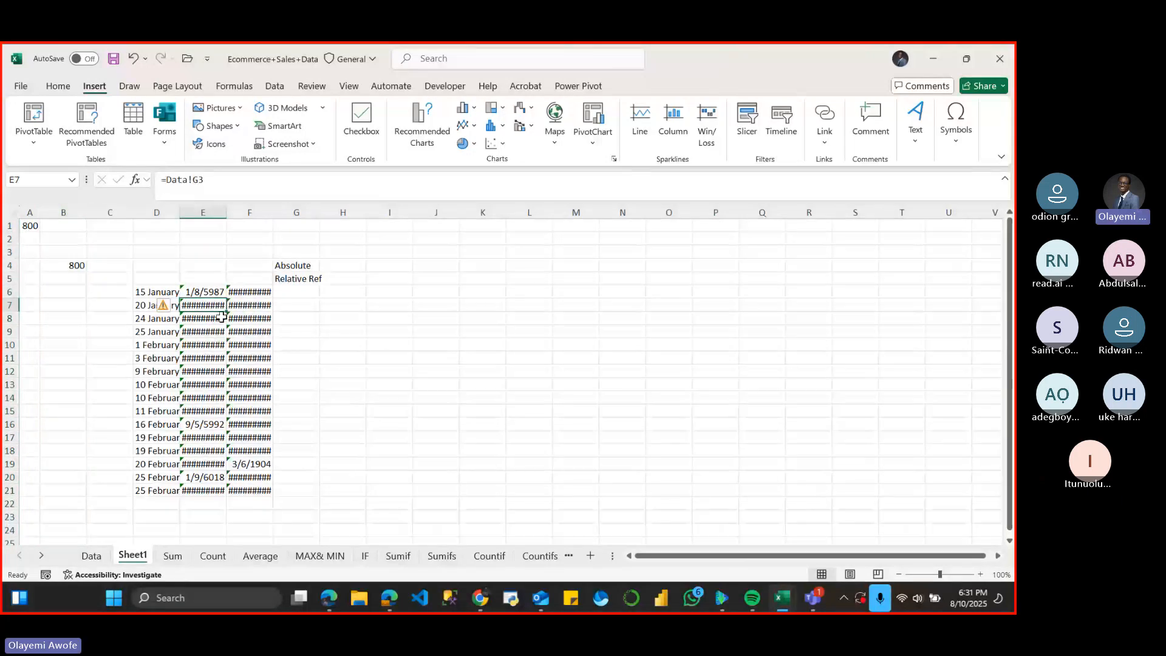
click(163, 304)
click(229, 368)
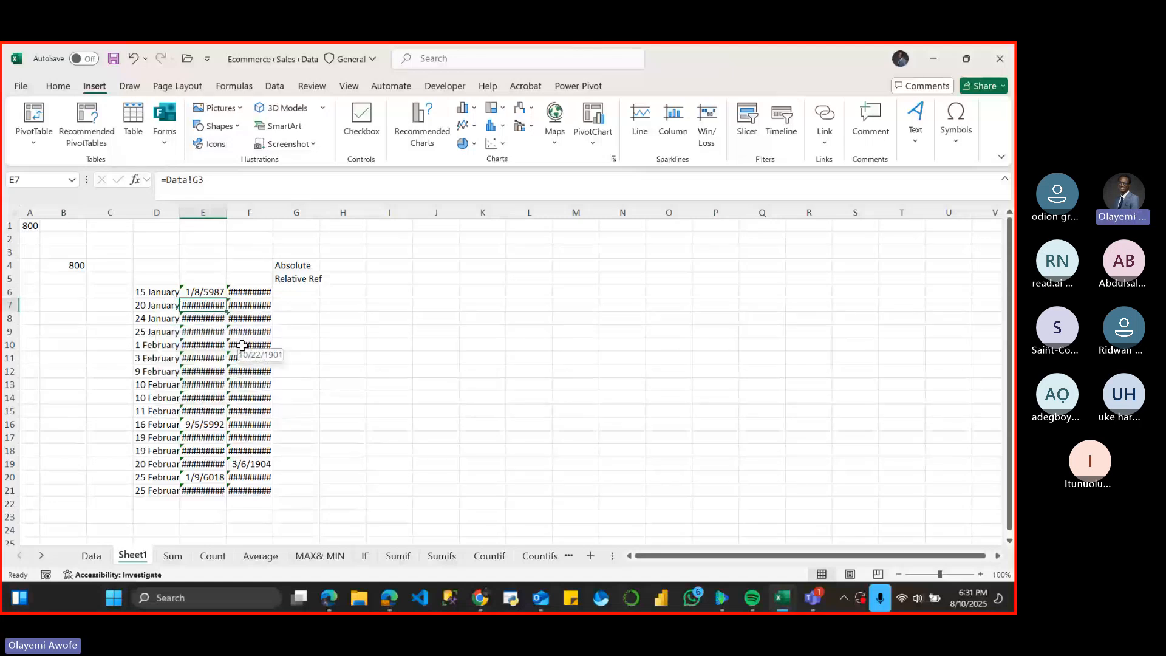
key(ctrl+a)
key(Delete)
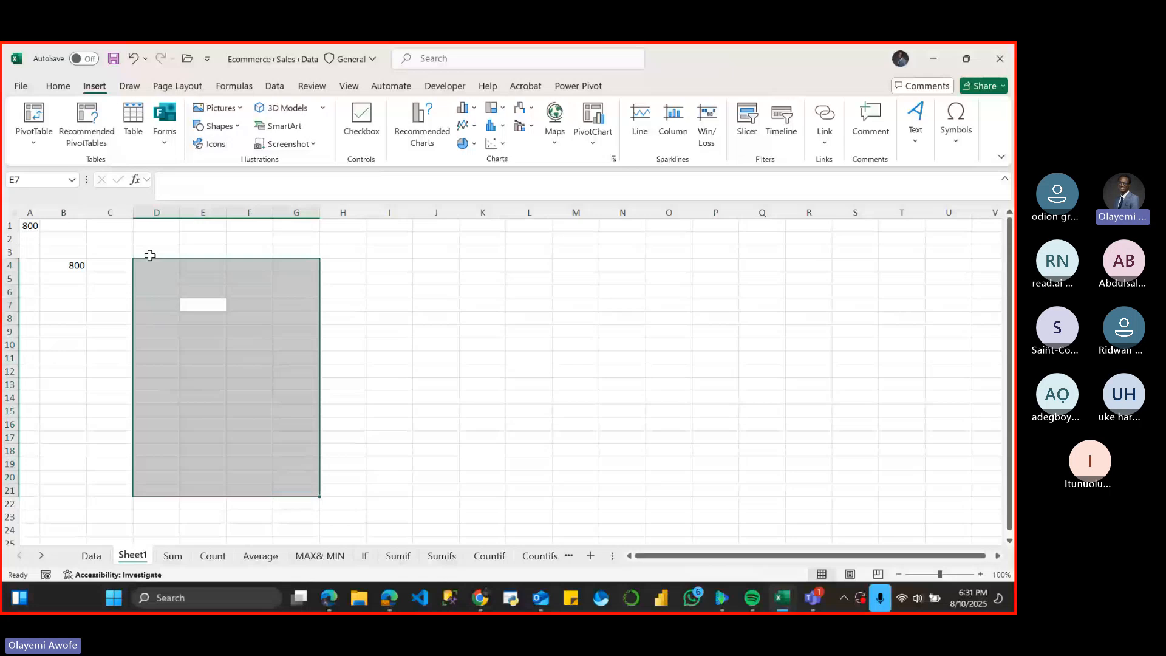
- In cell D5 of Sheet1, reference the first unit price in cell O2 of the Data sheet with =Data!O2
click(160, 281)
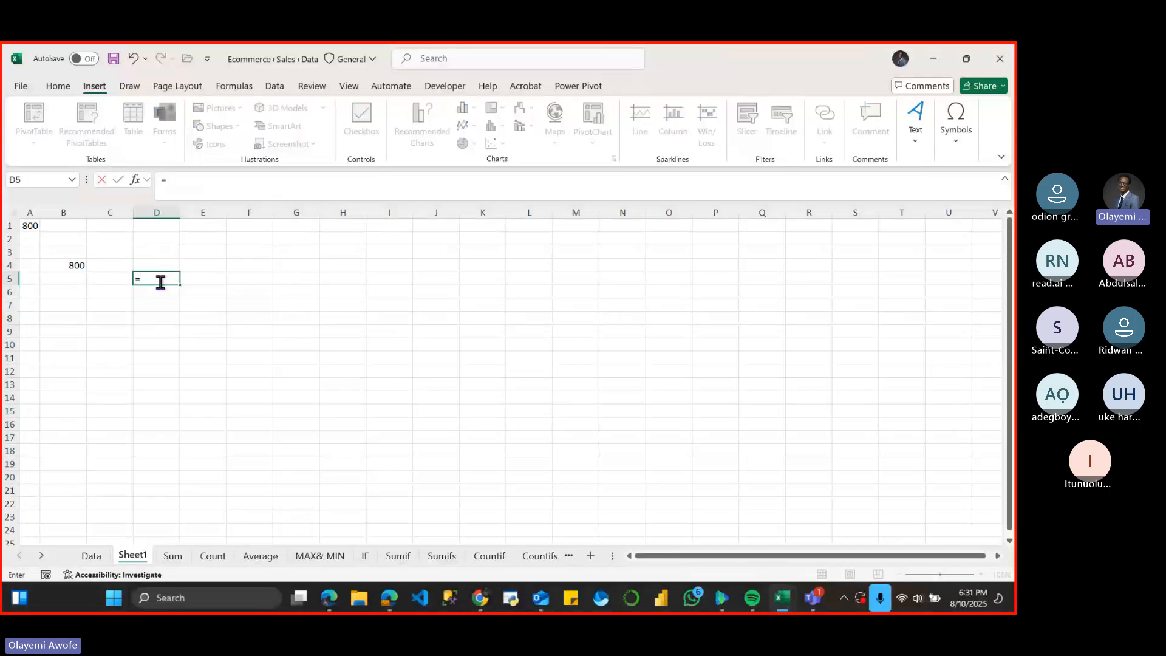
text(=)
click(91, 556)
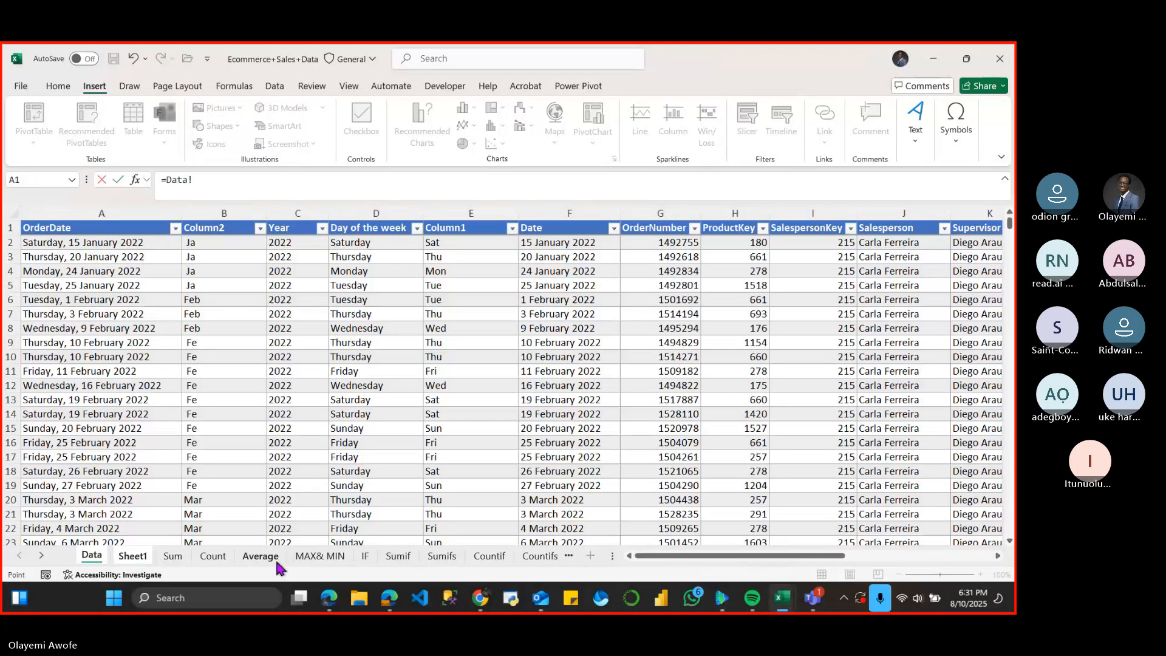
drag(684, 555, 838, 560)
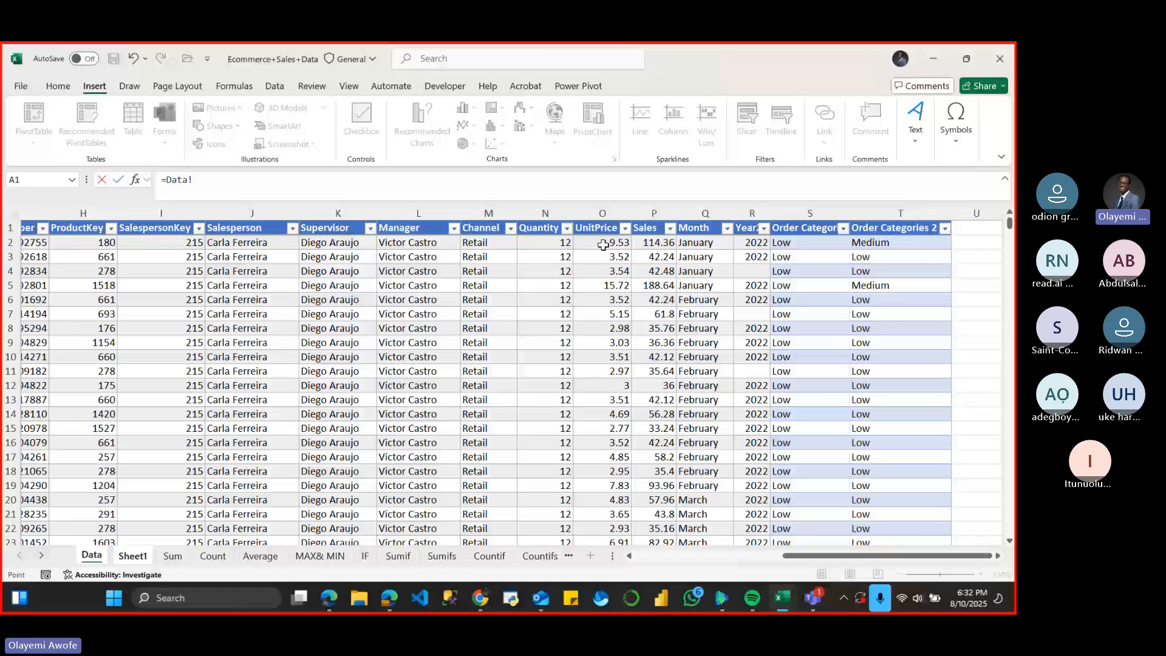
click(602, 245)
key(ctrl+Return)
- Fill the relative reference from D5 across the range D5:F14, and compare the formulas in D5 and E5
drag(180, 285, 273, 399)
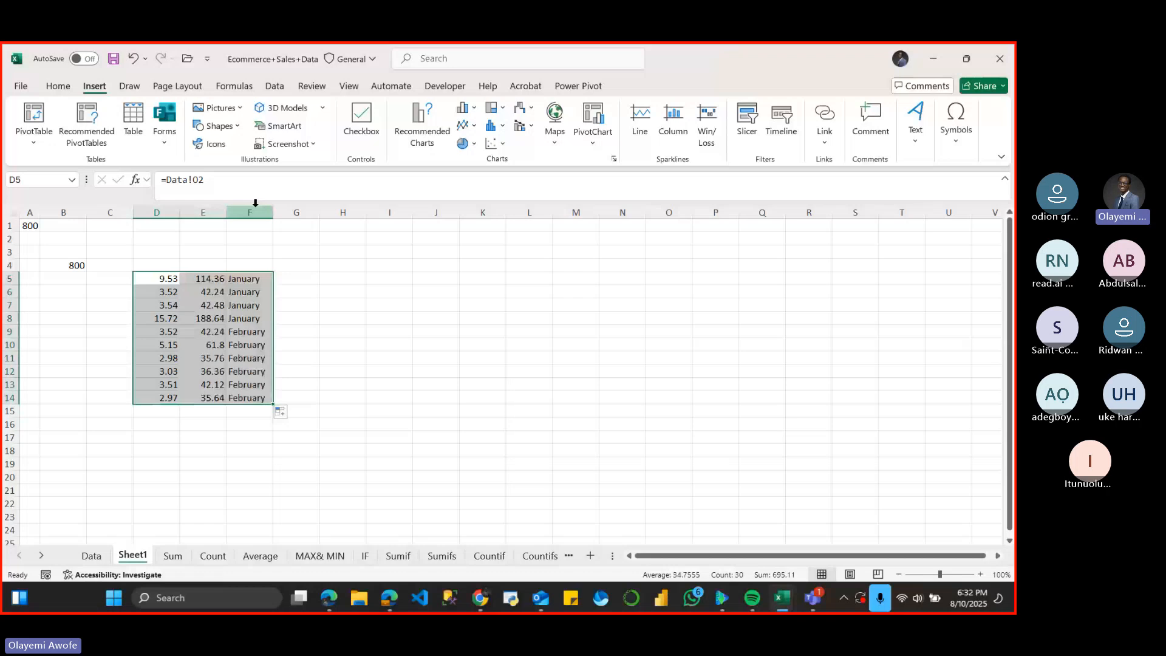
click(297, 278)
click(175, 277)
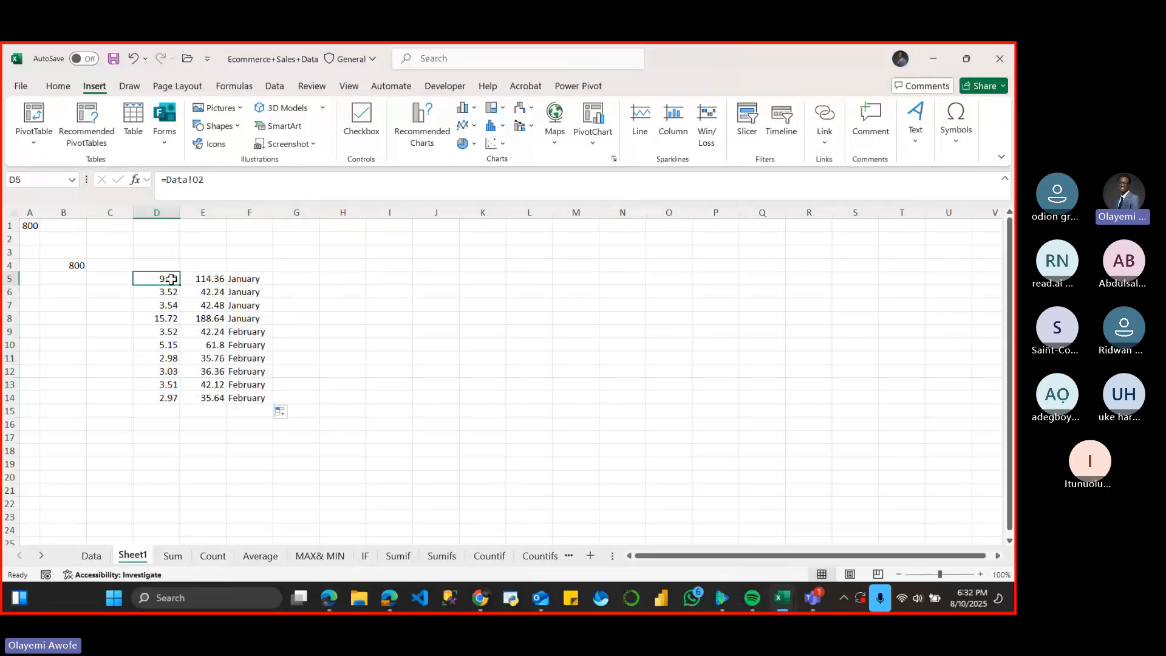
click(209, 279)
click(164, 278)
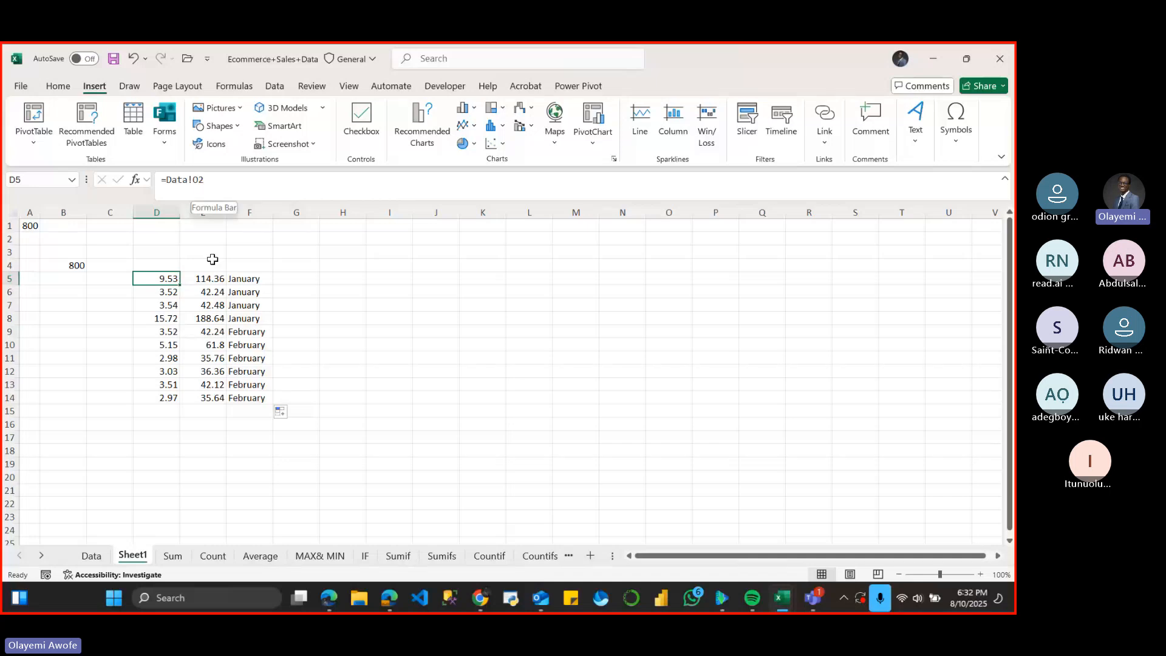
- Compare the filled formulas in D5, E5 and F5 with their source cells in the UnitPrice and Sales columns of the Data sheet
click(210, 282)
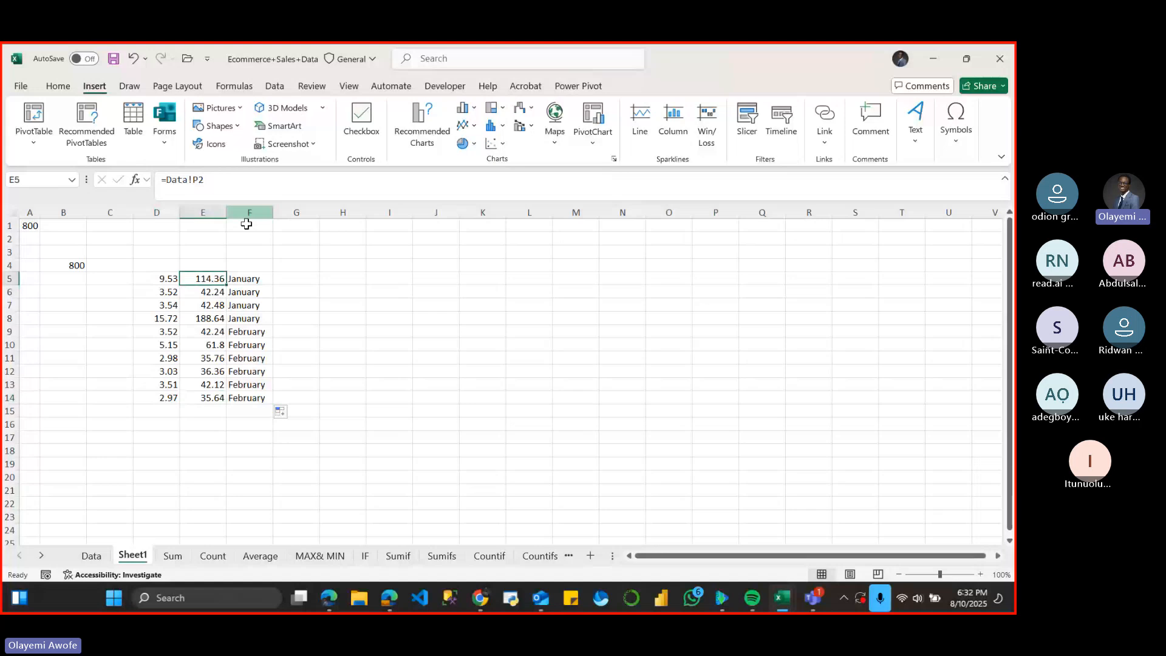
click(257, 281)
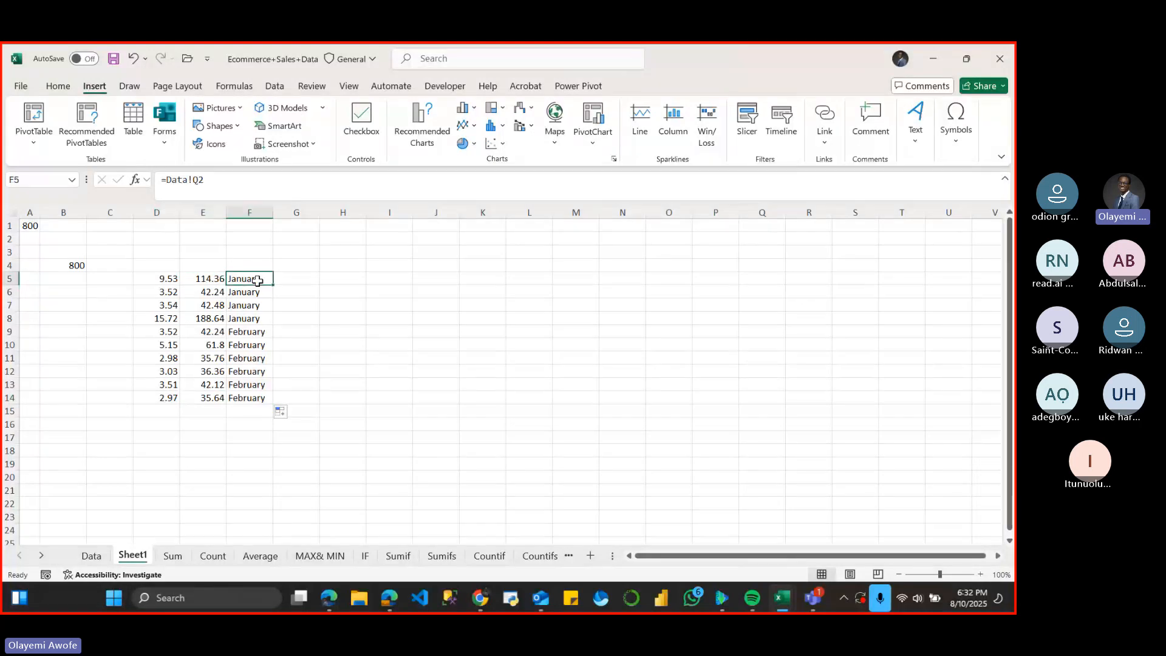
click(216, 280)
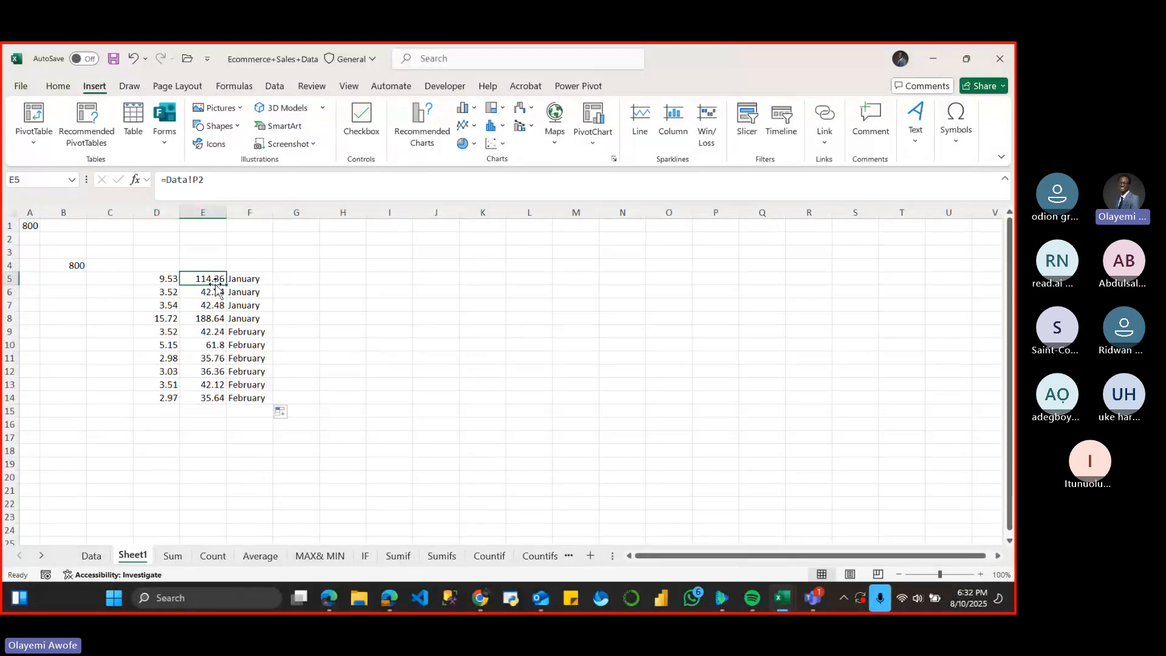
click(171, 282)
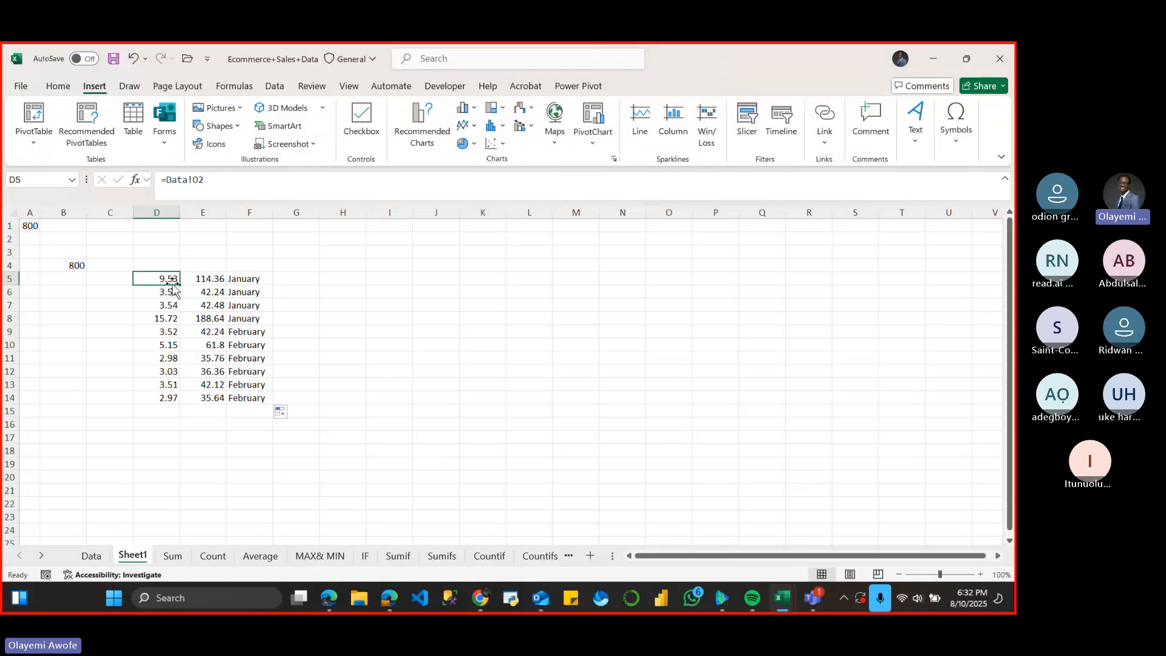
click(107, 555)
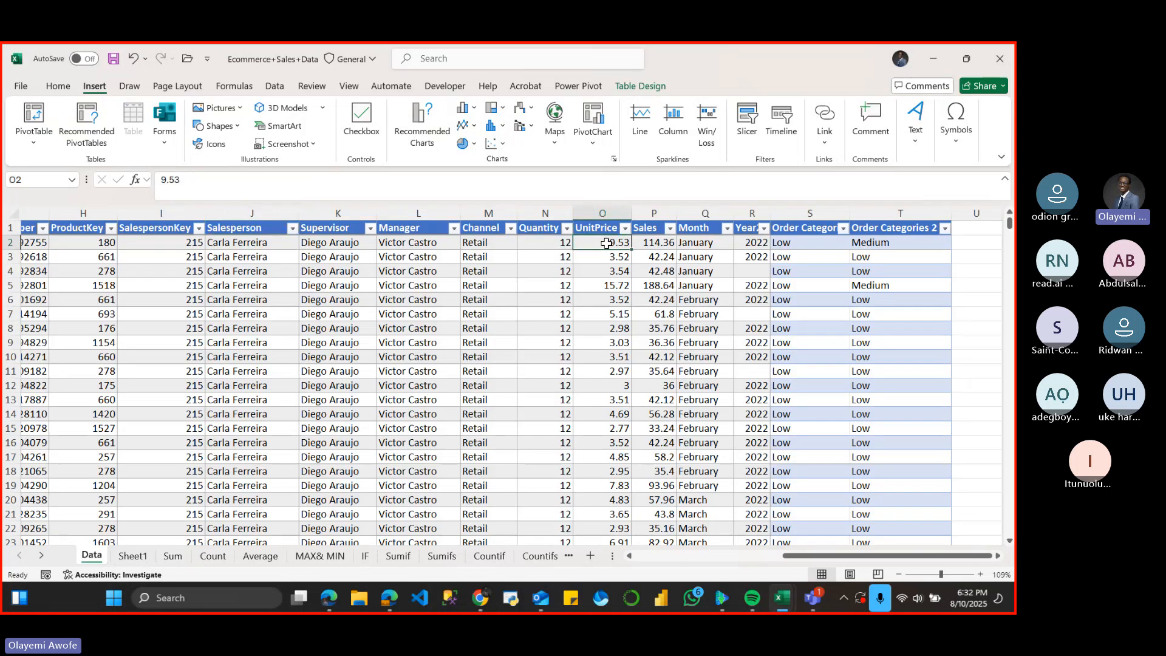
drag(607, 244, 619, 331)
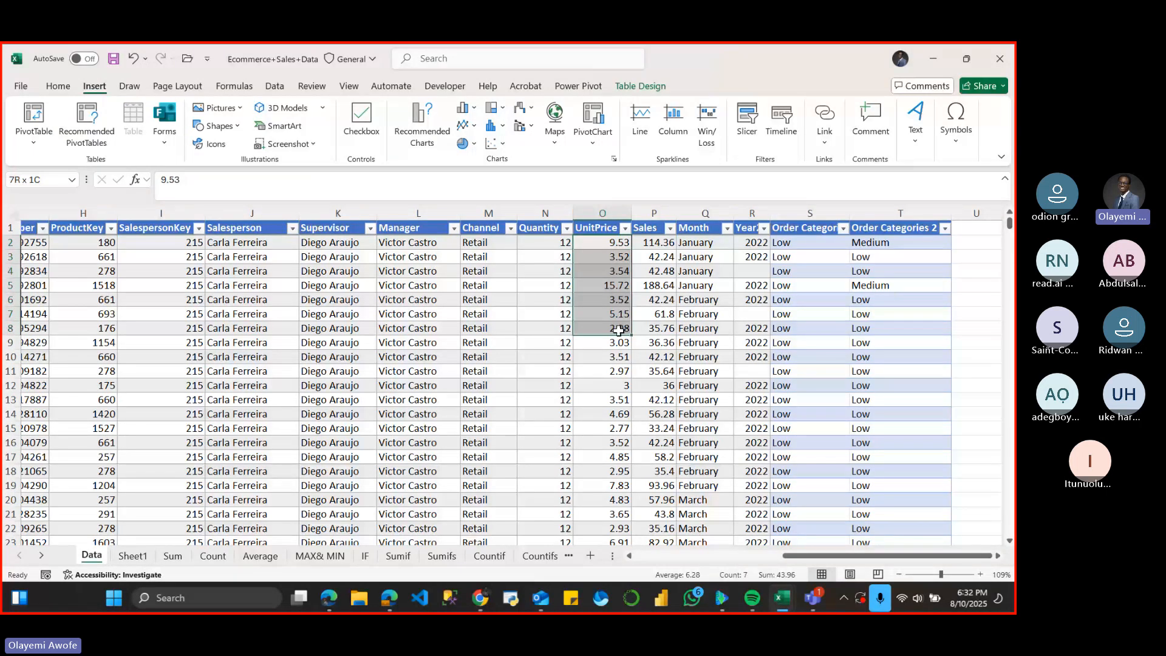
click(648, 241)
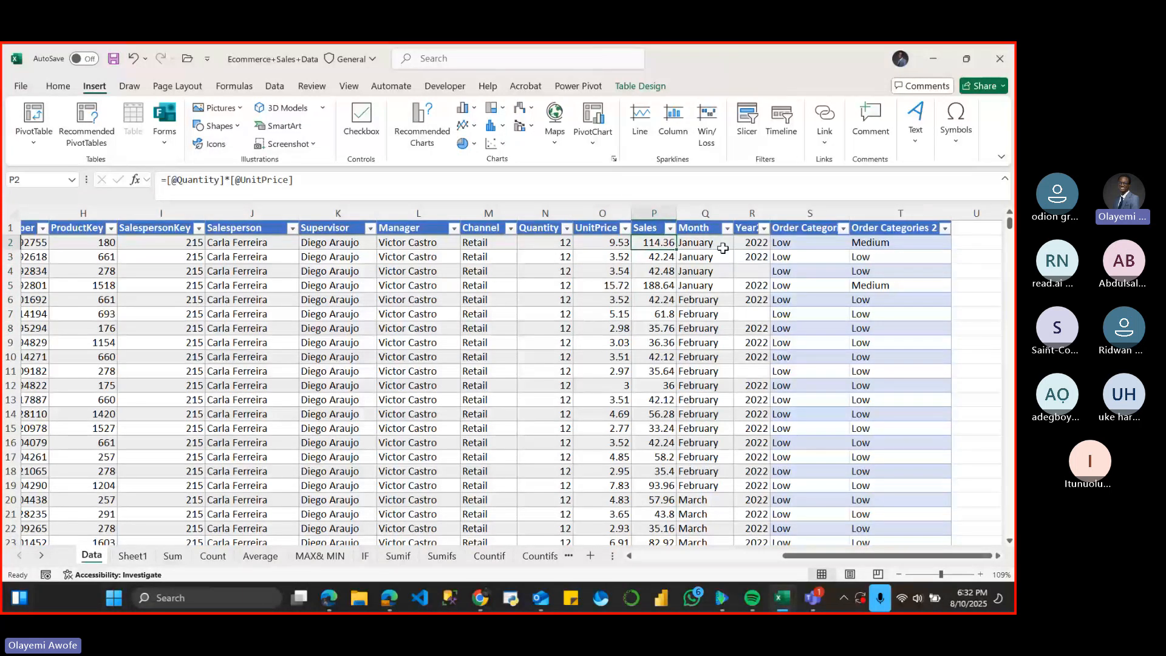
- Clear all the contents of Sheet1 and delete the sheet from the workbook
click(139, 555)
key(ctrl+a)
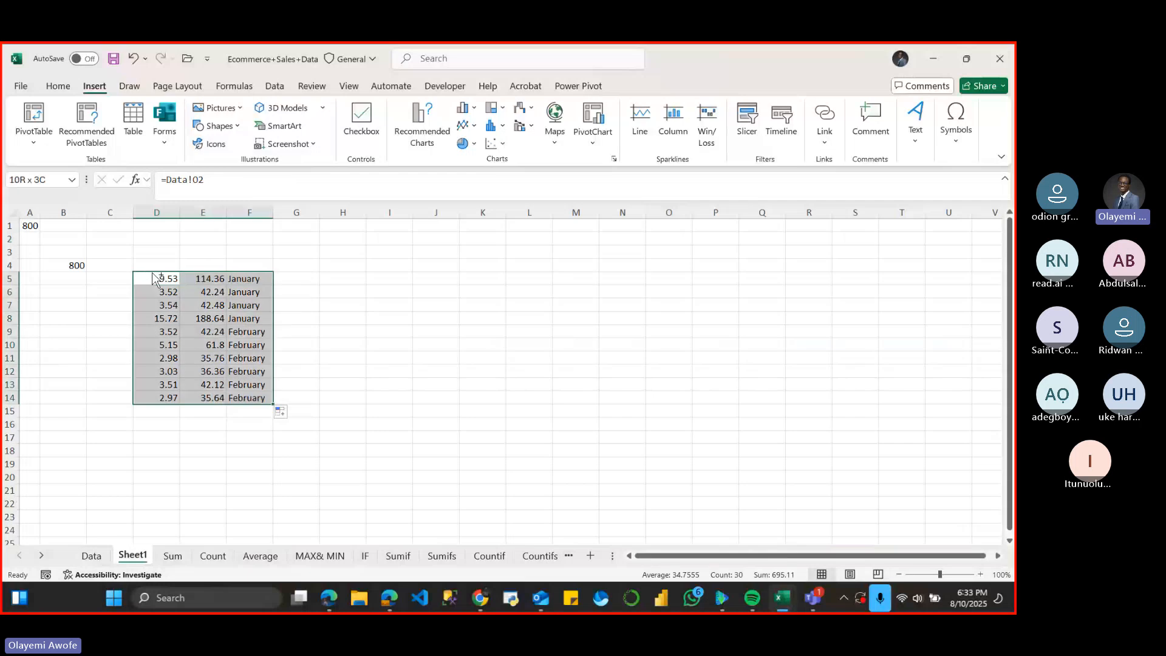
key(Delete)
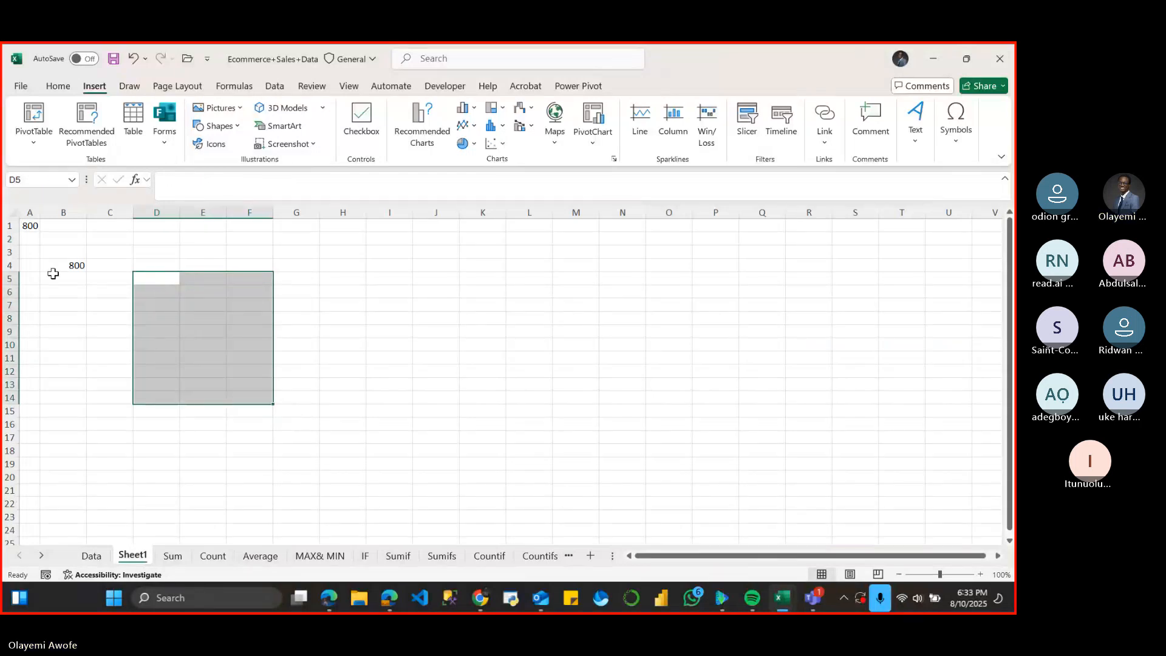
key(ctrl+a)
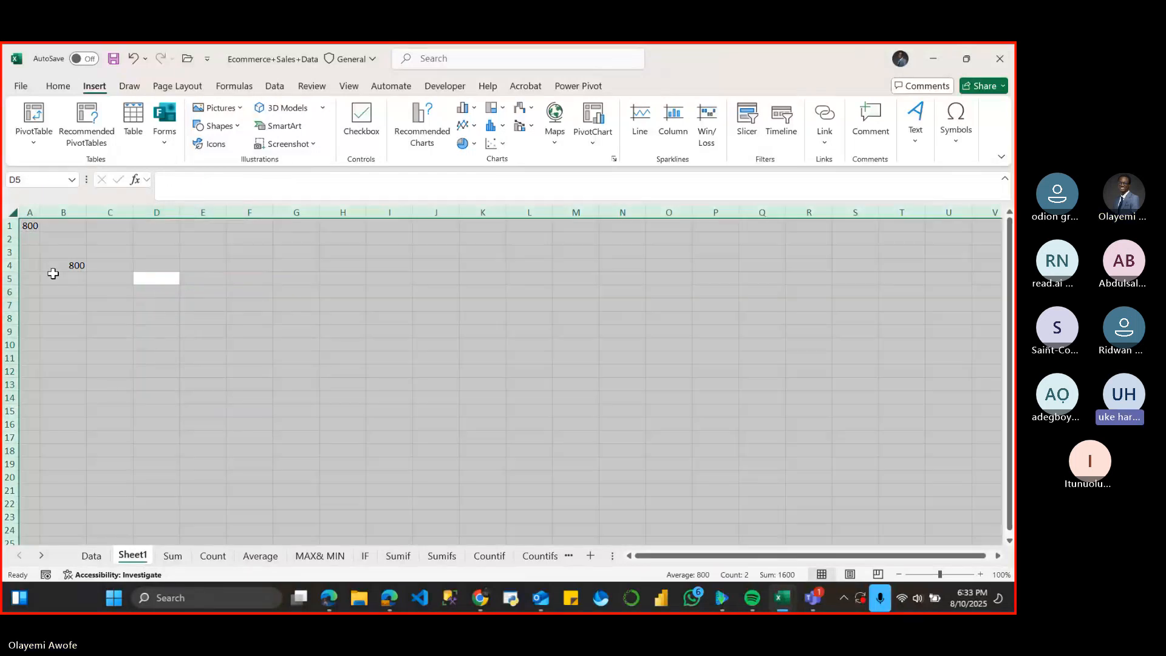
key(Delete)
key(Down)
key(Down)
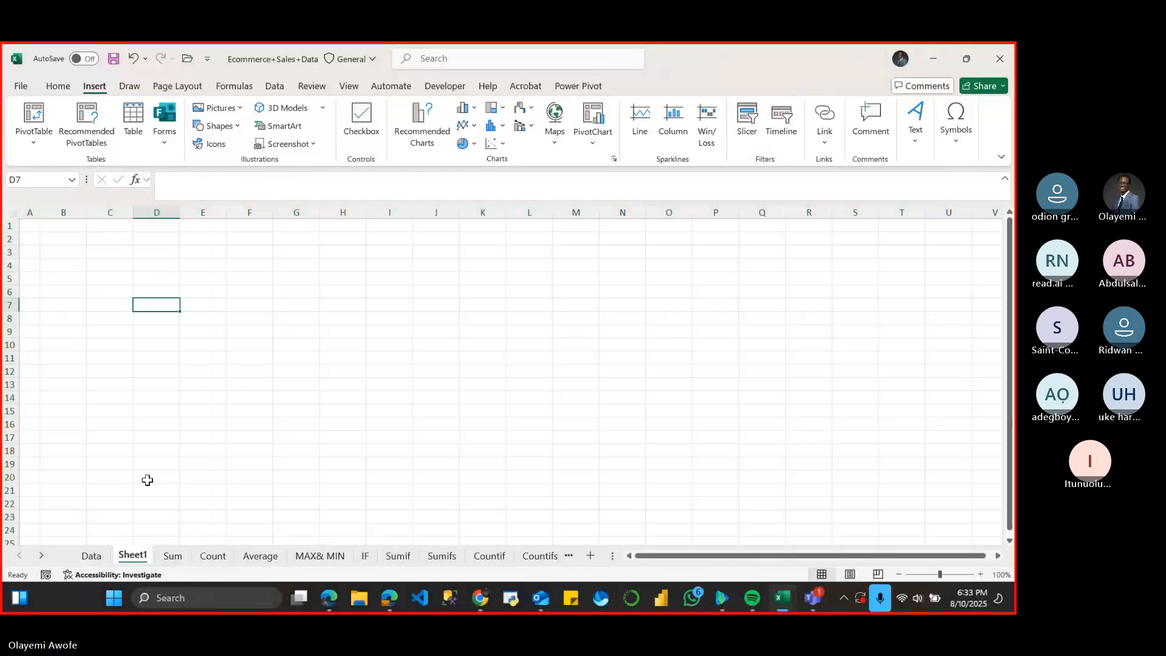
right_click(138, 556)
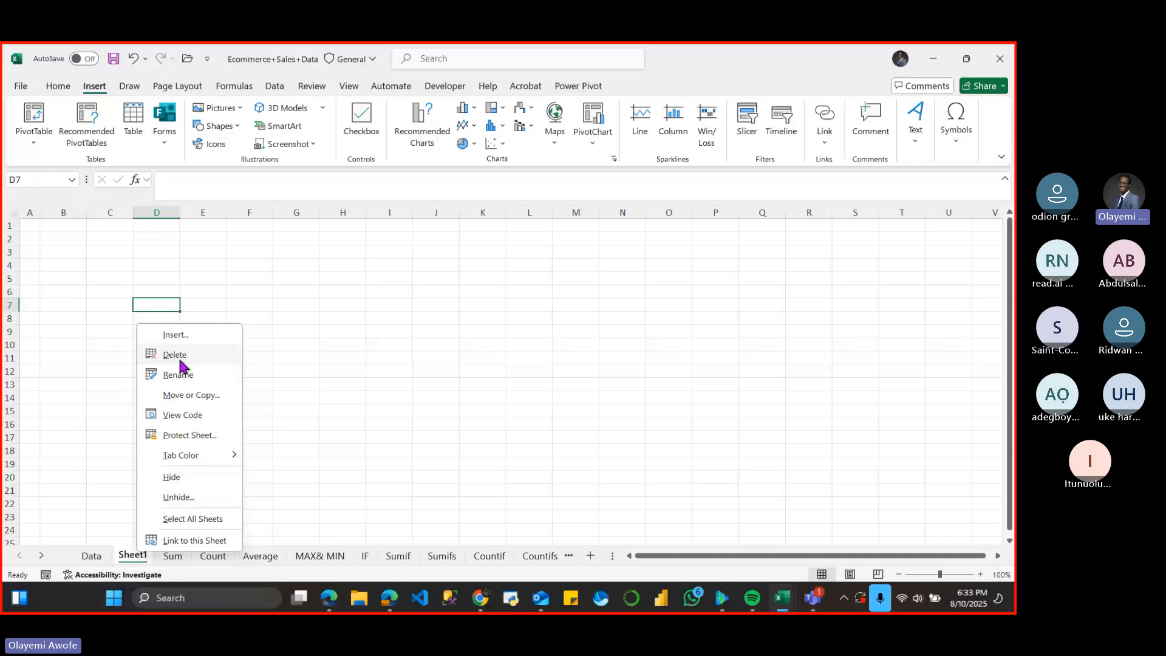
click(176, 357)
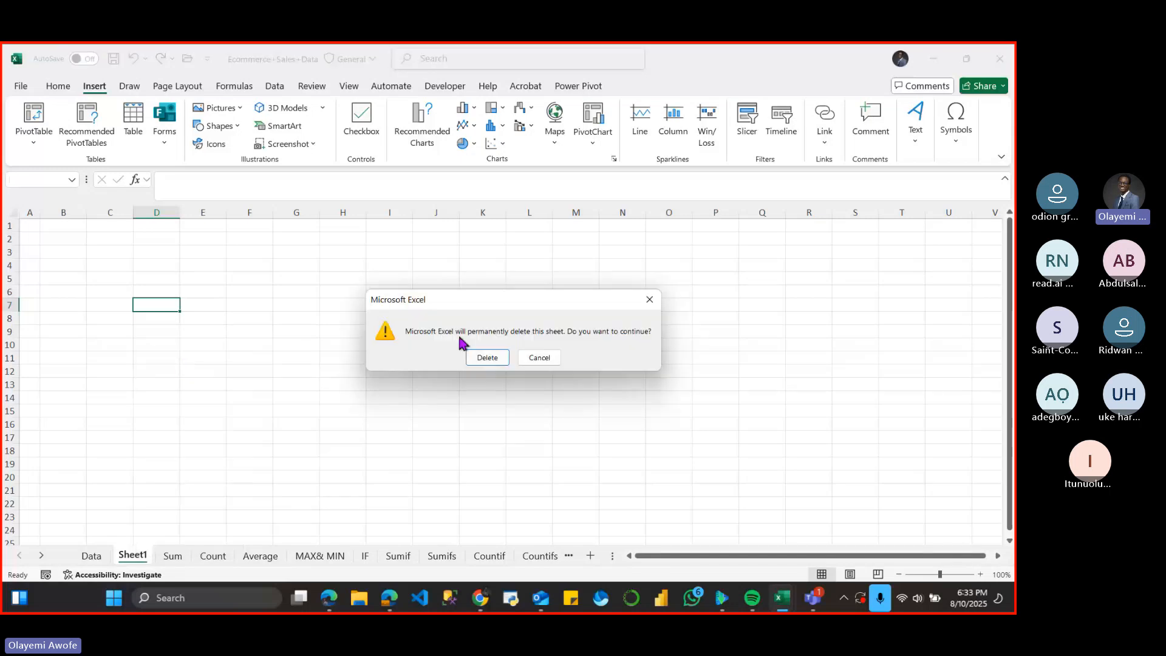
click(486, 357)
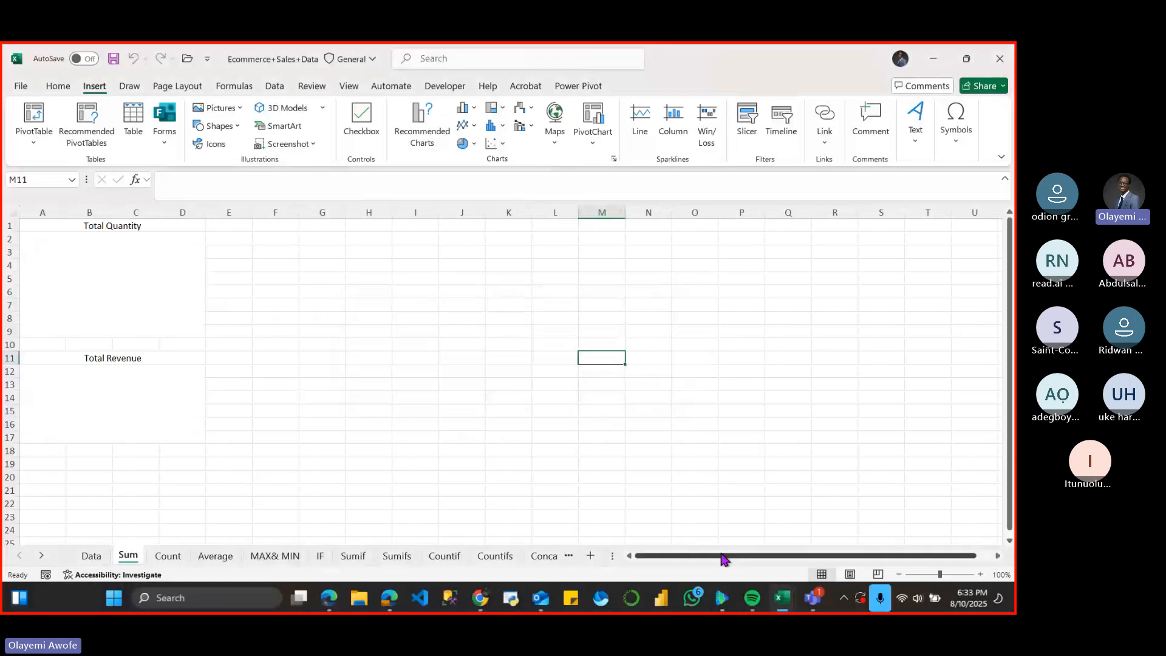
- Switch to the desktop and open the Data Analysis Curriculum PDF in Microsoft Edge
click(937, 58)
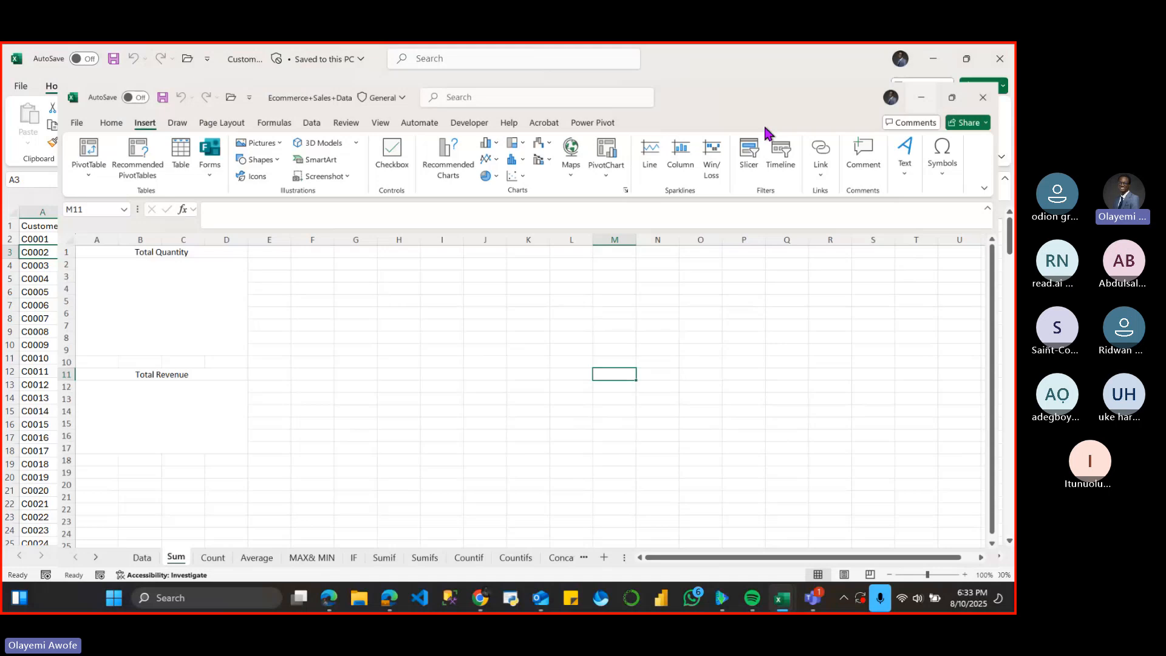
click(983, 97)
click(987, 63)
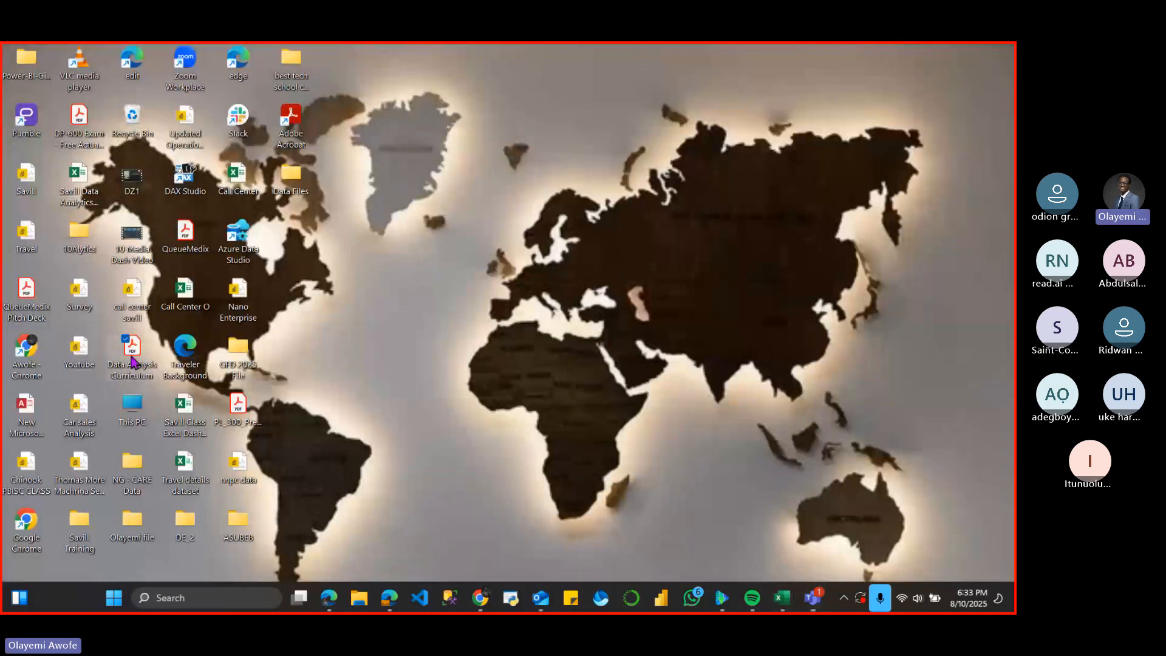
right_click(132, 360)
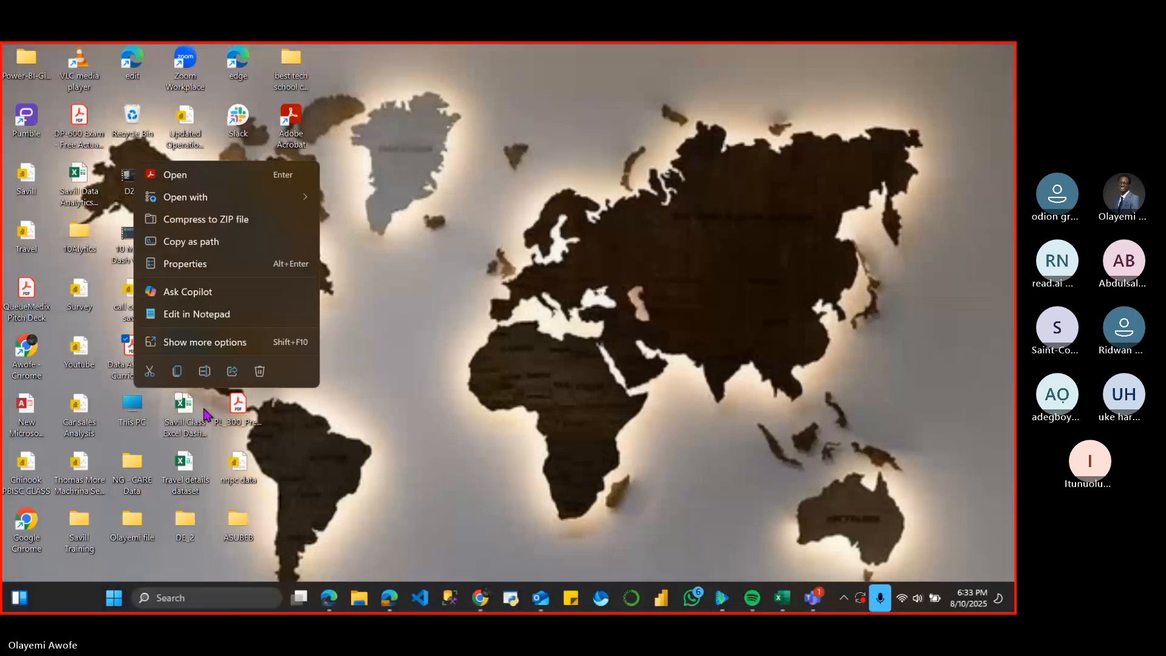
mouse_move(219, 193)
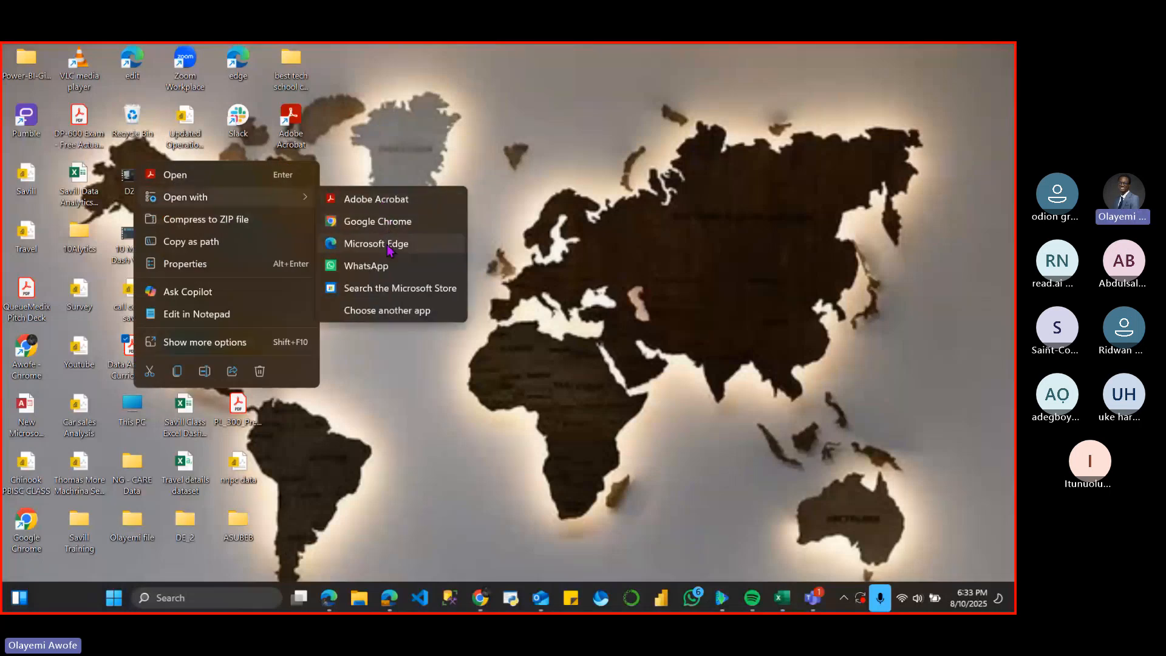
click(387, 245)
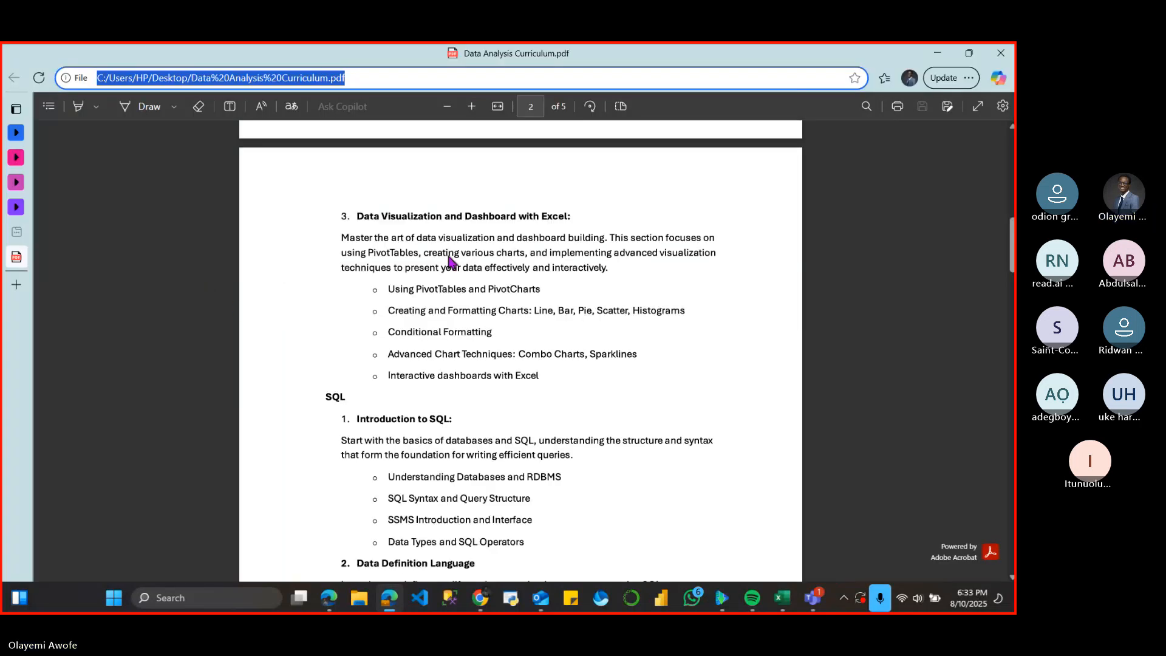
- Review the Excel for Data Analytics module topics on the first page of the curriculum, and minimize the PDF
click(684, 213)
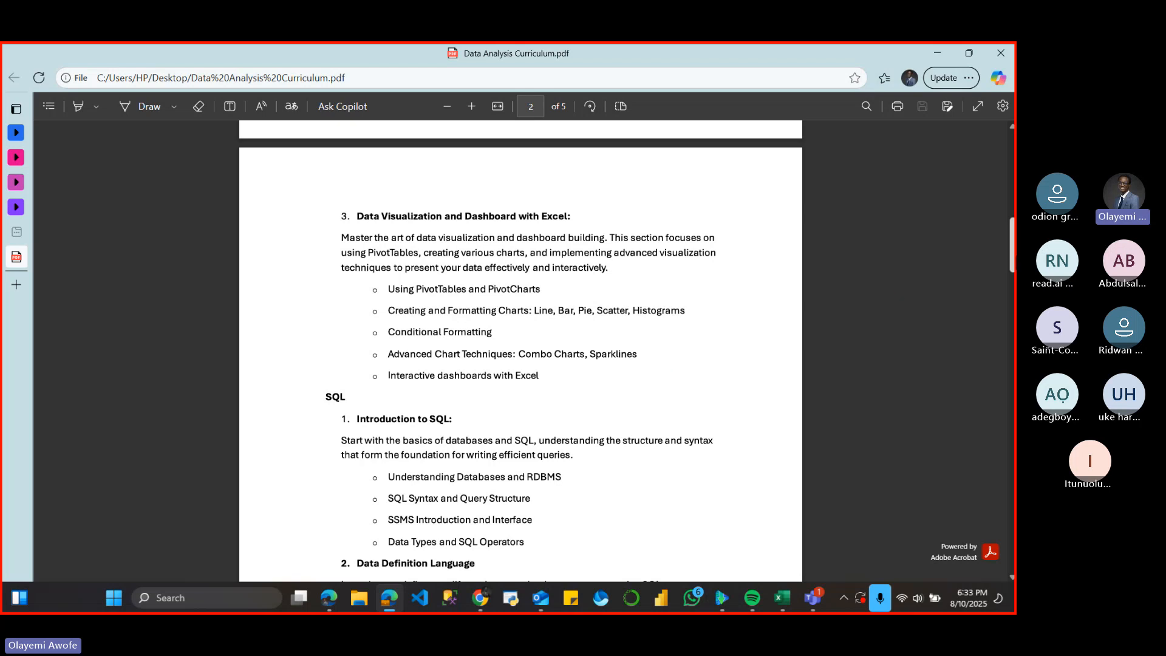
scroll(521, 351, up, 3)
scroll(521, 350, up, 7)
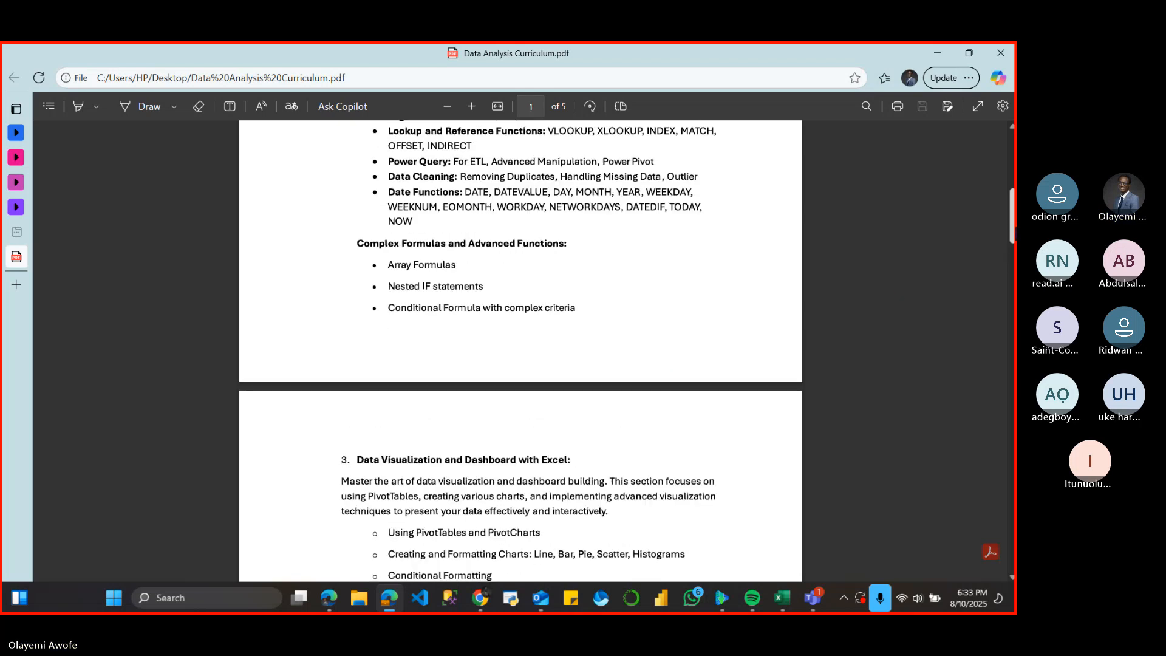
scroll(520, 350, up, 1)
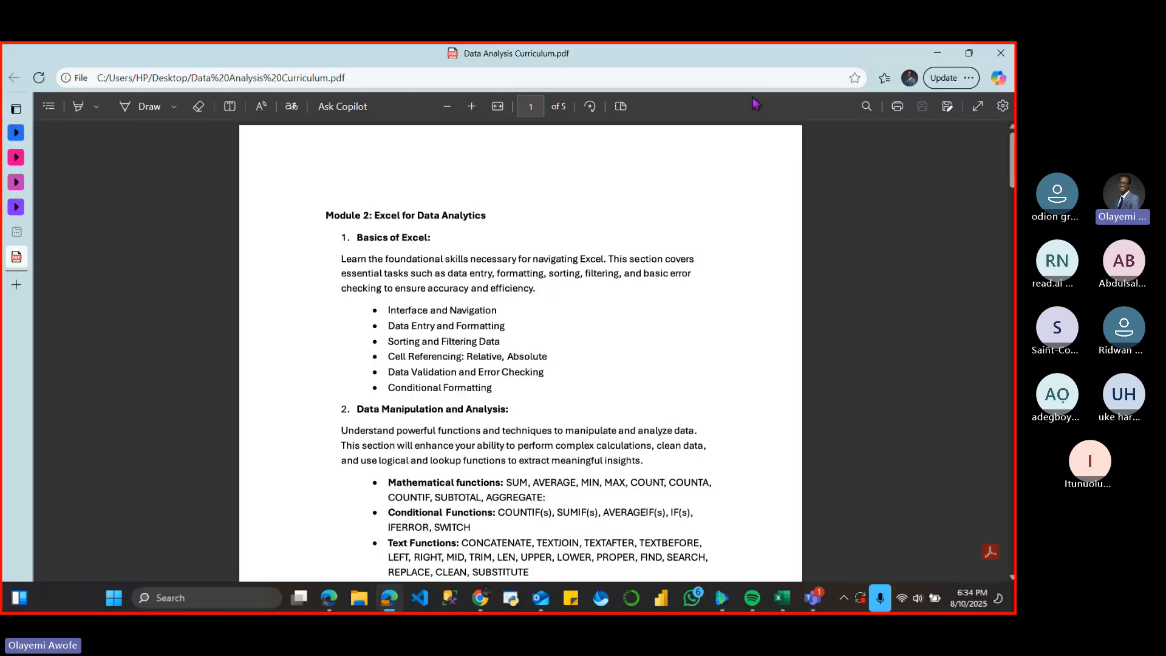
click(941, 55)
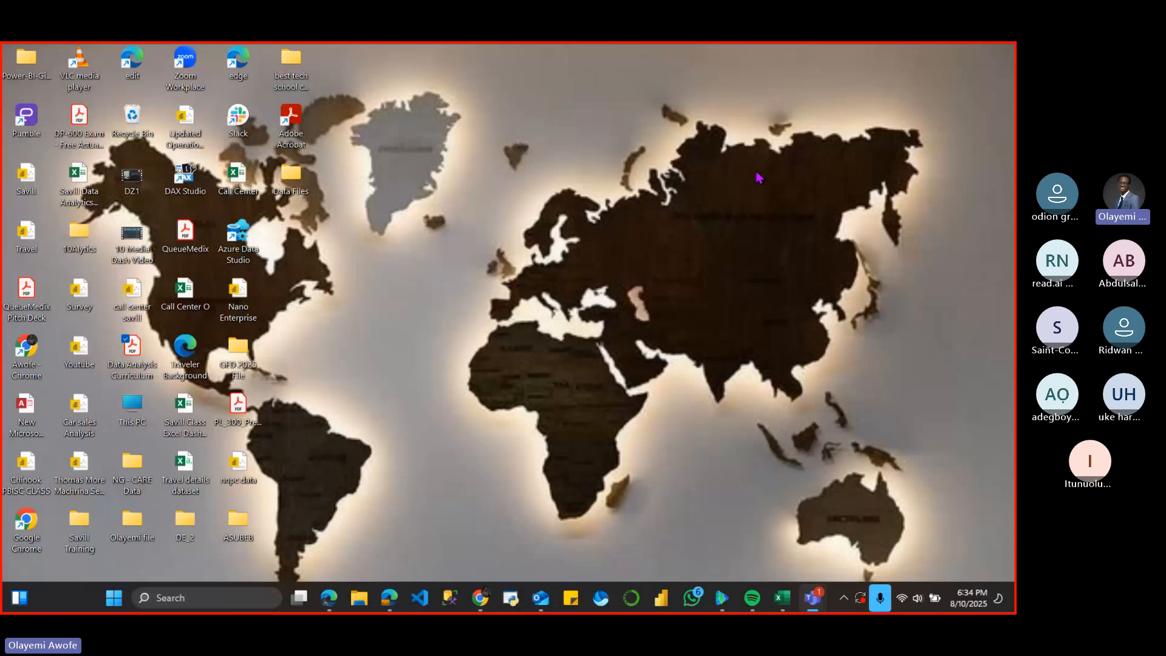
- Return to the Ecommerce+Sales+Data workbook in Excel and add a new worksheet directly after the Data sheet
click(780, 496)
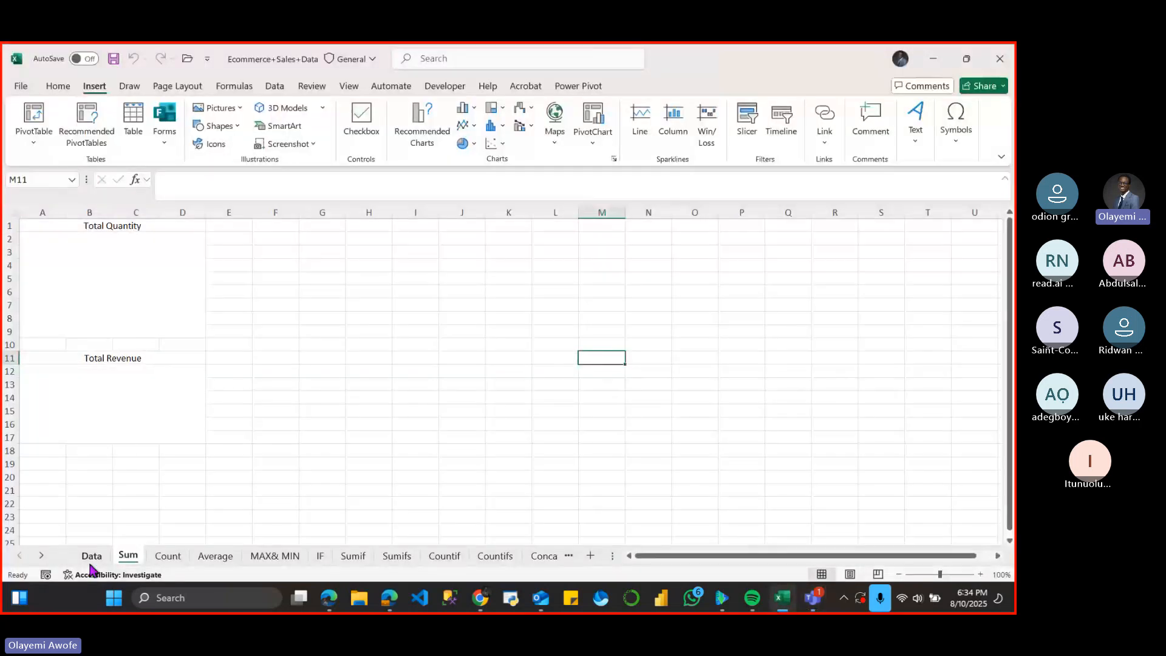
click(92, 556)
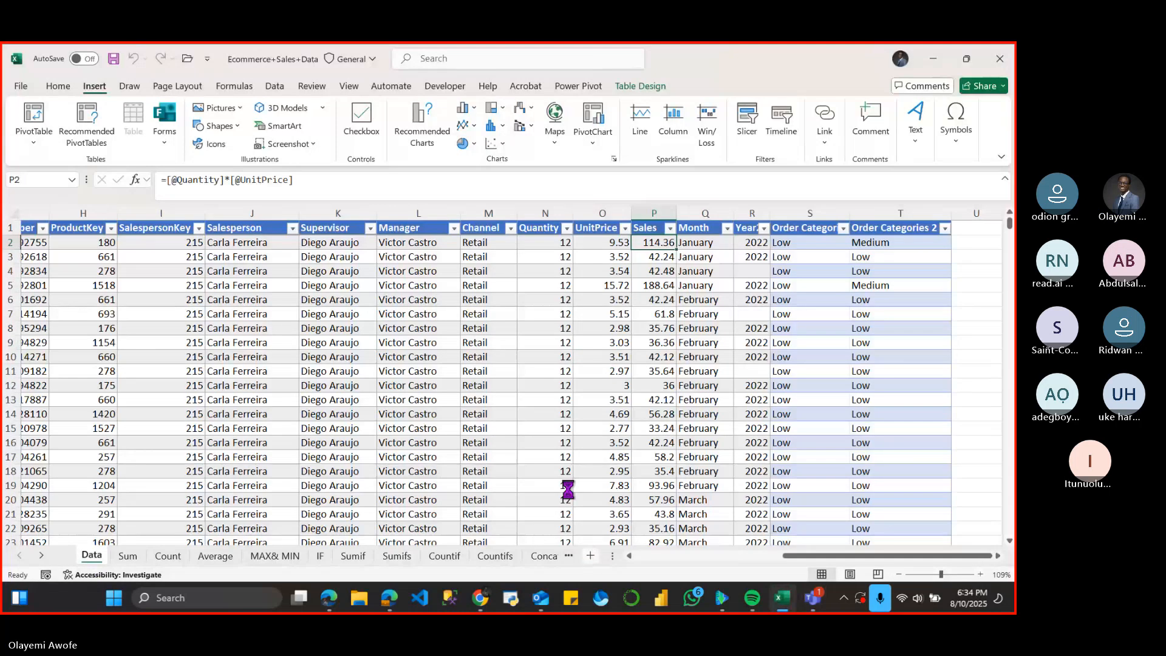
click(590, 556)
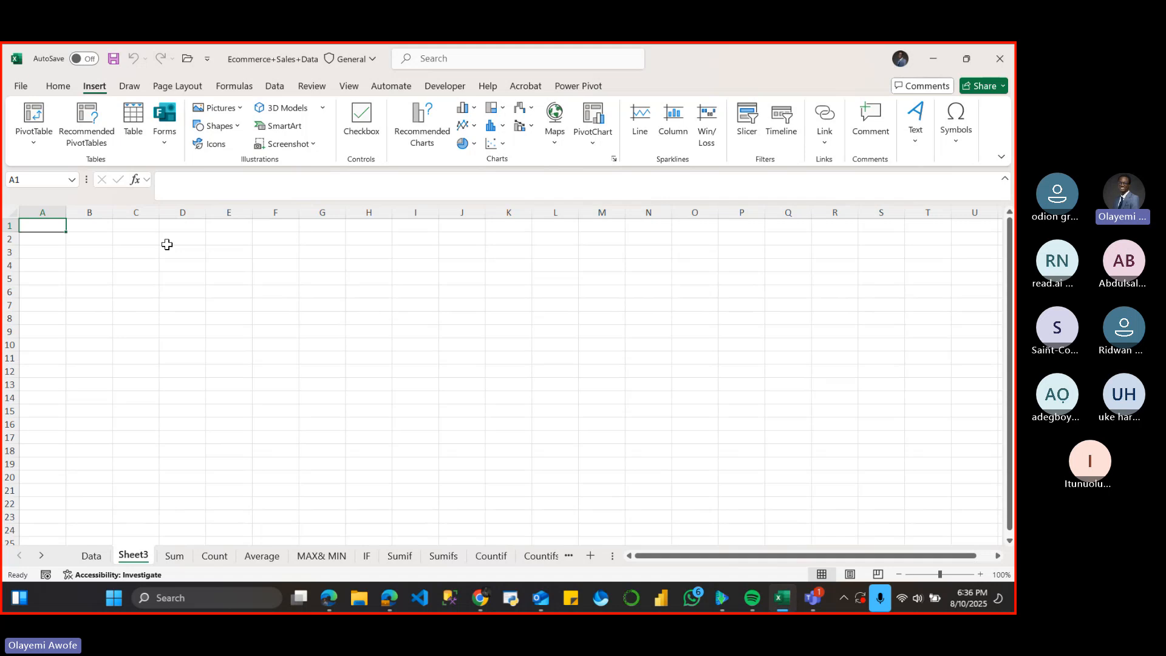
- Select the range B2:B12 on Sheet3 as the target for a data validation rule
click(87, 250)
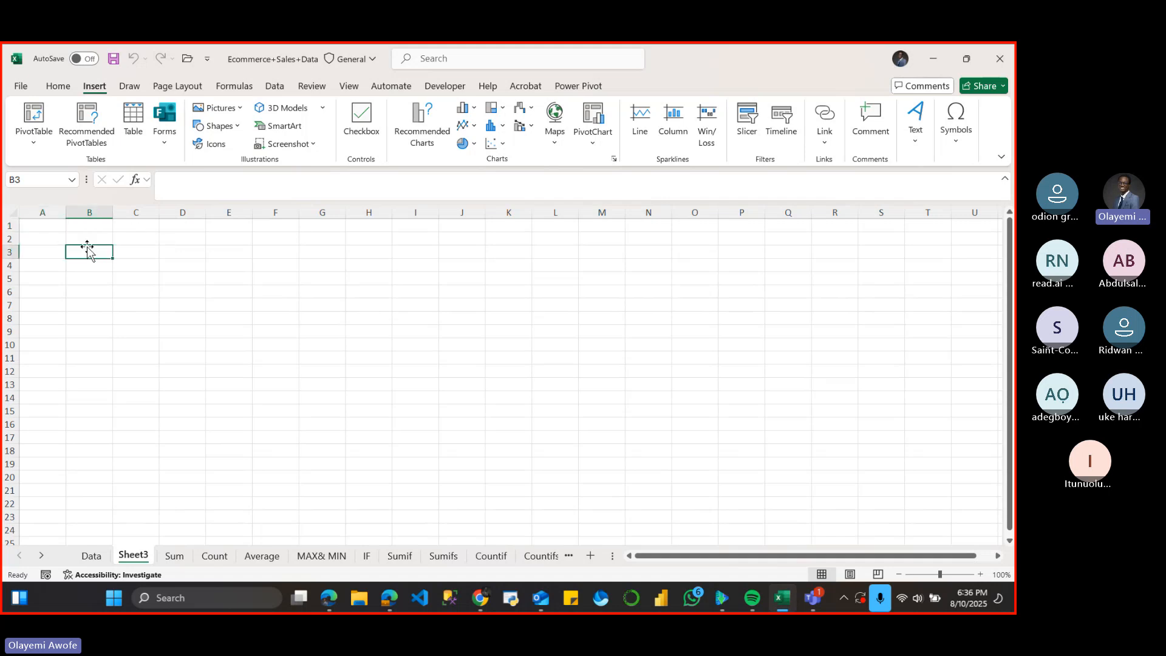
click(94, 239)
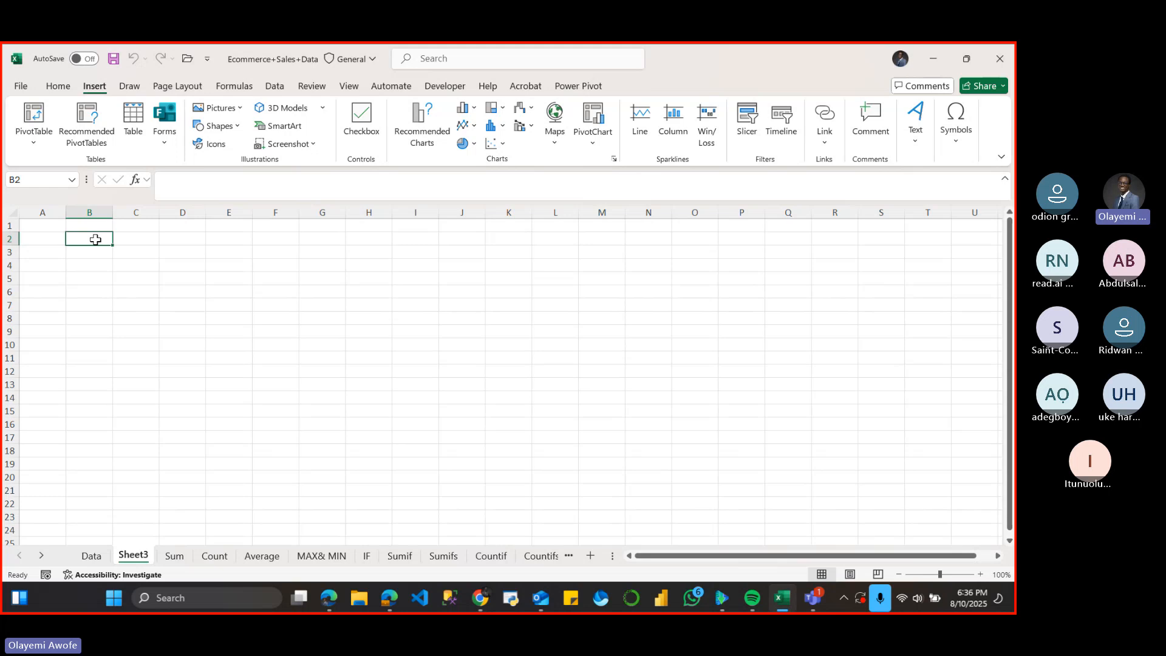
drag(96, 240, 96, 371)
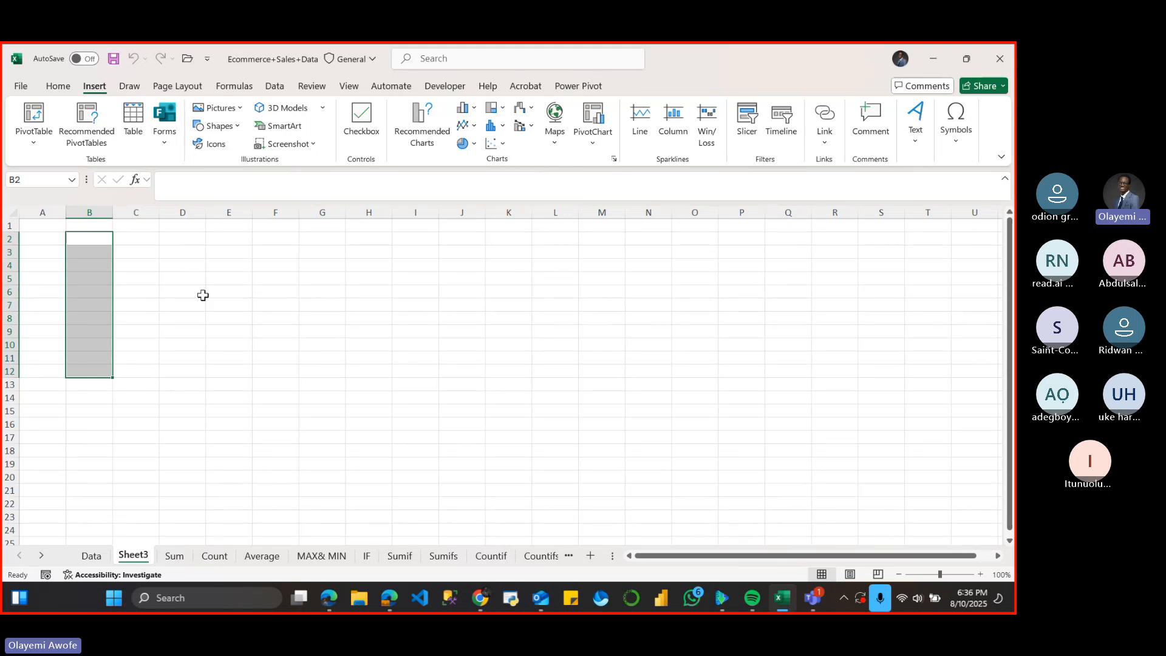
click(277, 87)
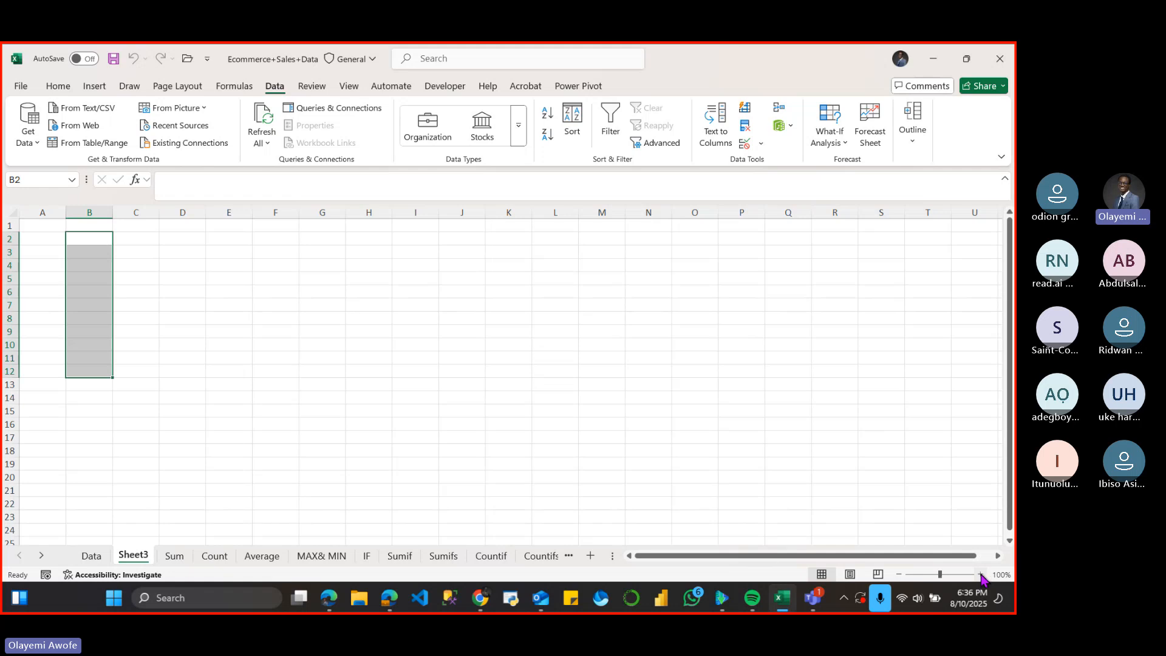
click(762, 146)
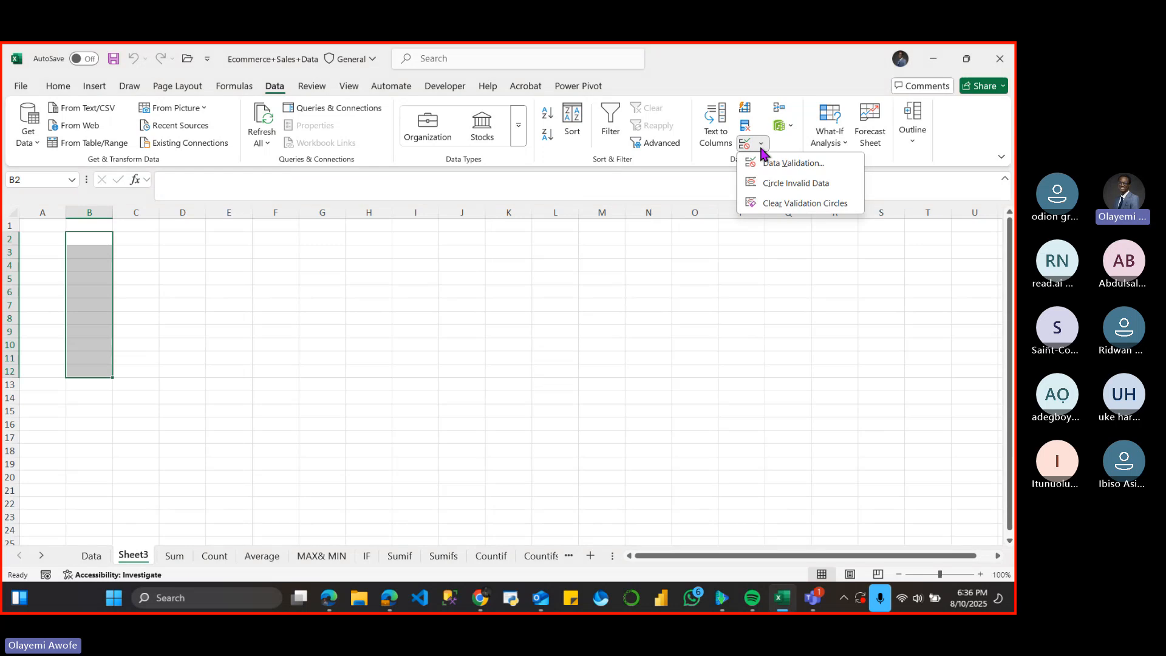
click(783, 164)
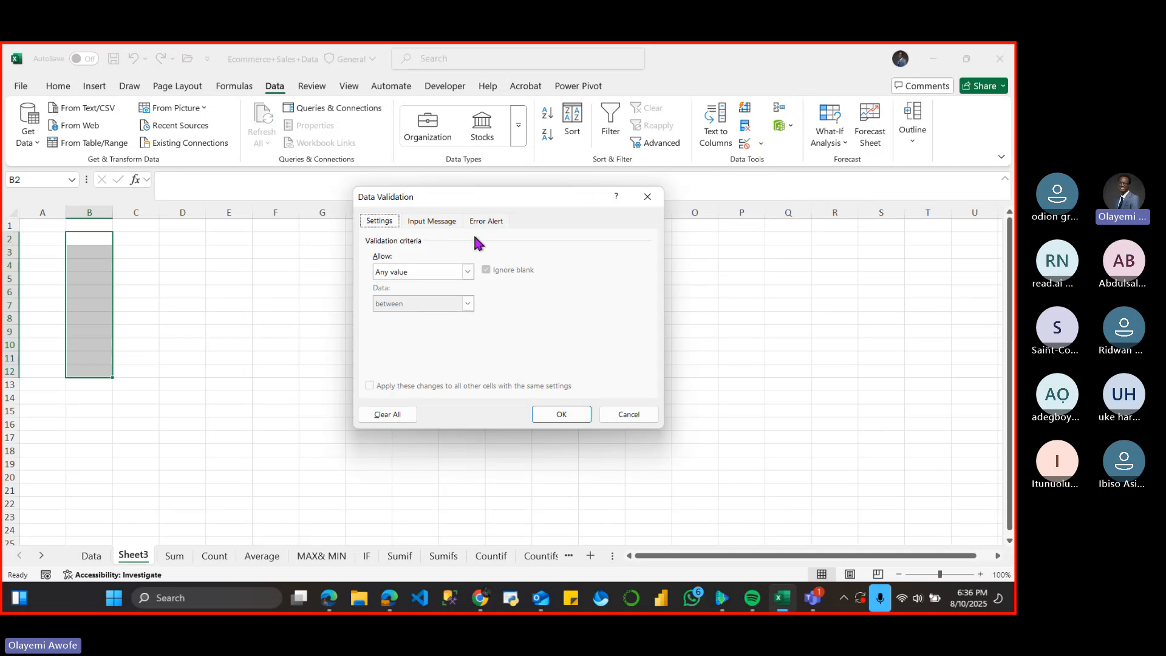
click(468, 272)
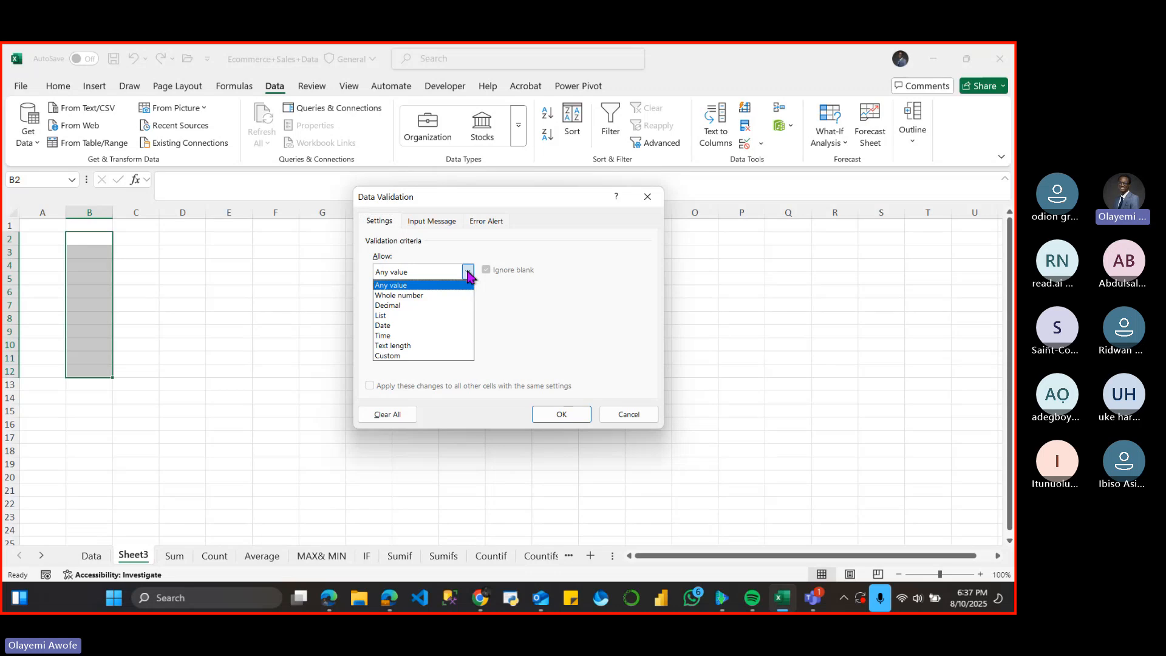
click(440, 296)
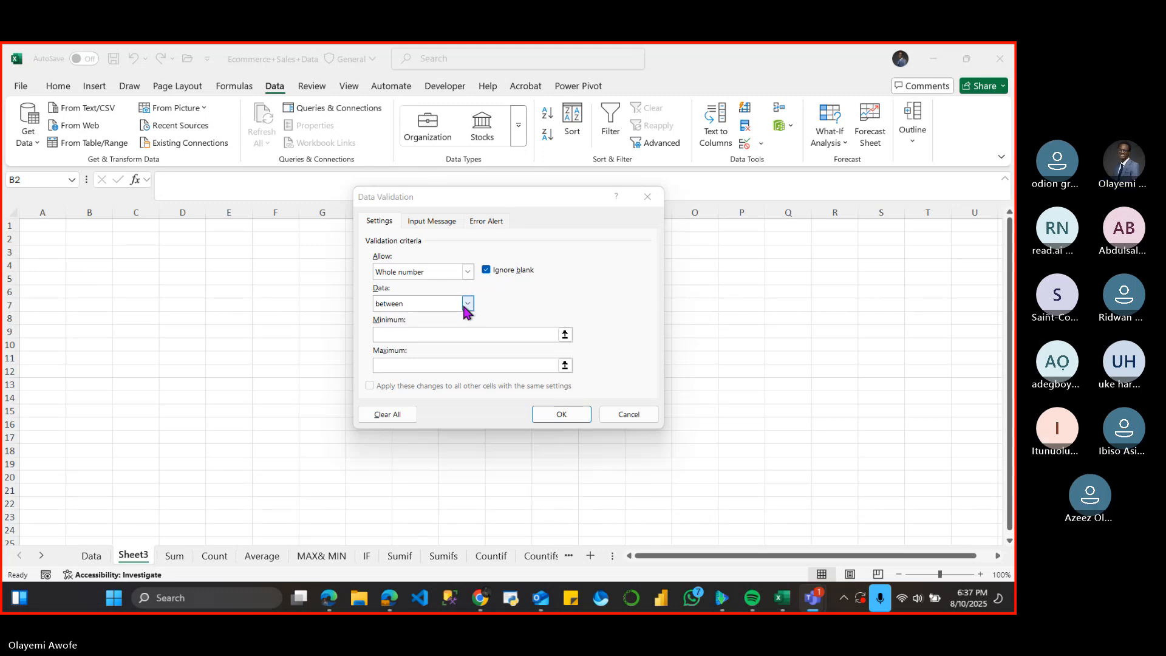
click(486, 182)
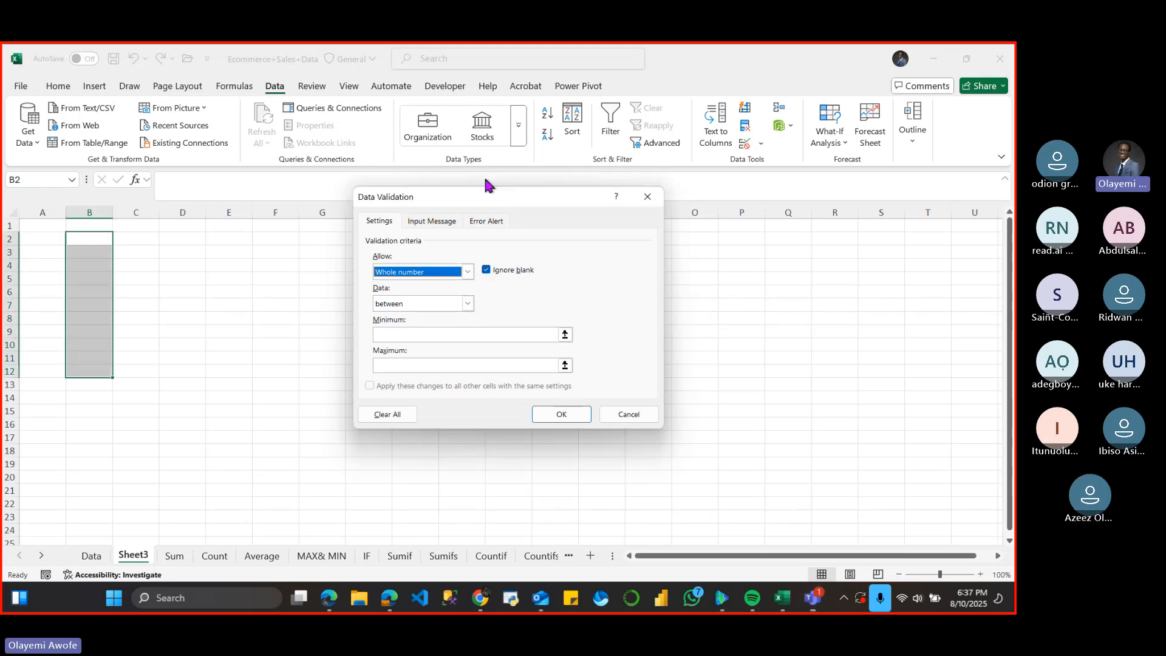
click(468, 304)
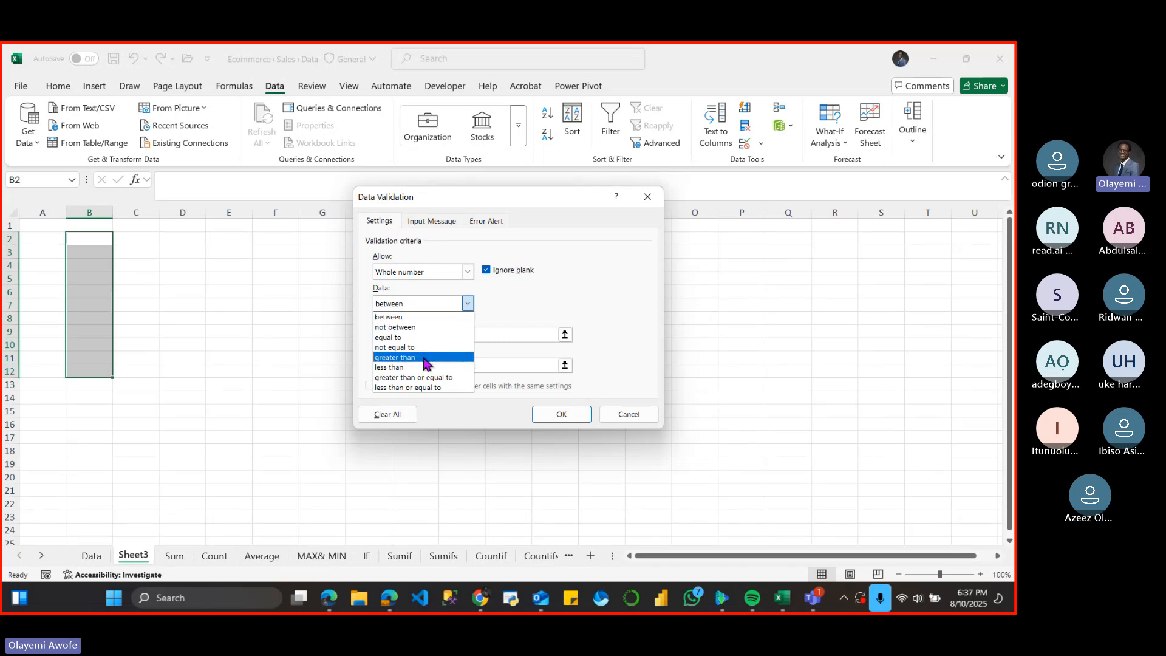
click(426, 390)
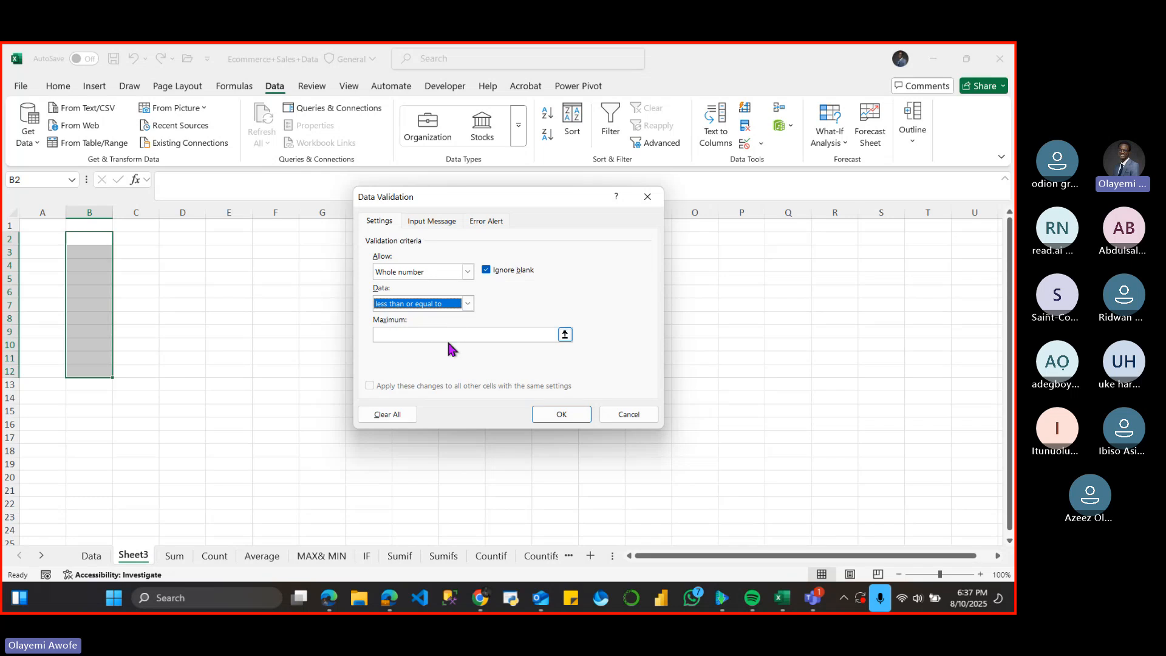
click(455, 335)
text(100)
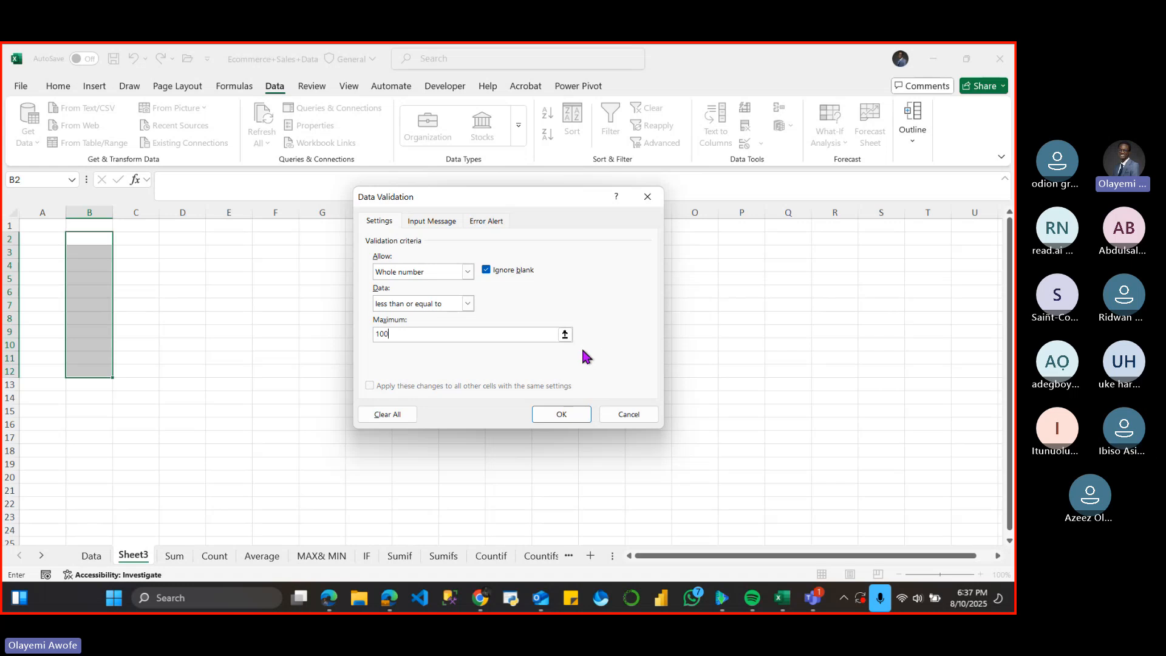
click(437, 223)
click(379, 224)
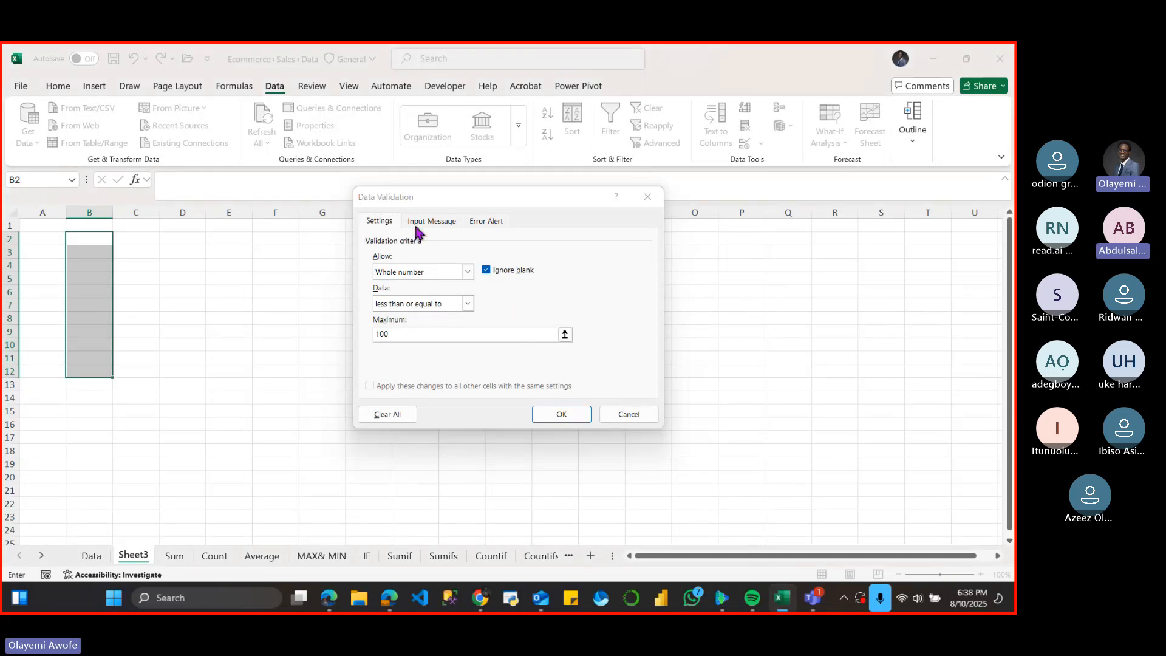
click(648, 196)
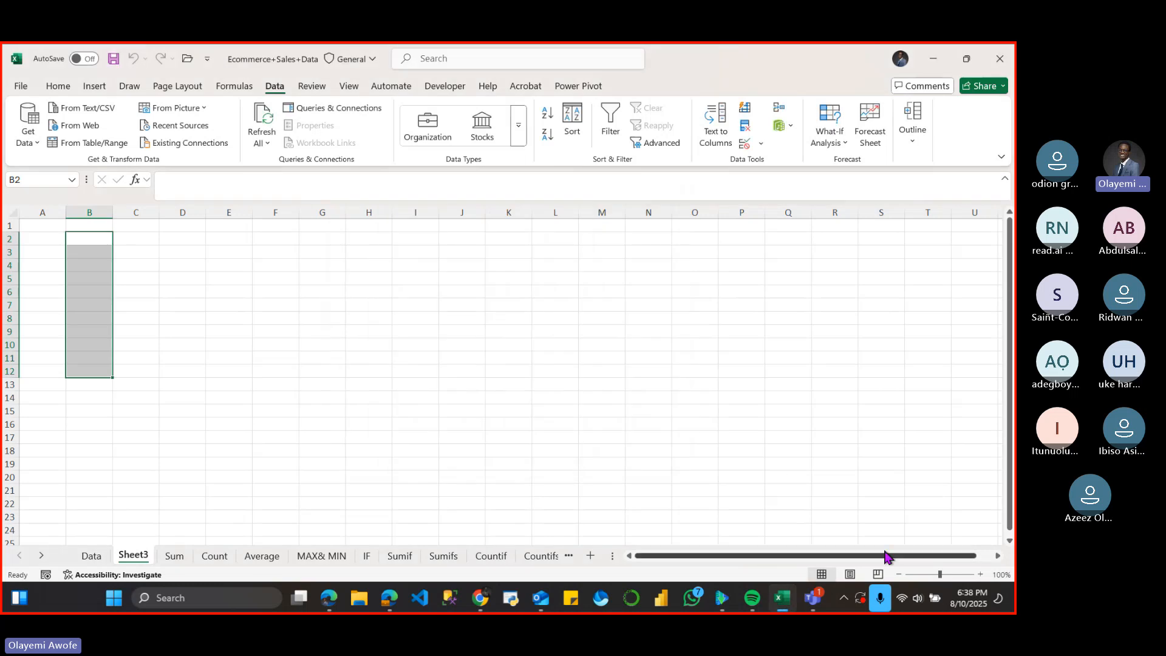
- Apply a data validation rule to B2:B12 that allows only whole numbers less than or equal to 100
click(981, 575)
click(981, 575)
click(980, 575)
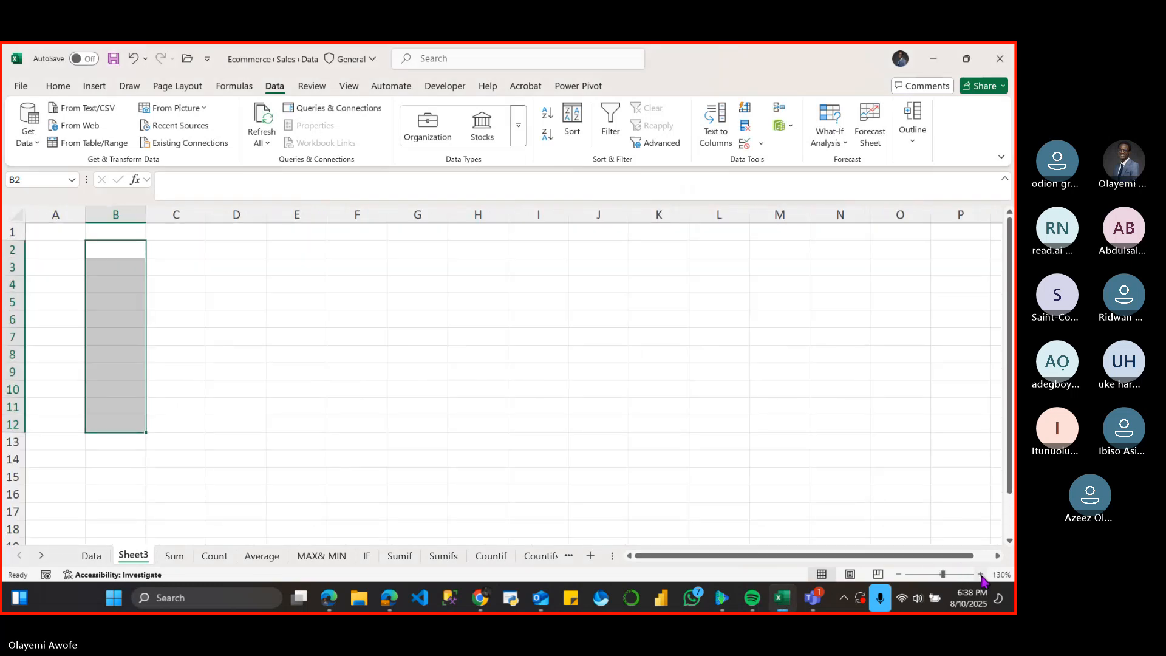
click(762, 146)
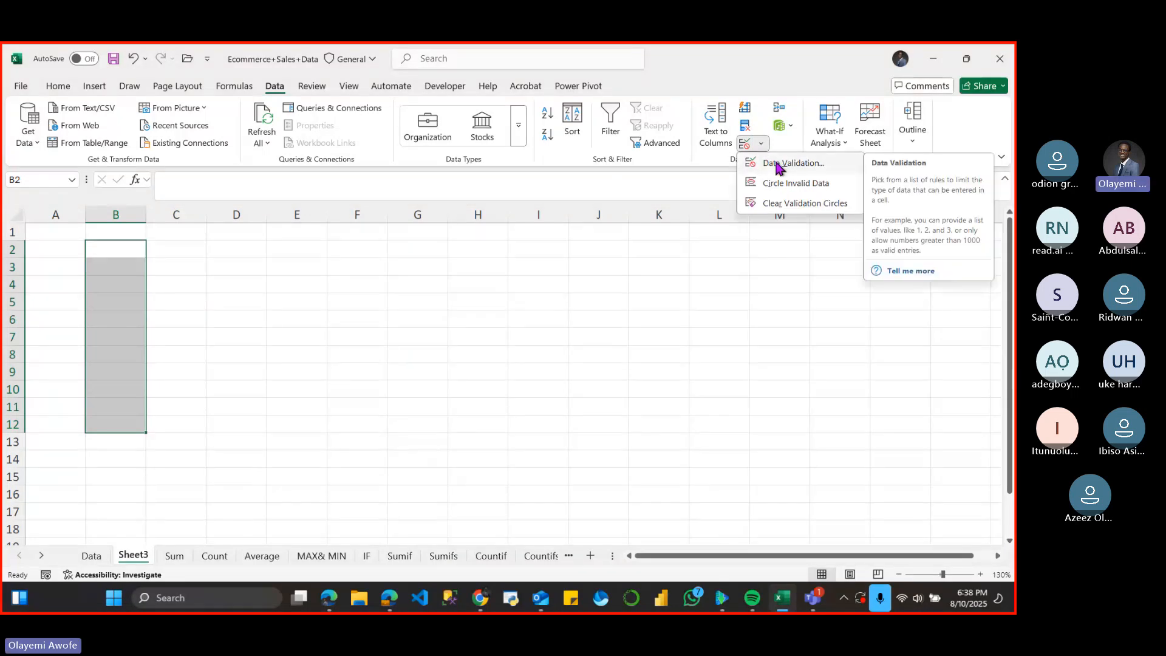
click(776, 164)
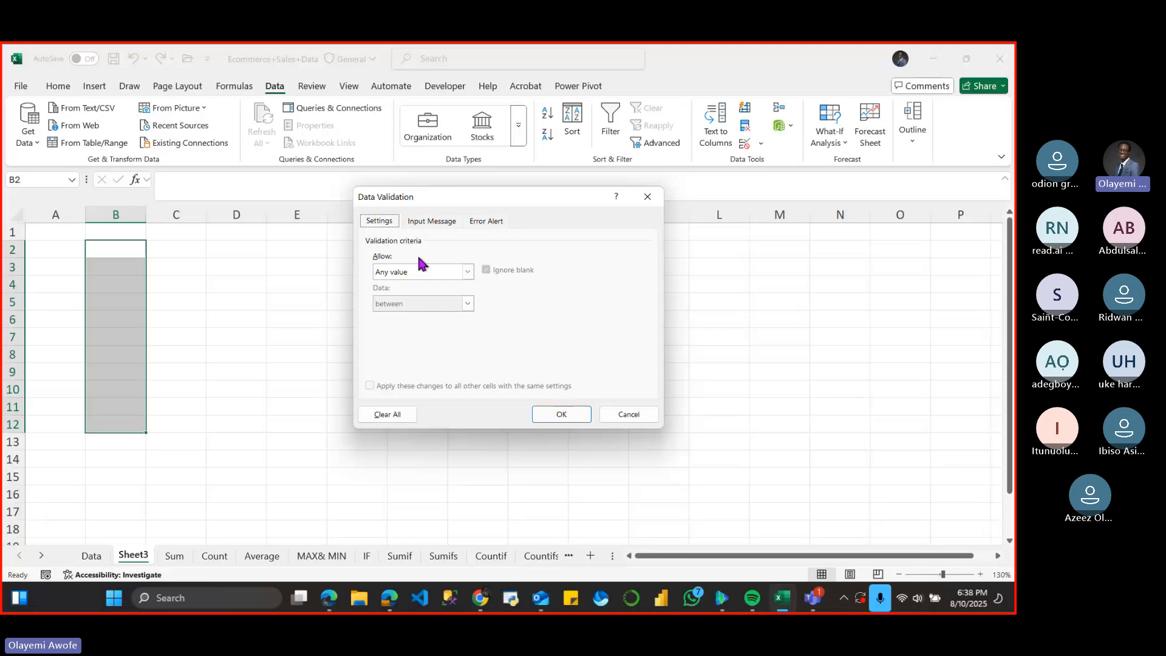
click(467, 272)
click(440, 290)
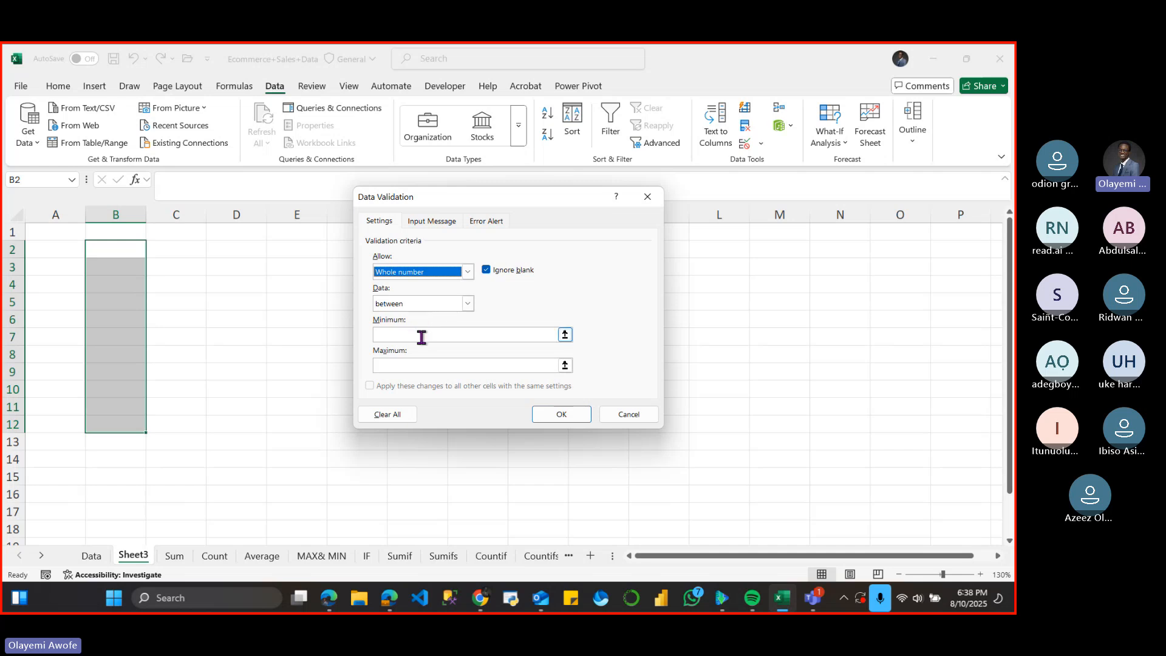
click(468, 304)
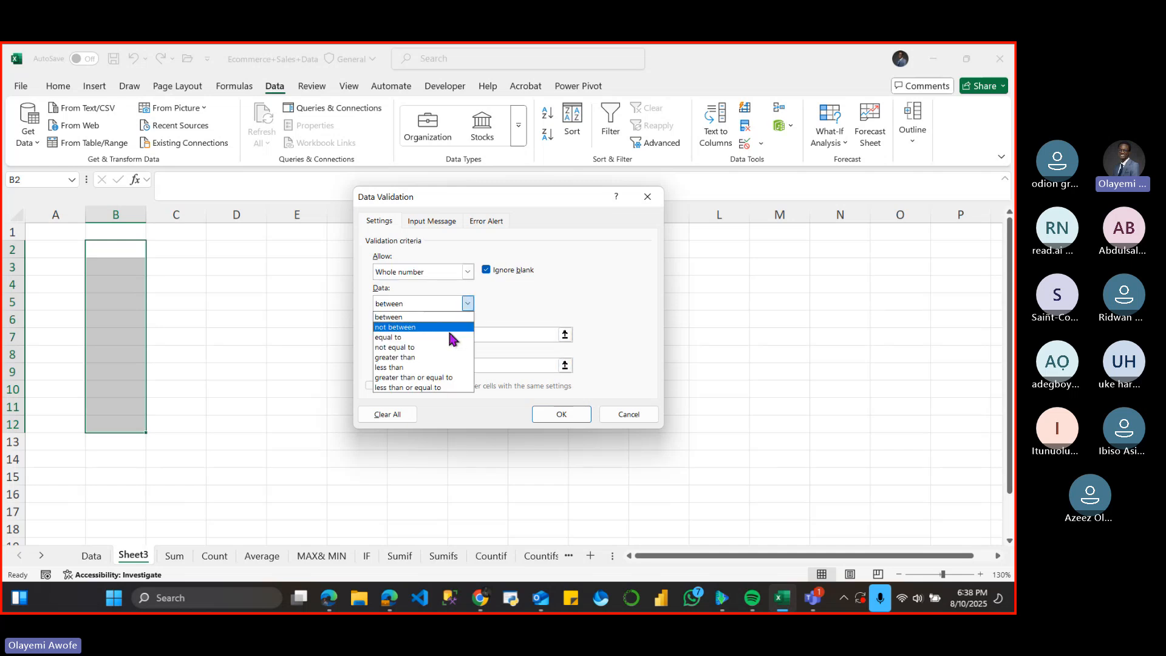
click(439, 388)
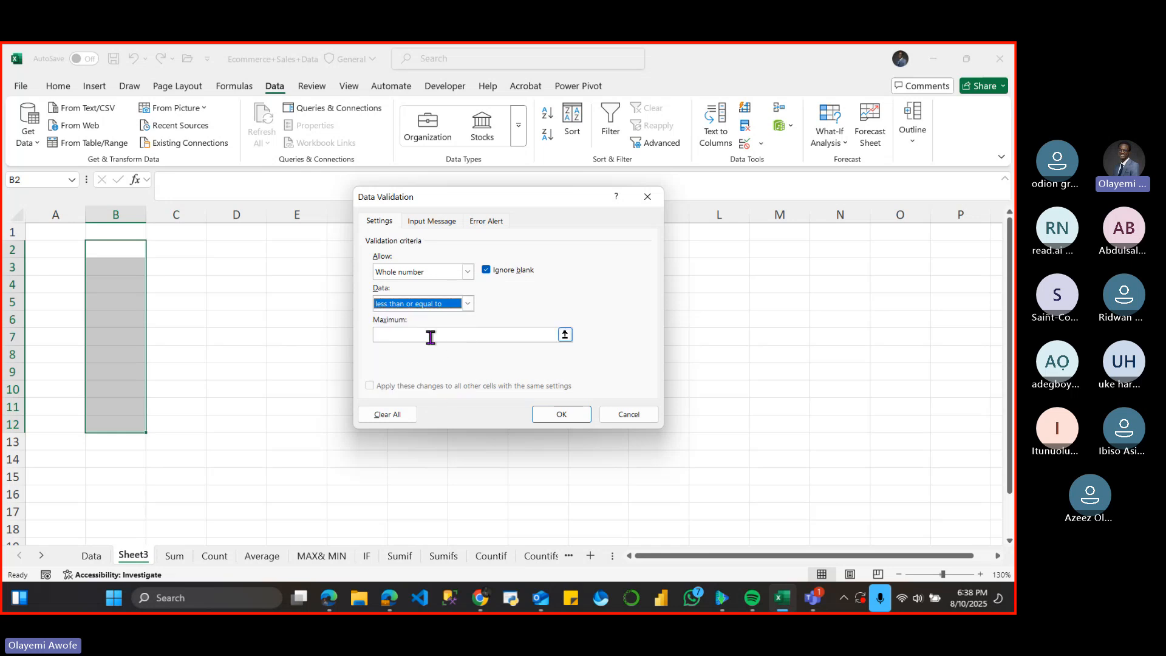
click(431, 336)
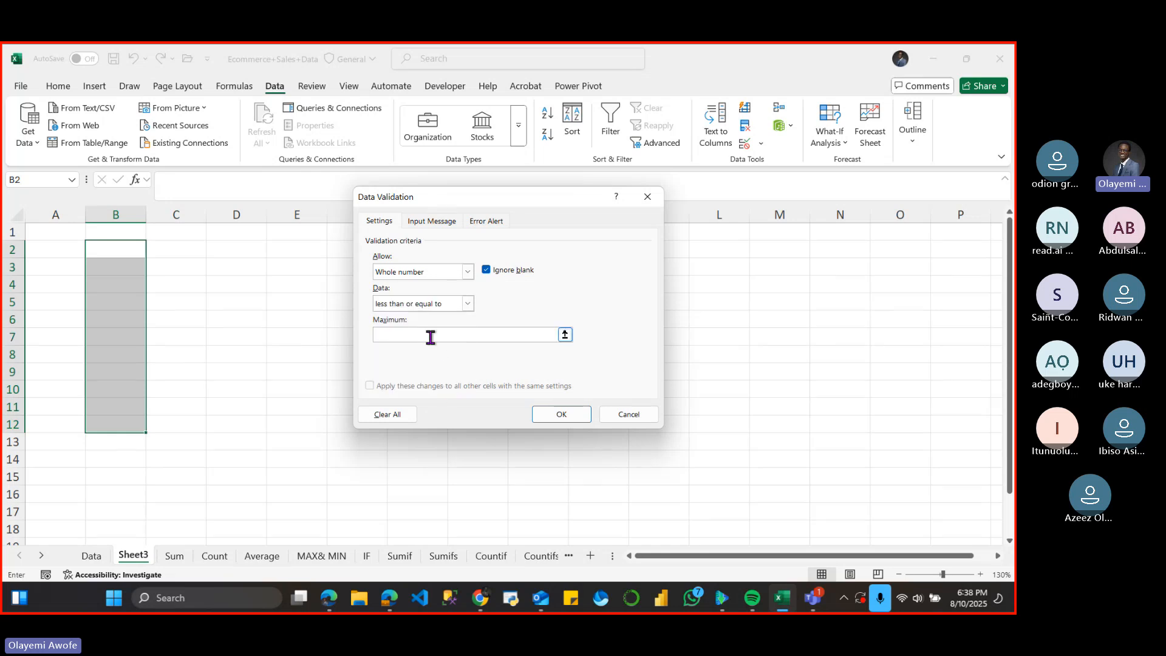
text(100)
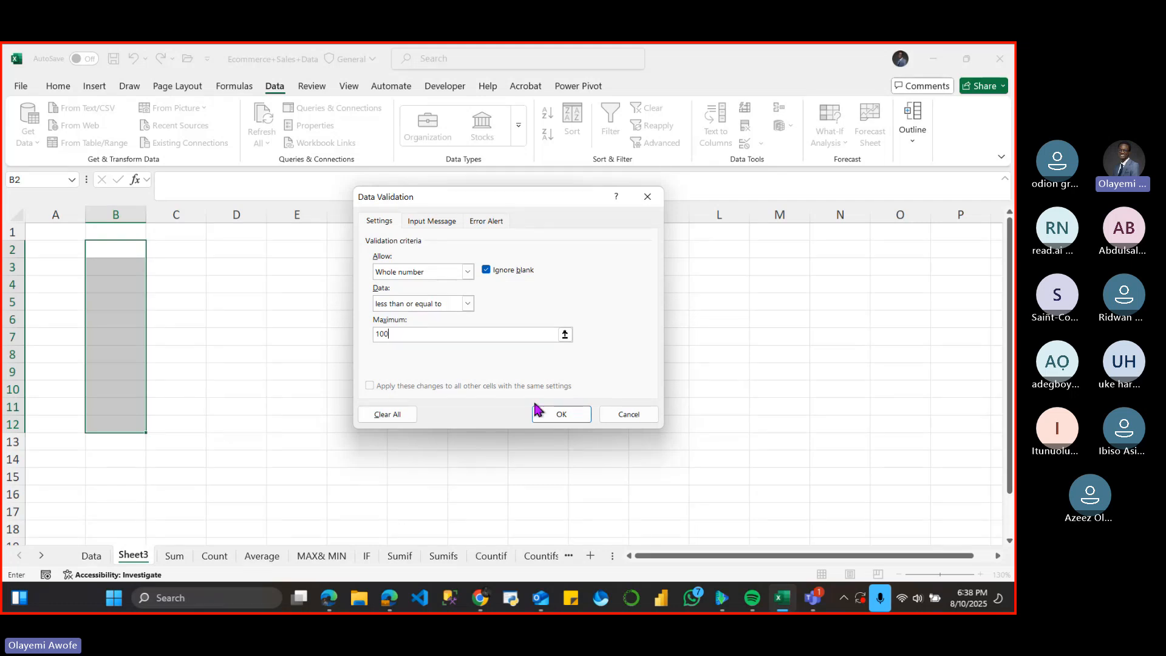
click(566, 413)
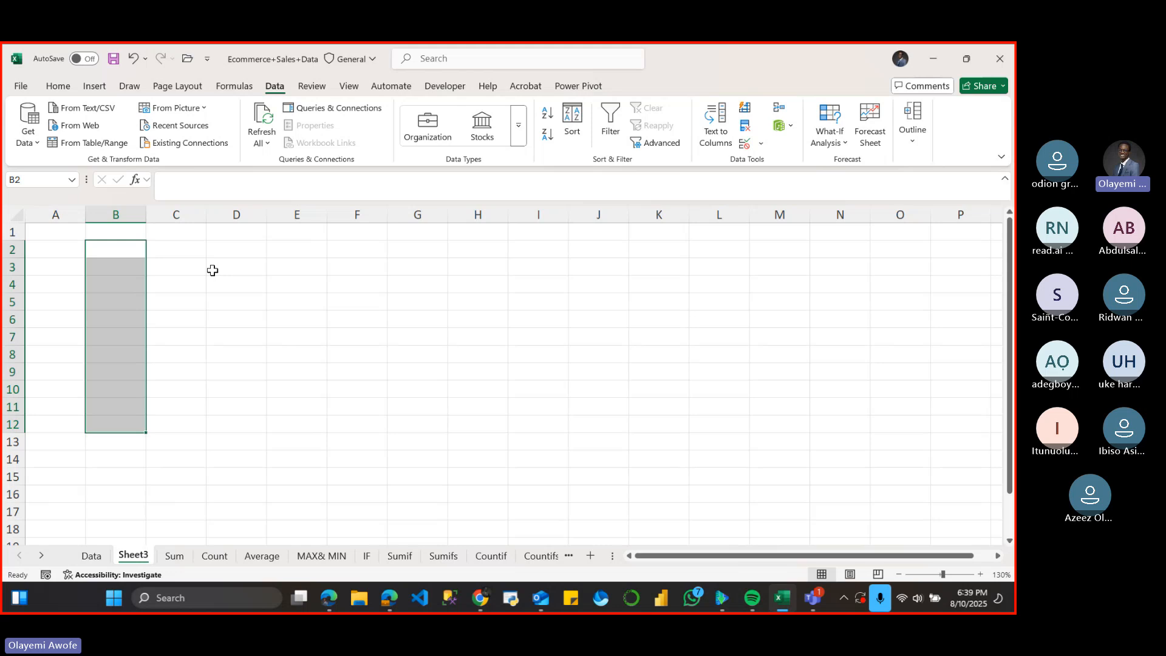
- Protect Sheet3 without a password, allowing only the selection of locked and unlocked cells
right_click(139, 561)
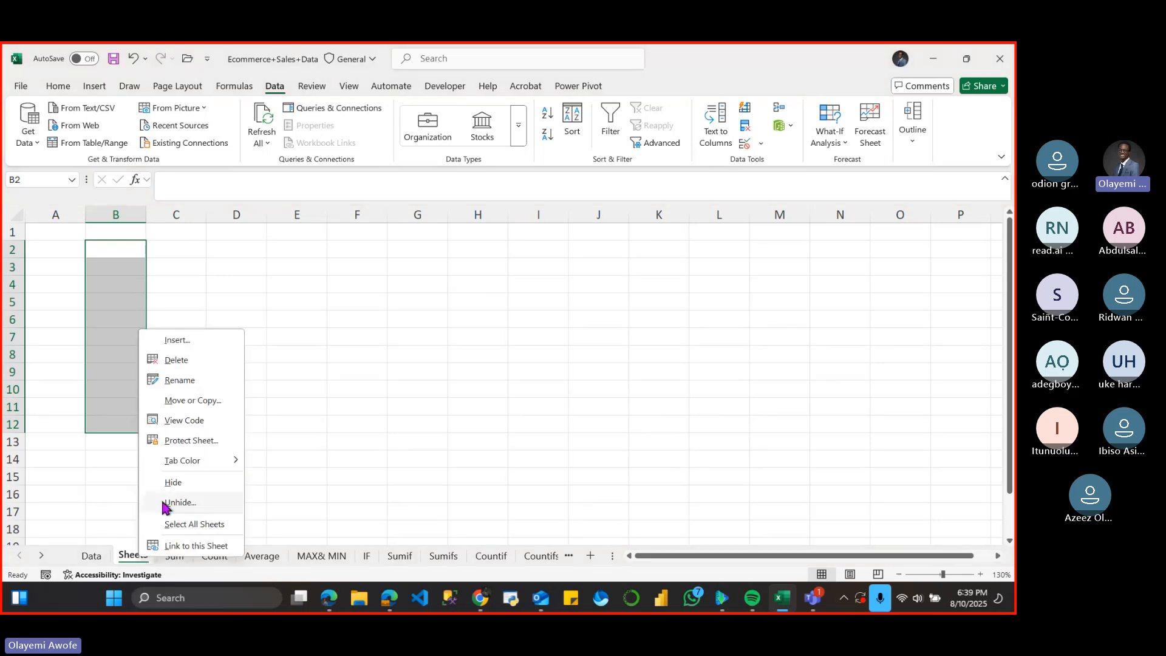
click(200, 439)
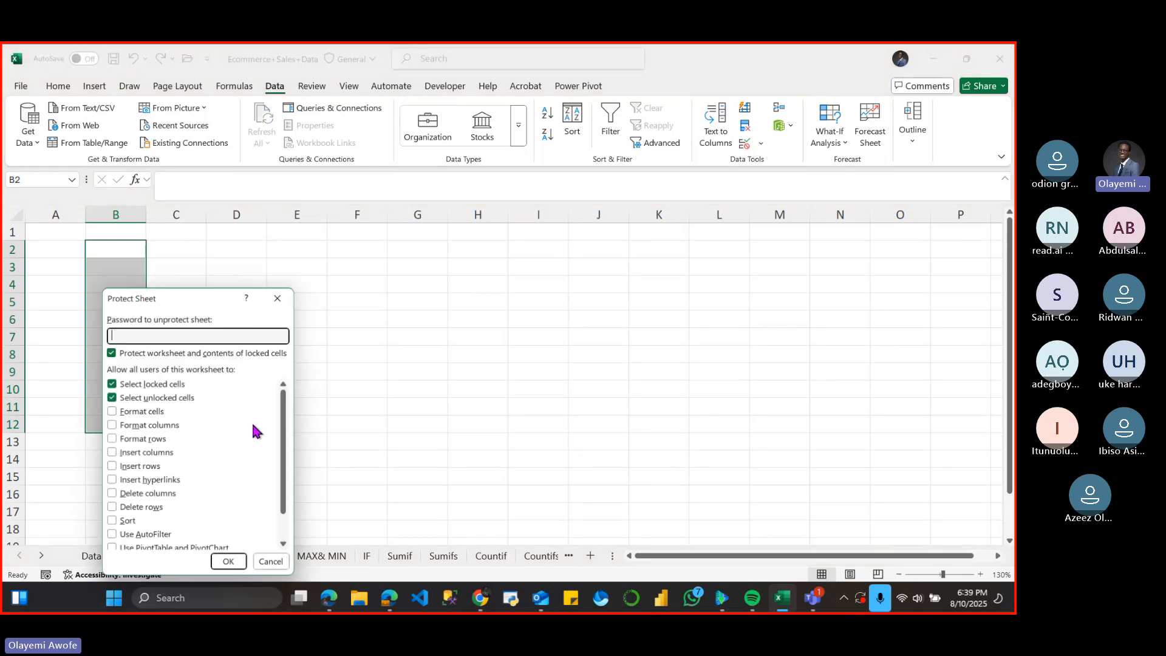
click(228, 564)
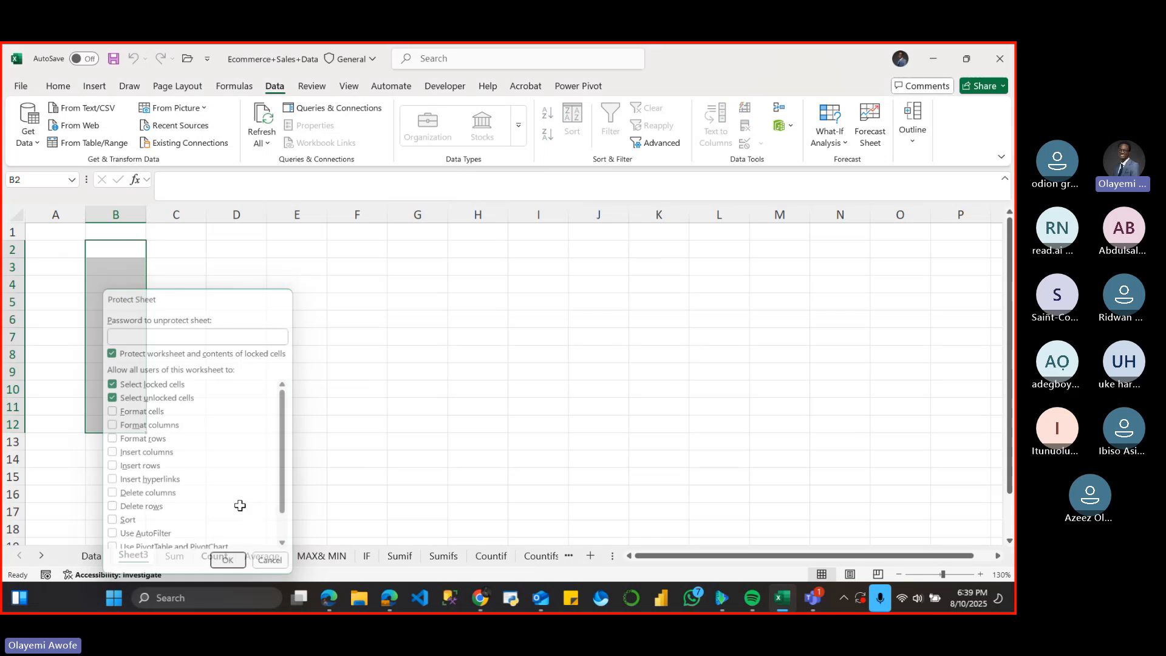
- Try to edit cell B4 and another cell on the protected Sheet3, dismissing each warning
click(277, 352)
click(111, 247)
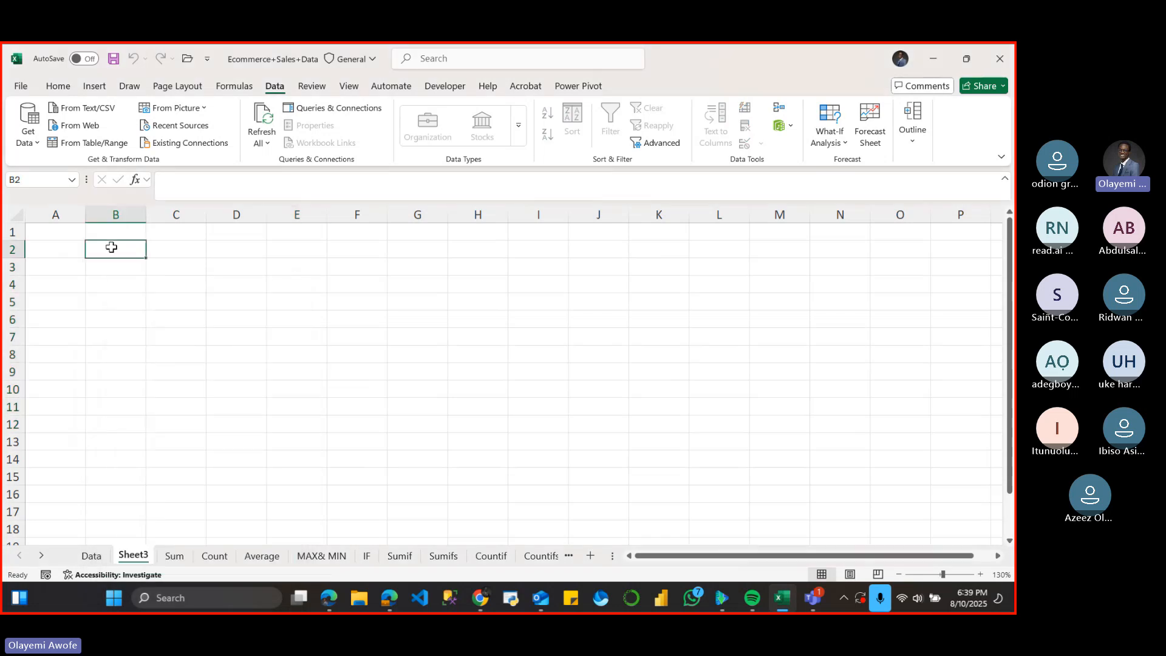
click(112, 281)
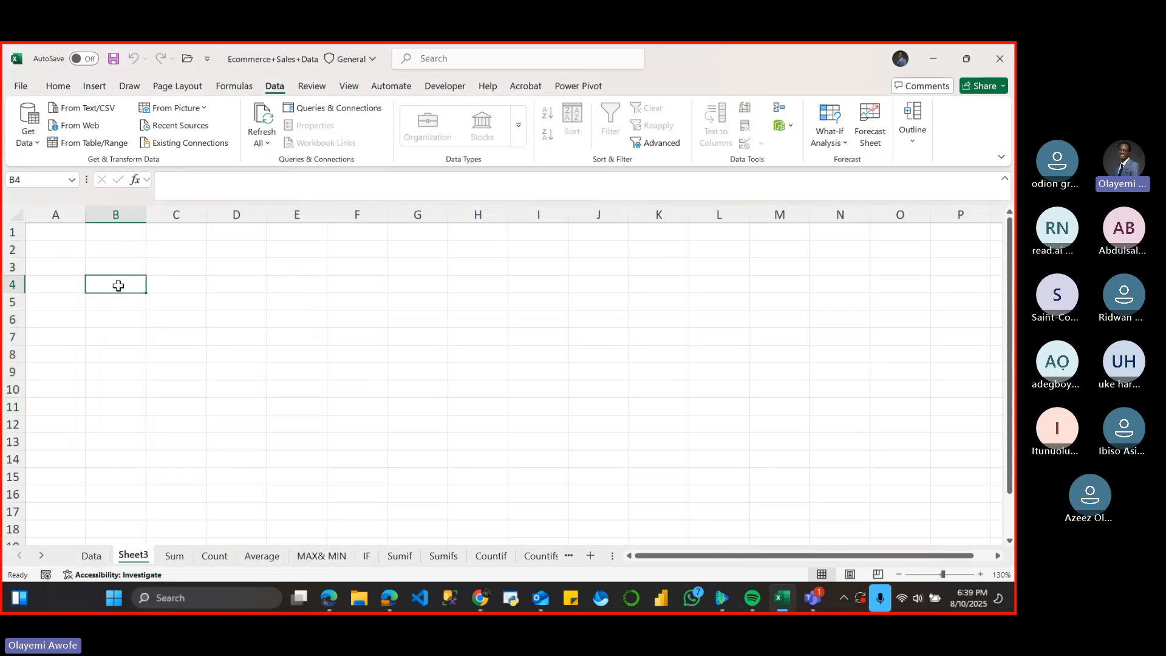
double_click(119, 286)
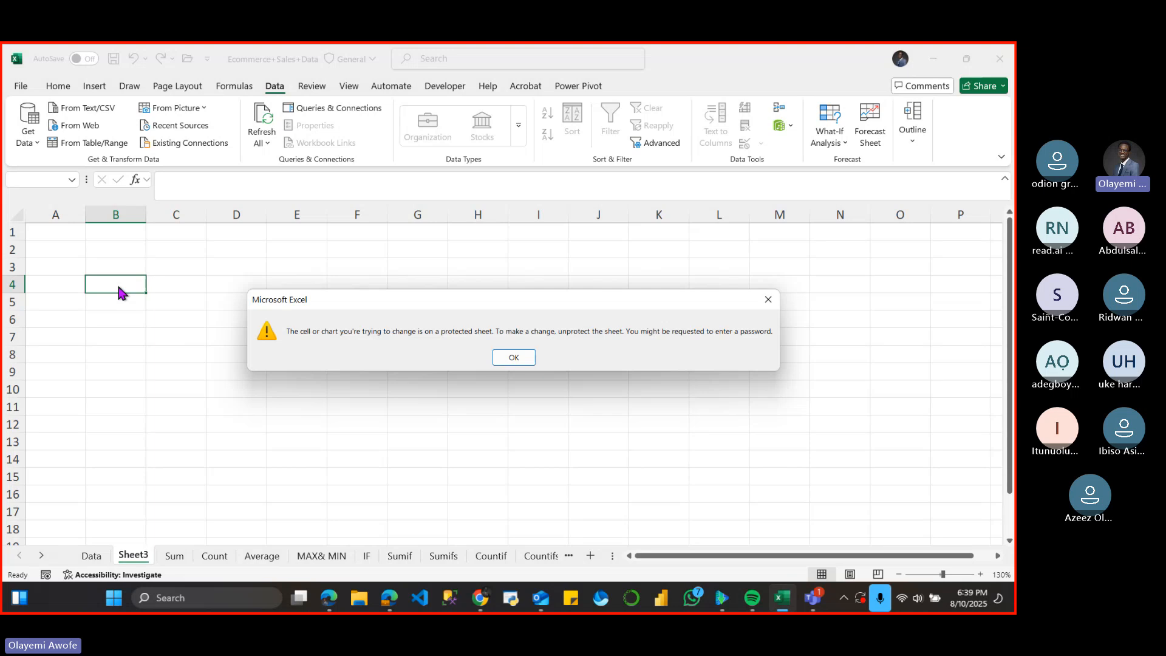
click(514, 359)
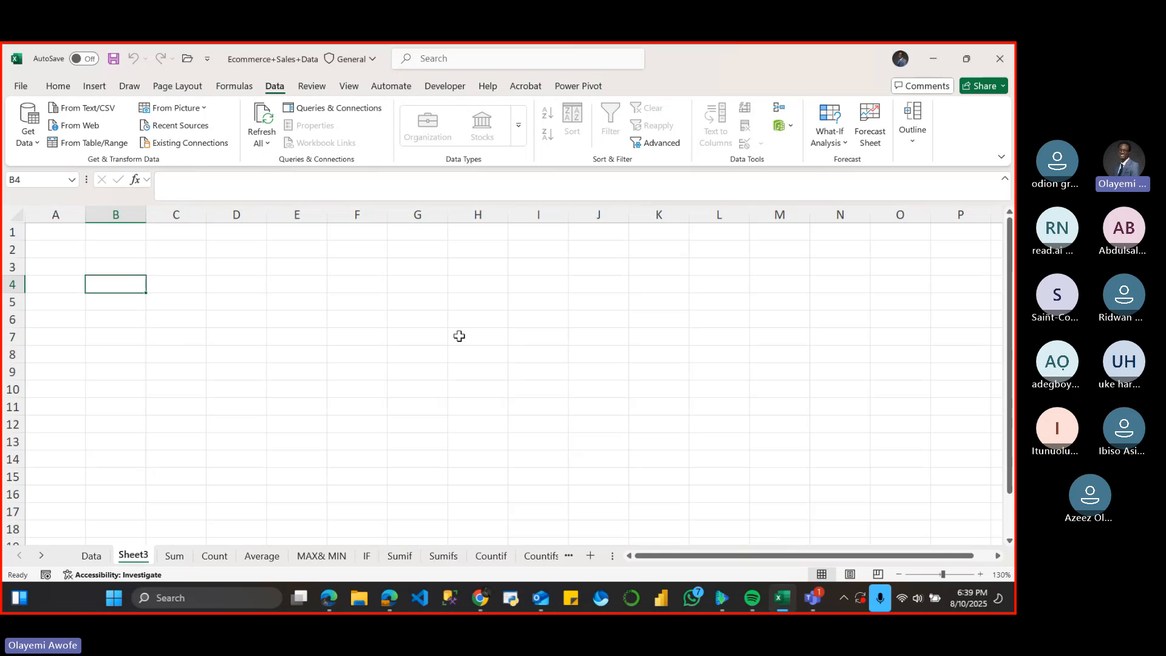
double_click(449, 335)
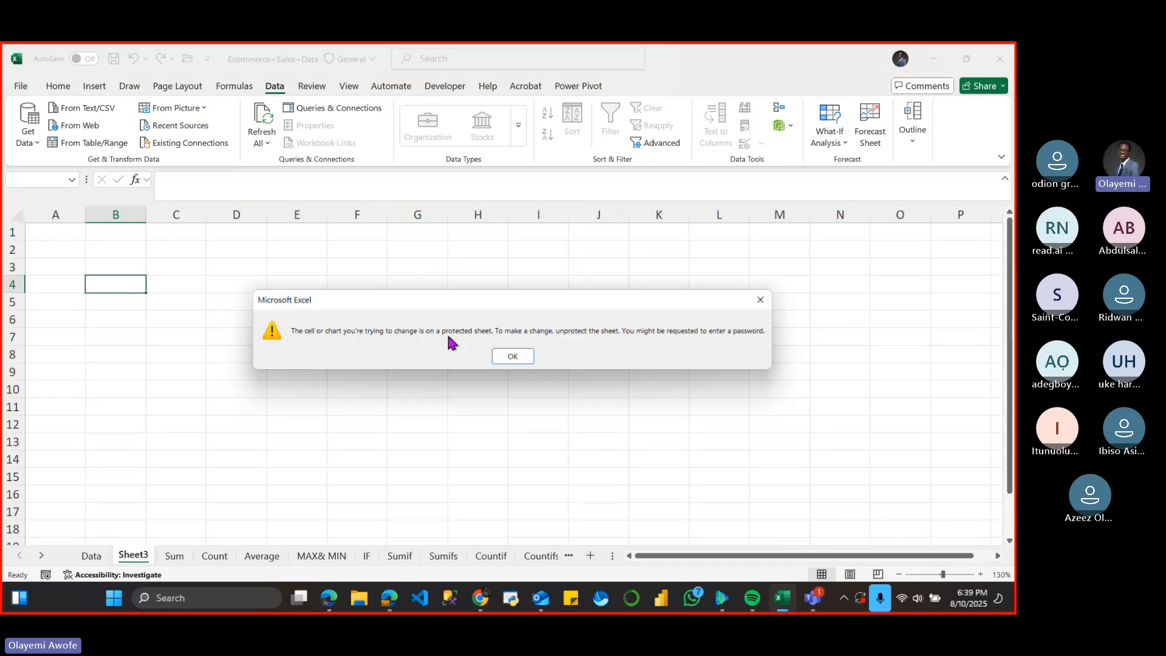
click(513, 358)
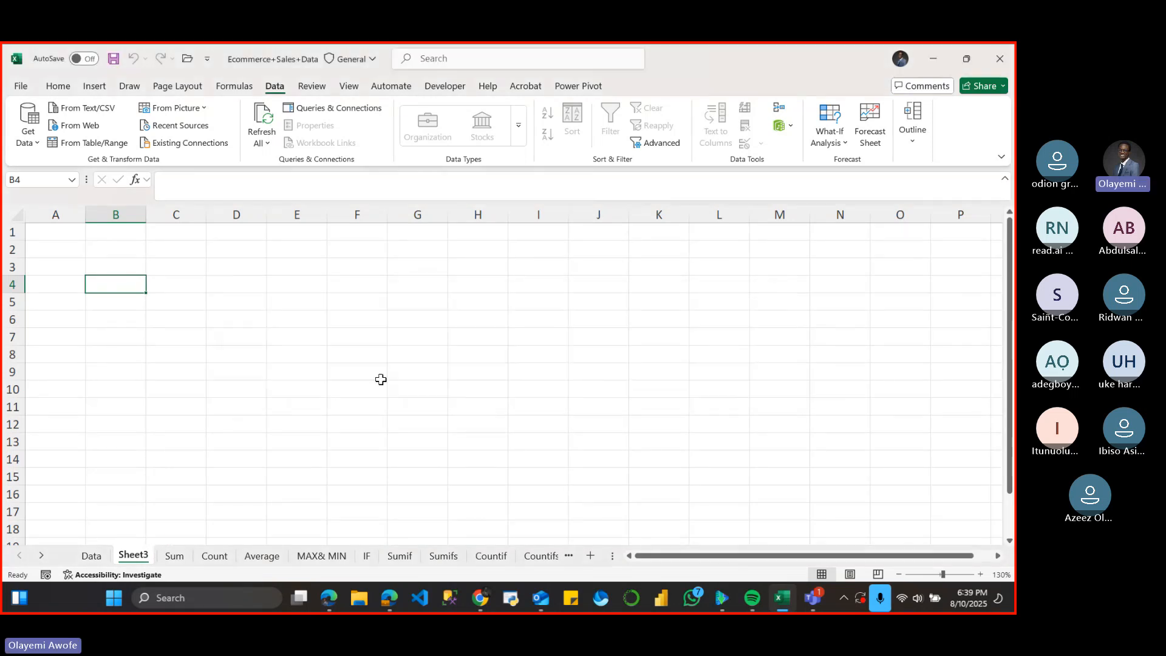
- Unprotect Sheet3, then protect it again without a password, disallowing selection of both locked and unlocked cells
right_click(130, 559)
click(173, 442)
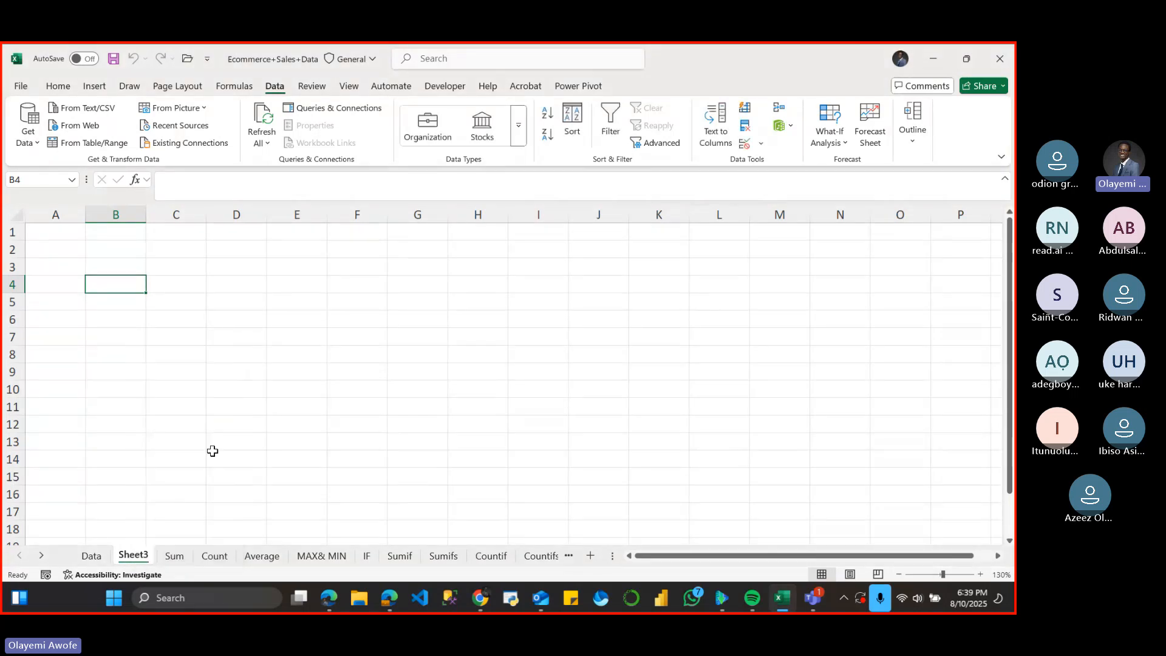
right_click(133, 561)
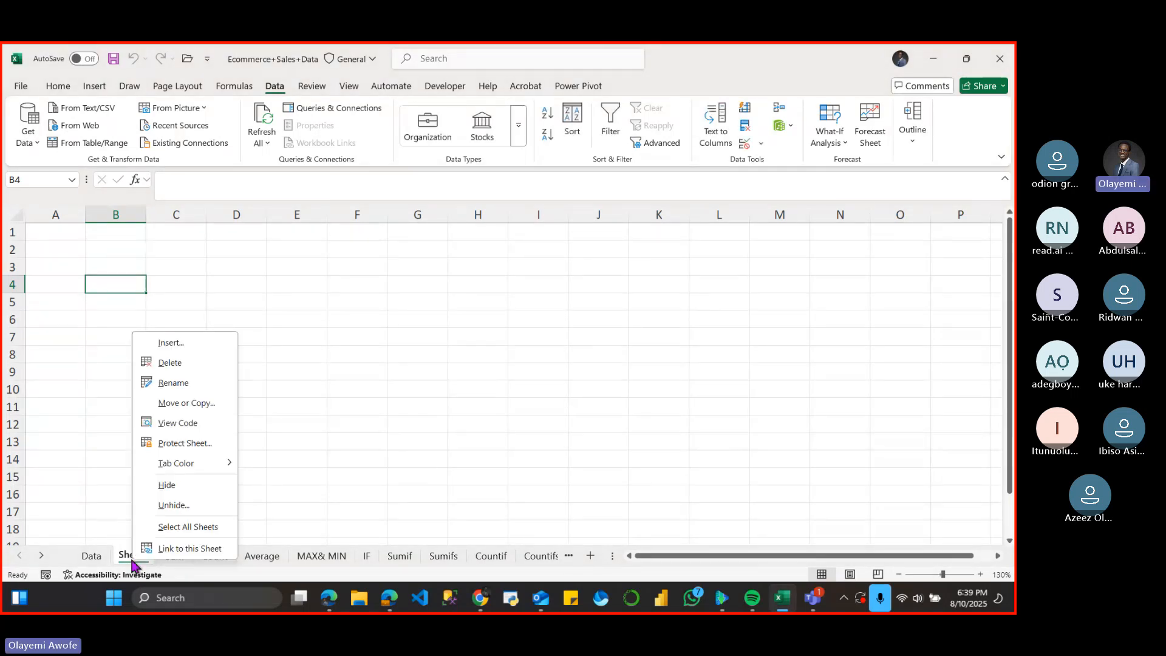
click(186, 443)
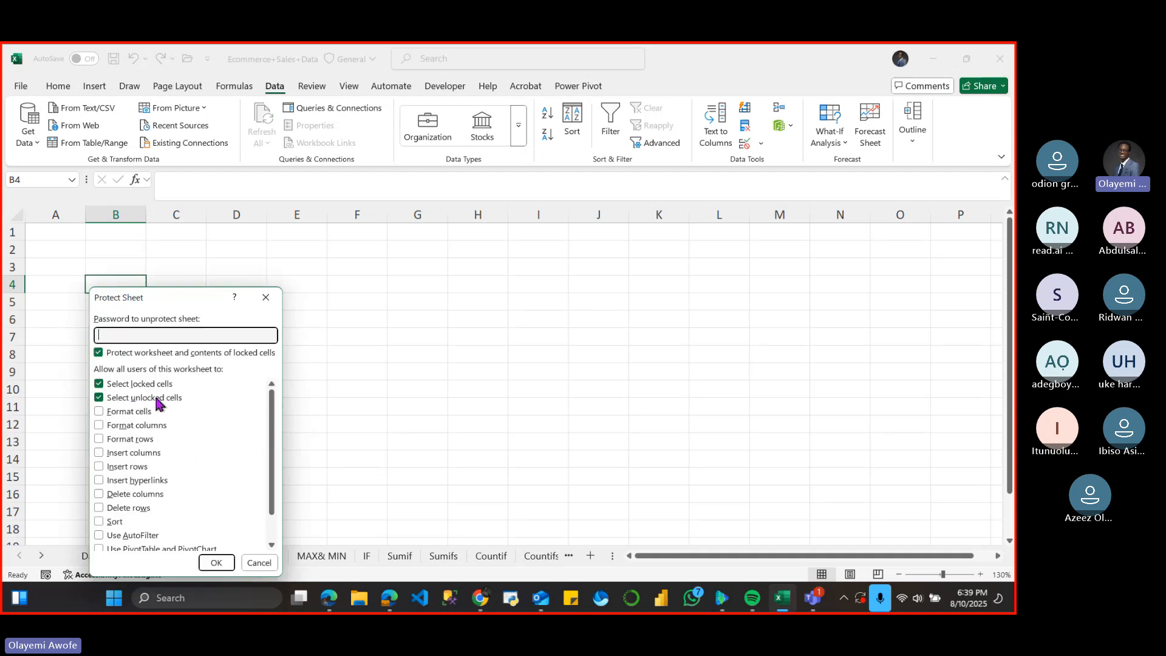
click(99, 398)
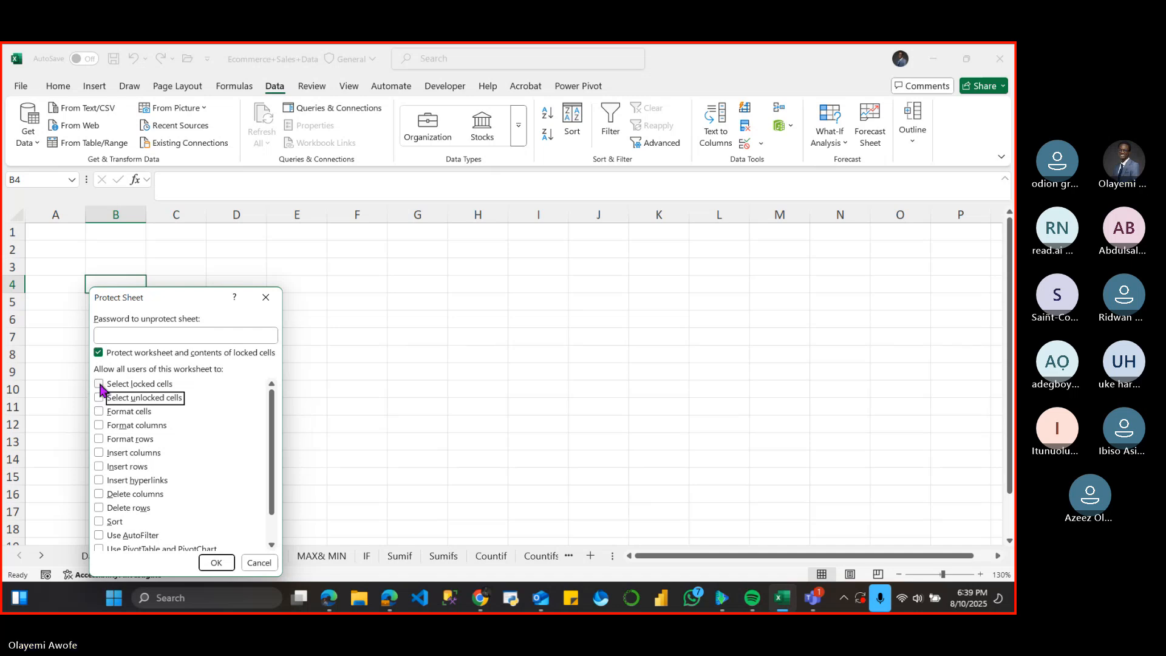
drag(274, 424, 271, 463)
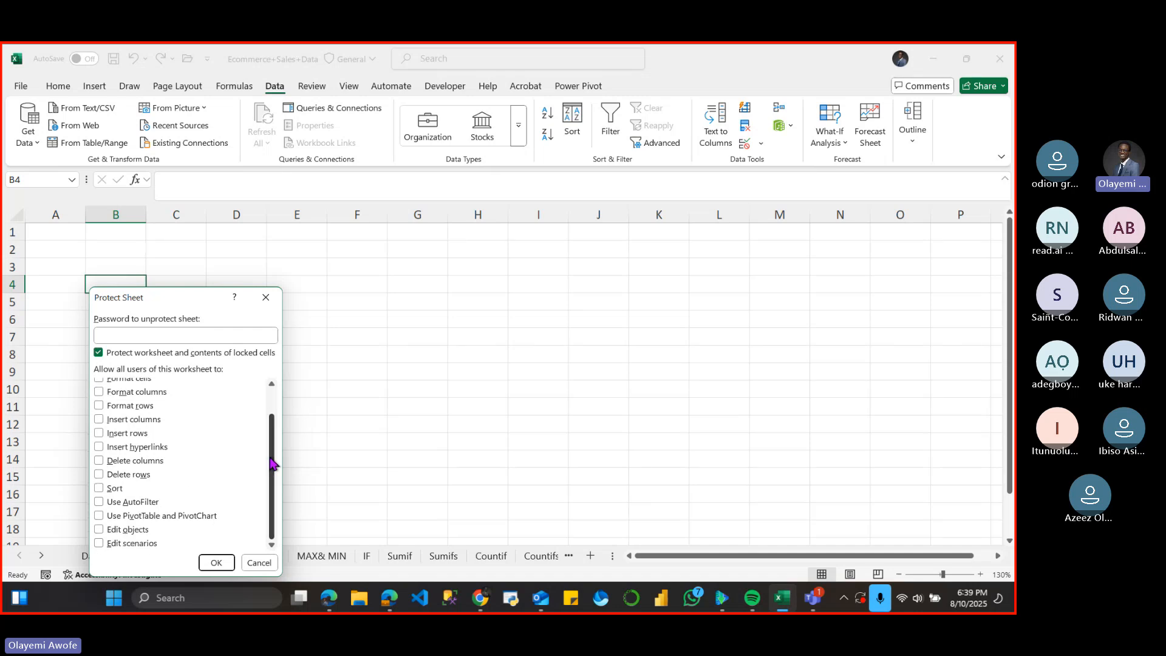
click(217, 563)
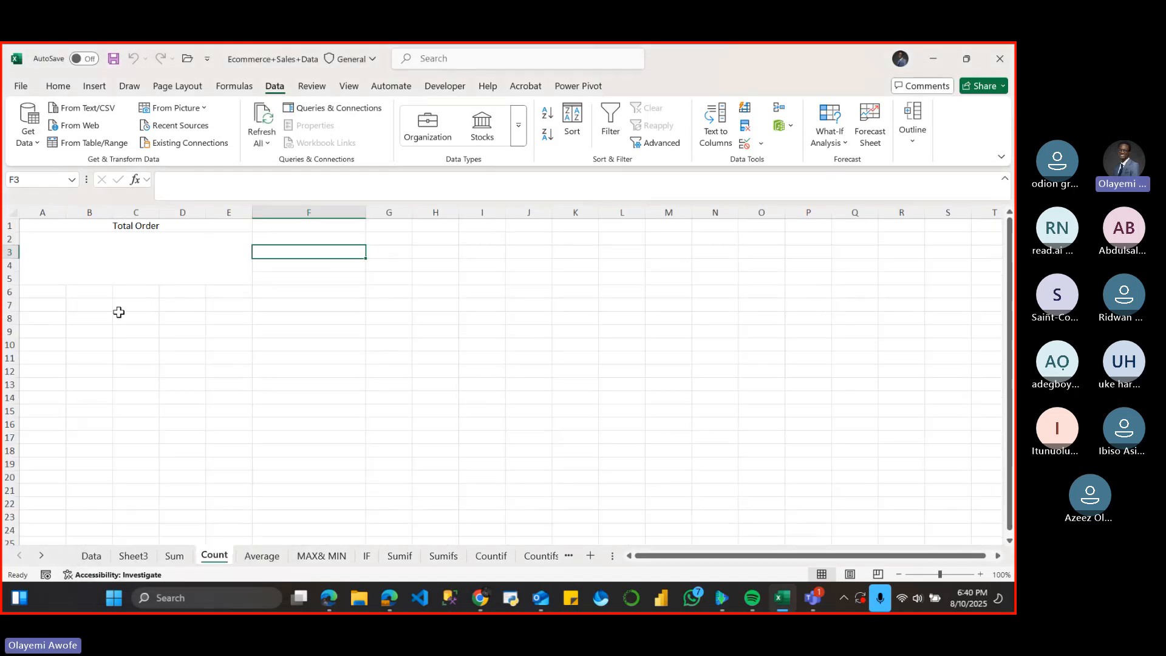
- Return from the Count sheet to Sheet3 and remove its sheet protection
key(ctrl+Page_Up)
key(ctrl+Page_Up)
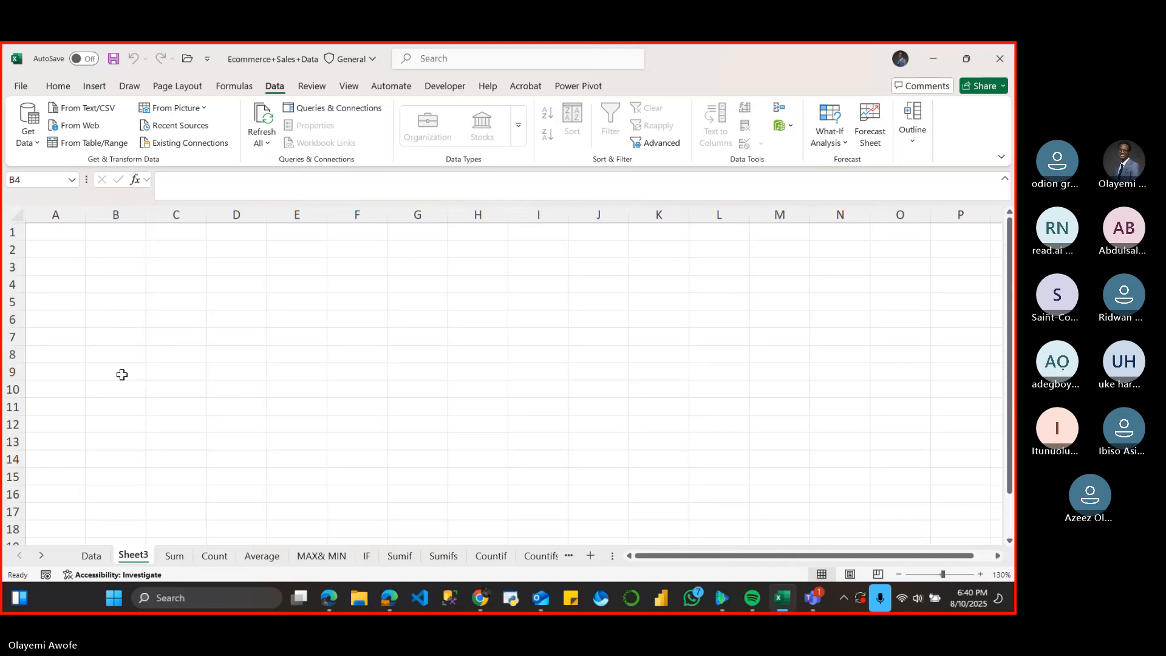
right_click(136, 555)
click(182, 434)
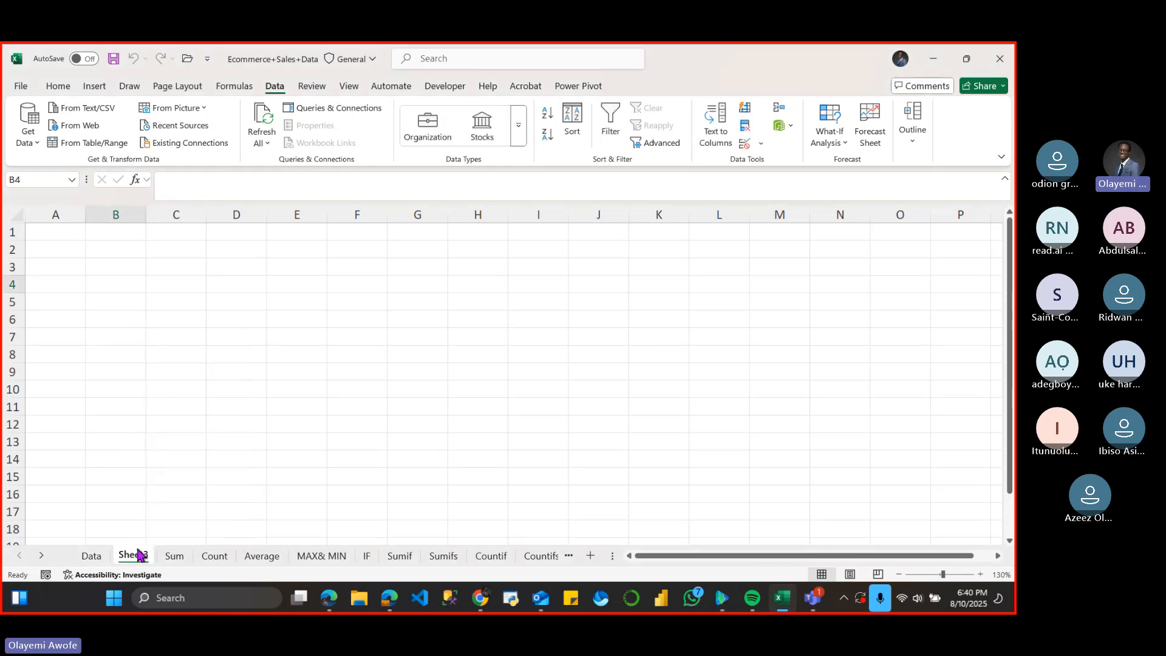
- In Sheet3's protection settings, allow selecting locked and unlocked cells, formatting cells, columns and rows, and inserting columns
right_click(137, 554)
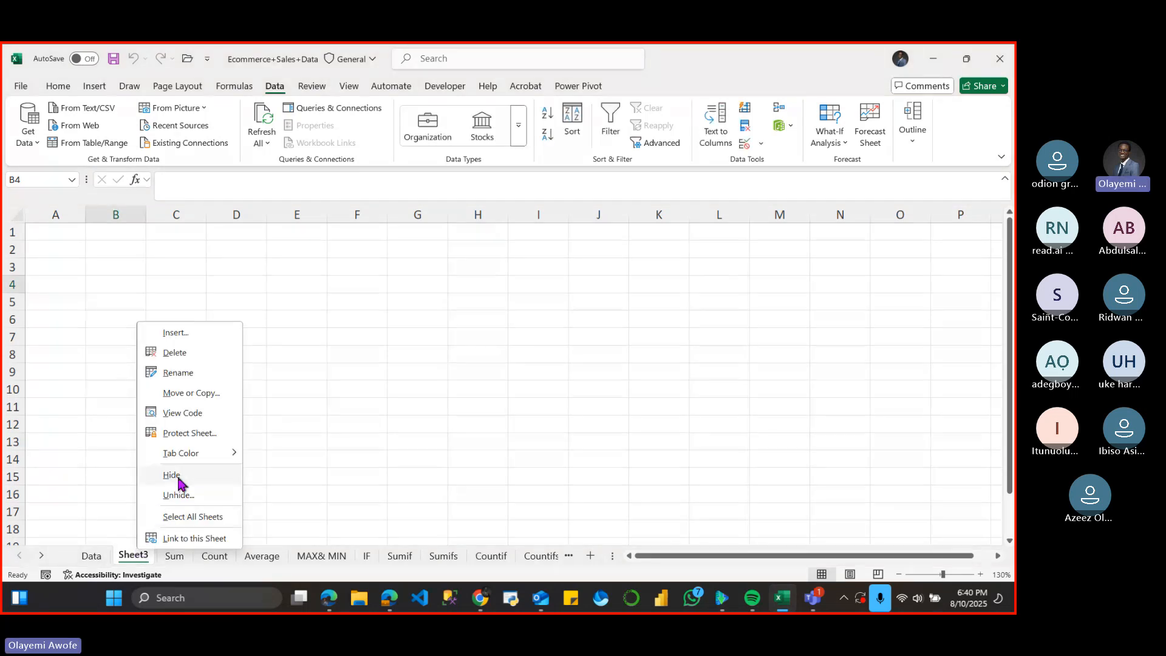
click(185, 433)
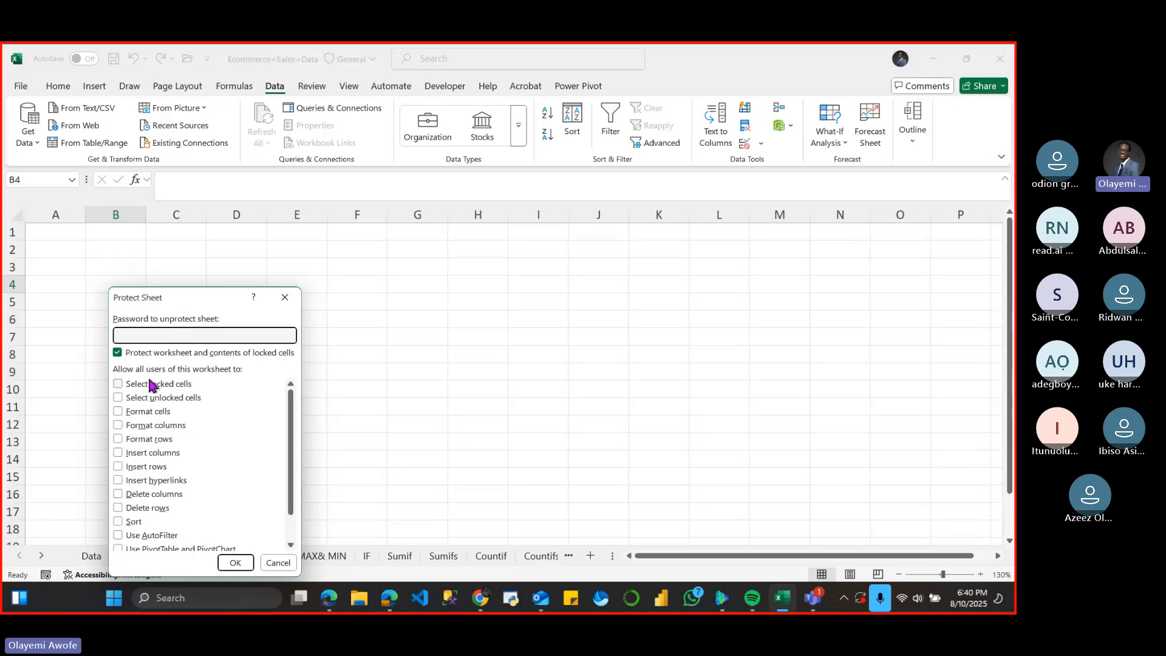
click(152, 384)
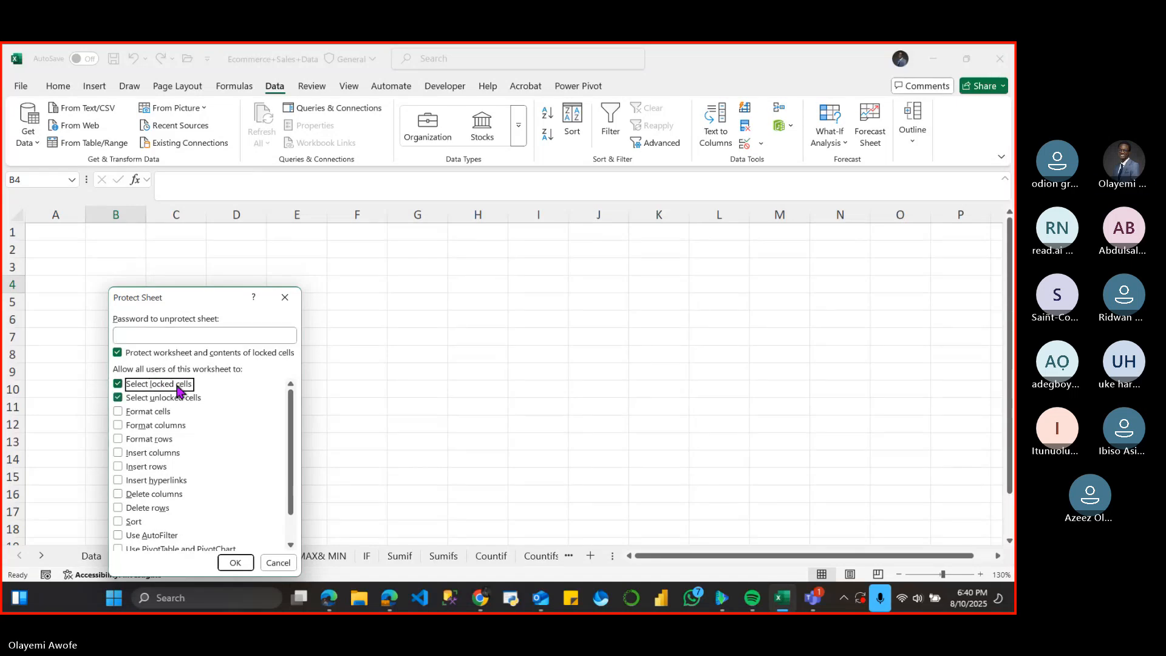
scroll(293, 438, down, 1)
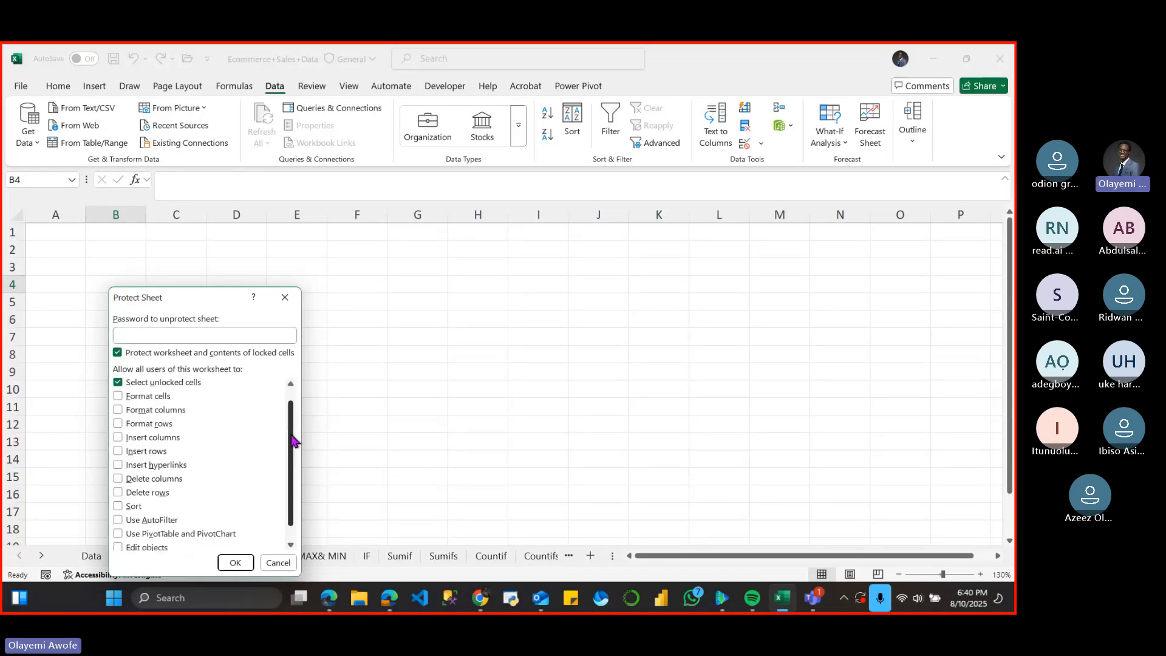
click(150, 398)
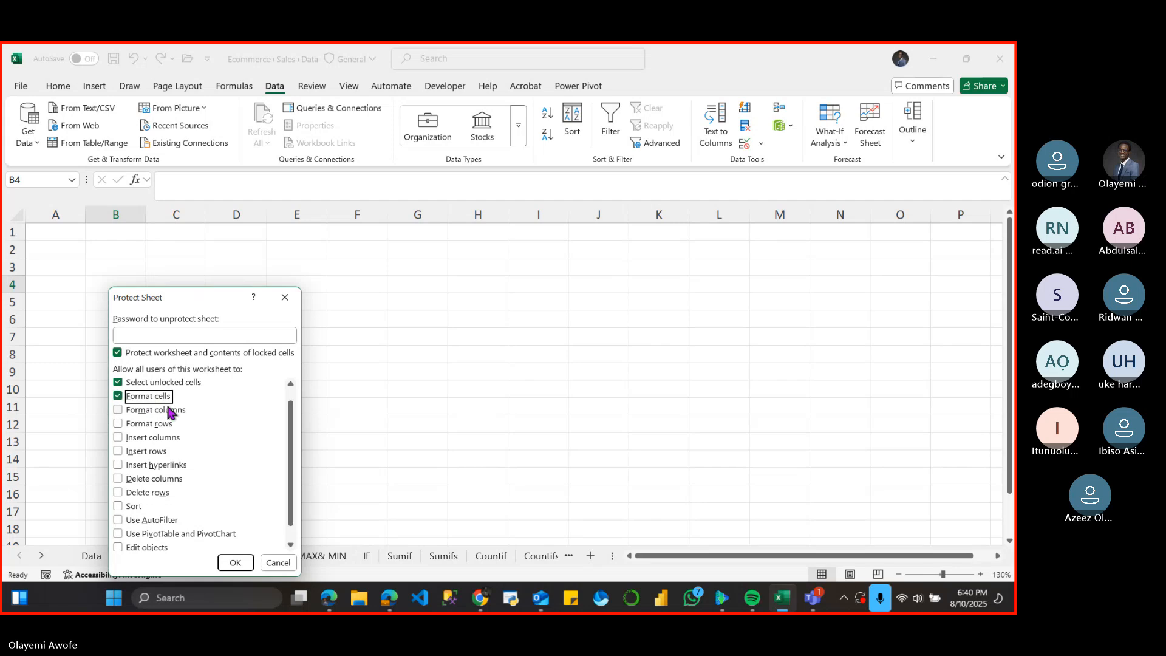
click(160, 427)
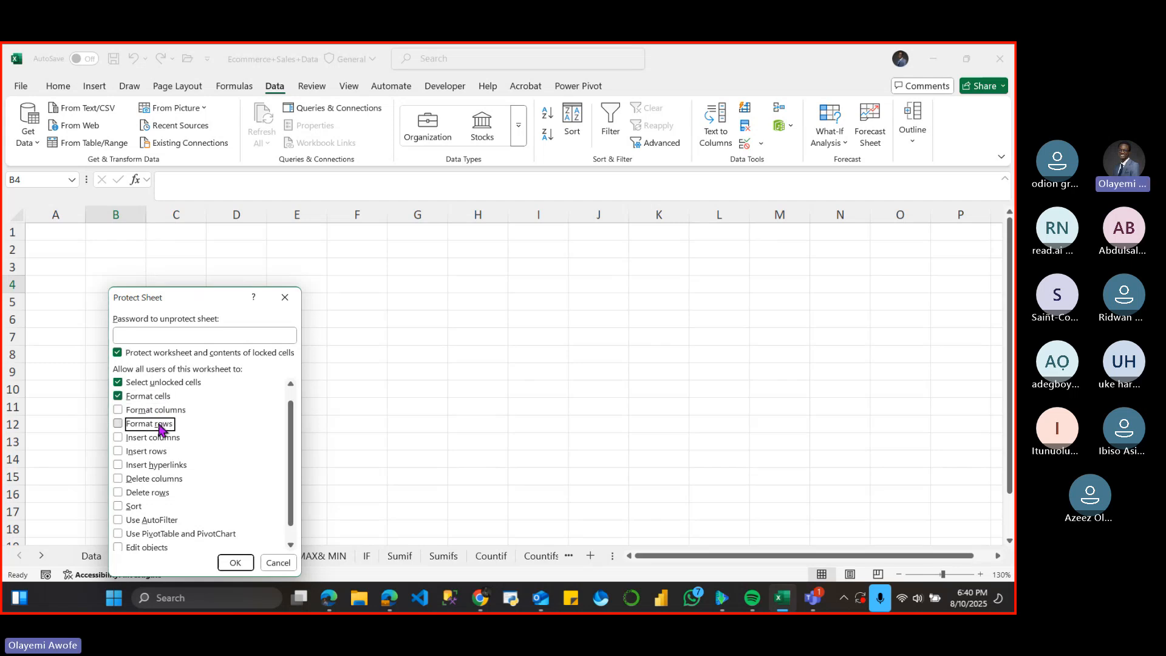
click(162, 401)
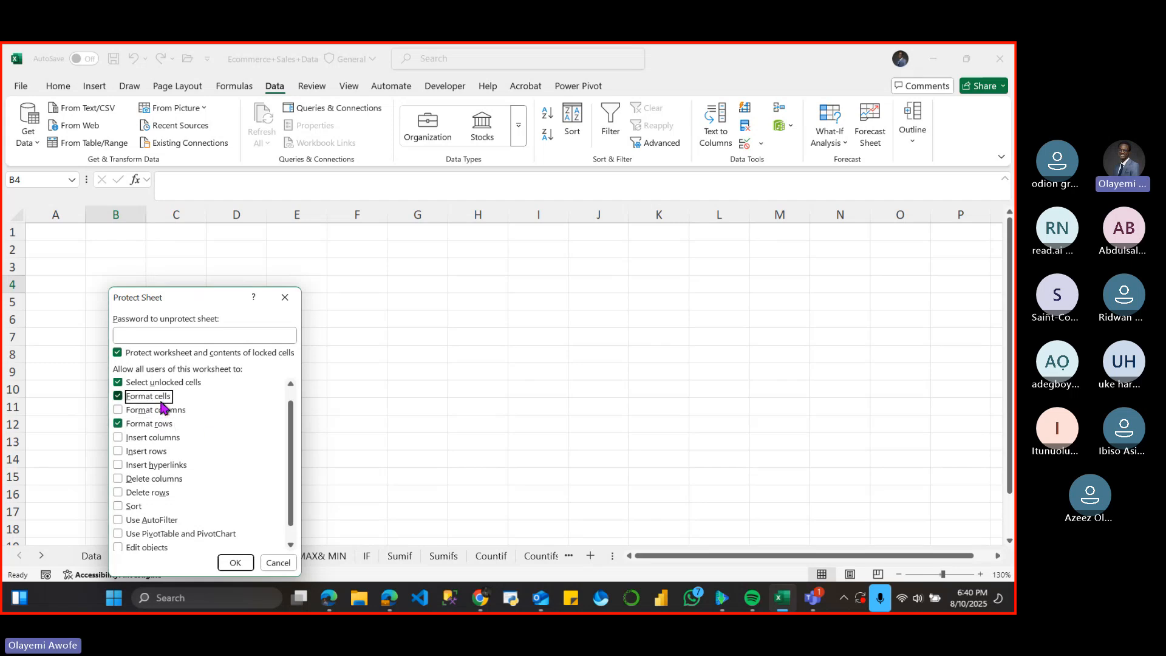
click(155, 410)
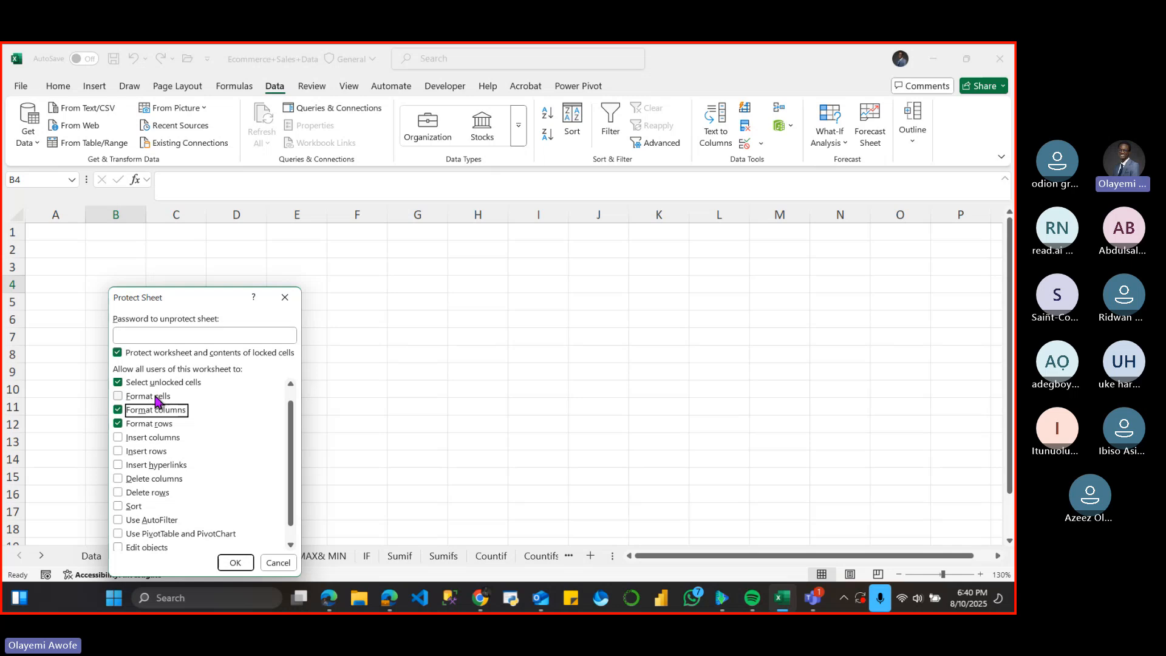
click(157, 401)
click(157, 441)
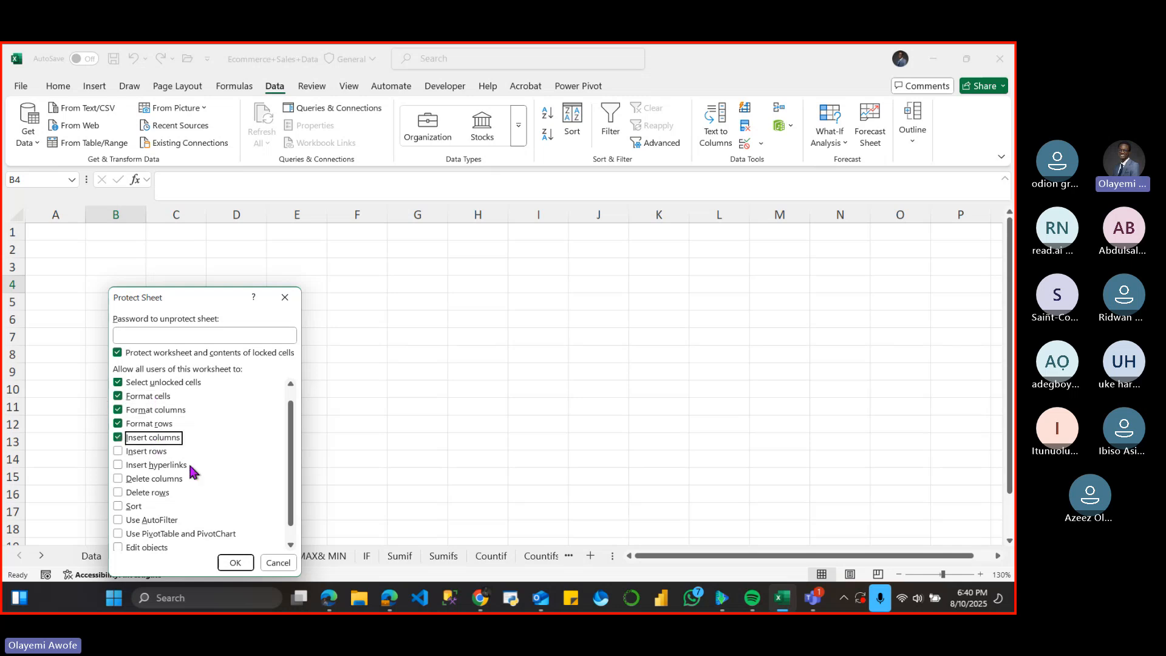
- Also allow inserting rows and editing objects, keep deleting columns disallowed, and apply the protection without a password
drag(294, 468, 291, 481)
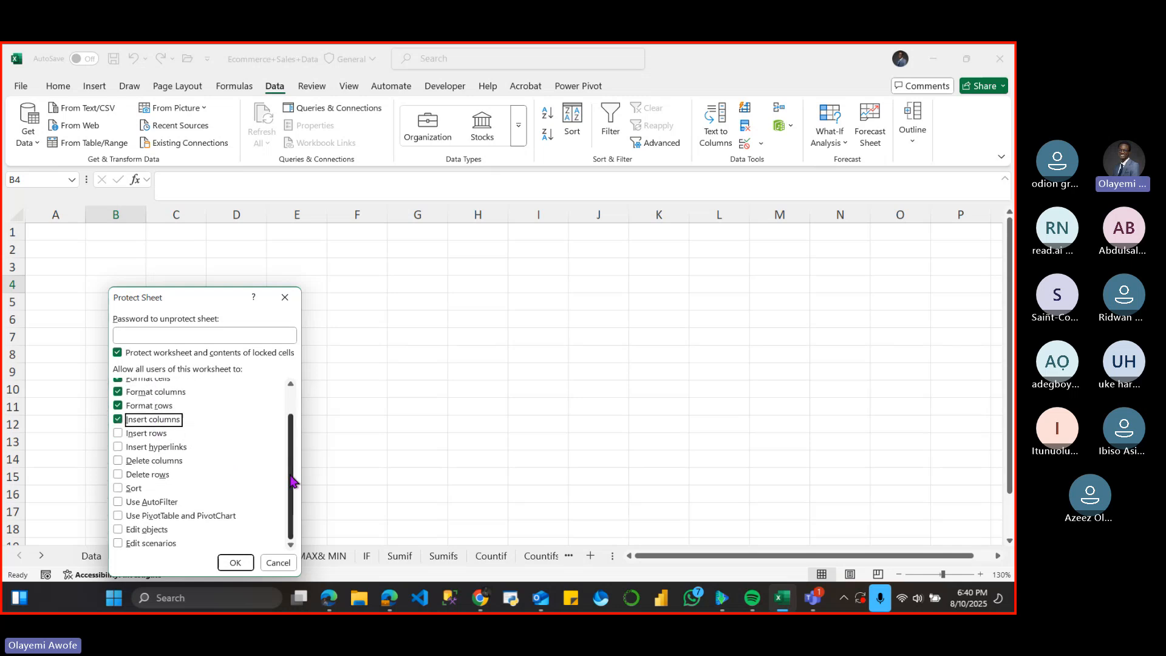
click(159, 463)
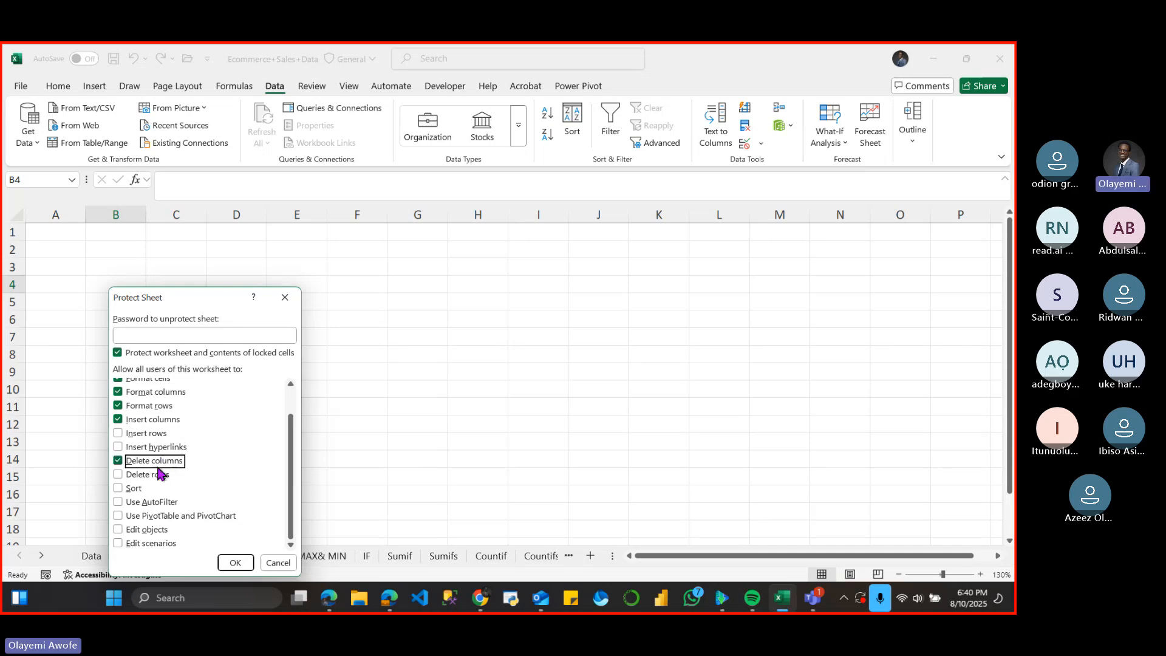
click(159, 463)
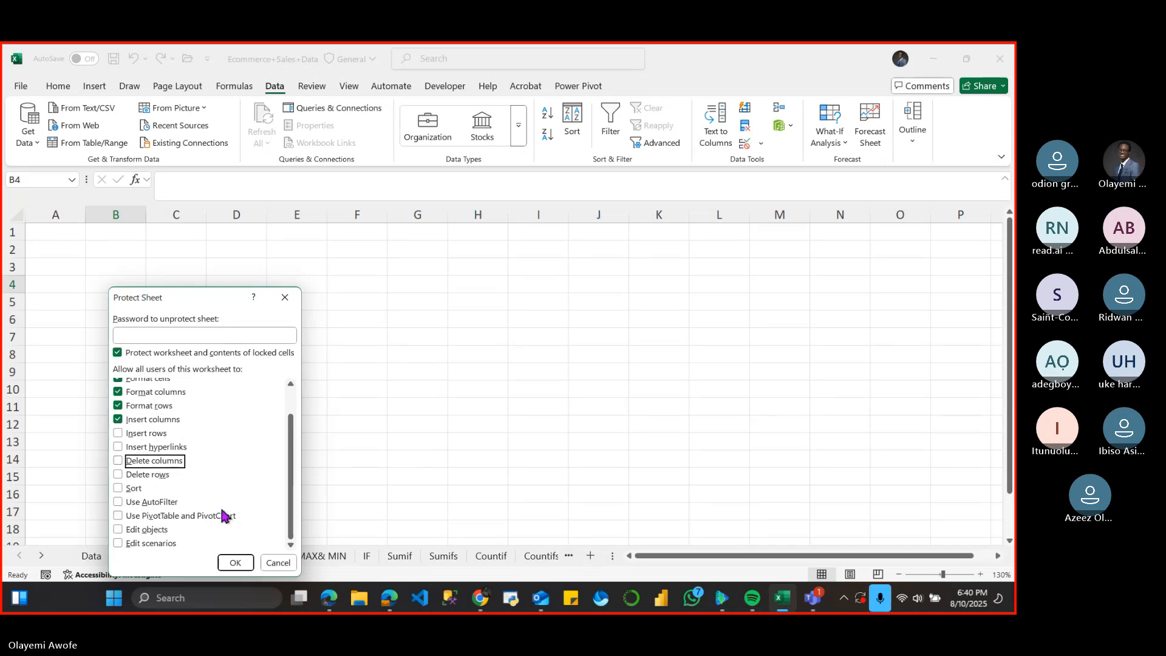
click(146, 434)
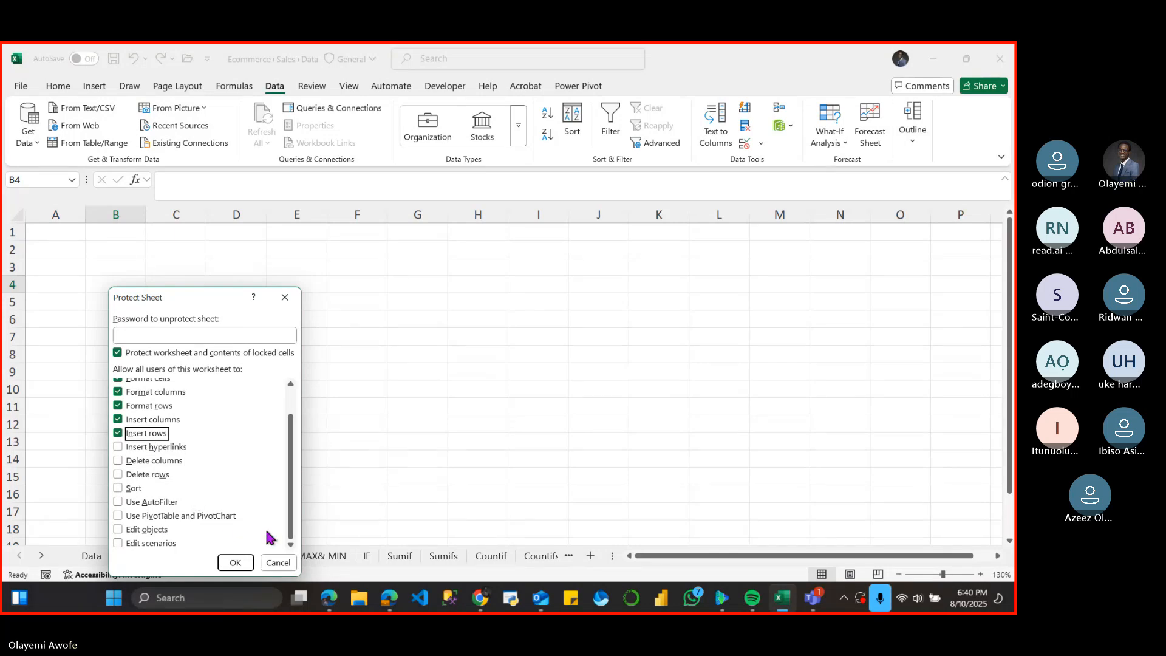
click(160, 532)
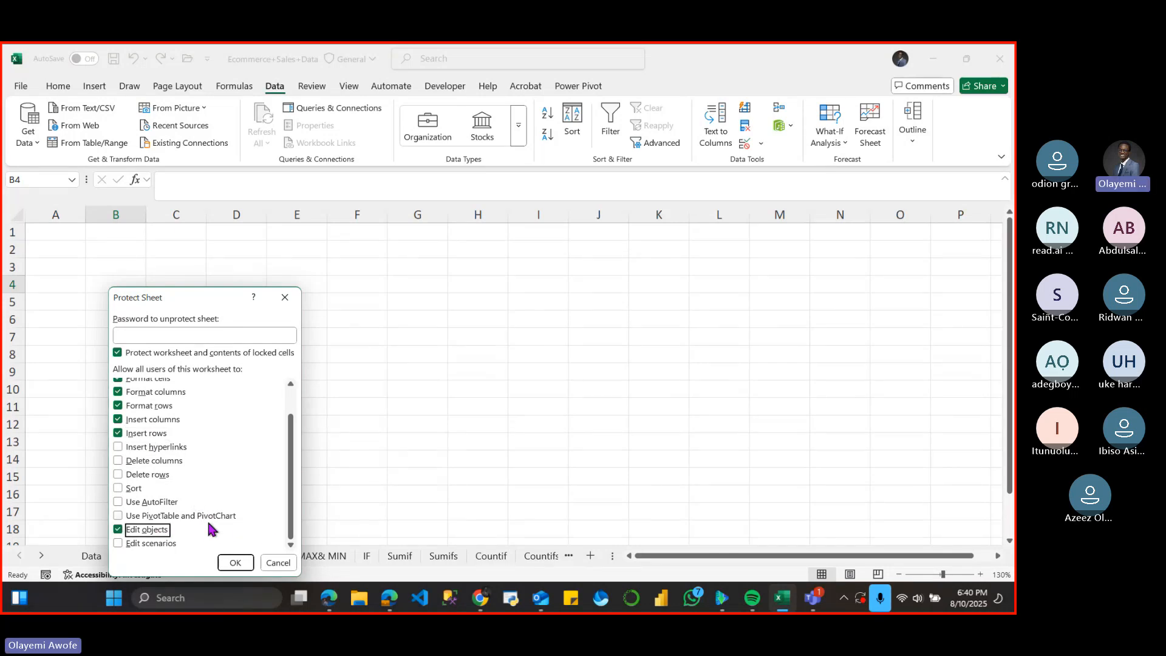
click(235, 563)
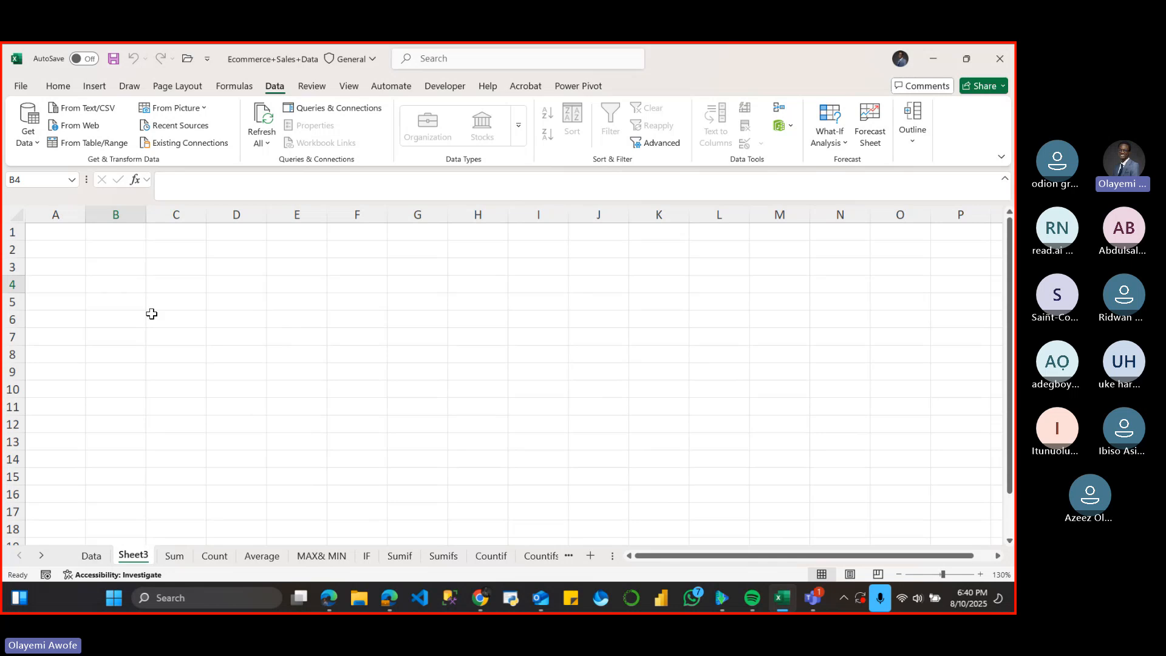
- Try to edit cell B5 on the protected Sheet3, dismiss the warning, and unprotect the sheet
click(120, 299)
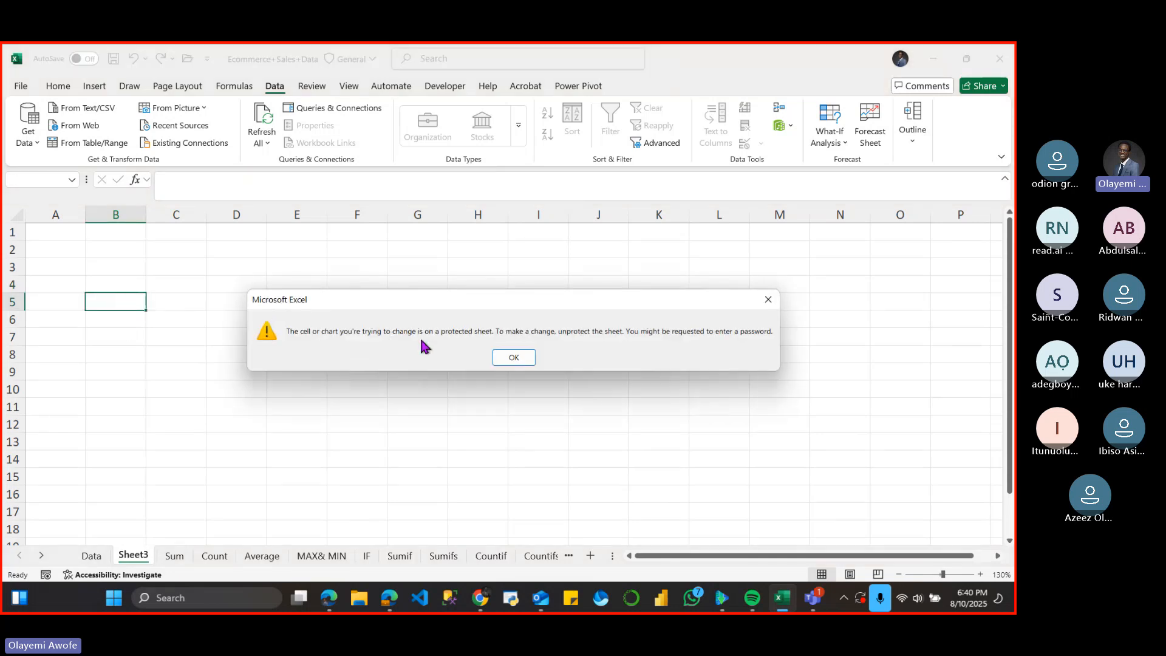
click(513, 358)
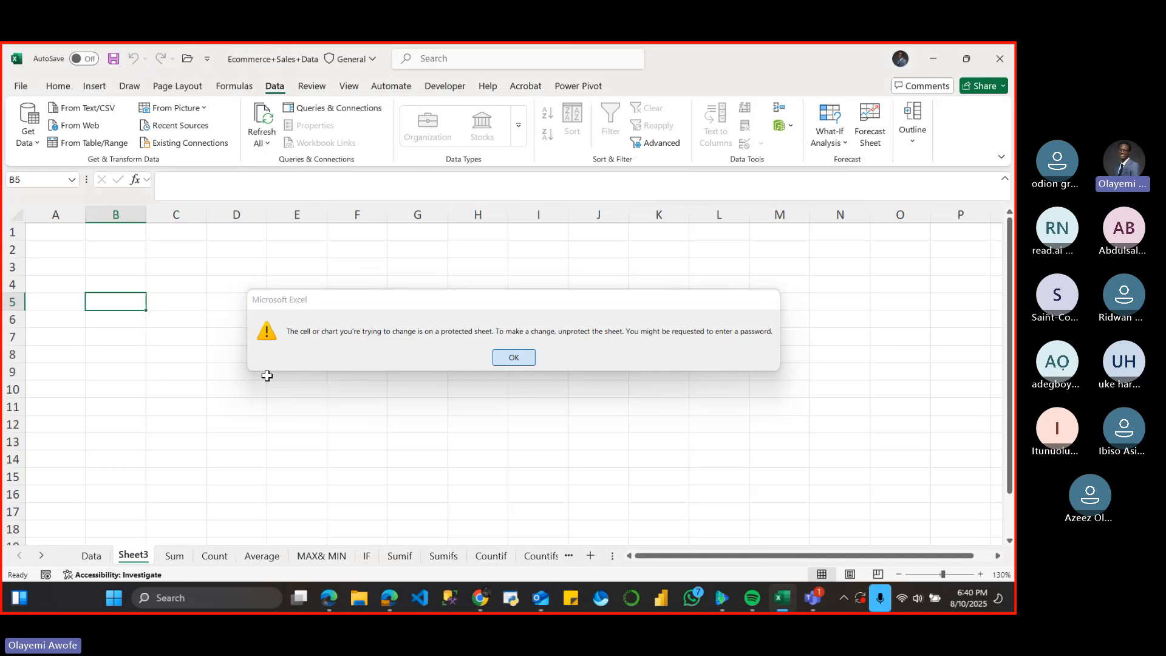
right_click(141, 564)
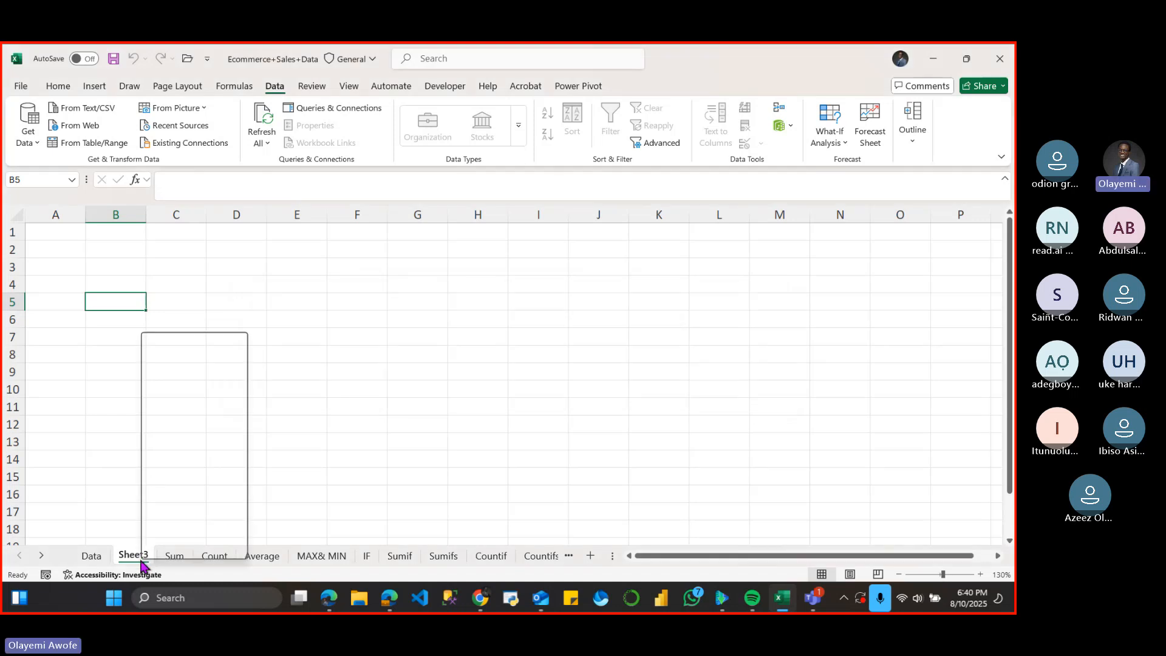
click(199, 445)
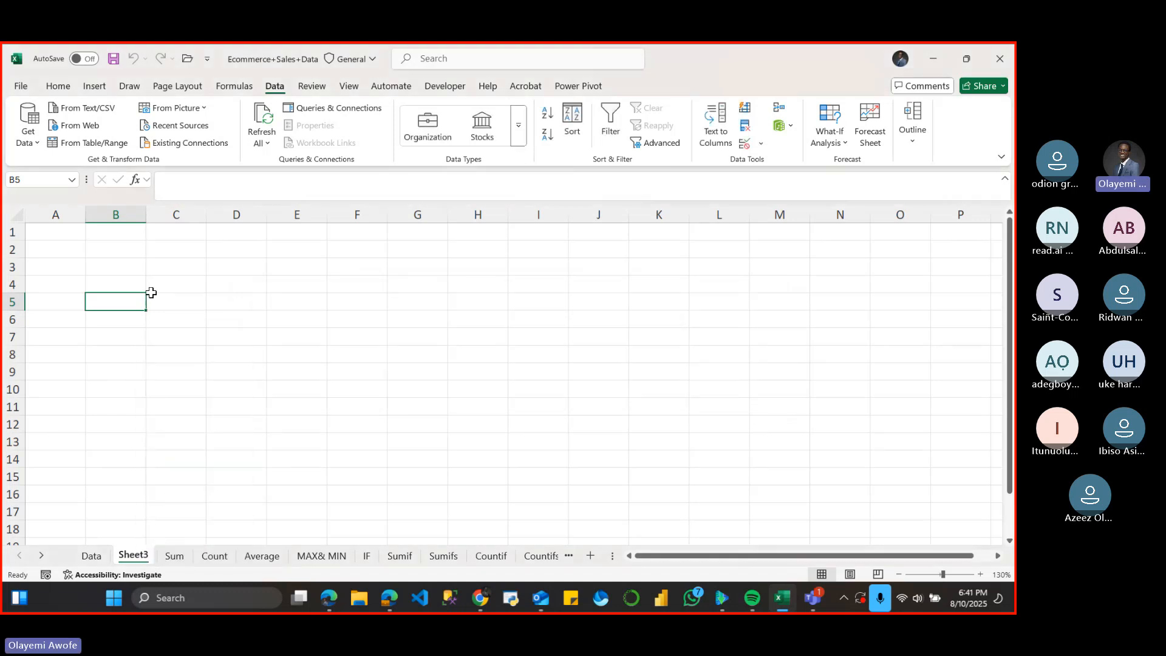
- Test the validation rule by trying to enter "ye" in cell B5, then cancel the entry
text(ye)
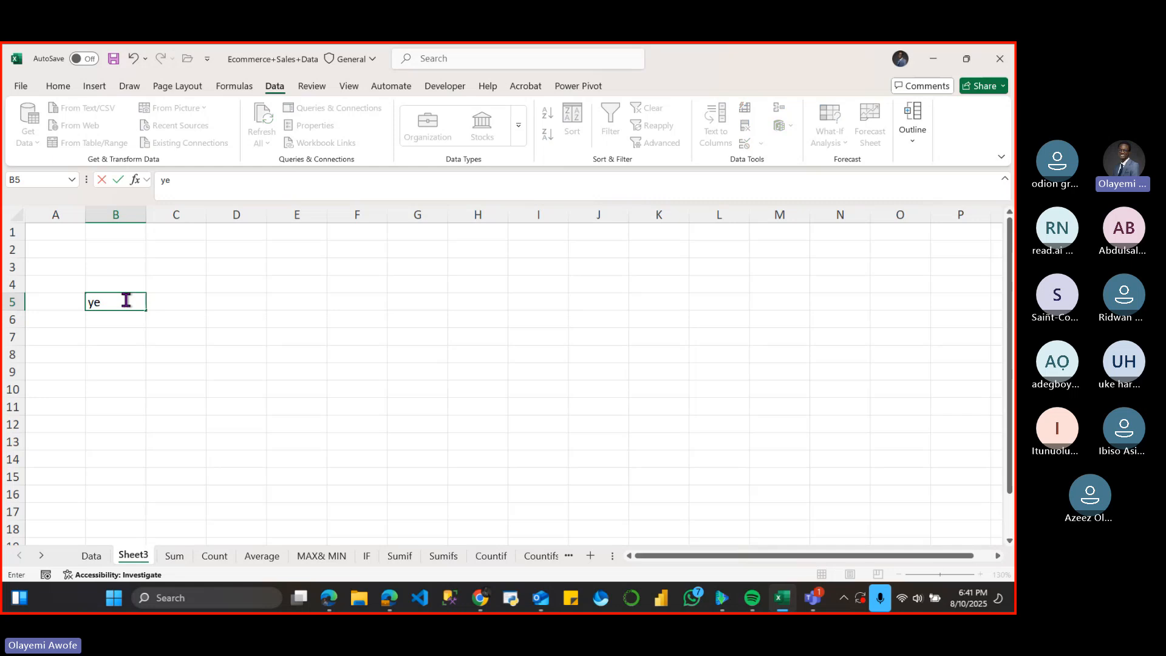
key(Return)
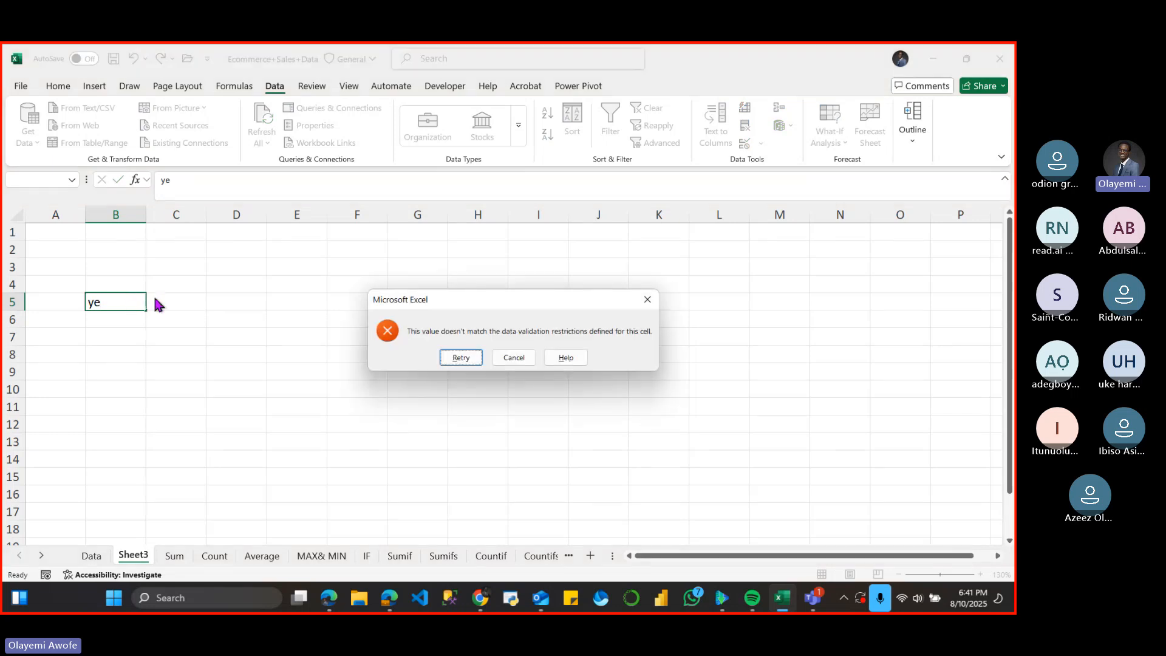
click(649, 299)
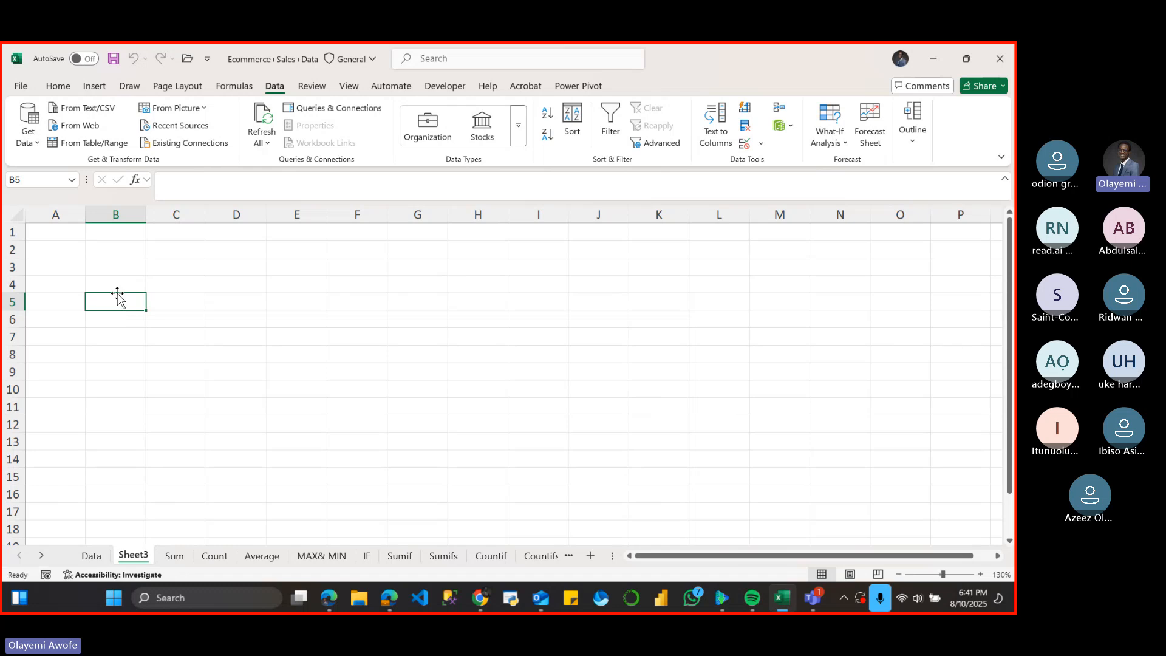
- Enter 16666 in cell E5, outside the validated range
click(130, 350)
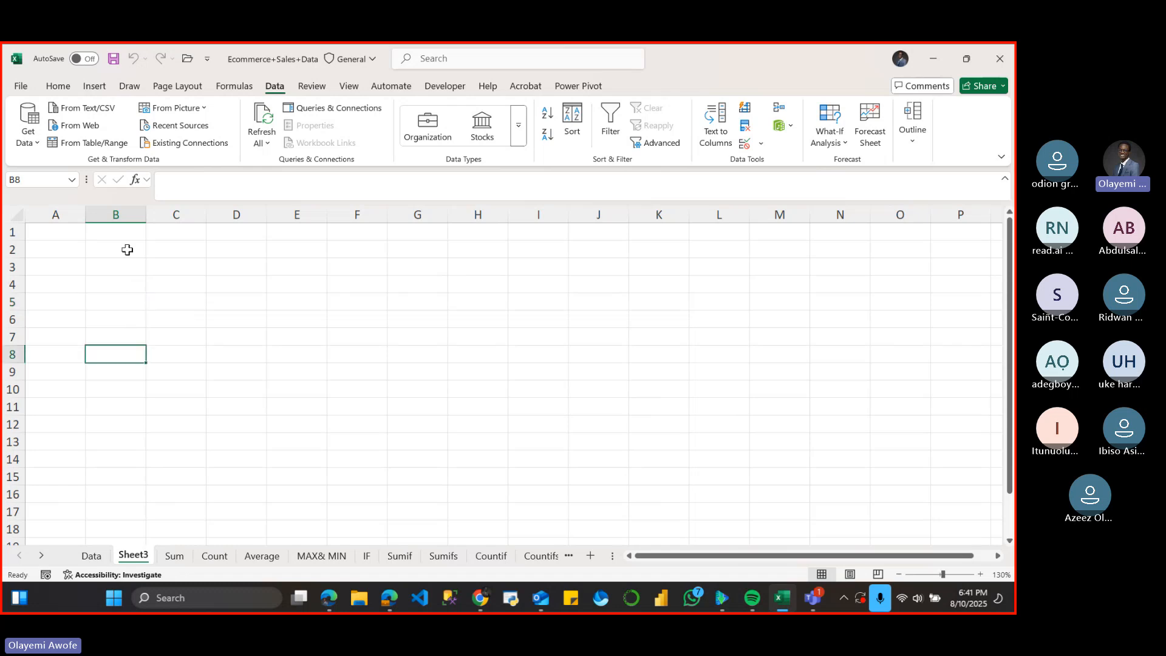
click(292, 306)
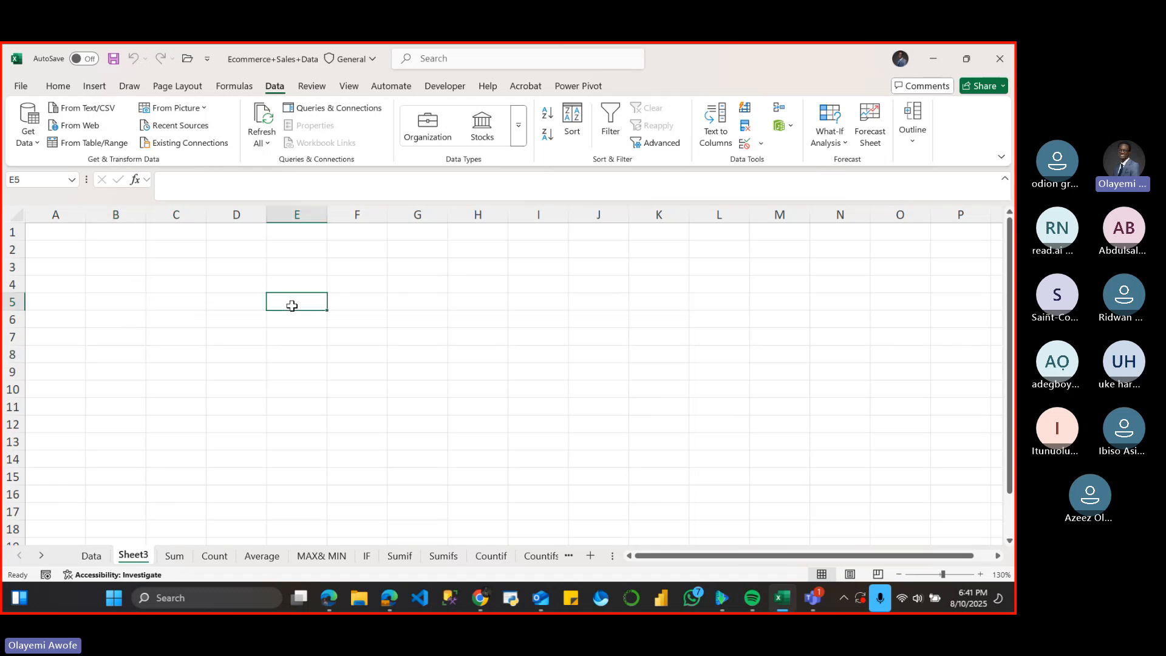
text(1)
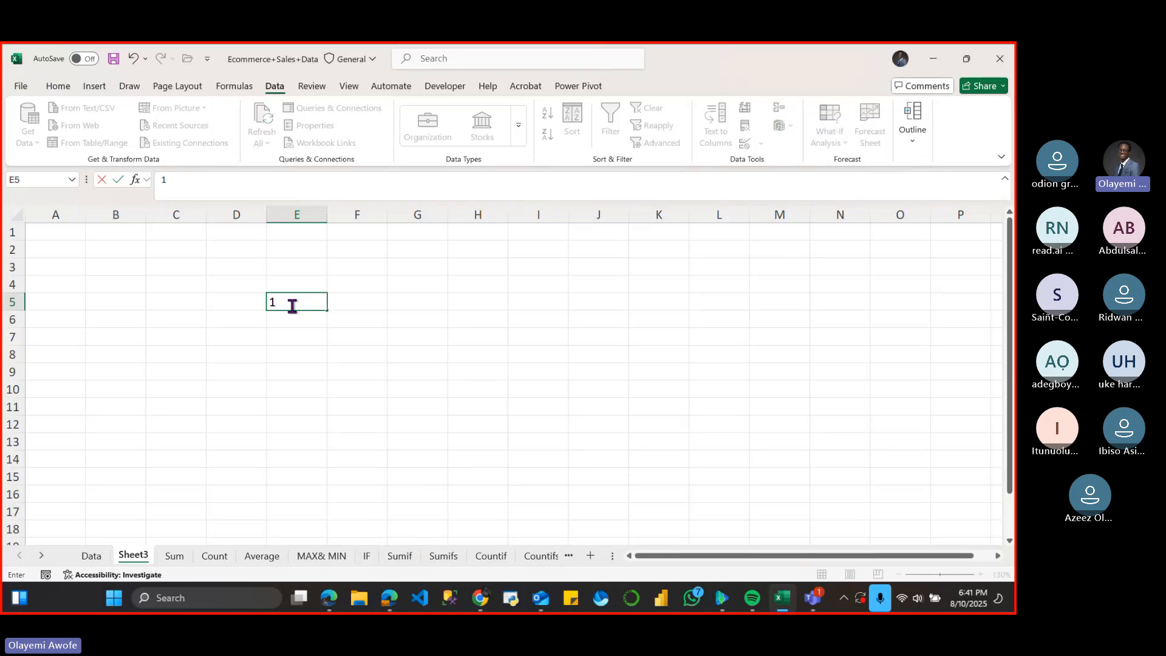
text(6666)
key(Return)
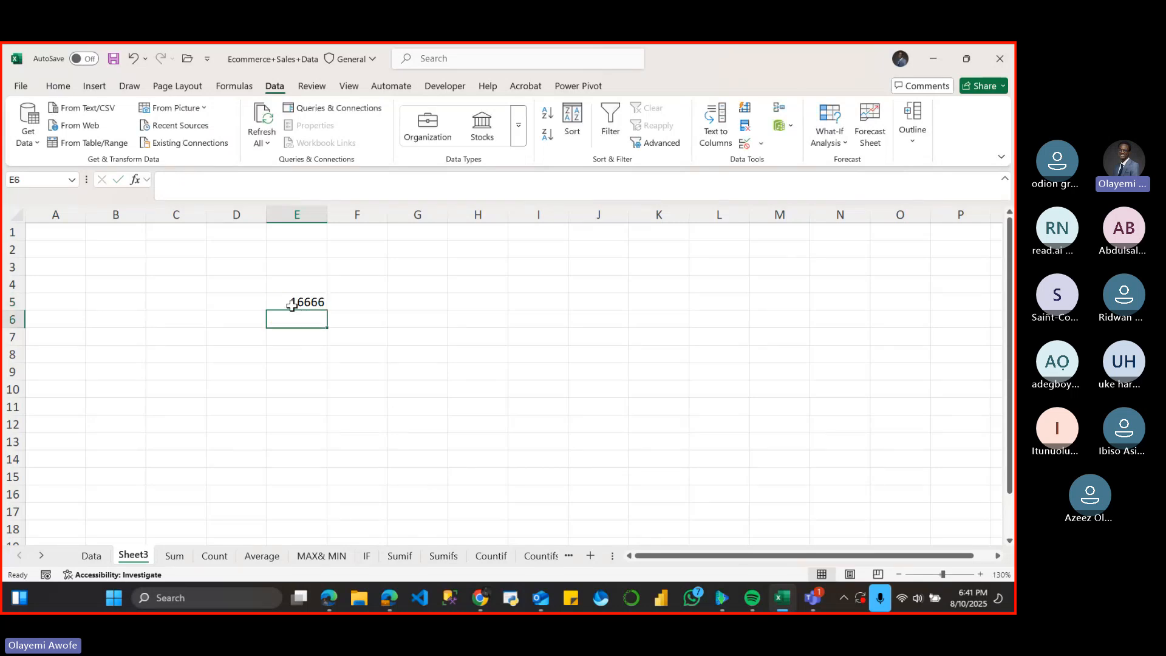
- Test the validation rule by trying to enter 16666 in cell B5, then cancel the entry
click(129, 314)
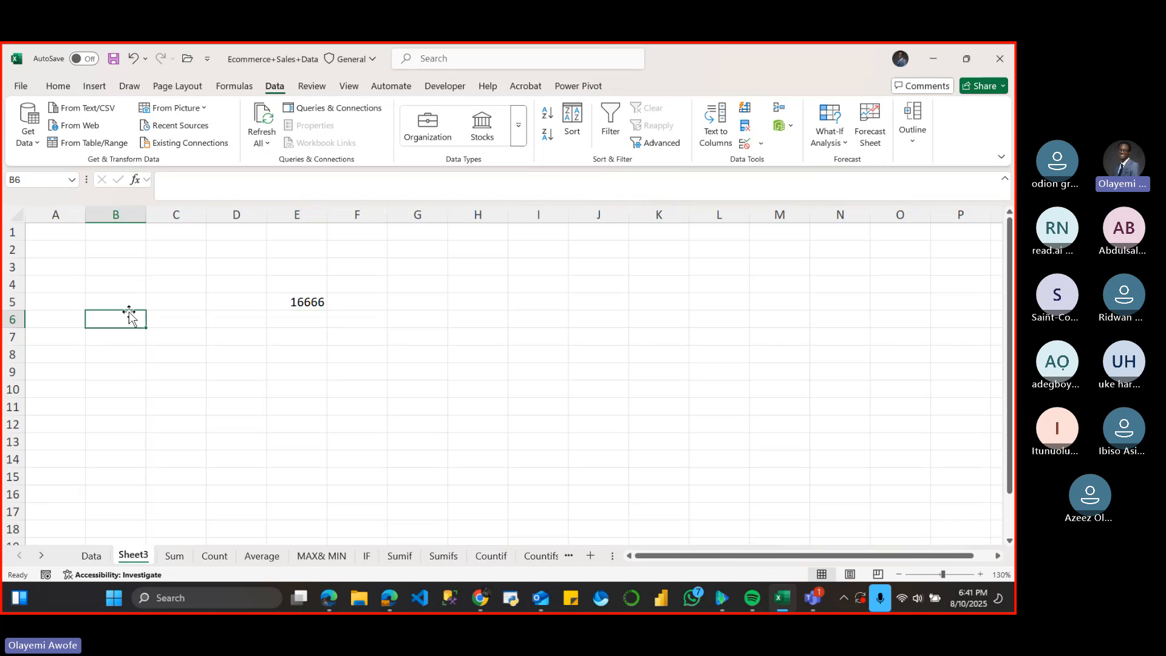
click(131, 306)
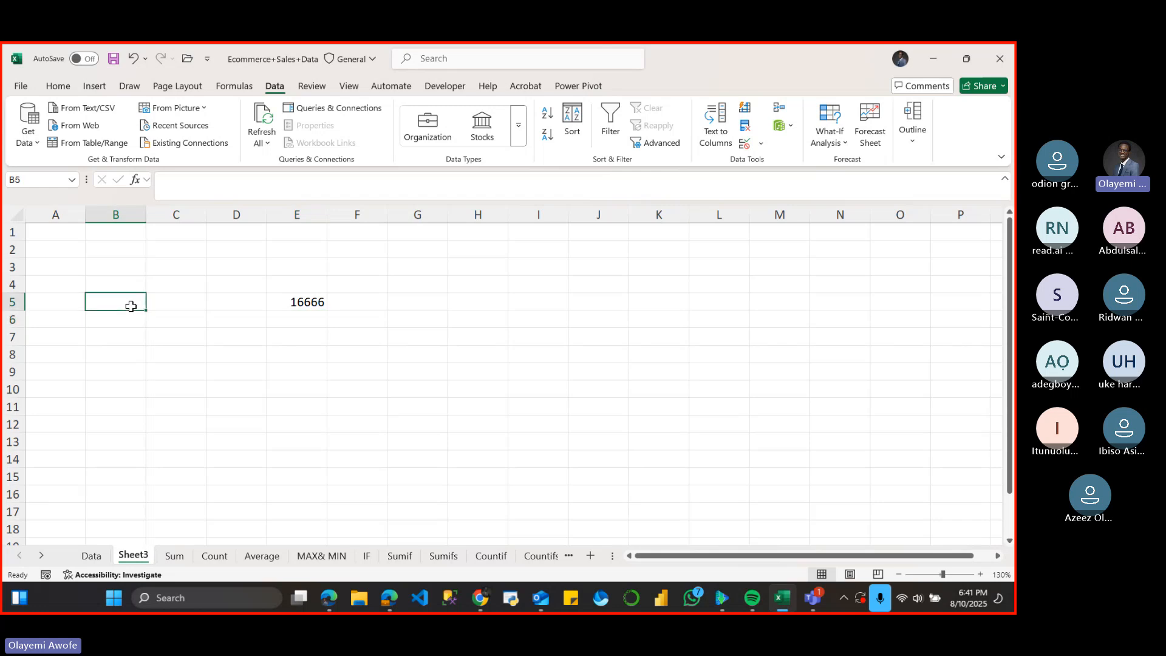
text(100)
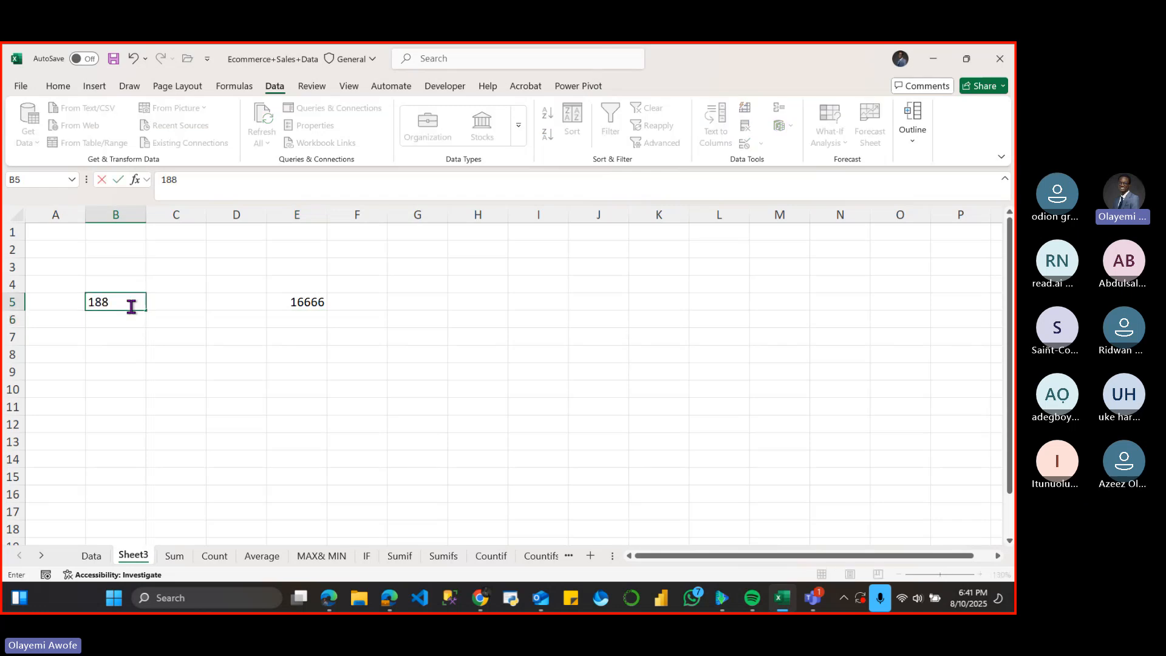
key(BackSpace)
key(BackSpace)
text(6666)
key(Return)
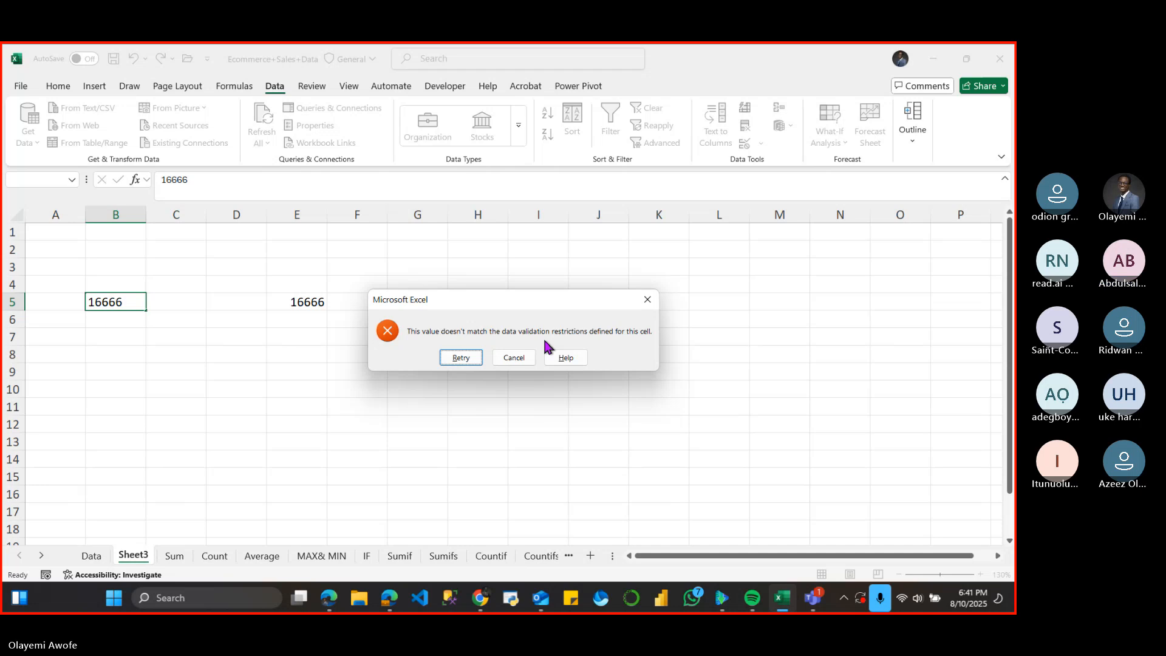
click(649, 303)
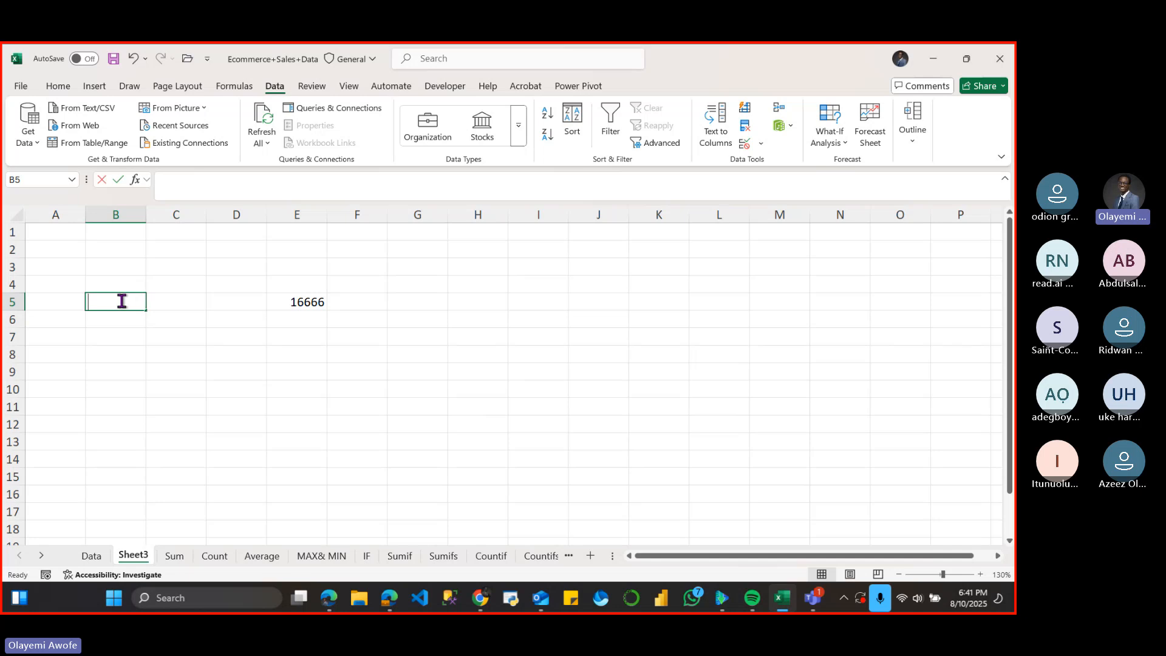
- Try to enter a first name as text in validated cell B5, then cancel the entry
text(Yemi)
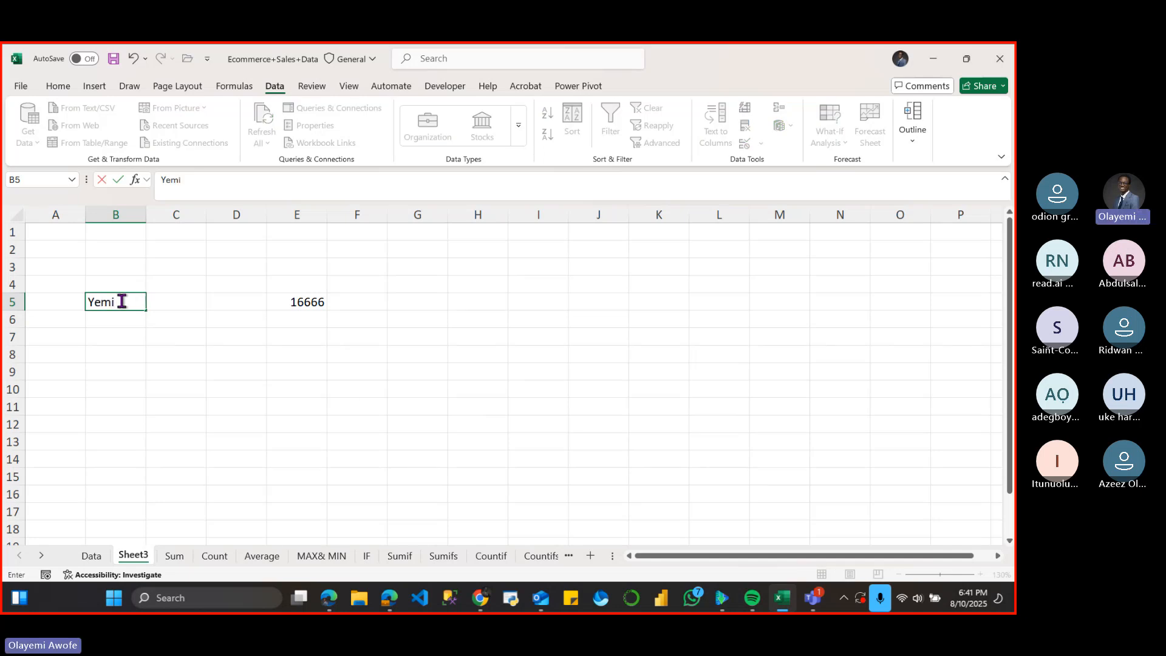
key(Return)
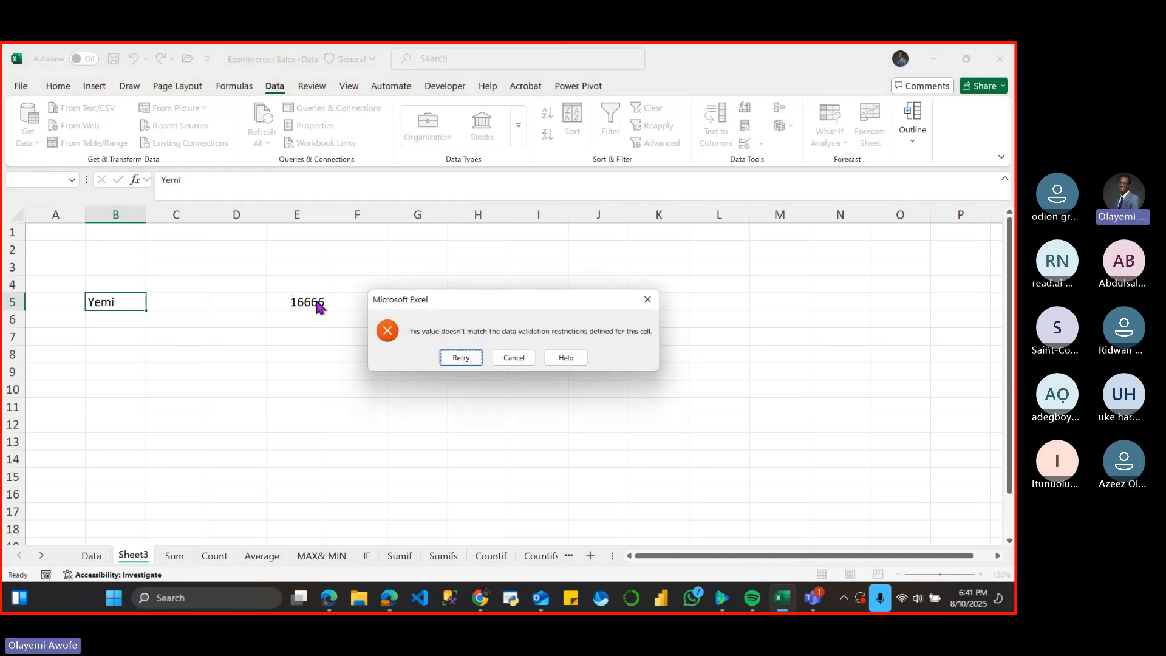
click(648, 299)
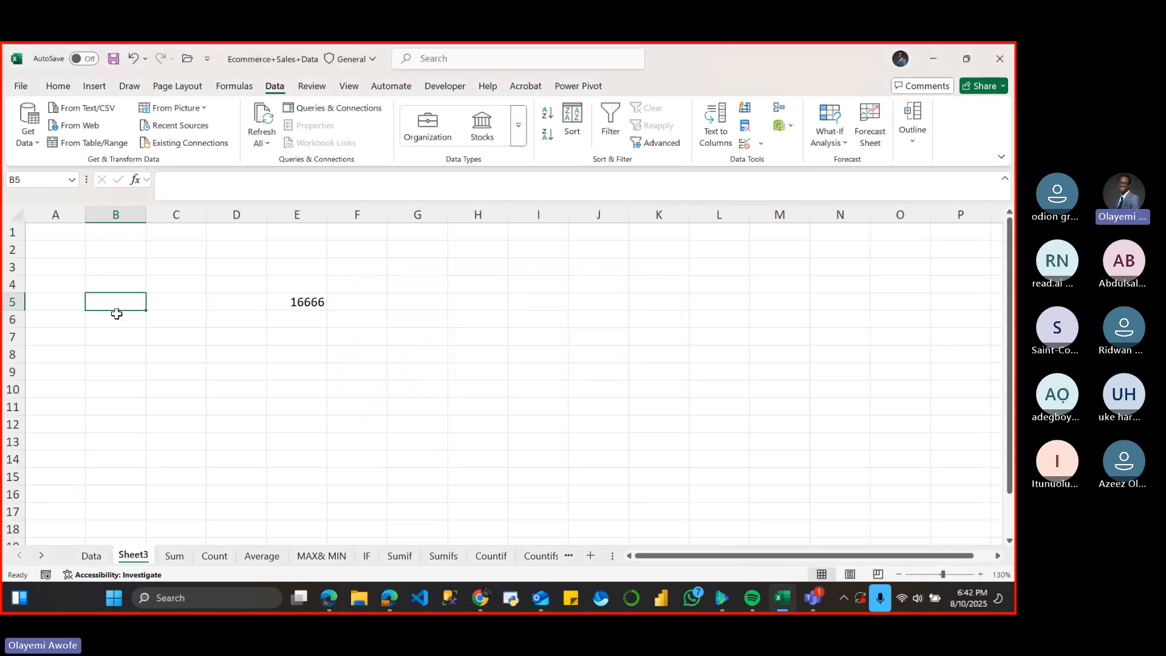
- Enter the values 100, 1, 2 and 4 down cells B5 to B8
text(100)
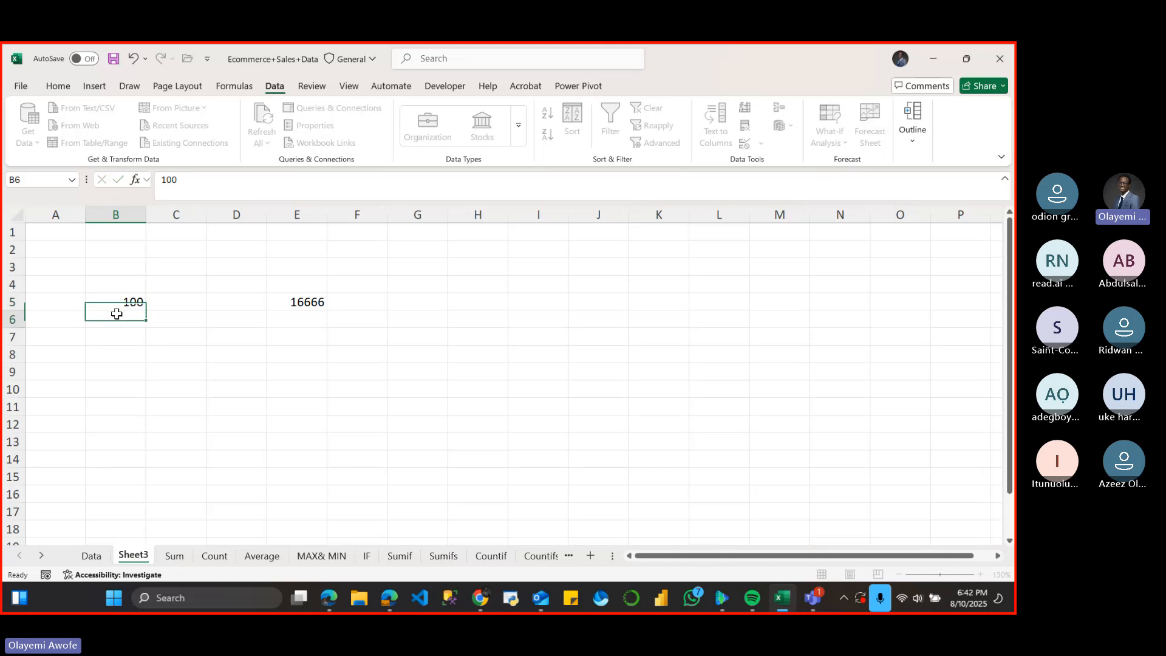
key(Return)
click(137, 304)
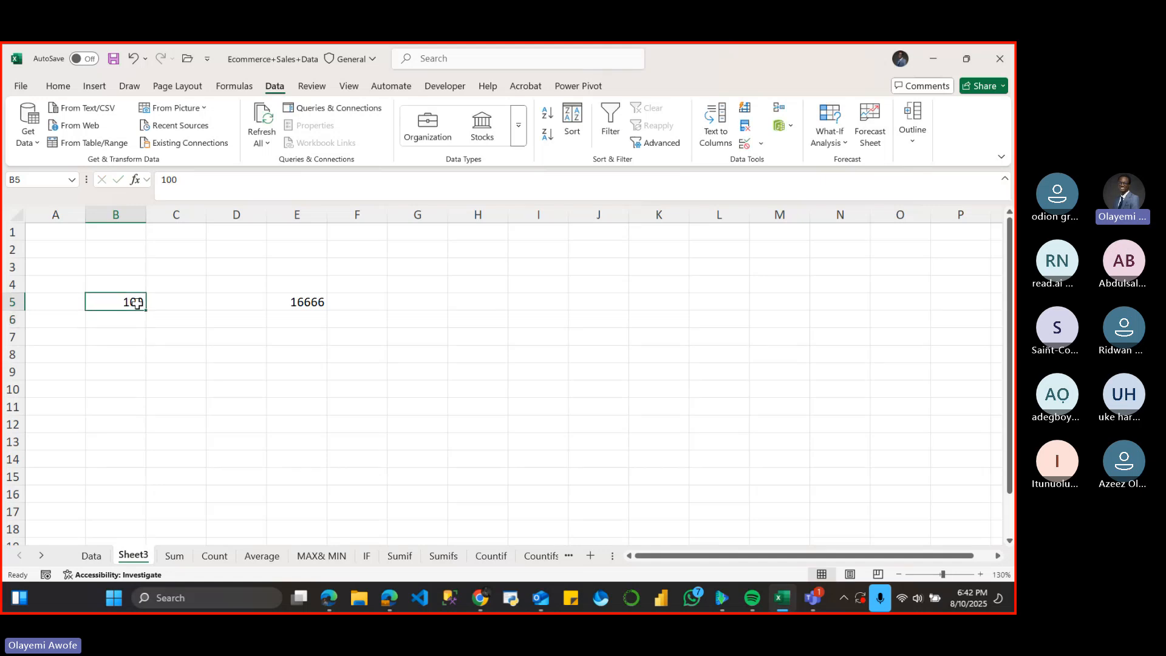
click(128, 323)
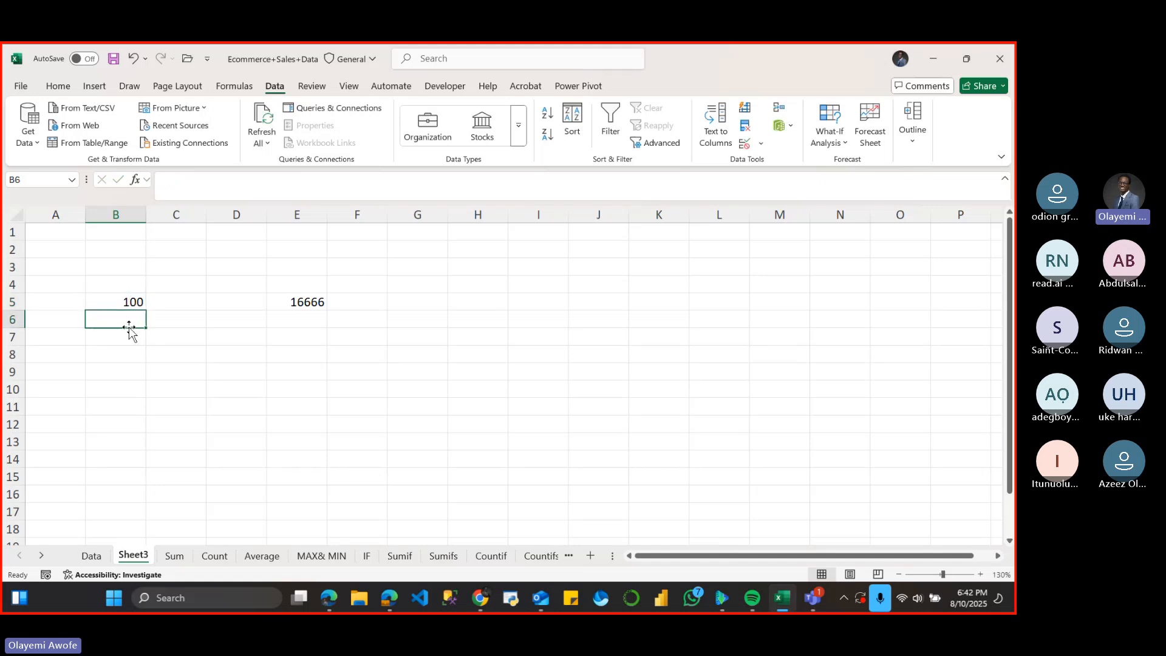
text(1)
key(Return)
text(2)
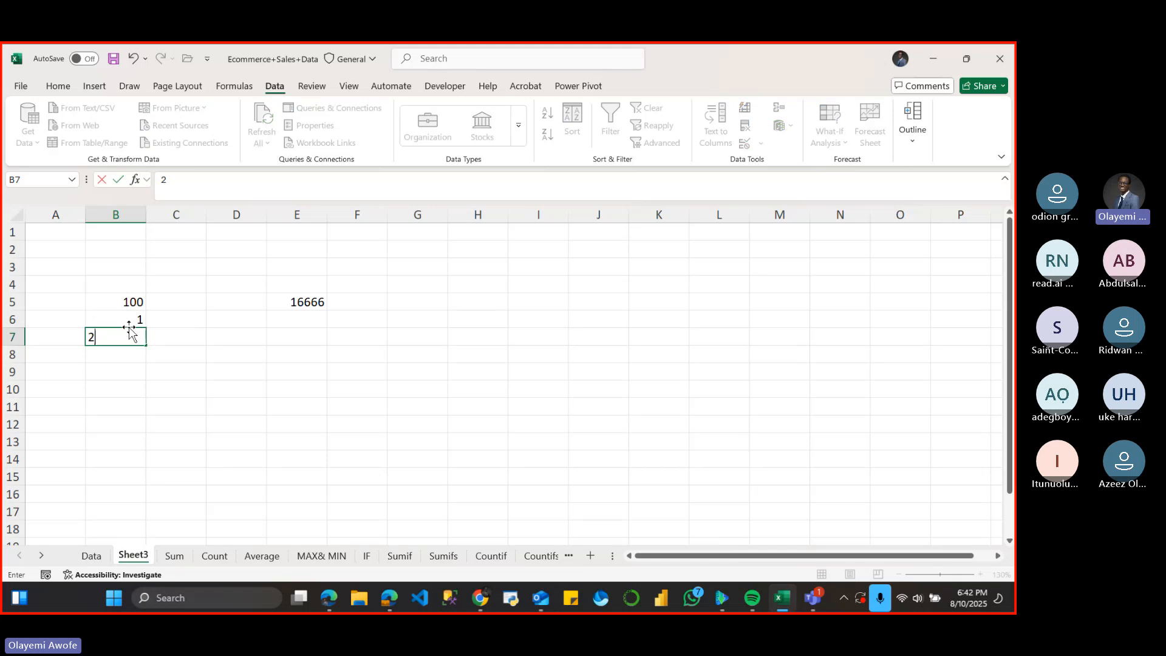
key(Return)
text(4)
key(Return)
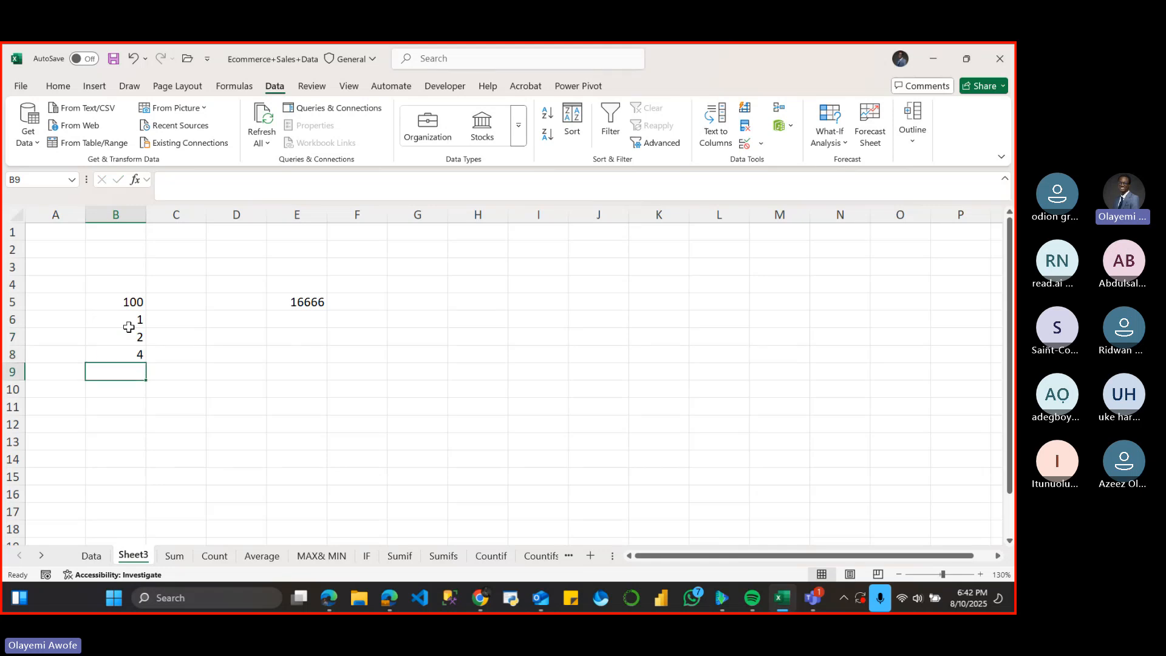
- Try to enter 101 in cell B9, retry the same value once, then cancel the entry
text(101)
key(Return)
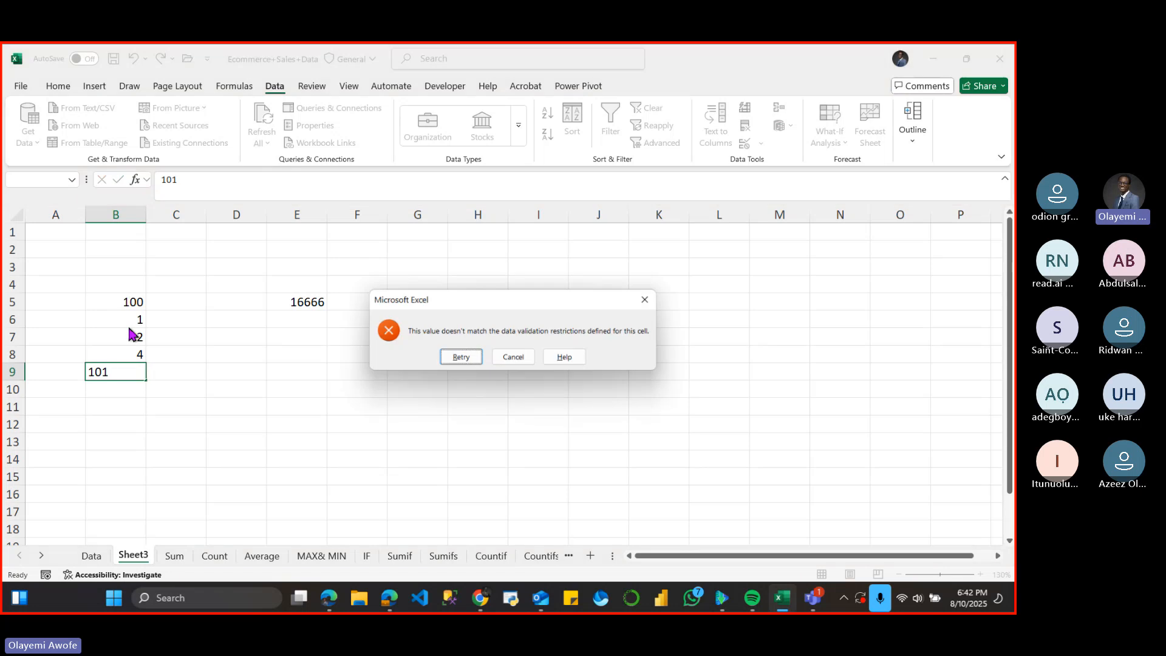
click(461, 358)
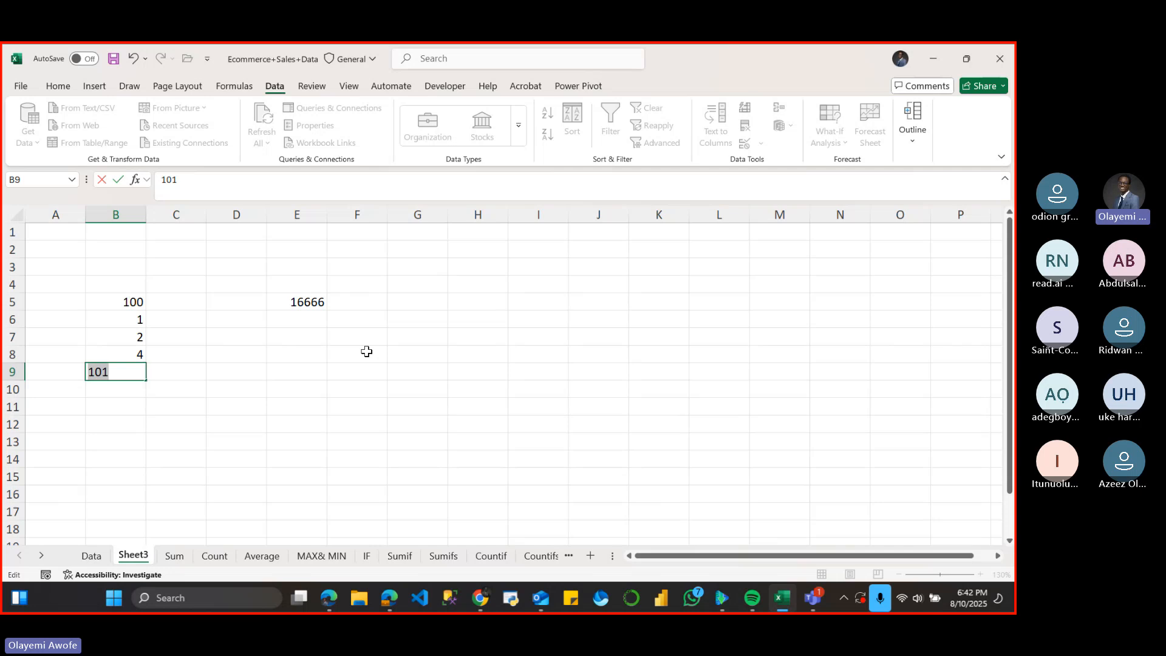
key(BackSpace)
text(101)
key(Return)
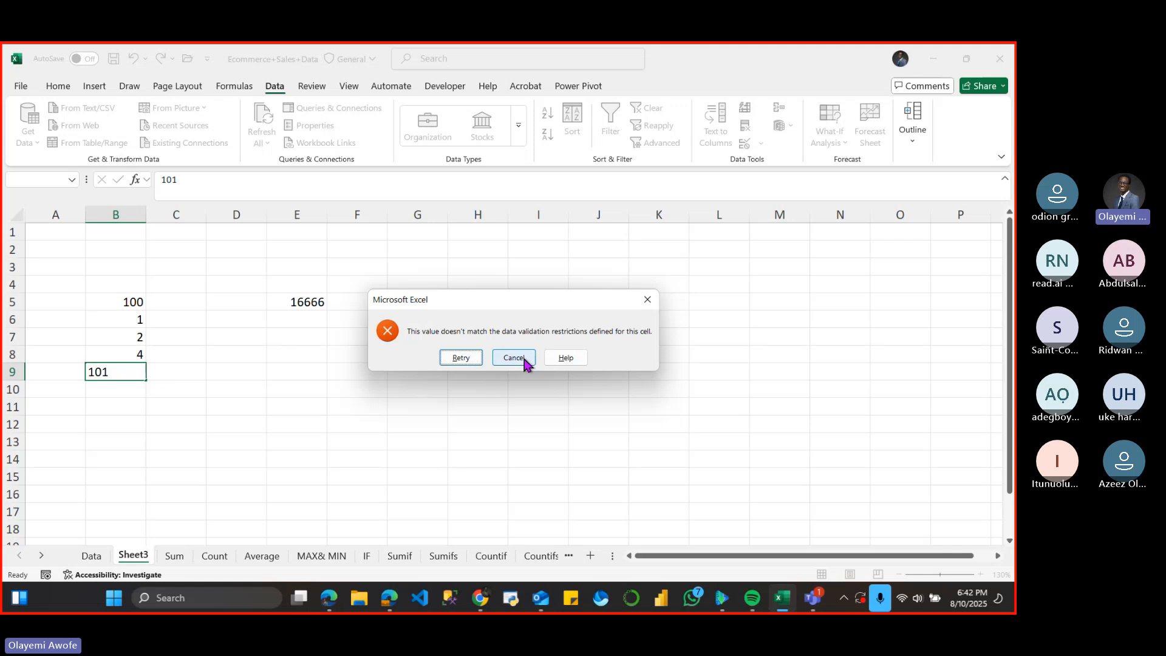
click(523, 357)
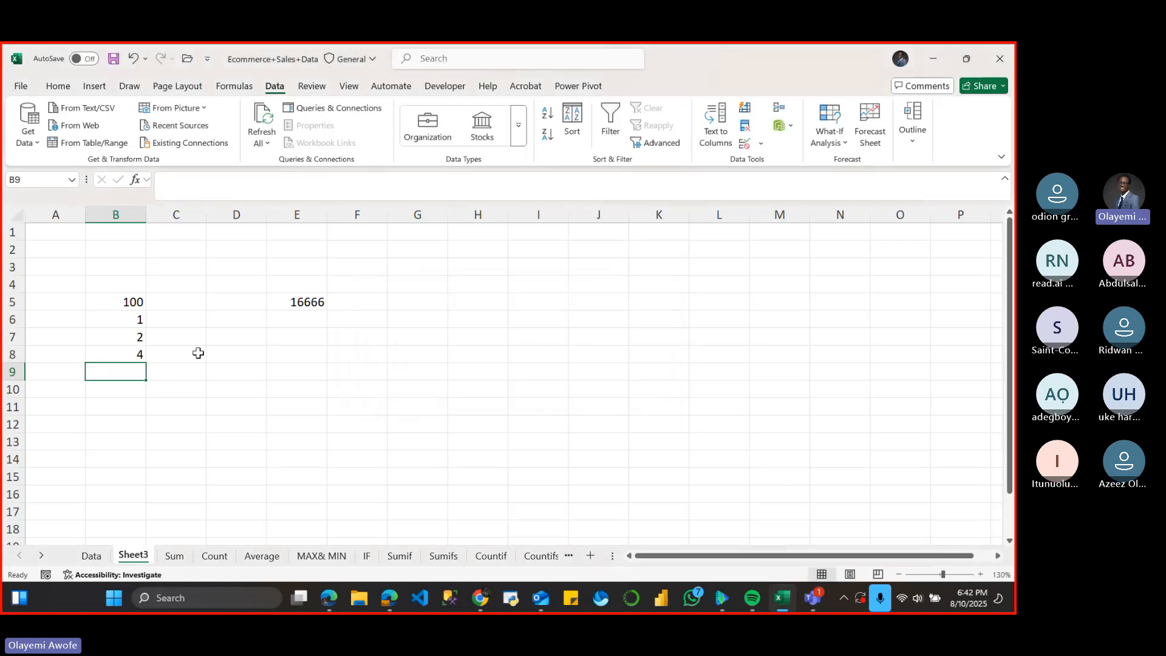
- Undo the test entries in cells B5 to B8 and in cell E5
click(137, 303)
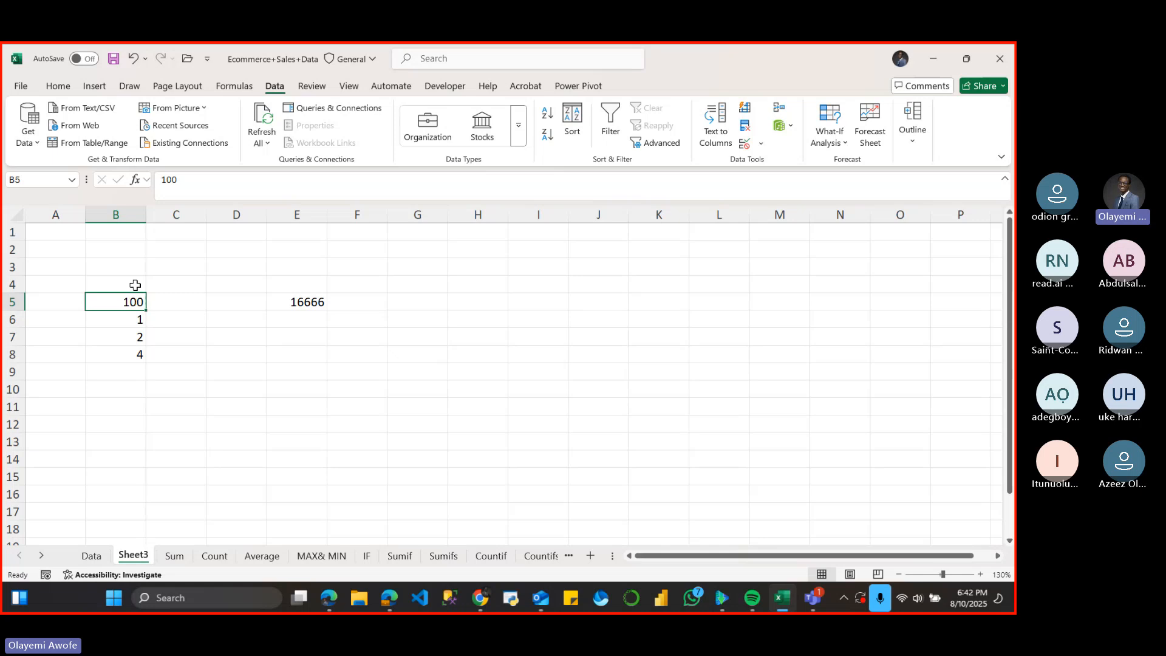
click(134, 285)
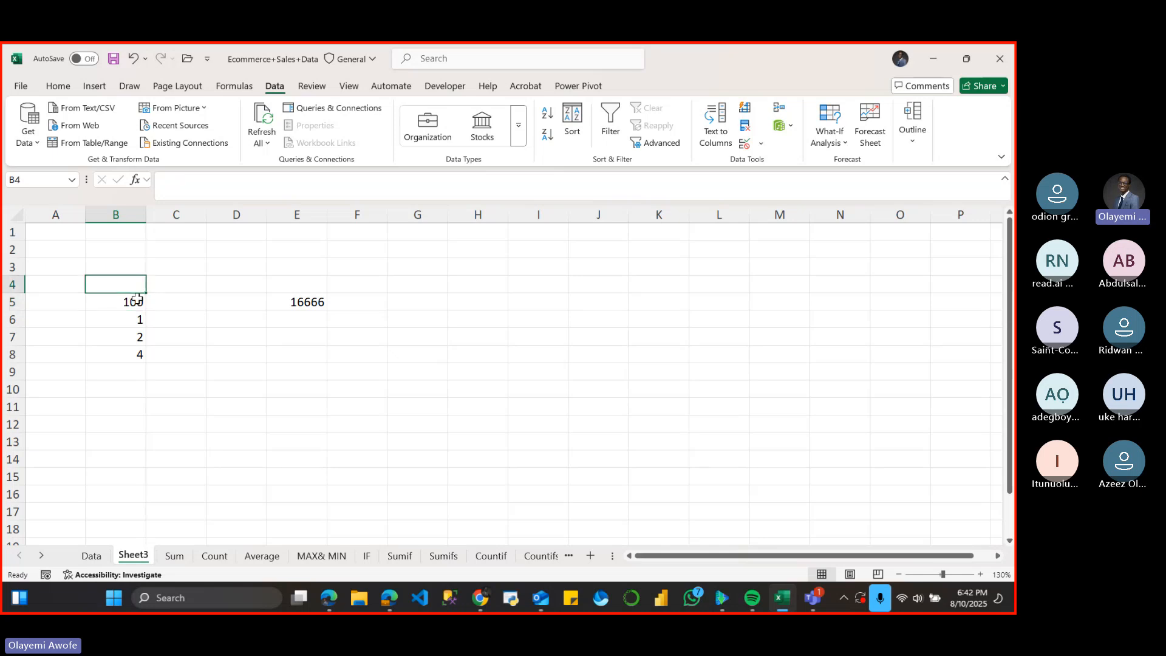
click(137, 300)
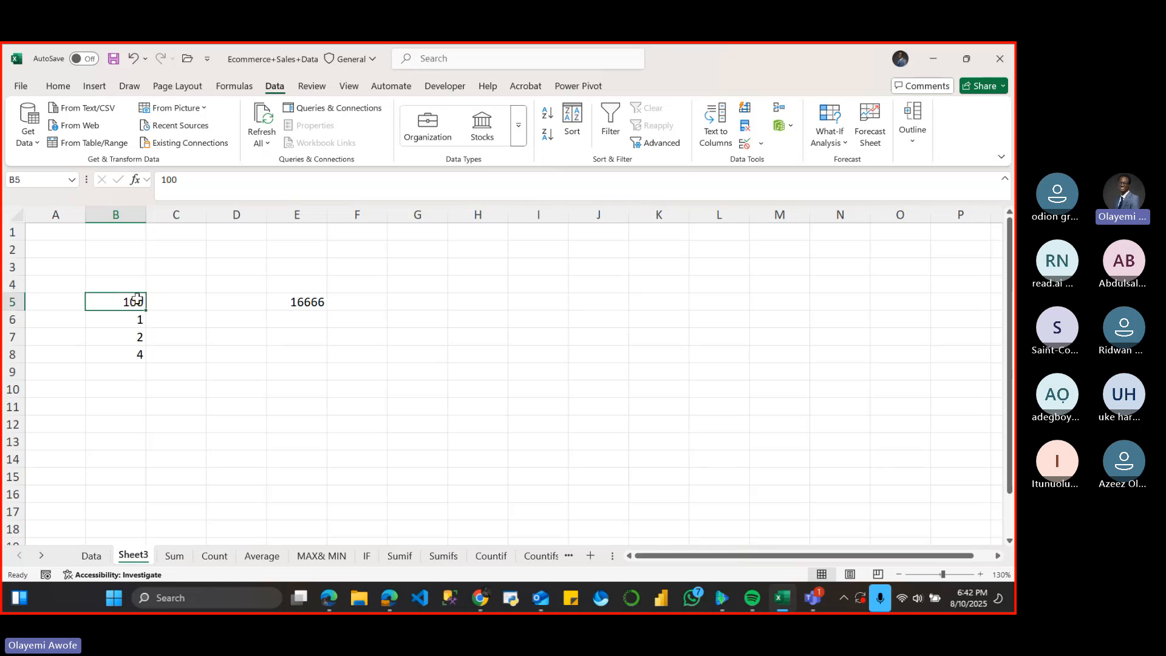
key(ctrl+z)
key(ctrl+z)
key(ctrl+z)
key(ctrl+z)
key(ctrl+z)
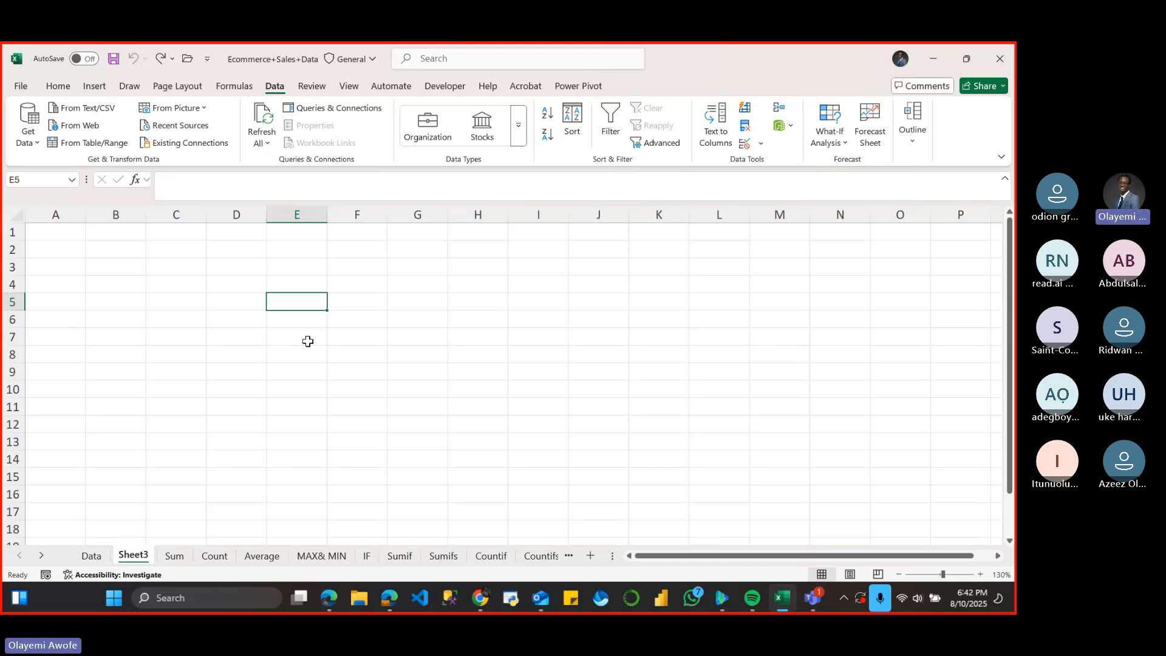
- Open the data validation settings of cell B5 and give its input message the title "Validation"
key(Left)
key(Left)
key(Left)
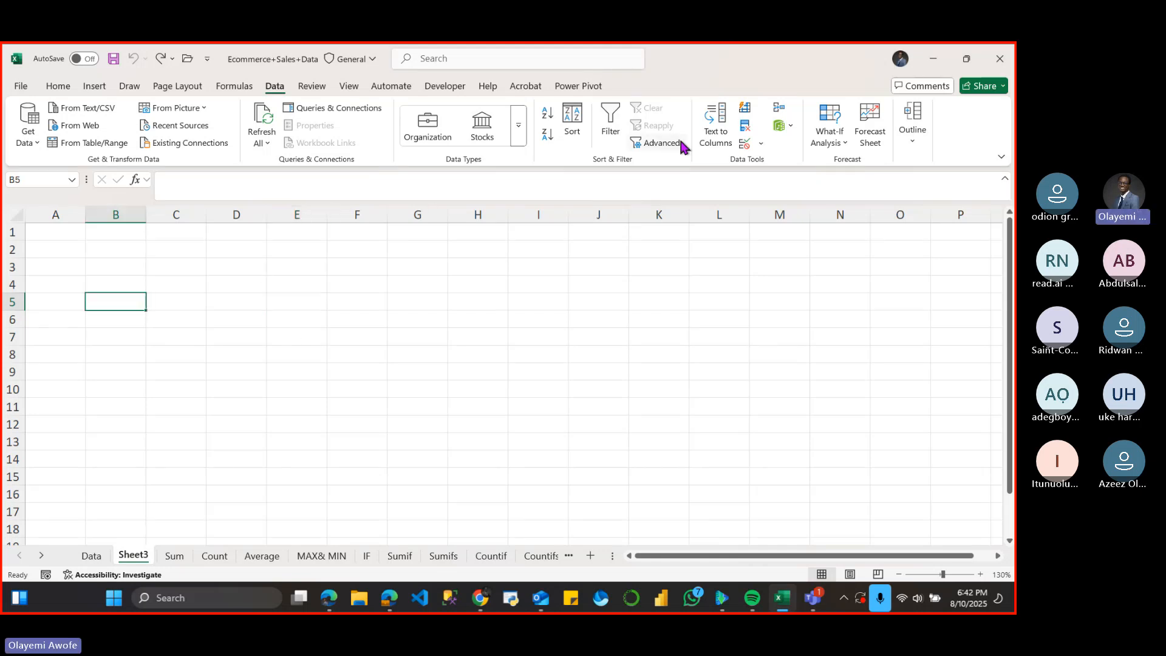
click(762, 146)
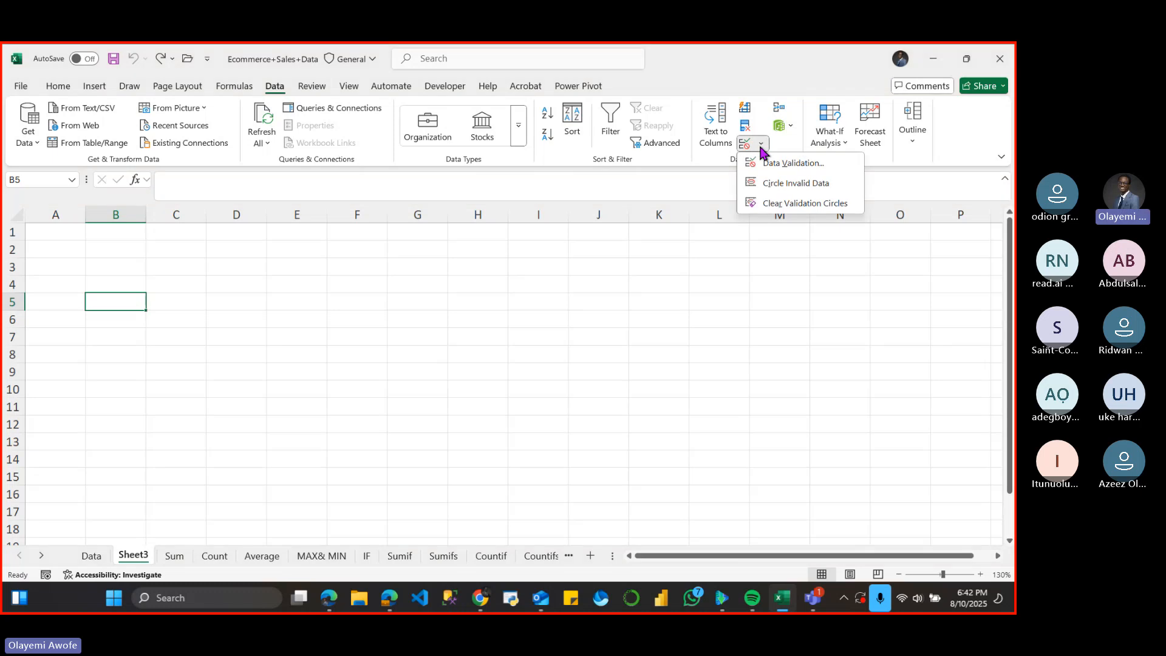
click(769, 161)
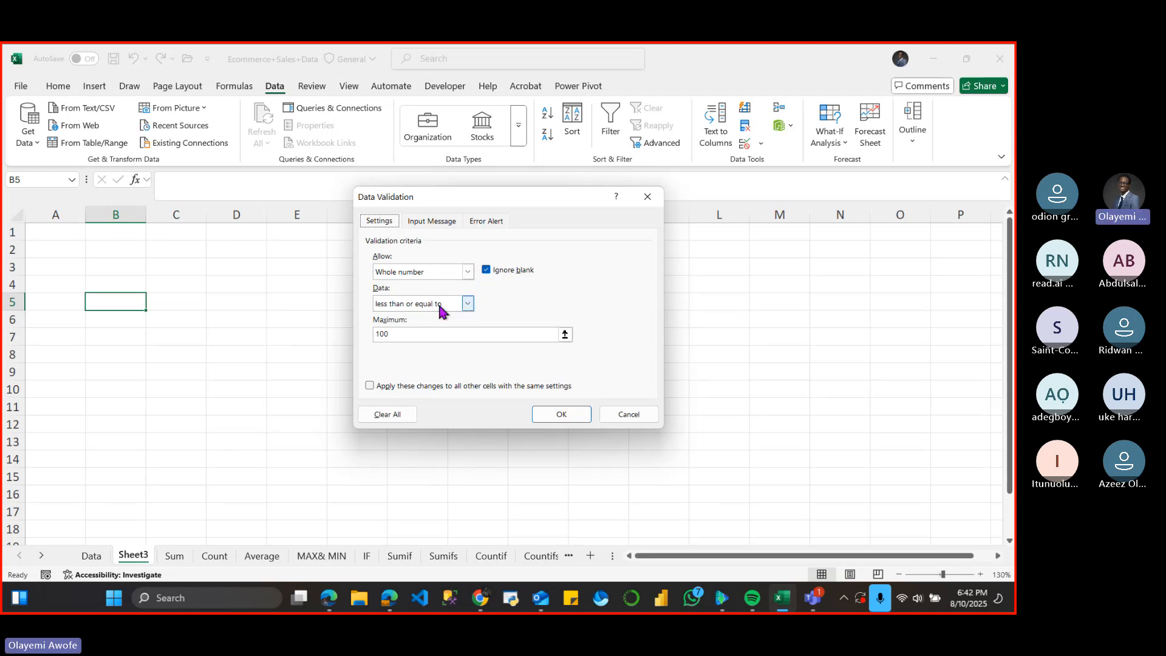
click(434, 222)
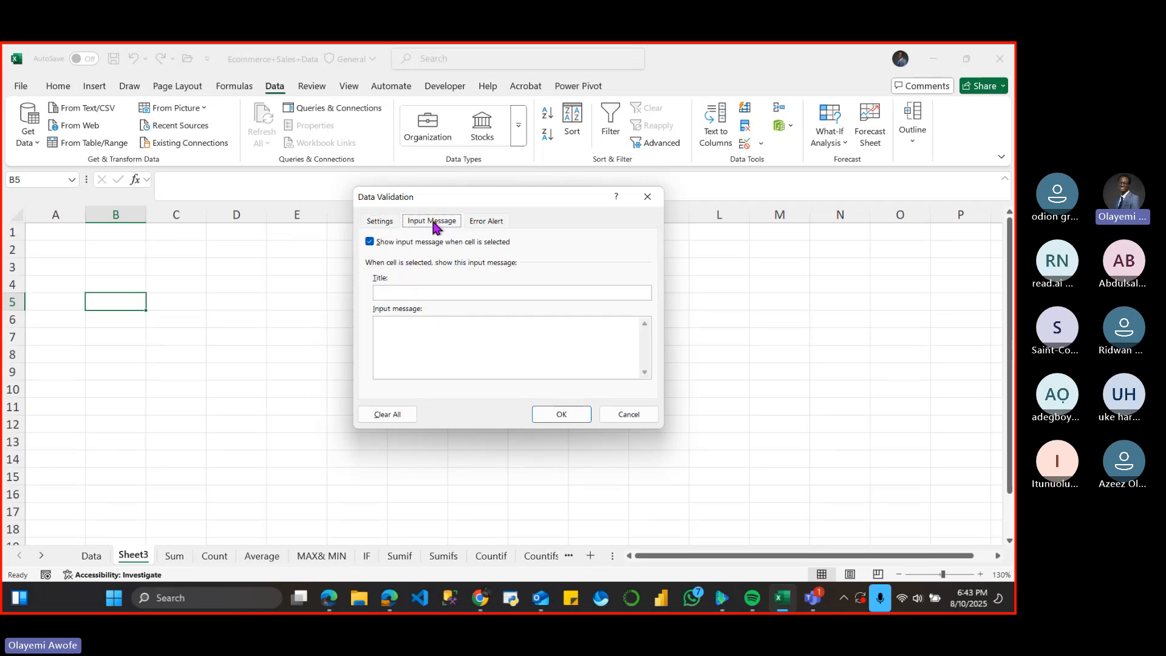
click(435, 294)
text(Validati)
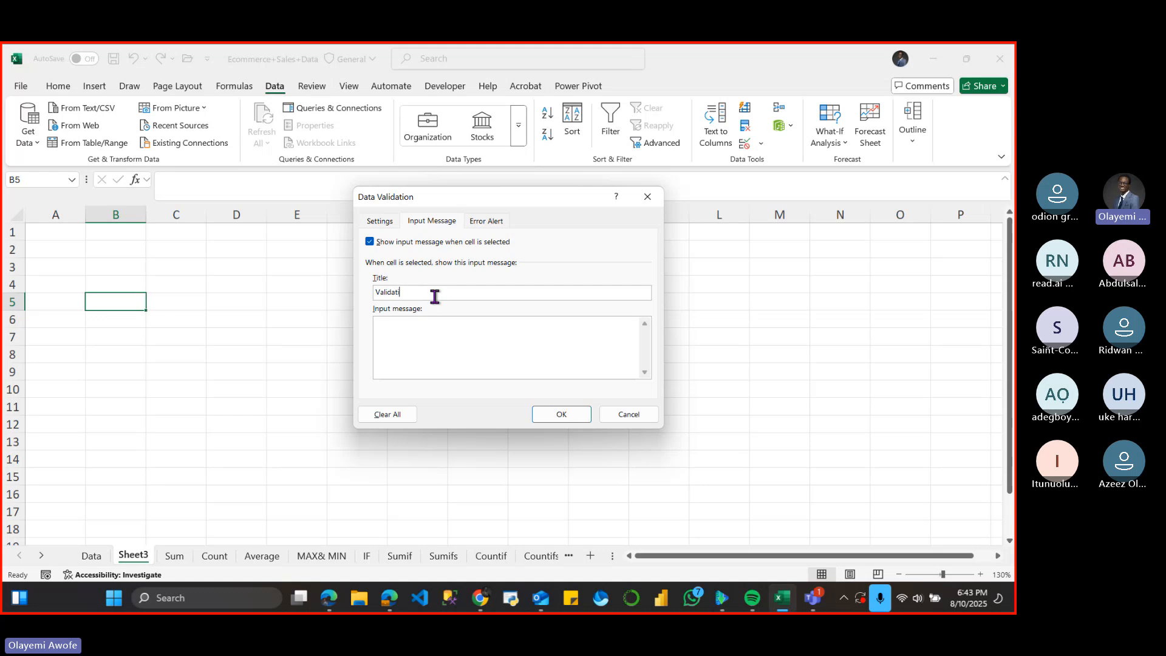
text(on)
- Set the input message to "You can not input number greater than 100" and apply the validation settings
click(414, 332)
text(You can not input number grat)
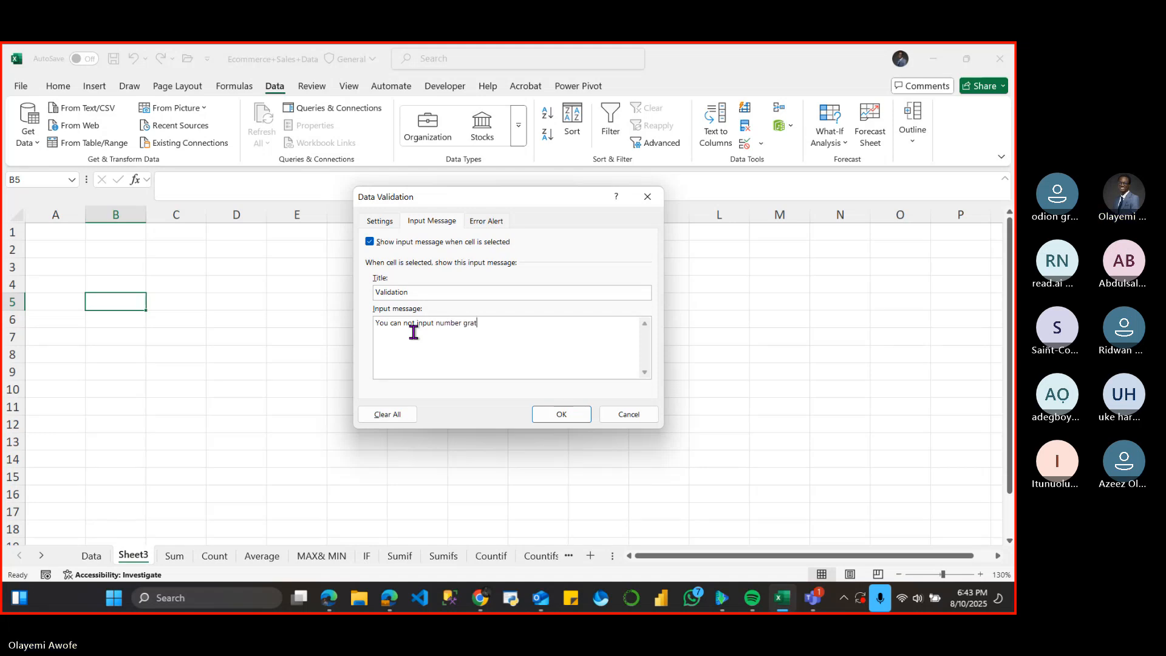
text(er)
key(BackSpace)
key(BackSpace)
key(BackSpace)
key(BackSpace)
text(eater than)
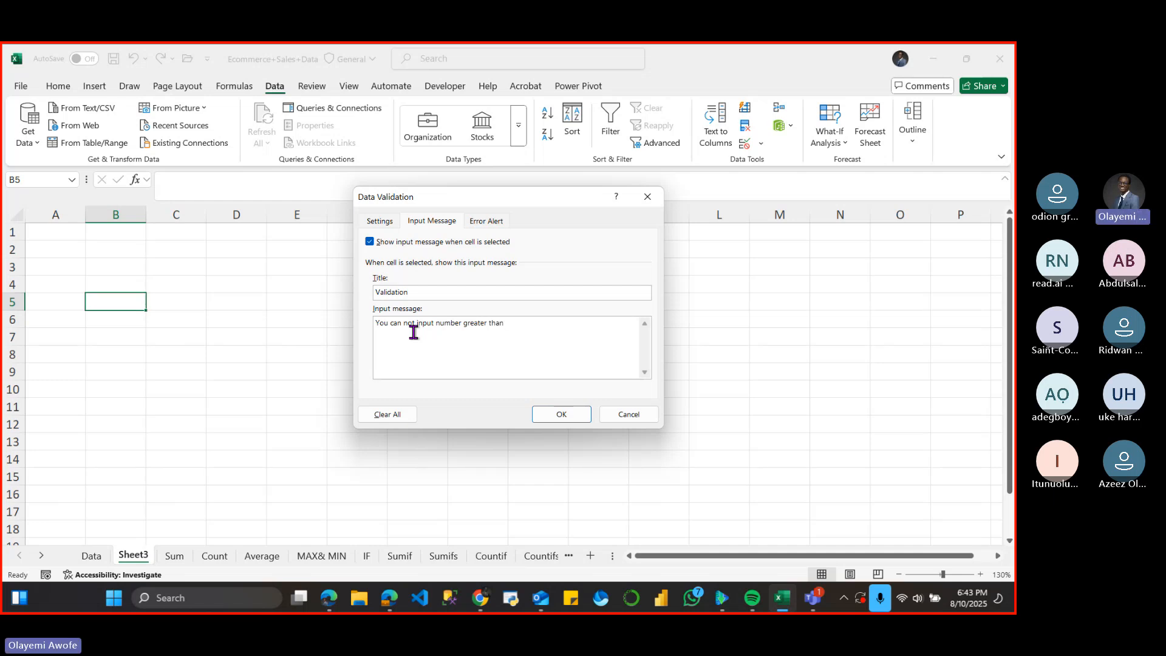
text( 100)
click(559, 414)
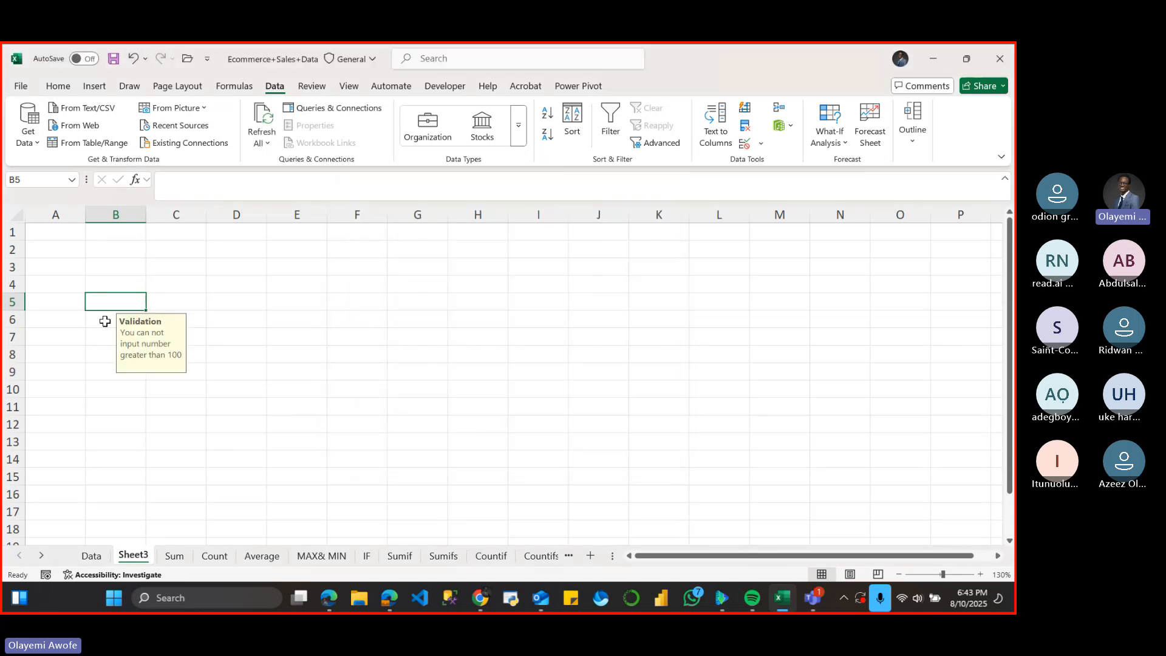
click(129, 304)
drag(135, 302, 136, 402)
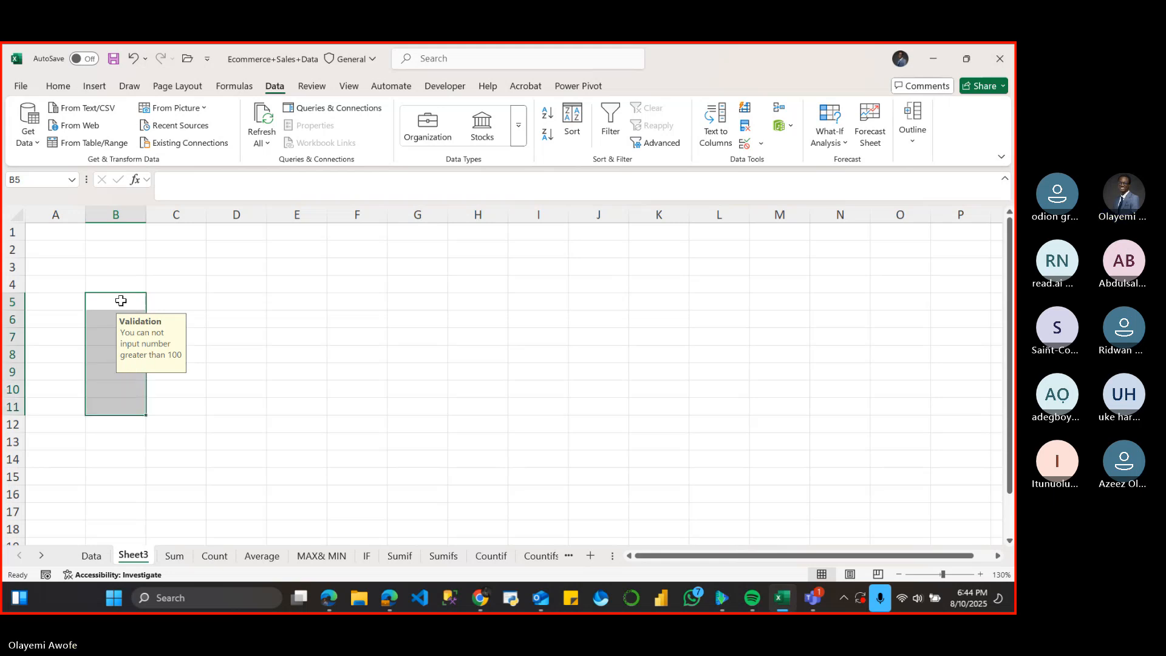
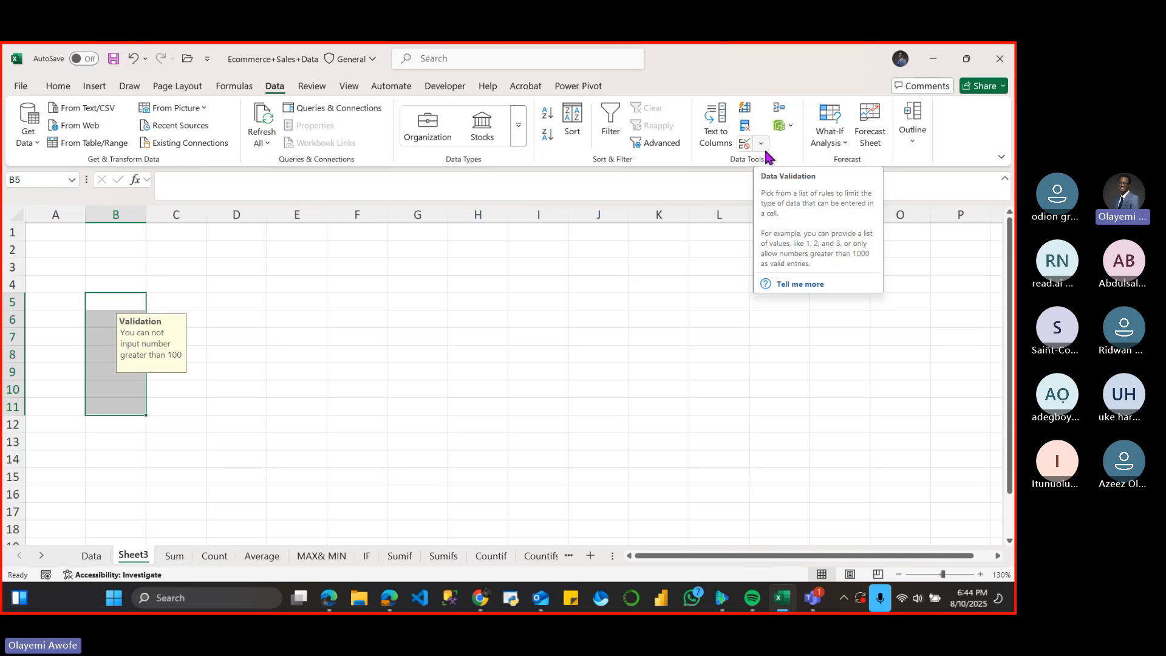
click(763, 148)
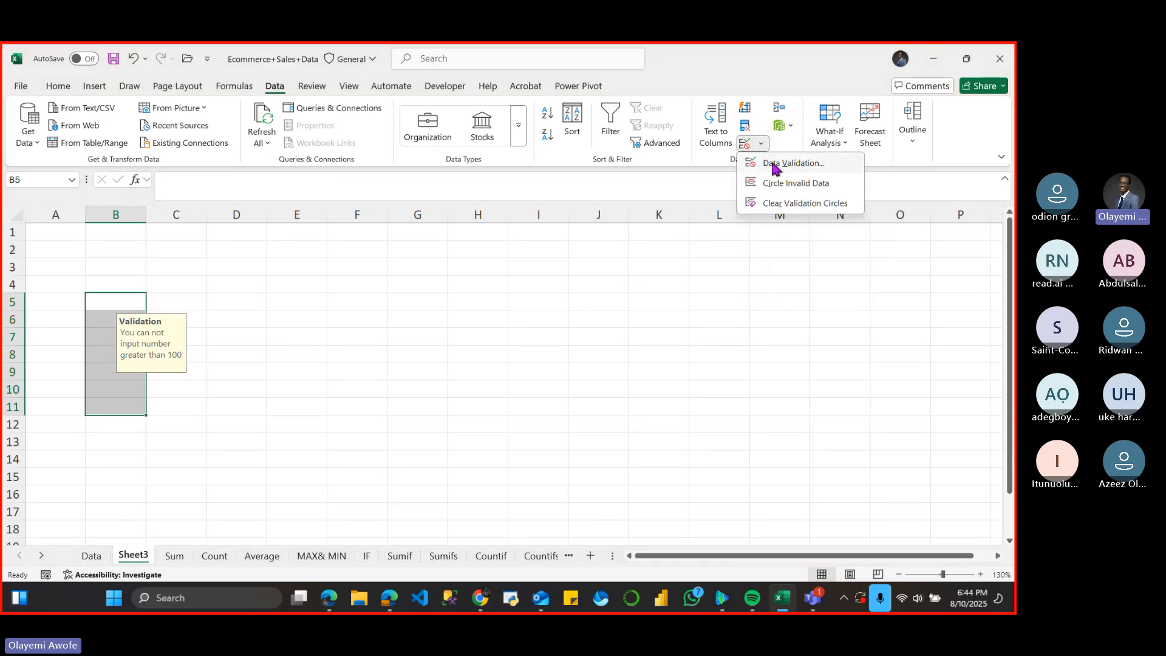
click(774, 163)
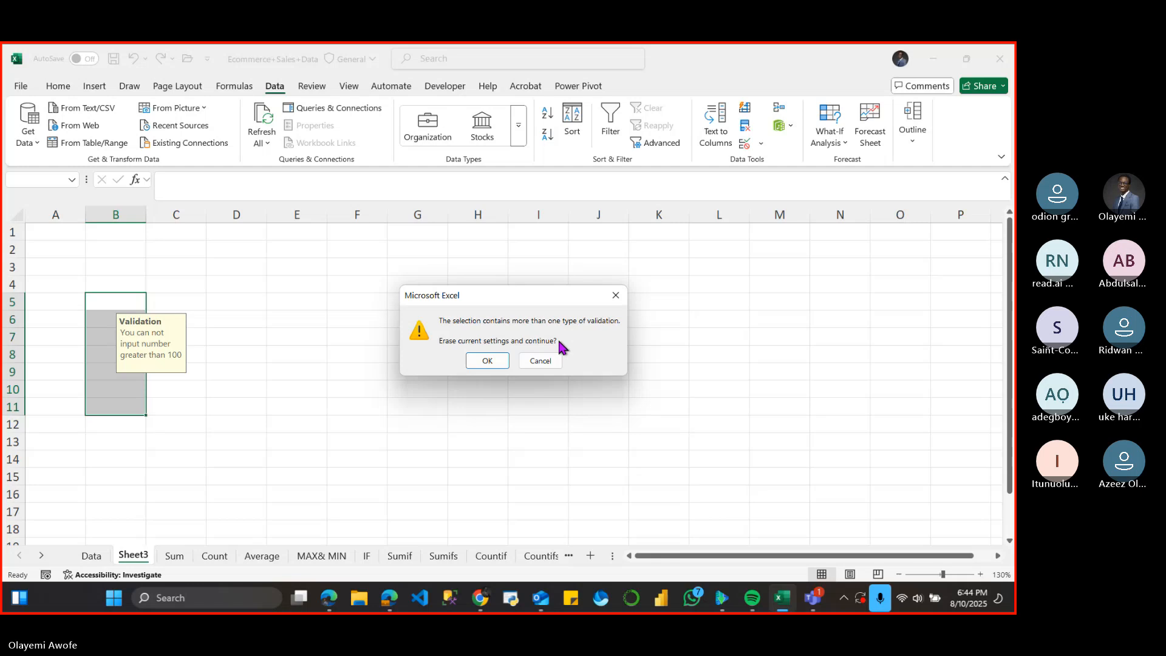
click(488, 361)
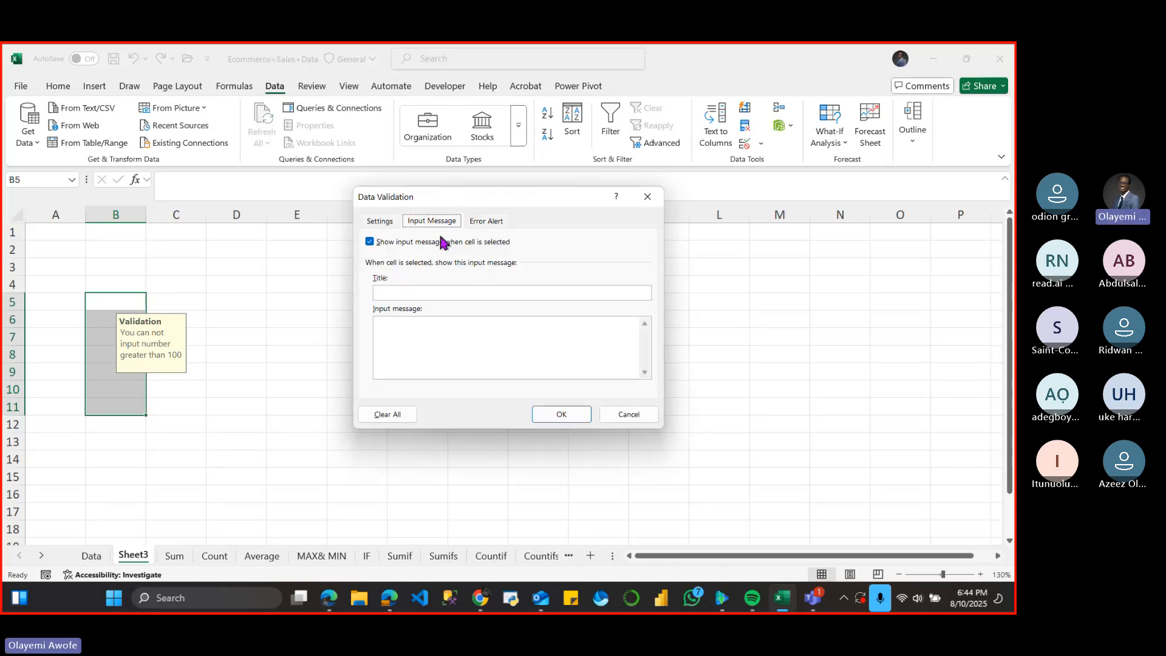
click(387, 220)
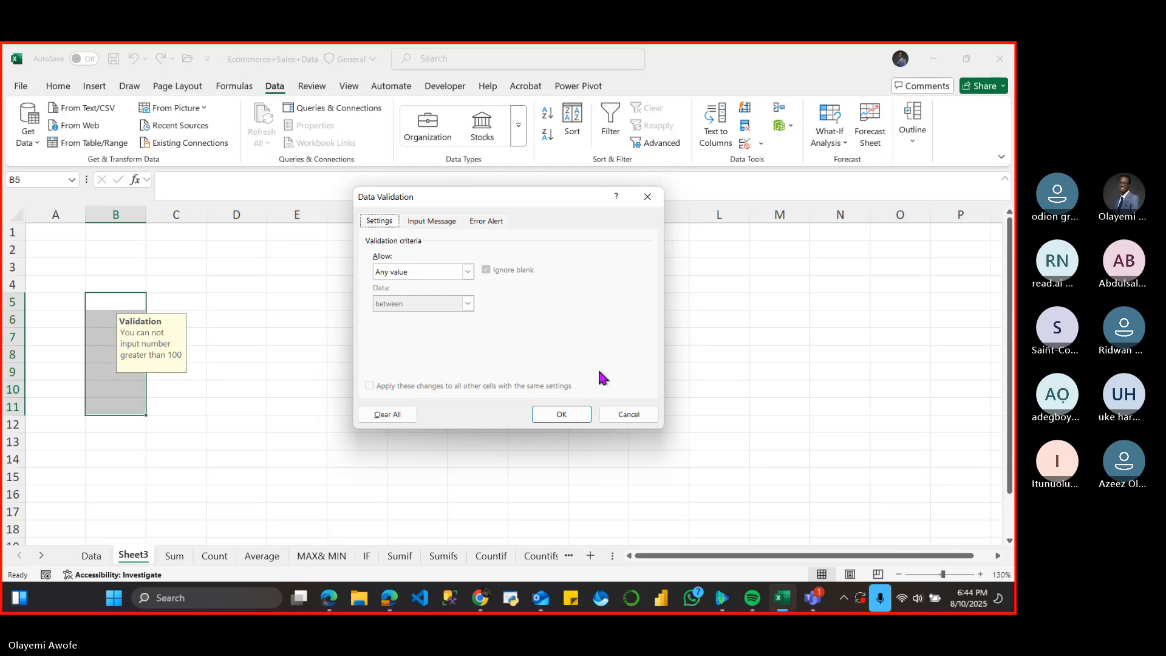
click(626, 413)
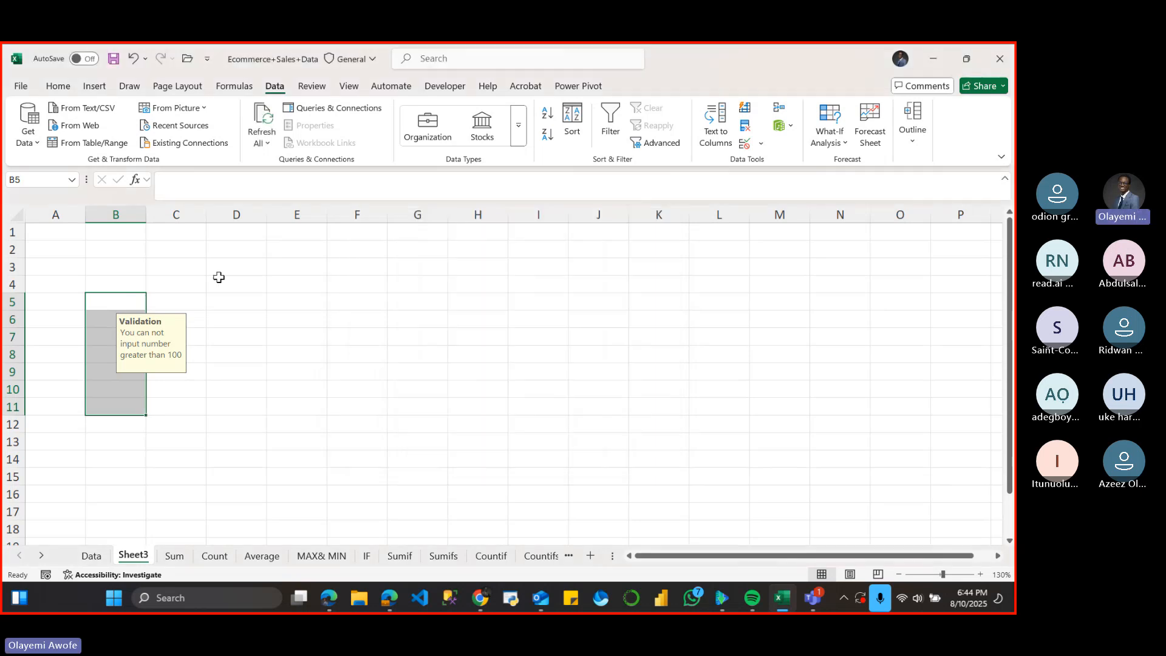
- Examine the validation criteria and error alert settings of cell B5 and close them without changes
click(123, 305)
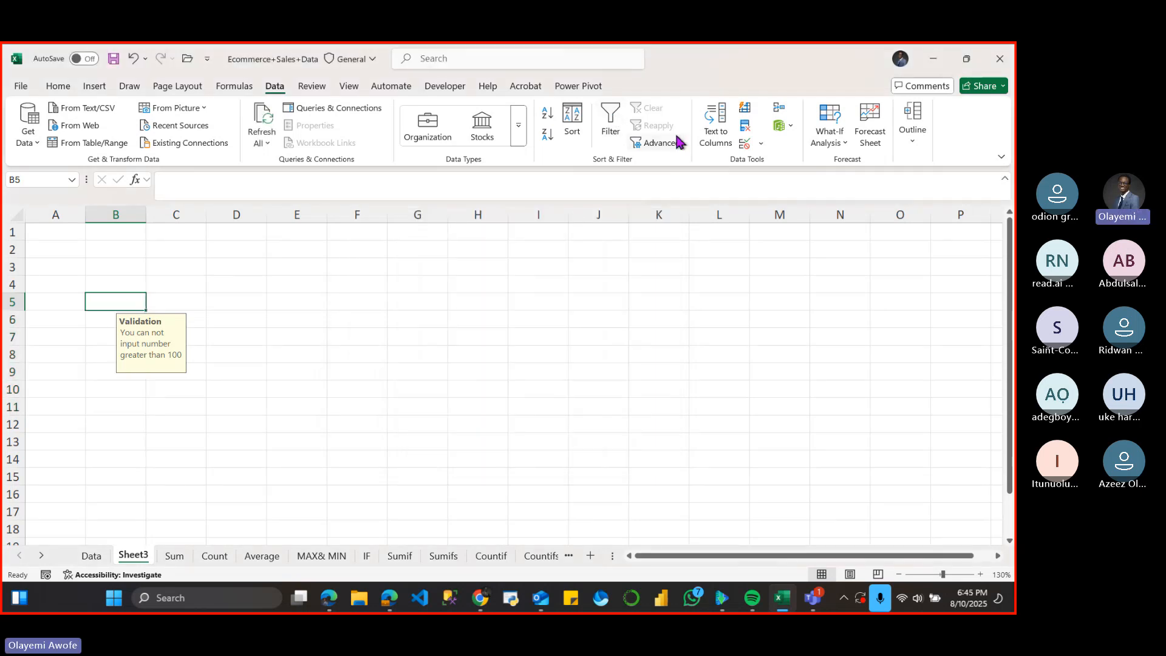
click(761, 144)
click(775, 162)
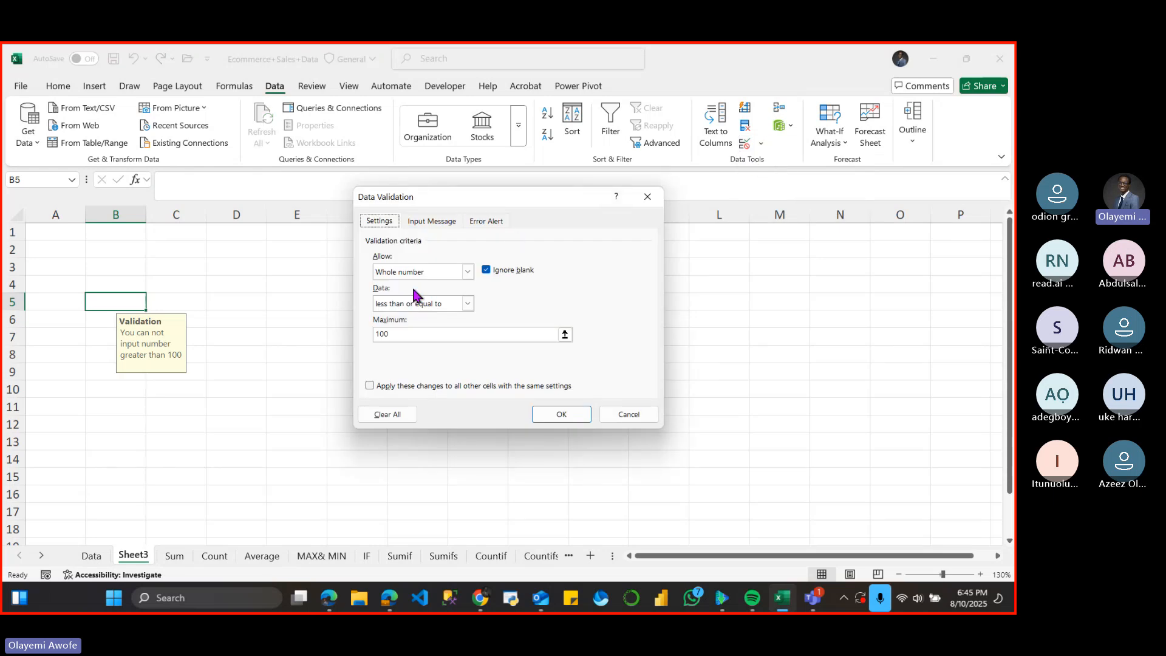
click(476, 224)
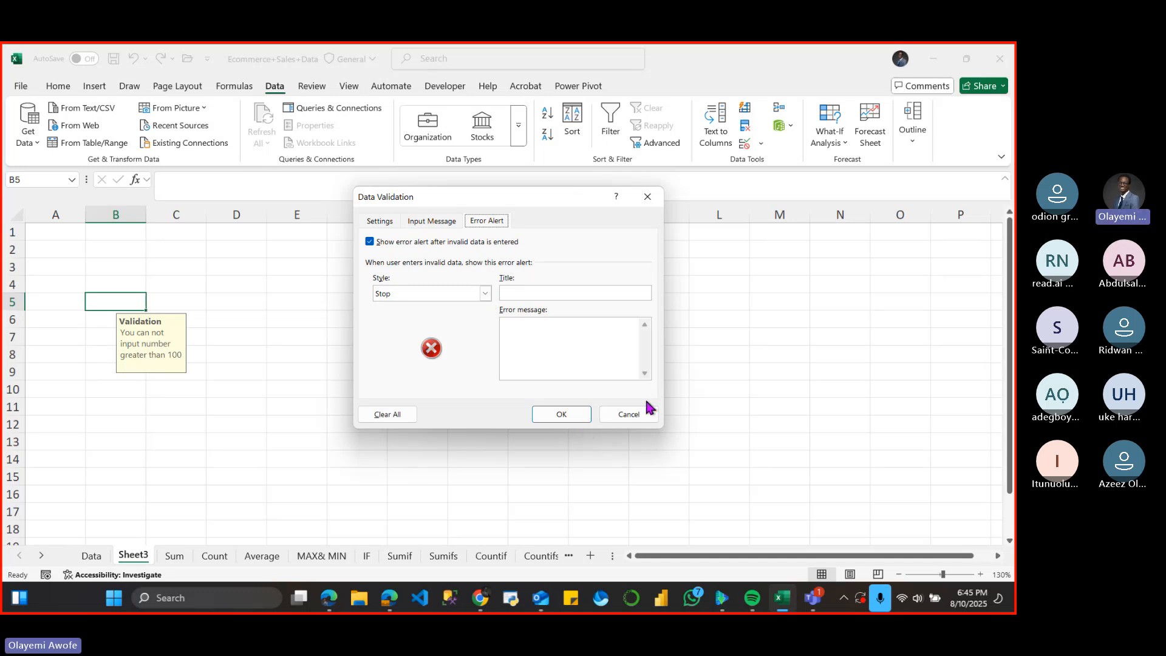
click(623, 415)
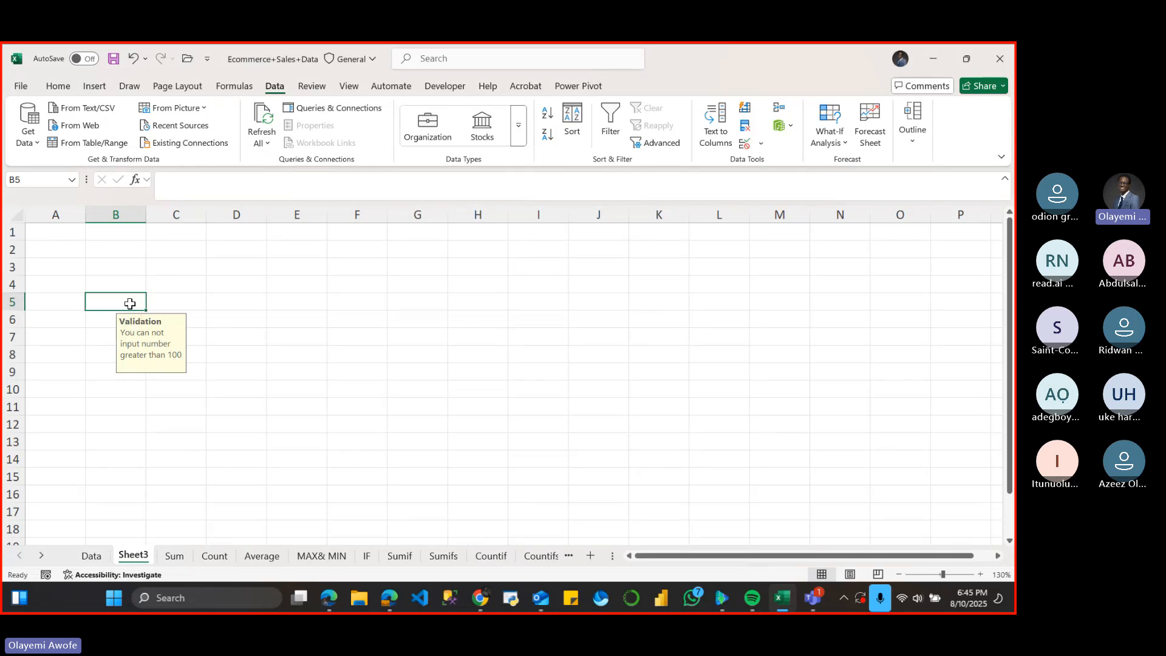
- Try to enter 101 in the validated cell B5, then cancel the entry
text(101)
key(Return)
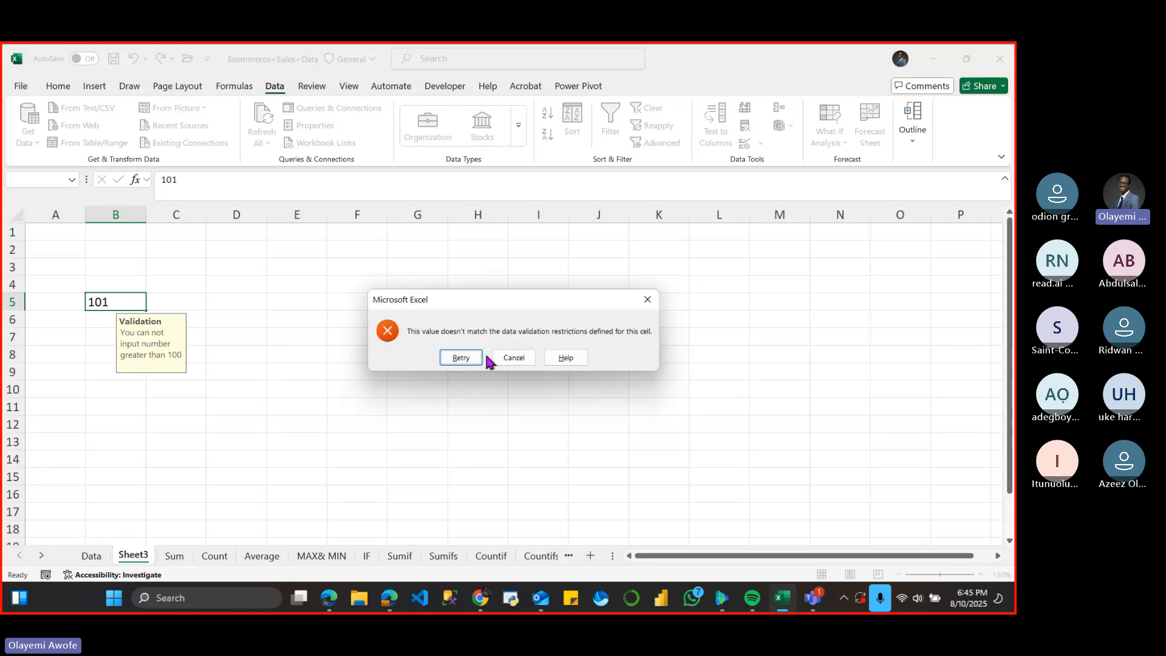
click(515, 359)
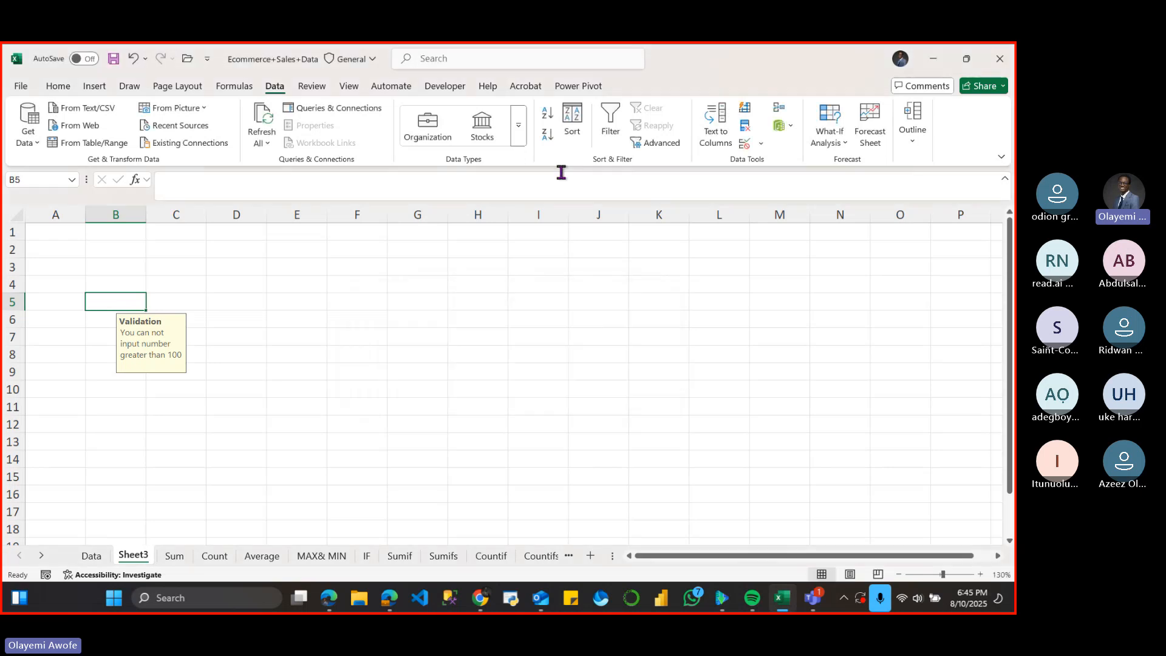
- Set the error alert of cell B5's data validation to the Warning style with the title "You can not read abi"
click(758, 144)
click(790, 162)
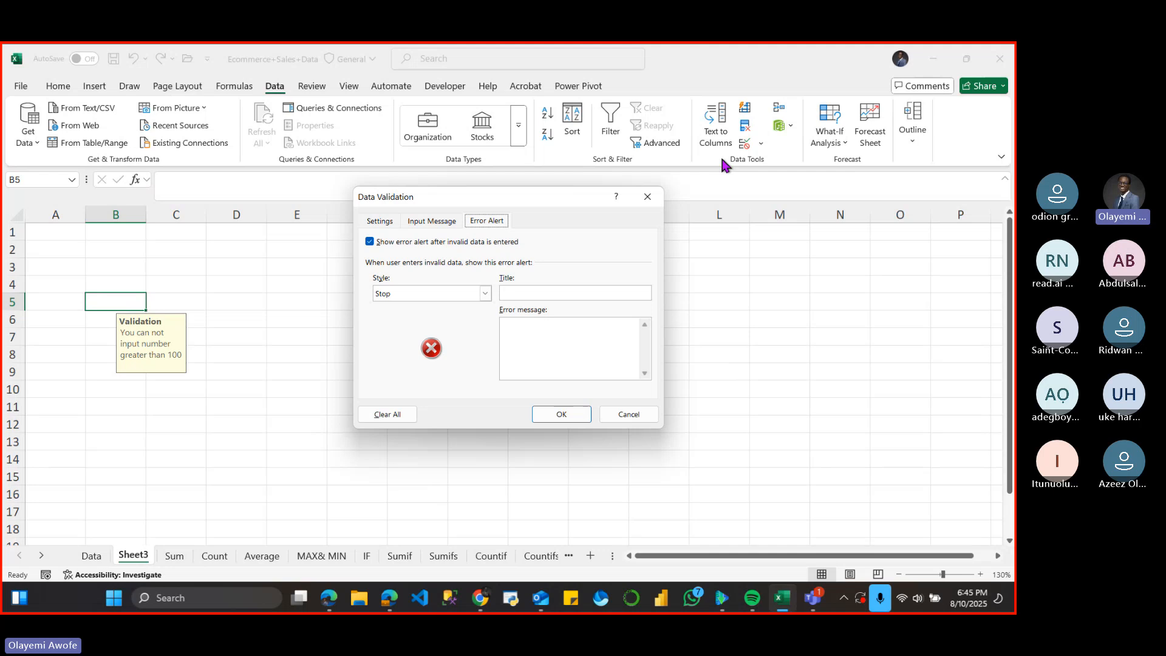
click(485, 295)
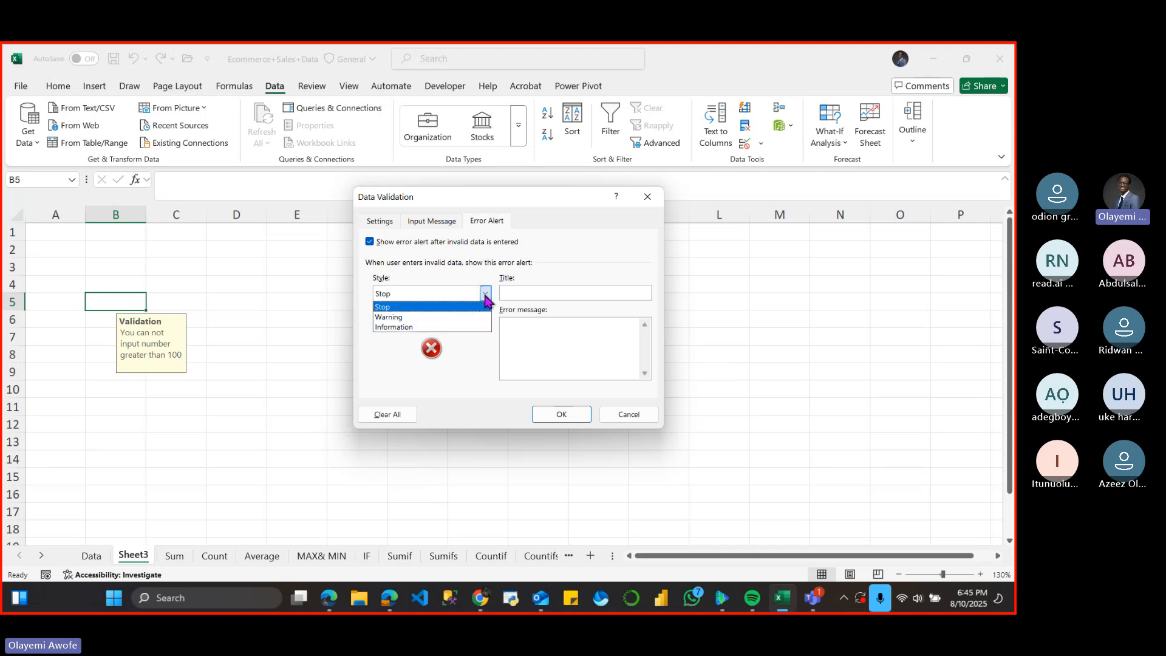
click(457, 319)
click(552, 293)
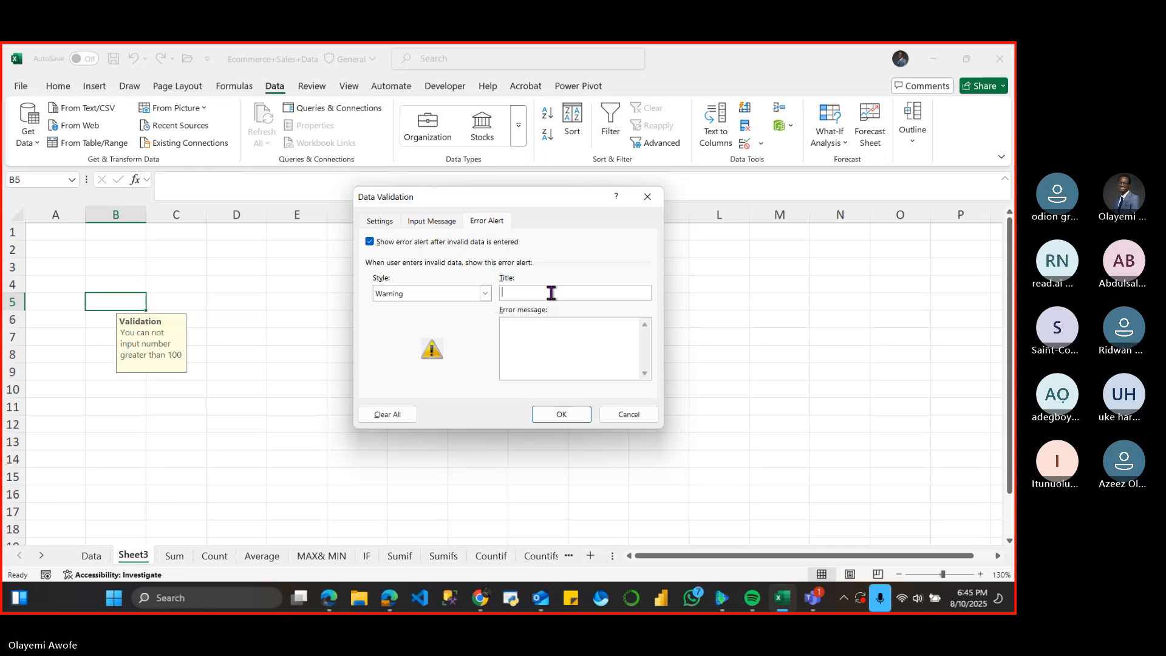
text(You can)
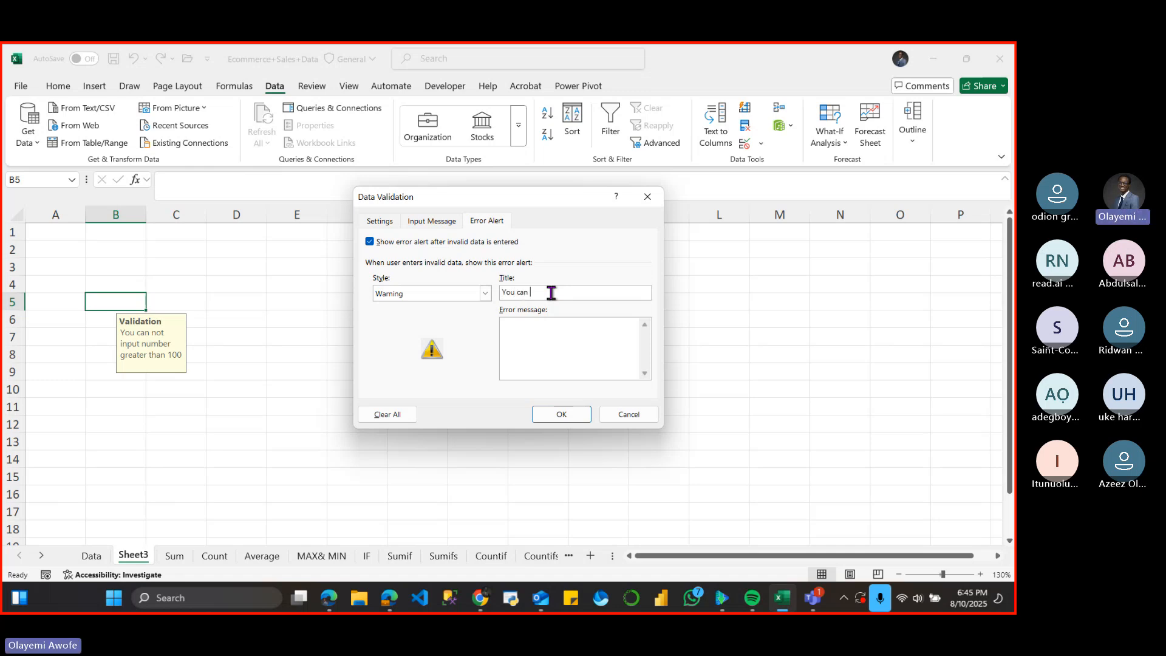
text( not r)
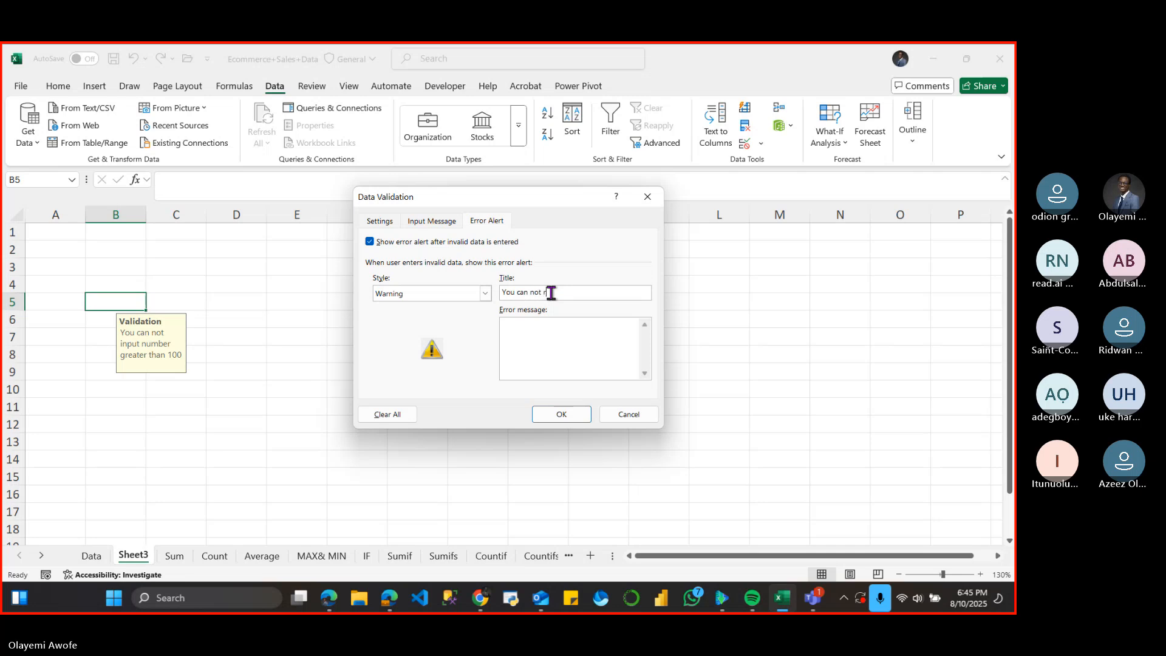
text(ead abi)
- Set the error message to "You can only input number greater than 100, retry and input right data" and apply the validation settings
click(552, 345)
text(You )
text(can )
text(only )
text(input )
text(1)
text(numbe)
text(r gr)
text(eater )
text(than 100)
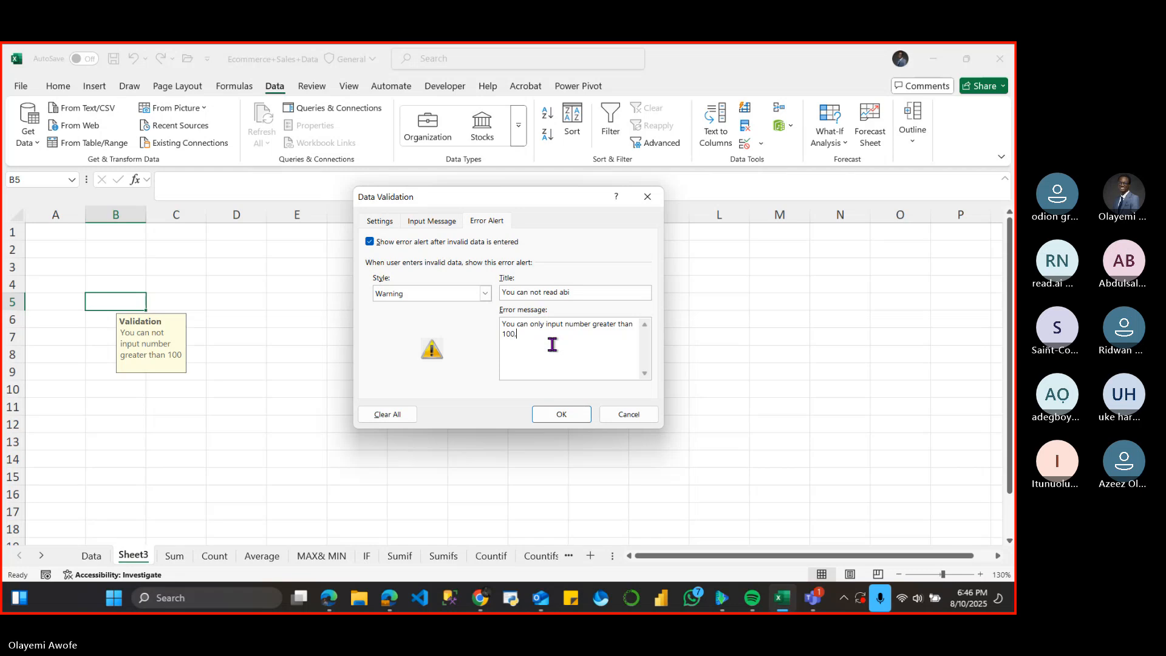
text(, retry and input right)
text(data)
click(582, 419)
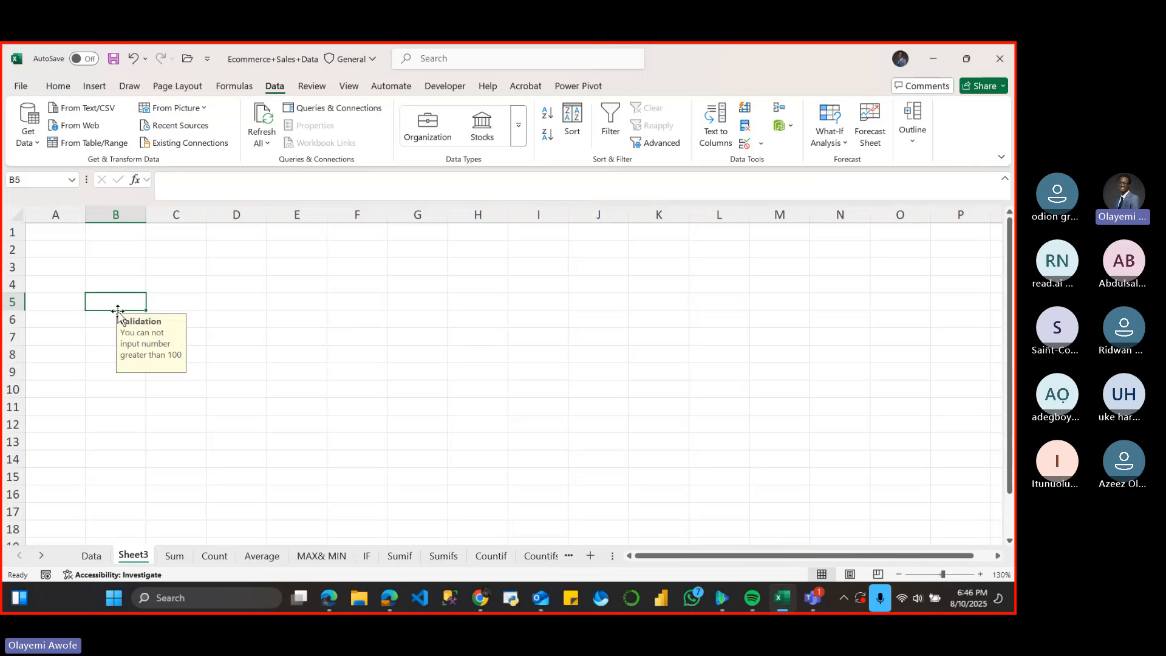
- Enter 100 in cell B5, then test the alert by trying to replace it with 101 and cancel that entry
text(100)
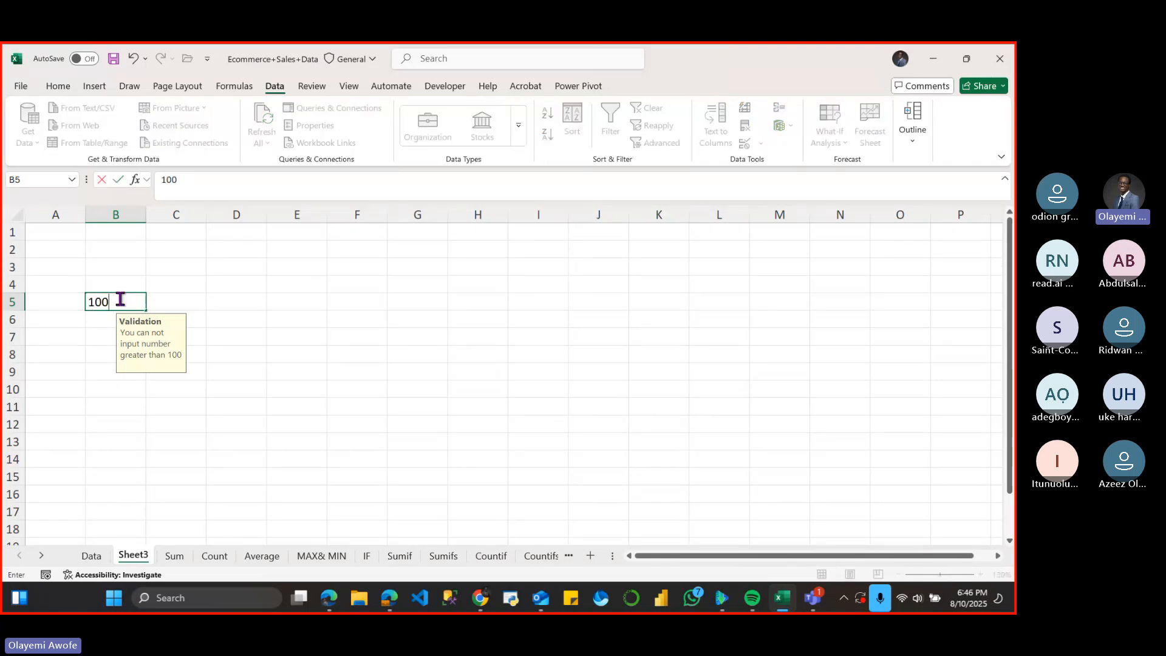
key(Return)
click(131, 302)
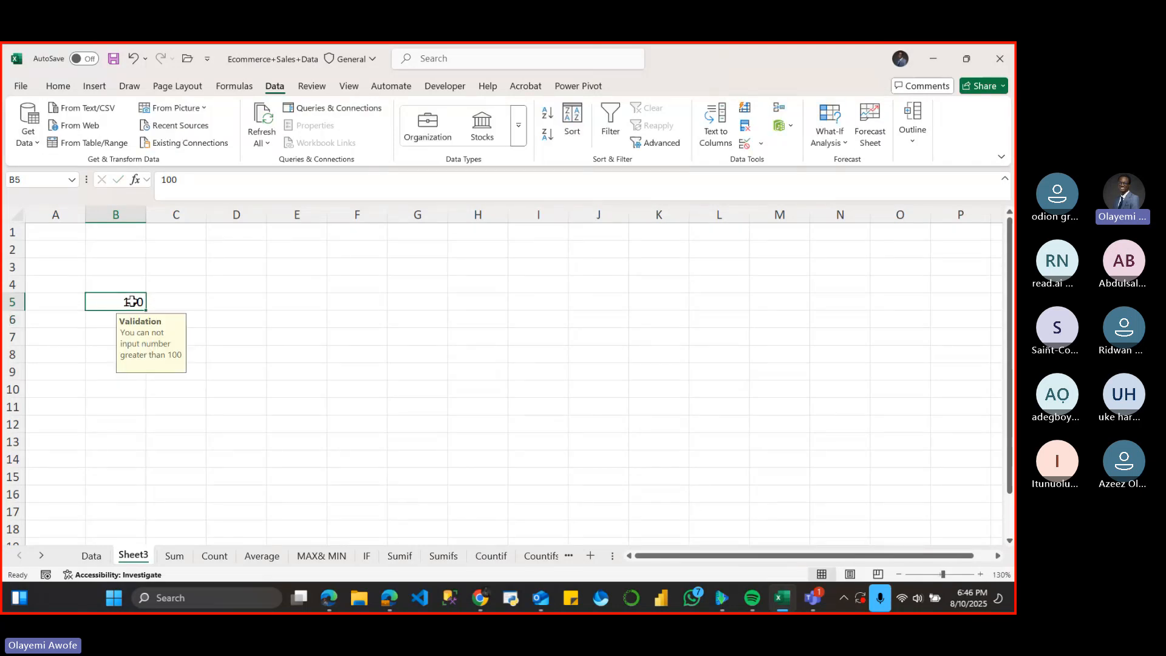
text(101)
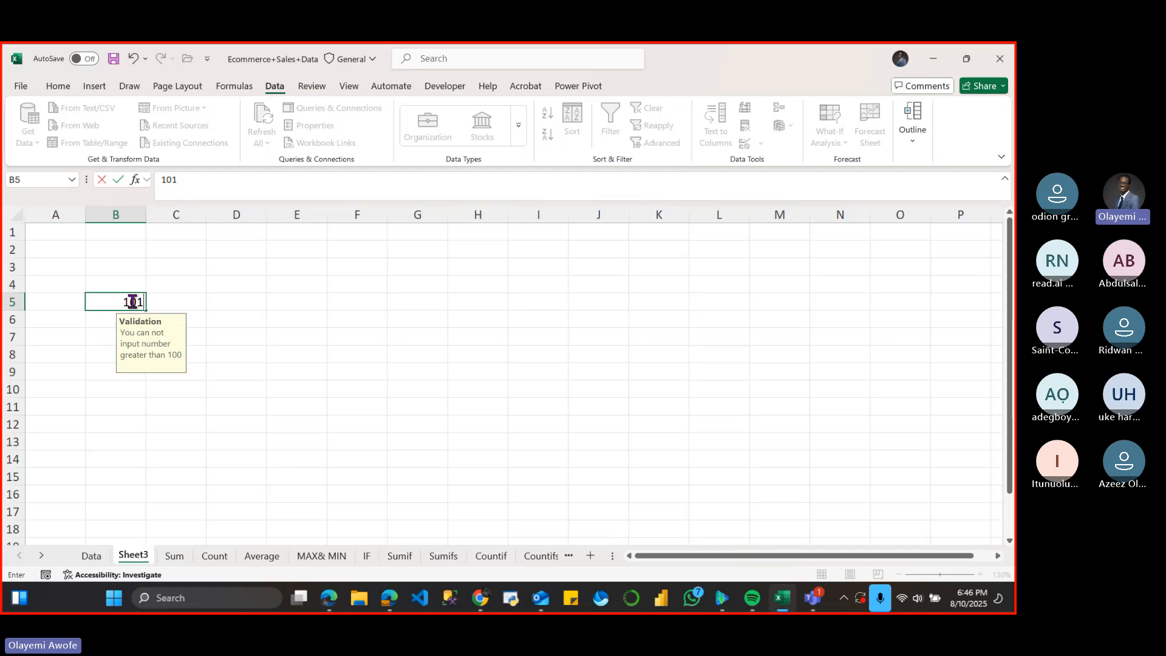
key(Return)
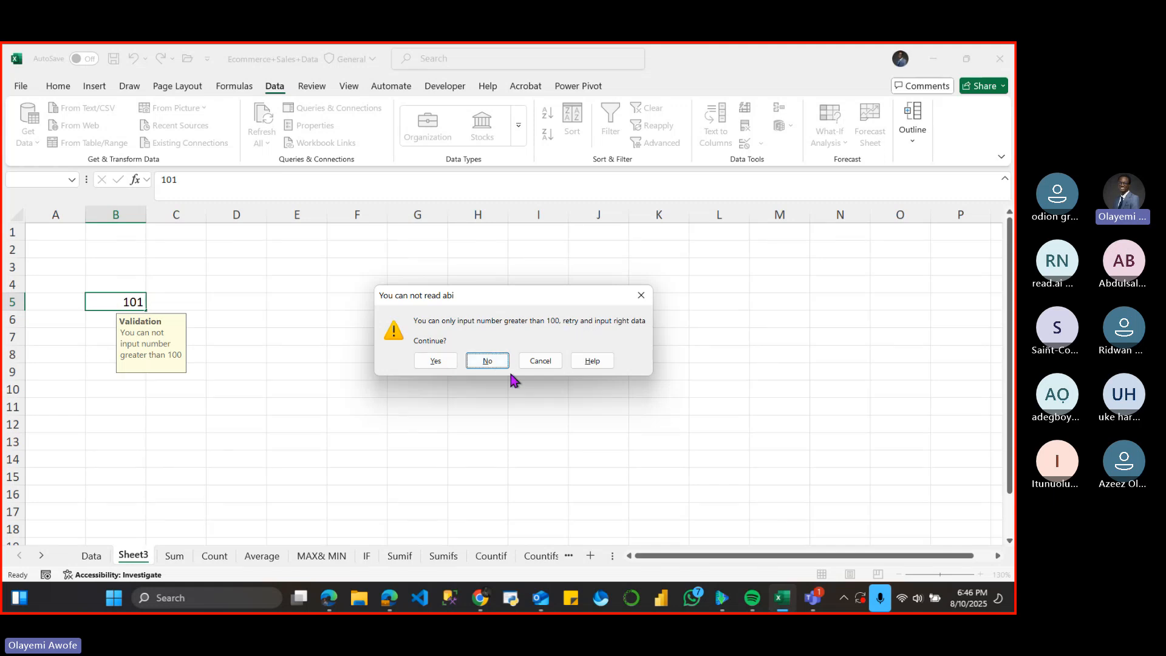
click(550, 358)
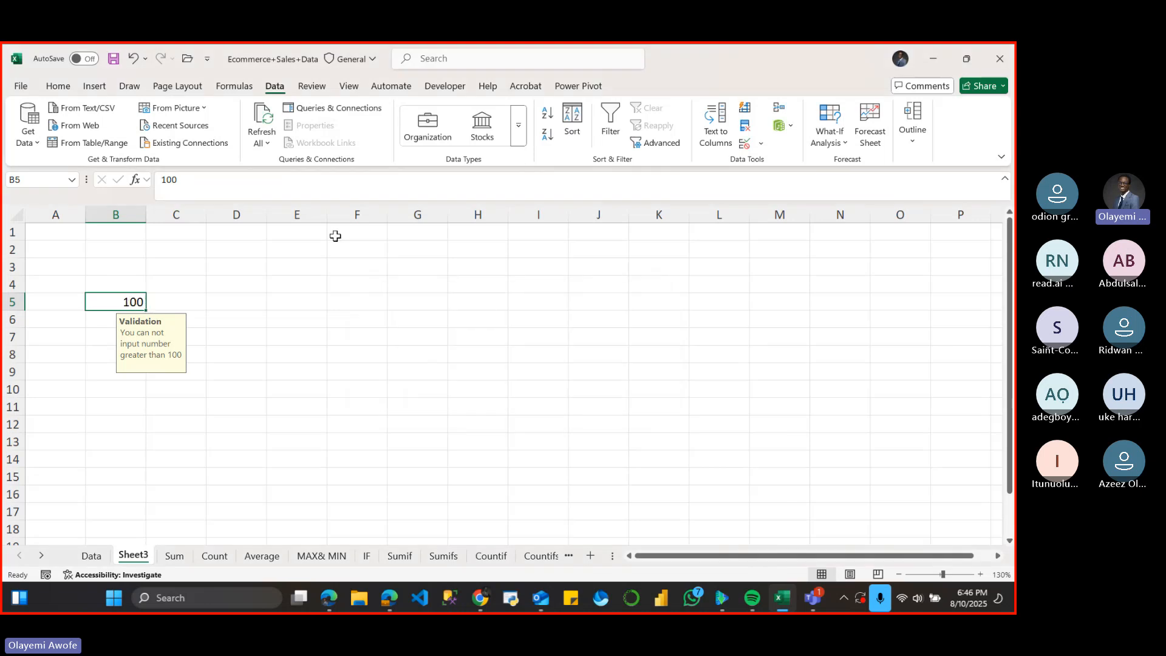
- Change the error alert style of cell B5's data validation to Stop and apply it
click(761, 145)
click(781, 164)
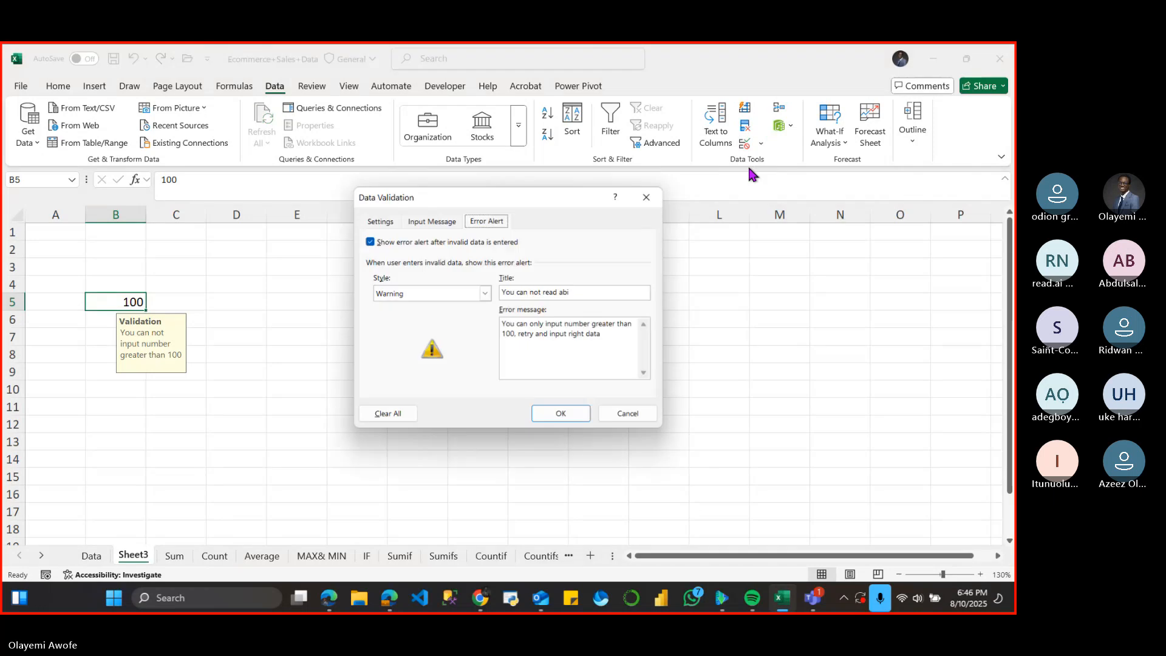
click(485, 294)
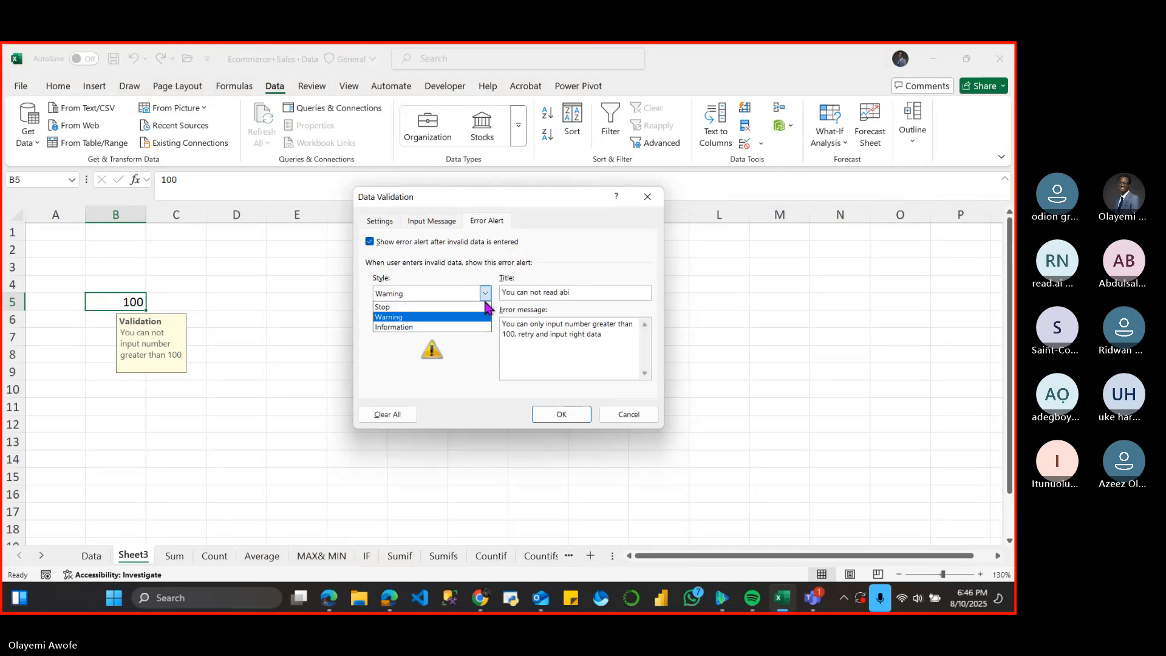
click(465, 307)
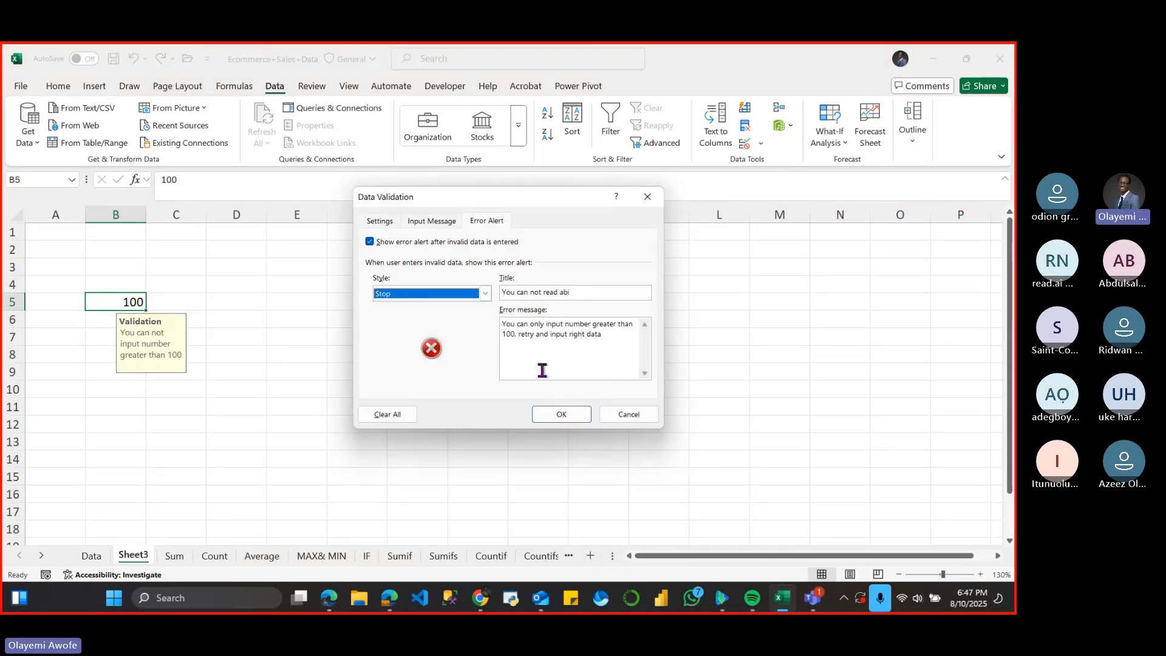
click(560, 415)
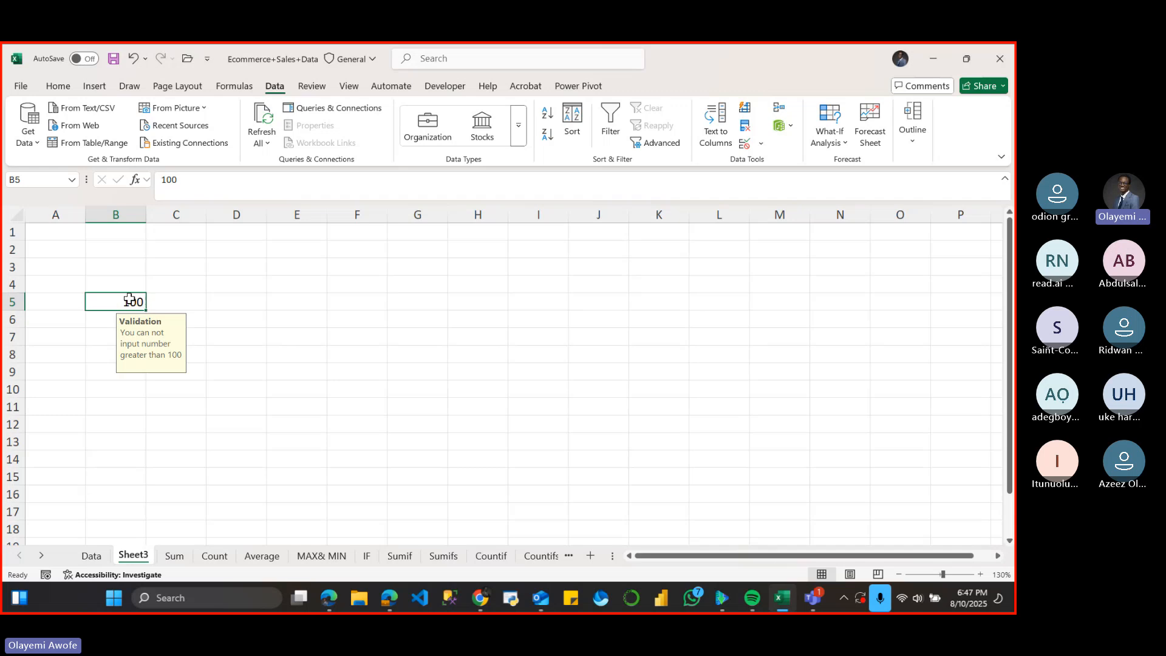
- Try to enter 101 in cell B5, then retry the entry with 100
text(101)
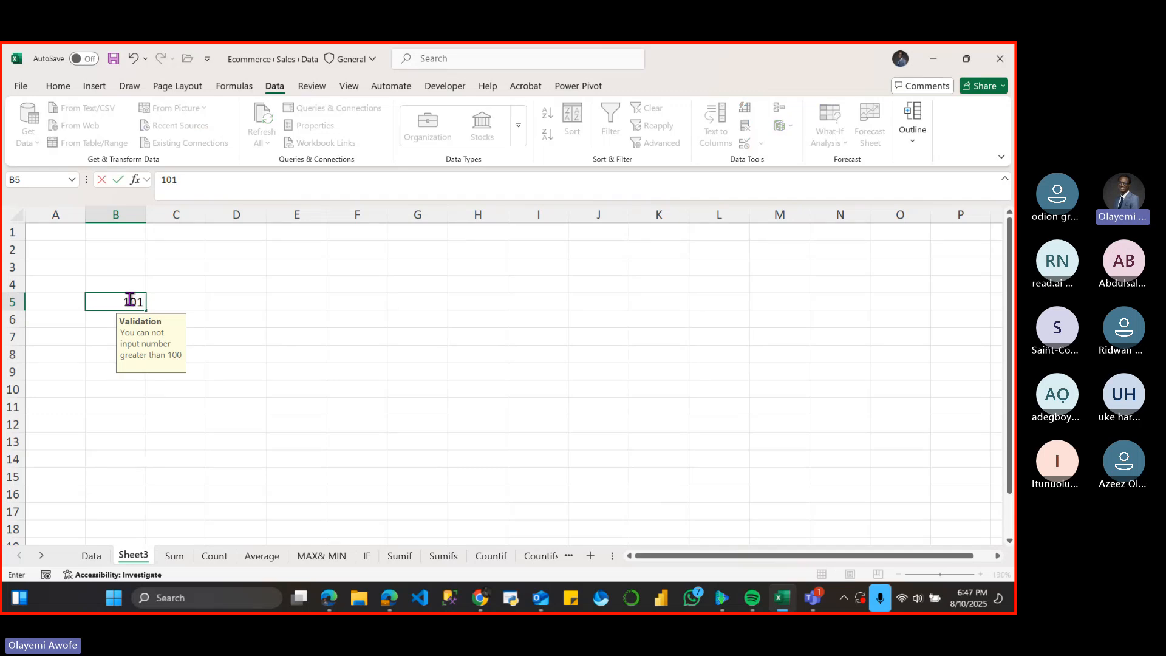
key(Return)
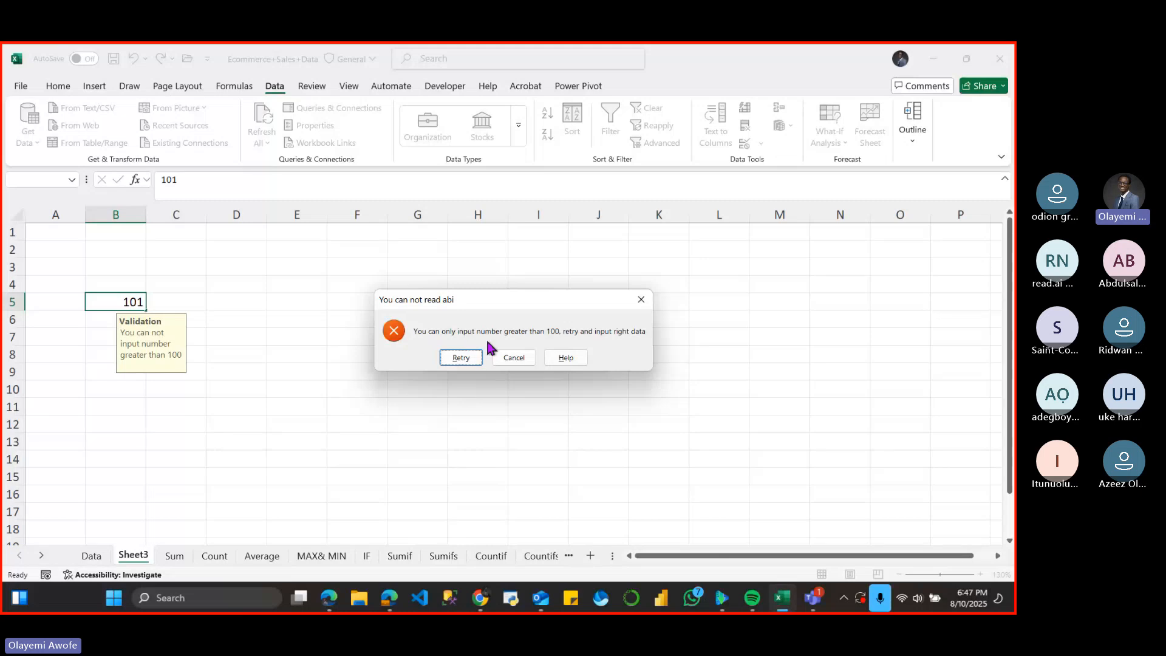
click(461, 358)
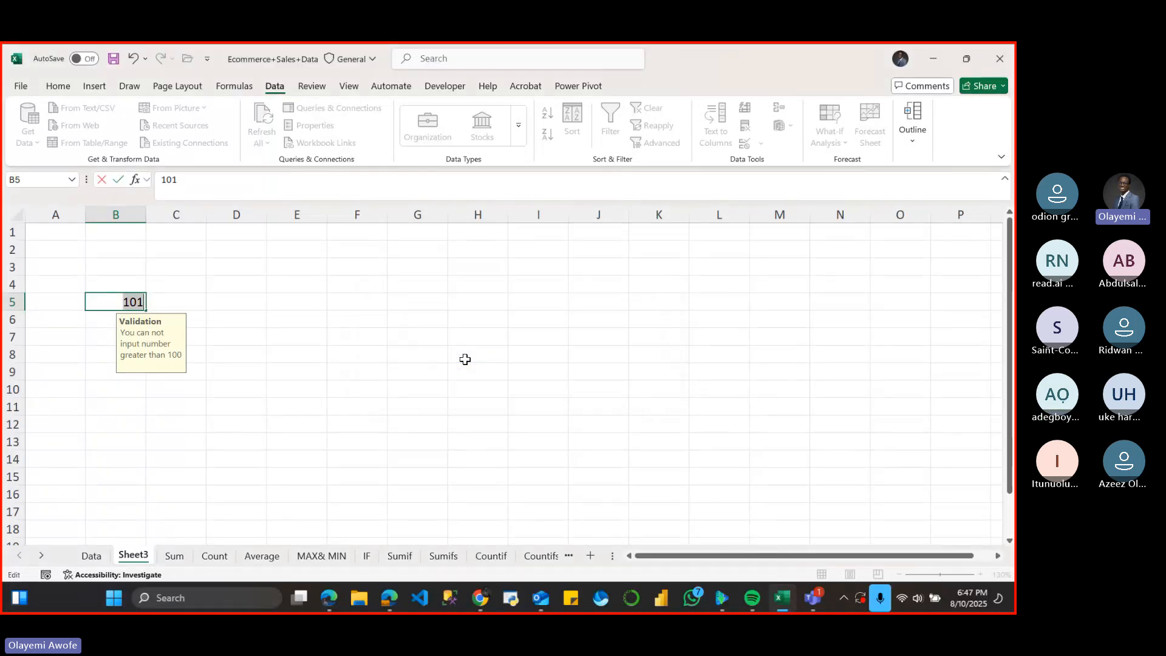
text(0)
key(BackSpace)
text(100)
key(Return)
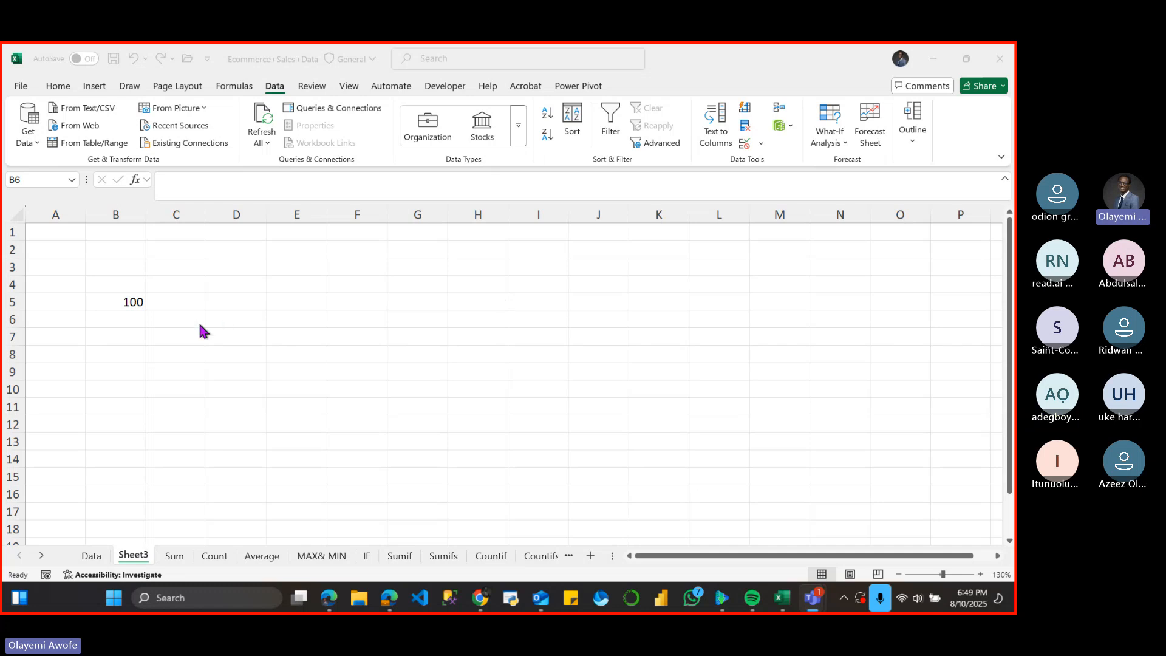
- Enter the values 10, 69, 64 and 573 down cells E4 to E7
click(317, 284)
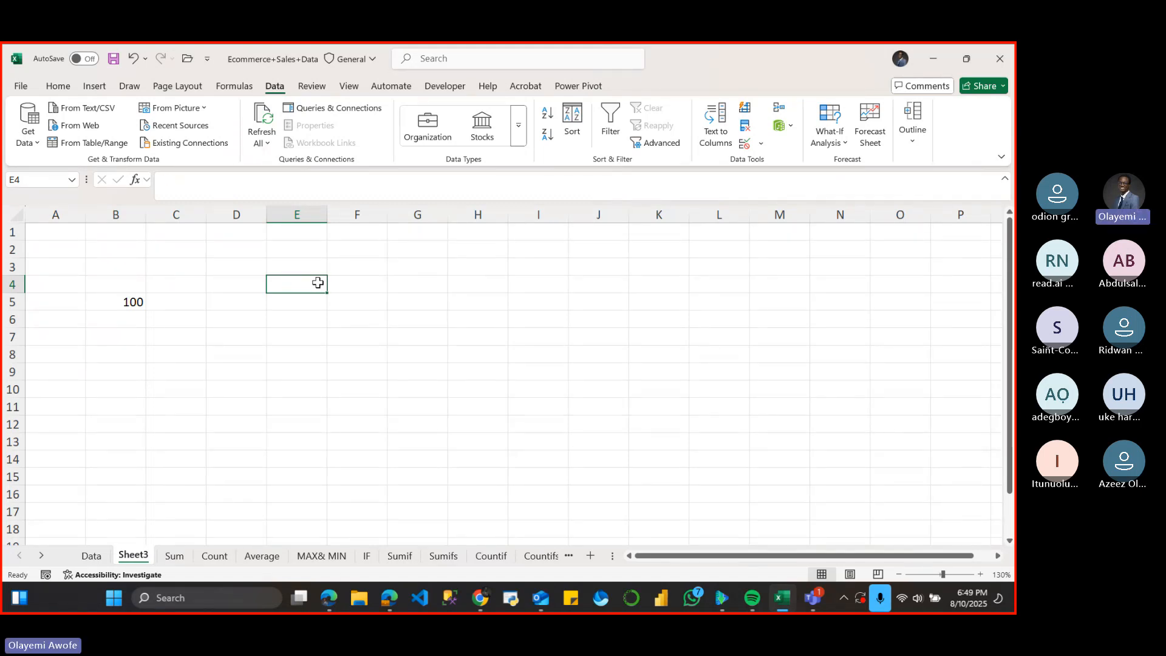
text(10)
key(Escape)
key(Down)
text(69)
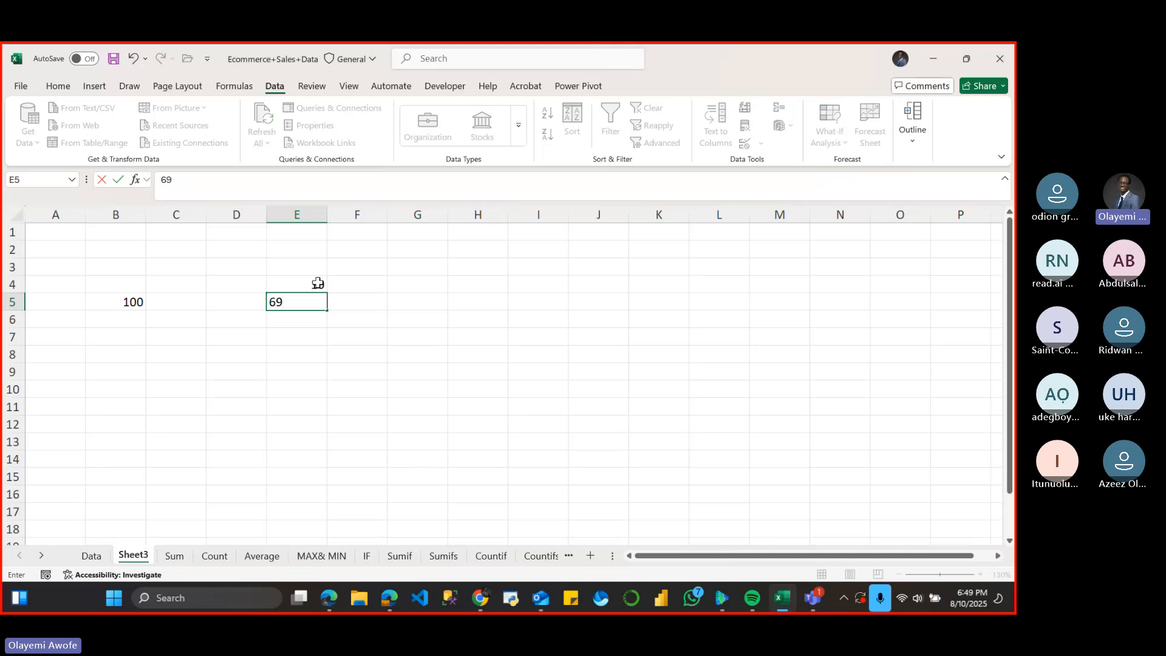
key(Return)
text(64)
key(Return)
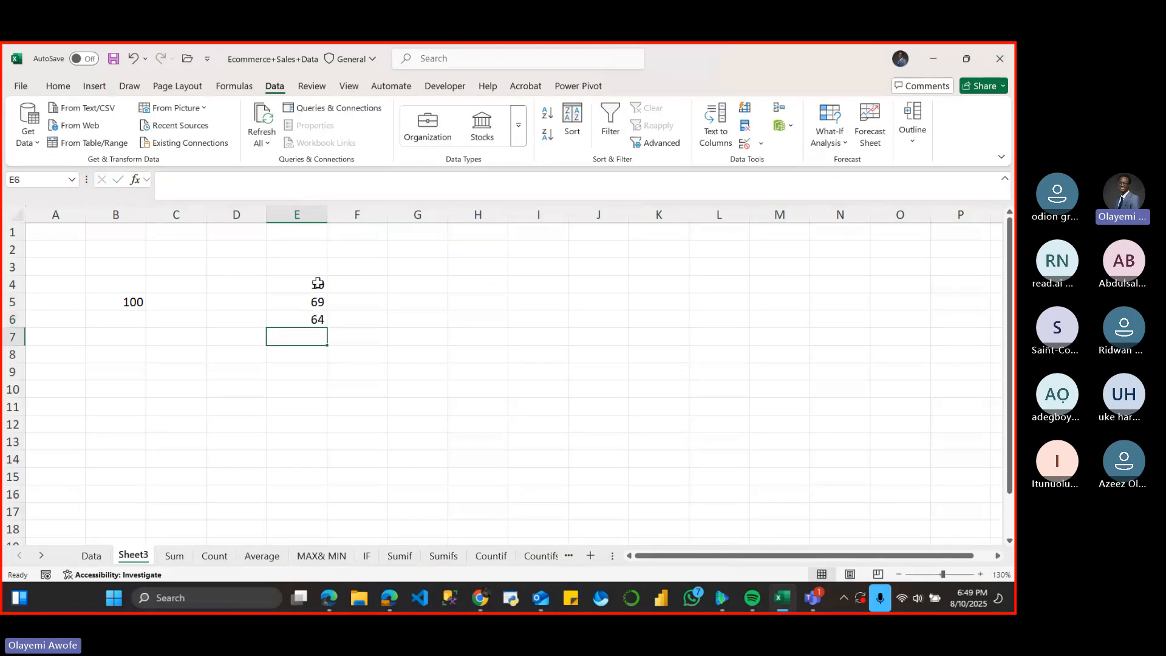
text(573)
key(Return)
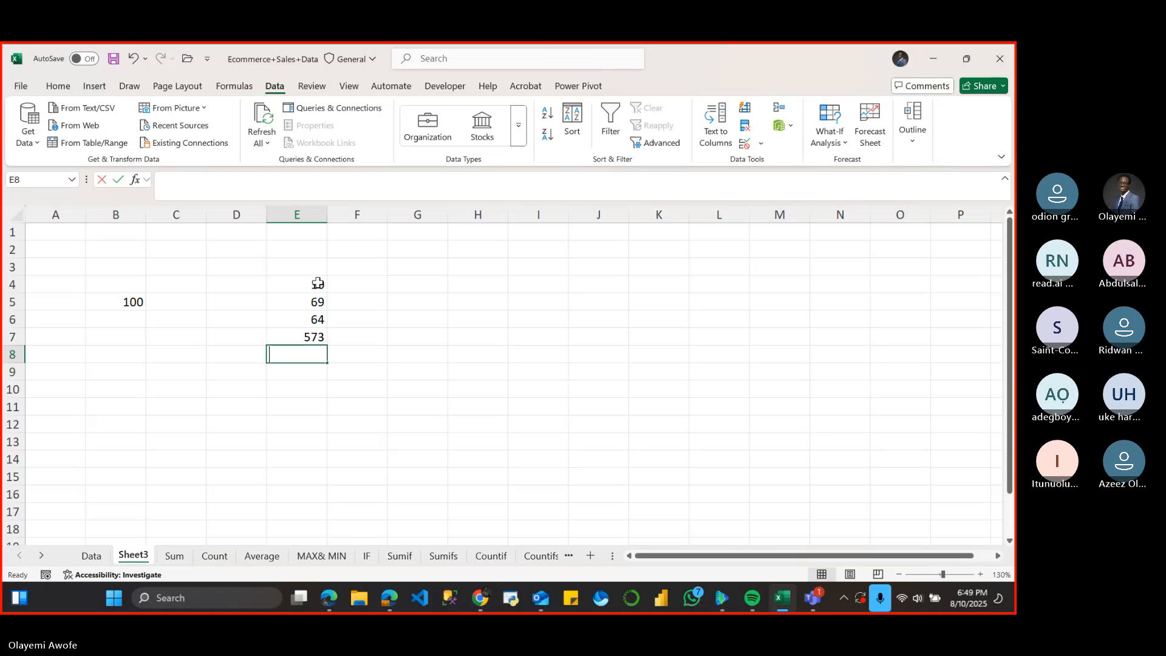
- Continue the number list with 863, 63, 99 and 2902 in cells E8 to E11
text(863)
key(Return)
text(63)
key(Return)
text(99)
key(Return)
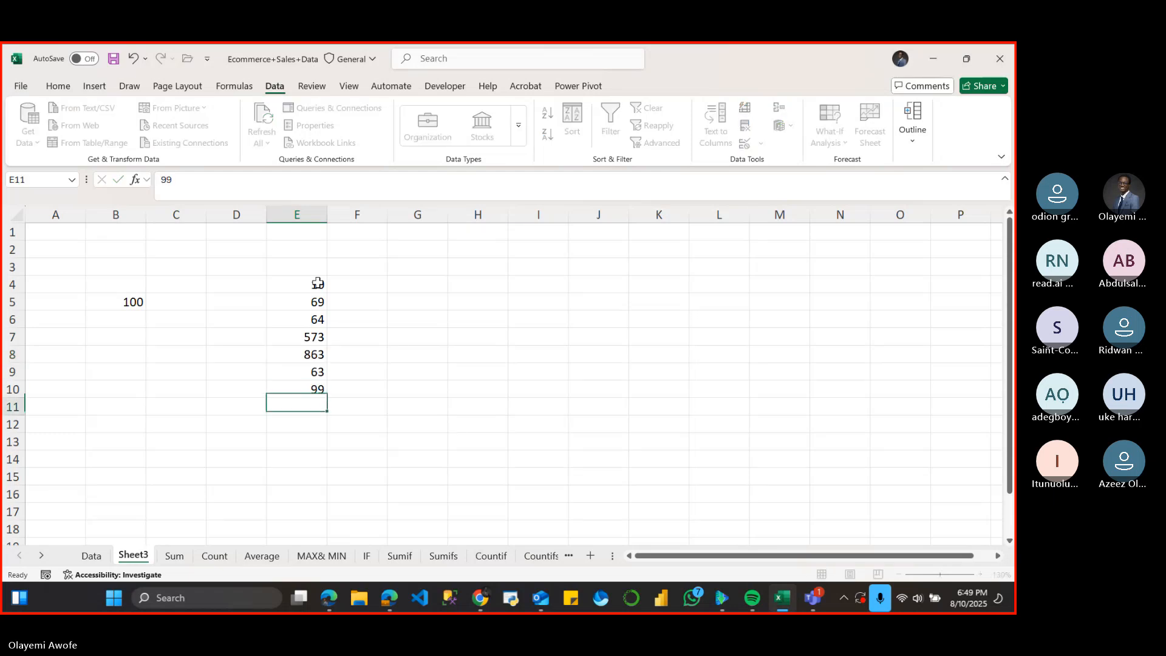
text(2902)
key(Return)
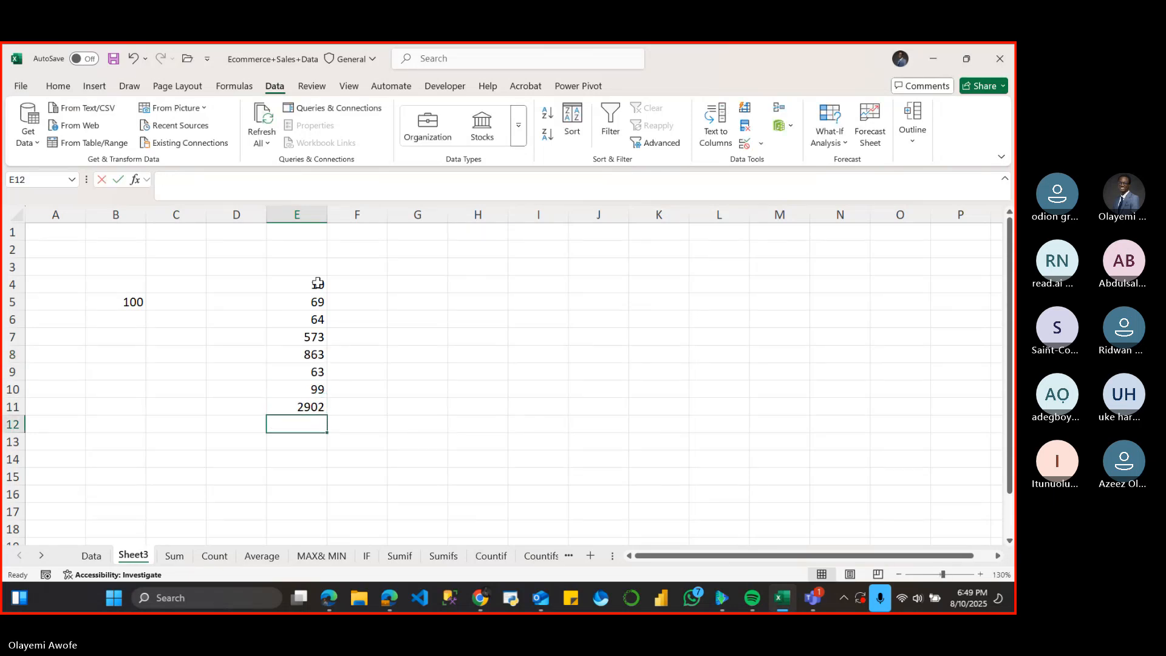
- Complete the number list with 25, 448, 79 and 26 in cells E12 to E15
text(25)
key(Return)
text(448)
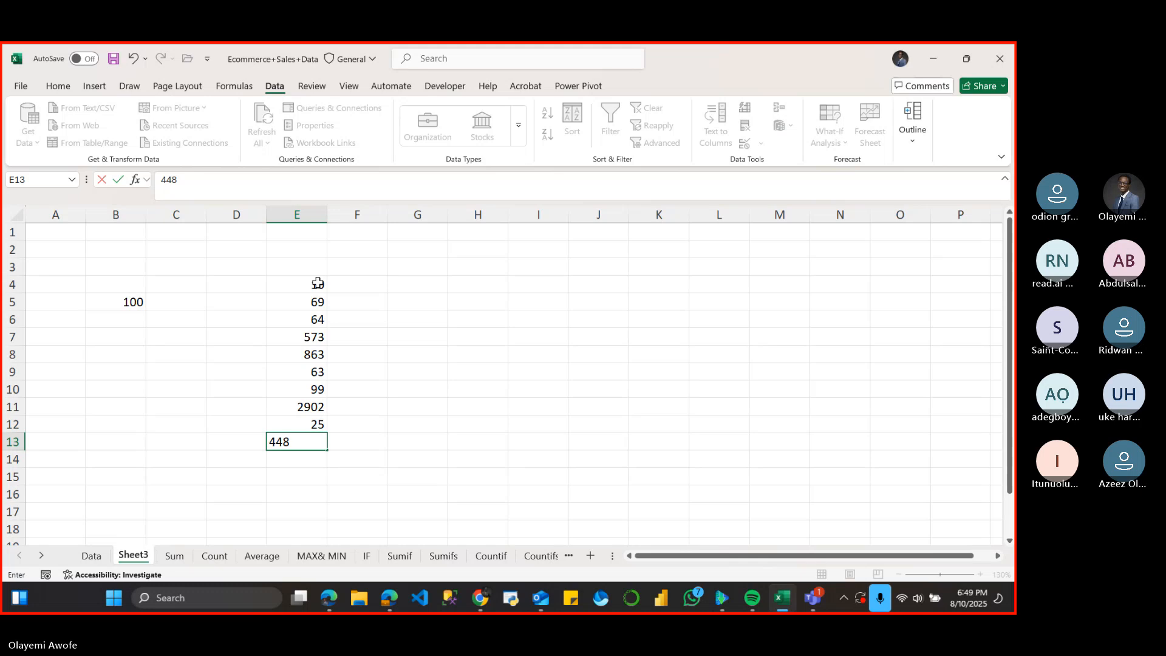
key(Return)
text(7922)
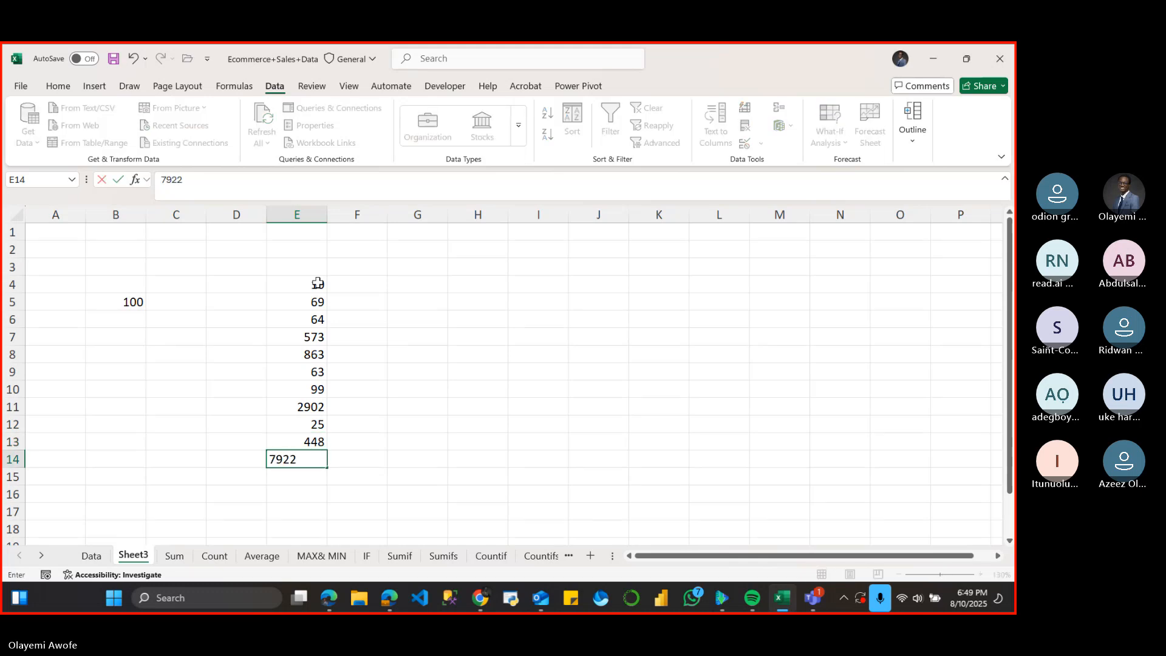
key(BackSpace)
key(BackSpace)
key(Return)
text(26)
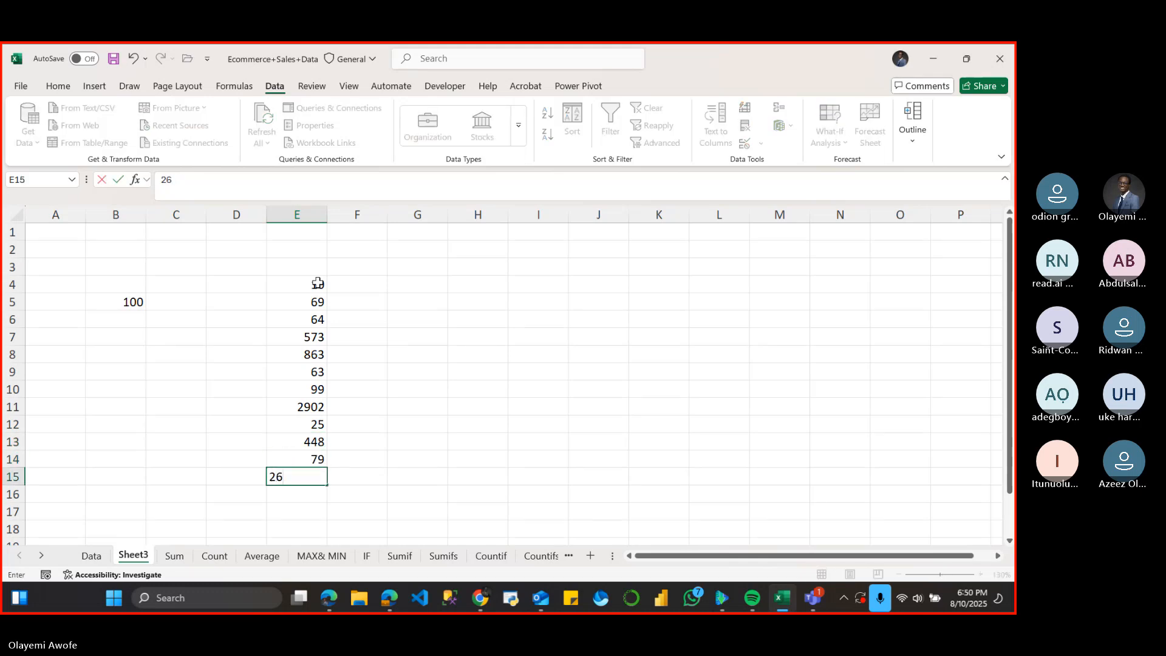
key(Return)
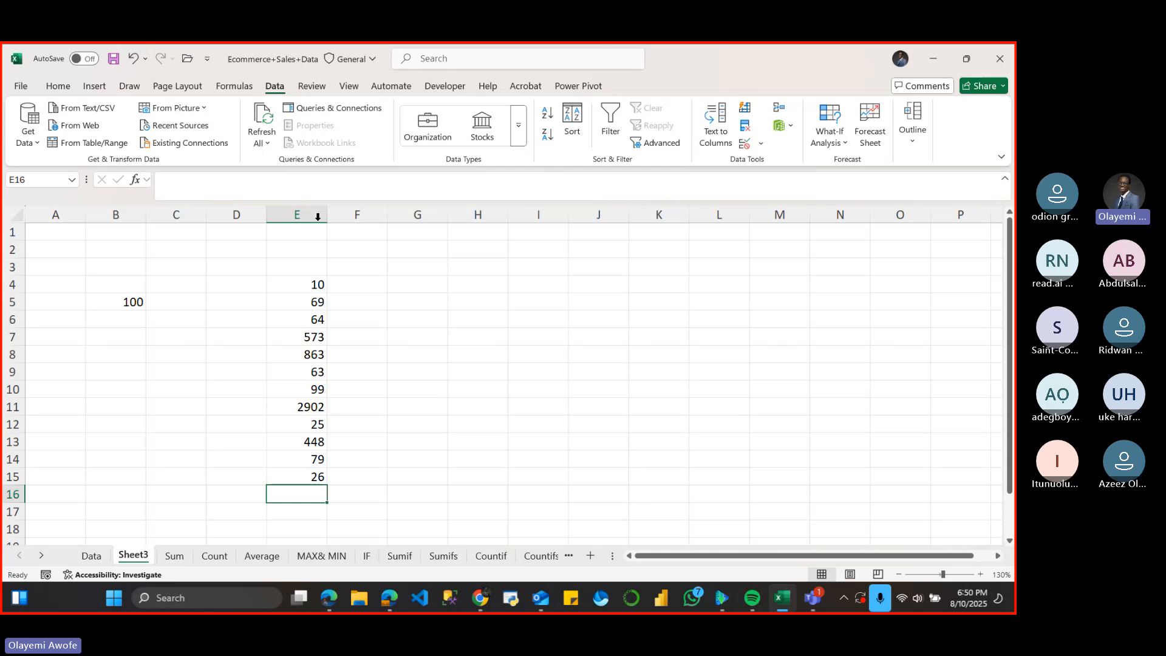
- Correct the value in cell E11 to 292 and select the whole number list E4:E15
click(310, 286)
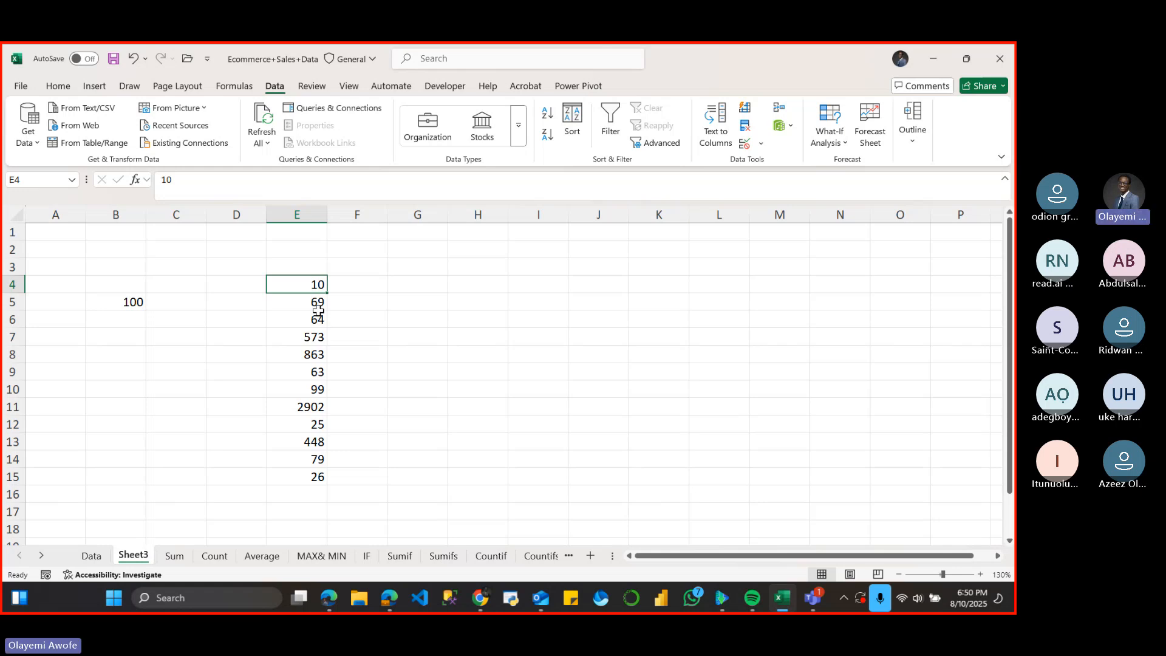
click(321, 394)
key(ctrl+Down)
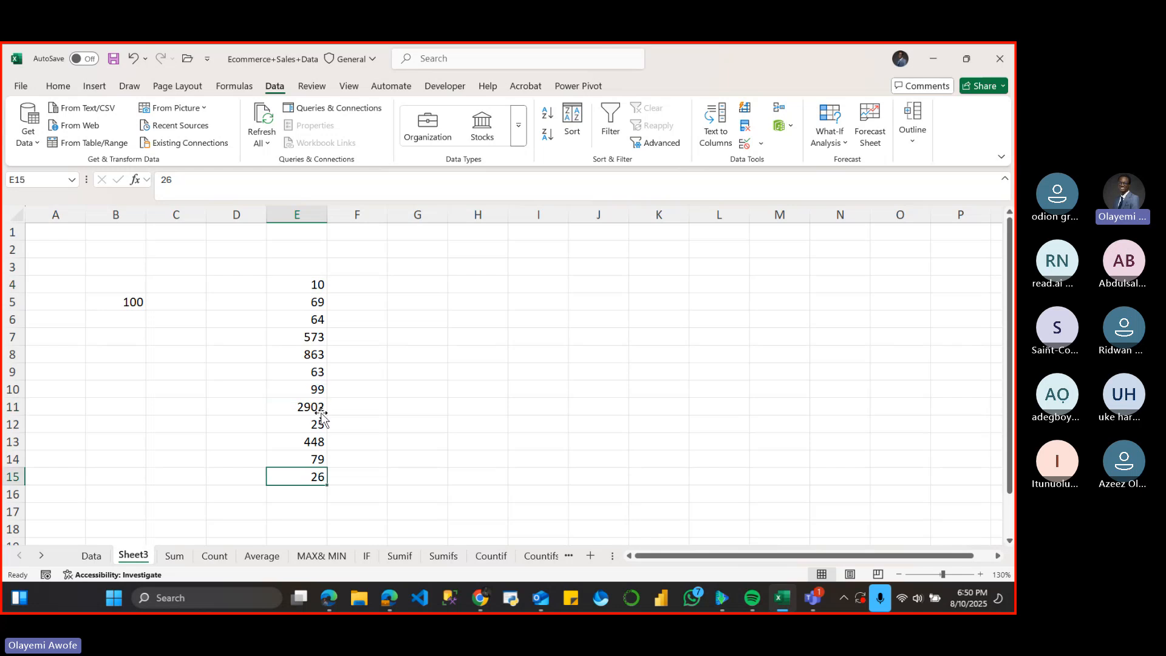
double_click(320, 406)
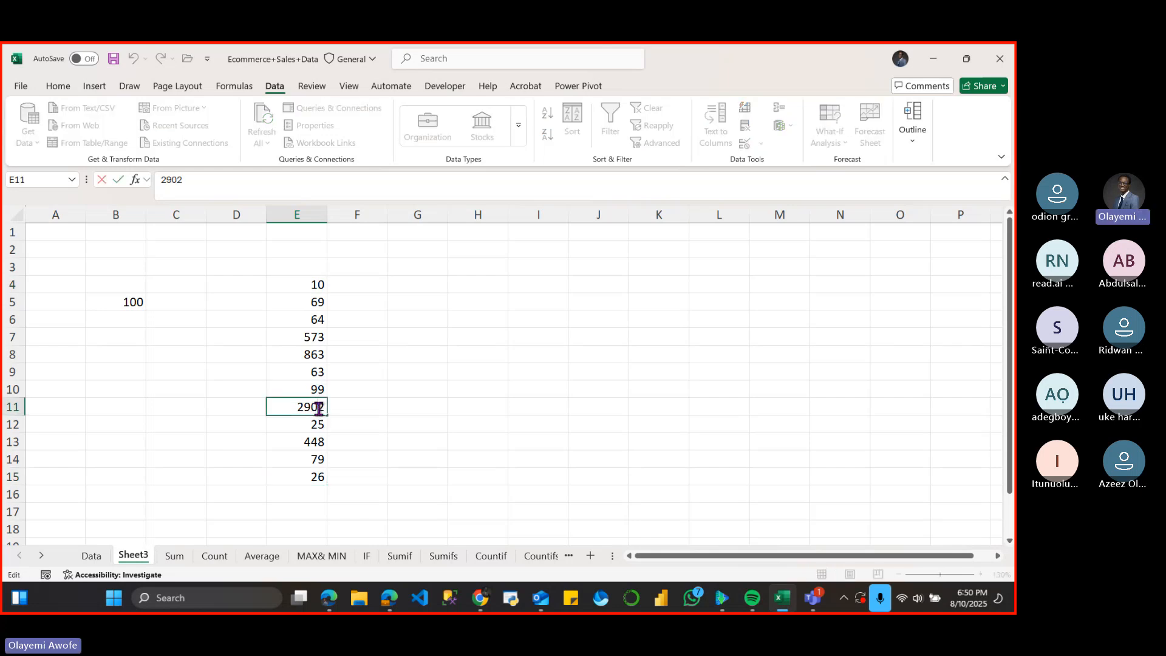
key(BackSpace)
click(308, 281)
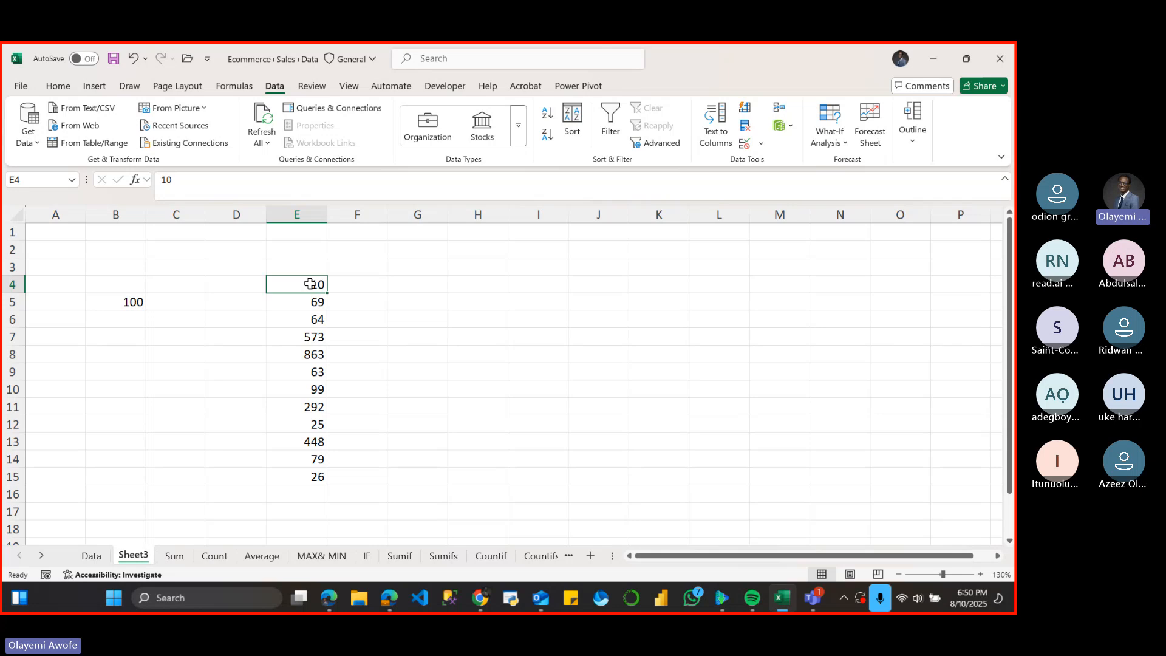
key(ctrl+shift+Down)
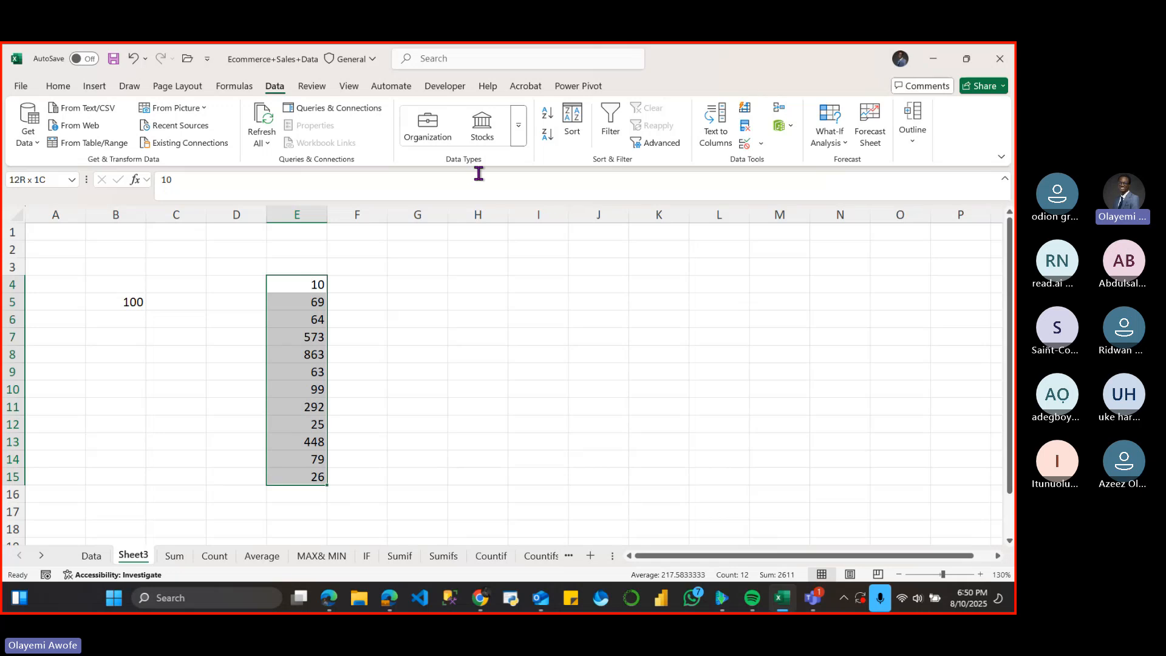
click(762, 144)
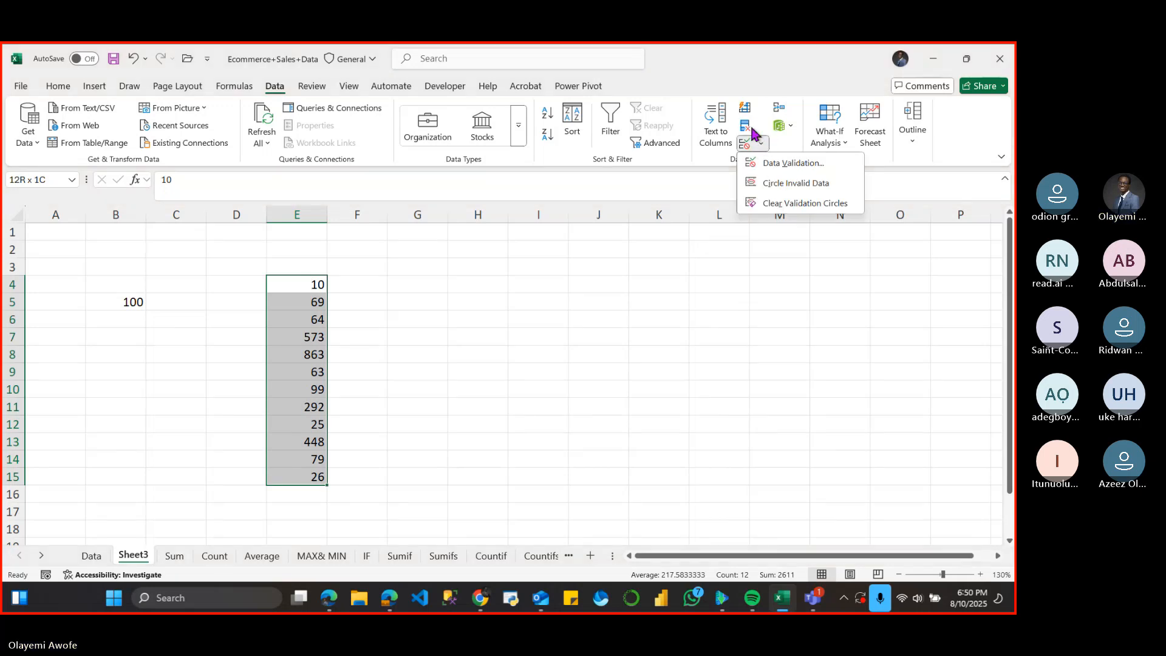
click(747, 109)
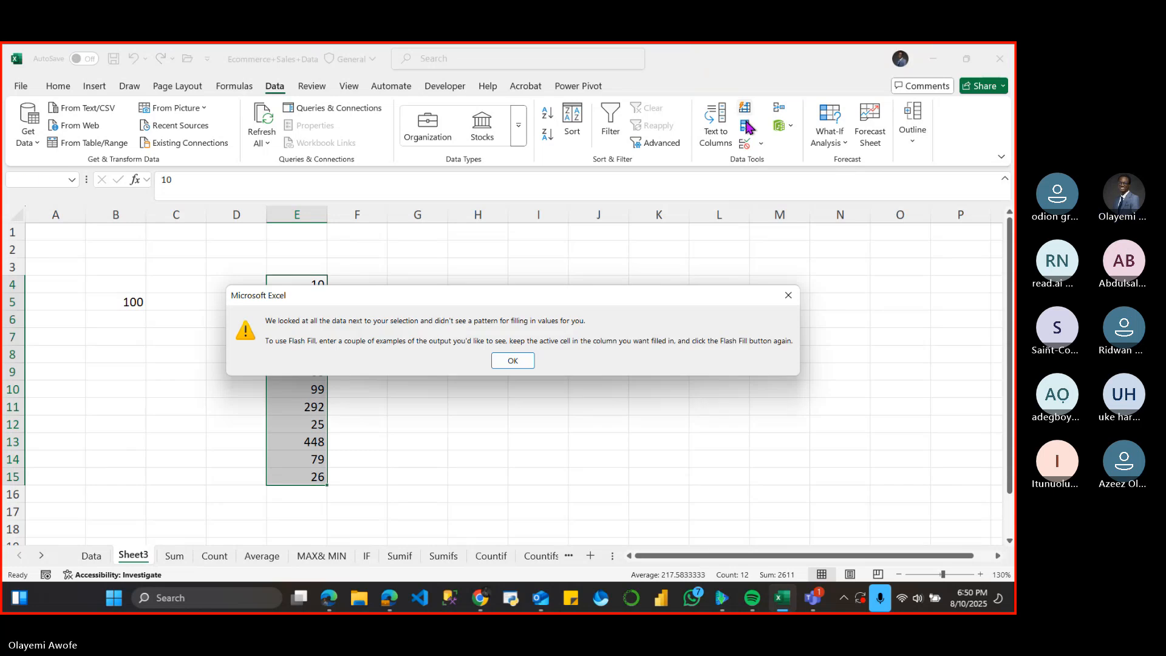
click(529, 361)
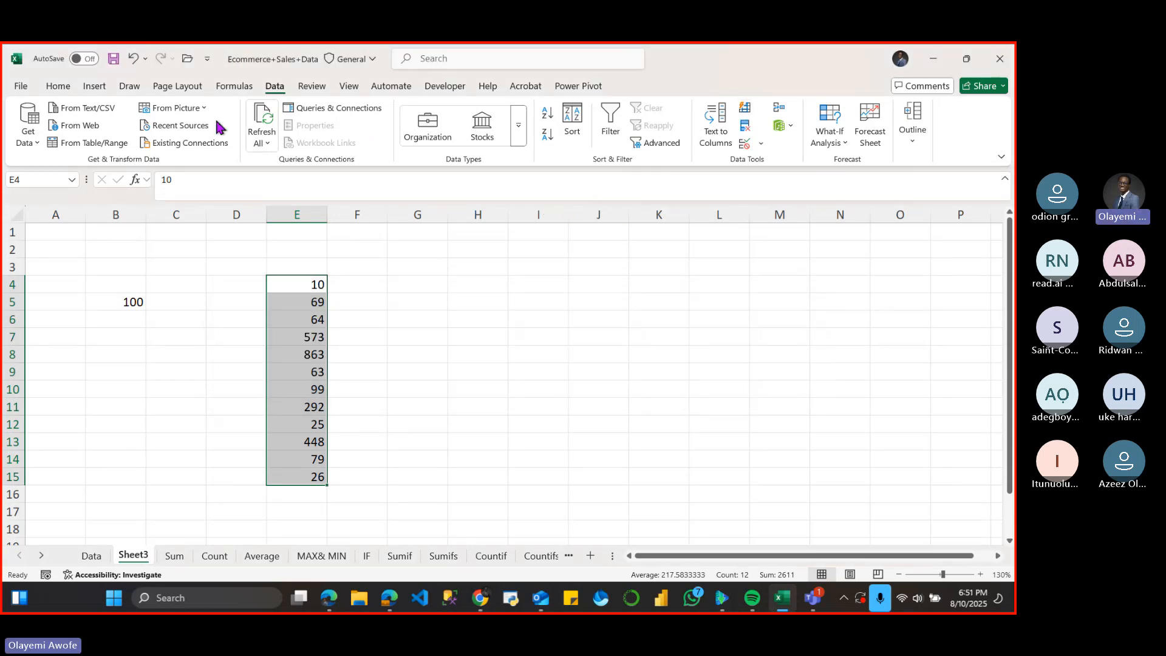
- Bring up the Highlight Cells Rules options of conditional formatting for the selected list E4:E15
click(57, 87)
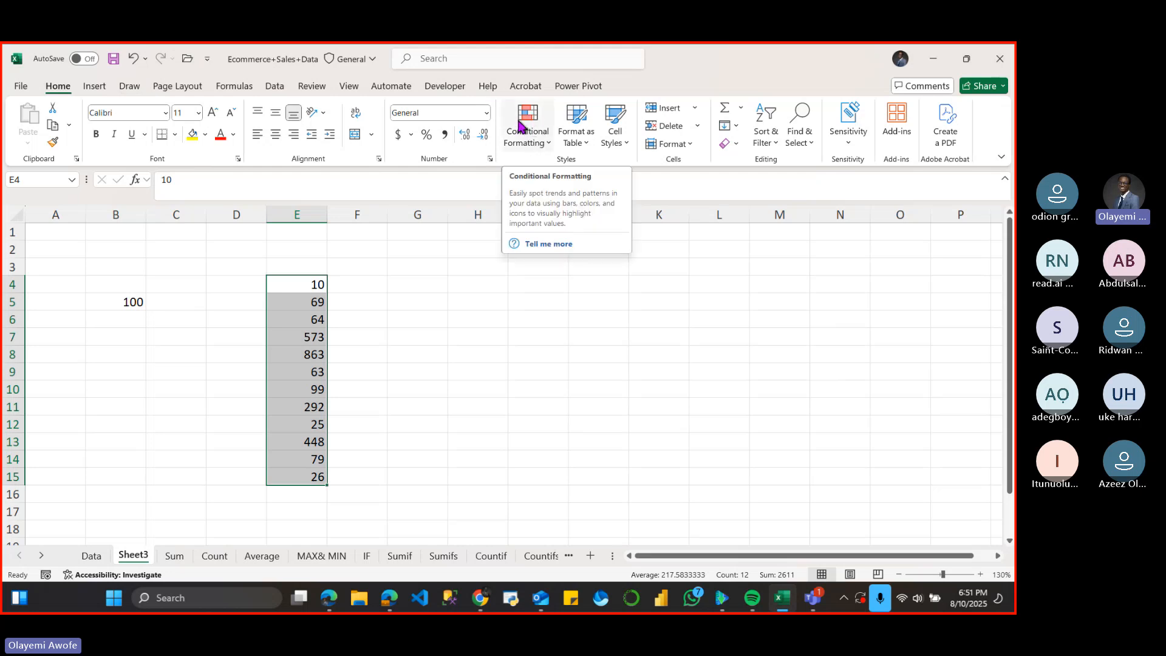
click(550, 148)
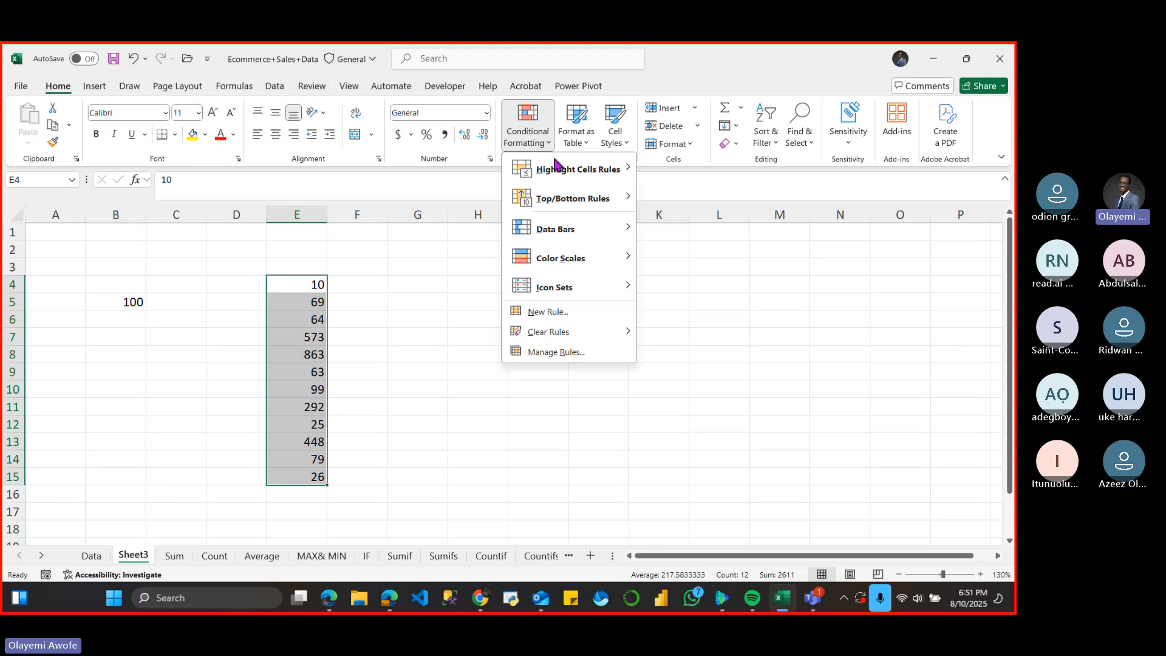
mouse_move(589, 173)
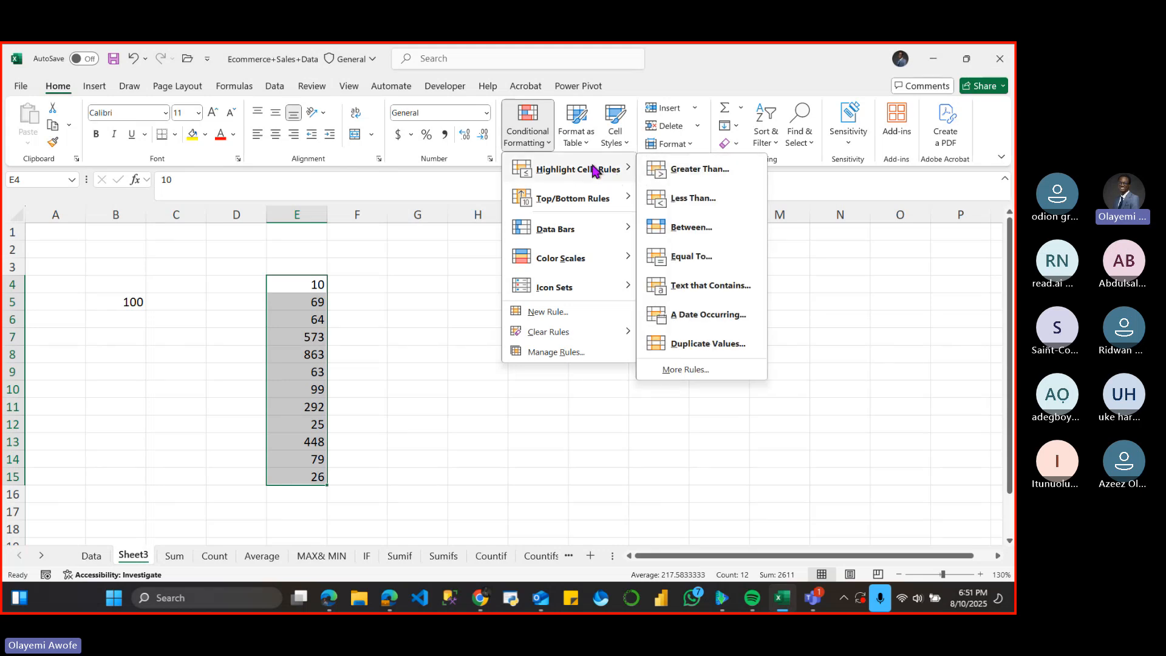
- Highlight the values in E4:E15 that are greater than 100 with Light Red Fill with Dark Red Text
click(717, 173)
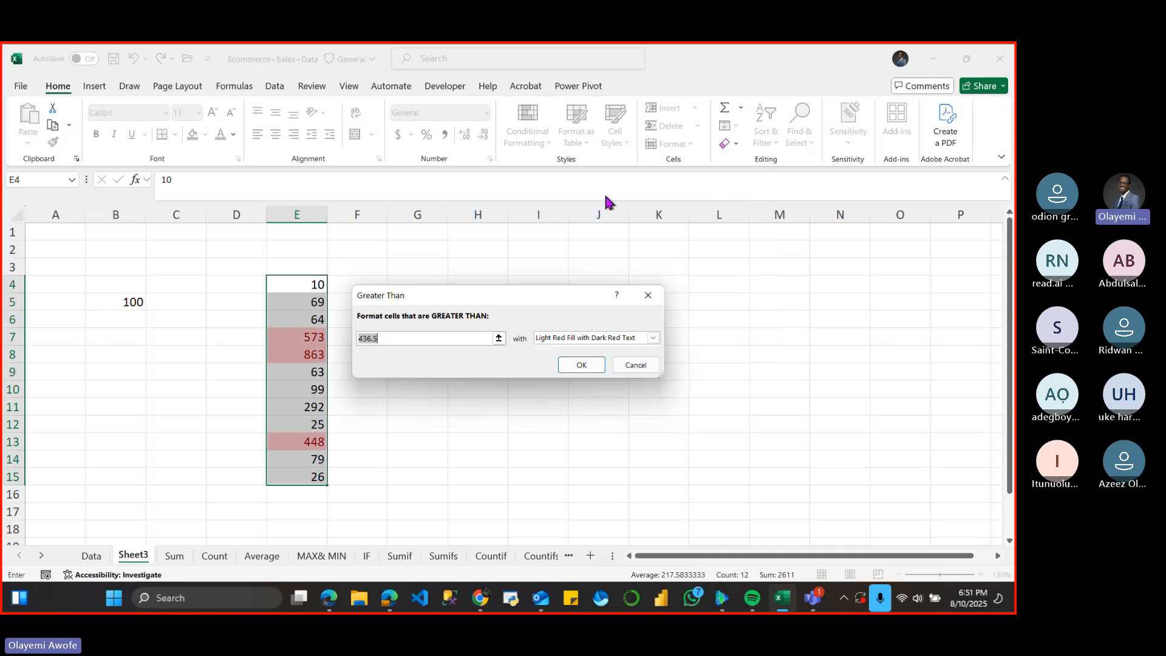
key(BackSpace)
text(100)
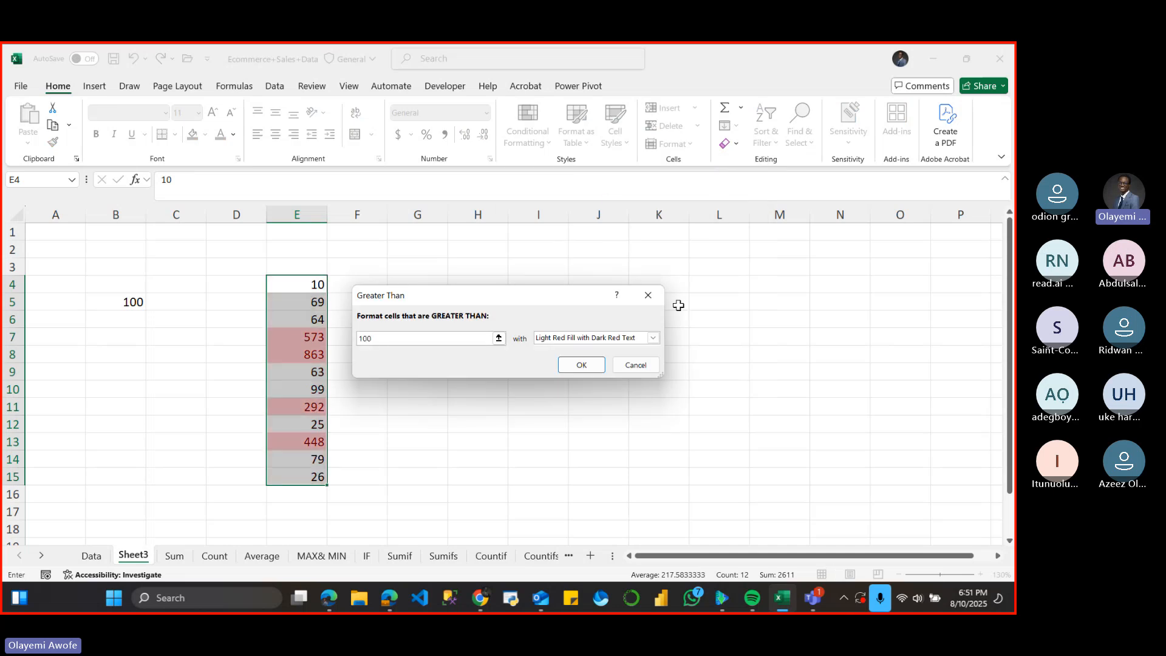
click(653, 339)
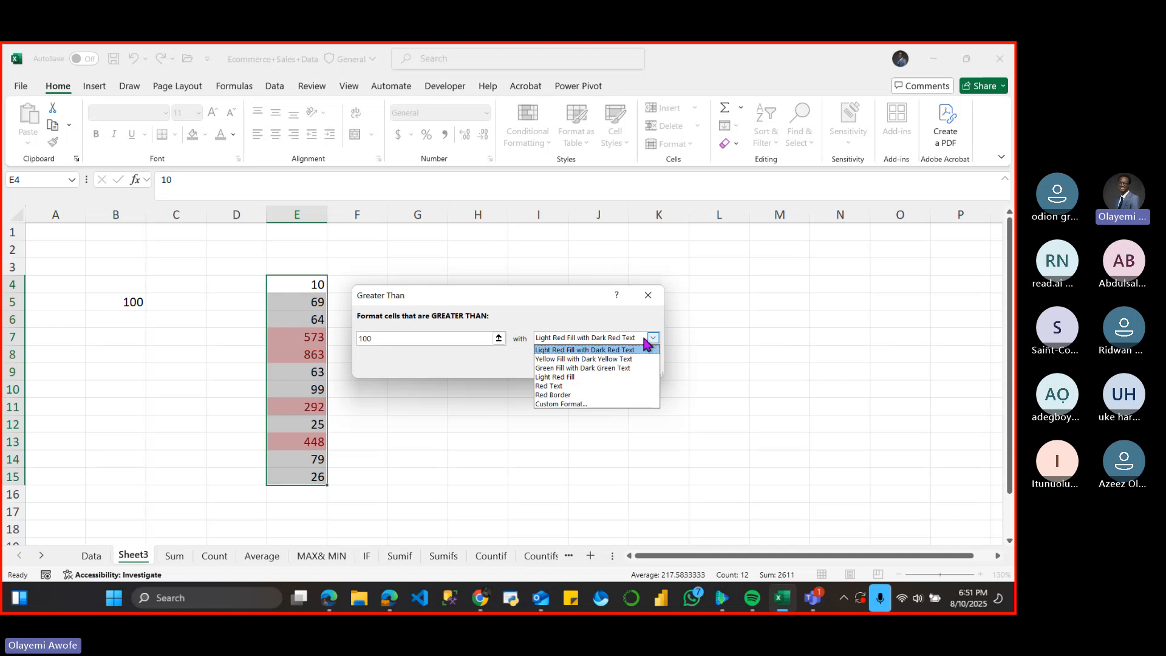
click(576, 387)
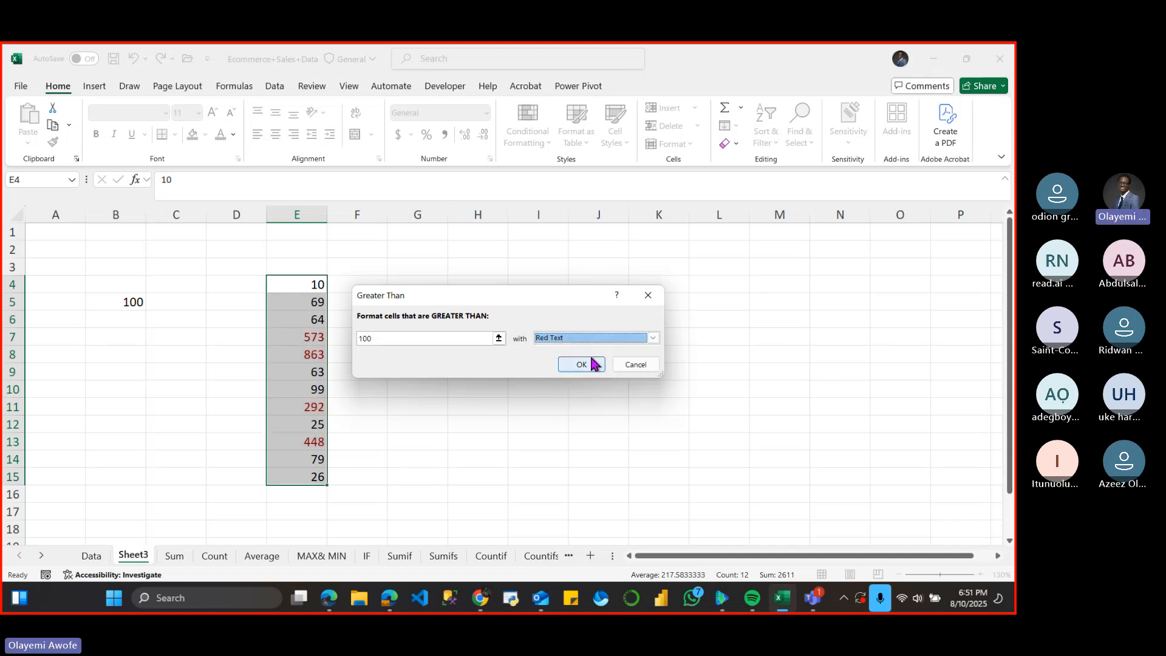
click(652, 338)
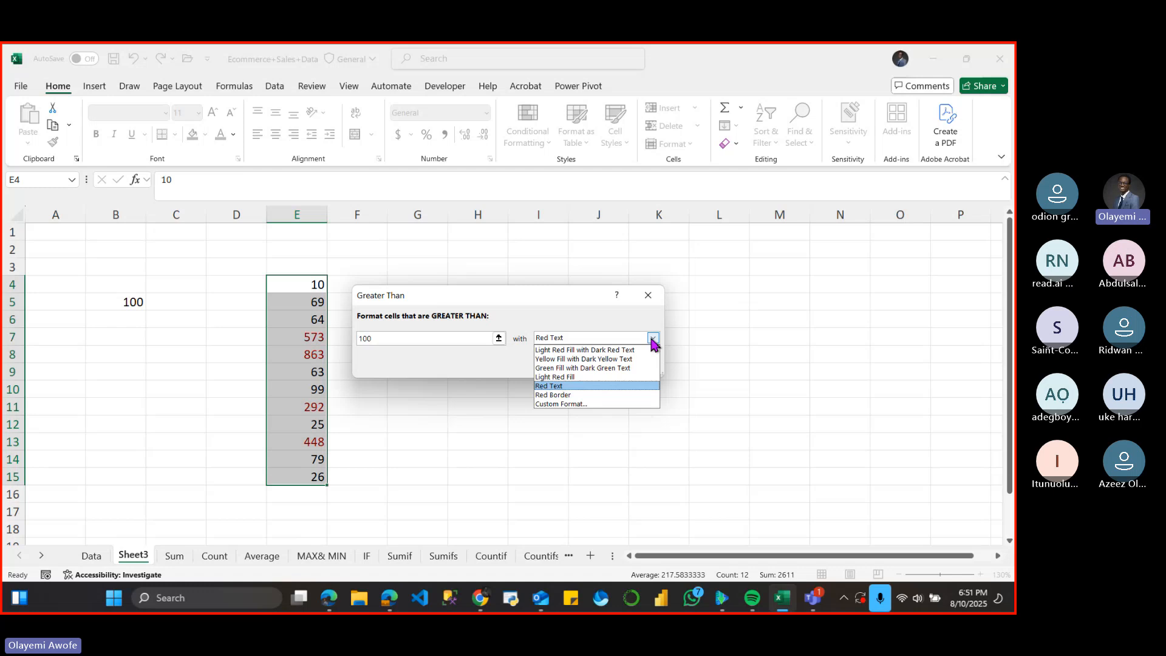
click(614, 351)
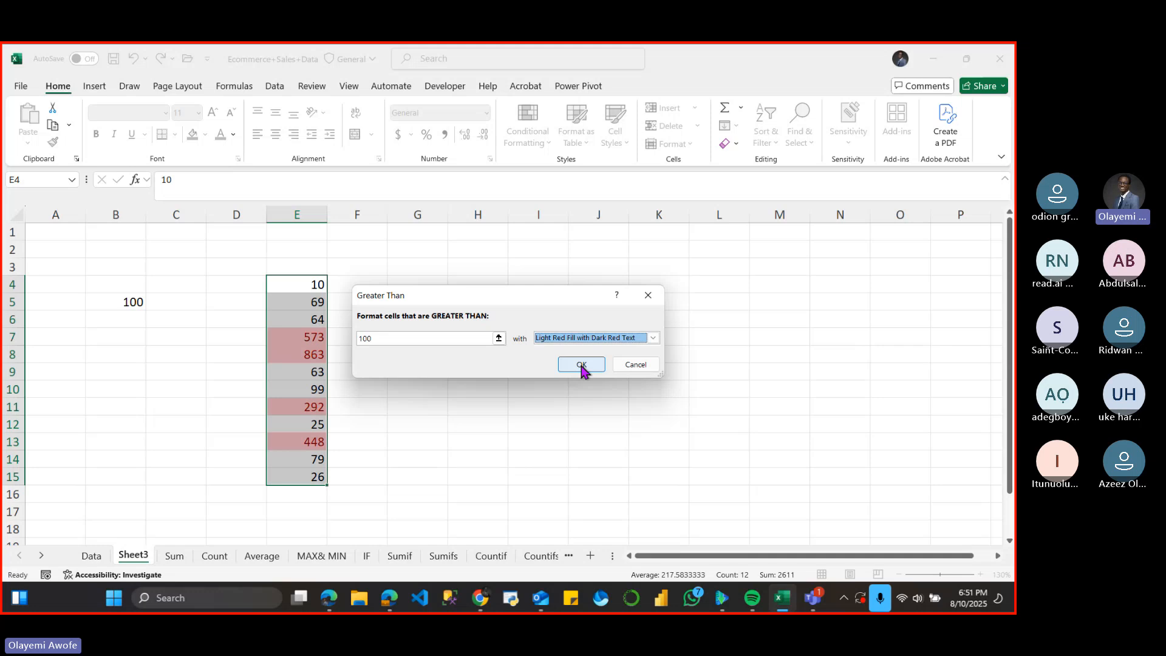
click(581, 364)
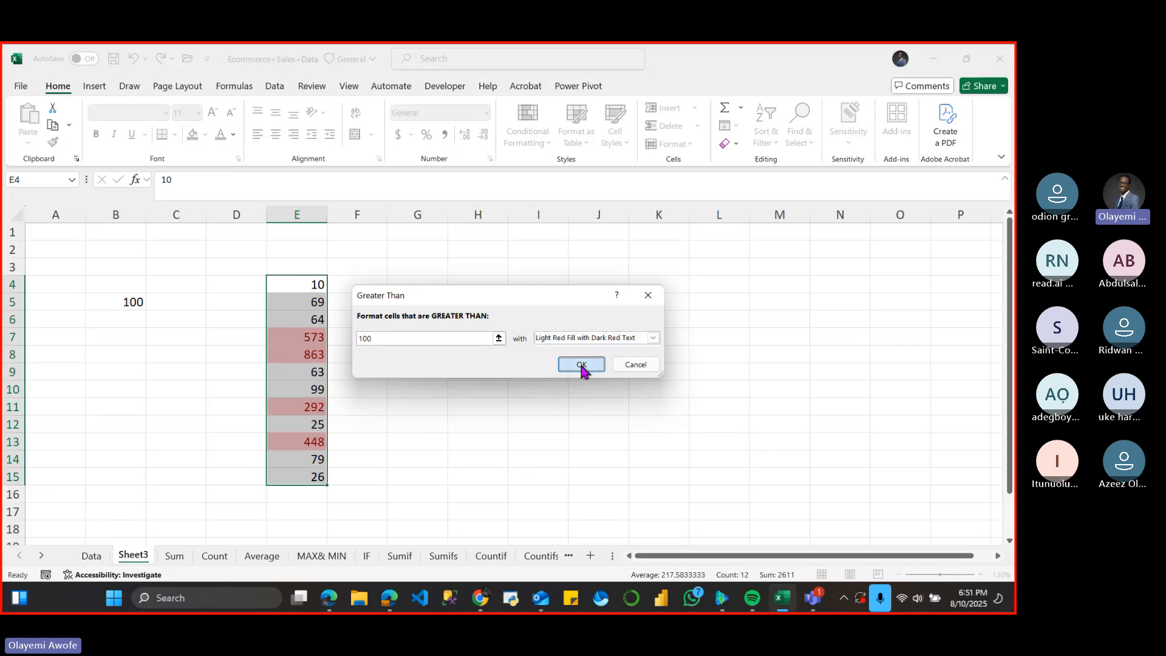
click(462, 335)
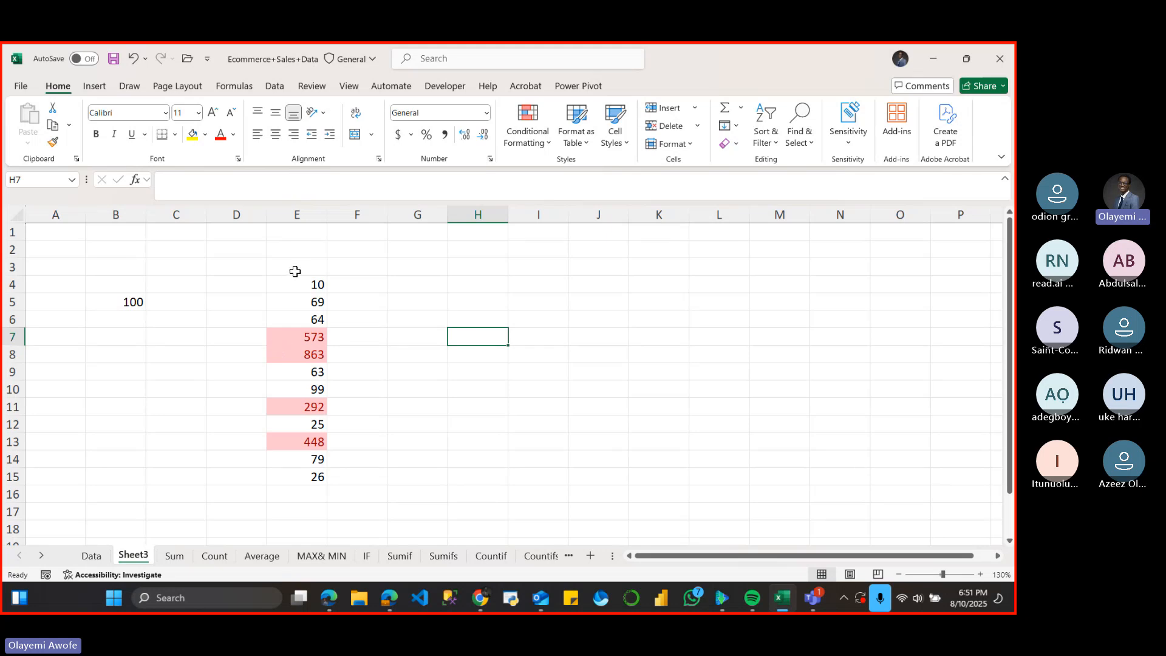
- Enter the header "Score" in cell E3 above the list of numbers
click(295, 271)
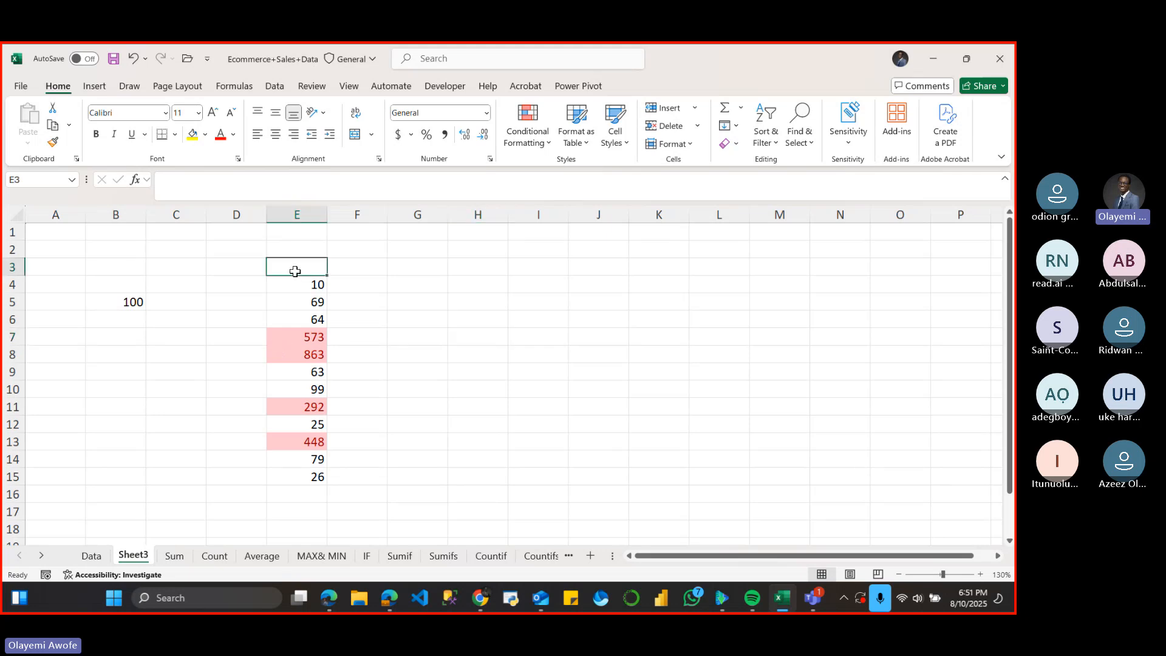
text(Score)
click(414, 260)
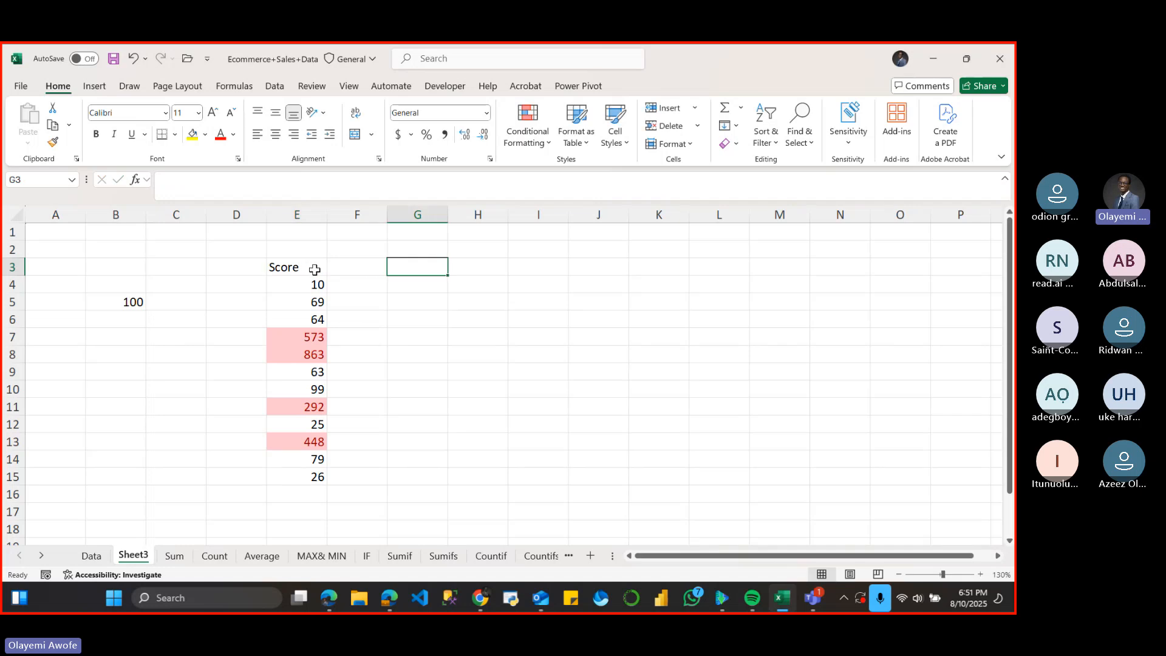
- Examine the highlighted scores in column E and compare them with the first score in the list
click(322, 341)
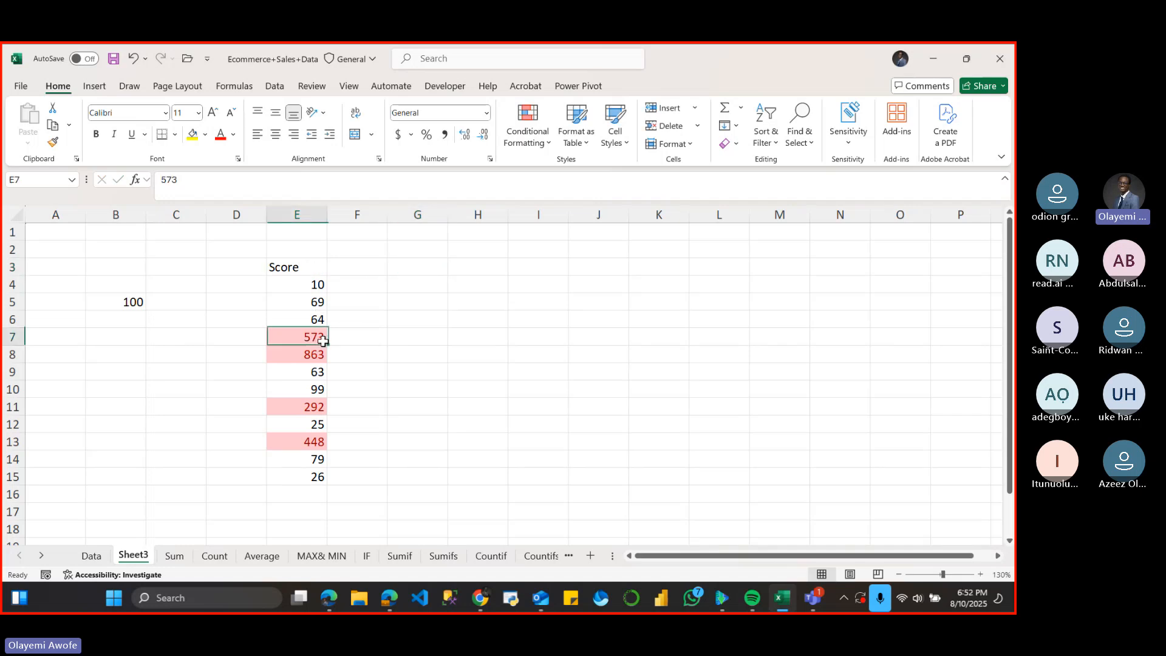
click(320, 356)
click(319, 406)
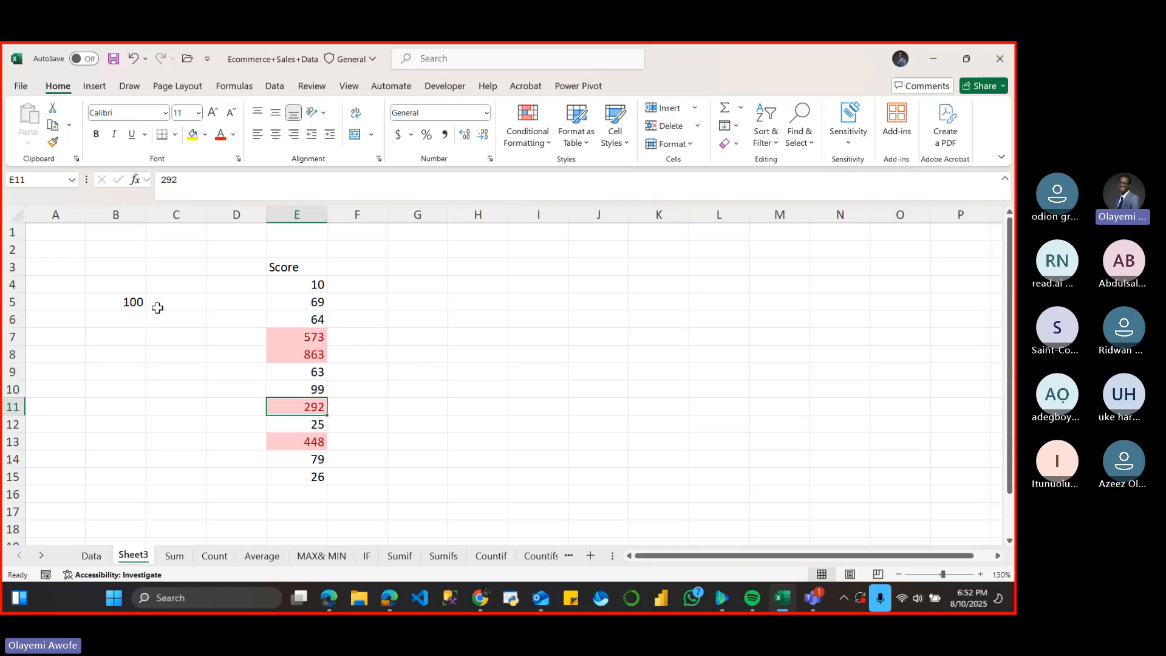
click(318, 336)
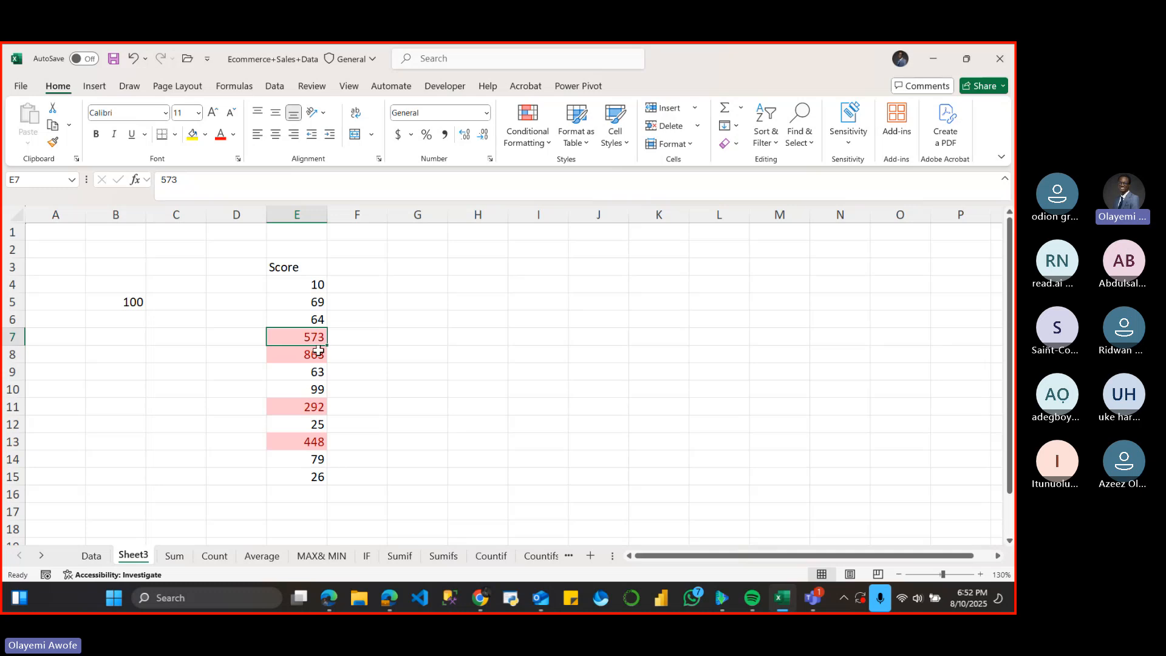
click(316, 355)
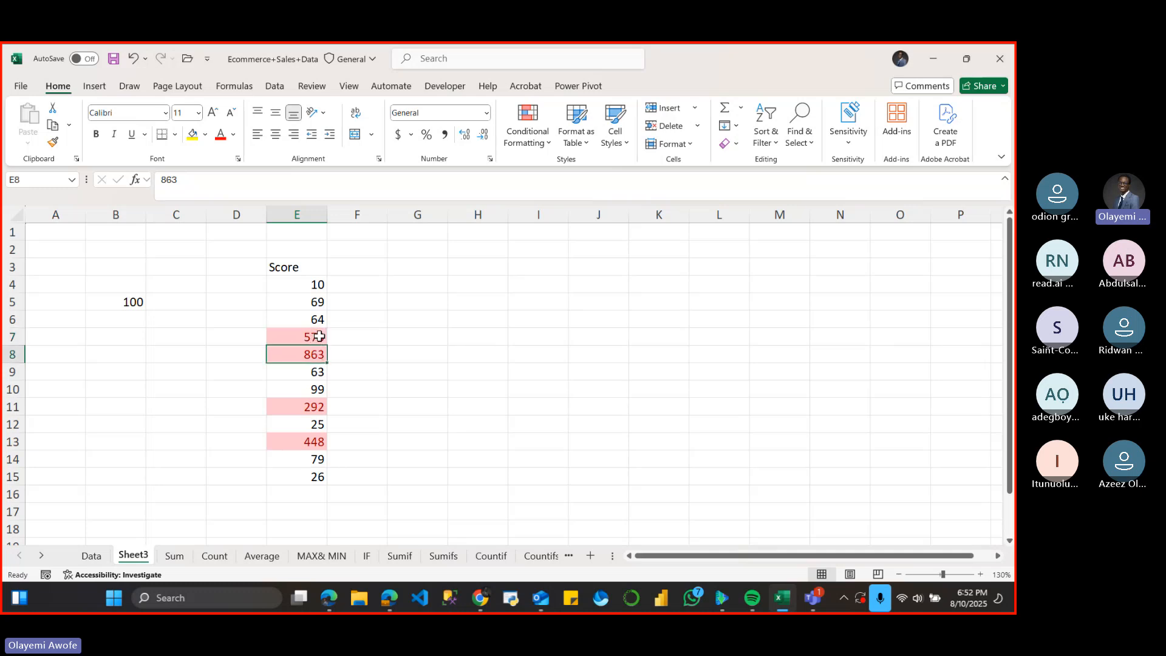
click(316, 339)
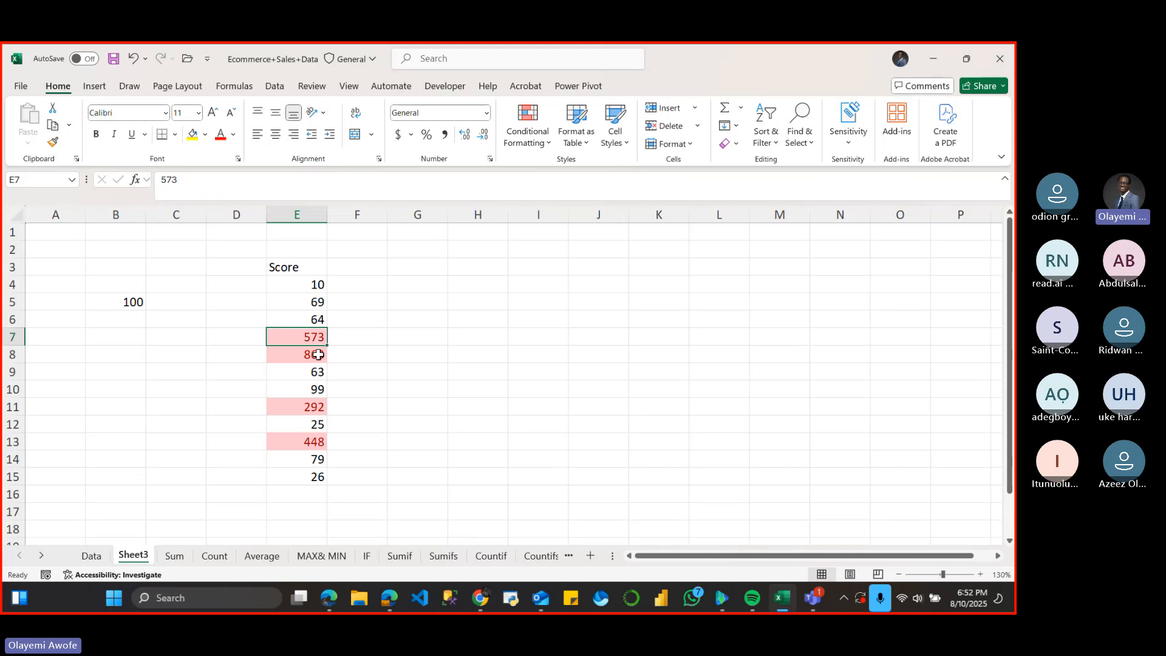
click(319, 411)
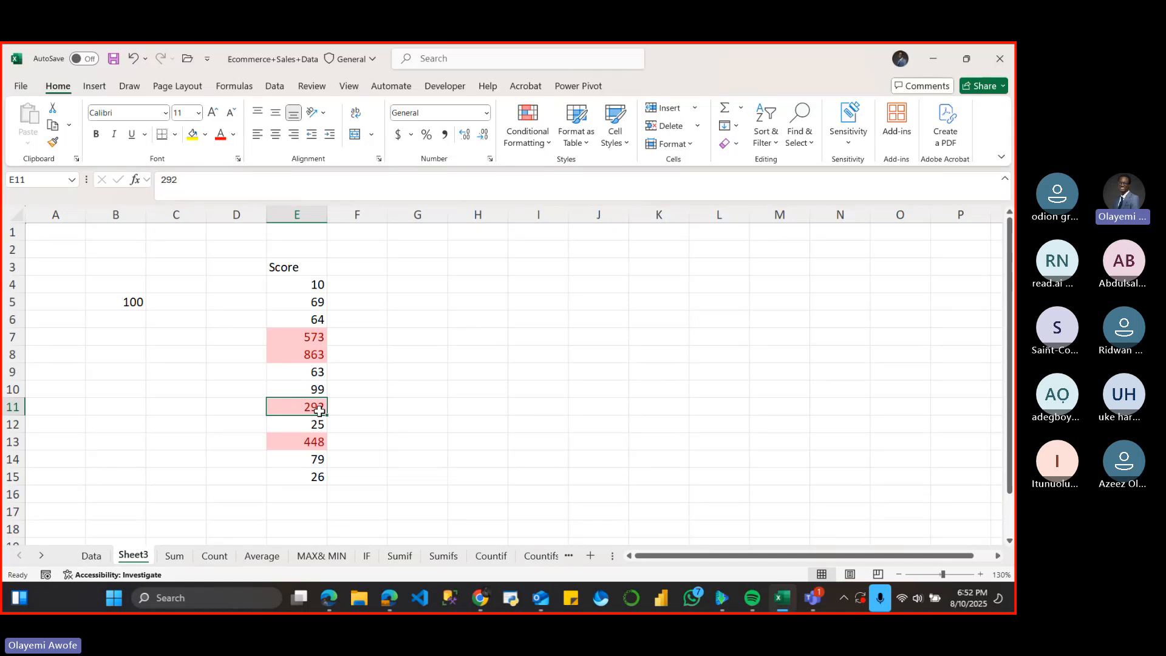
click(308, 289)
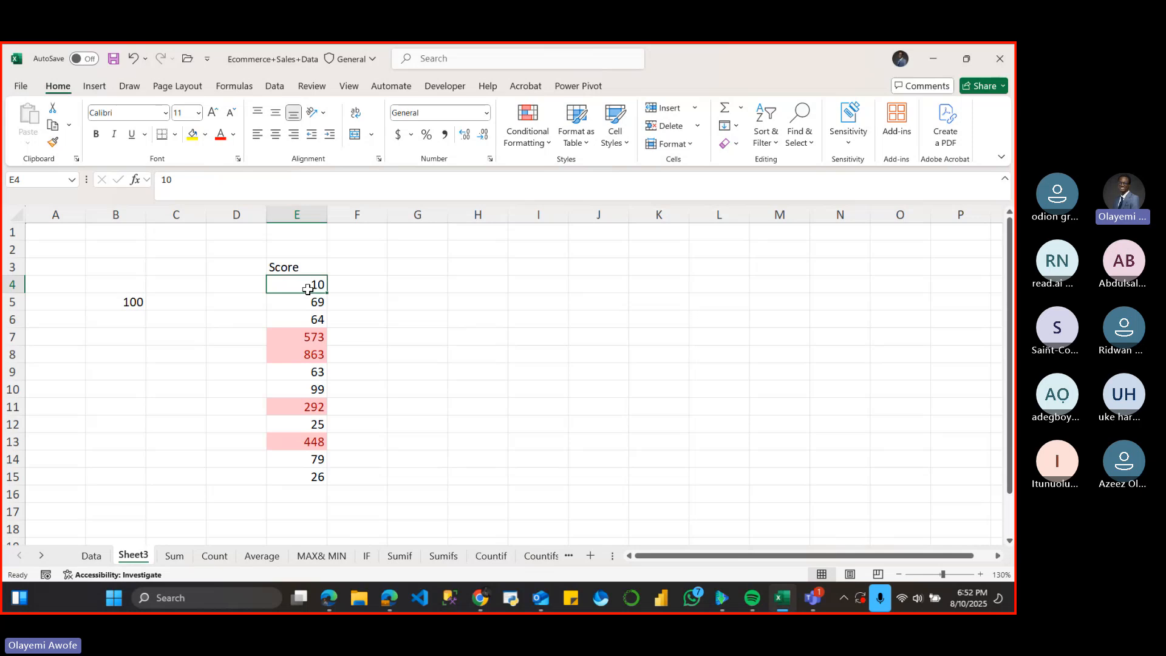
- Correct the score in cell E7 to 57 and the score in cell E8 to 86
click(321, 336)
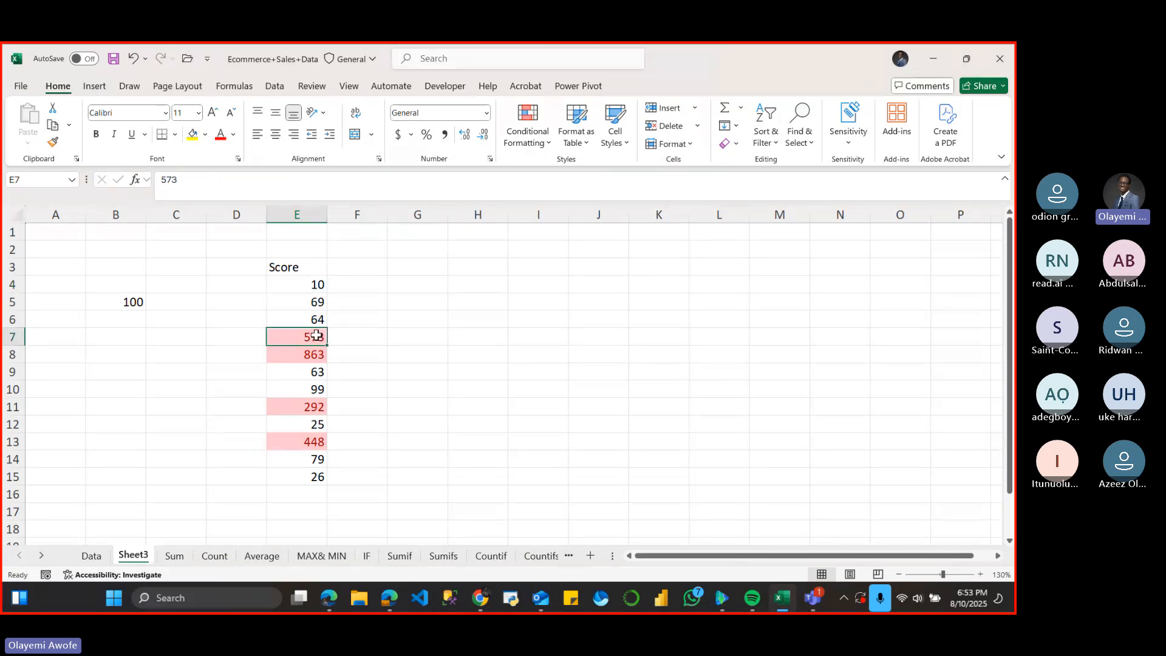
double_click(317, 335)
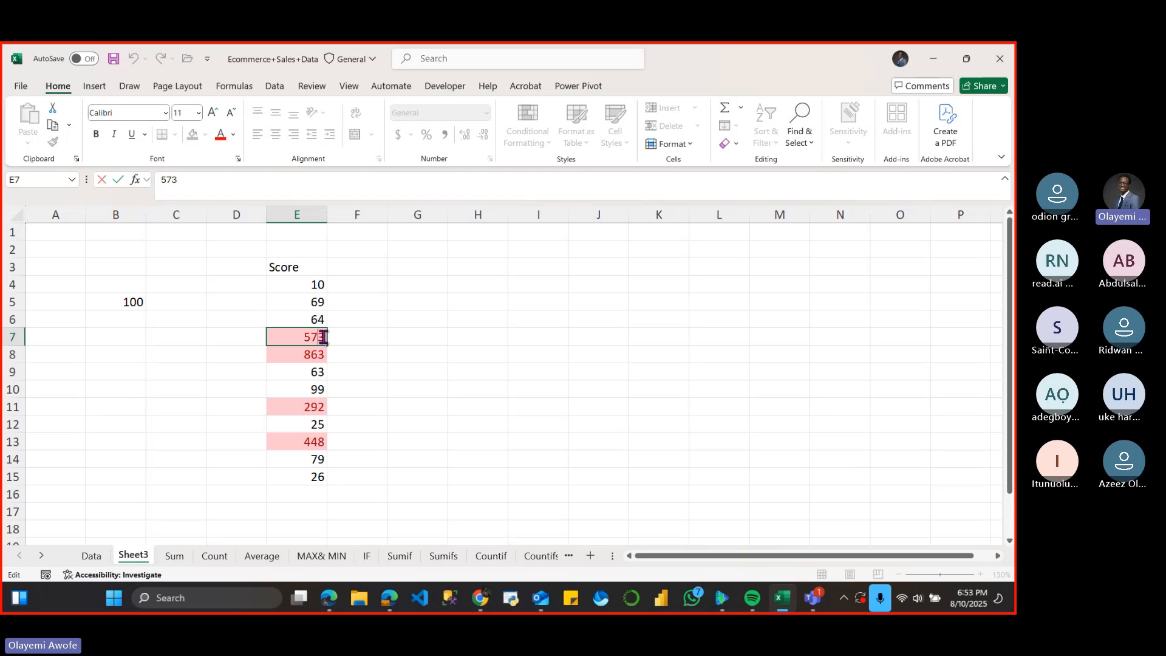
key(BackSpace)
click(352, 337)
click(319, 357)
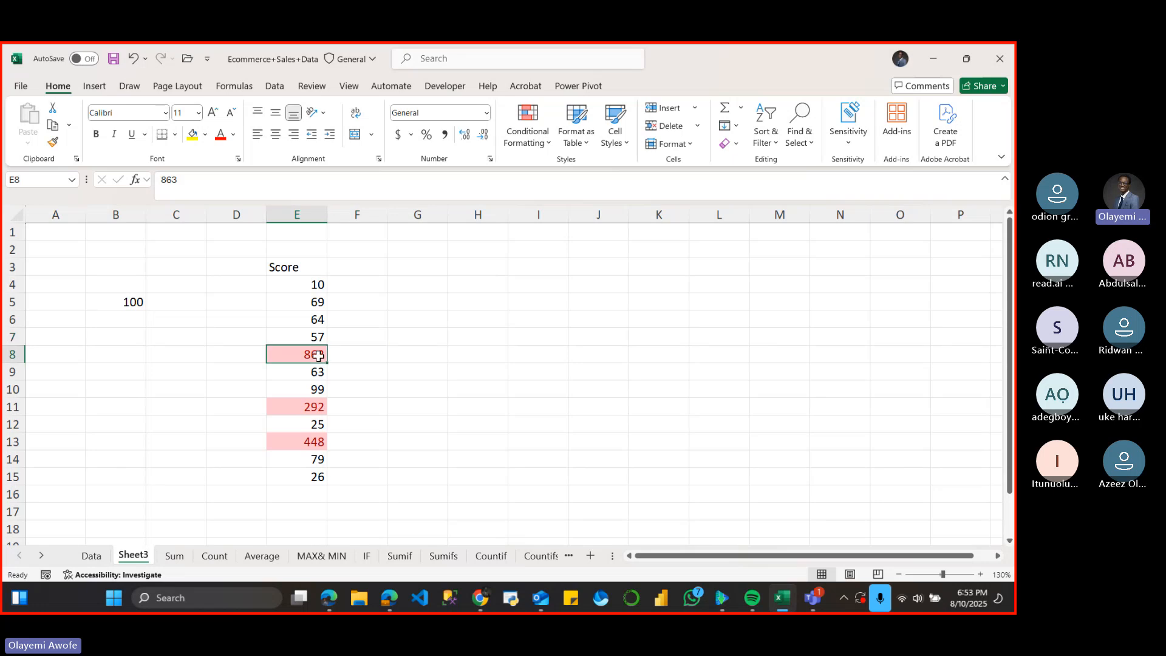
double_click(319, 356)
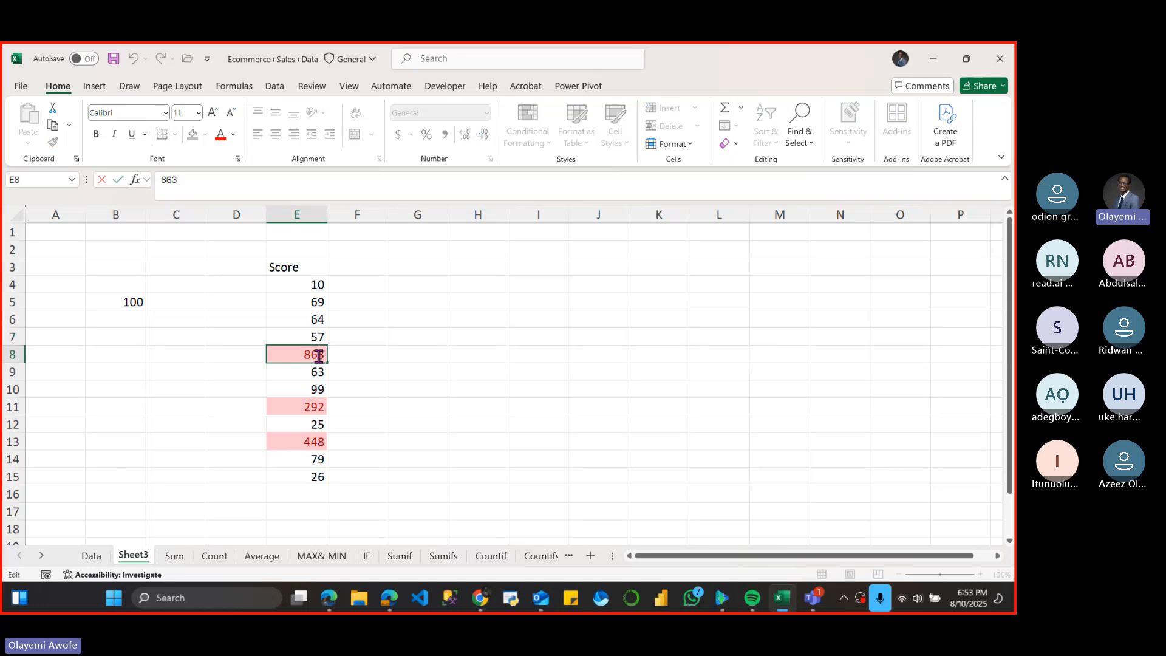
key(BackSpace)
click(351, 357)
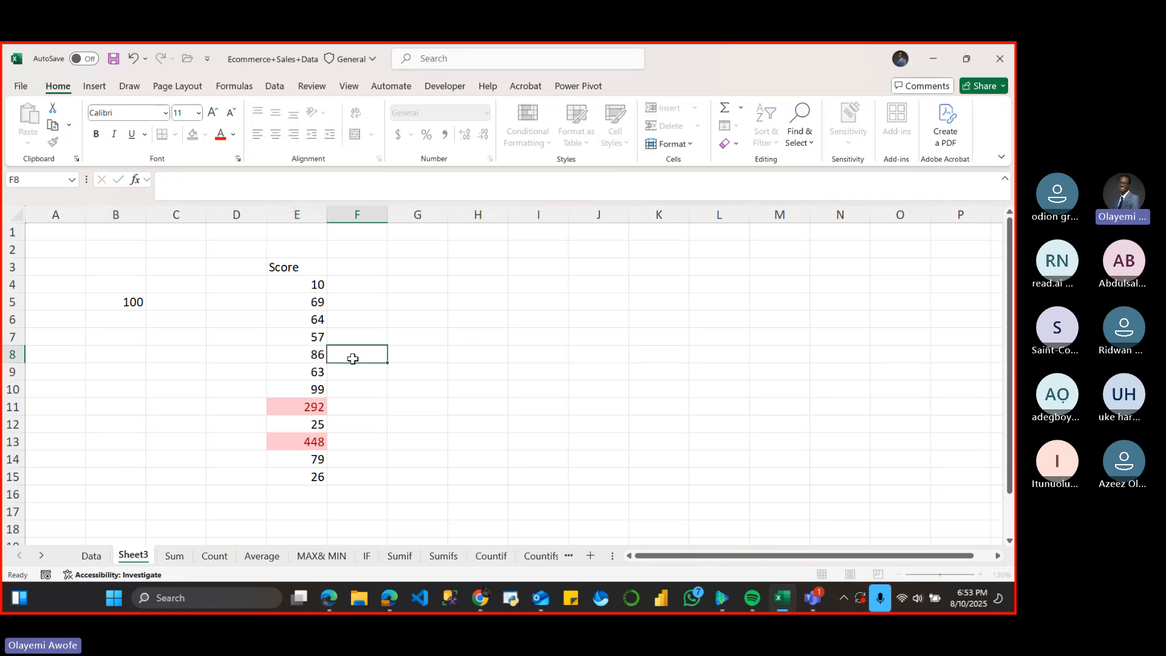
- Correct the score in cell E11 to 29 and the score in cell E13 to 44
double_click(313, 407)
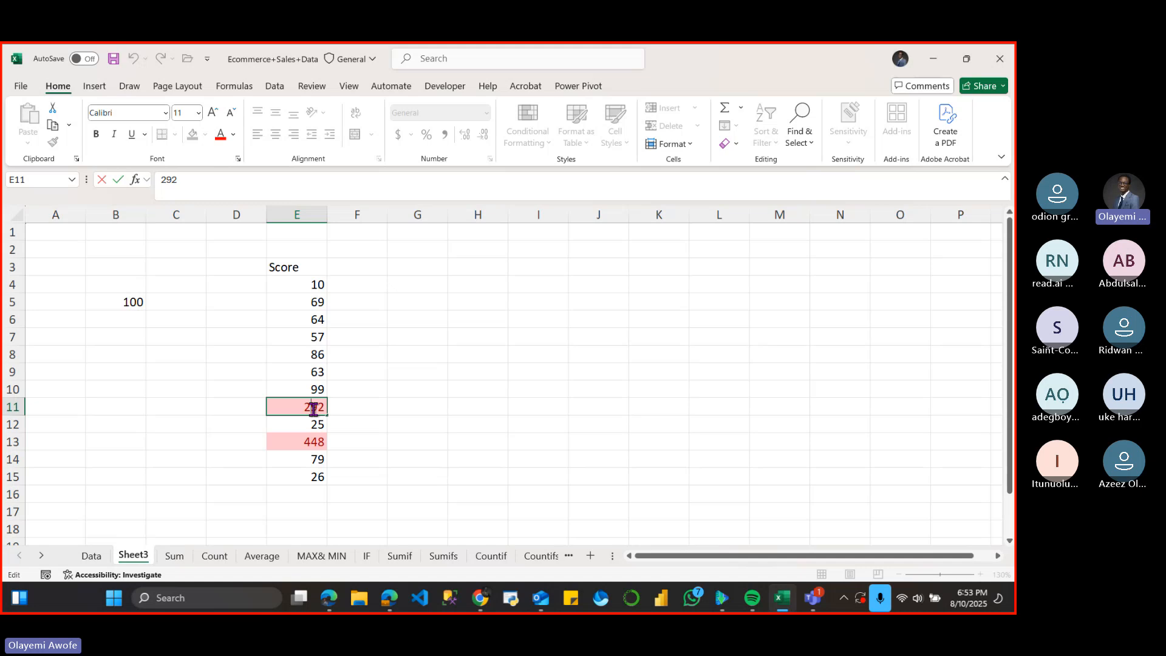
key(BackSpace)
click(322, 441)
double_click(323, 441)
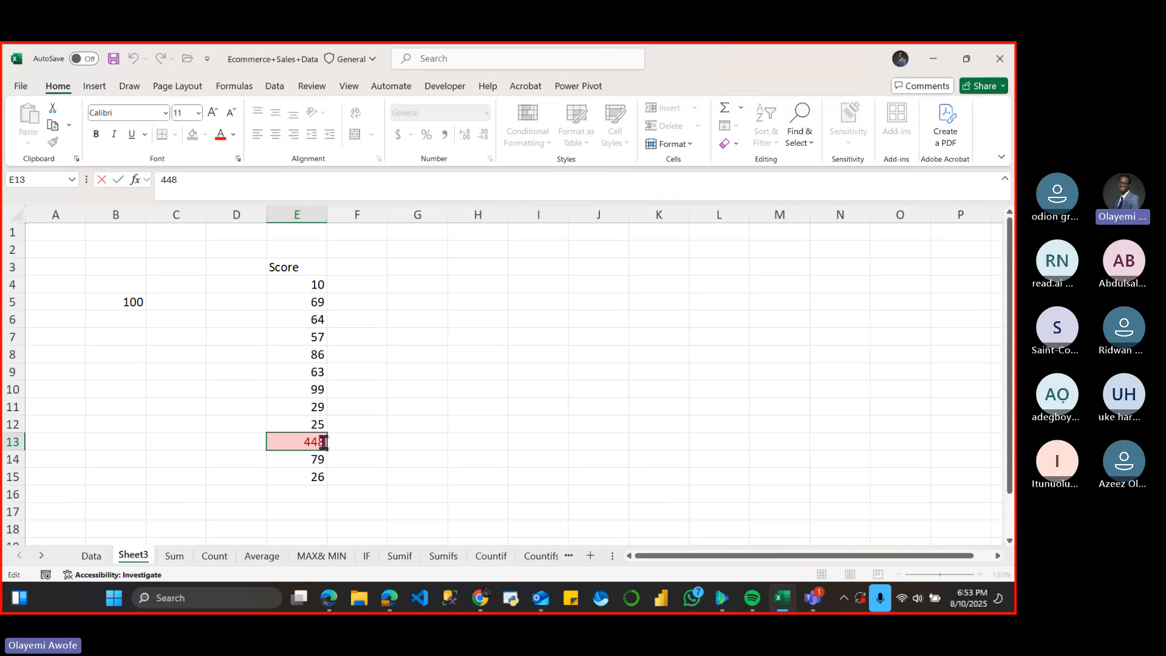
key(BackSpace)
click(356, 442)
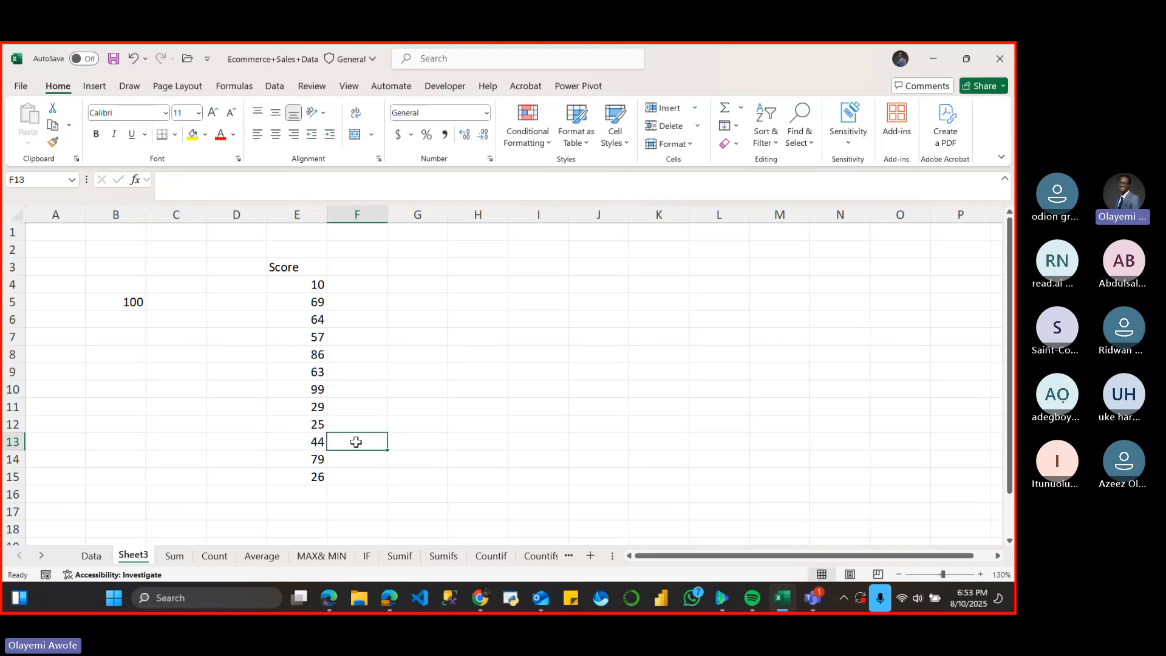
- Change the score in cell E4 to 110 to test the highlighting rule
click(305, 288)
double_click(307, 287)
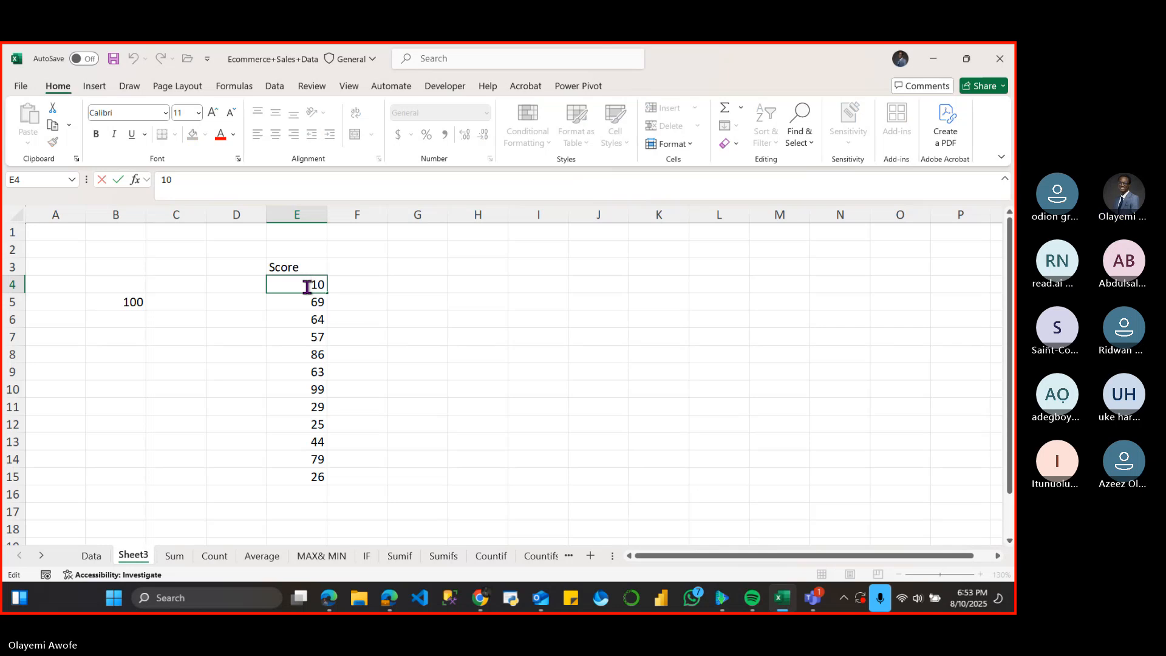
text(1)
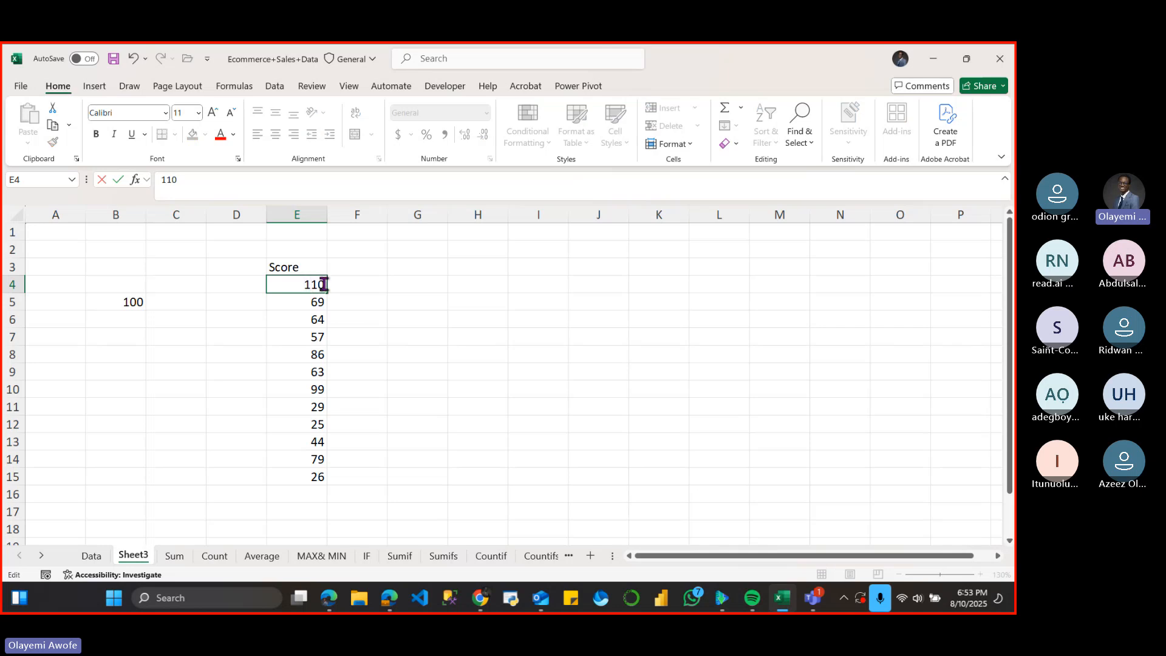
key(Return)
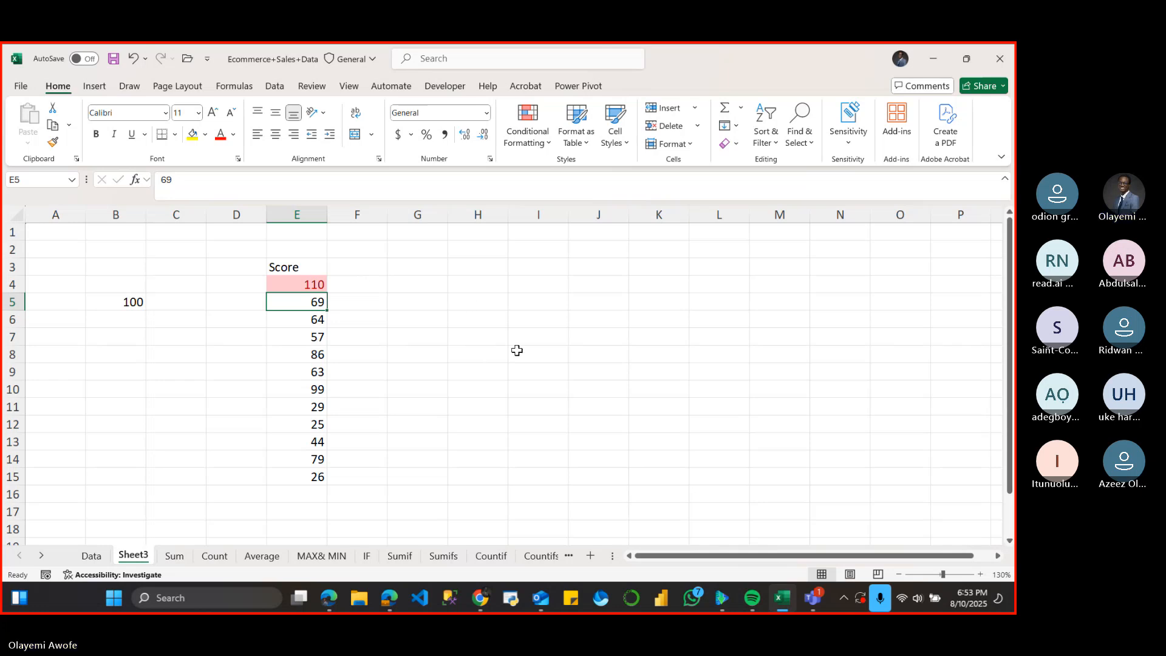
- Switch to the Data Analysis Class meeting in Teams to check it, and minimize its window again
click(813, 598)
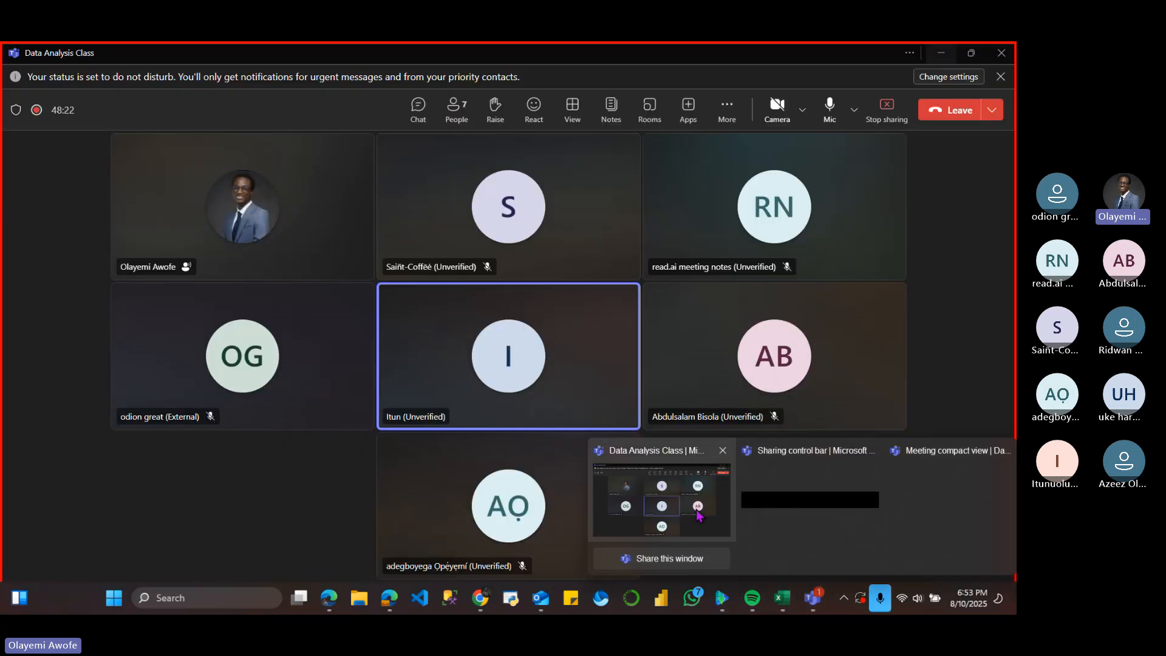
click(697, 513)
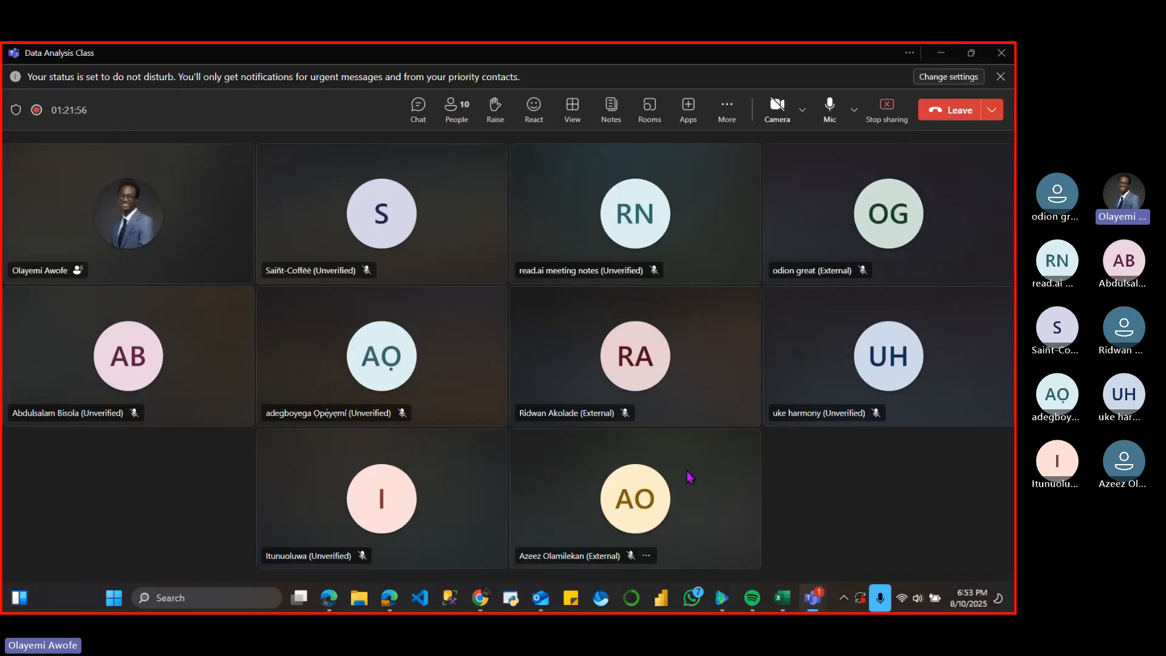
click(942, 54)
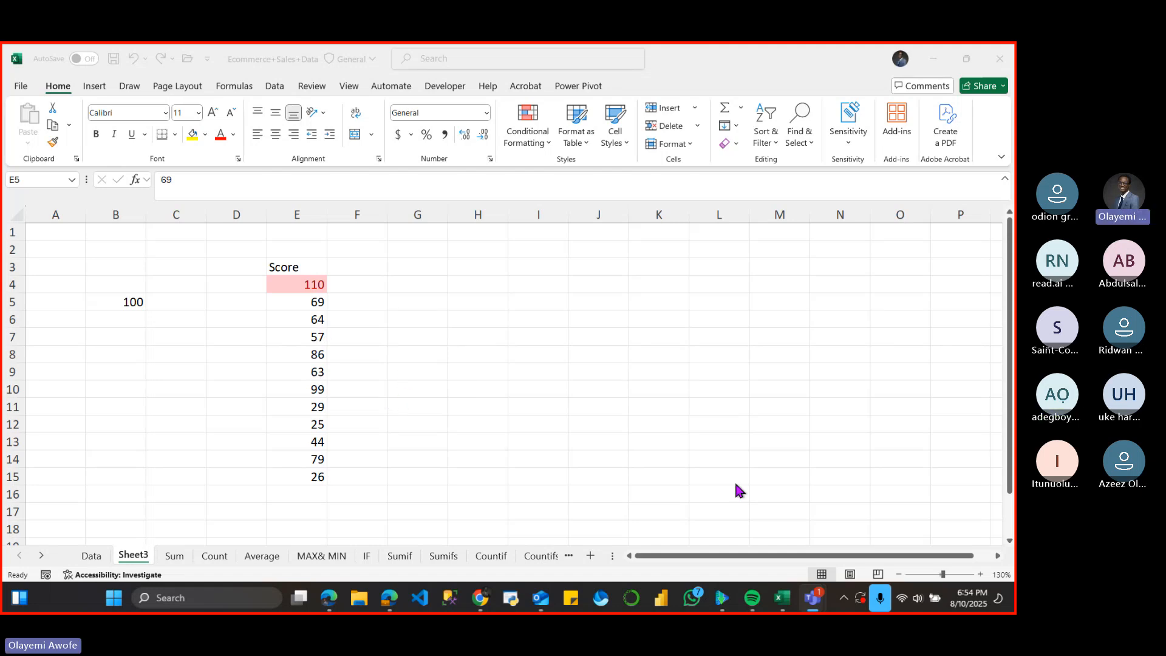
- Switch to the Edge window with Data Analysis Curriculum.pdf to view the Excel module topics
mouse_move(324, 599)
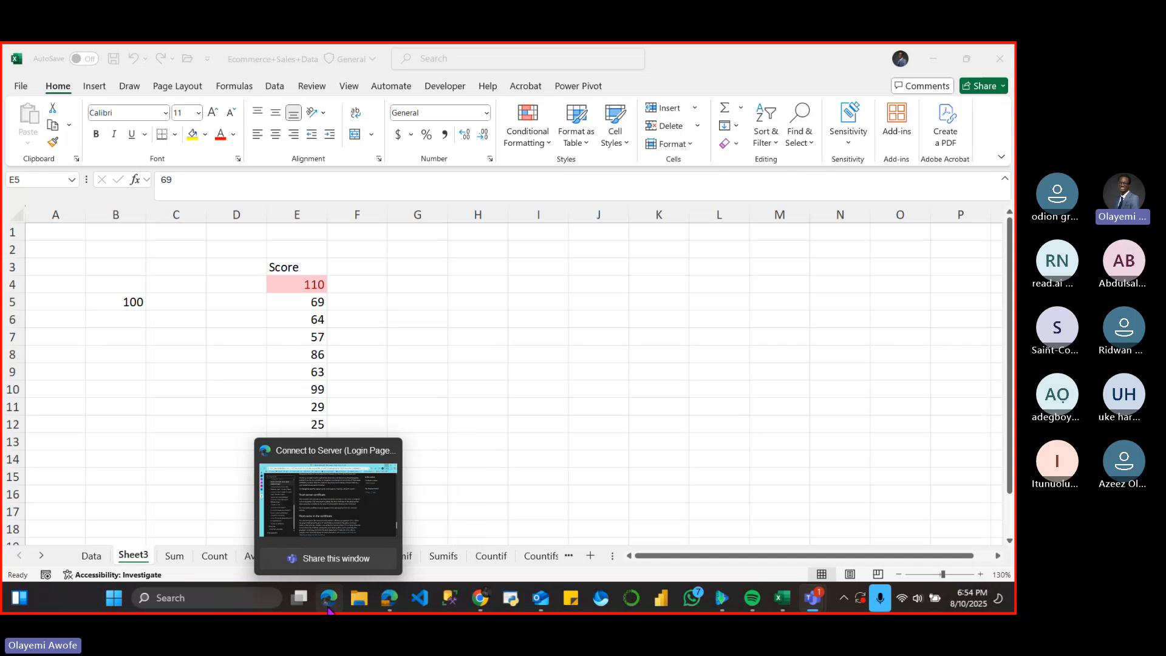
click(342, 541)
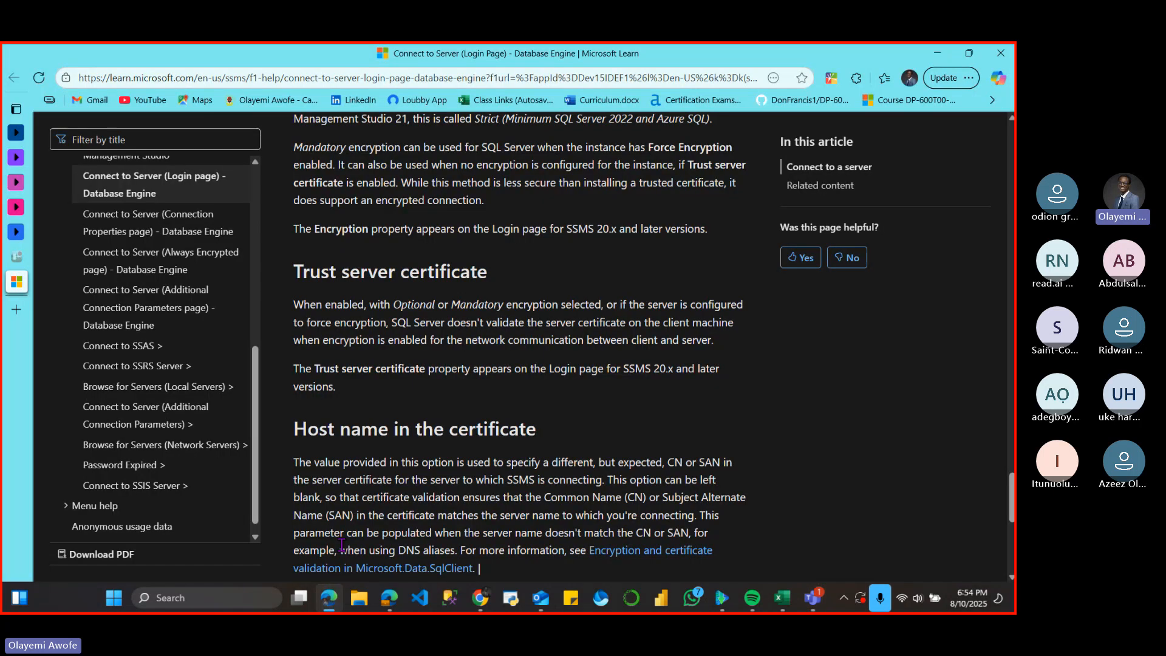
click(387, 605)
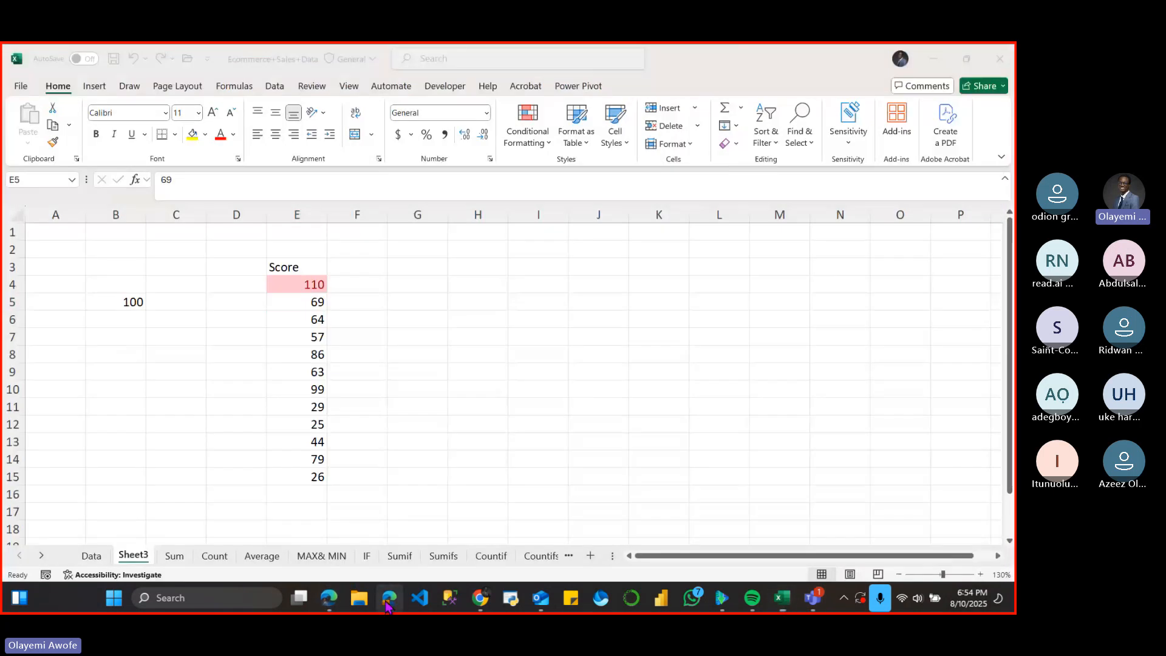
click(387, 601)
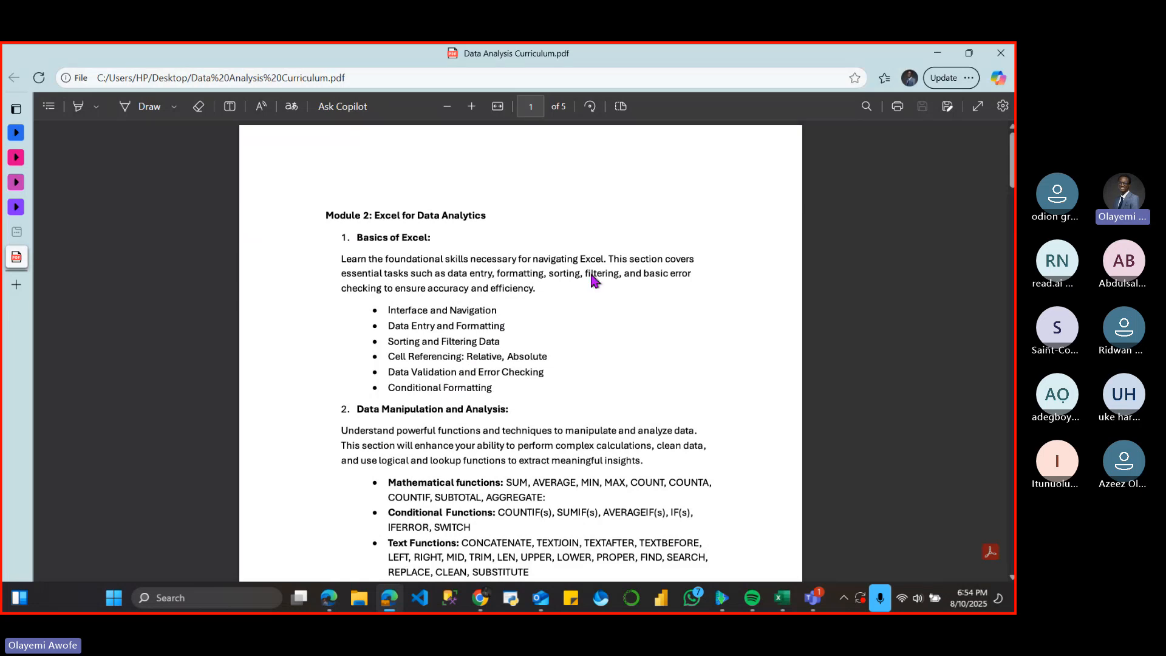
- Switch back from the curriculum PDF to Sheet3 of the Ecommerce+Sales+Data workbook in Excel
click(969, 53)
click(785, 196)
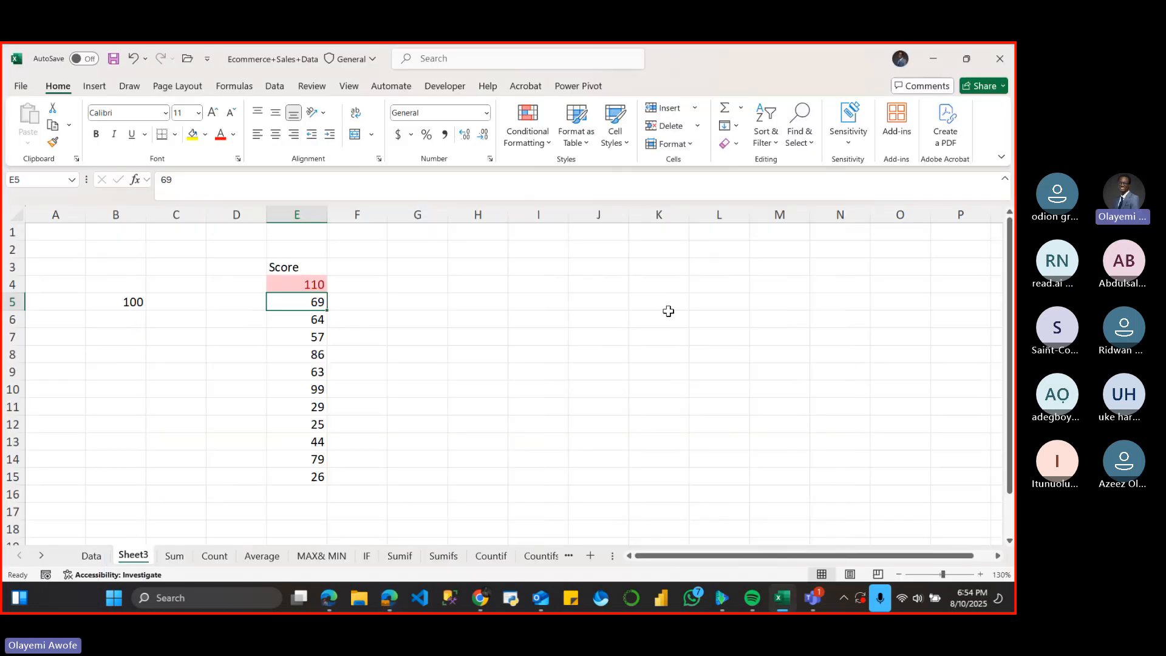
click(481, 307)
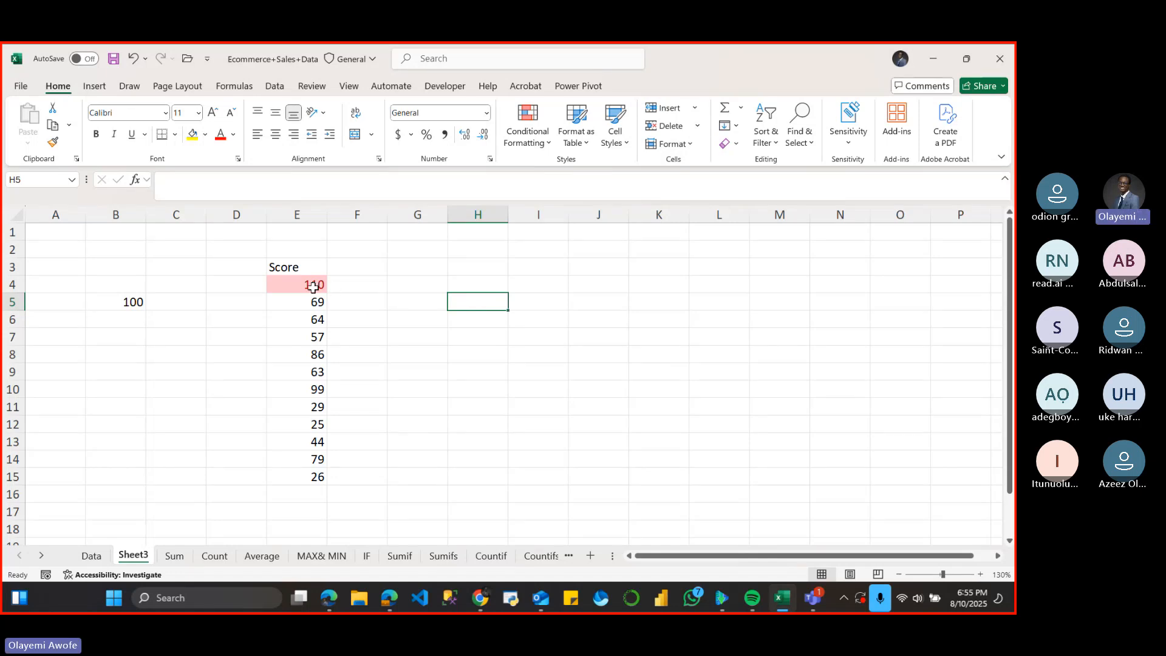
- Change the score in cell E4 to 100
double_click(322, 285)
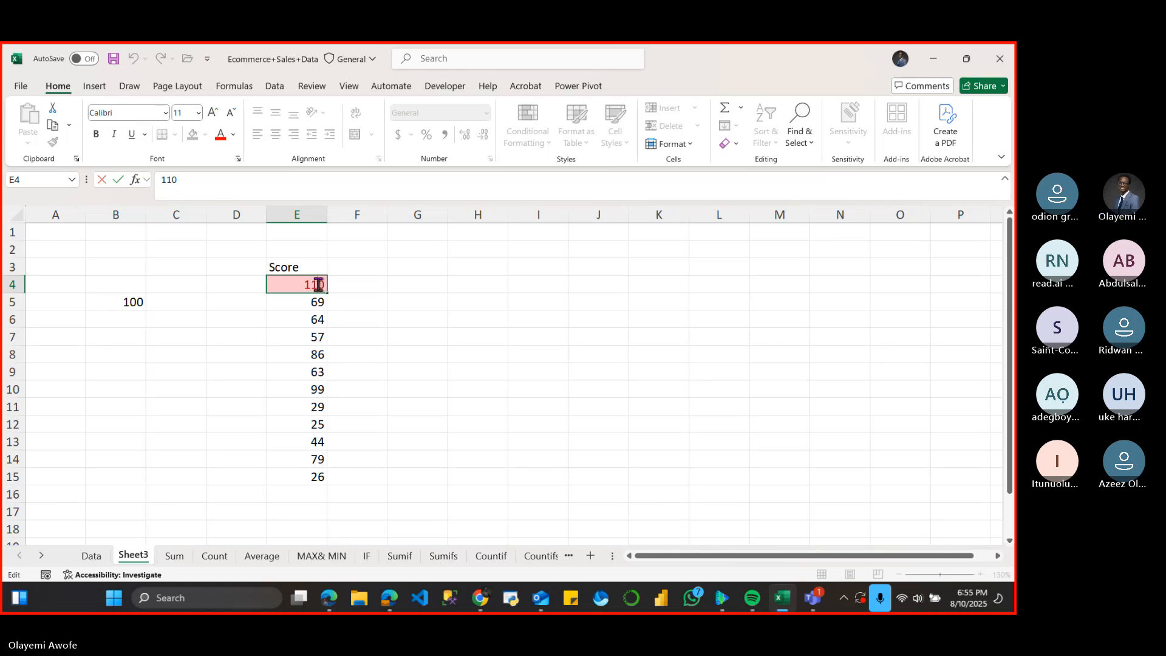
key(BackSpace)
text(0)
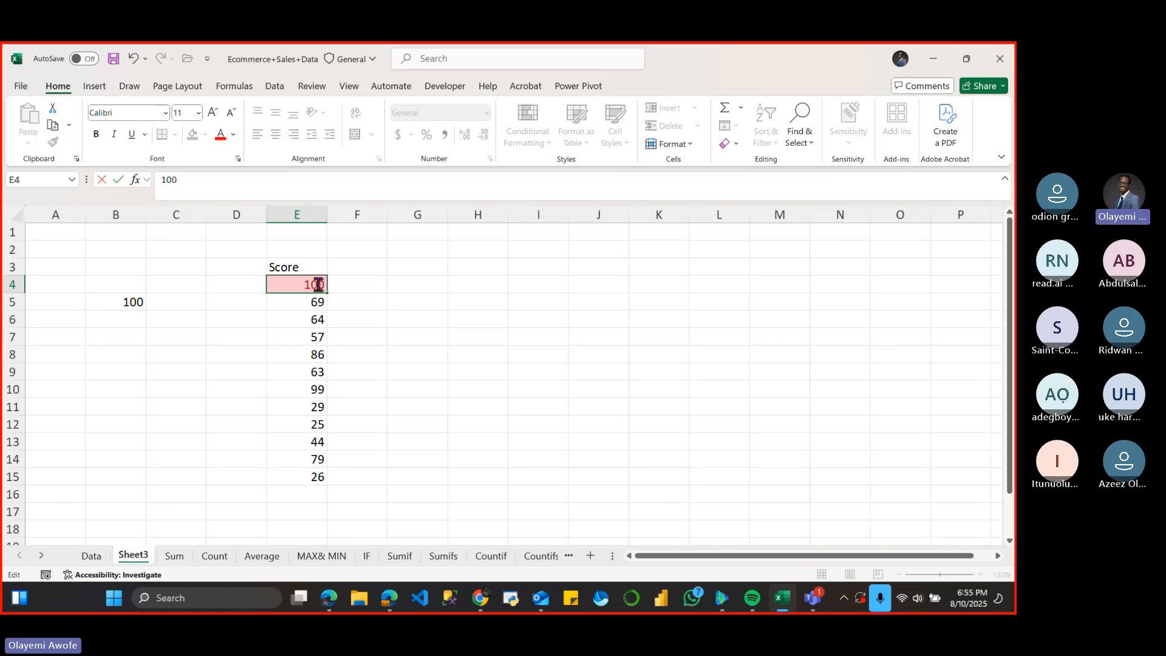
click(343, 297)
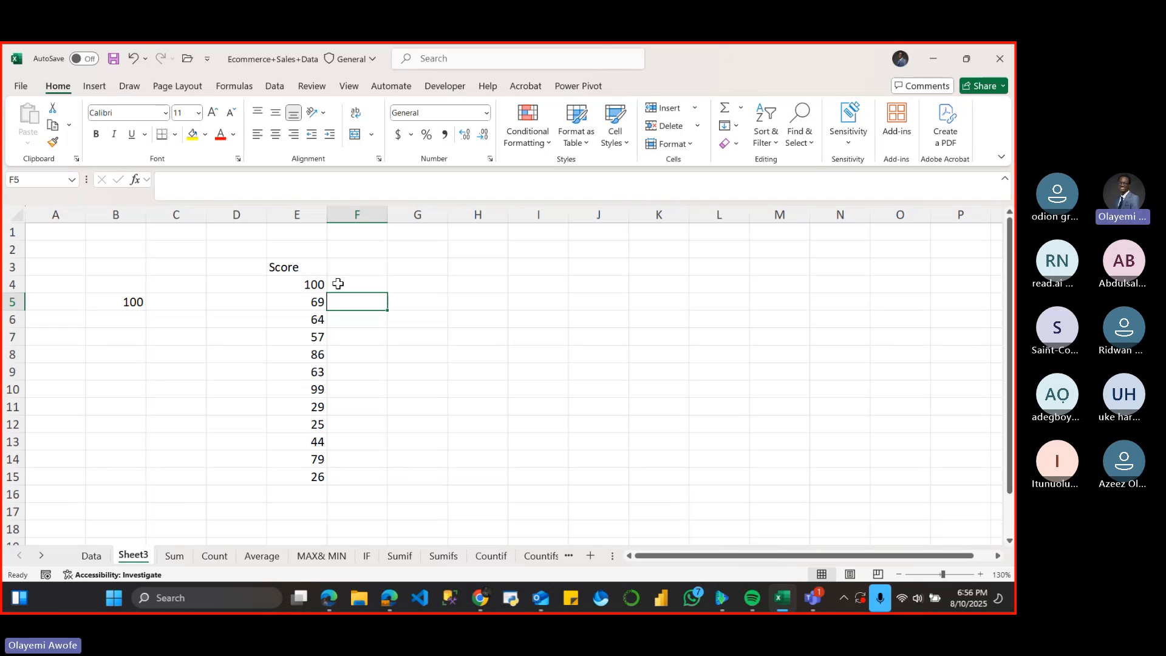
- Test the highlighting rule by entering 111 in cell E4, and restore the score to 100
click(300, 282)
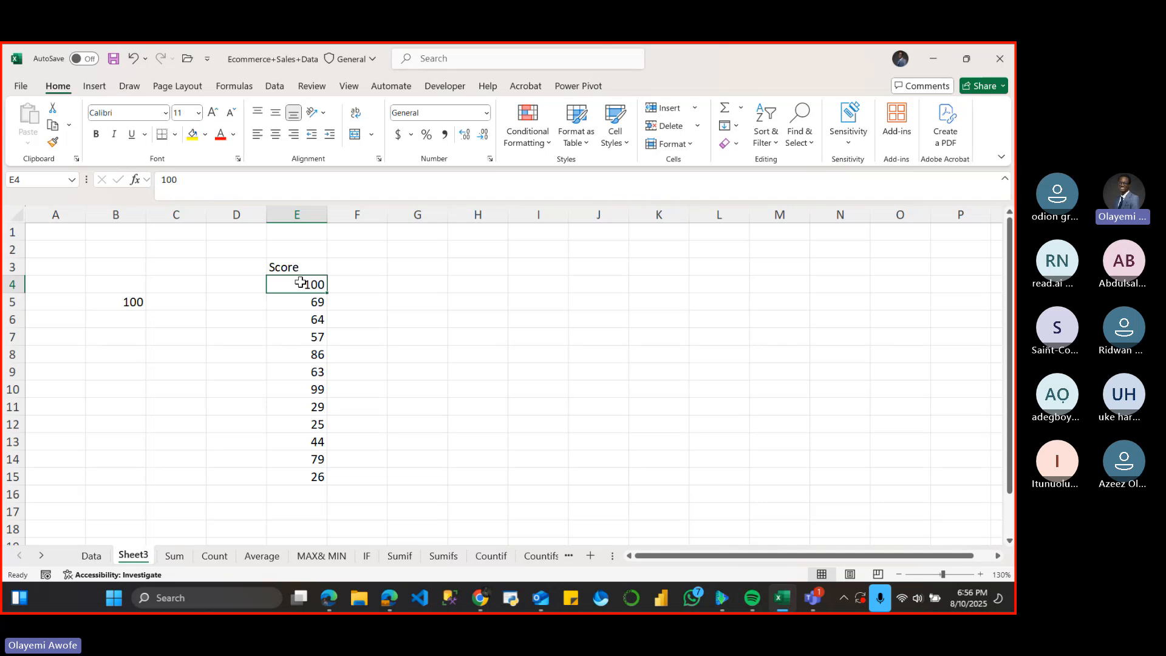
text(111)
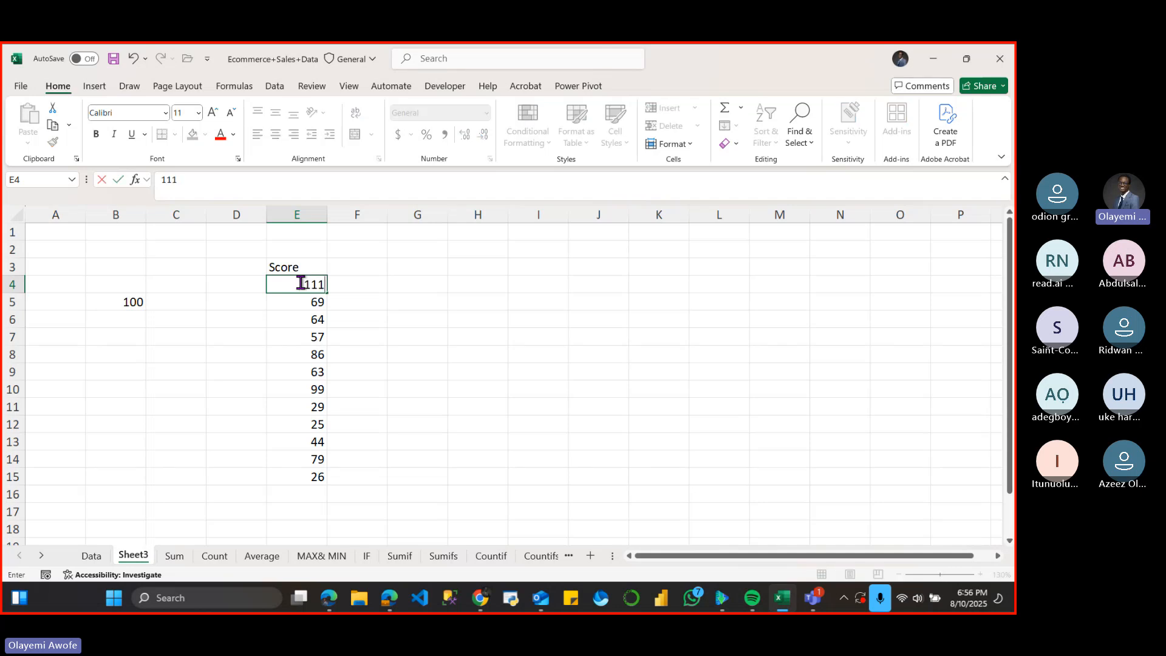
key(Return)
click(314, 281)
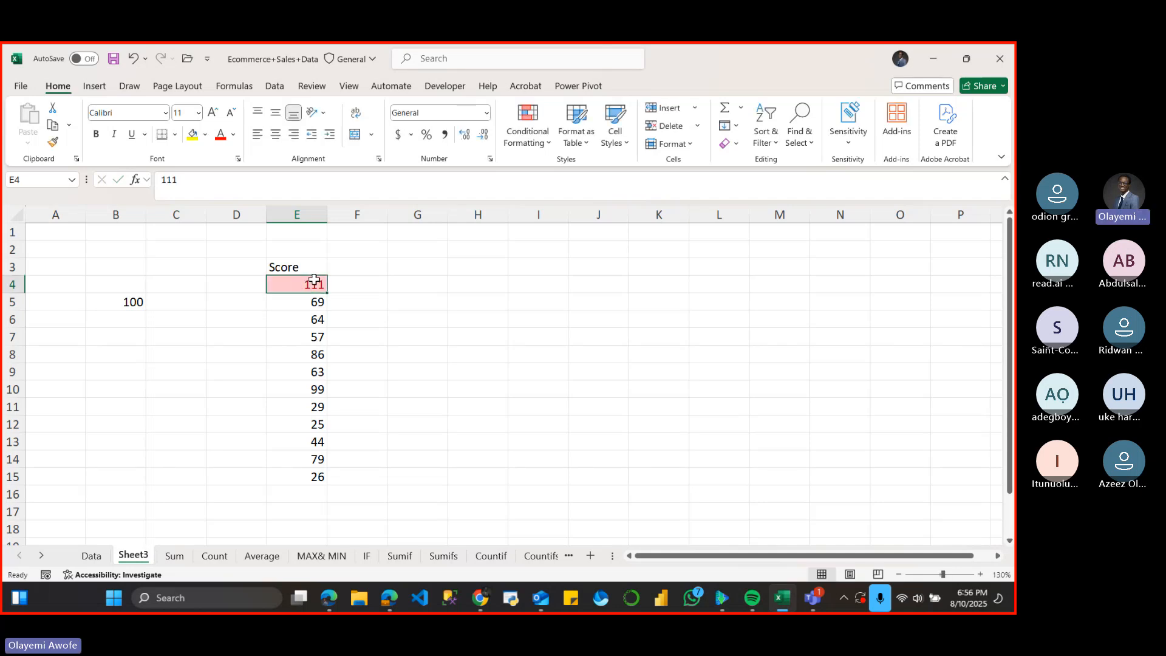
text(10)
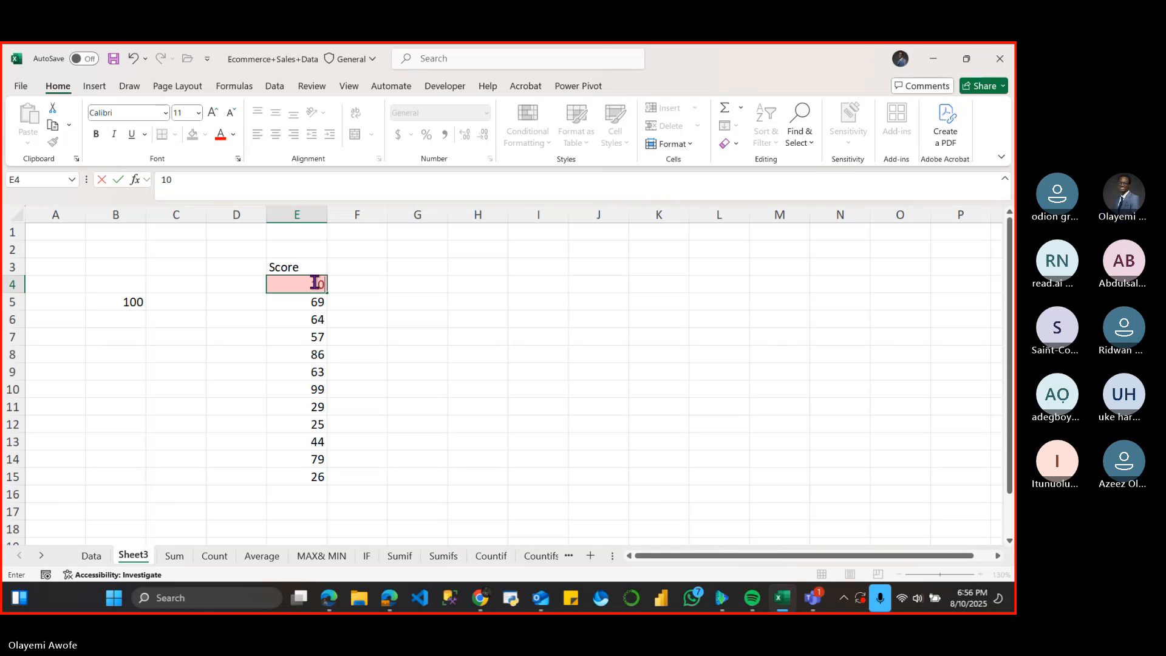
text(0)
key(Return)
- Try the red-yellow-green color scale, with red for the highest values, on the scores in E4:E15, and undo it
click(314, 280)
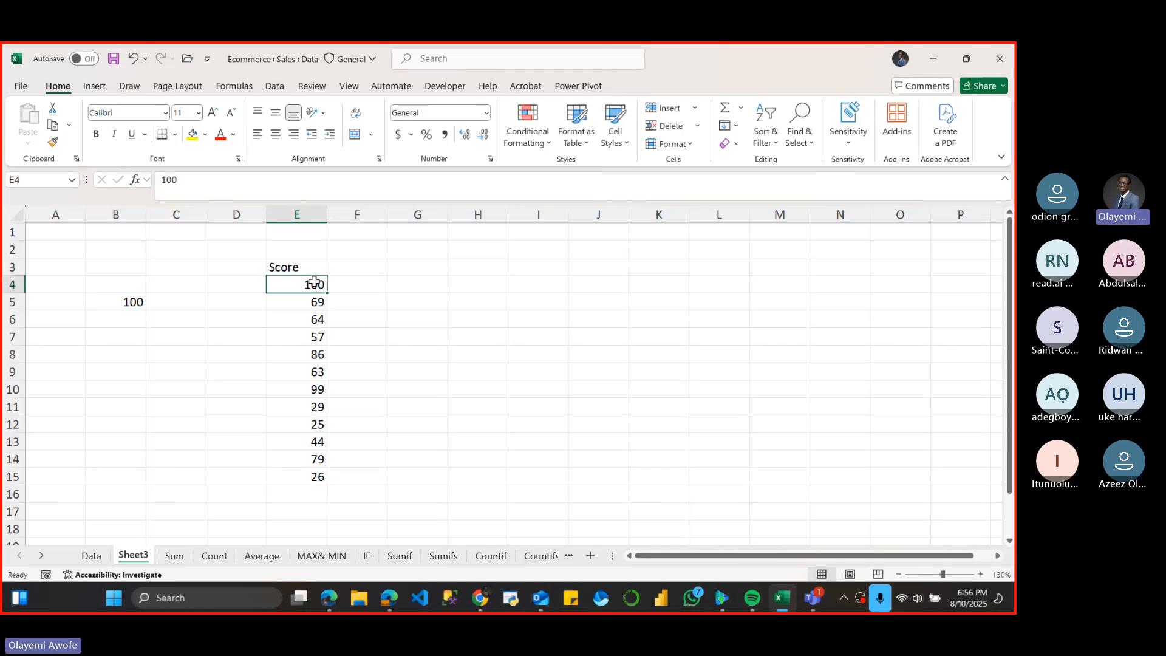
key(ctrl+shift+Down)
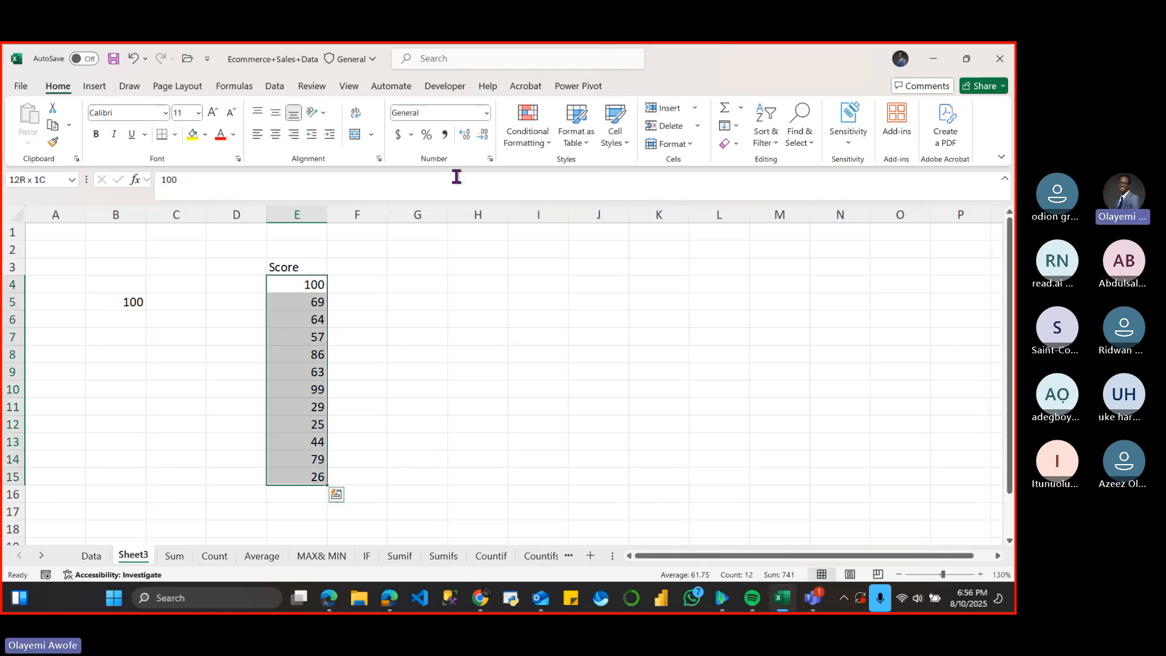
click(536, 139)
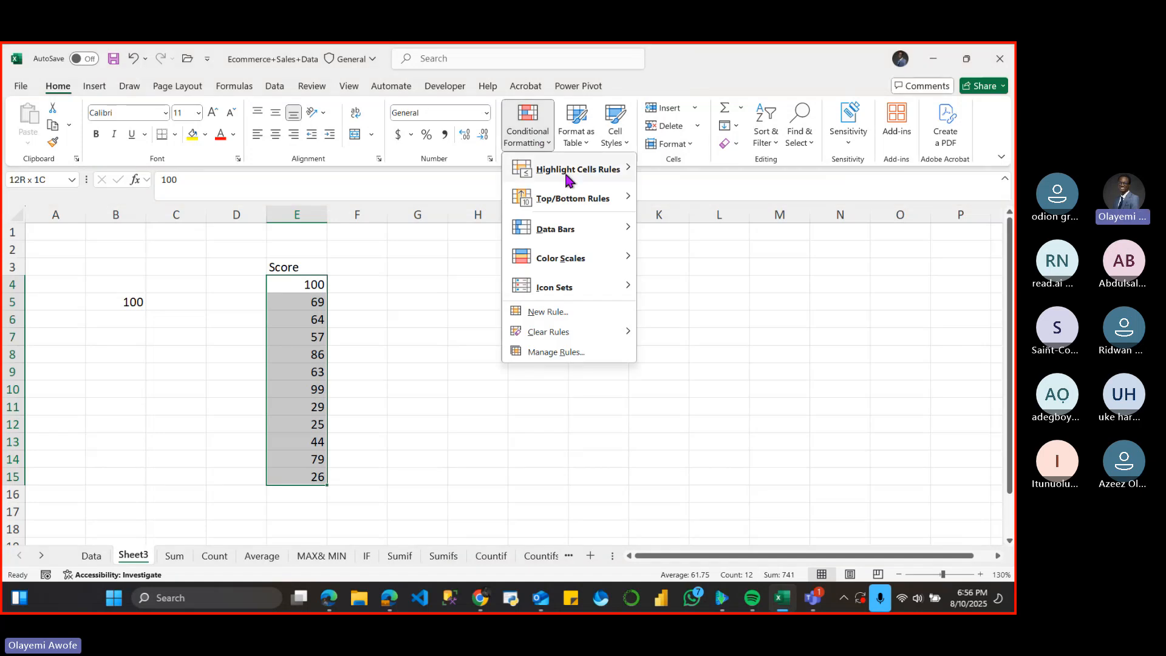
mouse_move(576, 176)
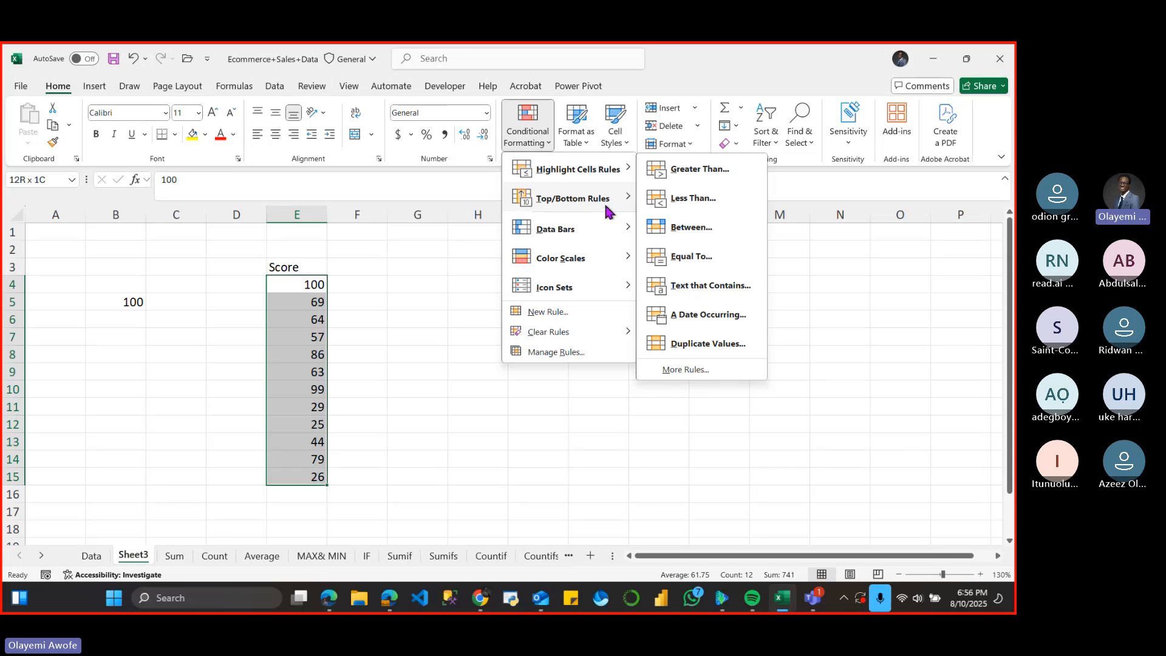
mouse_move(608, 234)
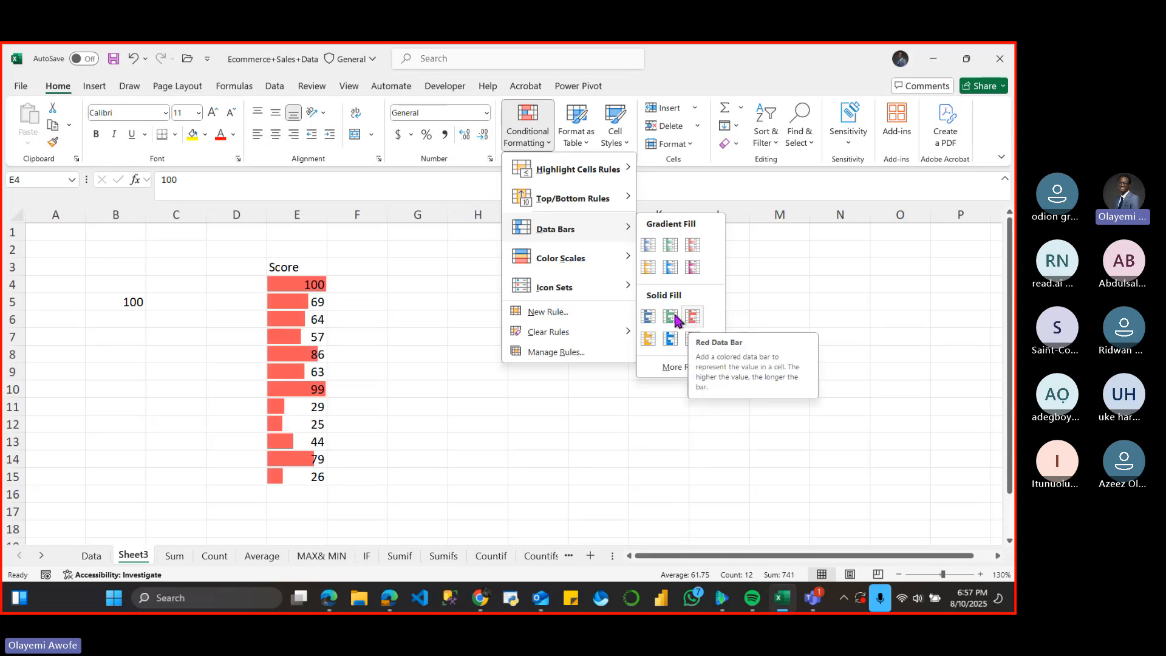
mouse_move(606, 272)
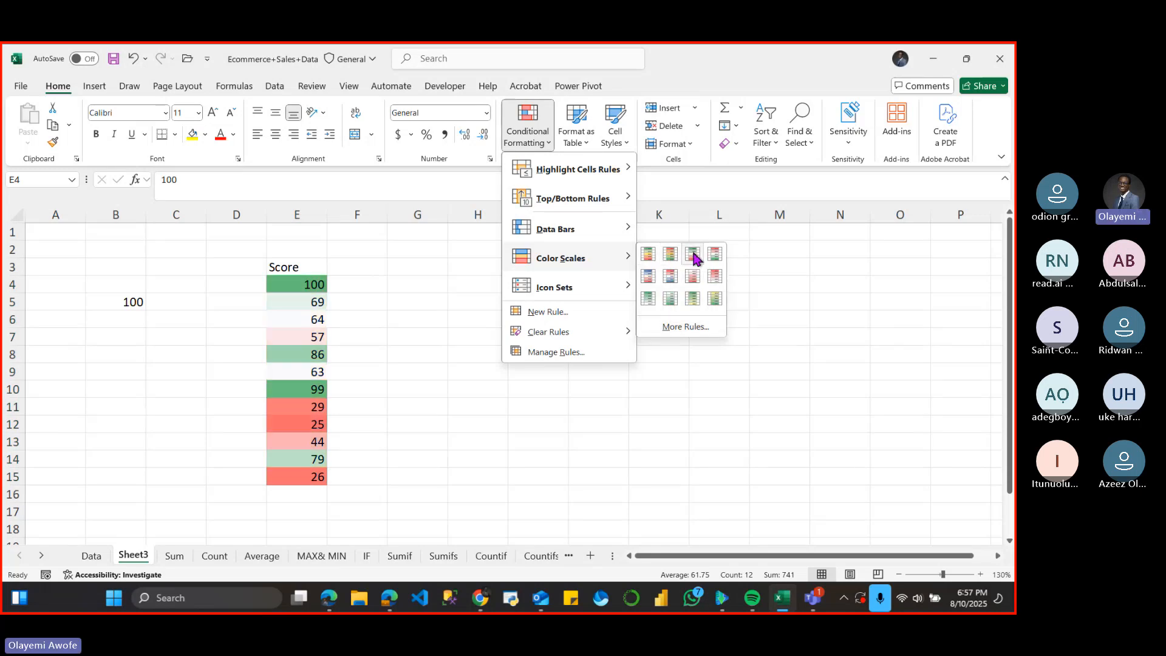
click(673, 253)
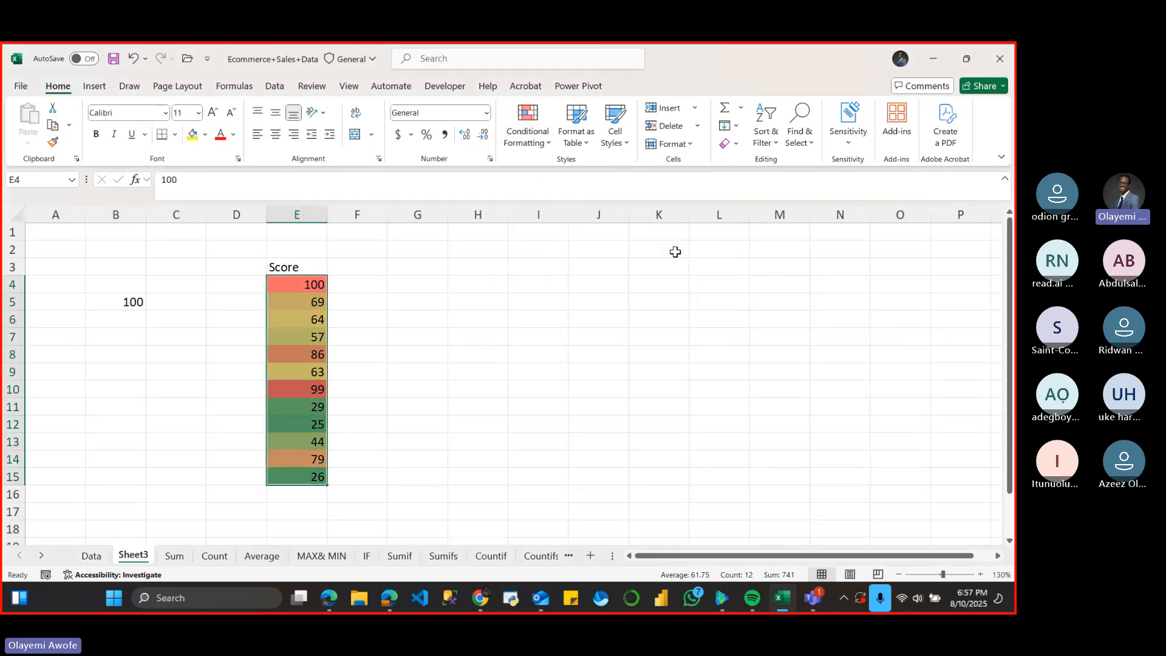
click(294, 279)
key(ctrl+z)
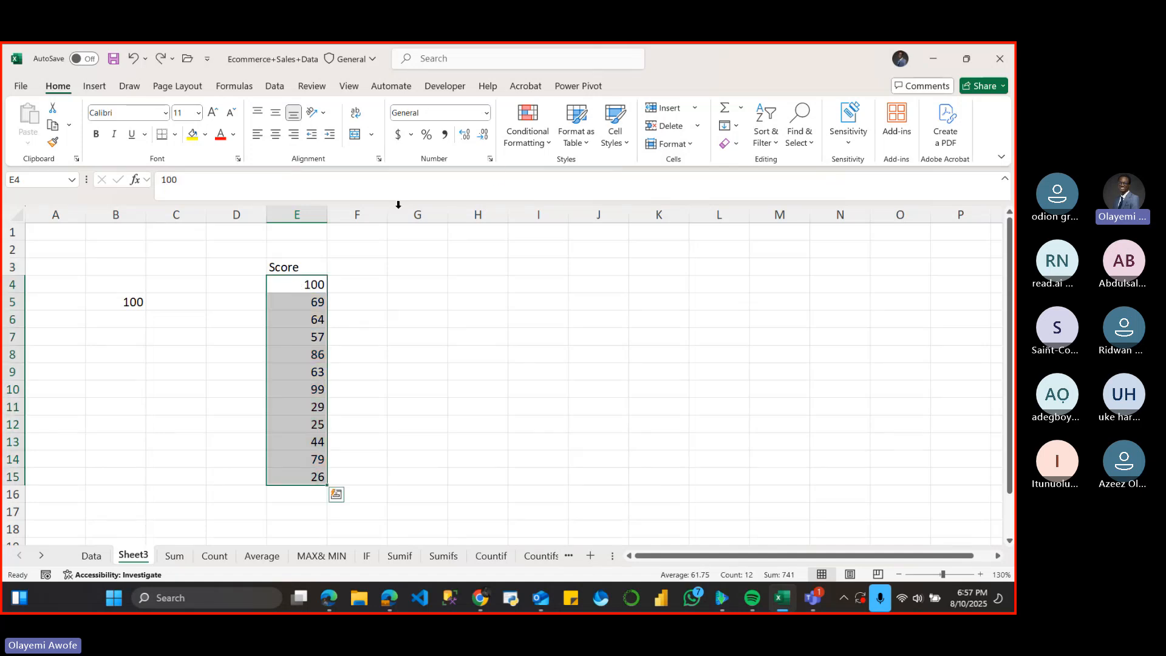
- Try the green-white-red color scale on the scores in E4:E15, and undo it
click(547, 145)
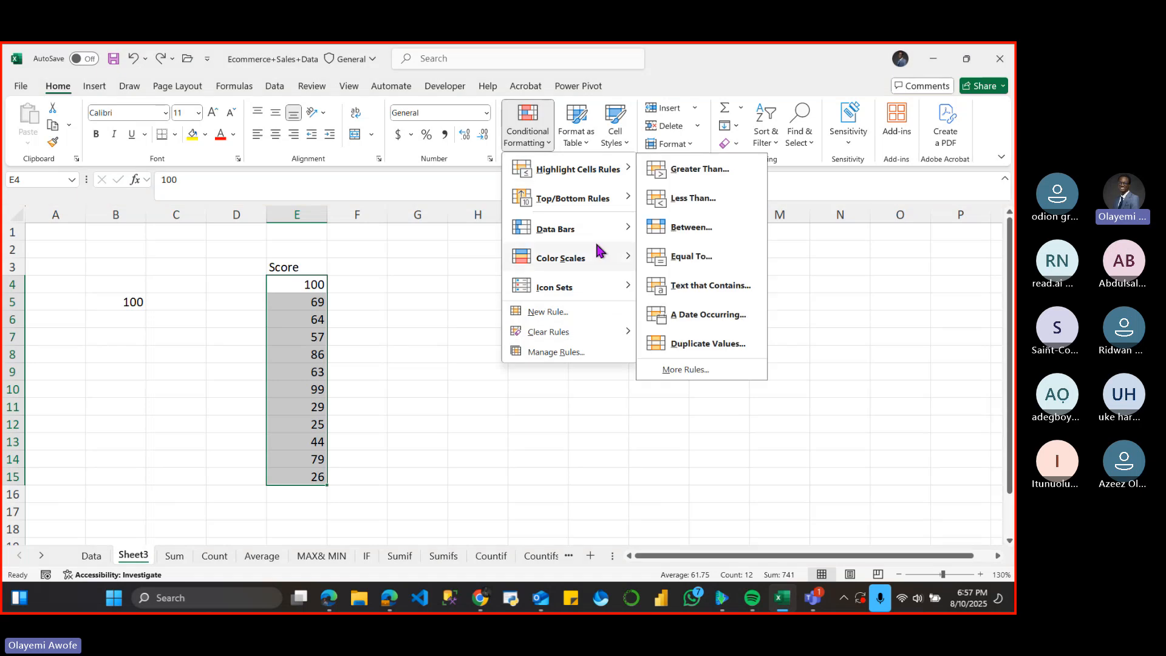
mouse_move(606, 259)
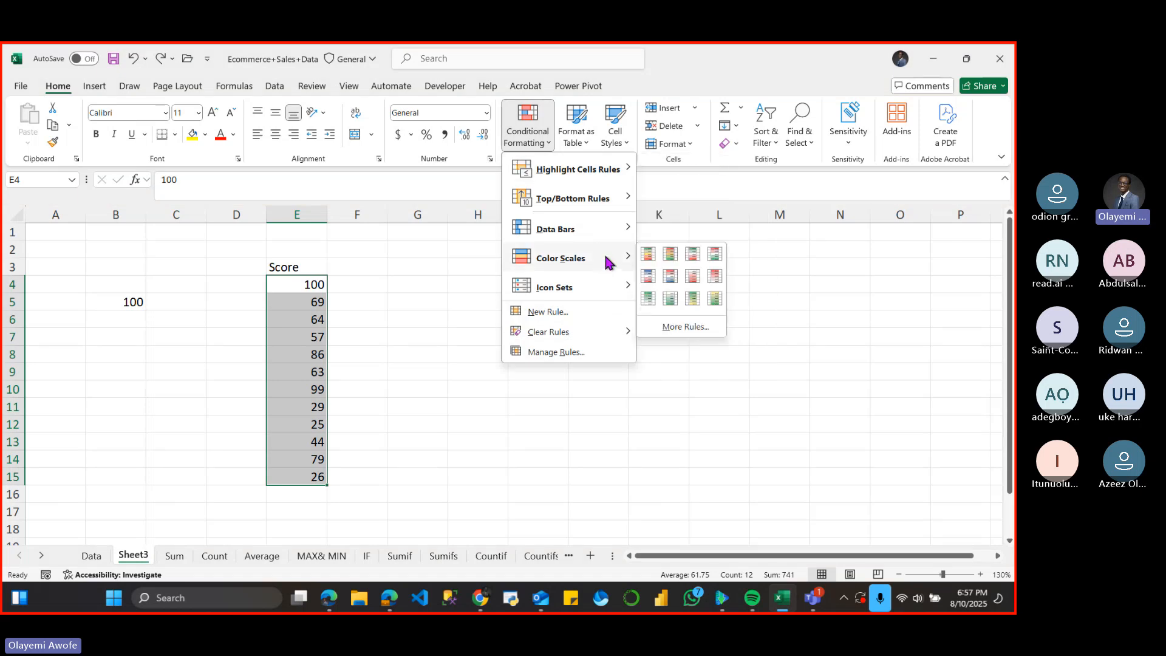
click(693, 254)
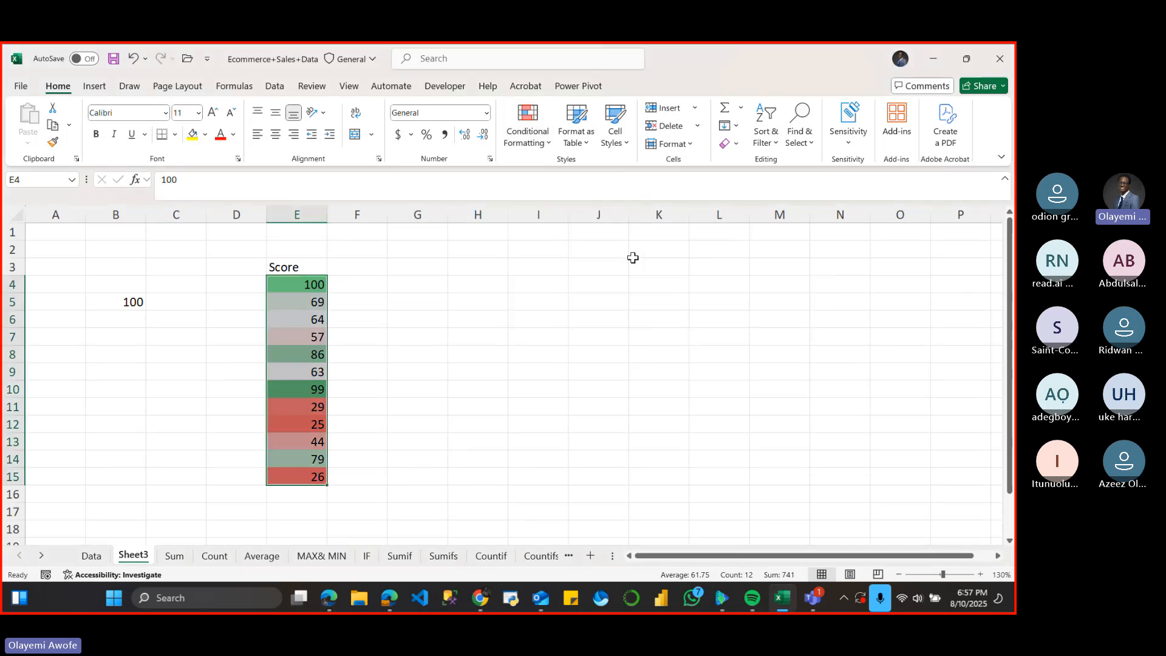
click(317, 284)
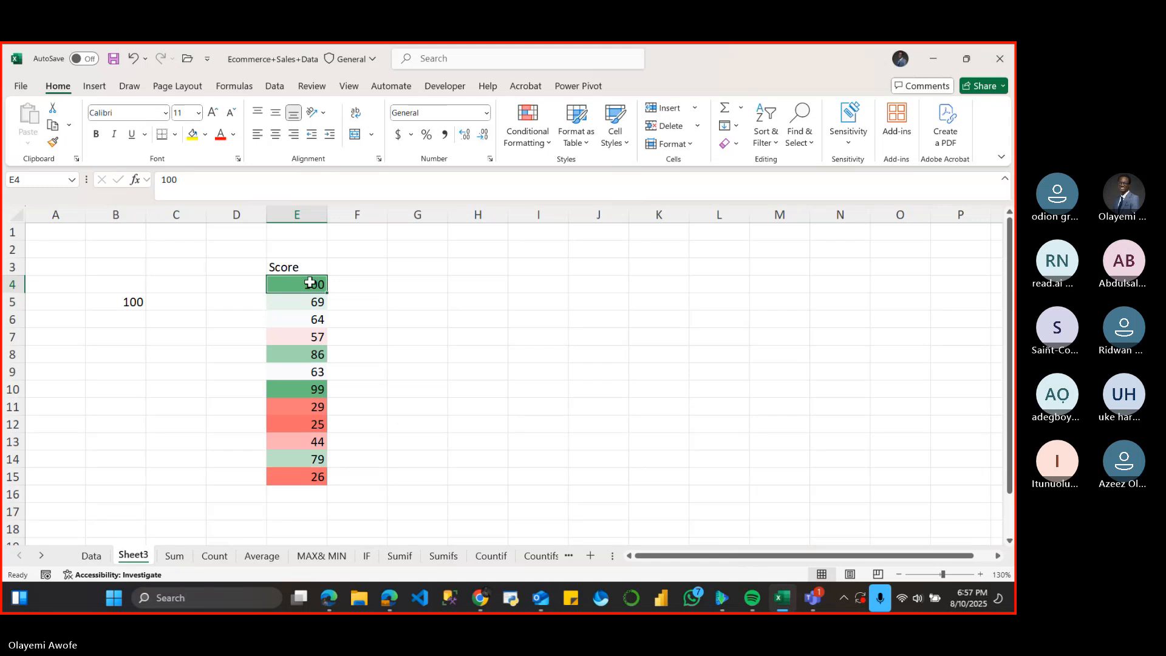
key(ctrl+z)
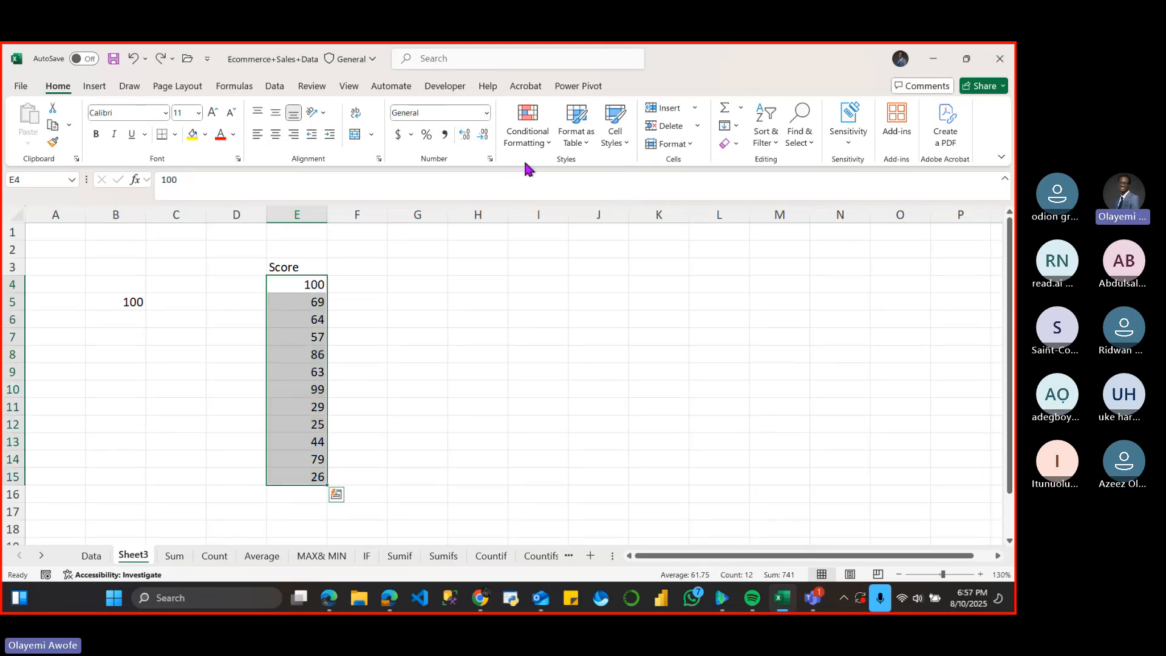
- Format the scores in E4:E15 with the four-level signal-bar ratings icon set and the green-white-red color scale
click(526, 139)
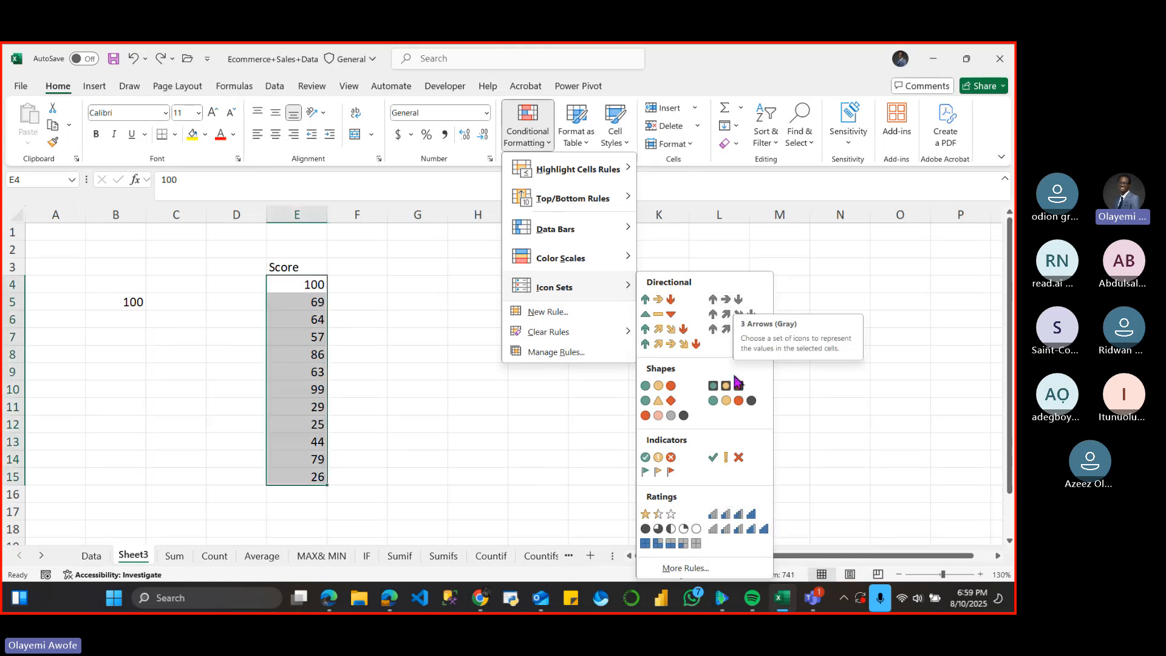
click(739, 517)
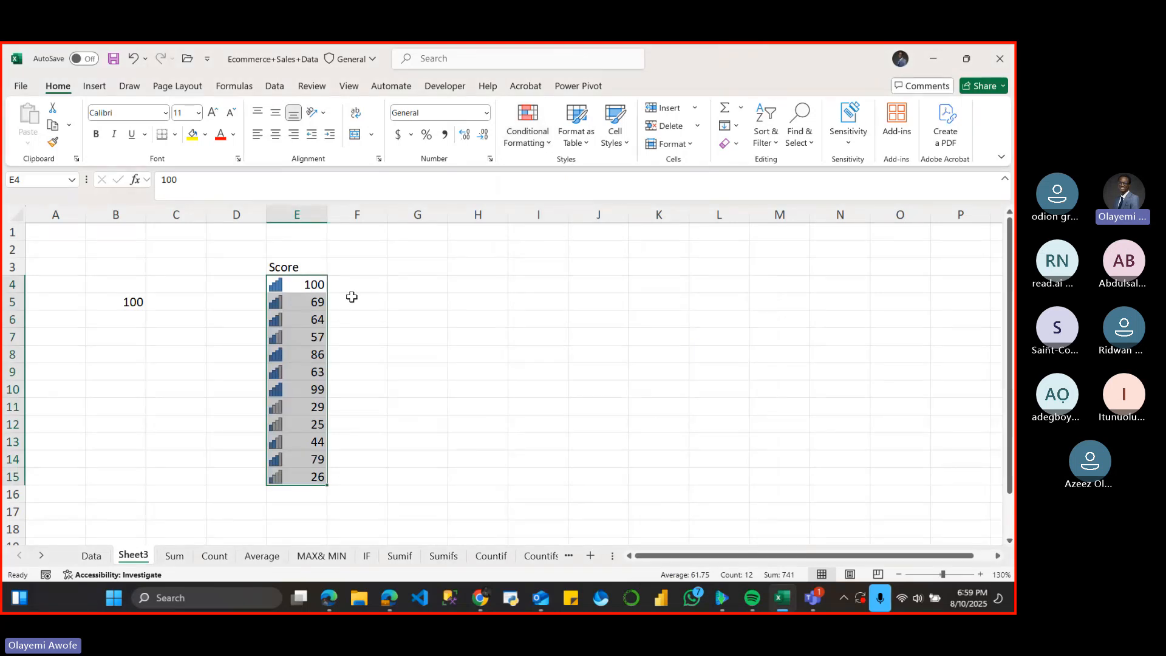
click(528, 149)
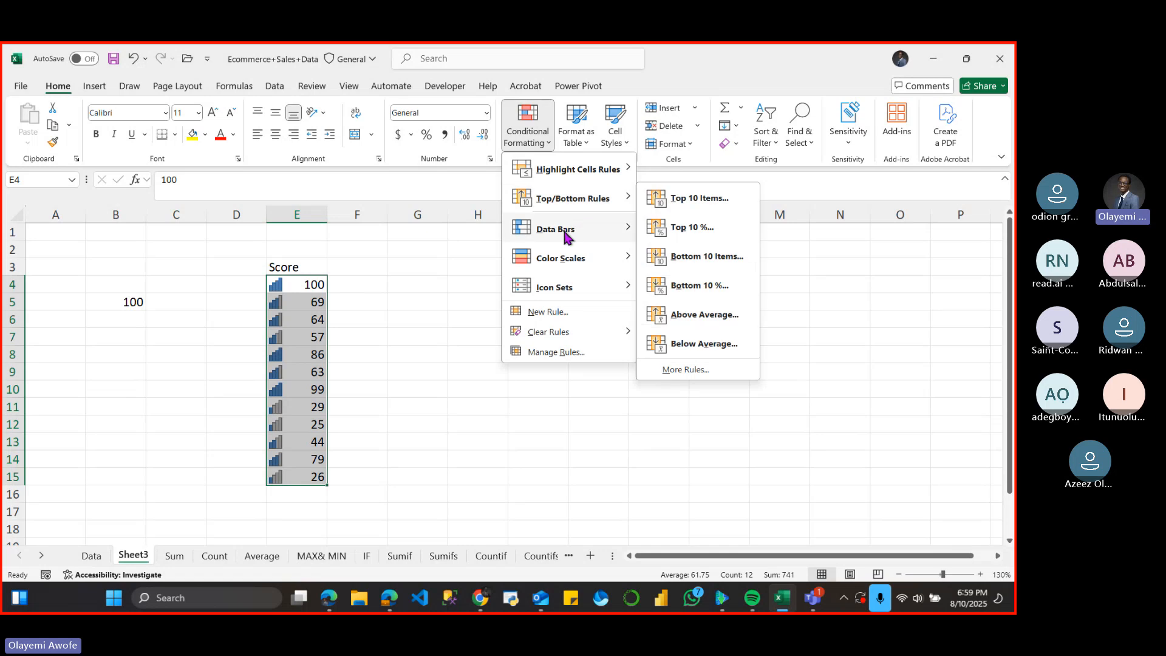
mouse_move(565, 236)
mouse_move(625, 262)
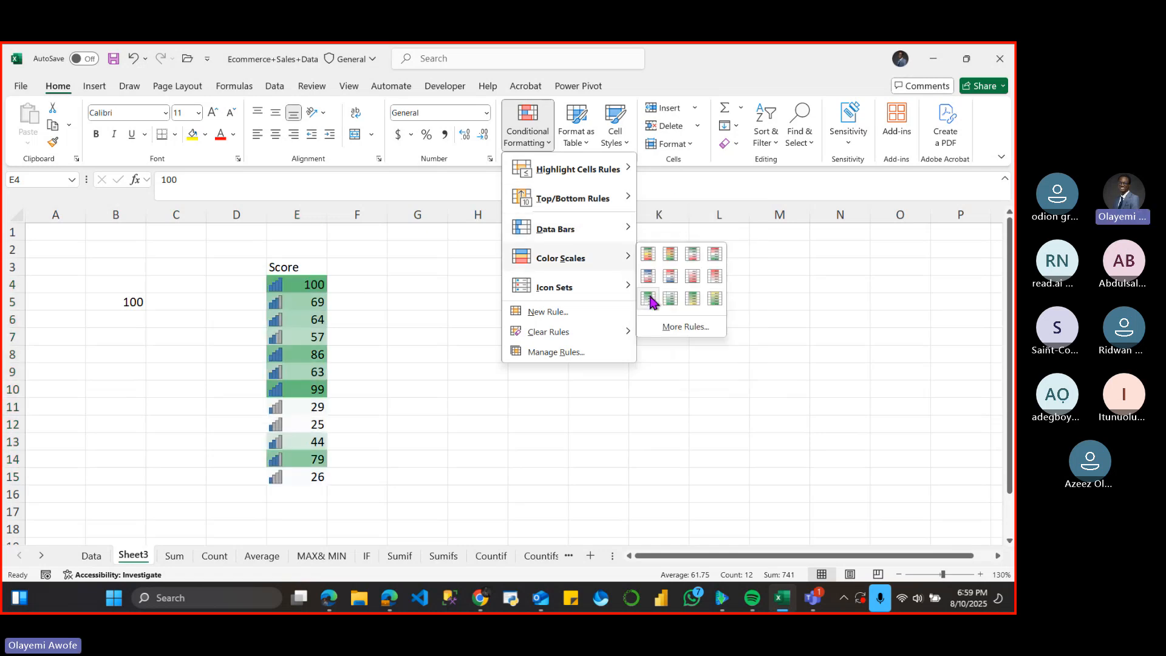
click(692, 254)
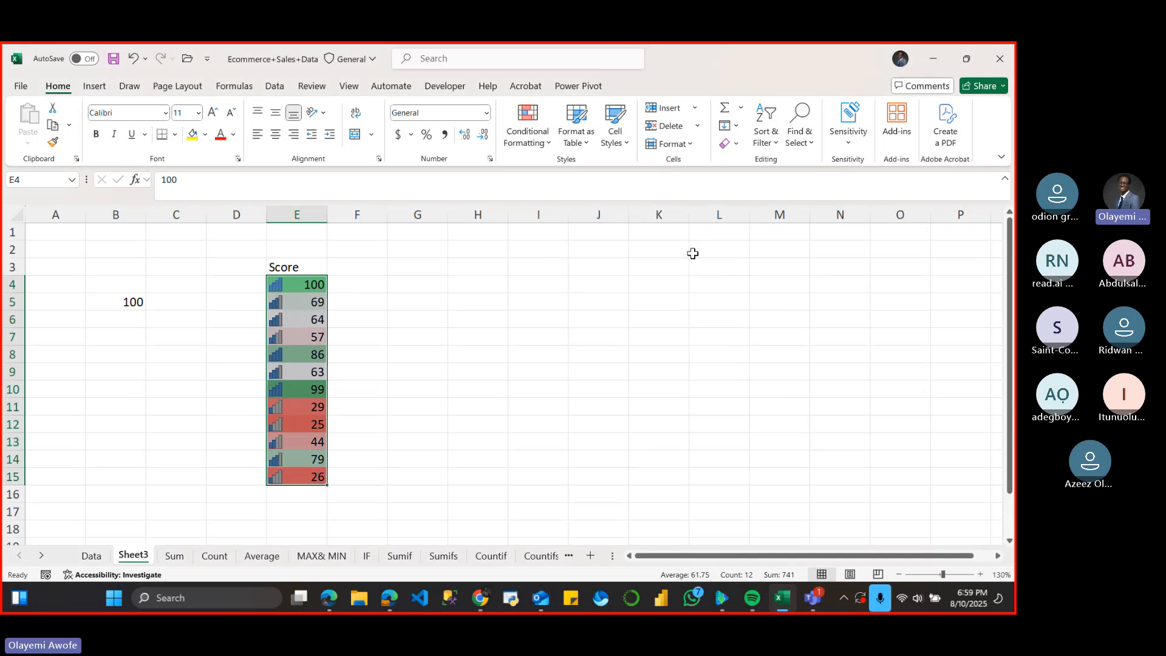
click(411, 305)
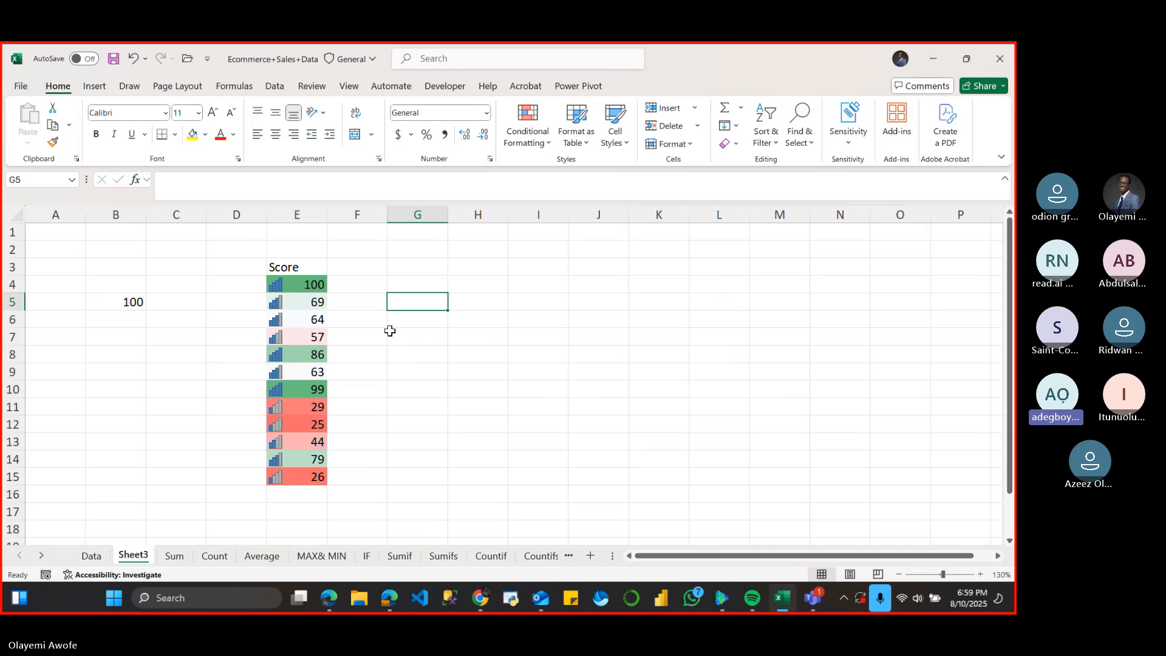
click(409, 287)
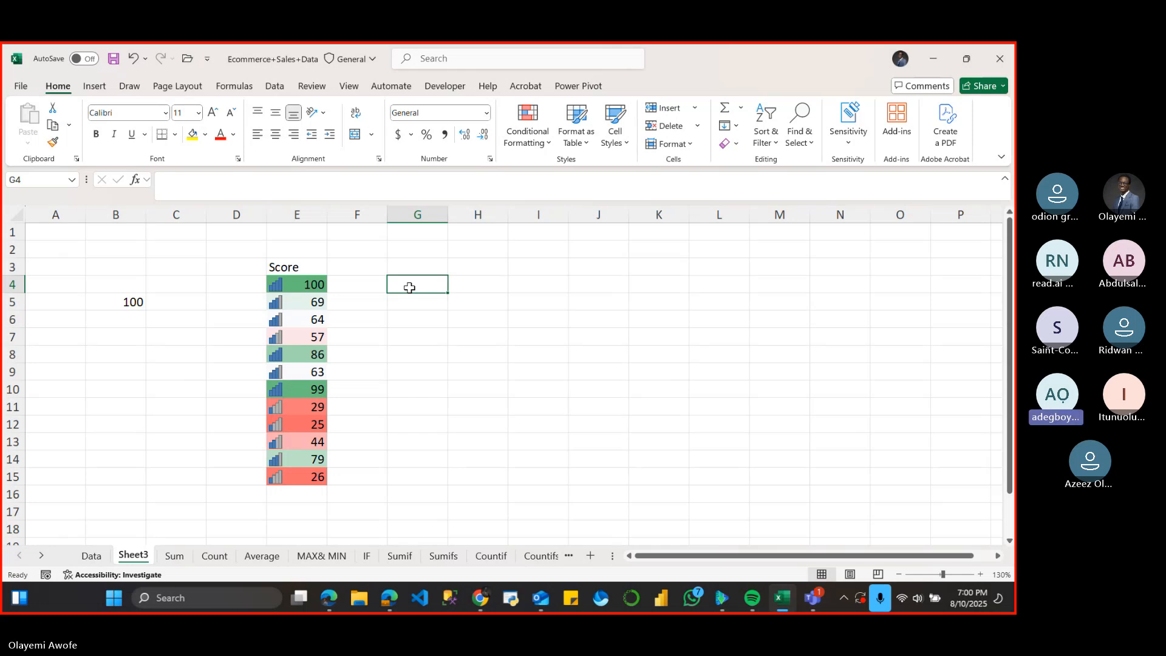
- Add a filter to the scores in E4:E15 and show only the cells with the medium-green fill
click(292, 284)
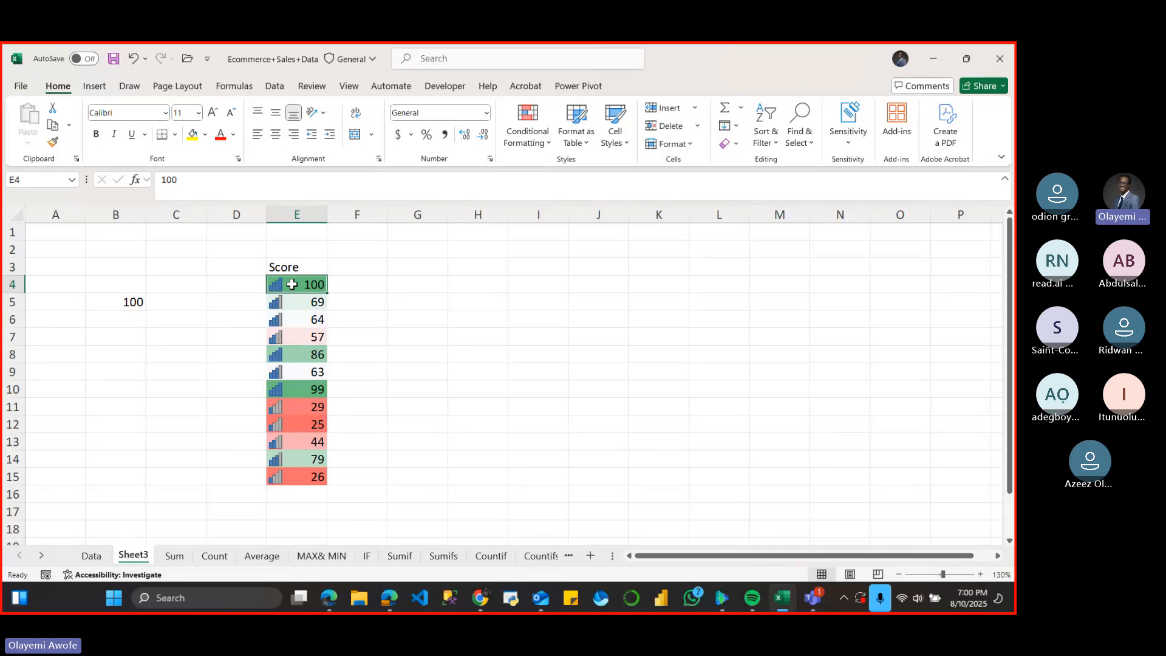
key(ctrl+shift+Down)
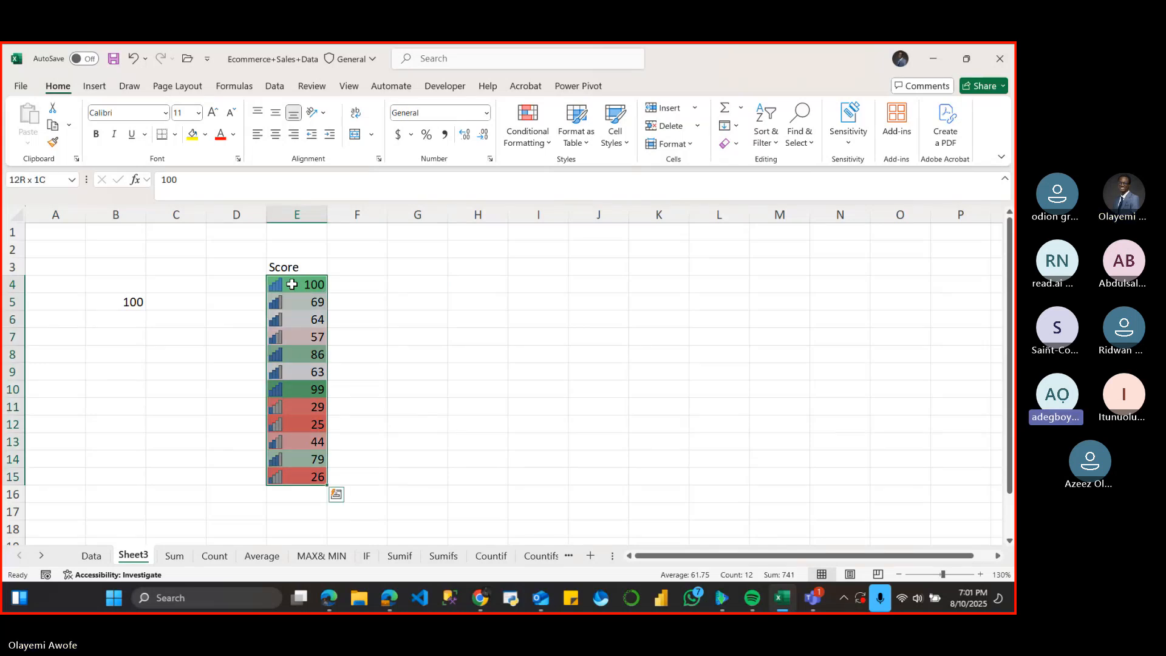
click(763, 141)
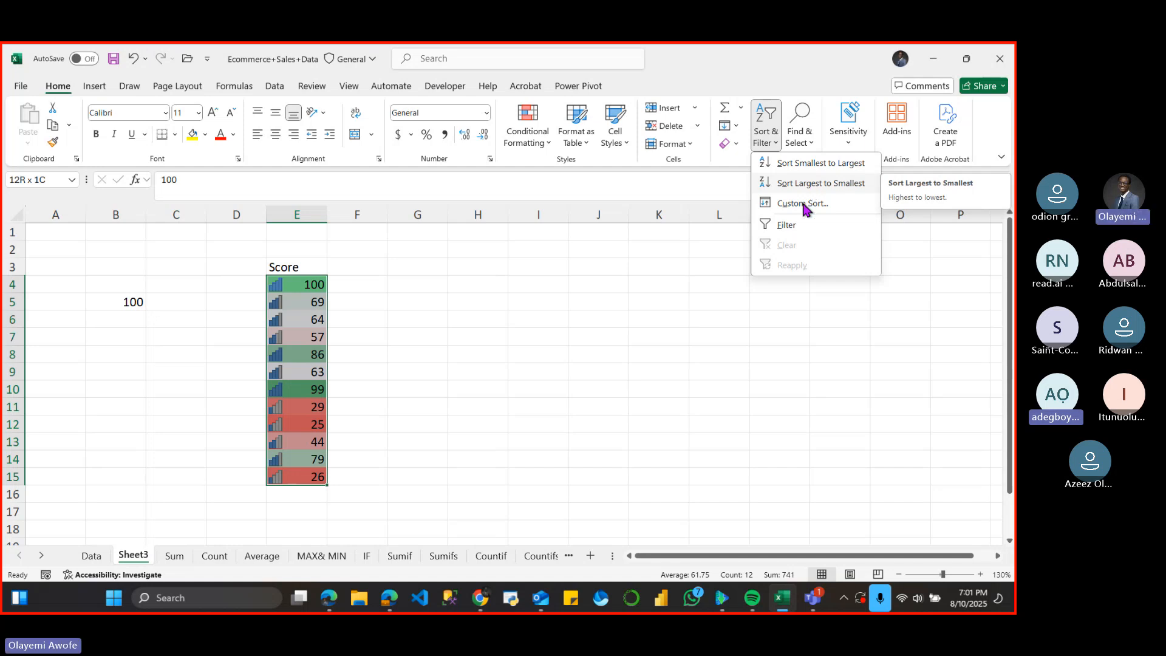
click(796, 222)
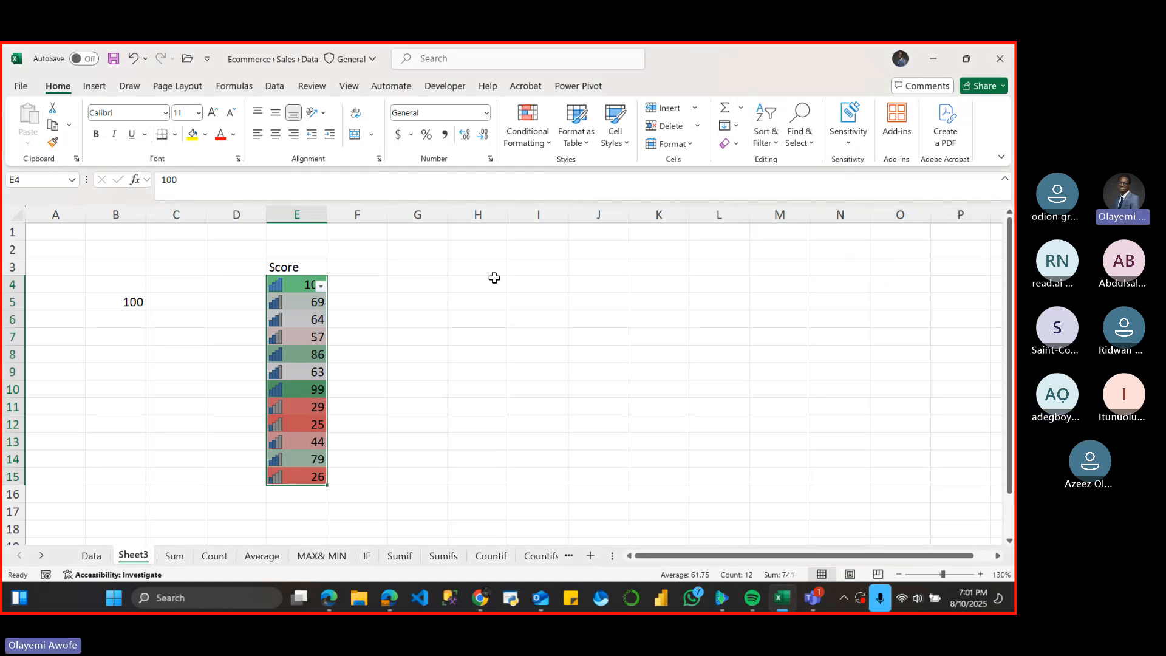
click(322, 287)
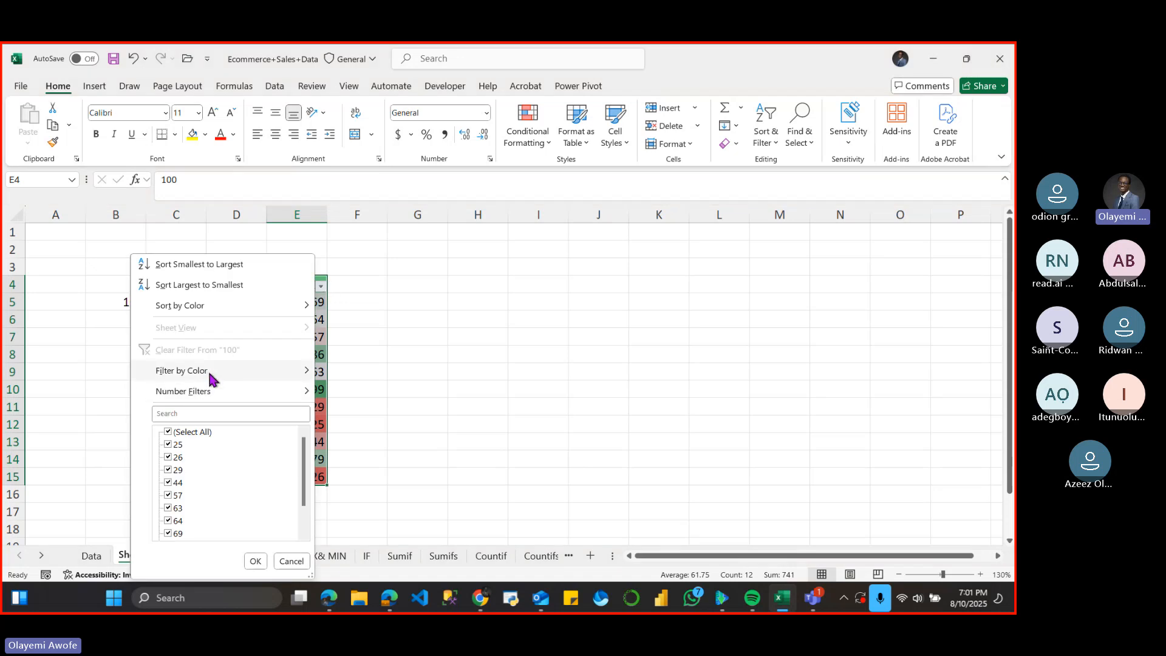
mouse_move(207, 374)
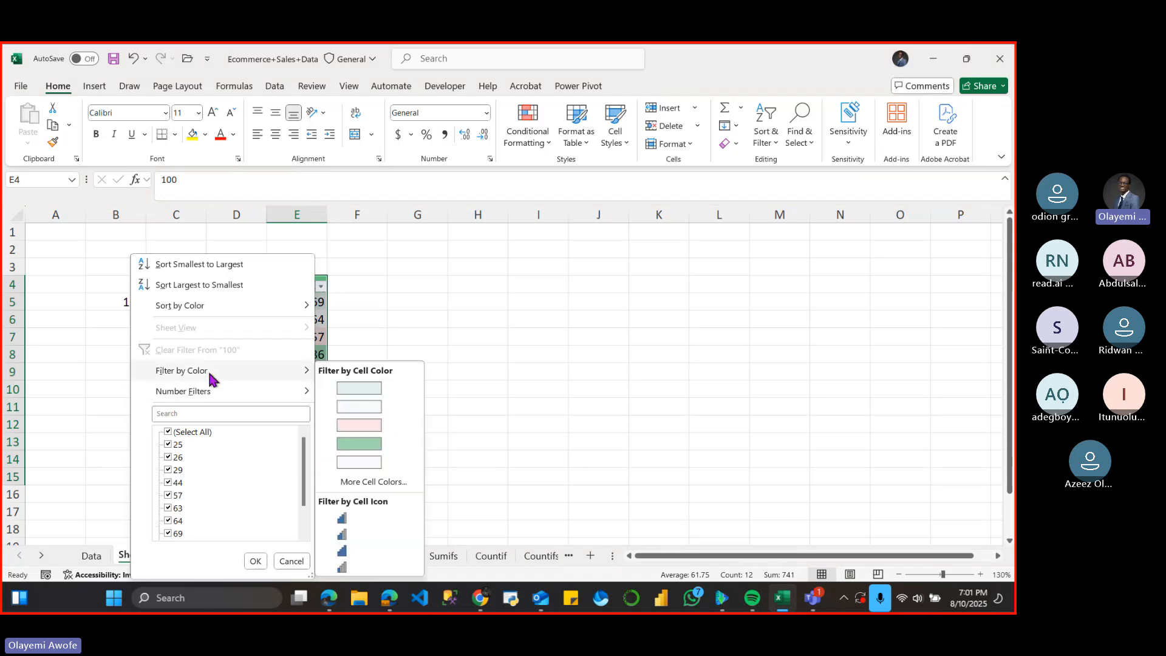
click(361, 443)
click(304, 289)
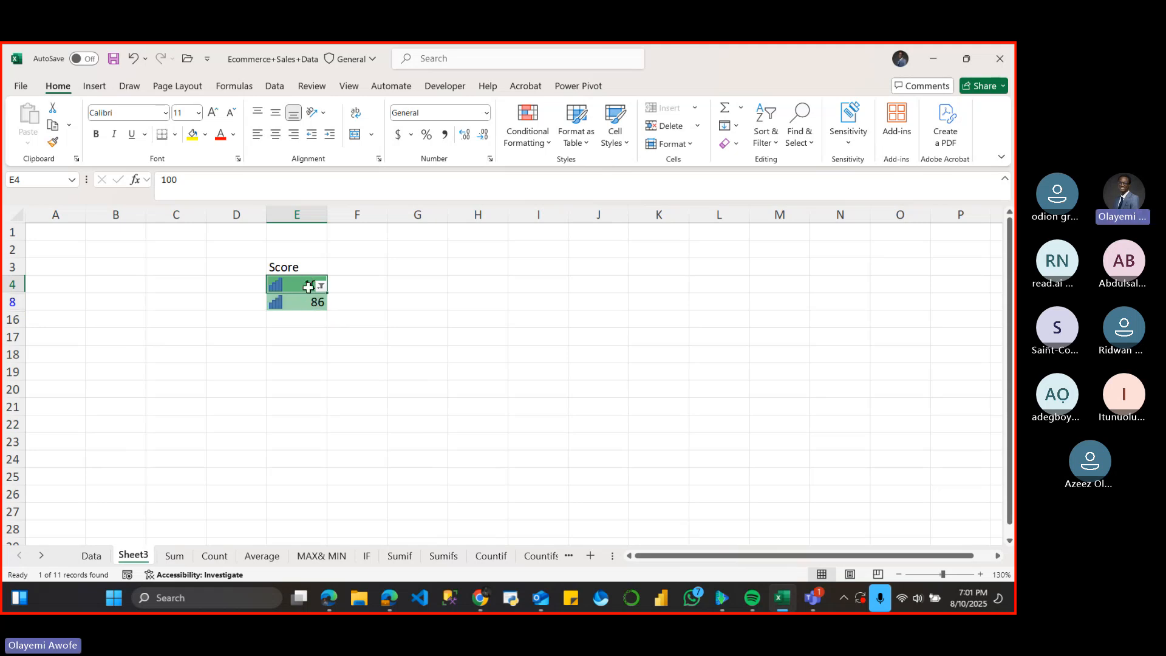
- Clear the color filter and undo the recent changes back to the score of 111 in E4 with only the highlighting rule
click(322, 288)
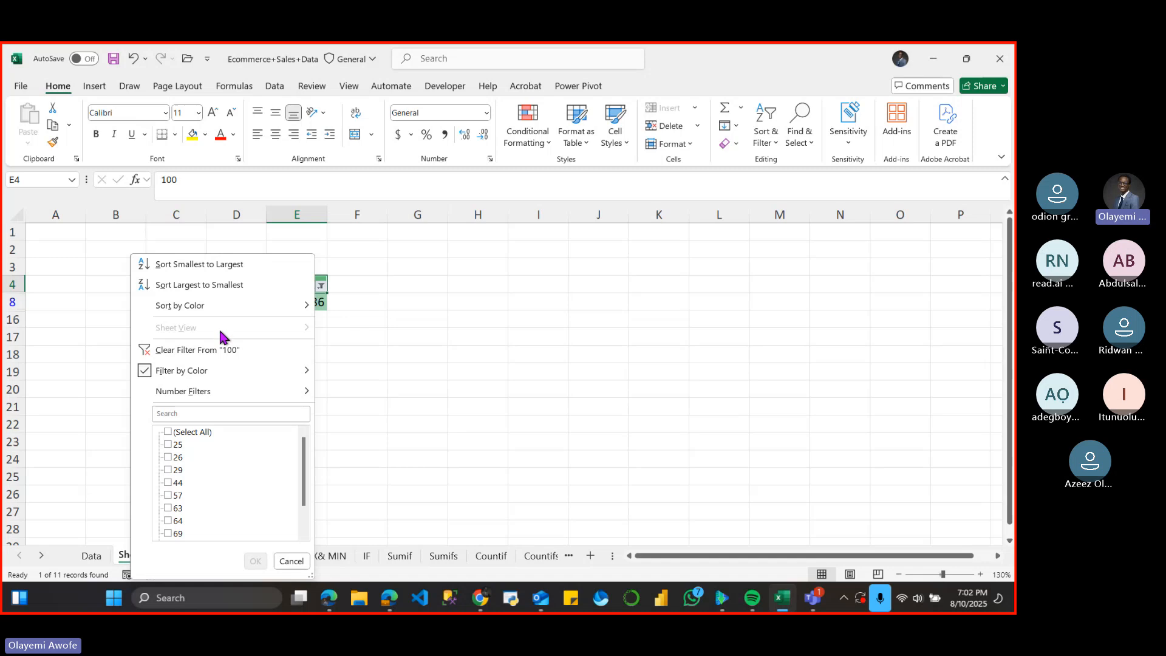
click(230, 351)
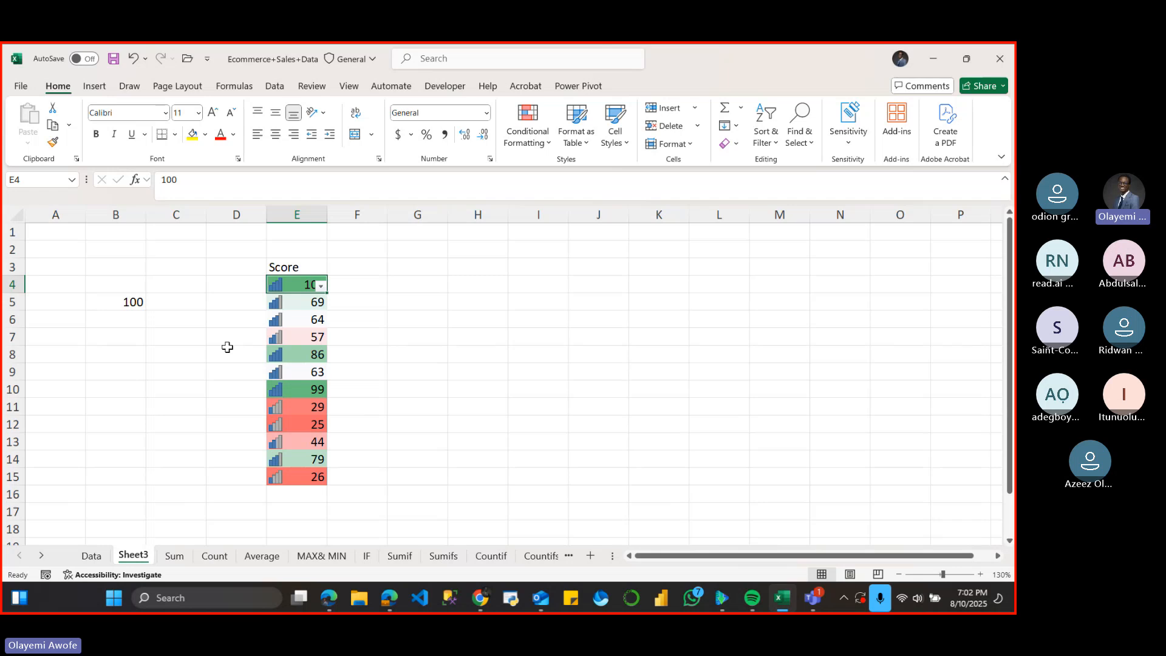
key(ctrl+z)
key(ctrl+z)
key(ctrl+z)
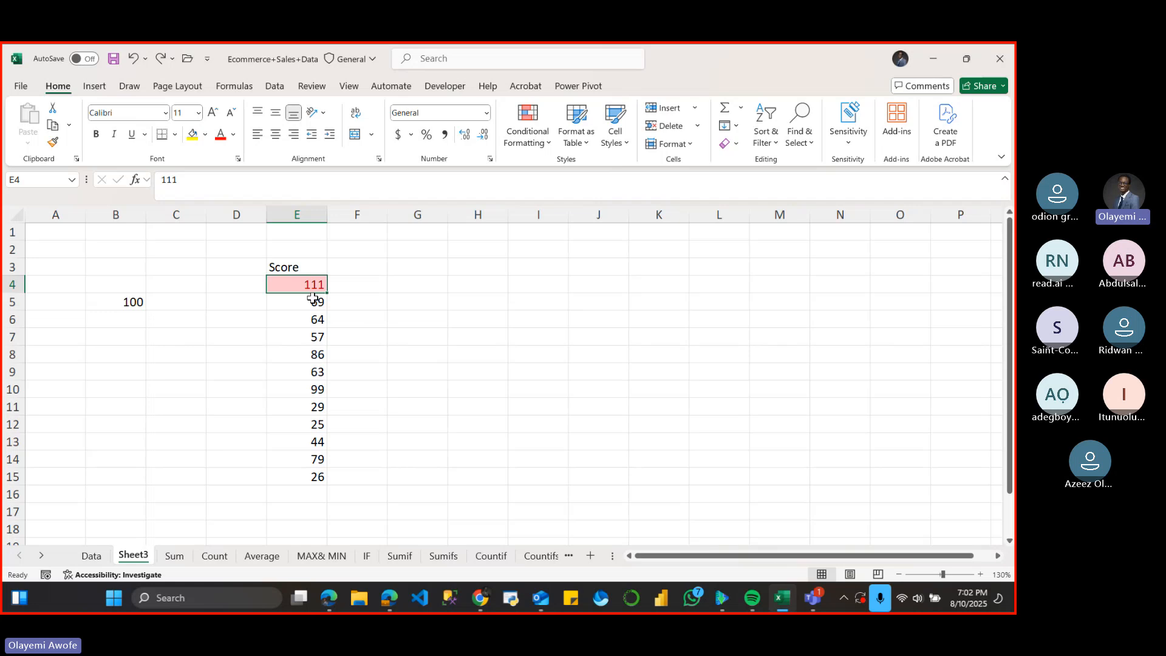
- Change the score in E8 to 896 to test the highlighting rule
double_click(319, 354)
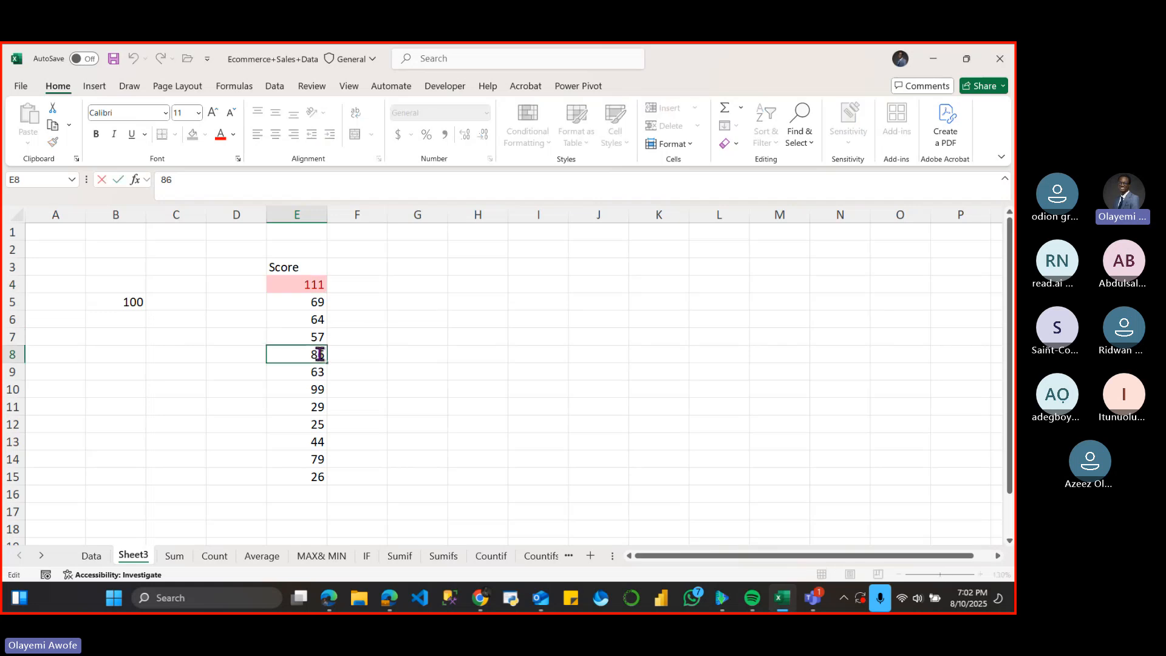
text(9)
click(346, 349)
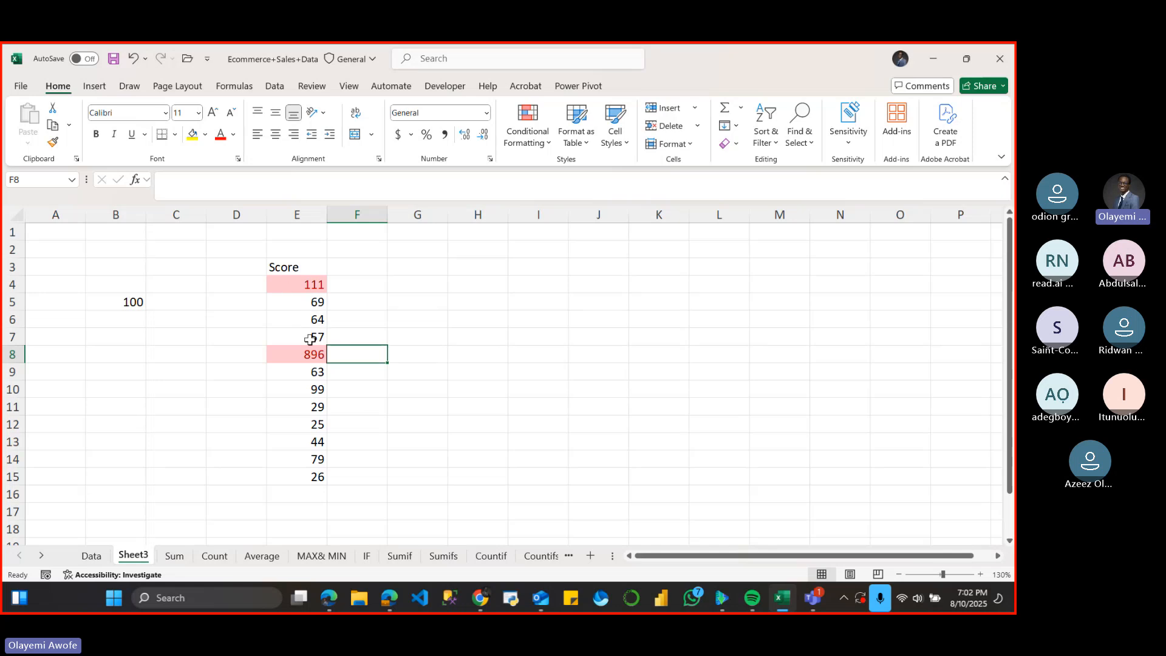
- Add a filter to E4:E15 and show only the scores with the dark red font color
click(315, 287)
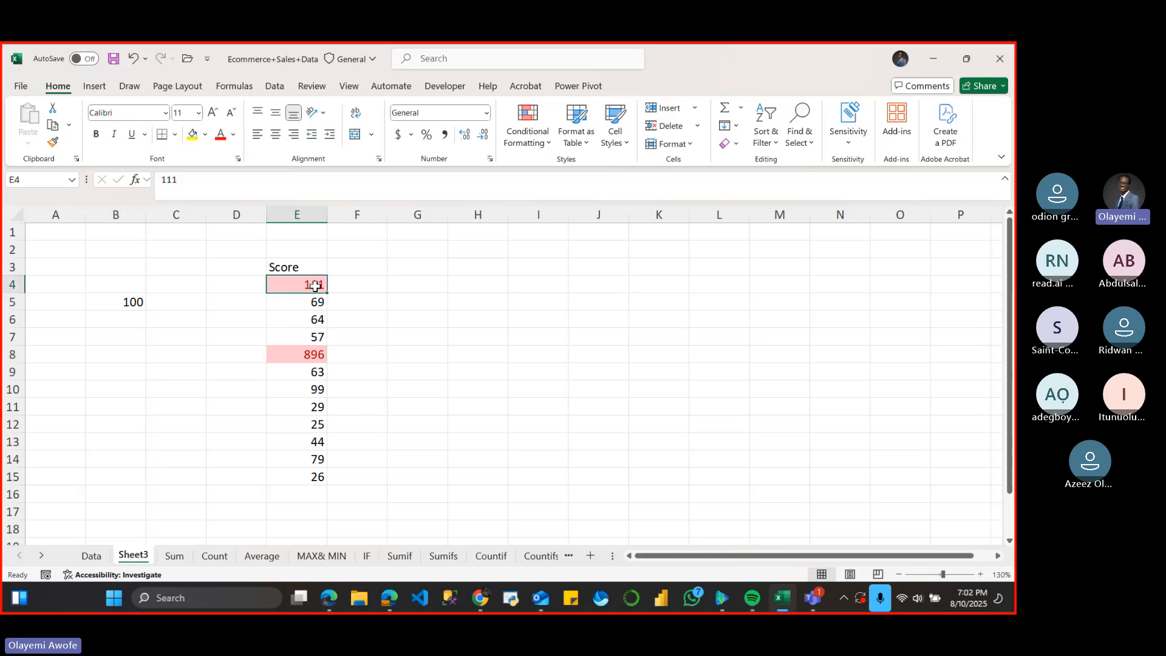
key(ctrl+shift+Down)
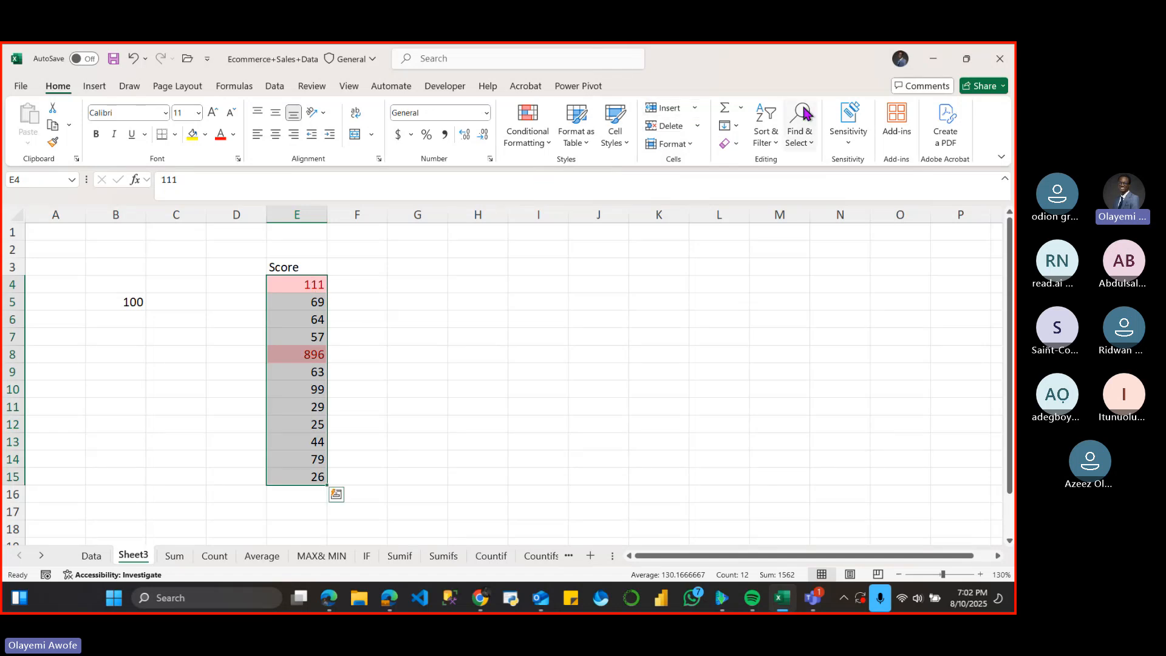
click(767, 127)
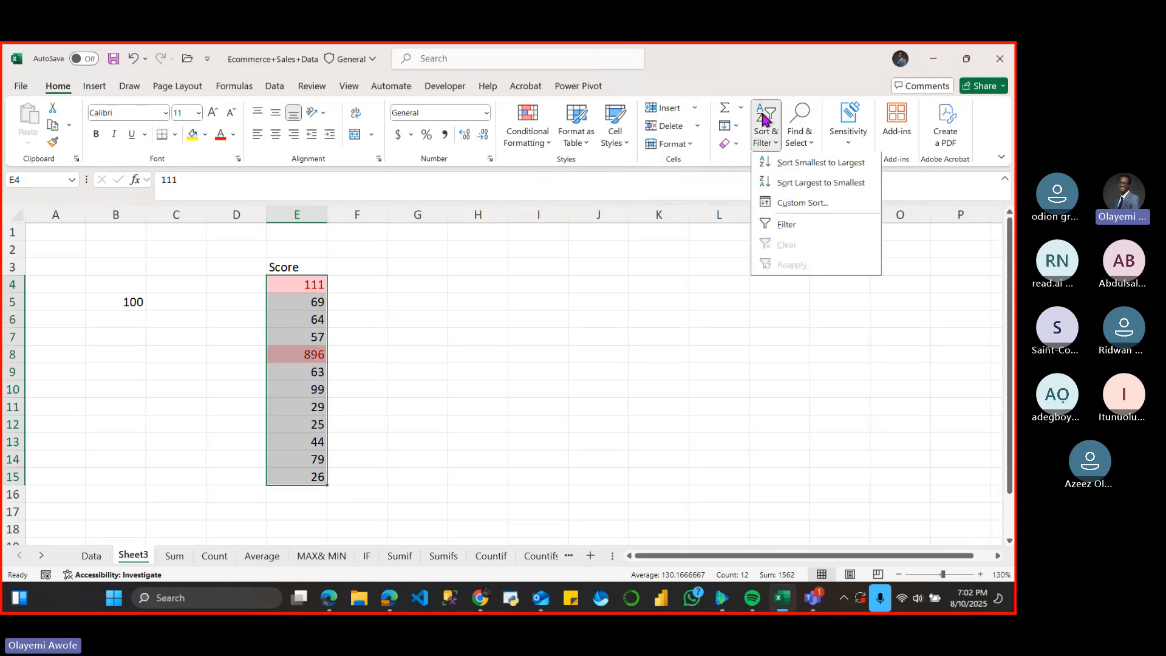
click(785, 225)
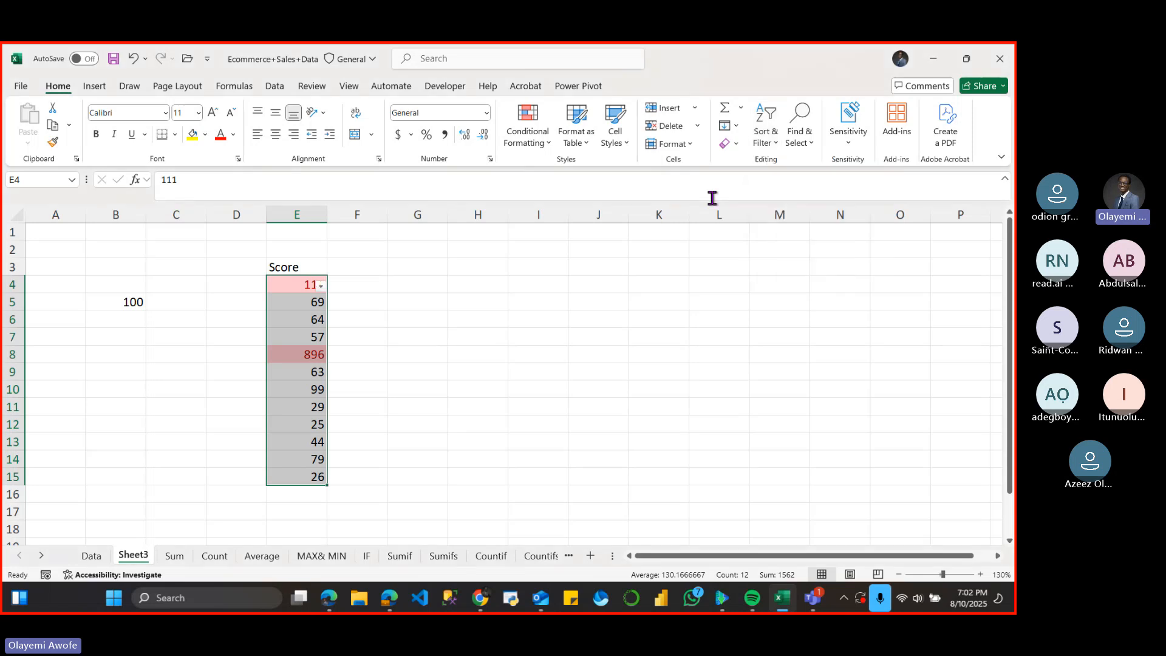
click(320, 287)
mouse_move(223, 373)
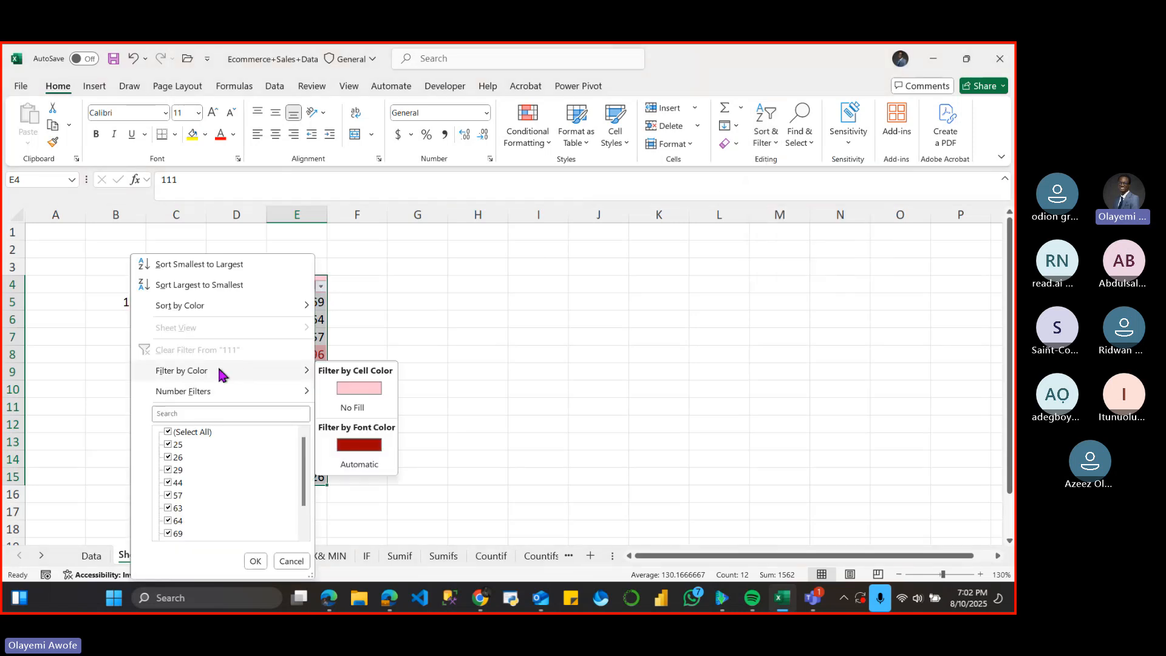
click(359, 447)
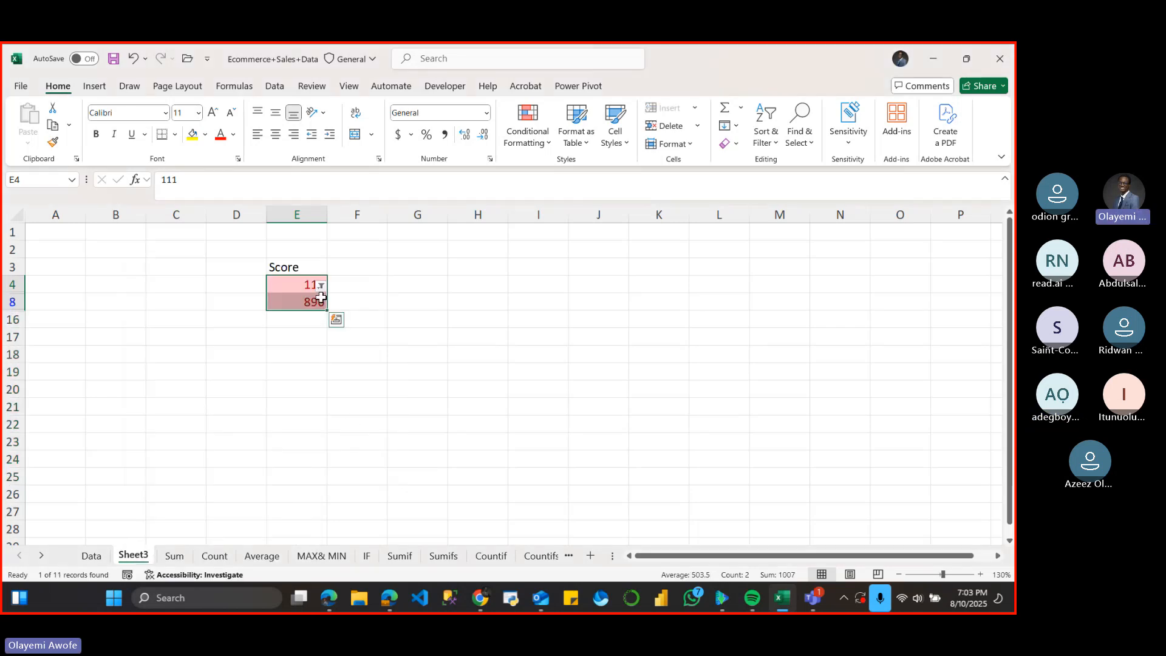
- Clear the font color filter and filter the scores to cells with no fill
click(321, 285)
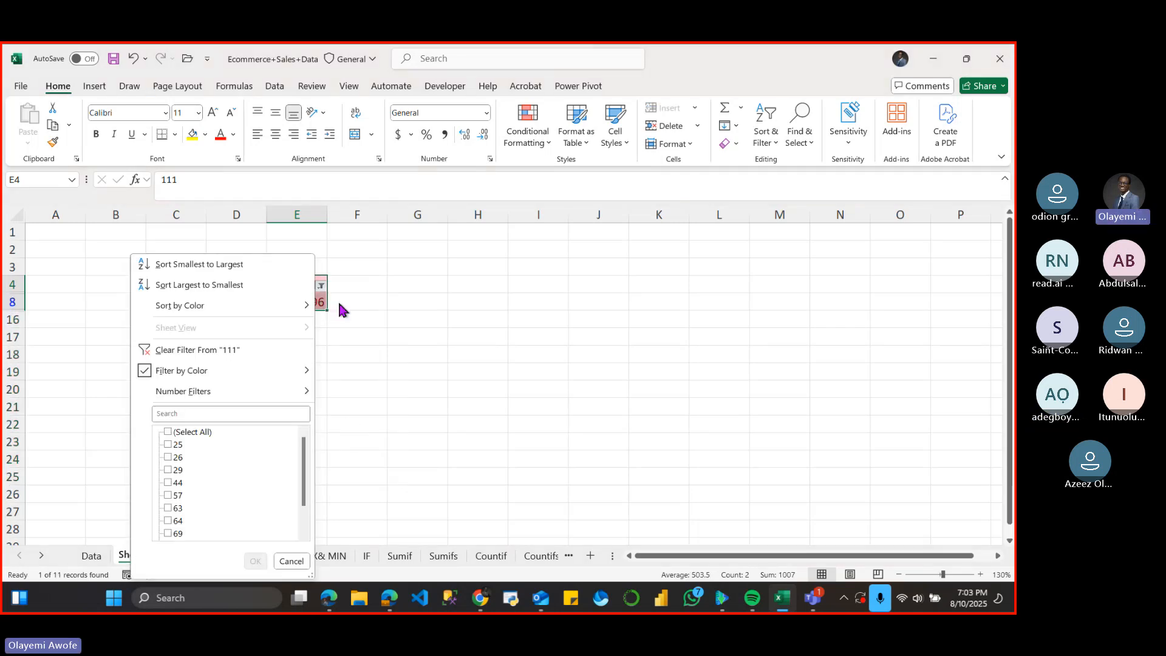
click(253, 351)
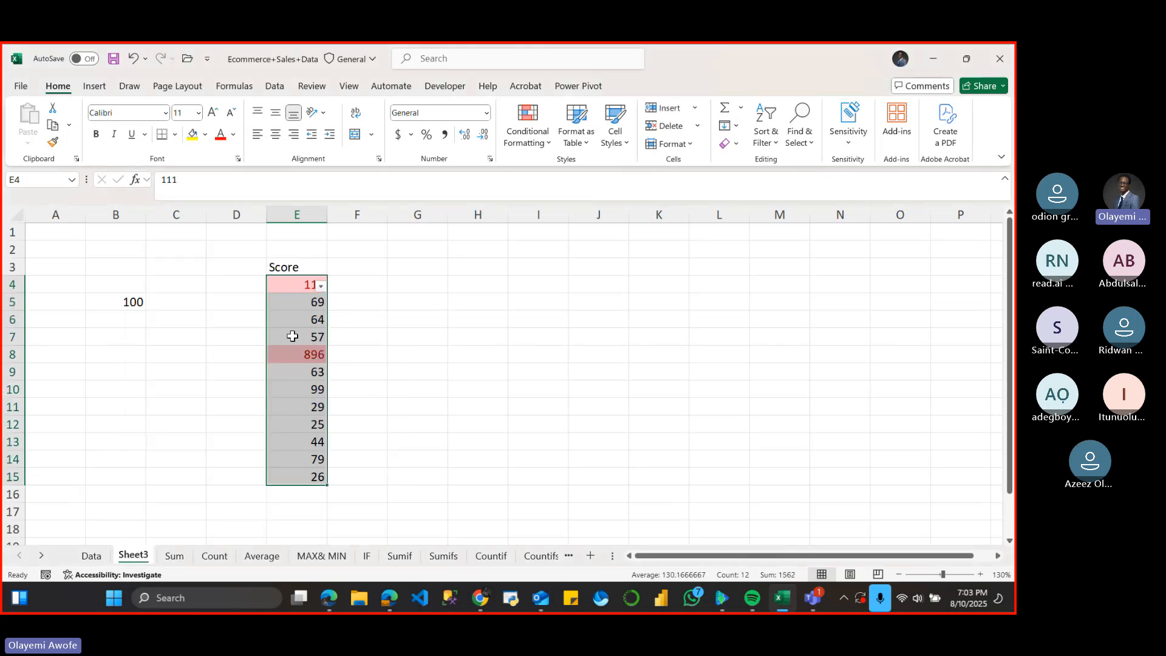
click(321, 286)
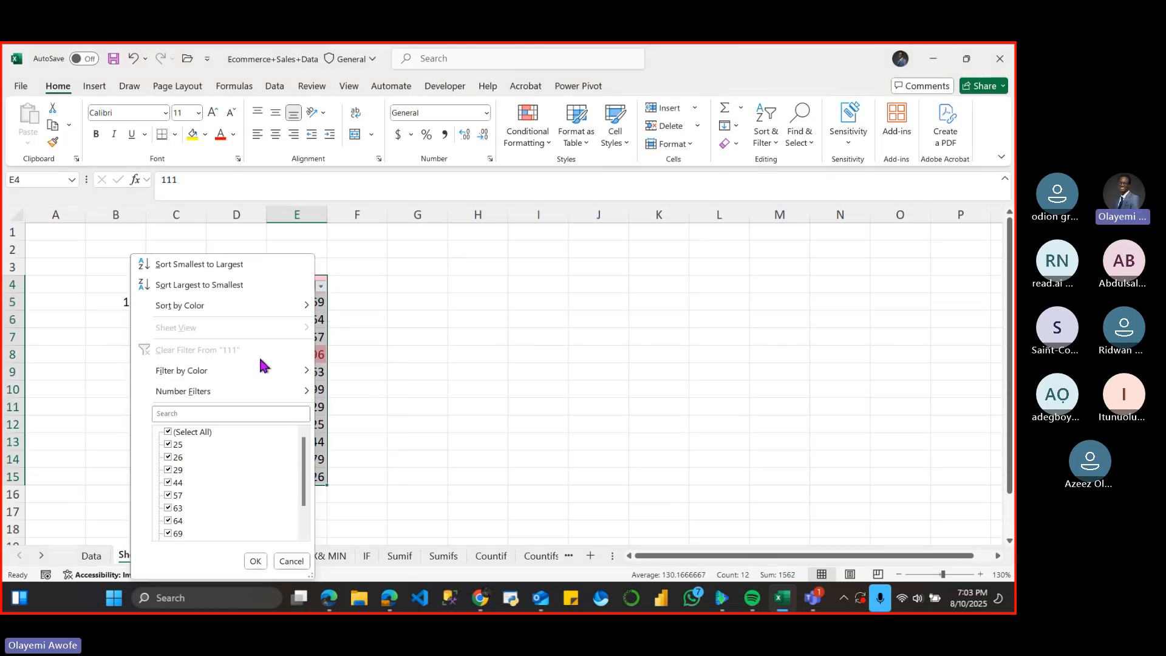
mouse_move(217, 375)
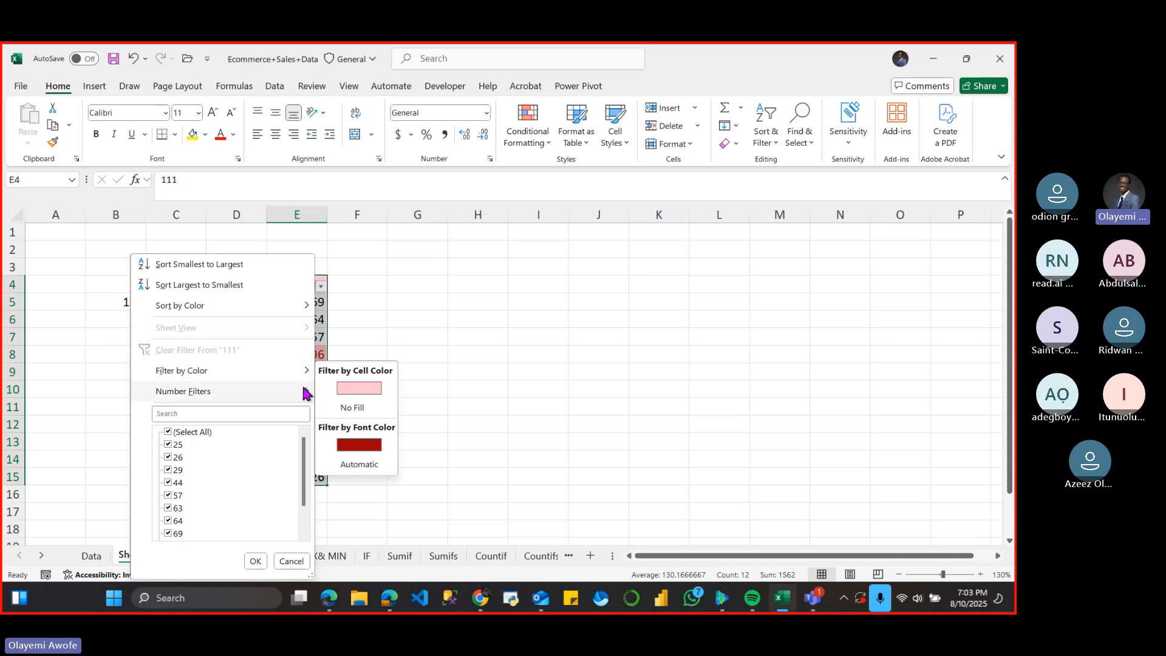
mouse_move(292, 378)
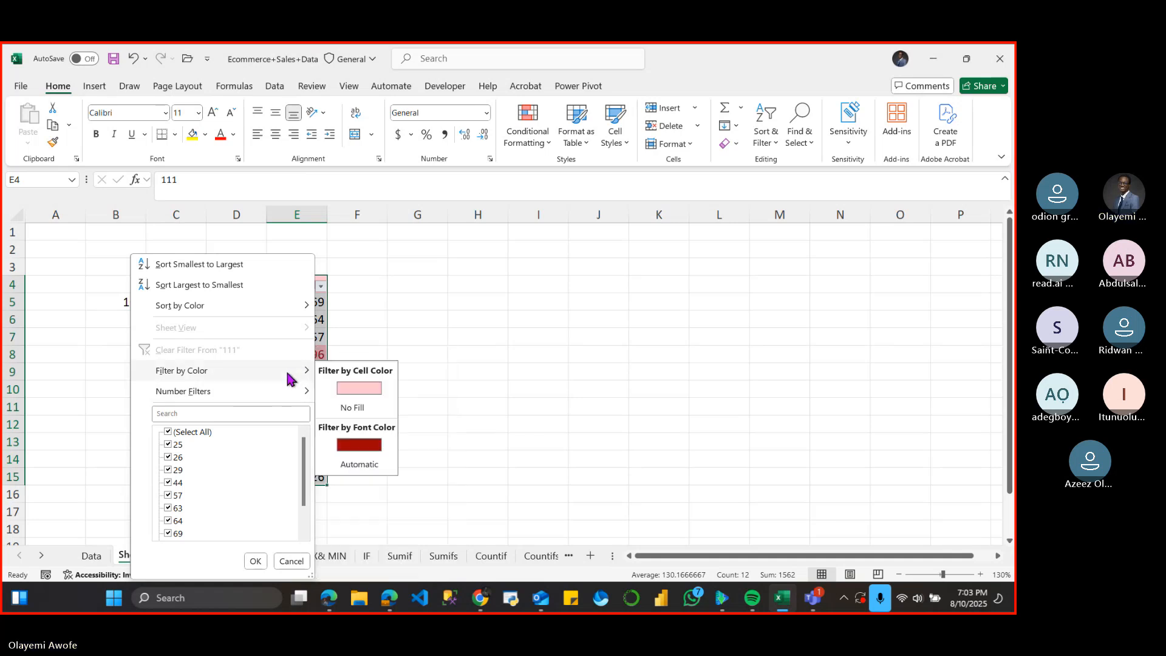
click(342, 405)
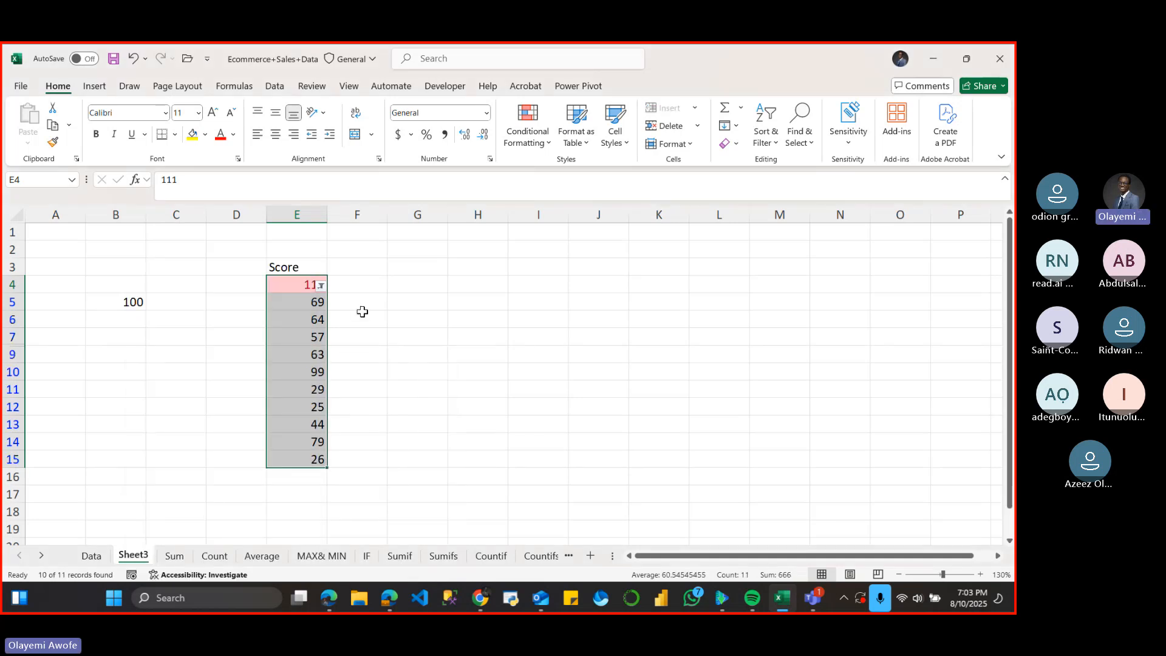
- Undo the color filtering and remove the filter from E4:E15
click(321, 286)
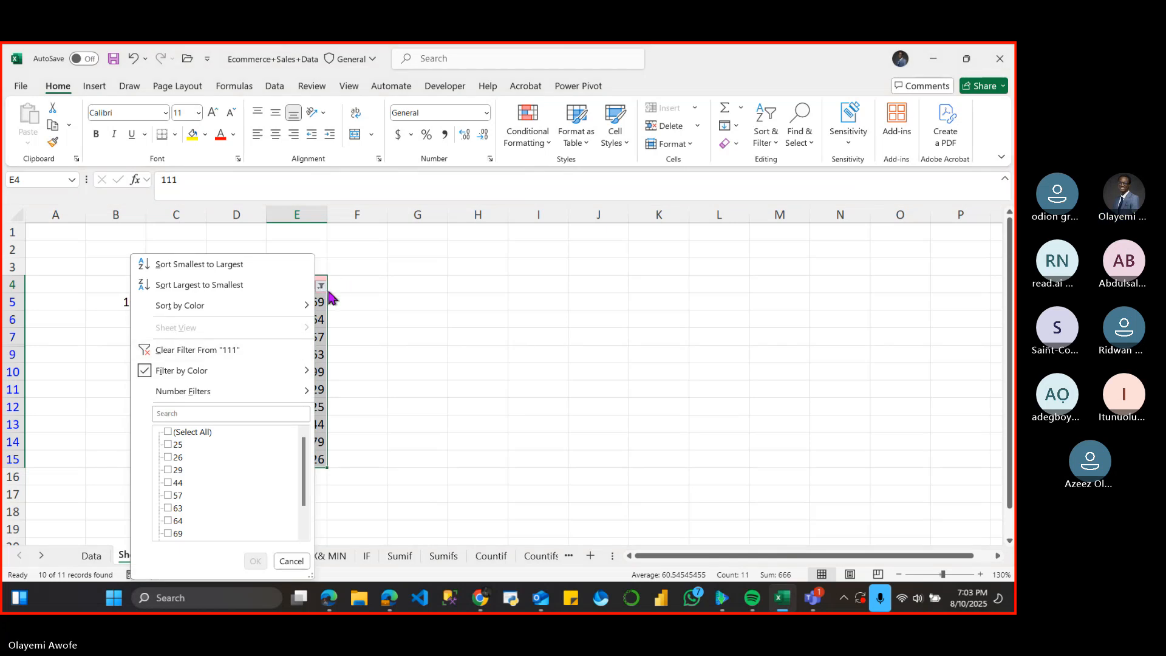
click(346, 296)
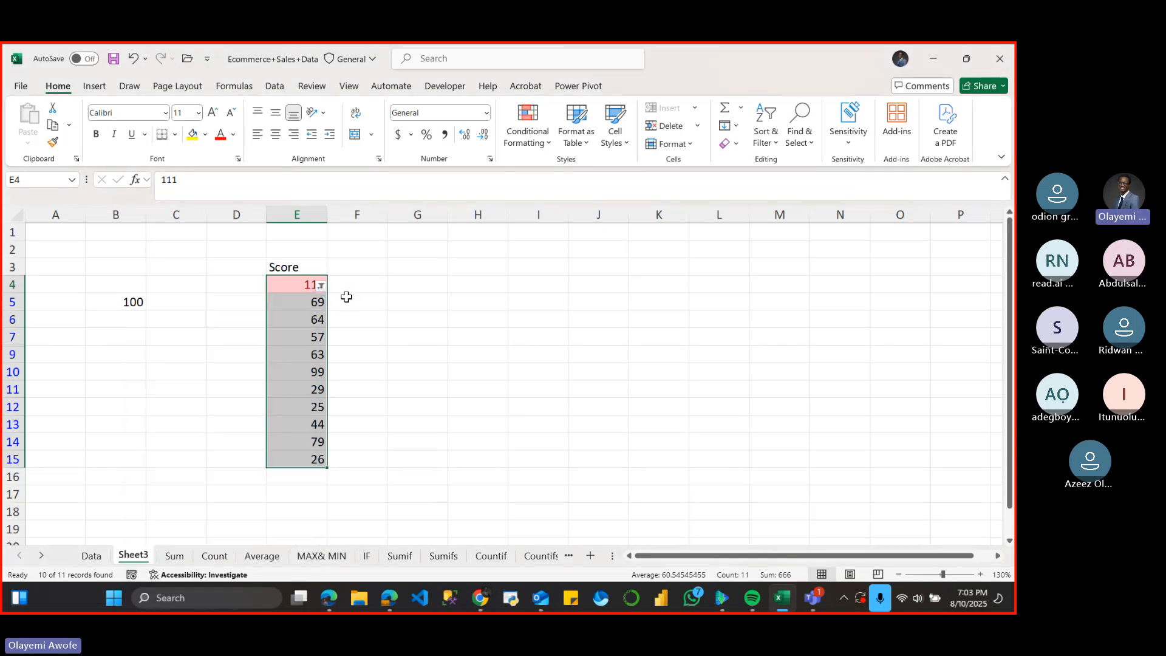
key(ctrl+z)
key(ctrl+z)
key(ctrl+y)
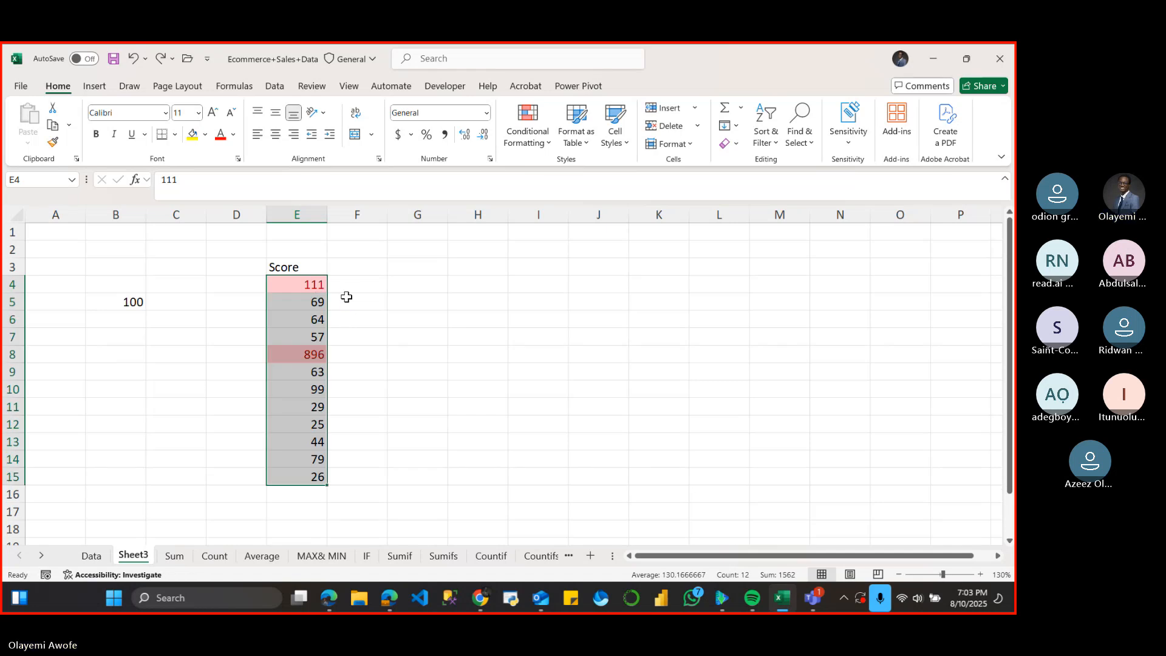
- Add a filter to the score list in E3:E15, including the Score header
click(309, 264)
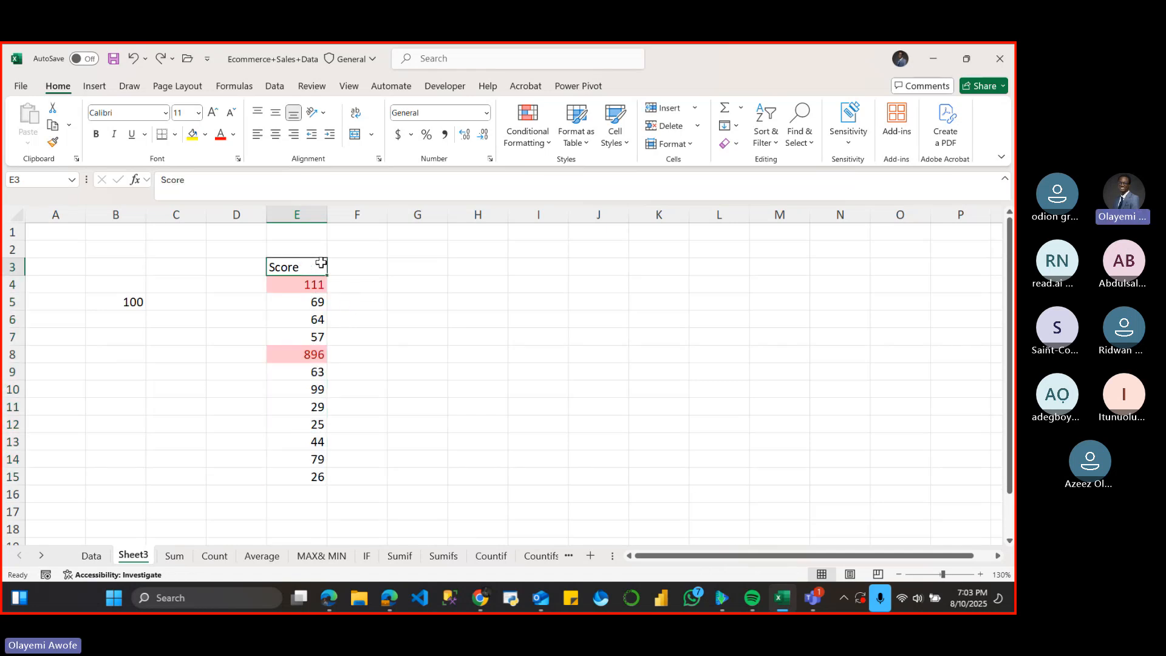
key(ctrl+shift+Down)
click(310, 267)
key(ctrl+shift+Down)
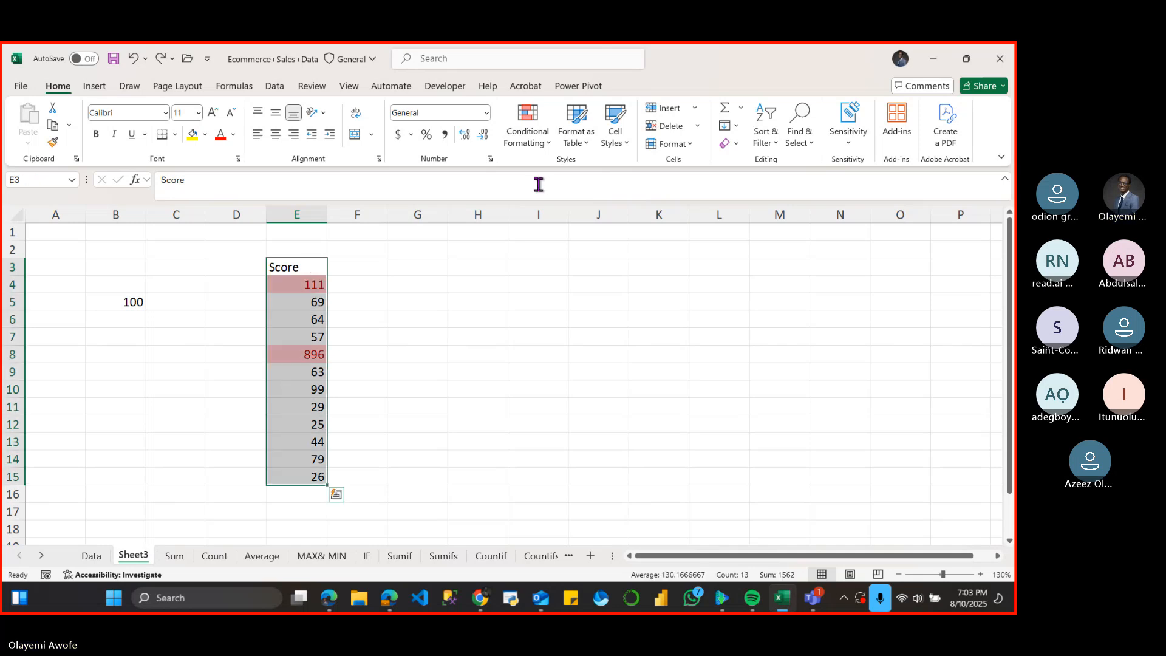
click(767, 135)
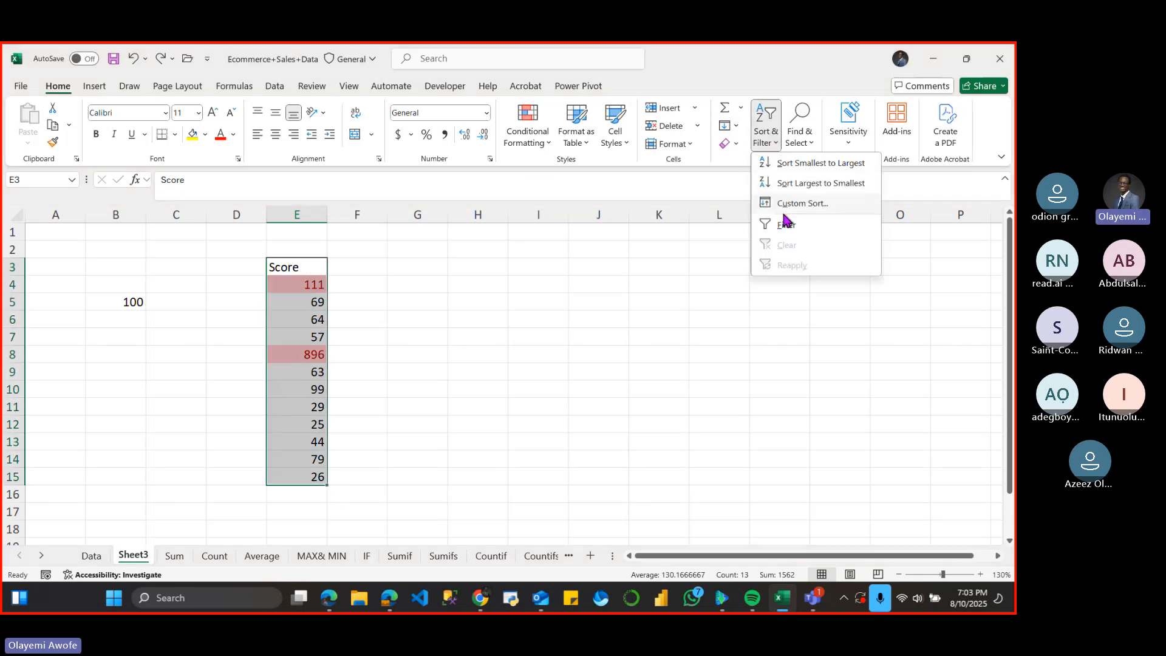
click(790, 224)
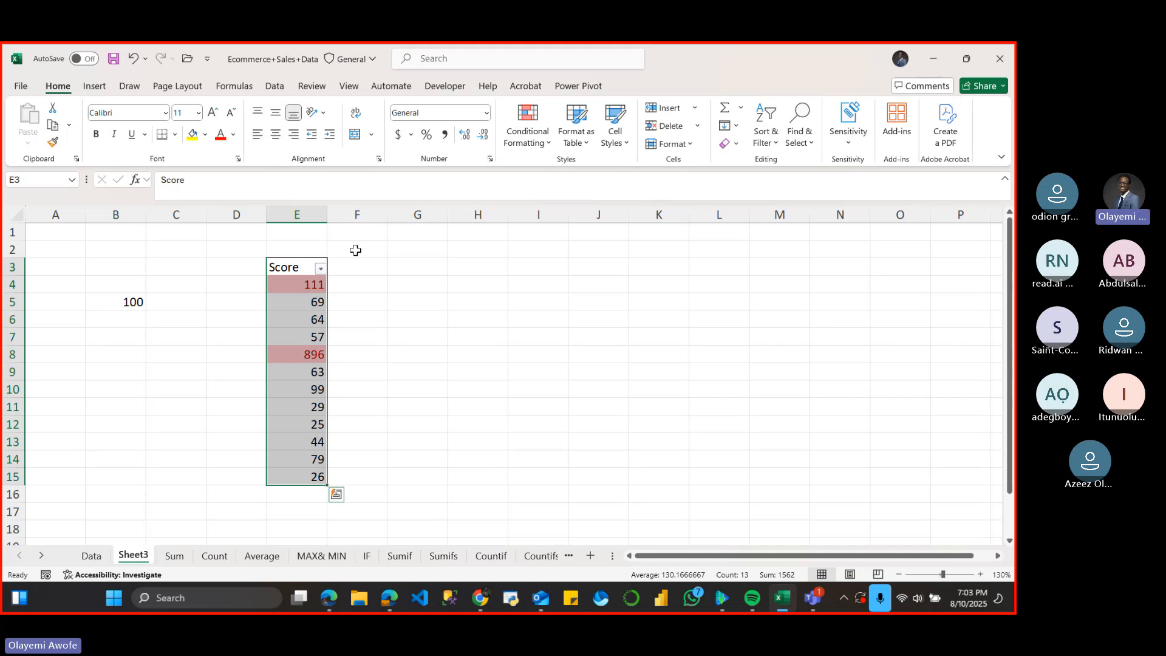
- Filter the Score column by cell color to show only the cells with no fill
click(360, 250)
click(321, 270)
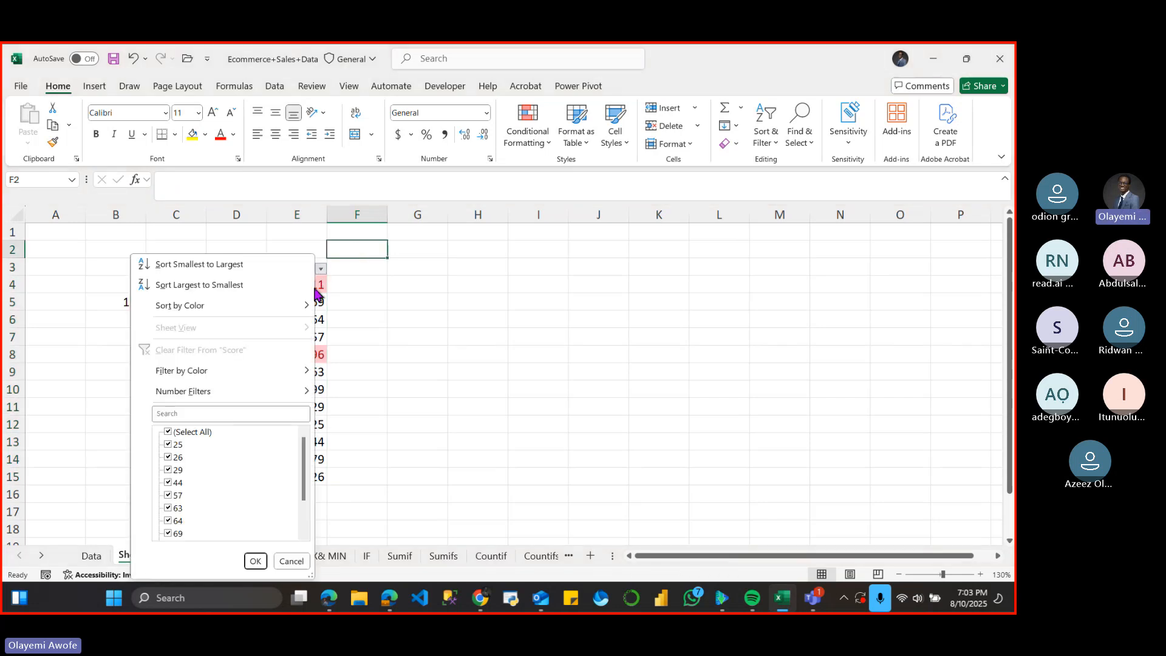
mouse_move(229, 375)
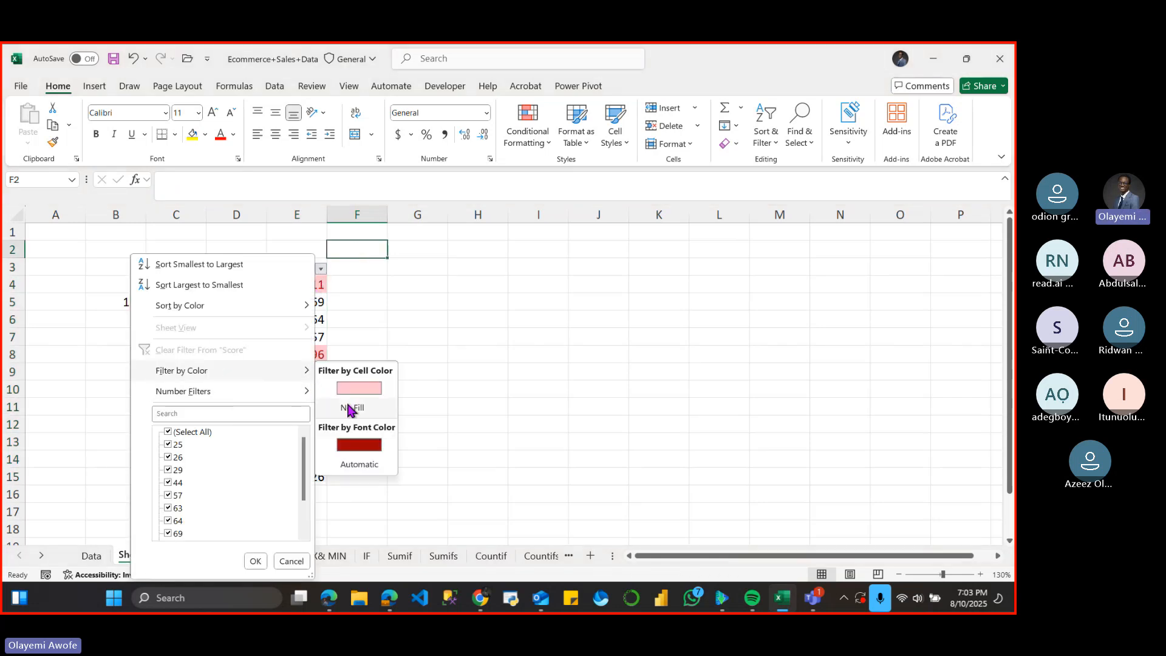
click(352, 407)
click(446, 266)
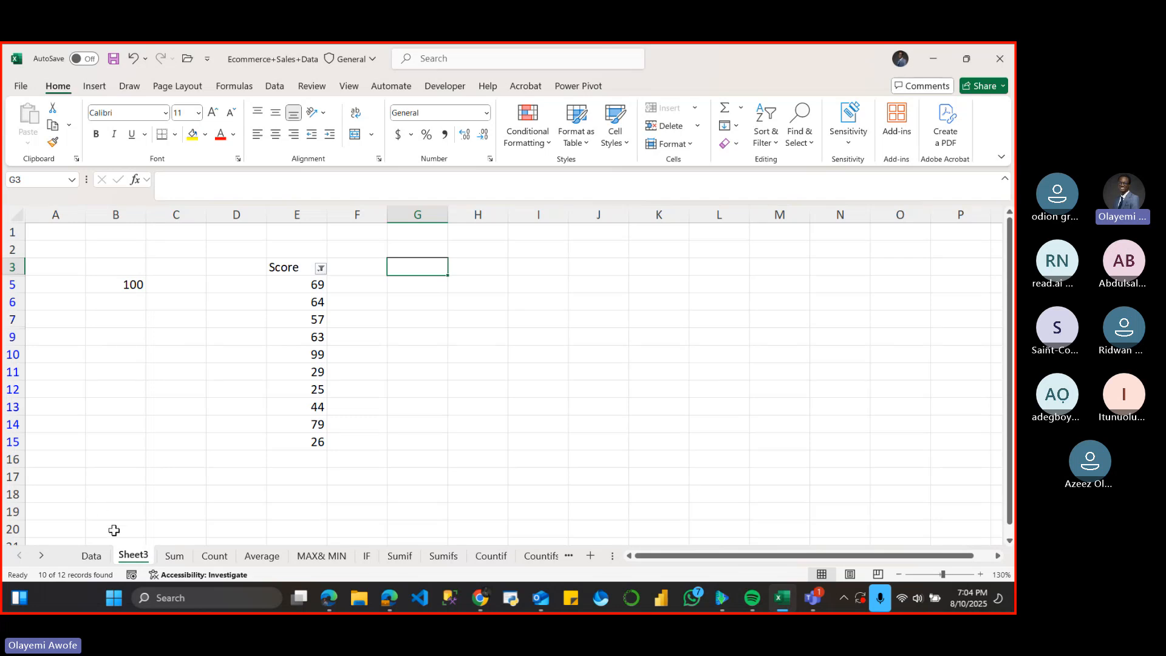
- Permanently delete Sheet3, glance at the Data sheet and open the Sum sheet
right_click(136, 555)
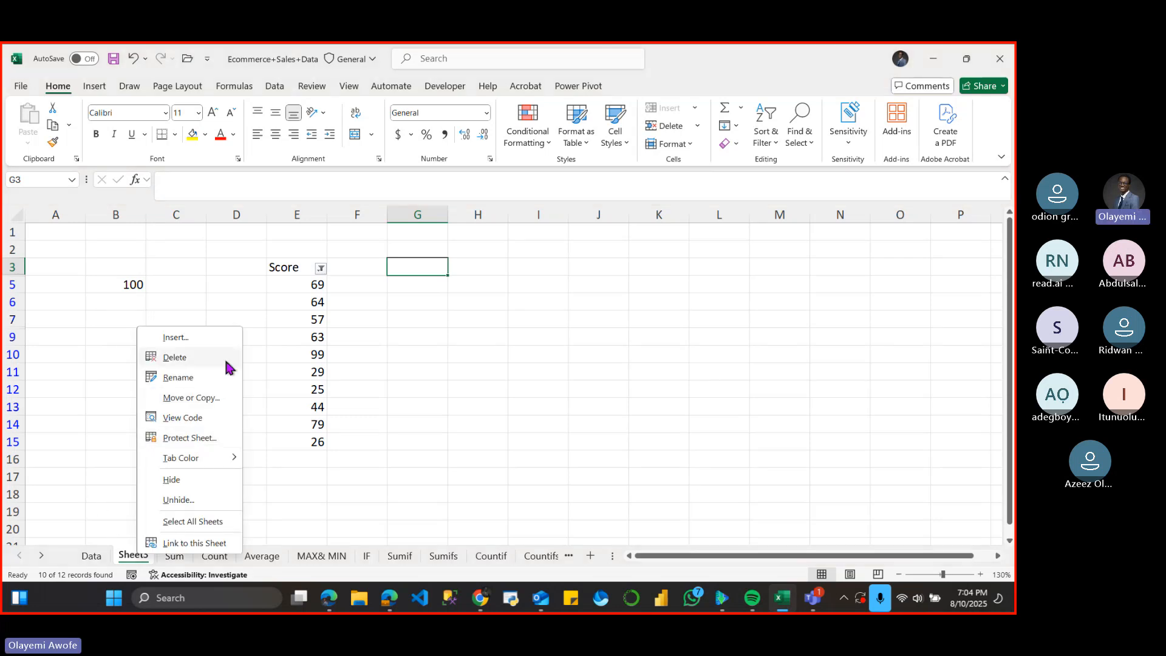
click(182, 358)
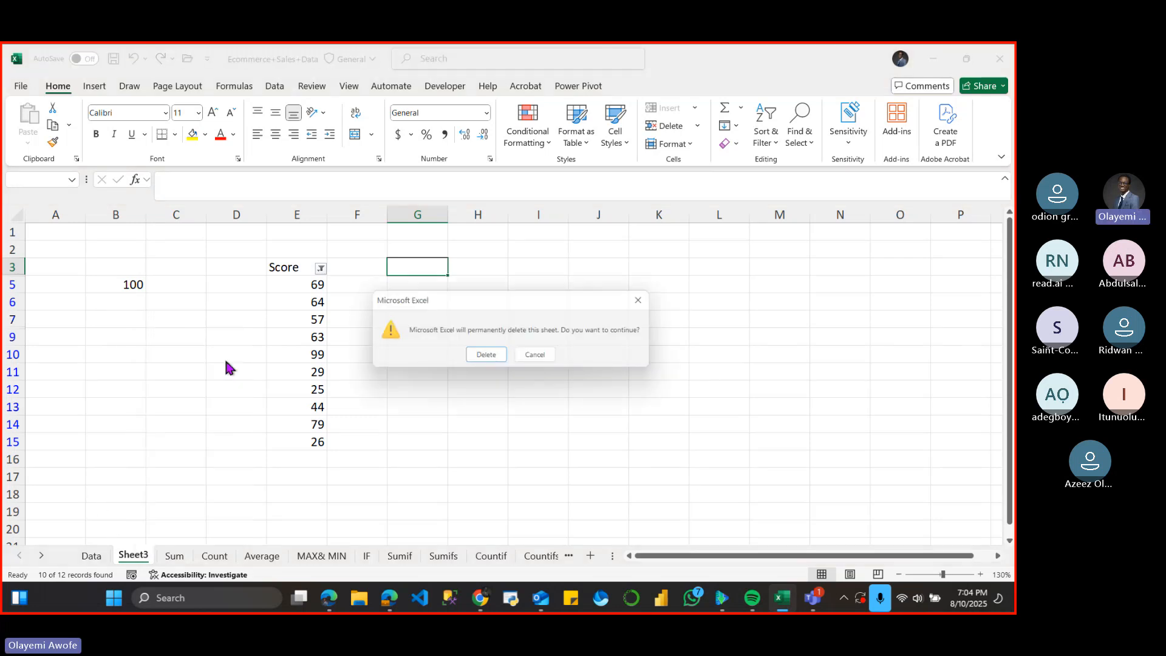
click(486, 358)
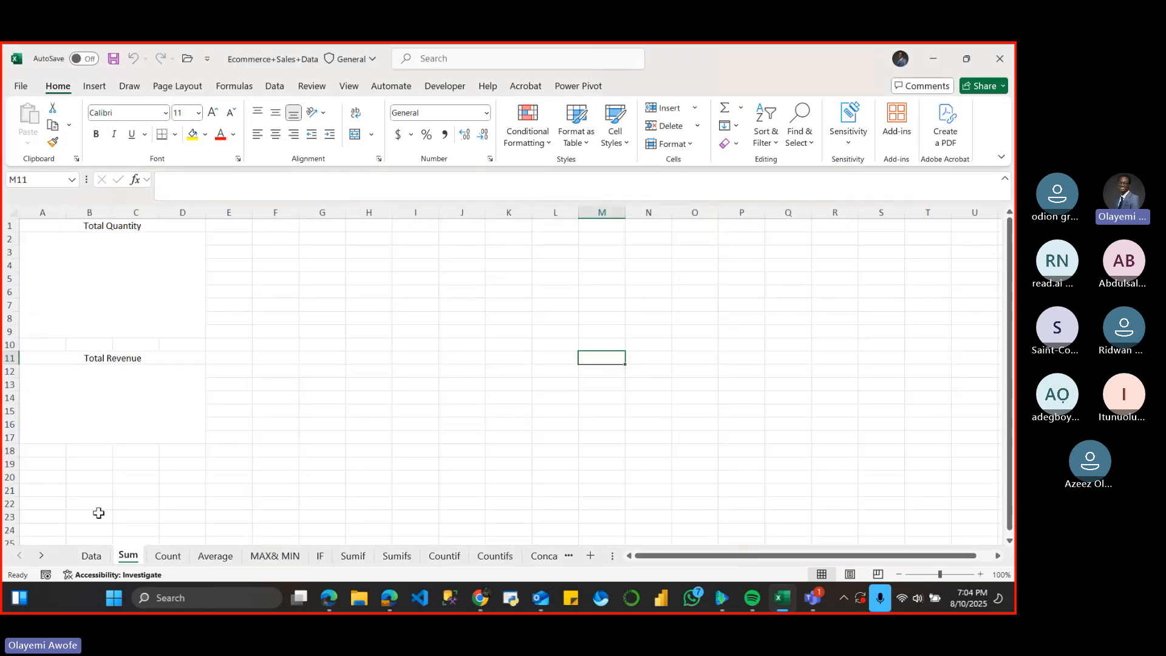
click(91, 555)
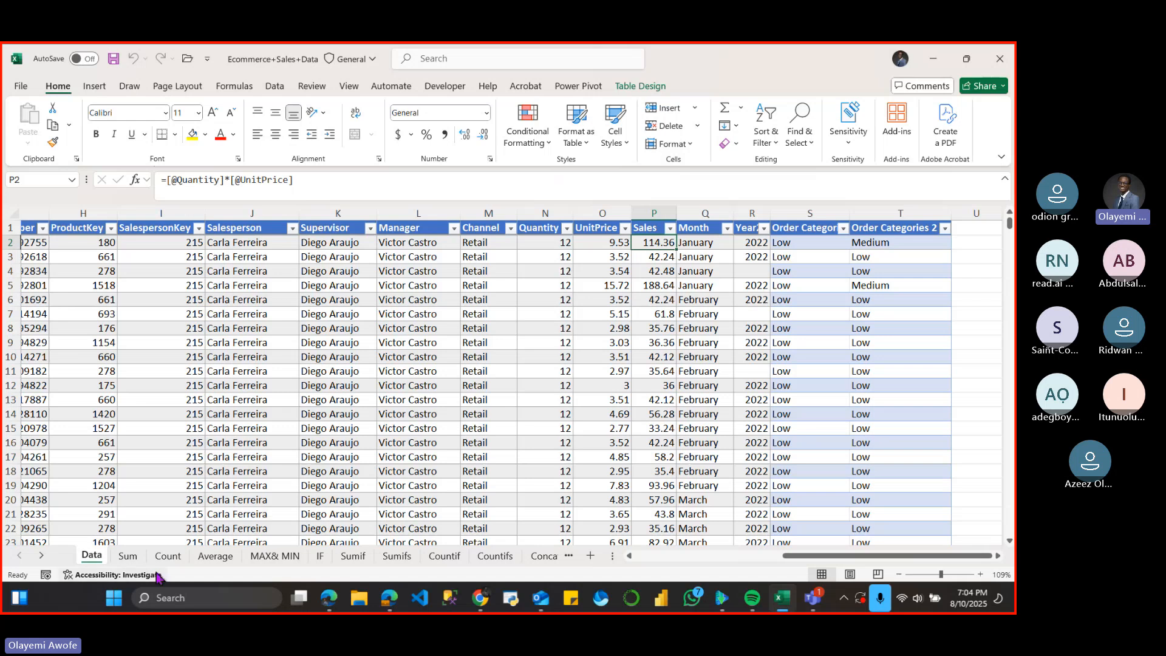
click(128, 555)
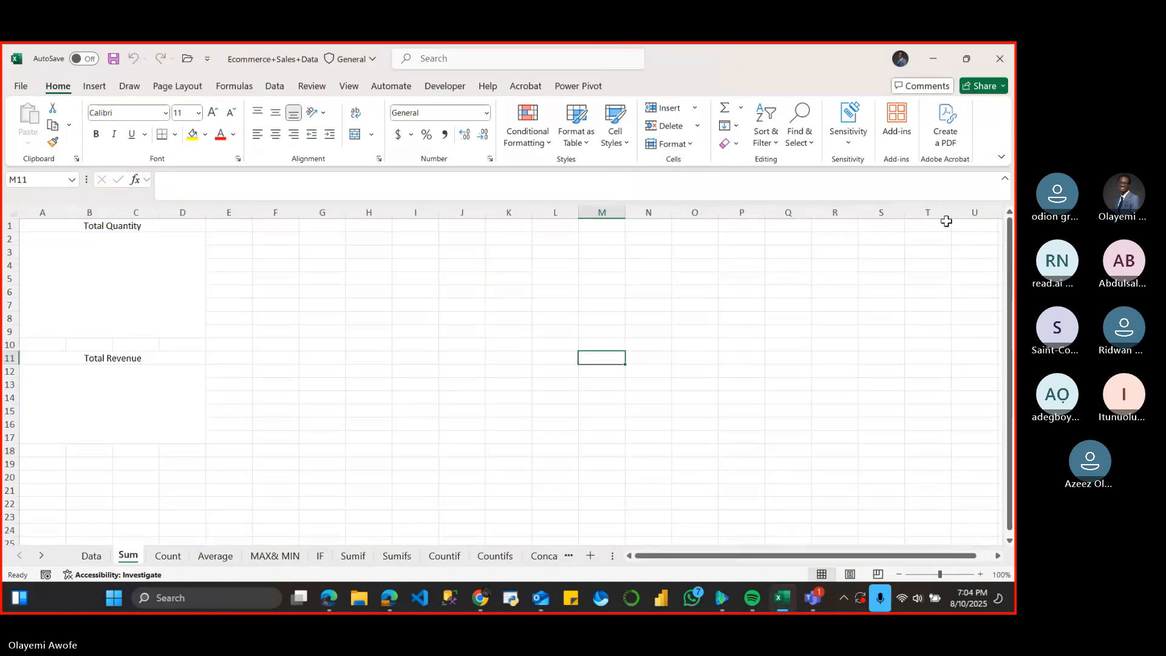
- Switch to the Data Analysis Curriculum PDF in Edge and review the functions under Data Manipulation and Analysis
click(391, 599)
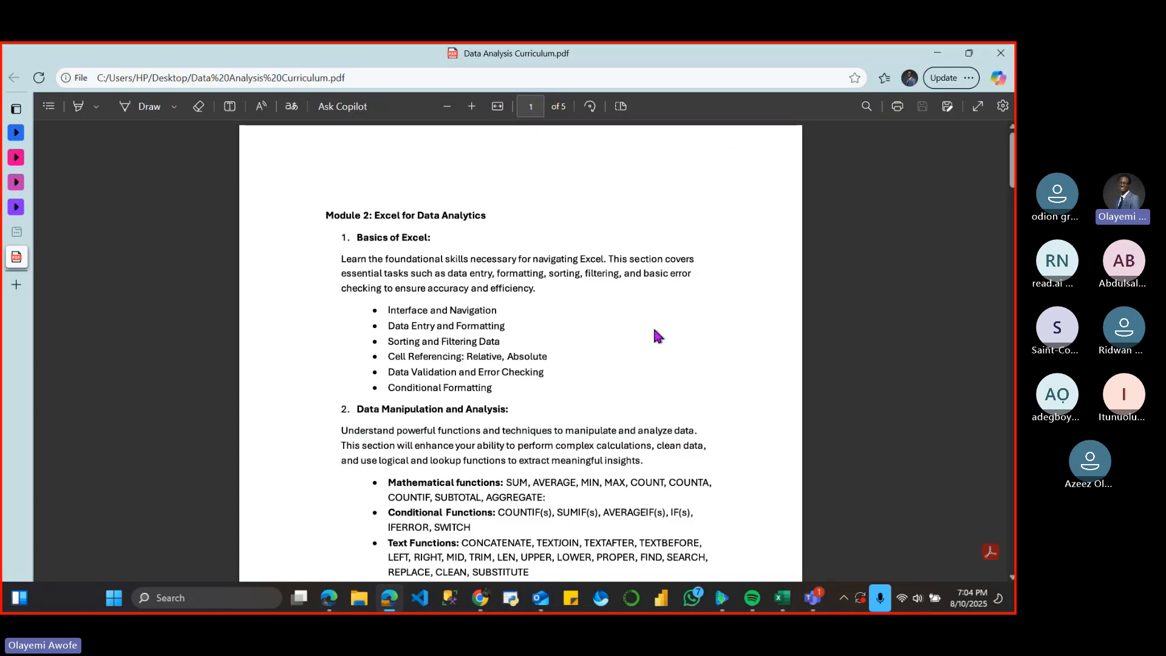
scroll(1012, 164, down, 3)
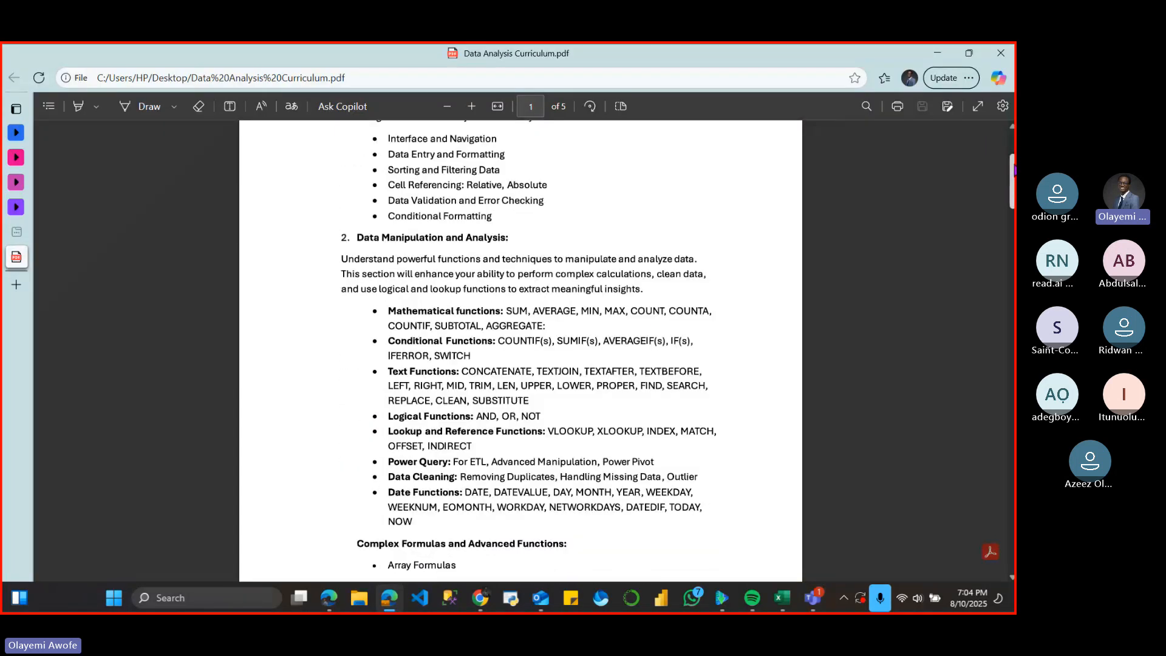
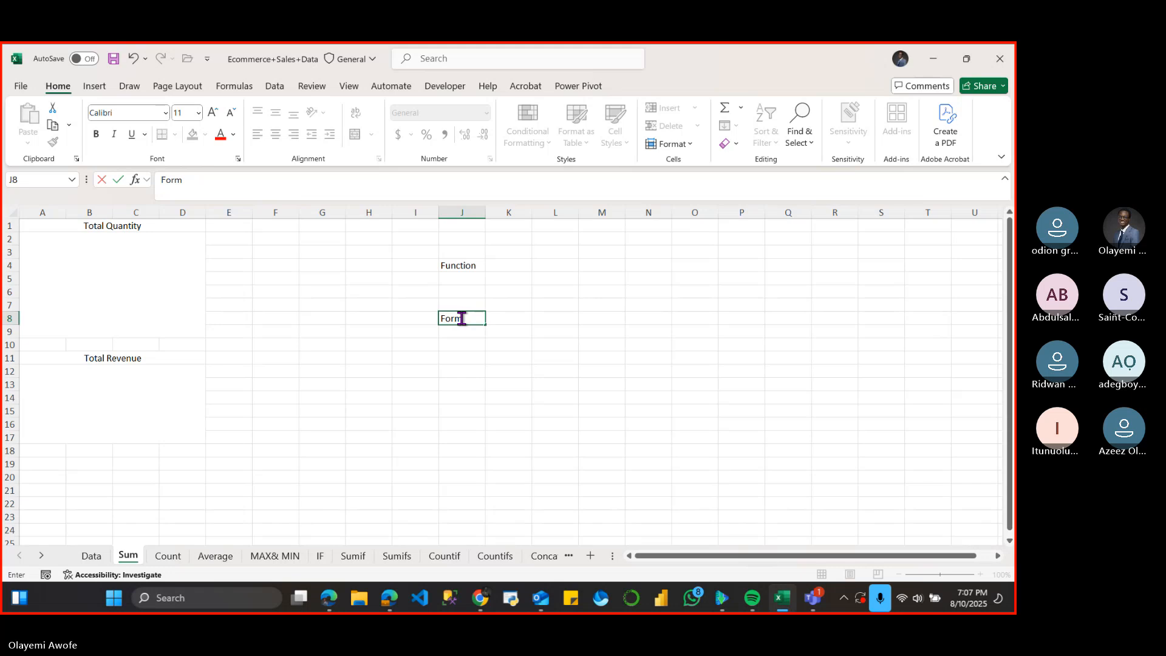
- Complete the label Formula in J8 of the Sum sheet and select the Function label in J4
text(ula)
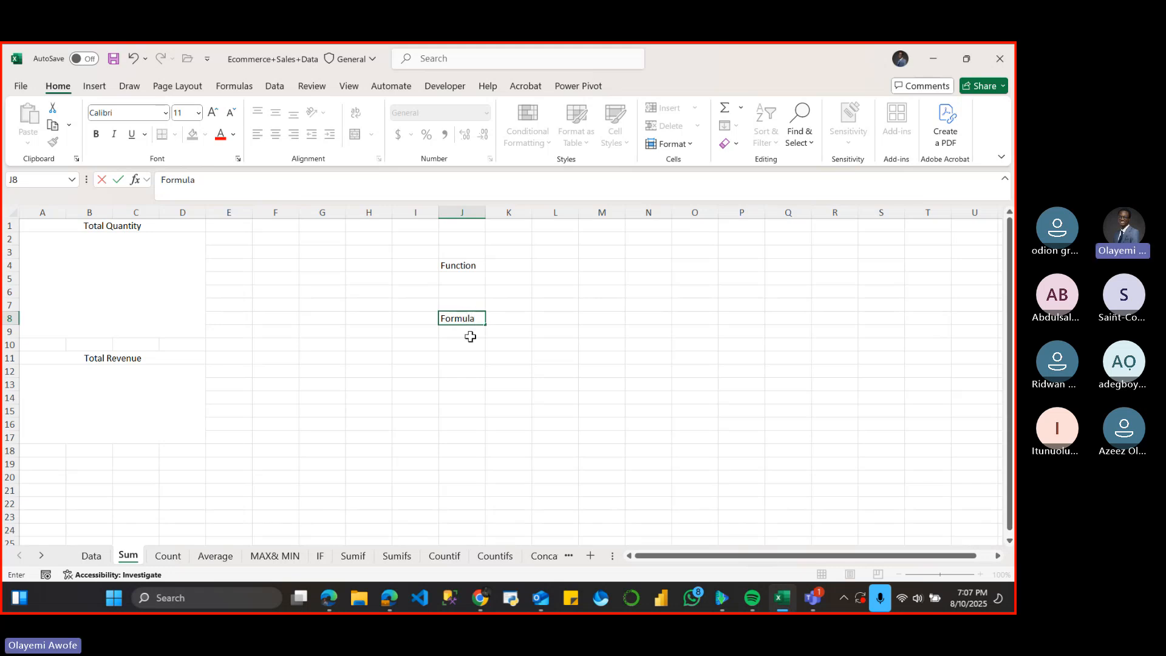
key(Return)
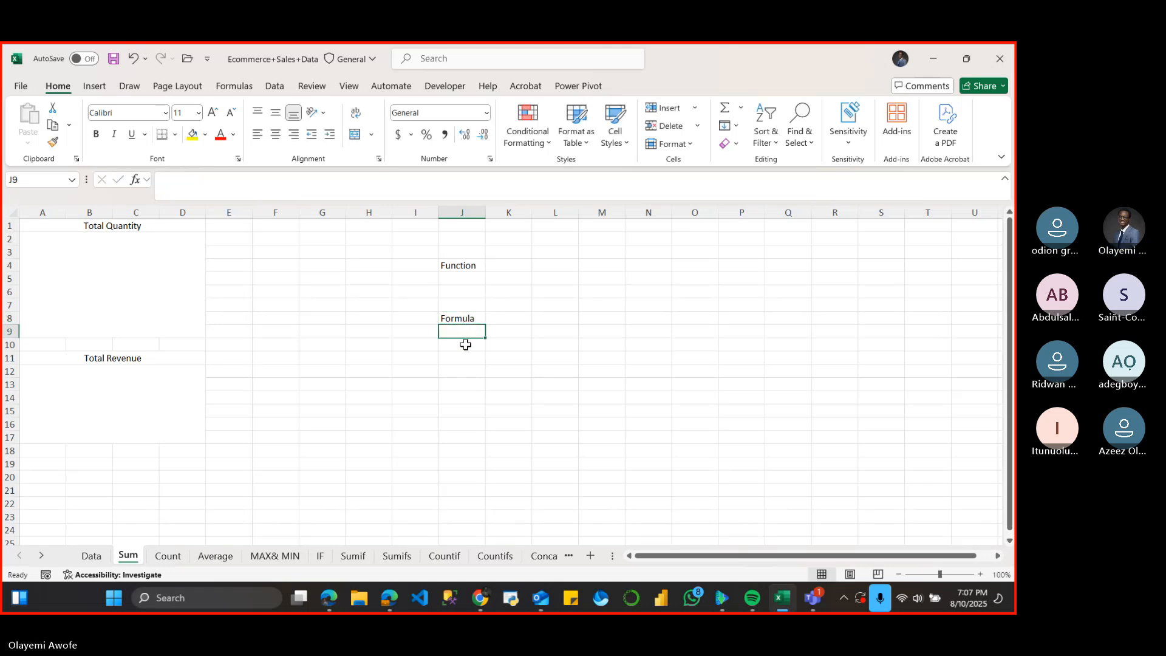
click(469, 316)
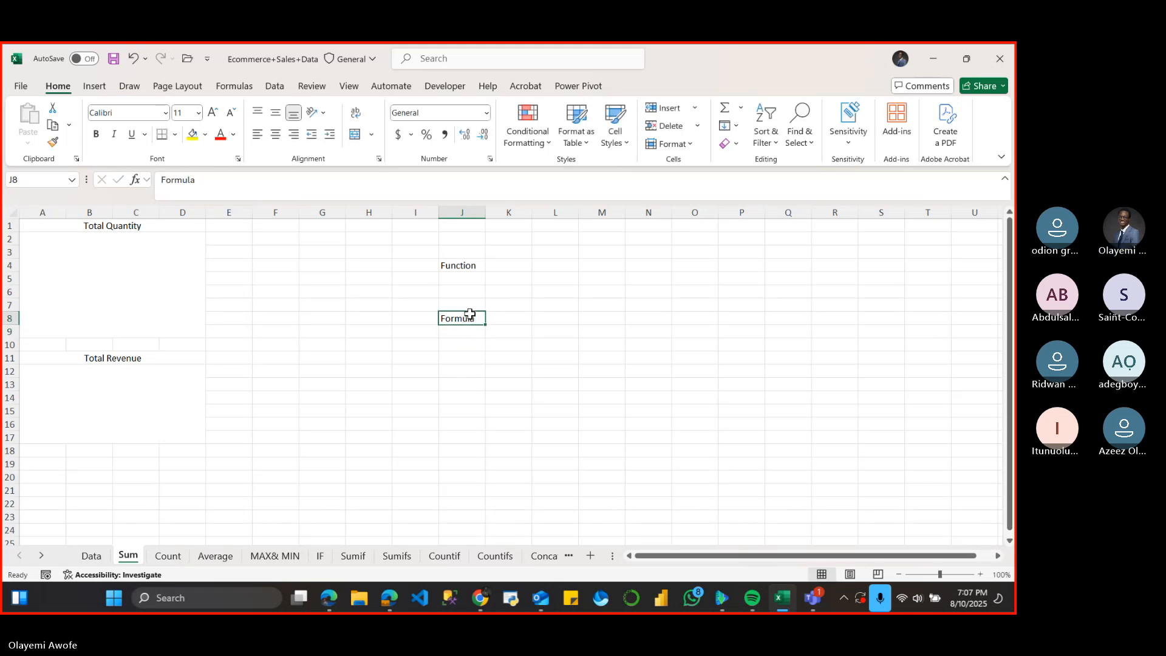
click(479, 263)
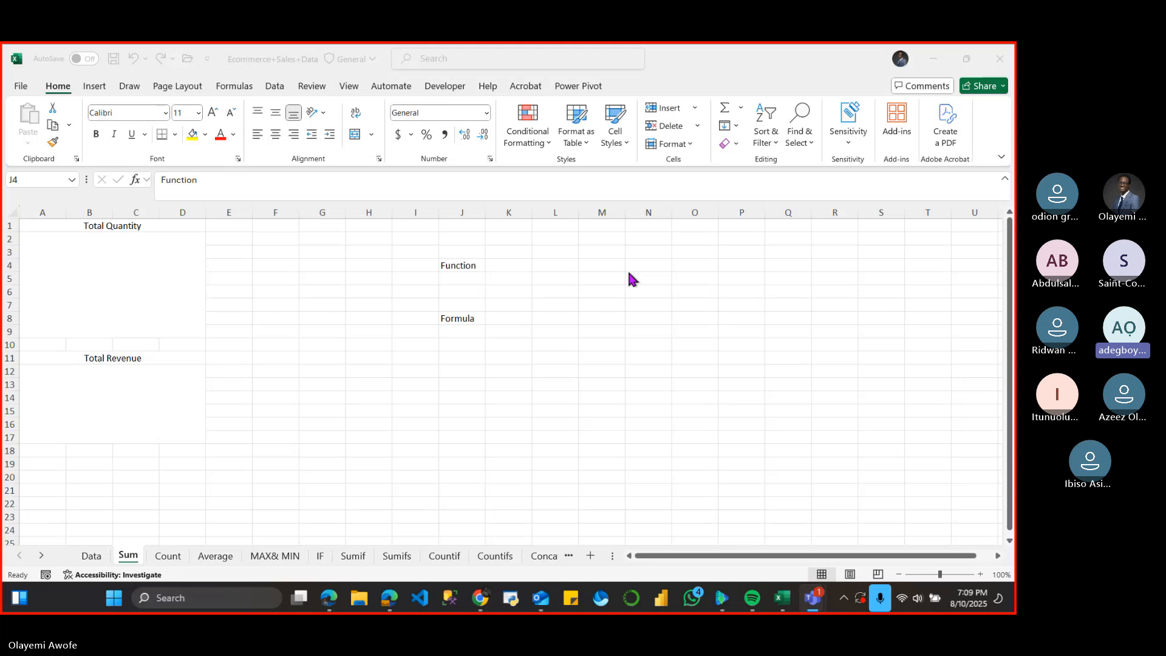
- Check the Data Analysis Class meeting window in Teams, then minimize it to return to the Excel workbook
click(629, 273)
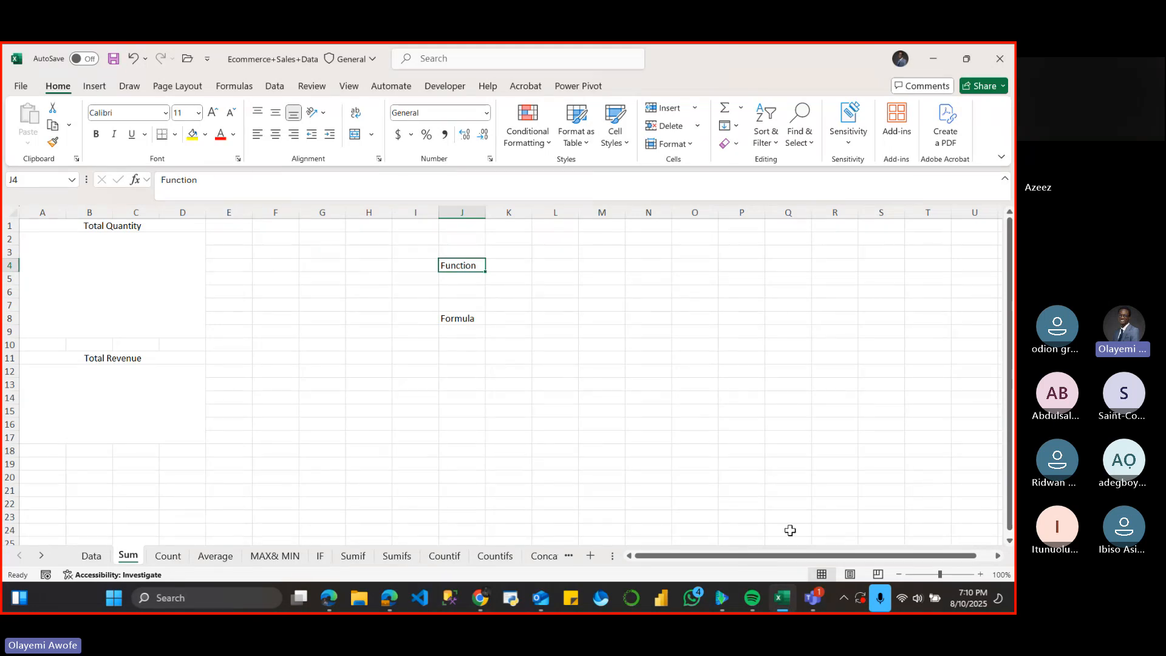
mouse_move(811, 597)
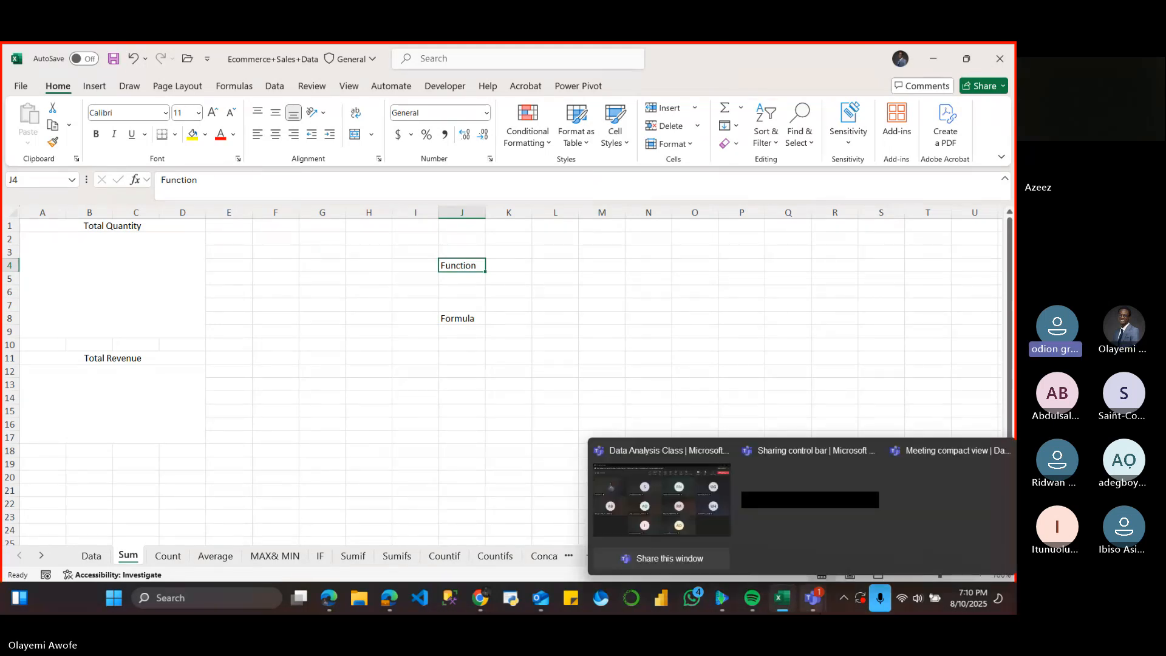
click(699, 500)
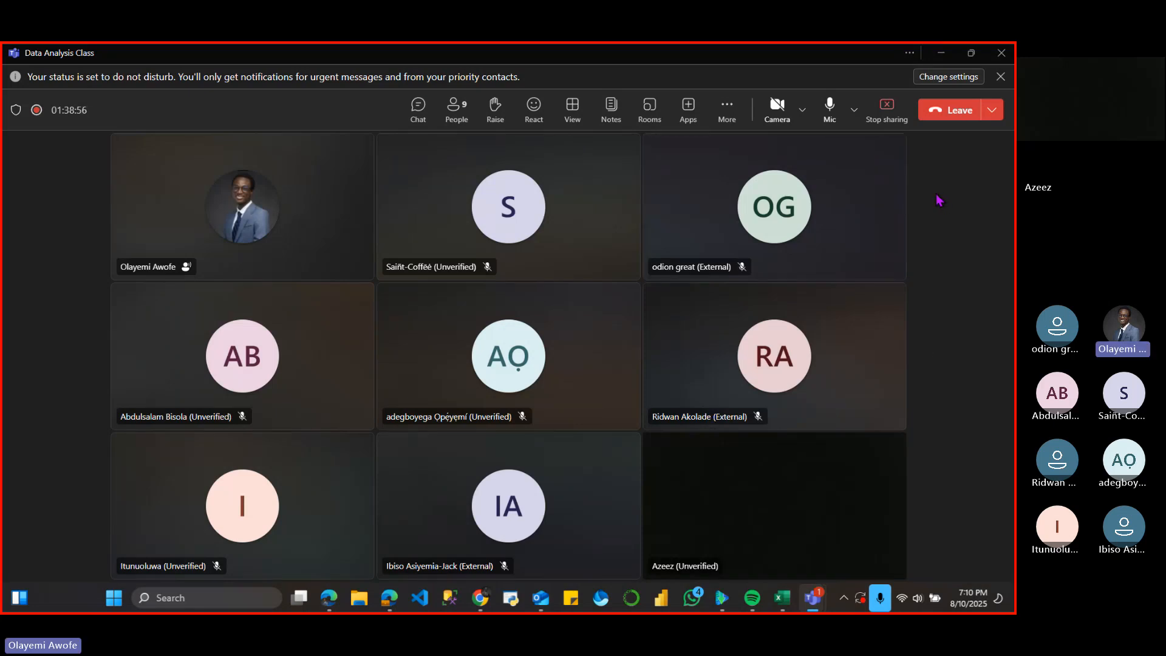
click(943, 57)
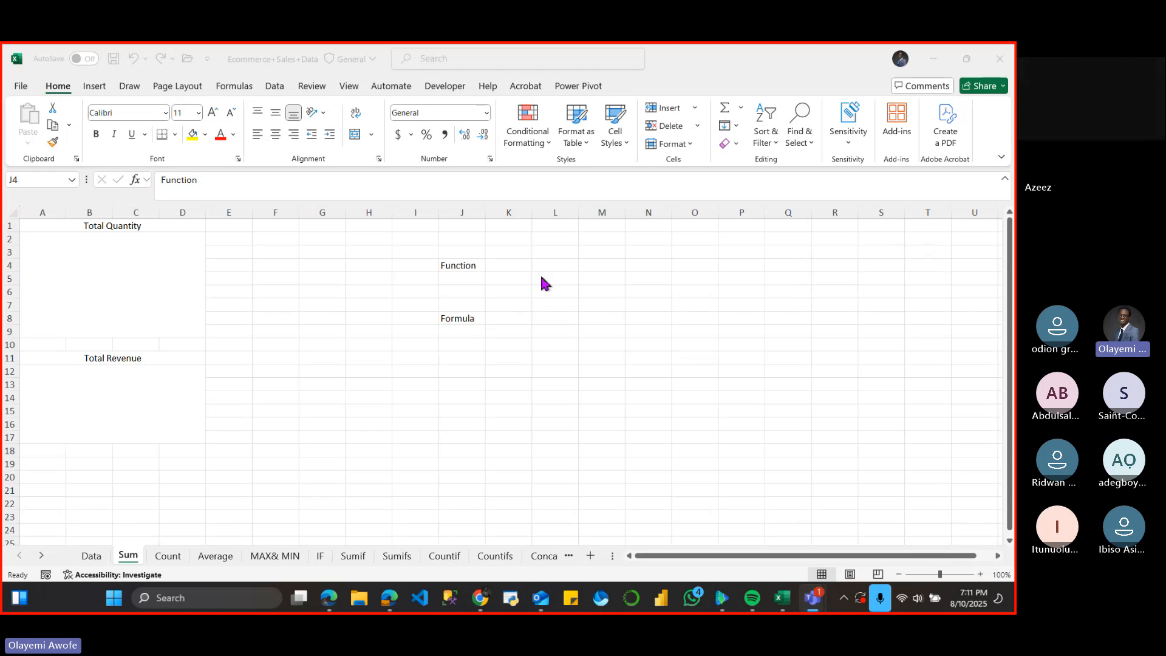
- Widen column K and enter the definition "Predefined formulas in excel that you can call at anytime you it." in K4
click(532, 212)
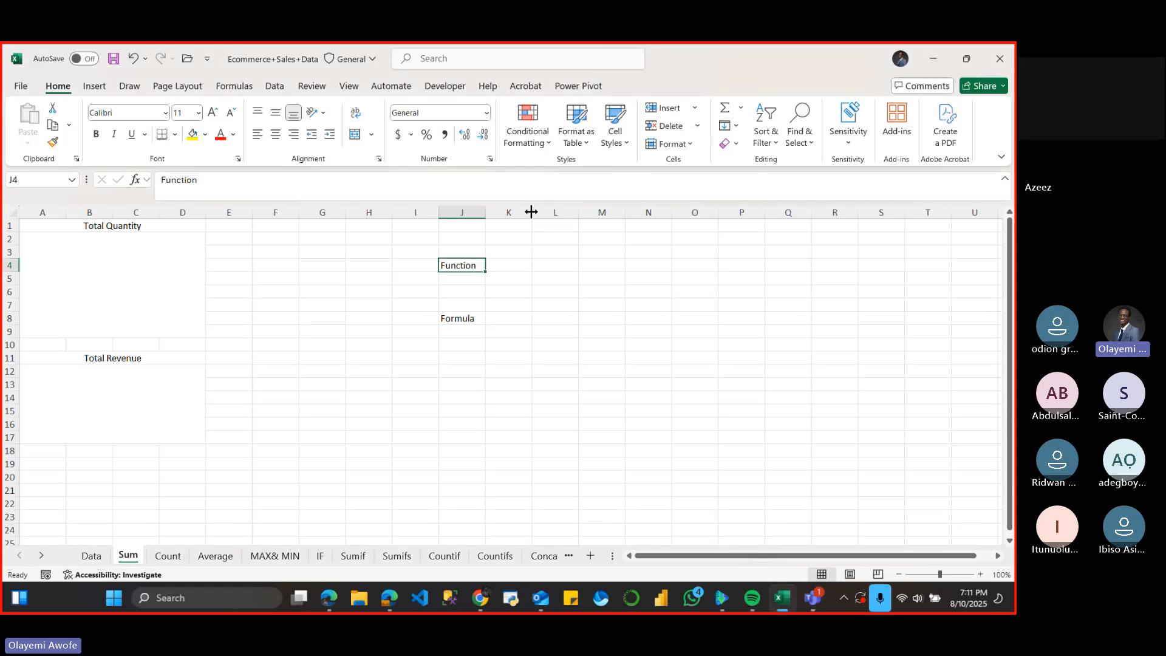
drag(532, 211, 860, 224)
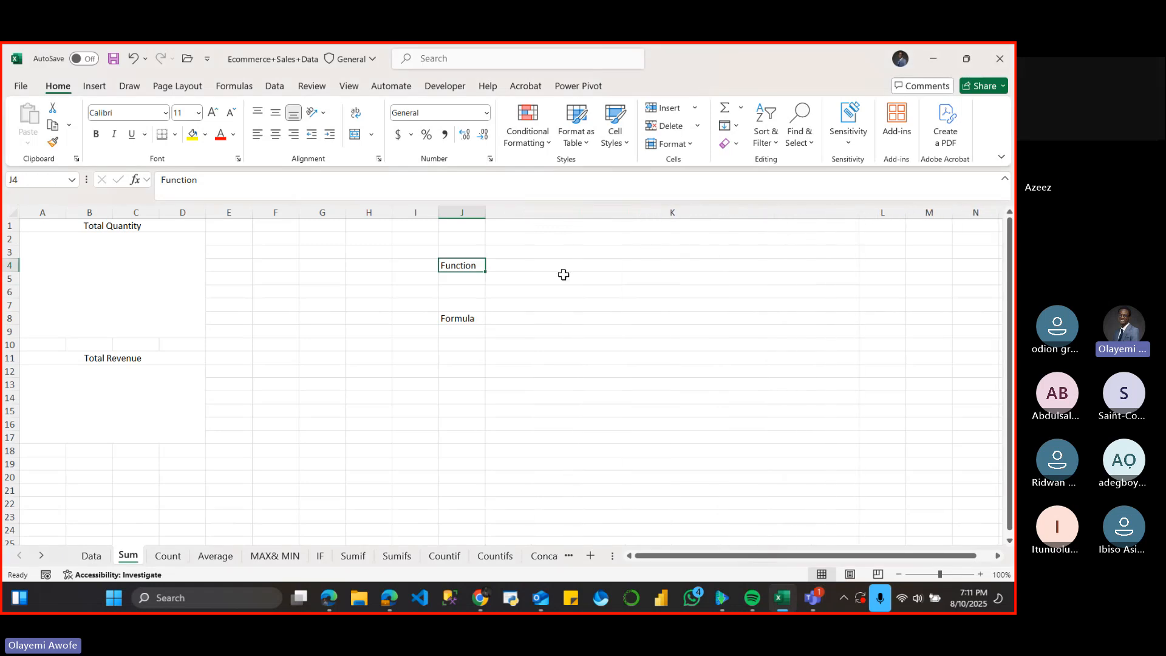
click(536, 264)
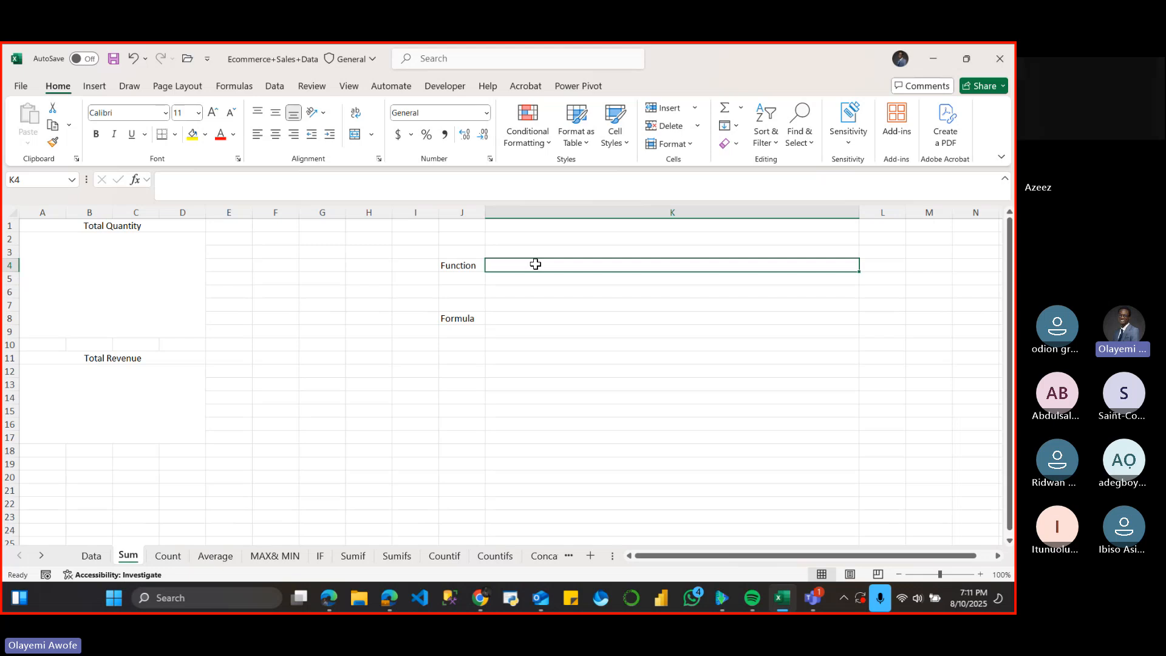
text(Predi)
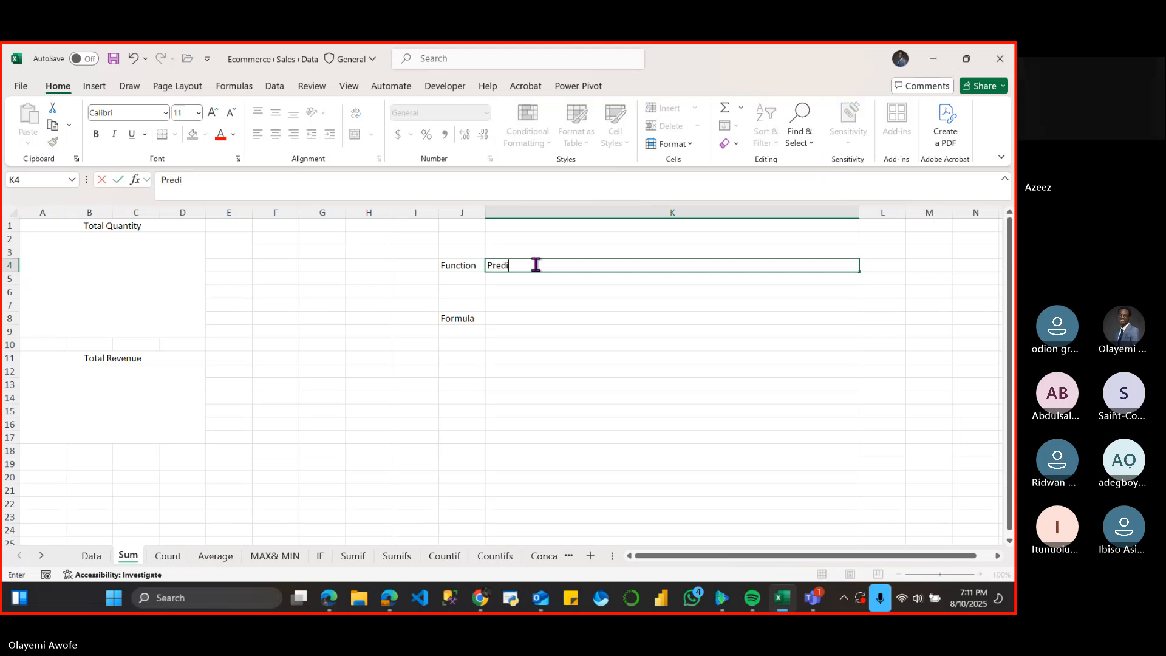
text(fine)
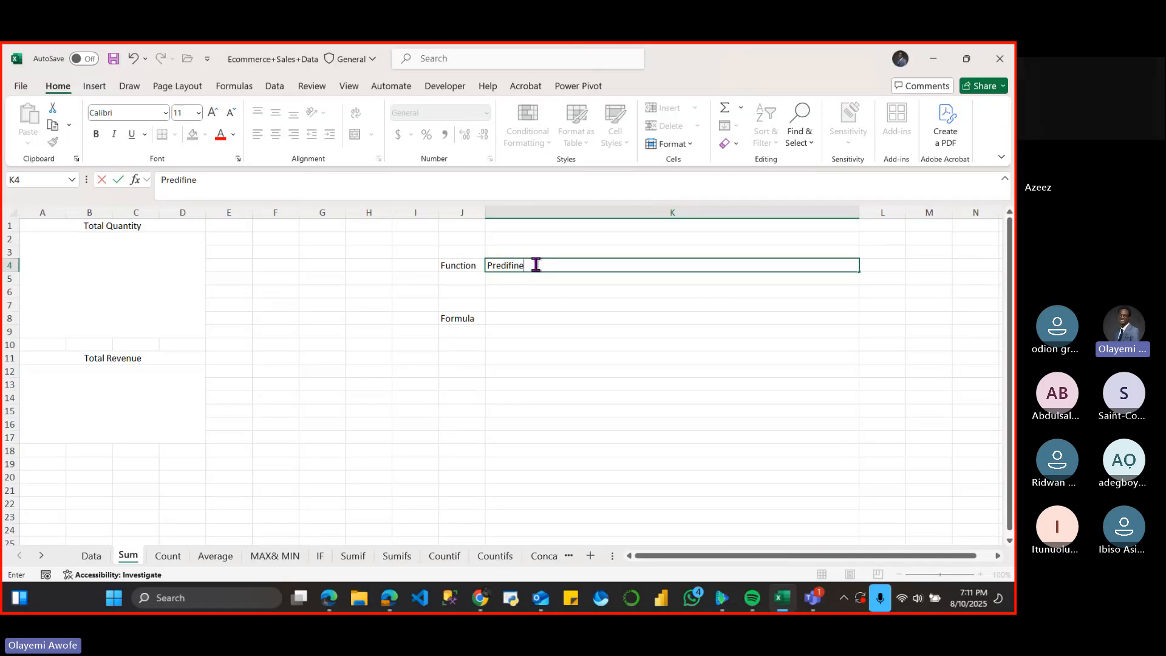
key(BackSpace)
key(BackSpace)
key(BackSpace)
key(BackSpace)
text(efine)
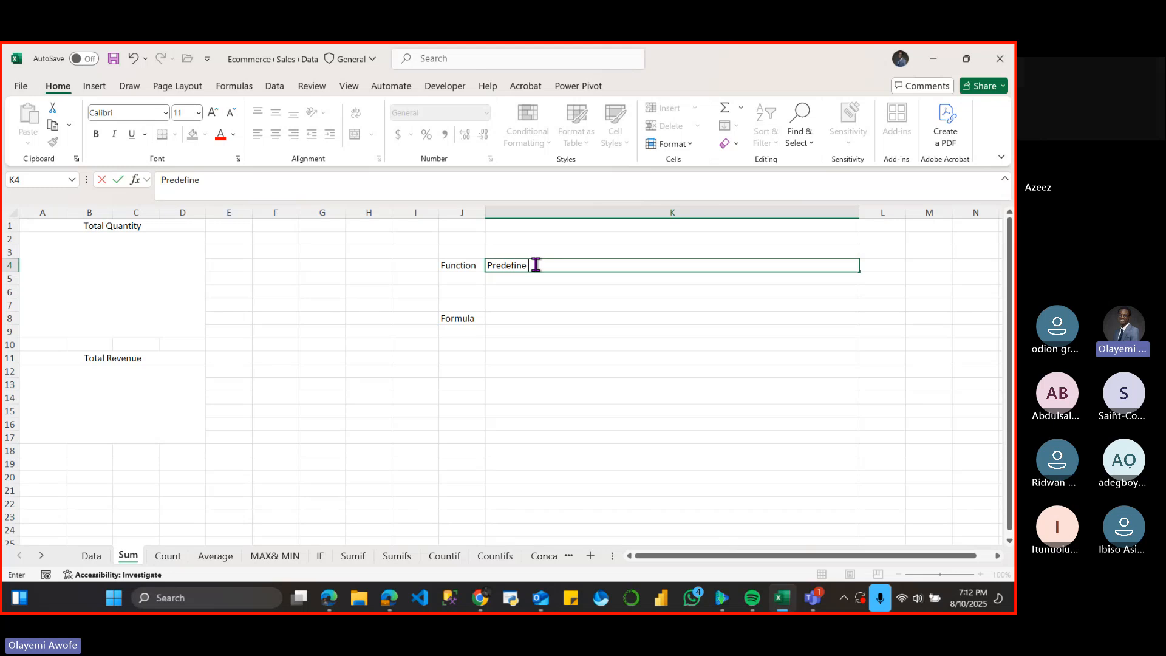
text(d for)
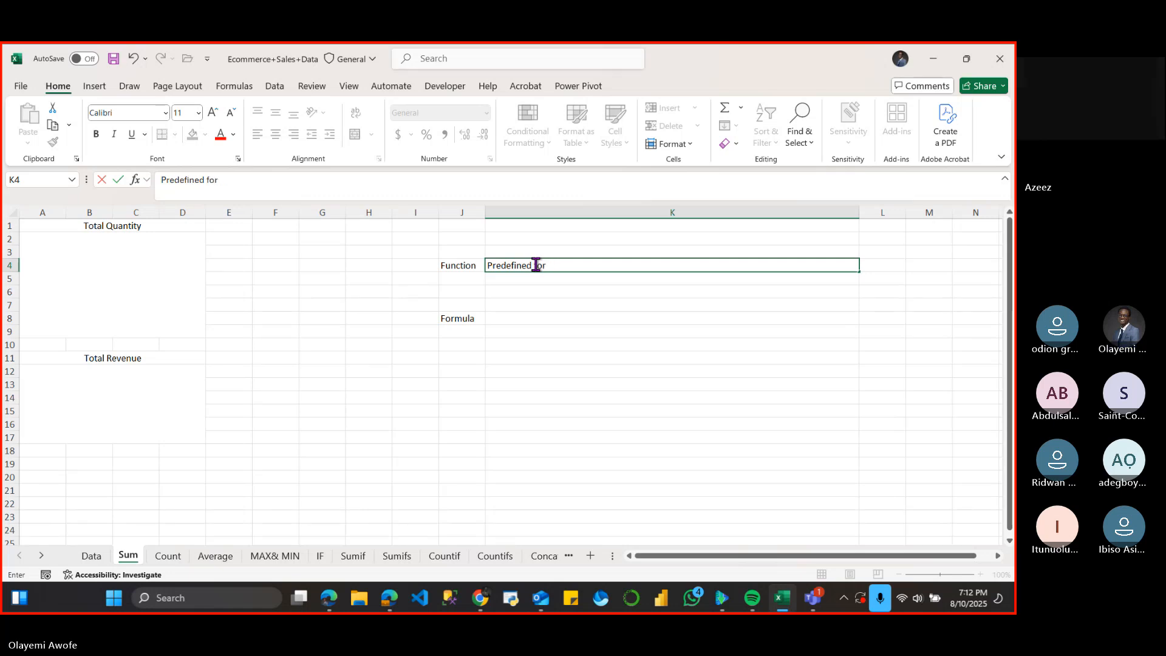
text(mul)
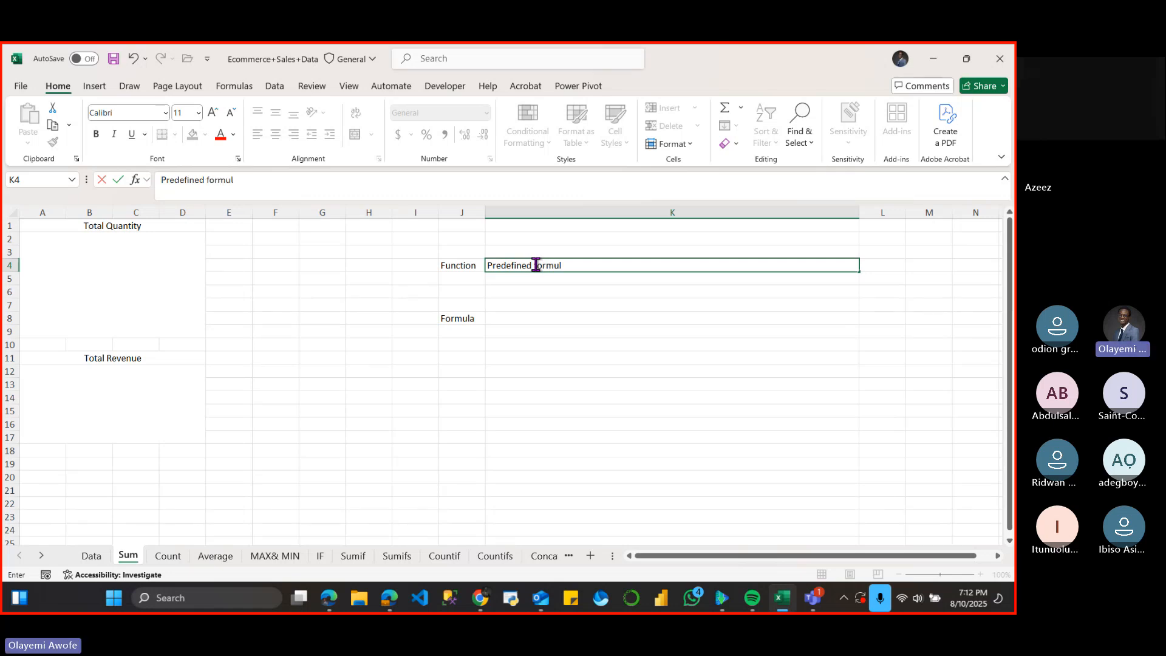
text(as in ex)
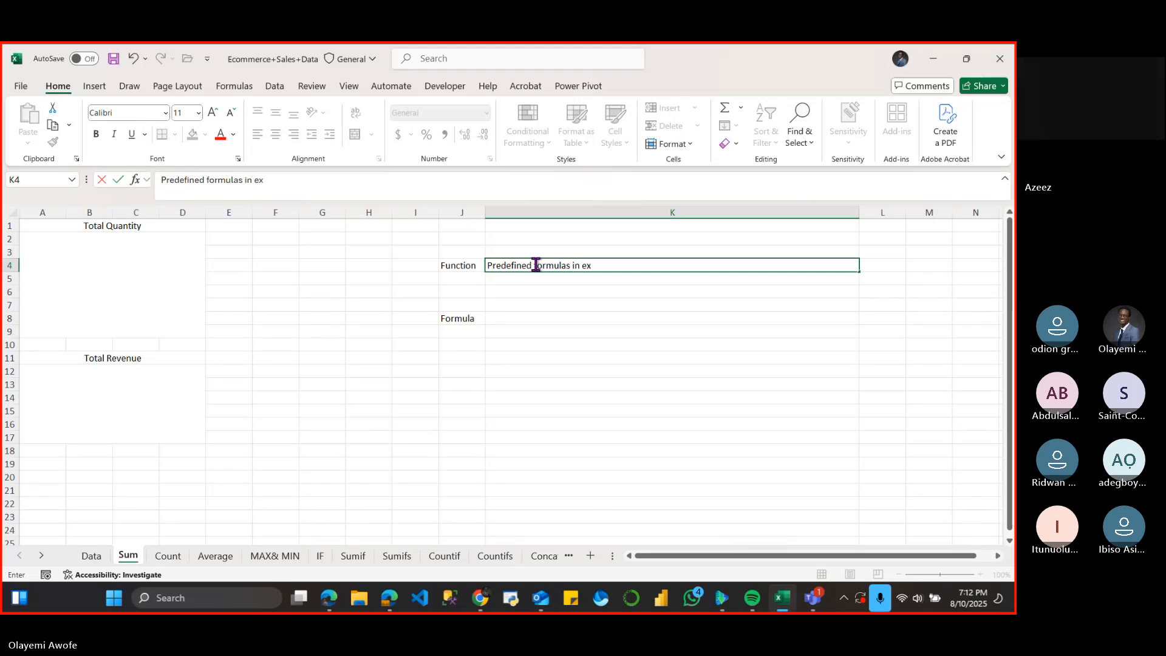
text(cel that you)
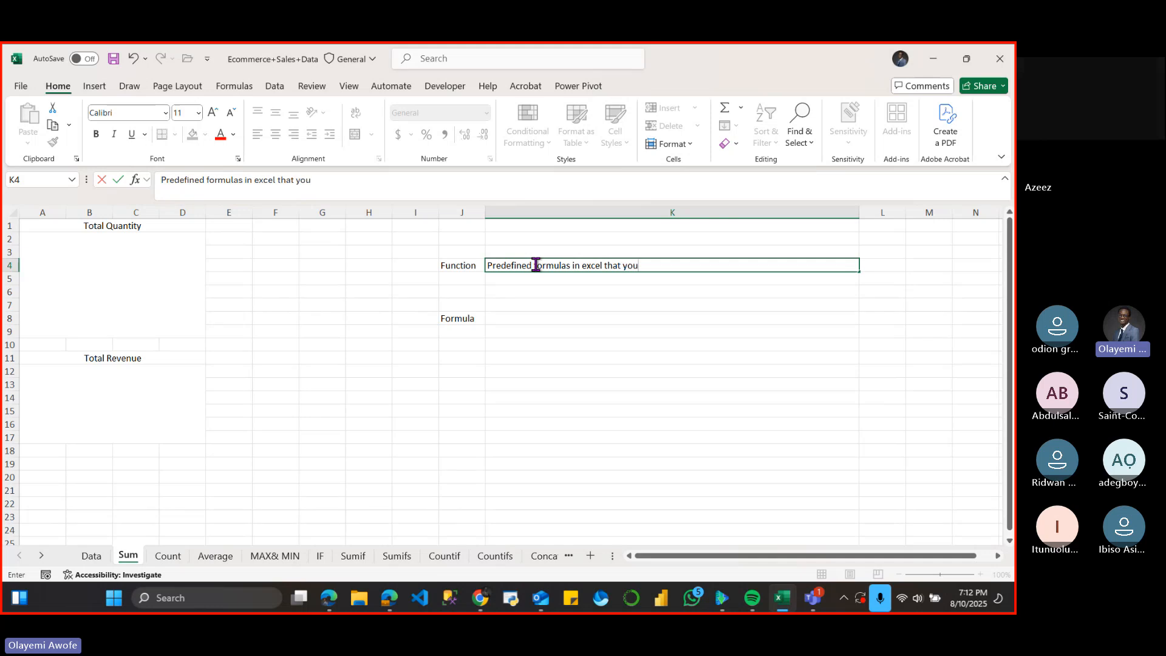
text( can call at an)
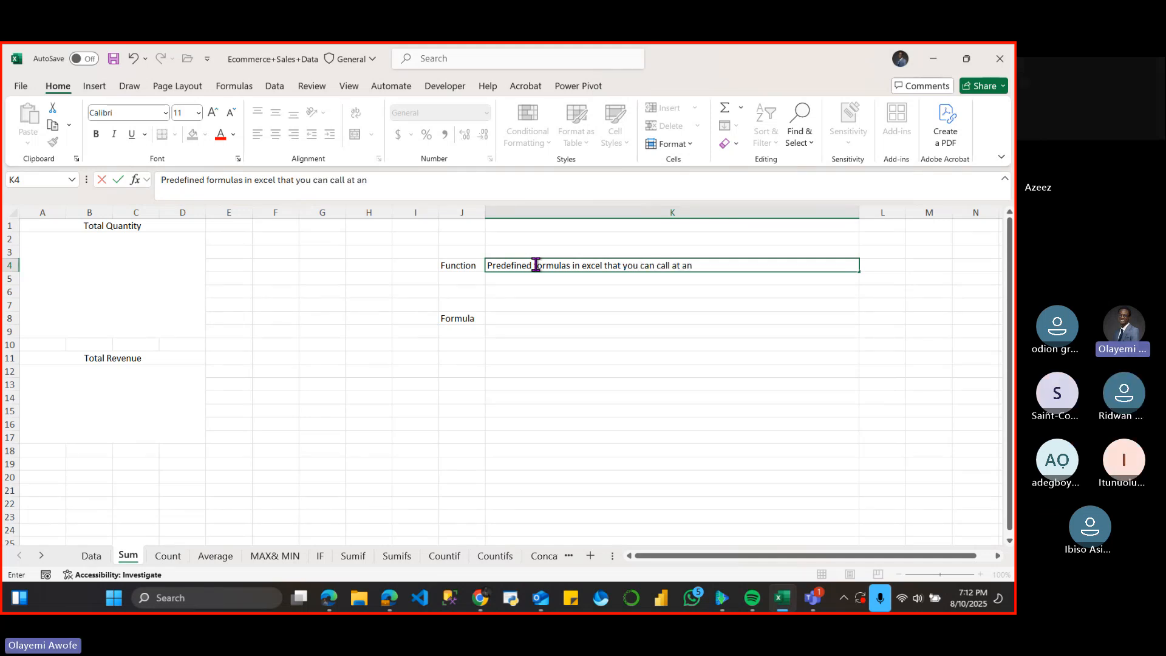
text(ytime you)
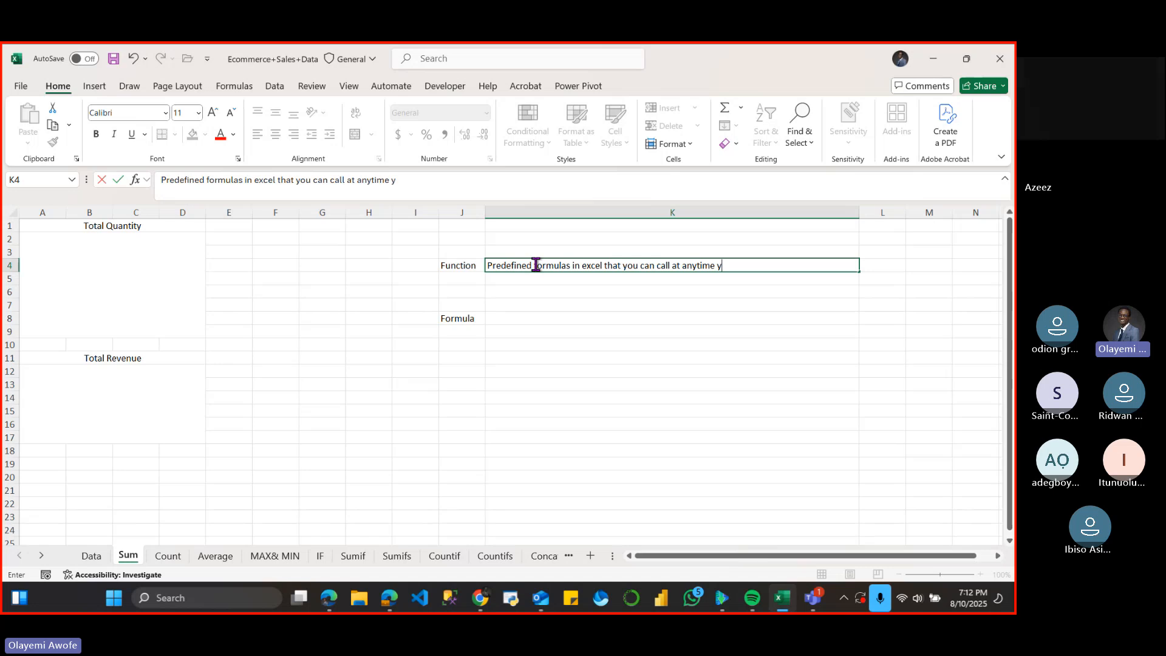
key(BackSpace)
key(BackSpace)
text(ou it)
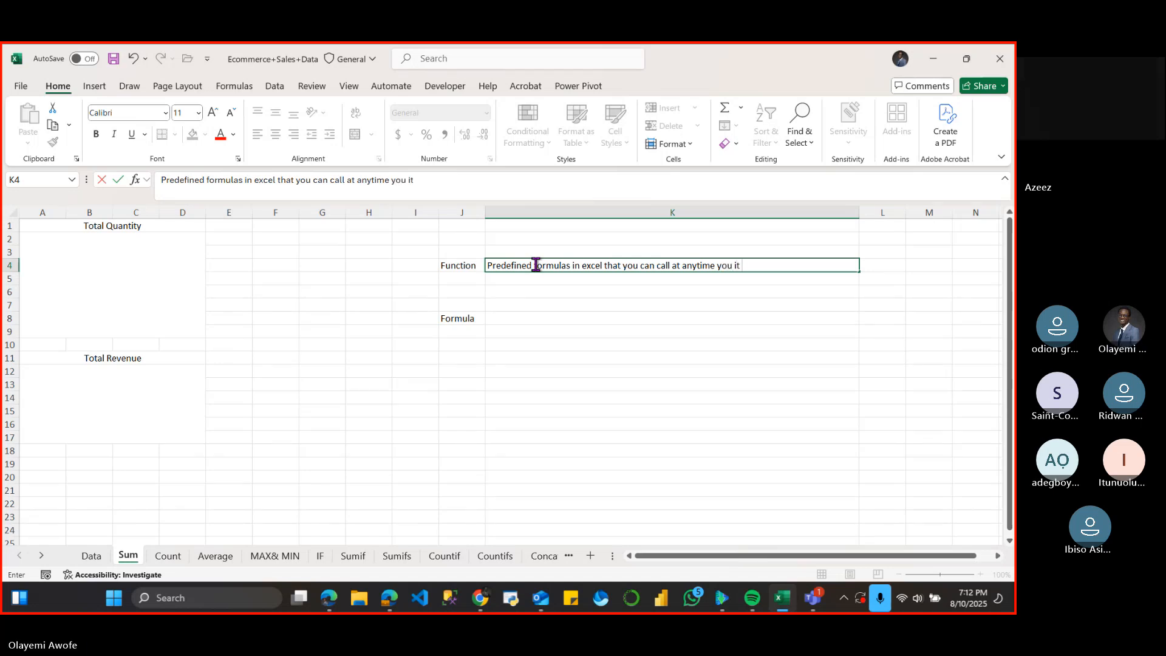
text(.)
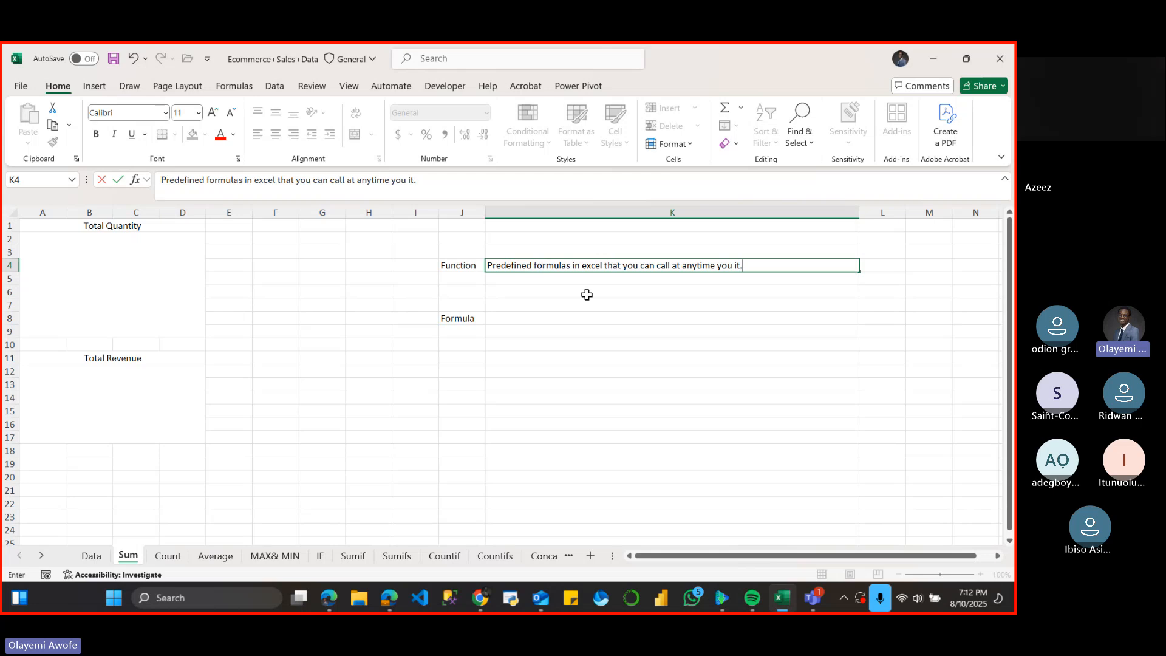
click(614, 288)
click(645, 276)
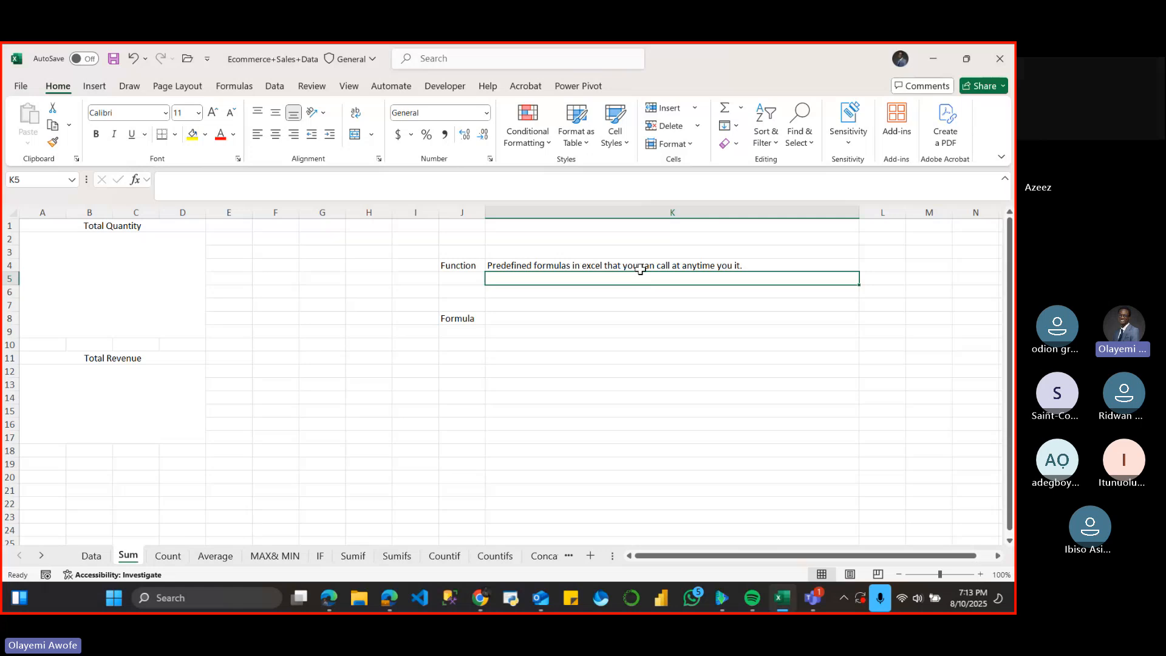
- View the function library and preview the function suggestions for a =sum entry in K5, leaving the cell empty
click(234, 85)
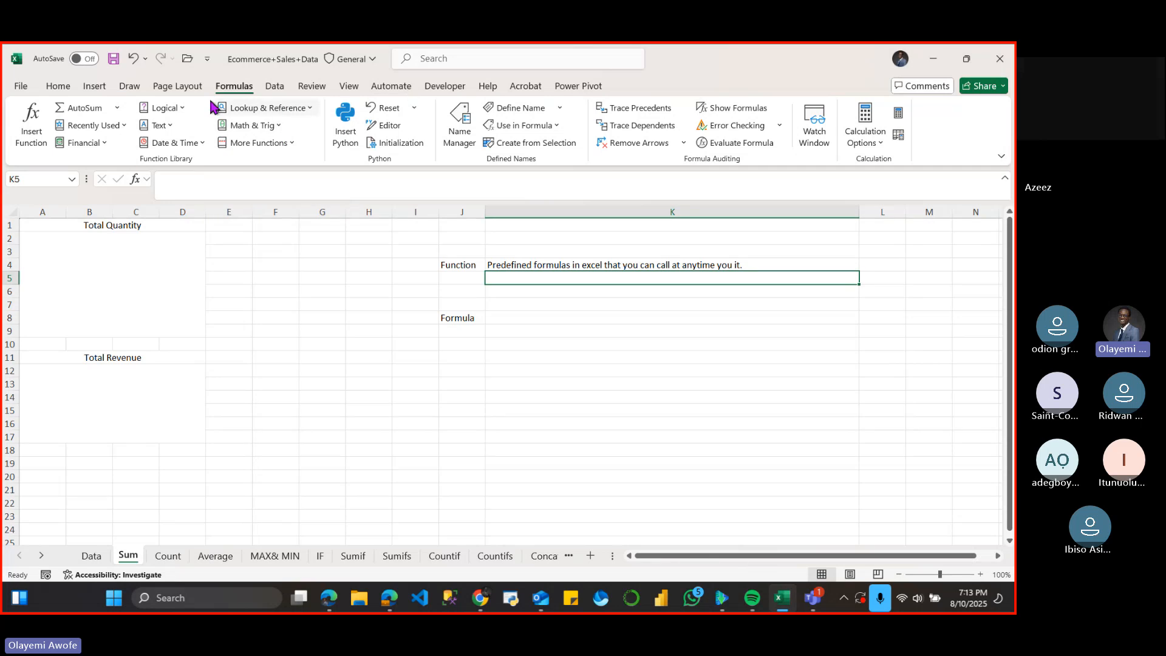
click(58, 86)
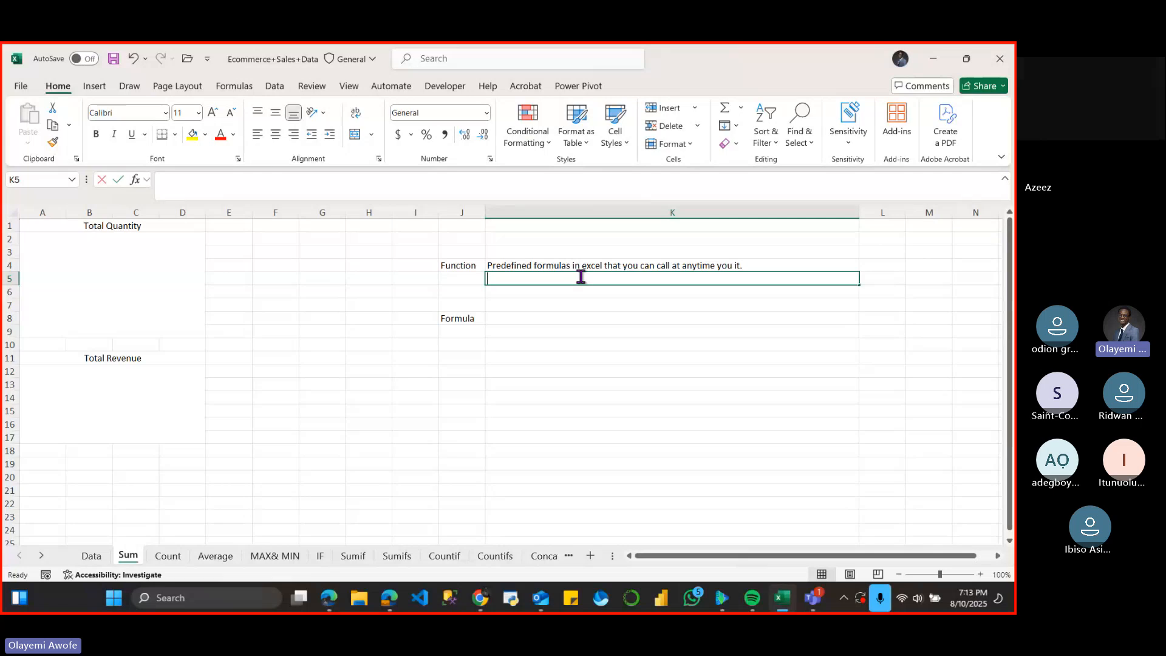
text(=sum)
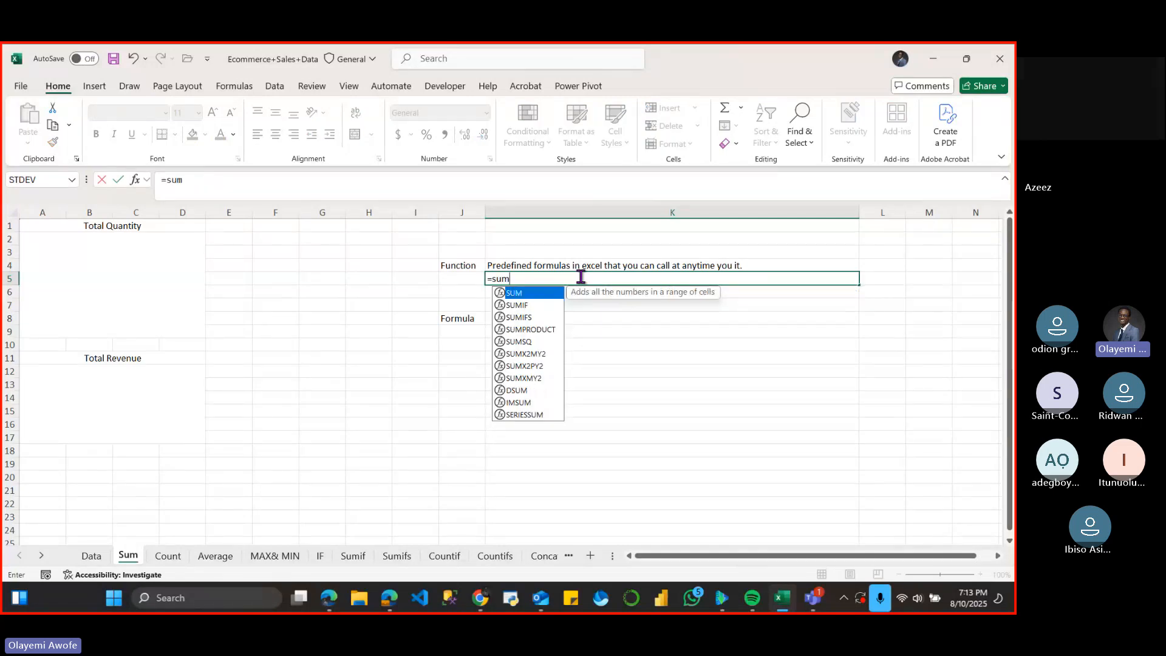
key(BackSpace)
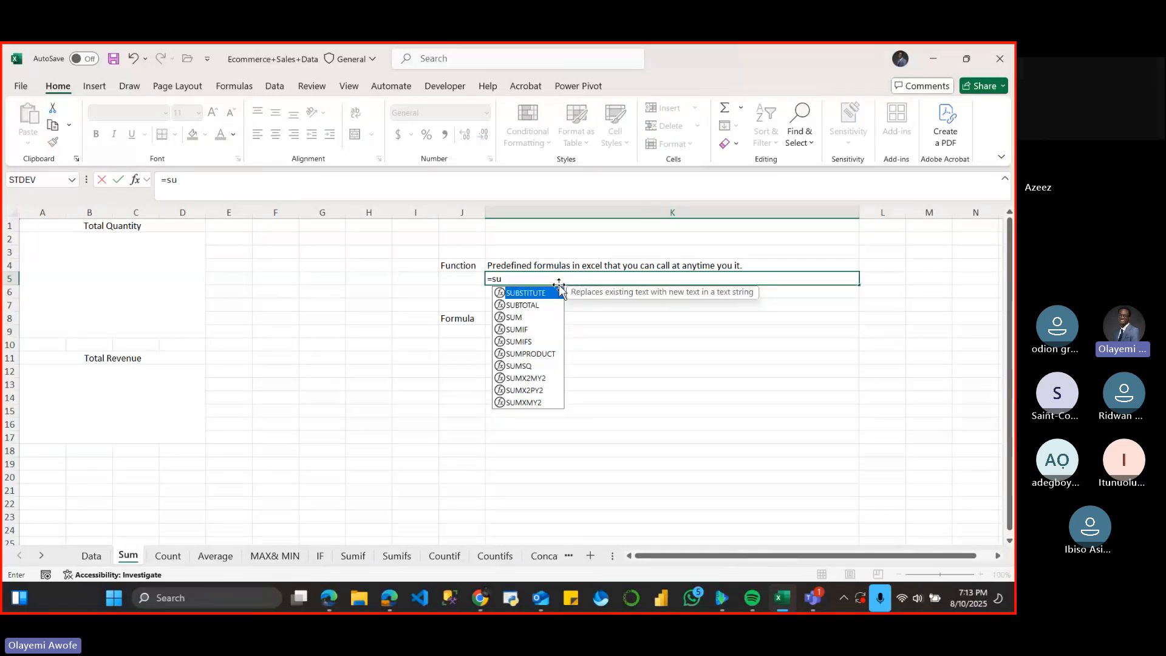
key(Escape)
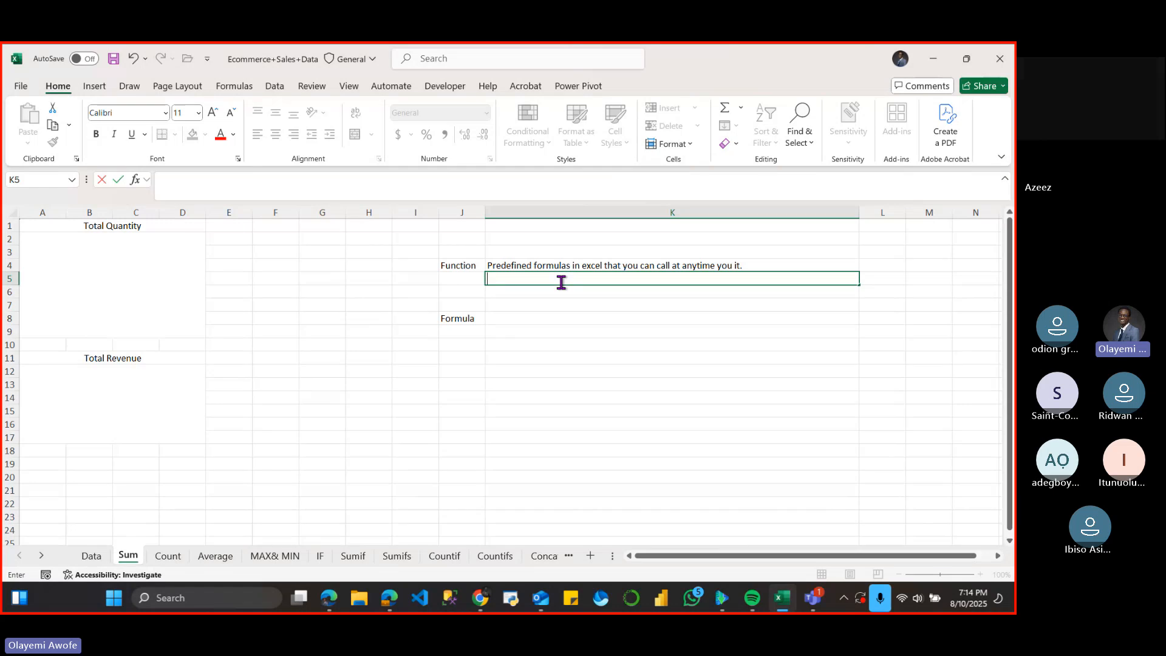
- Enter the note "doc string" in K5, below the function definition
text(doc string)
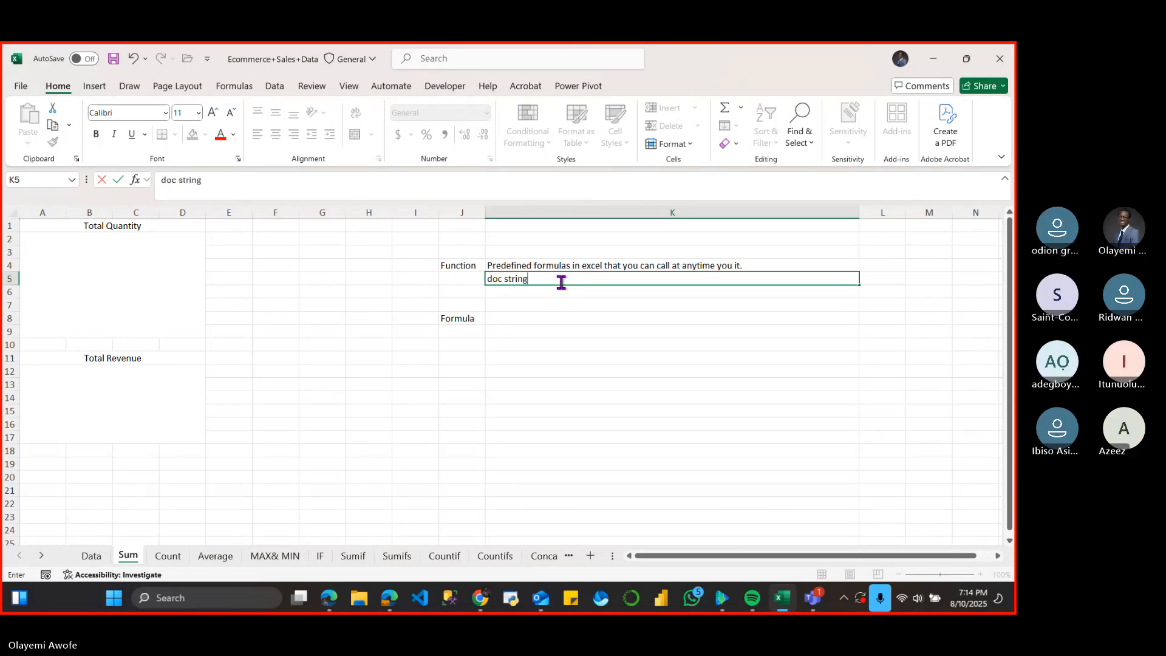
click(603, 289)
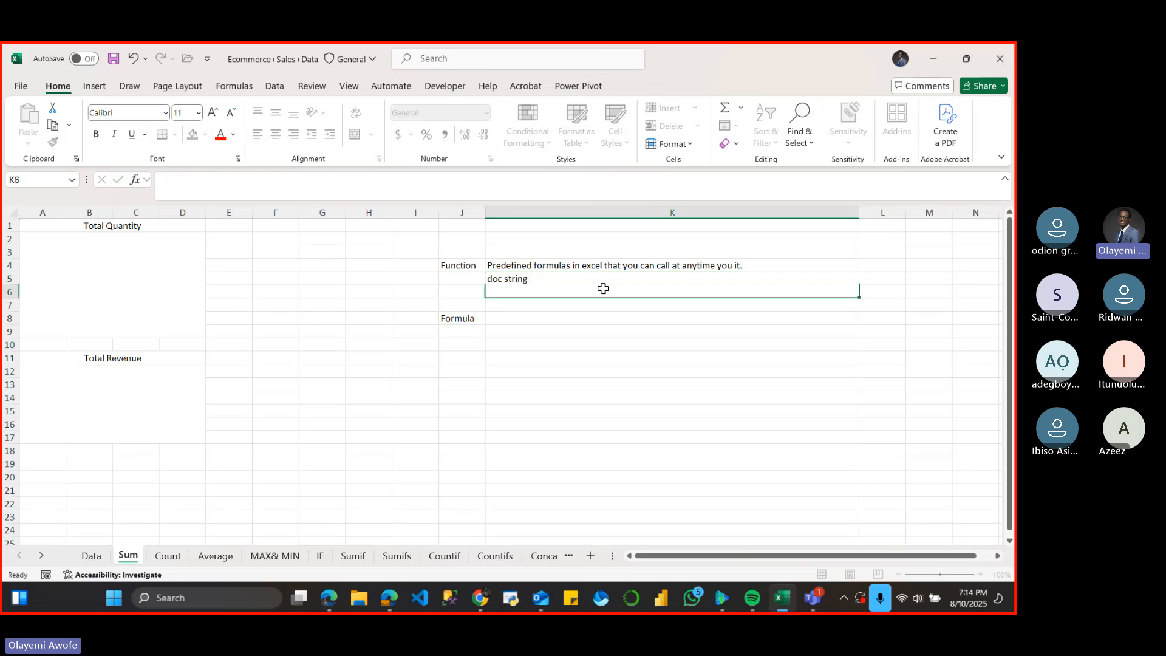
click(603, 268)
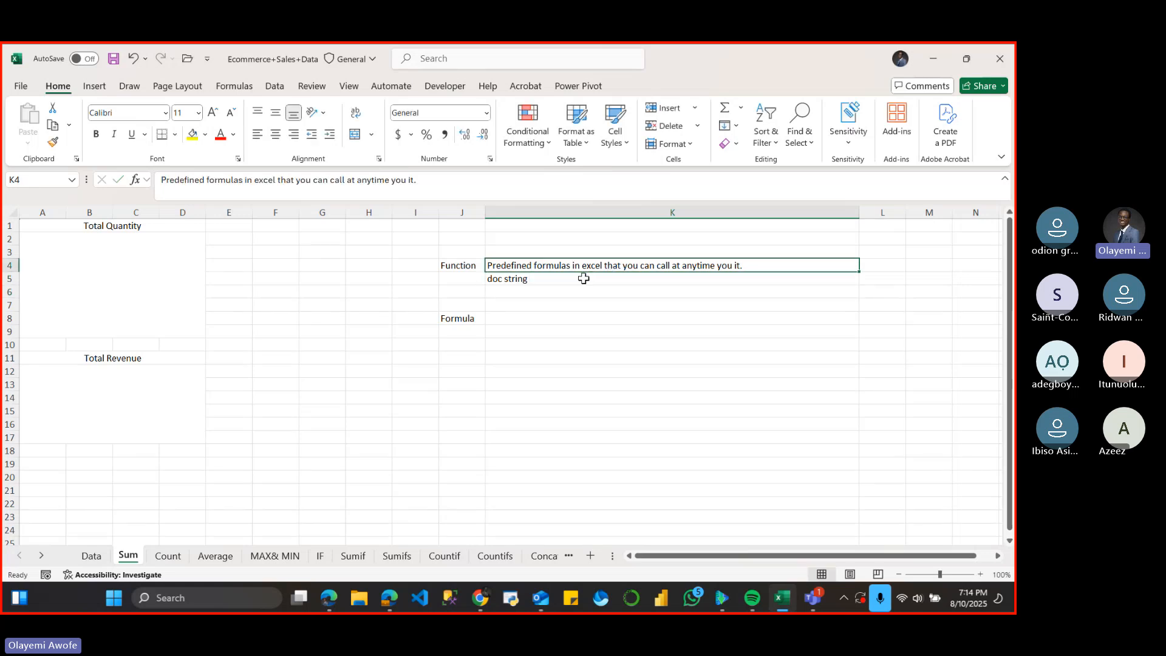
- Extend the K5 note to read "doc string -- The document of the function"
click(583, 279)
key(BackSpace)
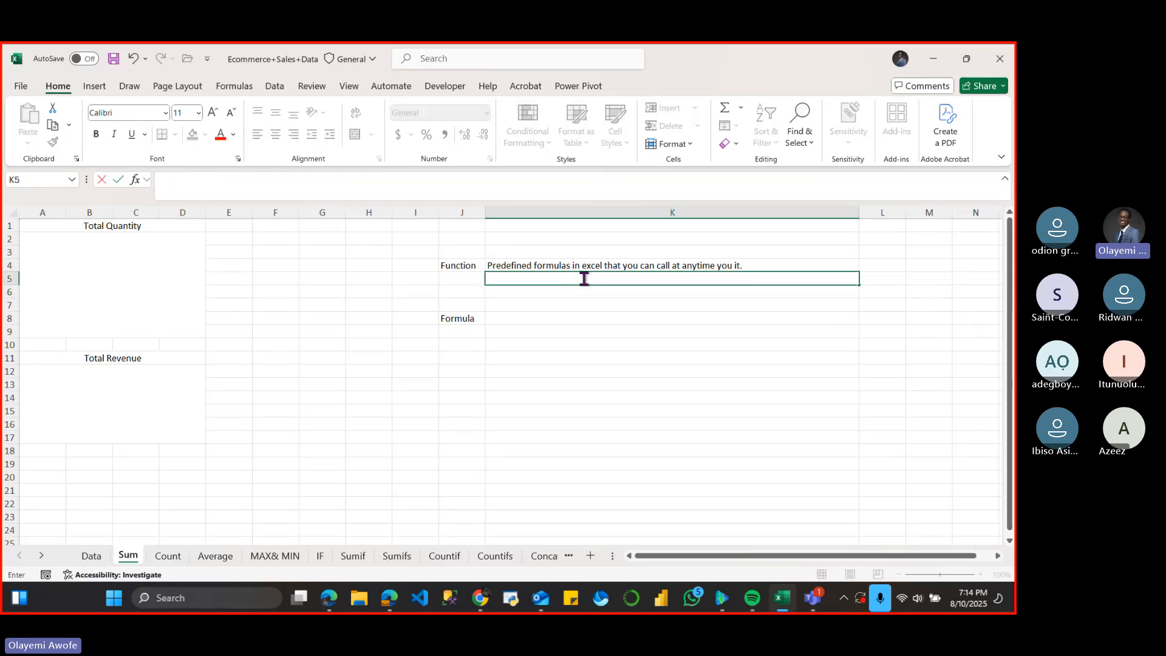
key(ctrl+z)
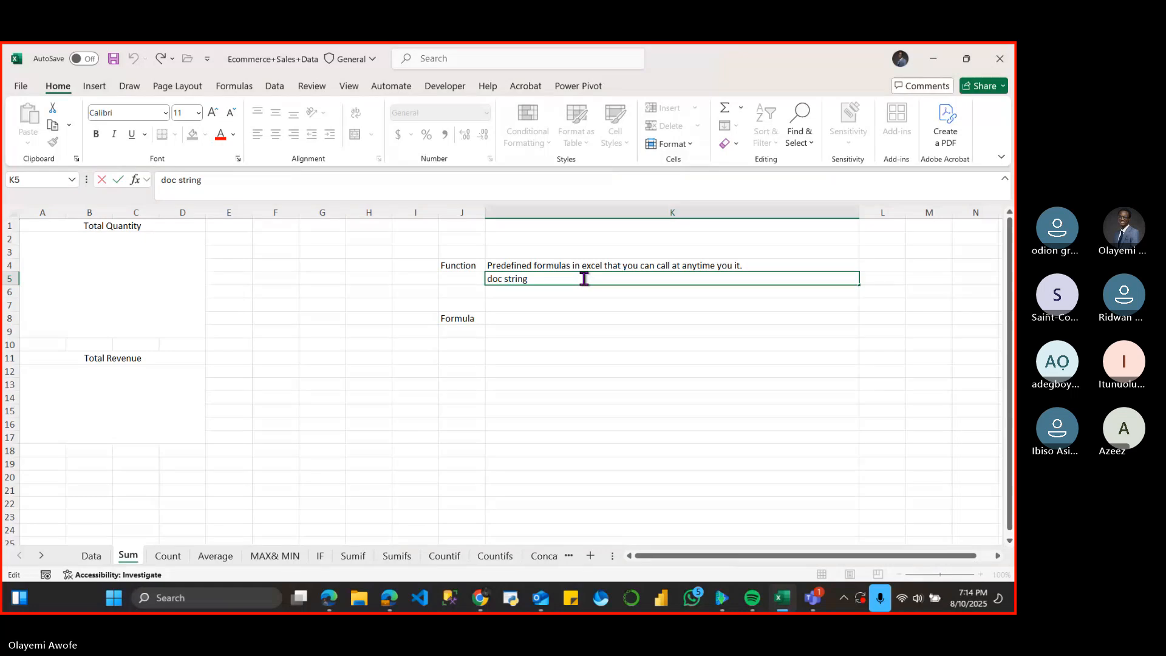
text(-- The document)
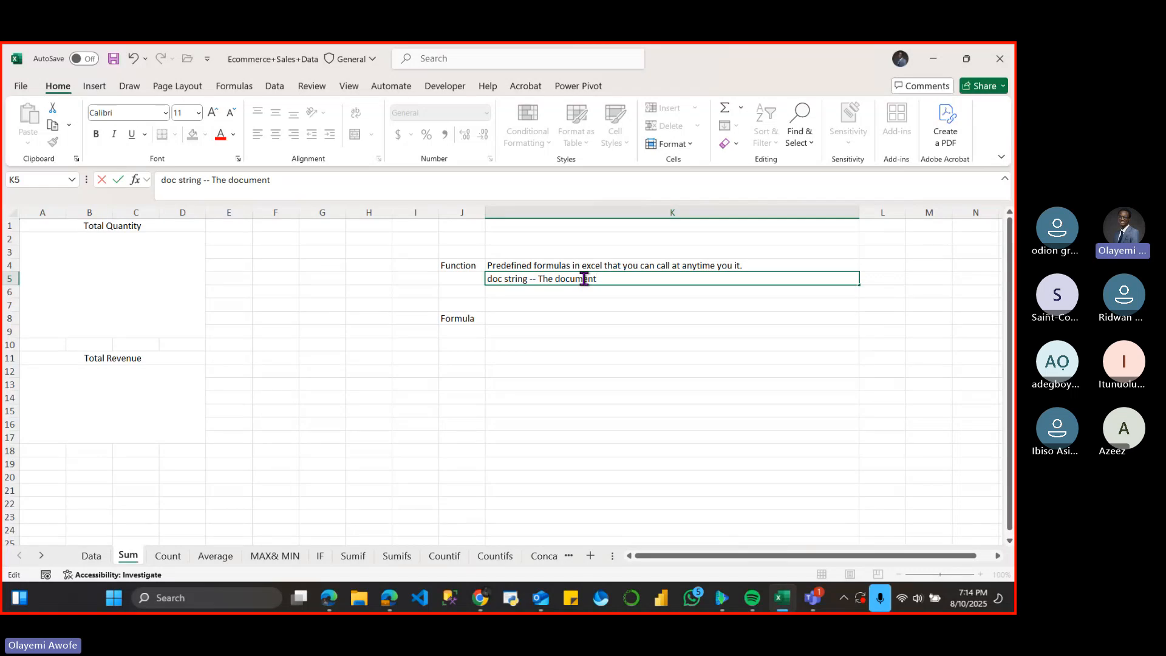
text( of the fo)
key(BackSpace)
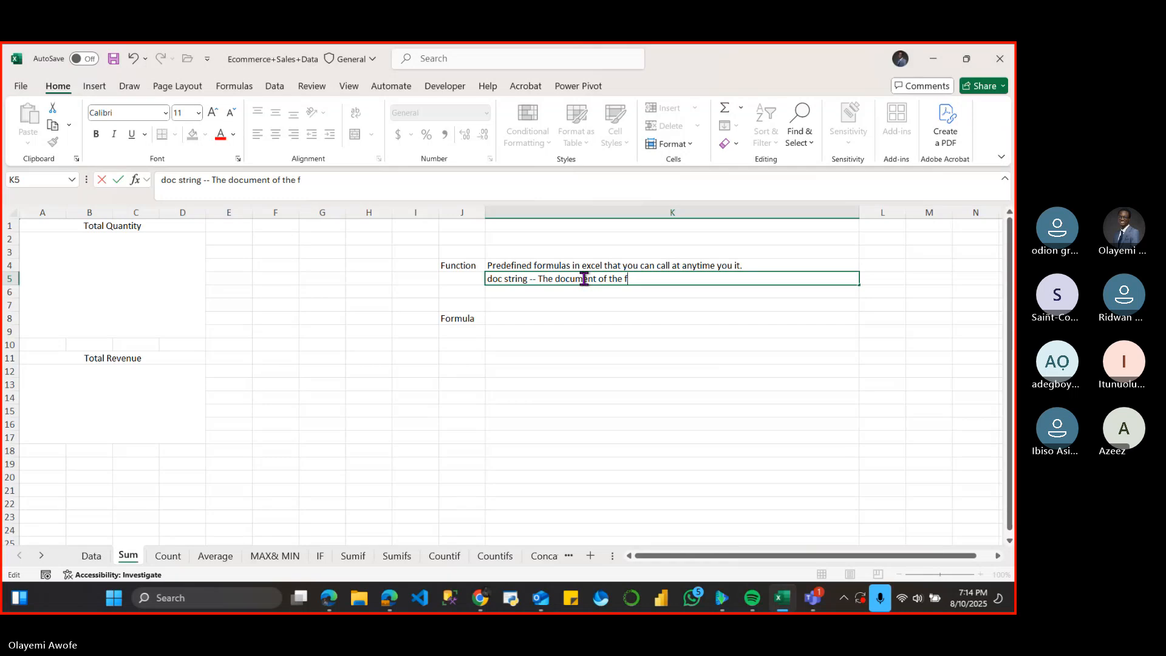
text(unct)
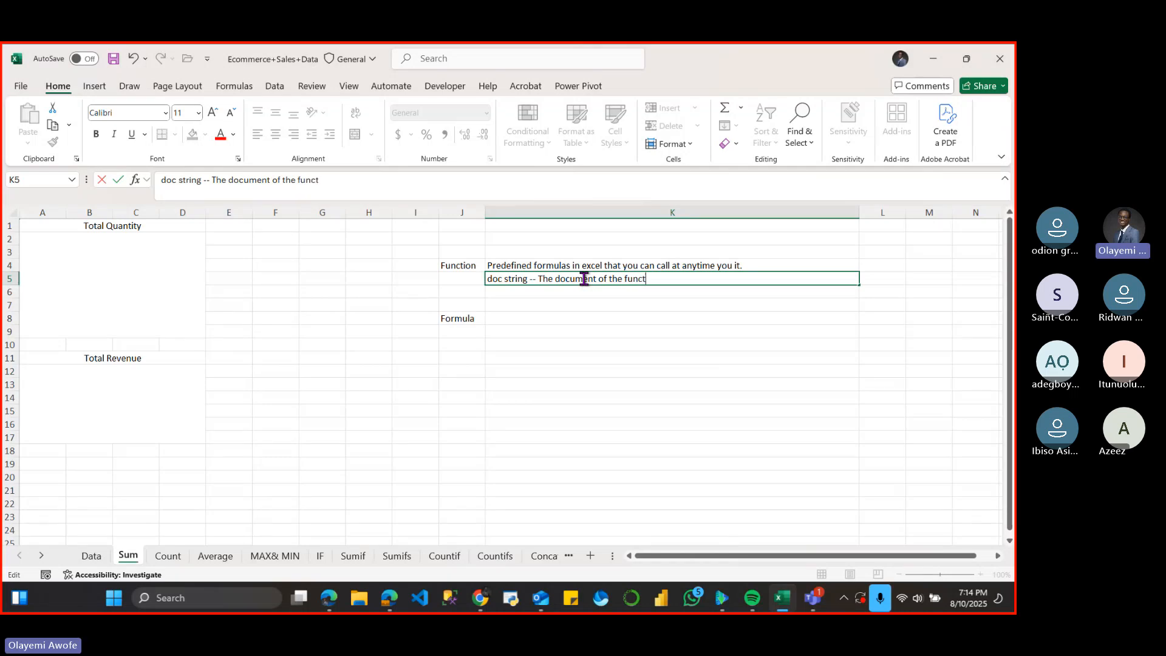
text(ions)
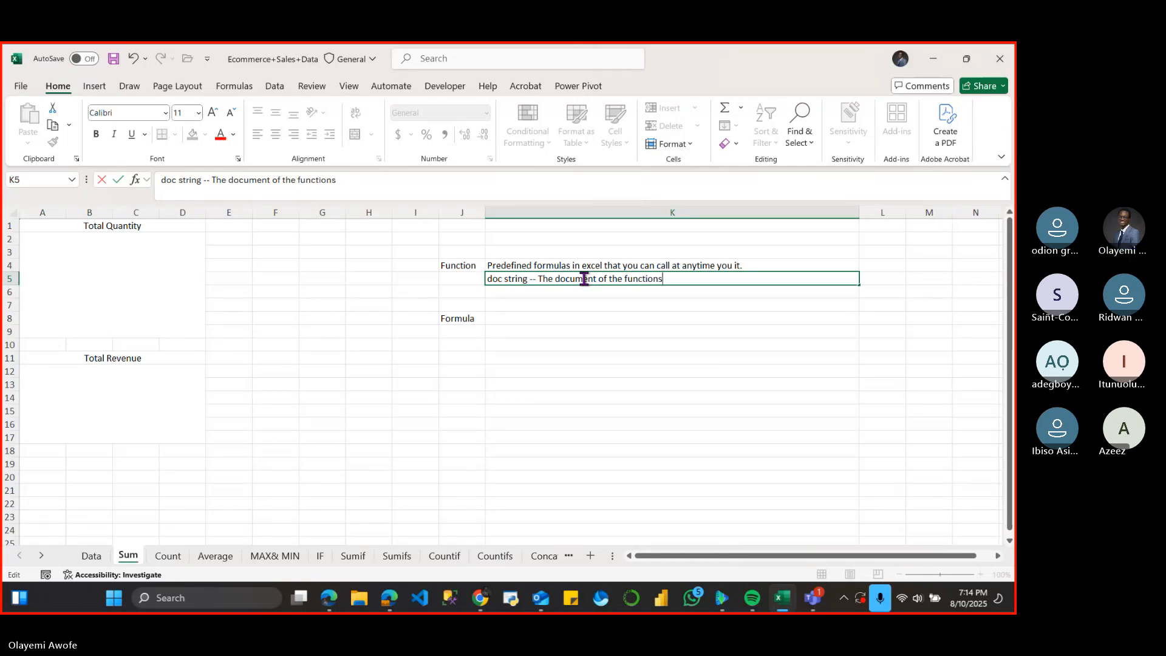
key(BackSpace)
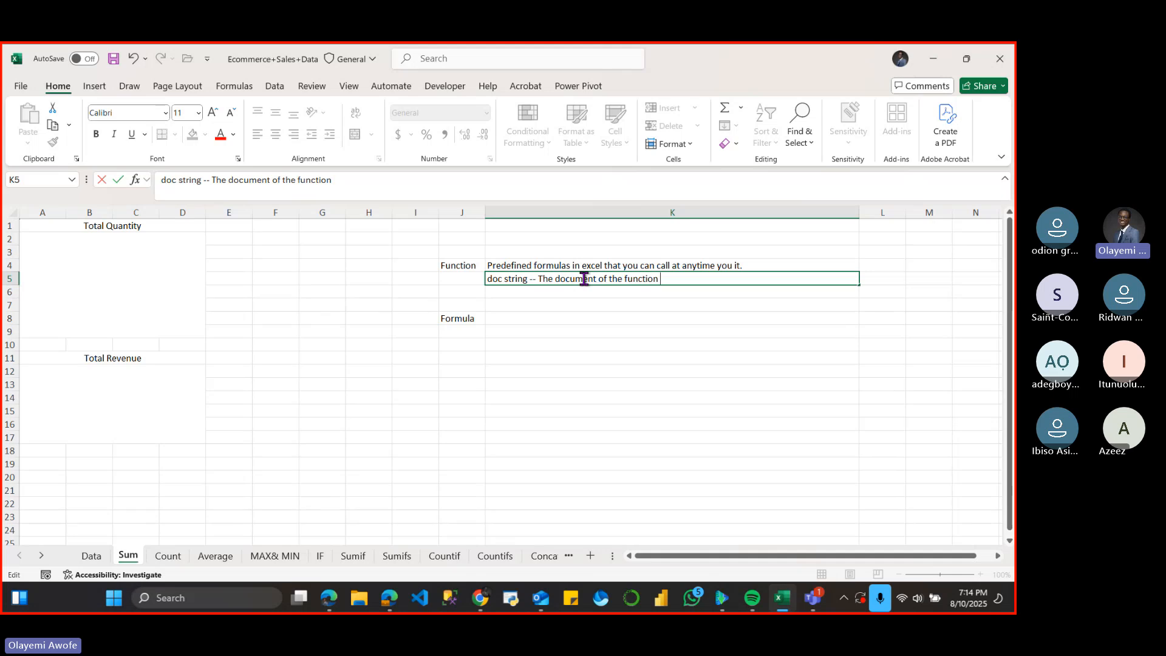
- Complete the K5 note with "intructing you on how to use the function"
text(telling)
key(BackSpace)
key(BackSpace)
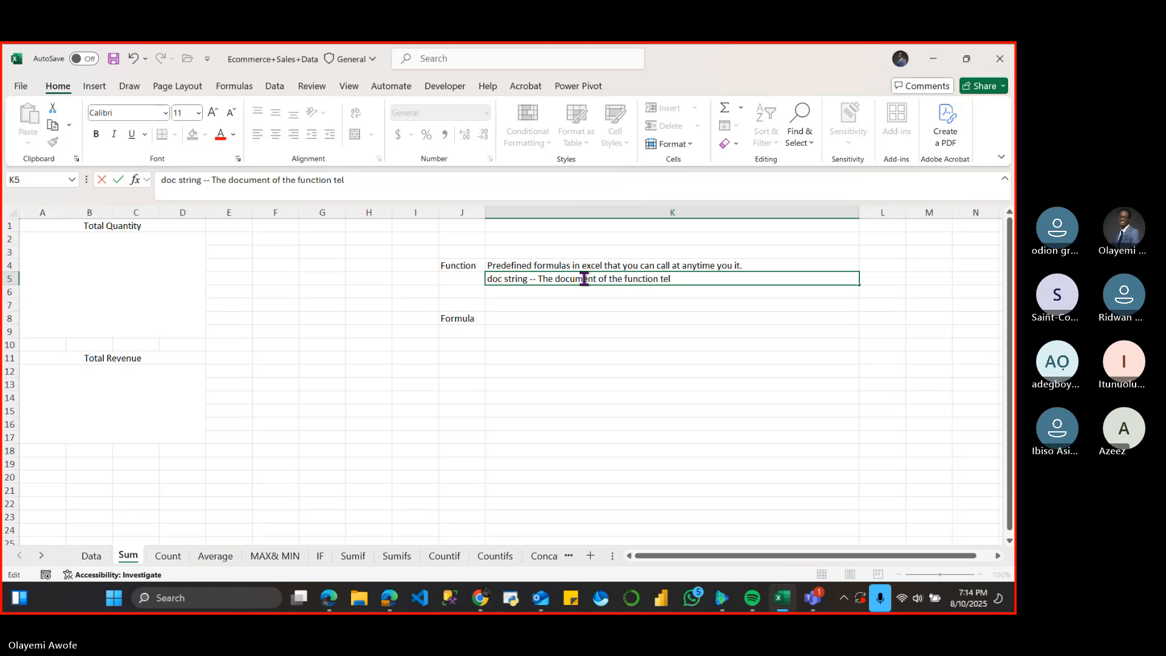
key(BackSpace)
key(BackSpace)
key(BackSpace)
text(s)
text(in)
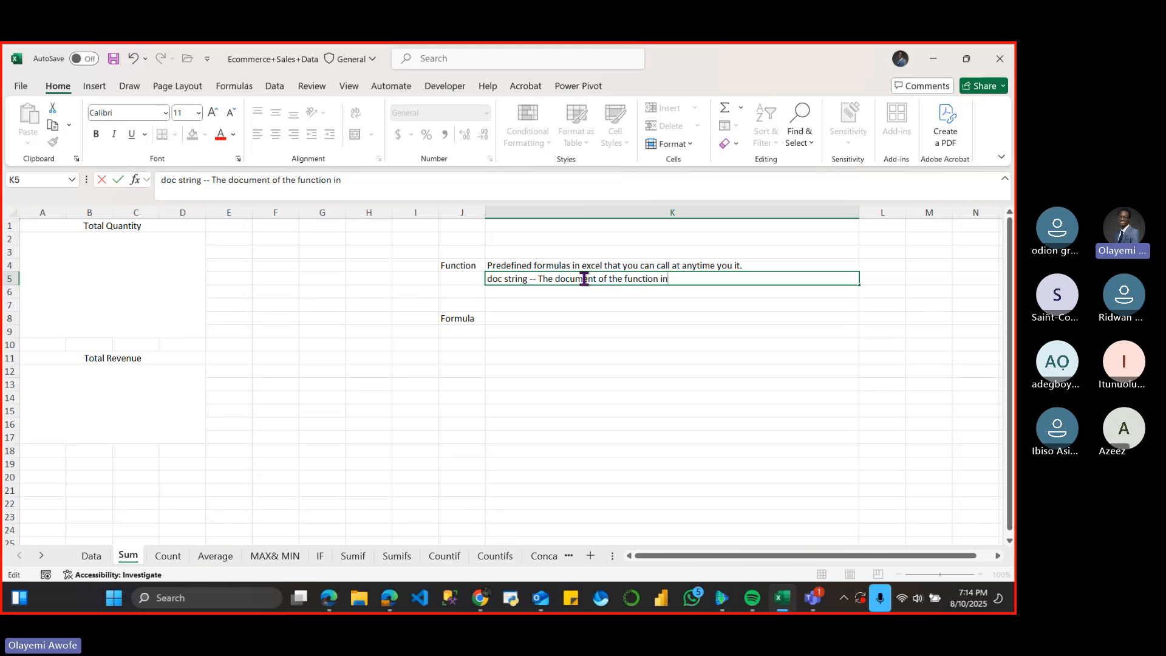
text(tru)
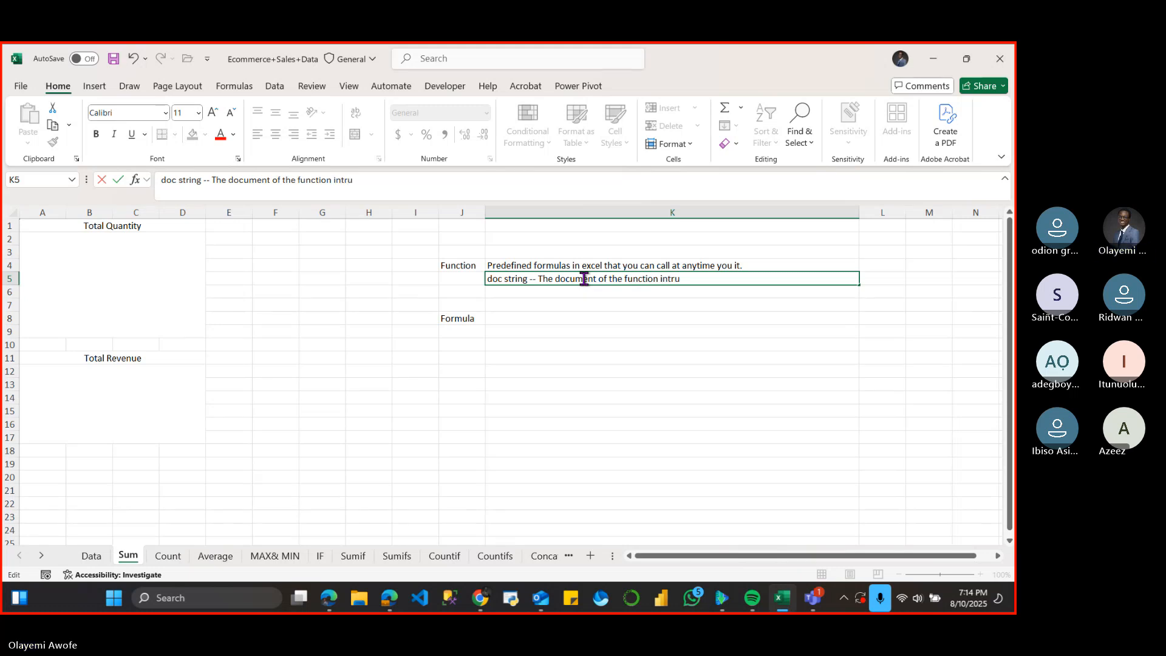
text(cting )
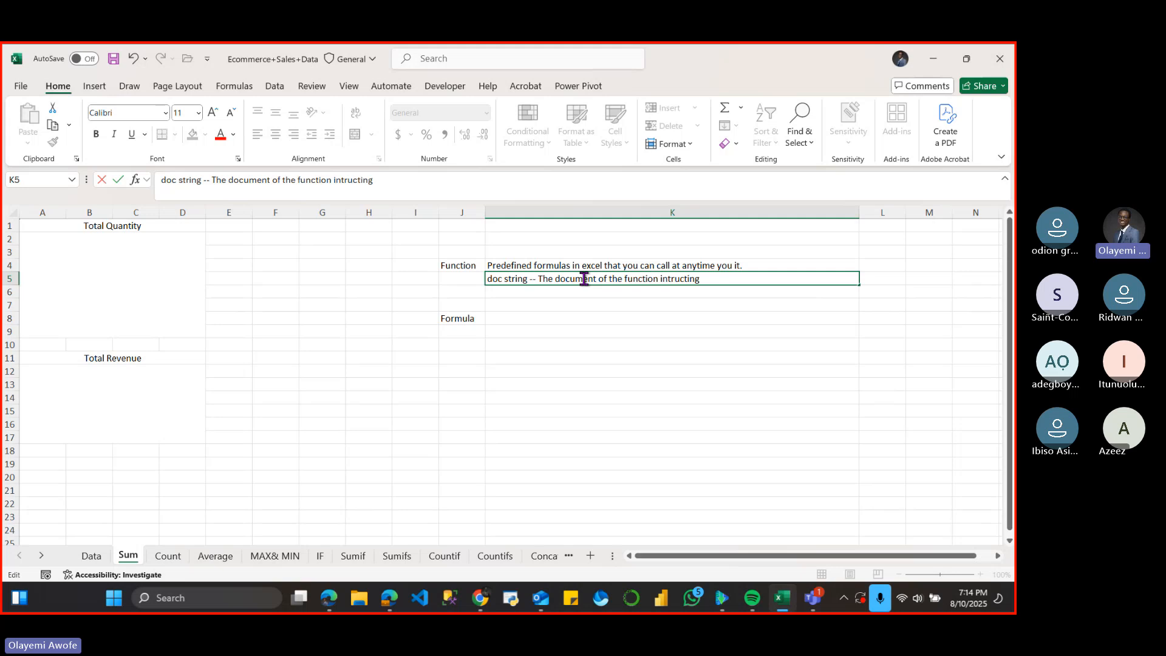
text(you on how to use the)
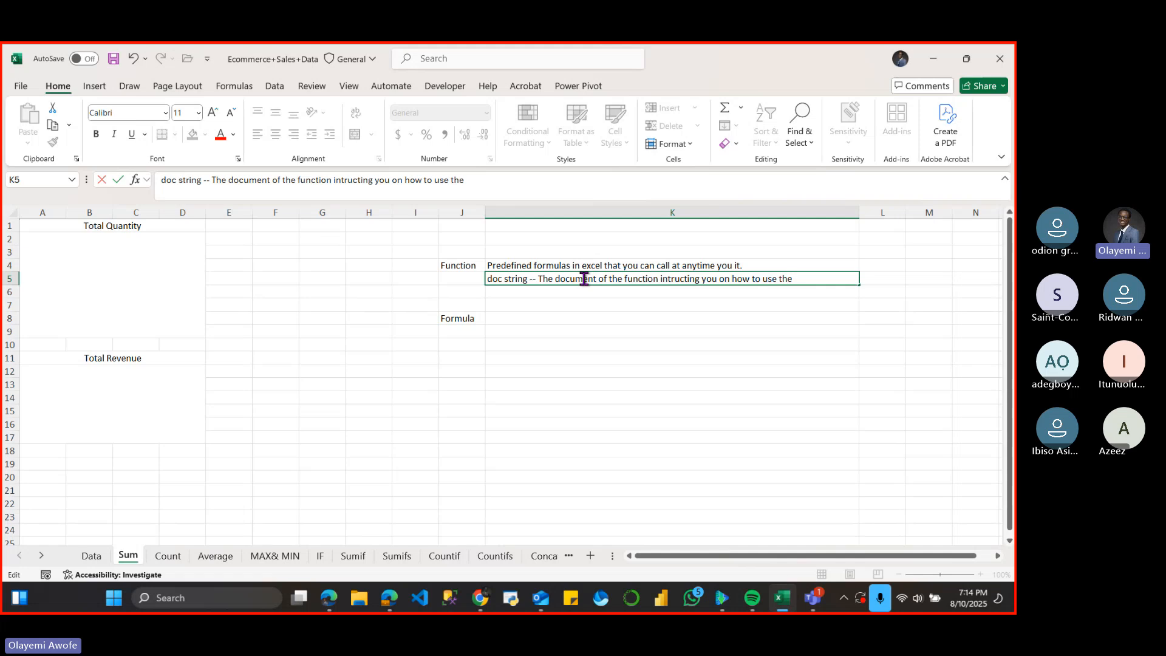
text( funct)
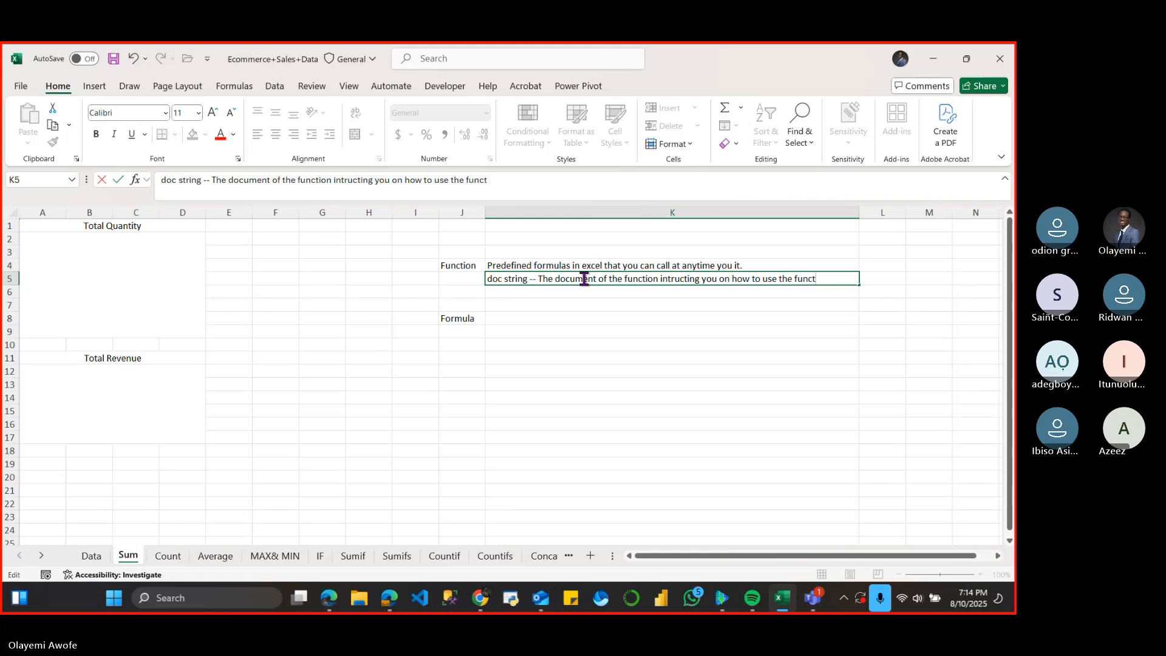
text(ions)
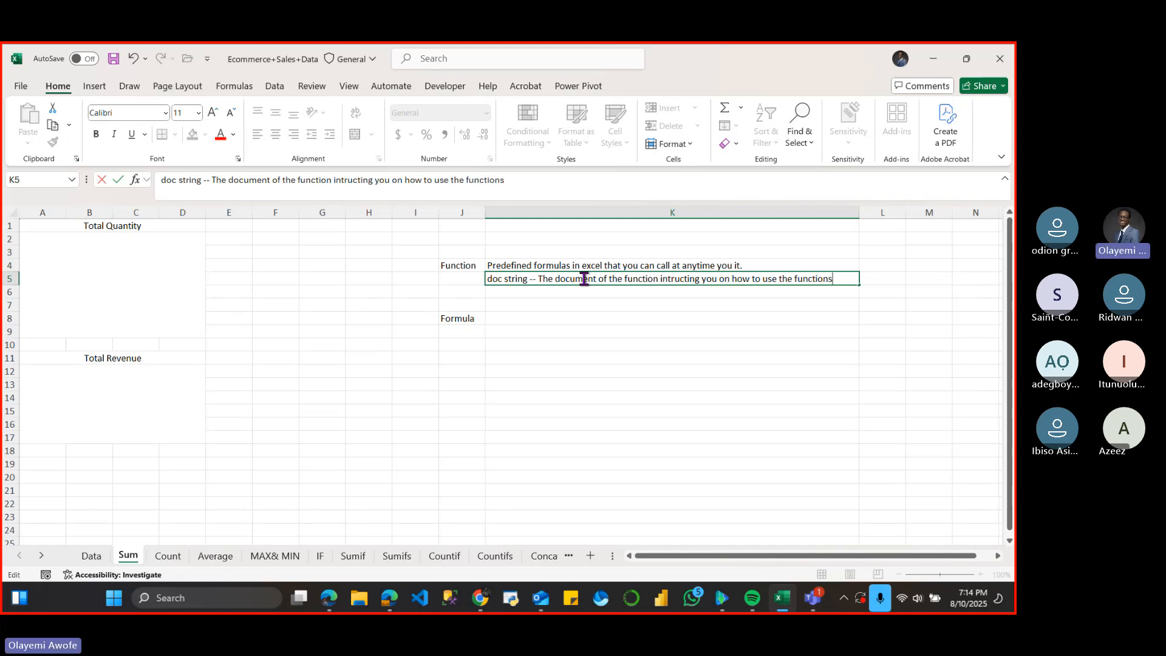
key(BackSpace)
click(554, 295)
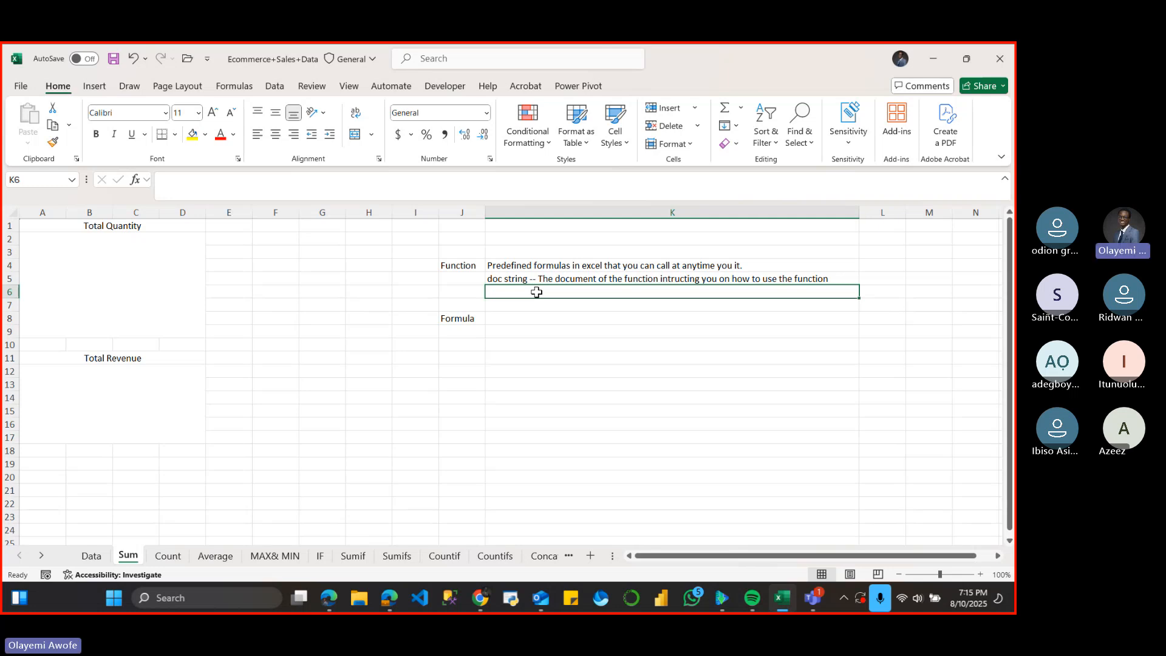
- Start a =SUM( formula in K6 from the suggested functions and open the help article for SUM
text(=su)
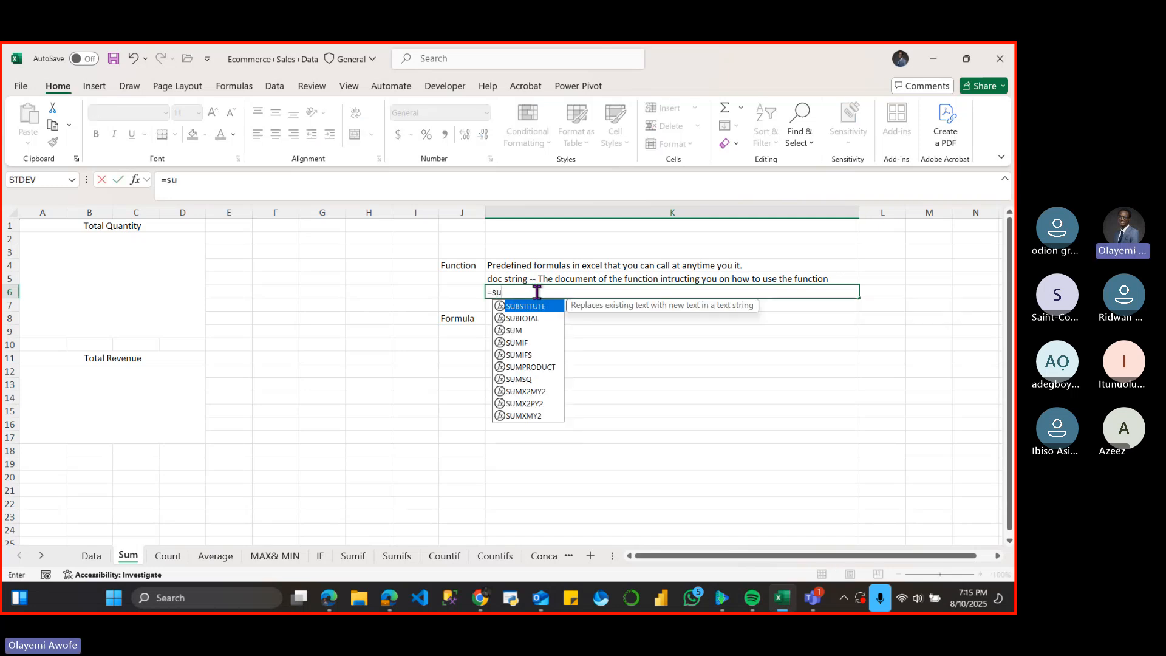
text(m)
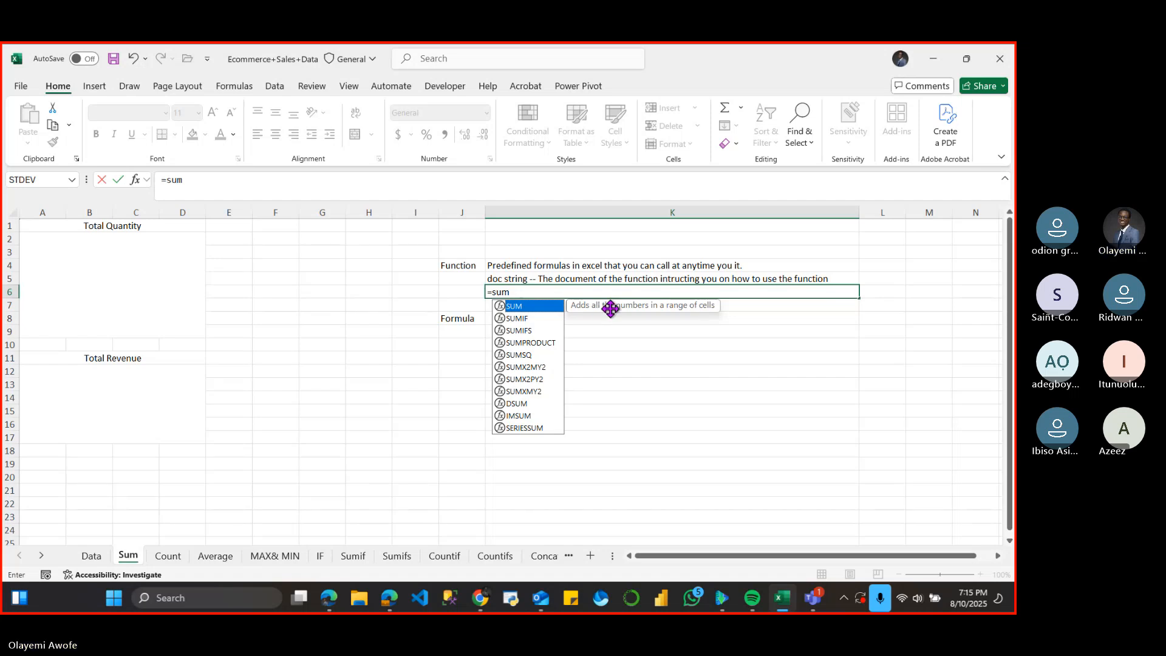
double_click(547, 309)
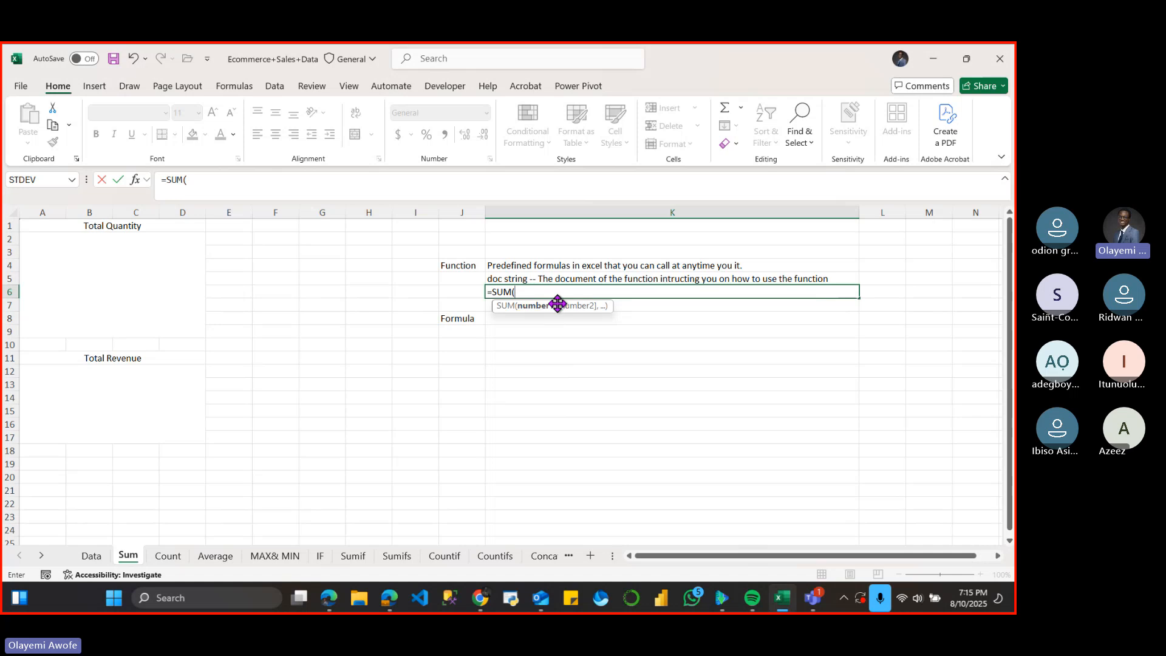
click(514, 309)
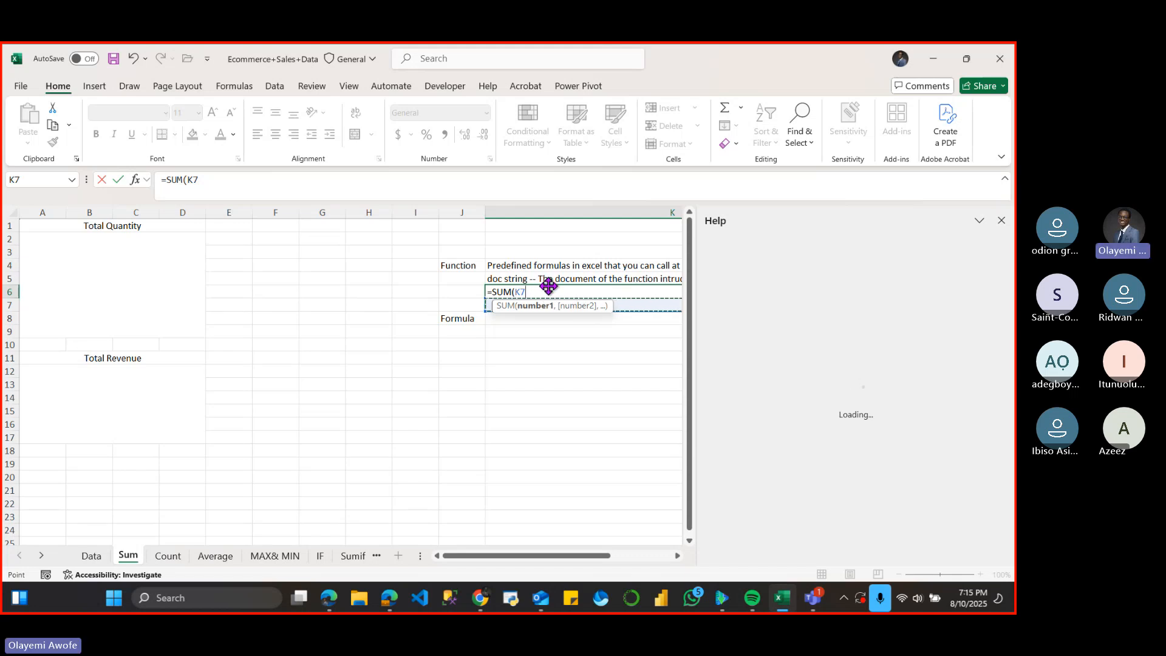
- Remove the stray K7 reference from the K6 formula and restore its opening as =SUM(
key(BackSpace)
key(BackSpace)
key(BackSpace)
key(BackSpace)
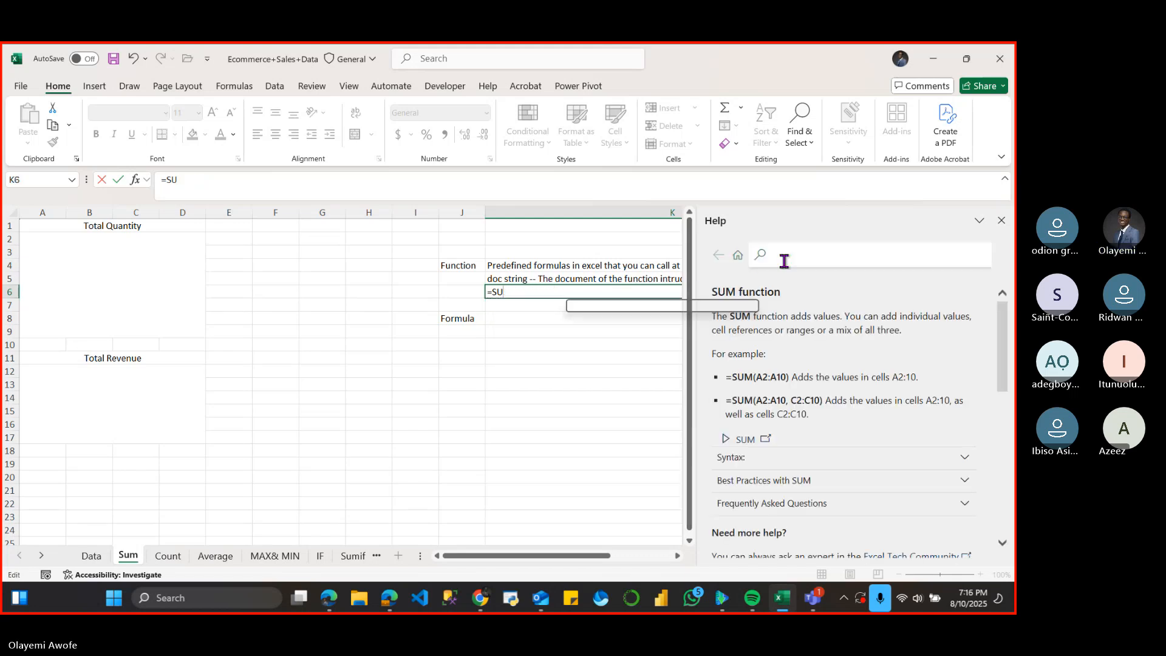
text(m)
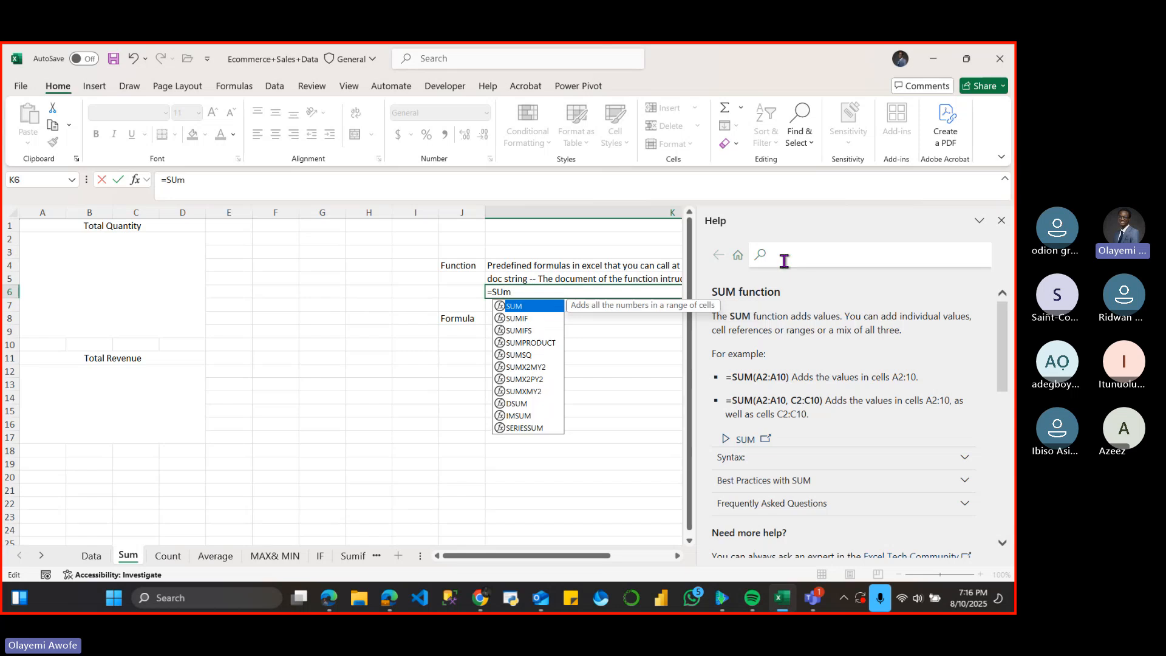
key(BackSpace)
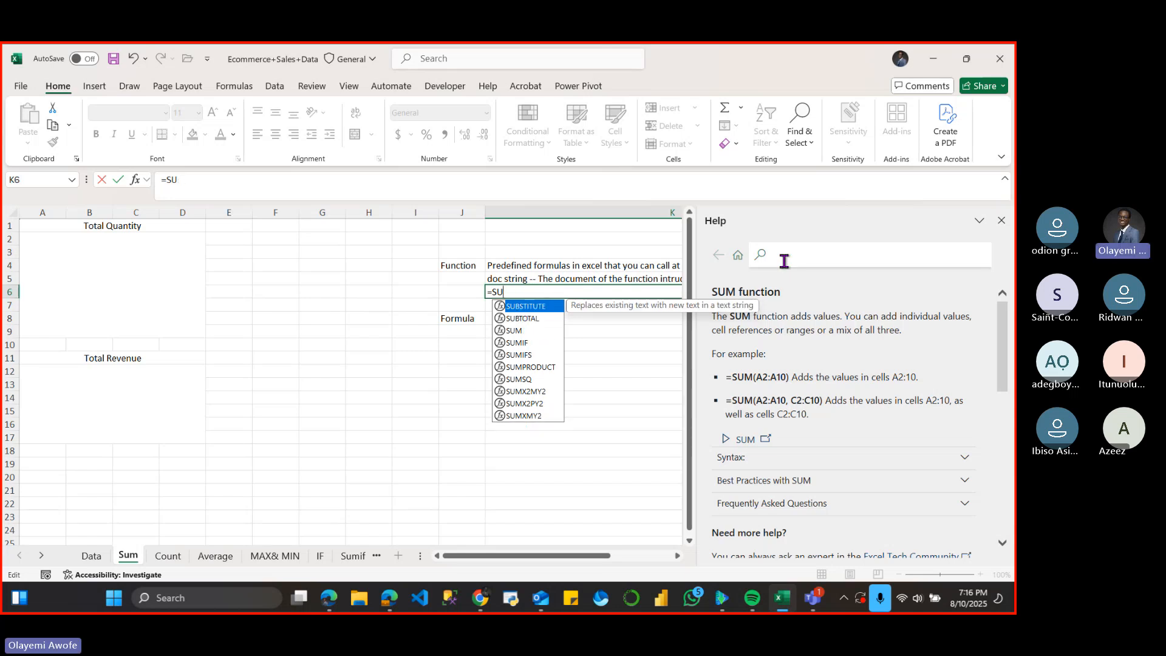
text(M)
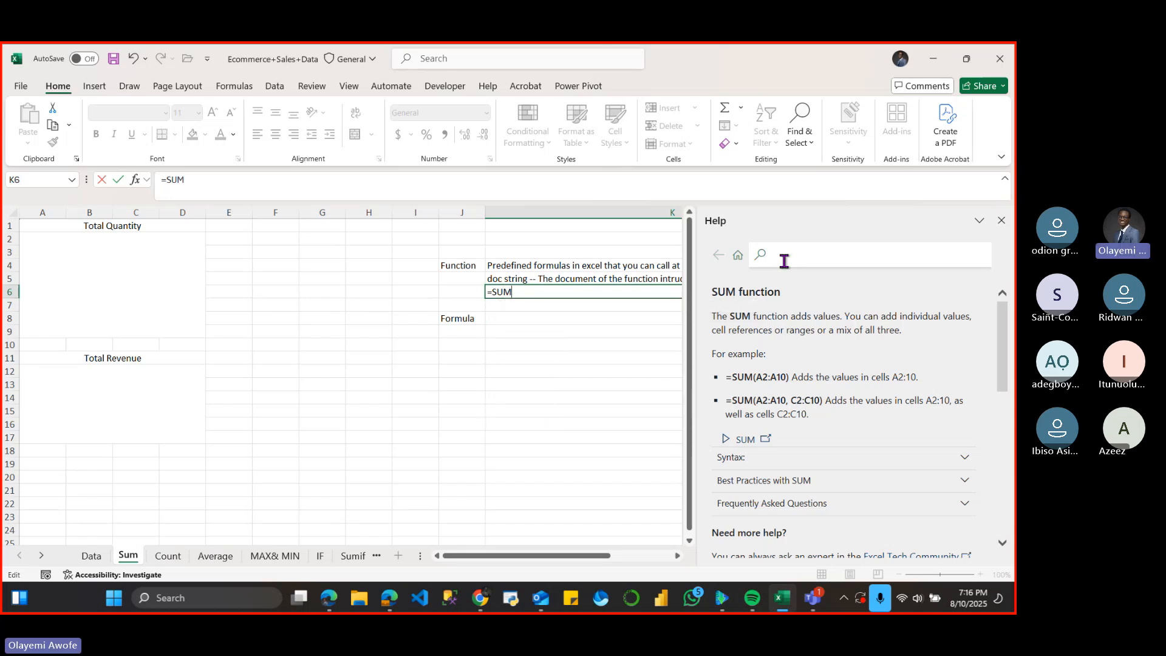
text(()
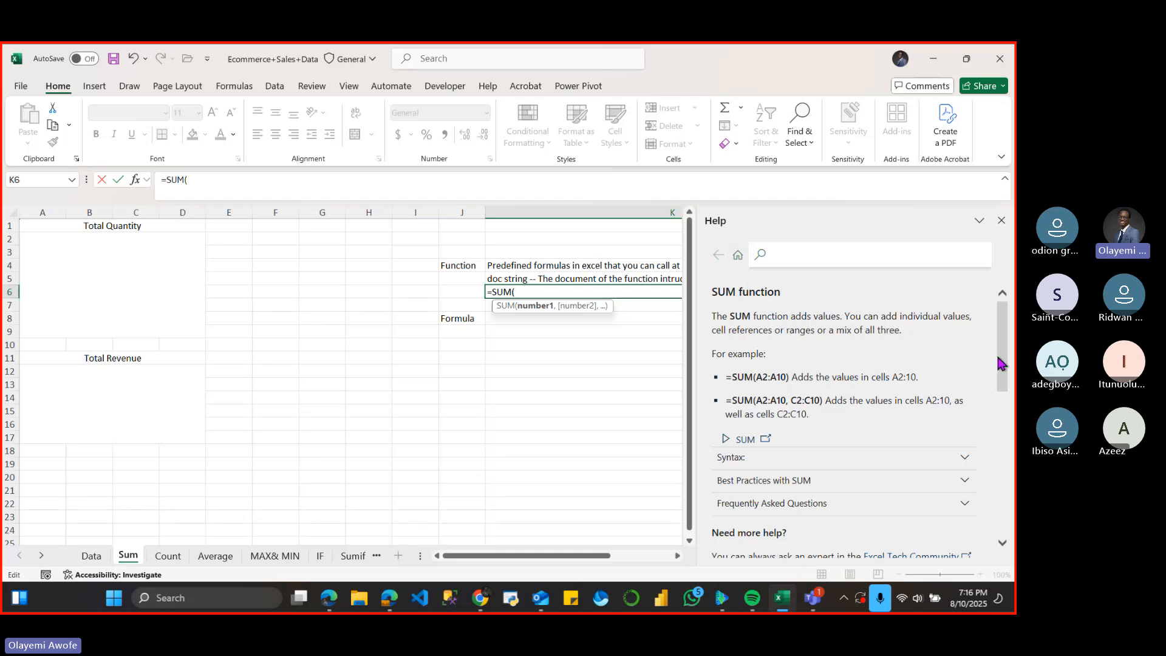
- Review the SUM function help article and expand its Best Practices with SUM section
drag(997, 362, 1001, 387)
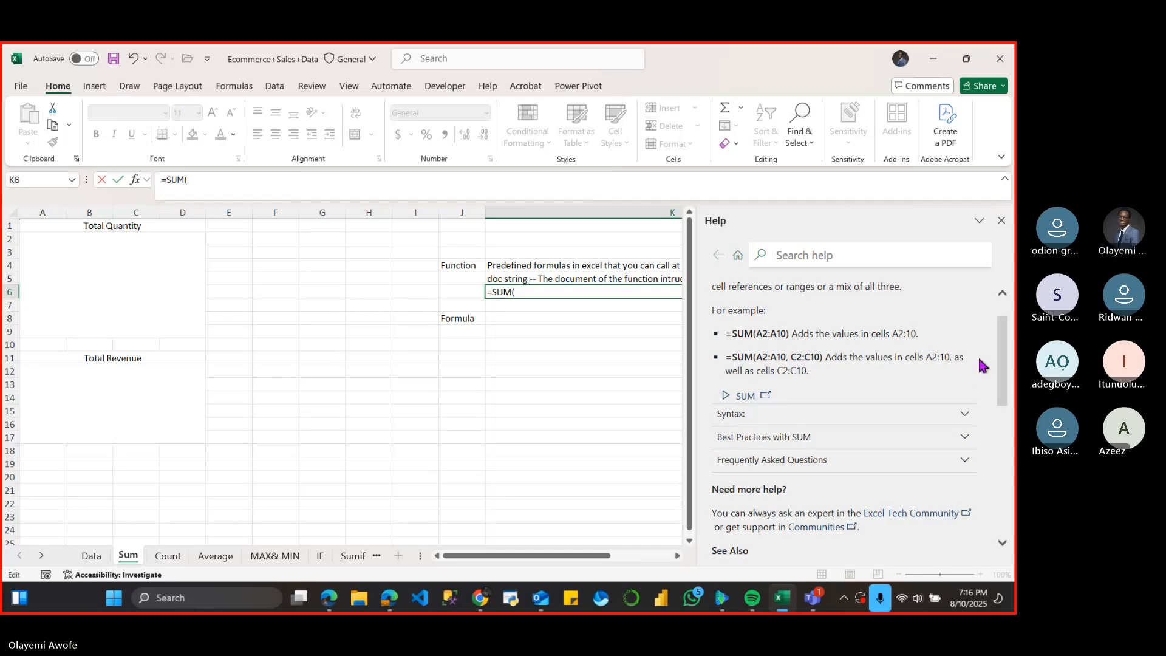
drag(1002, 374, 1002, 395)
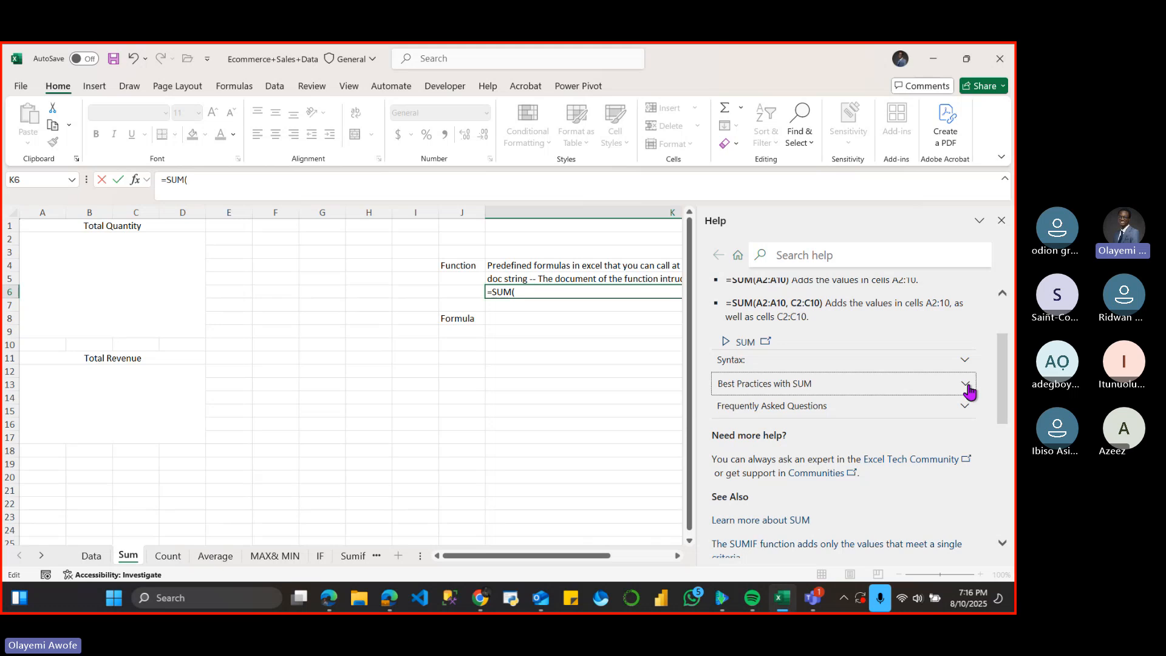
click(967, 388)
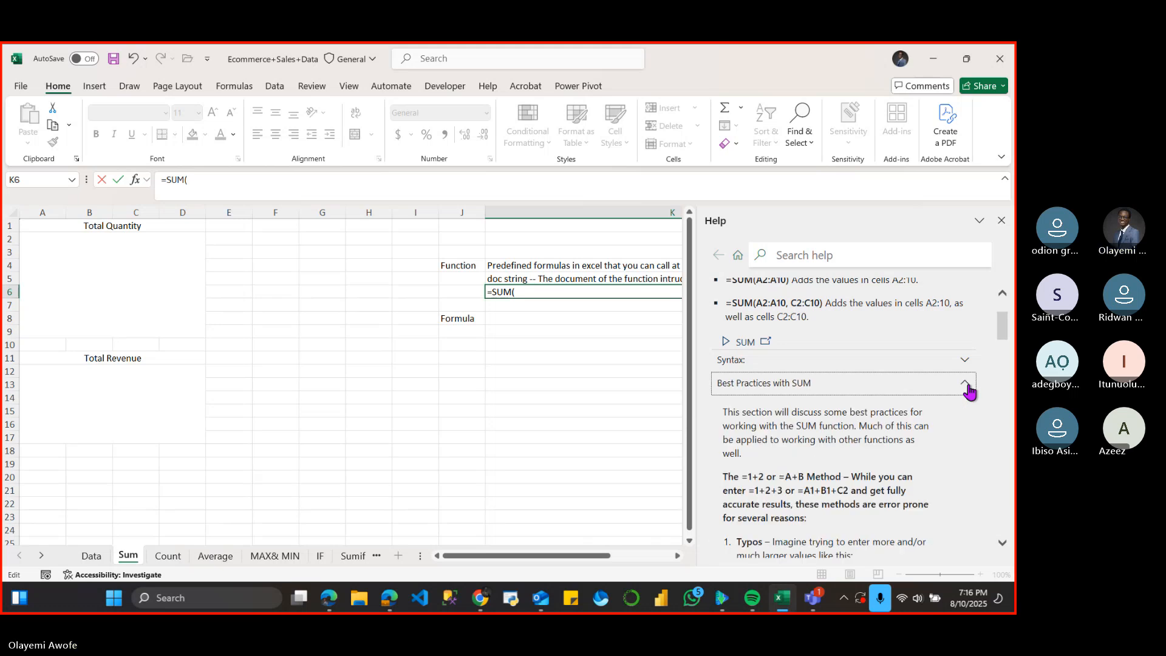
- Read the SUM best practices on deleting and inserting rows or columns, highlighting the paragraph about inserted rows
click(1003, 350)
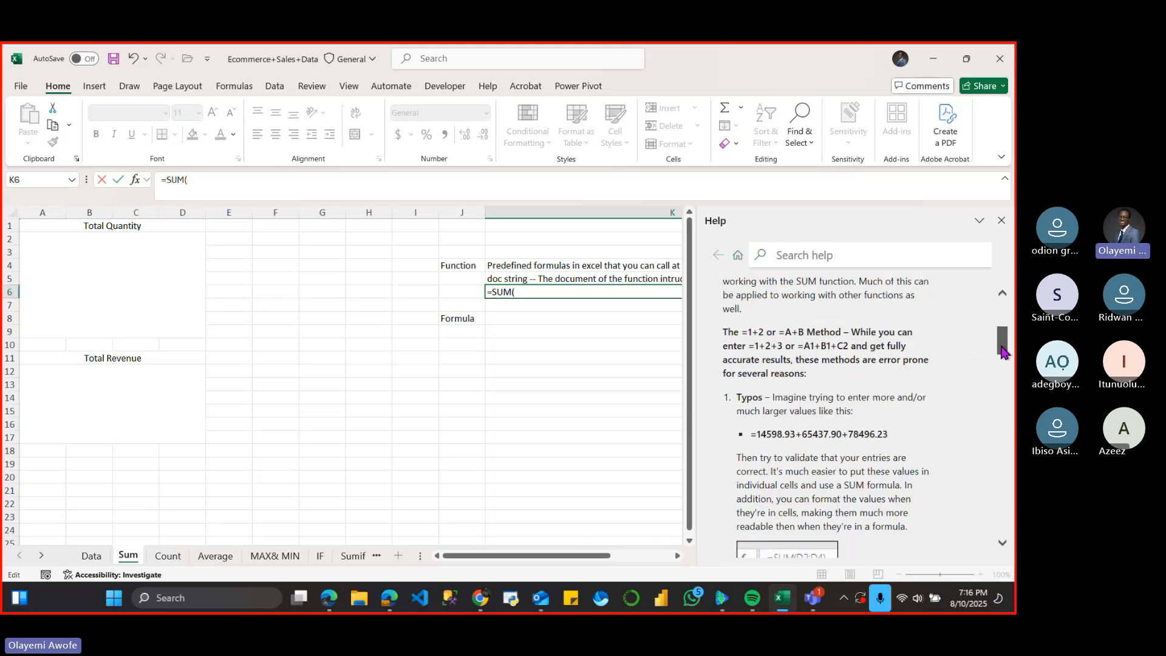
drag(1003, 350, 1003, 434)
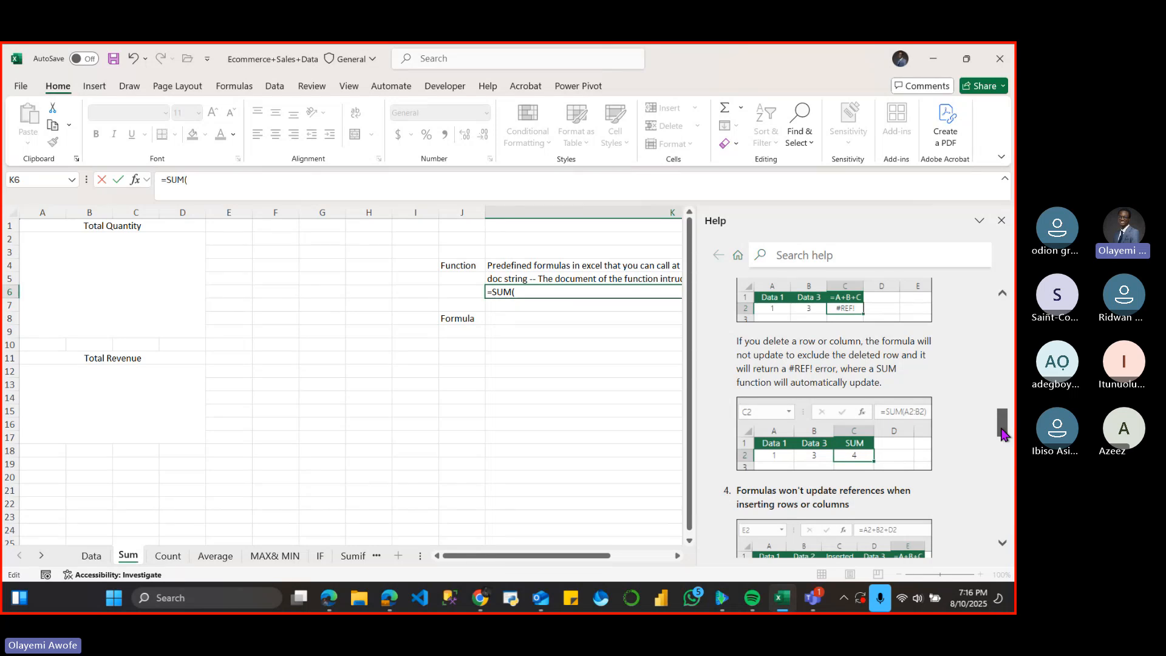
drag(1003, 433, 1003, 451)
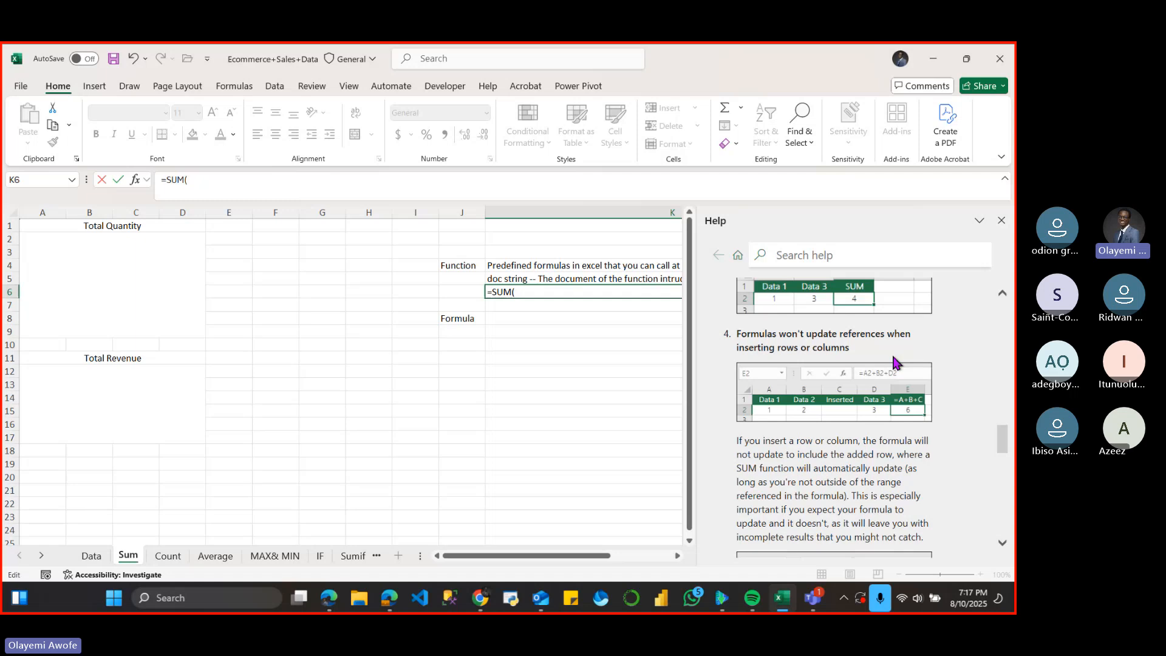
scroll(894, 363, down, 2)
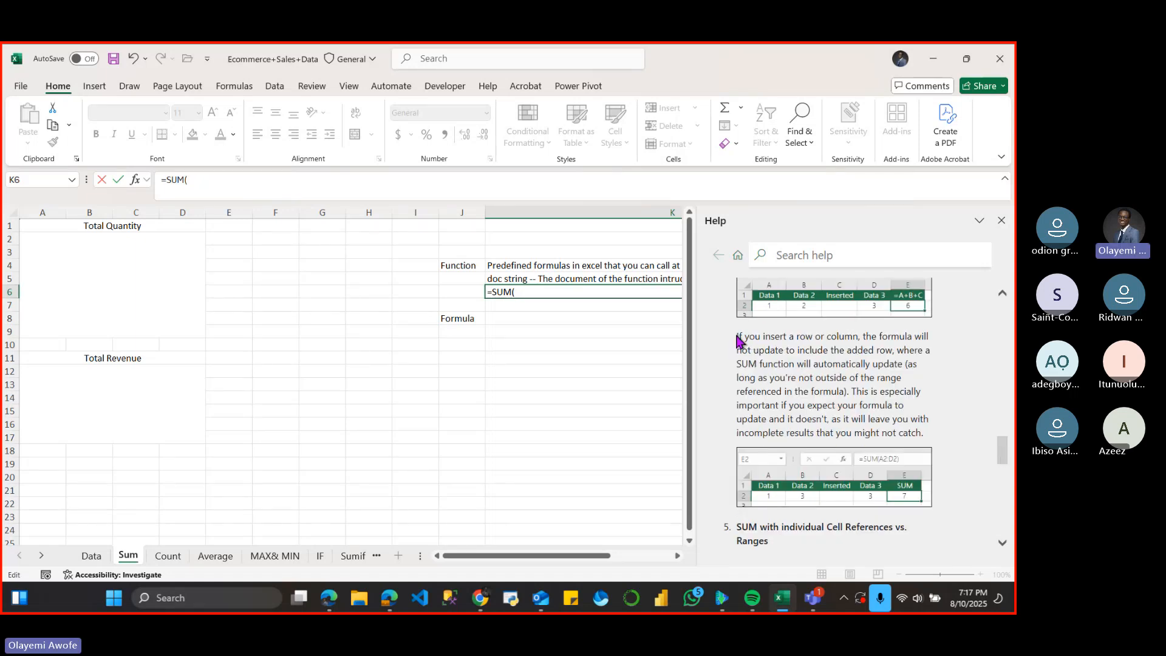
drag(737, 336, 924, 435)
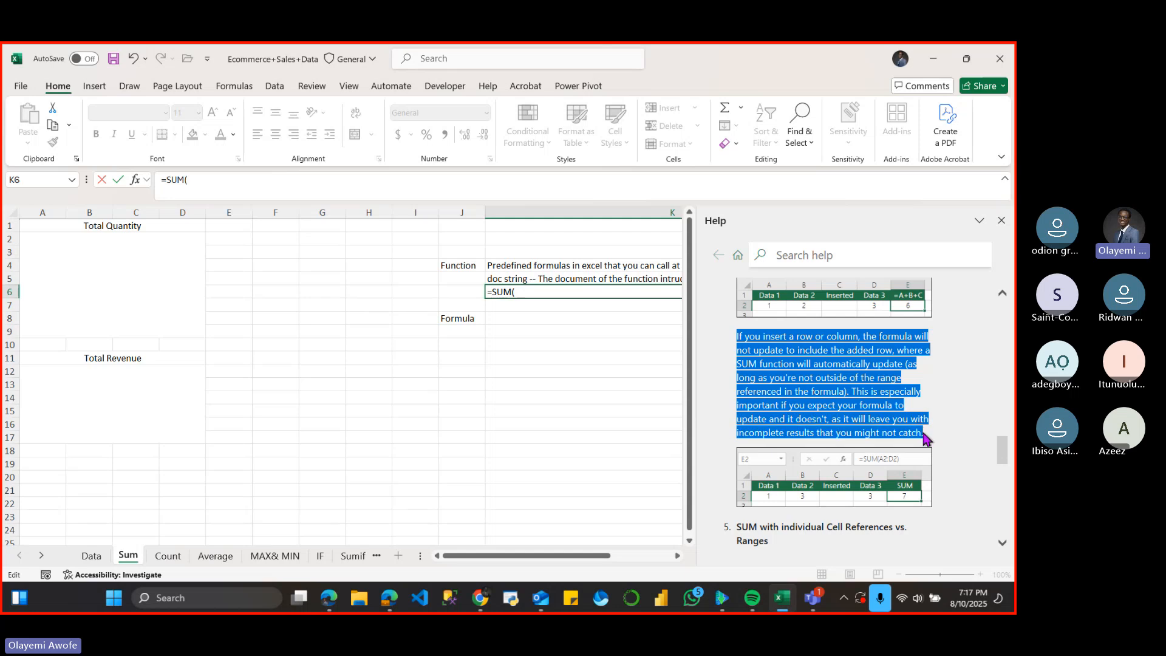
scroll(1006, 448, up, 2)
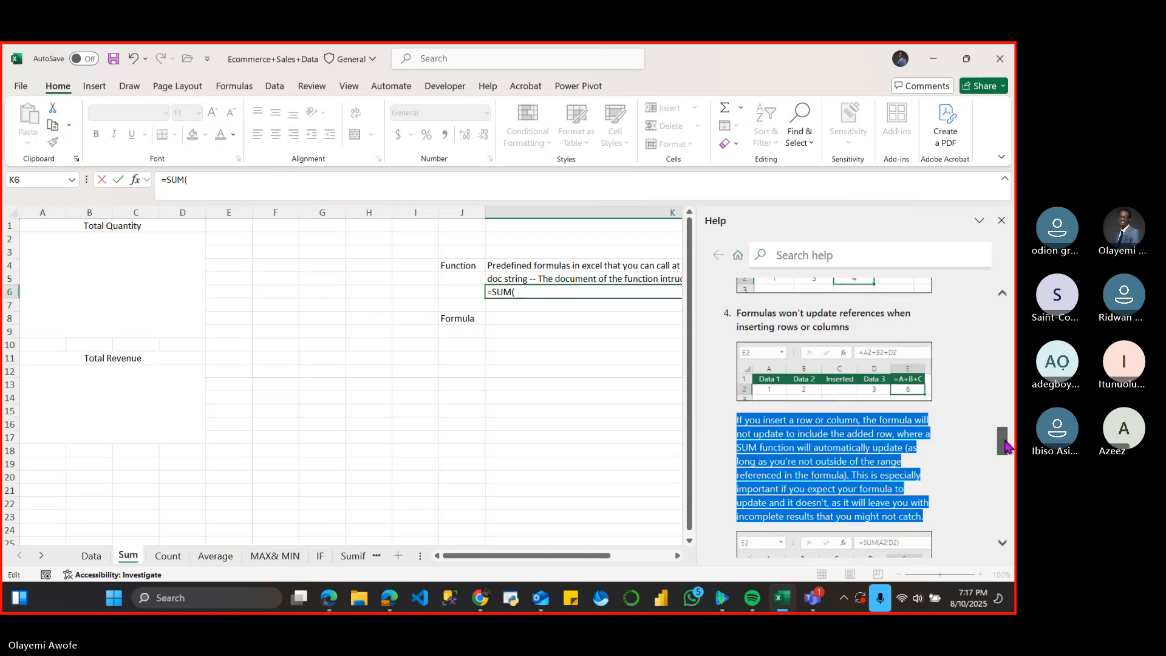
drag(1005, 448, 1005, 421)
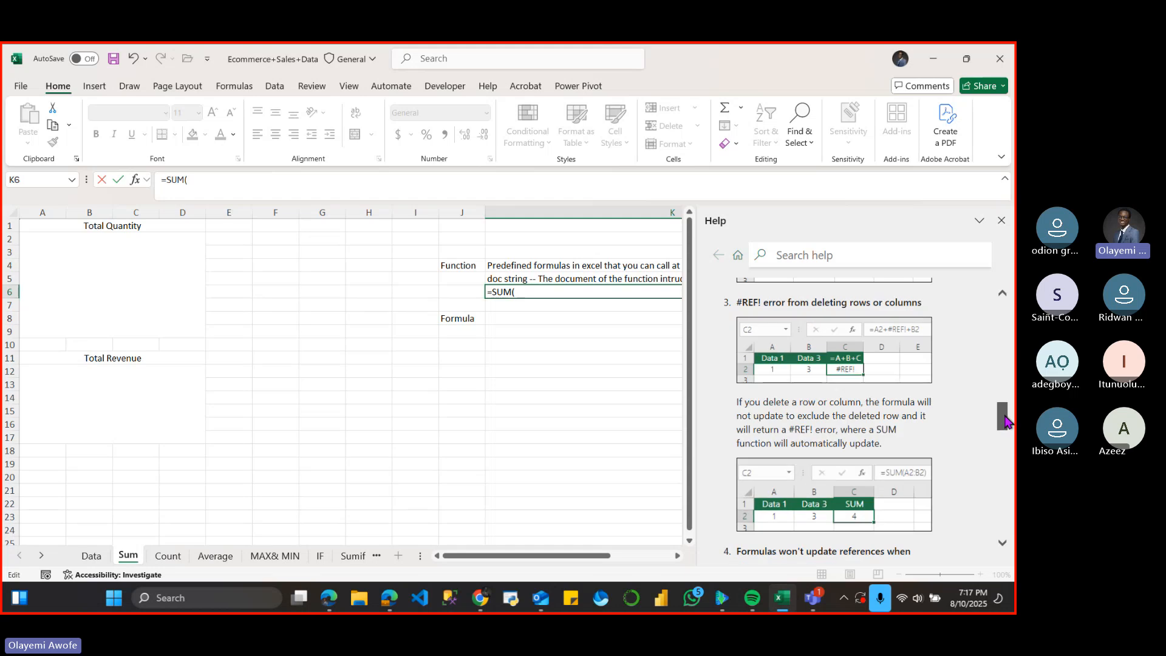
- Close the help article and cancel the unfinished SUM formula in K6
click(1002, 220)
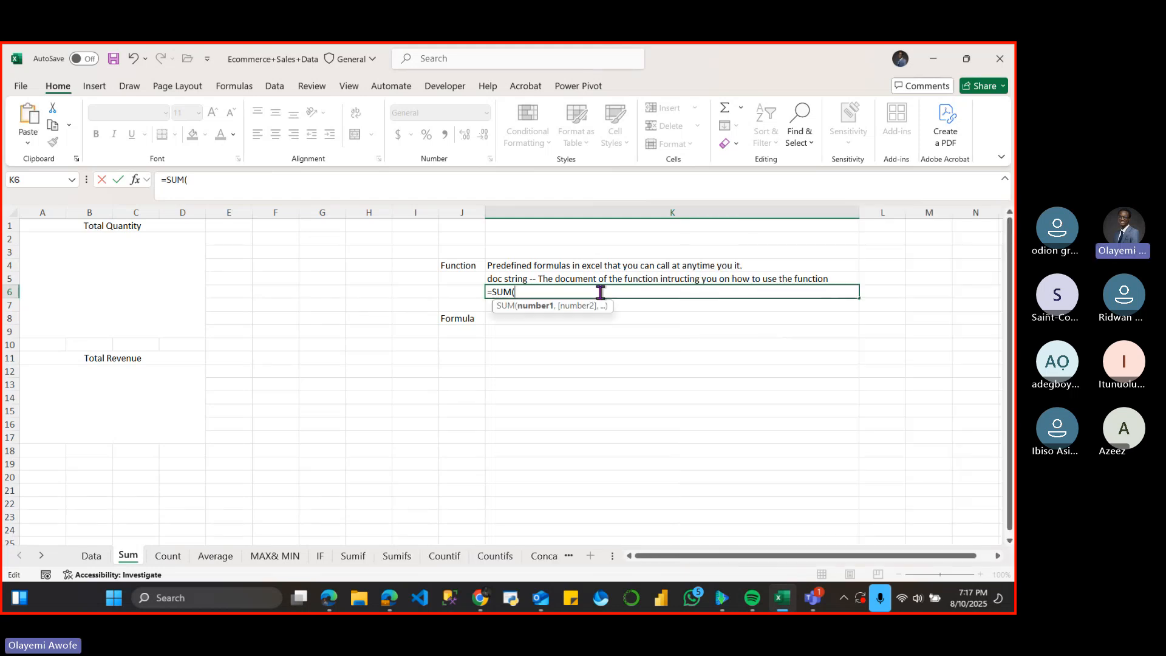
key(Escape)
click(476, 292)
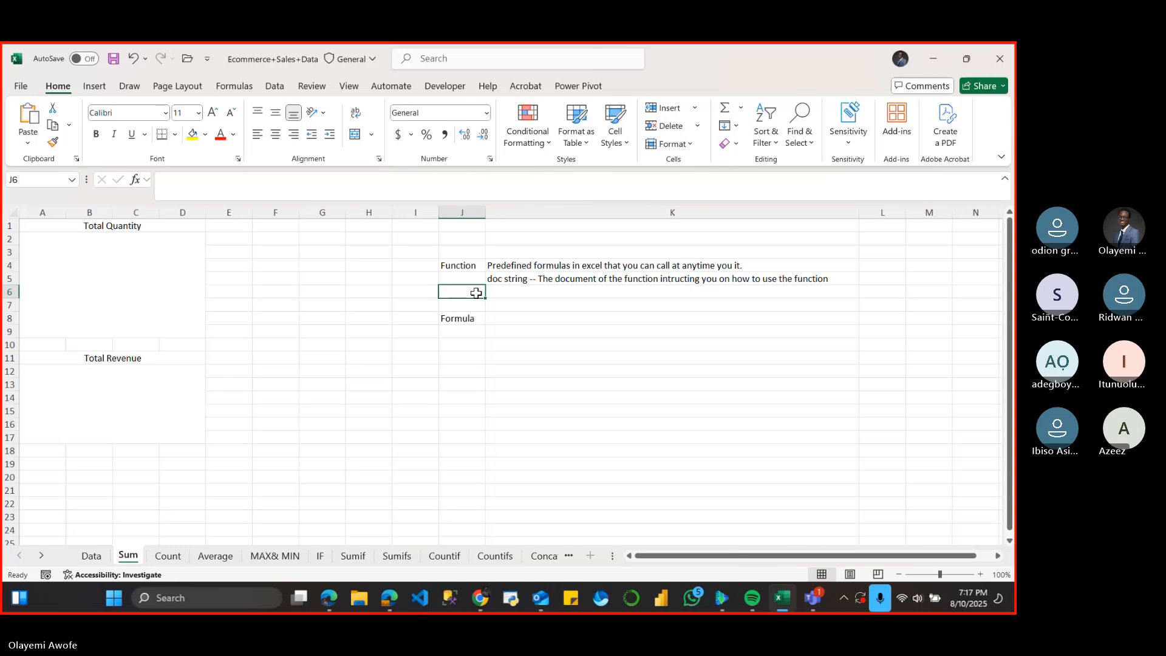
- Enter the sample numbers 9, 8, 200, 476, 87, 2, 45 and 6 down cells G3:G10
click(331, 249)
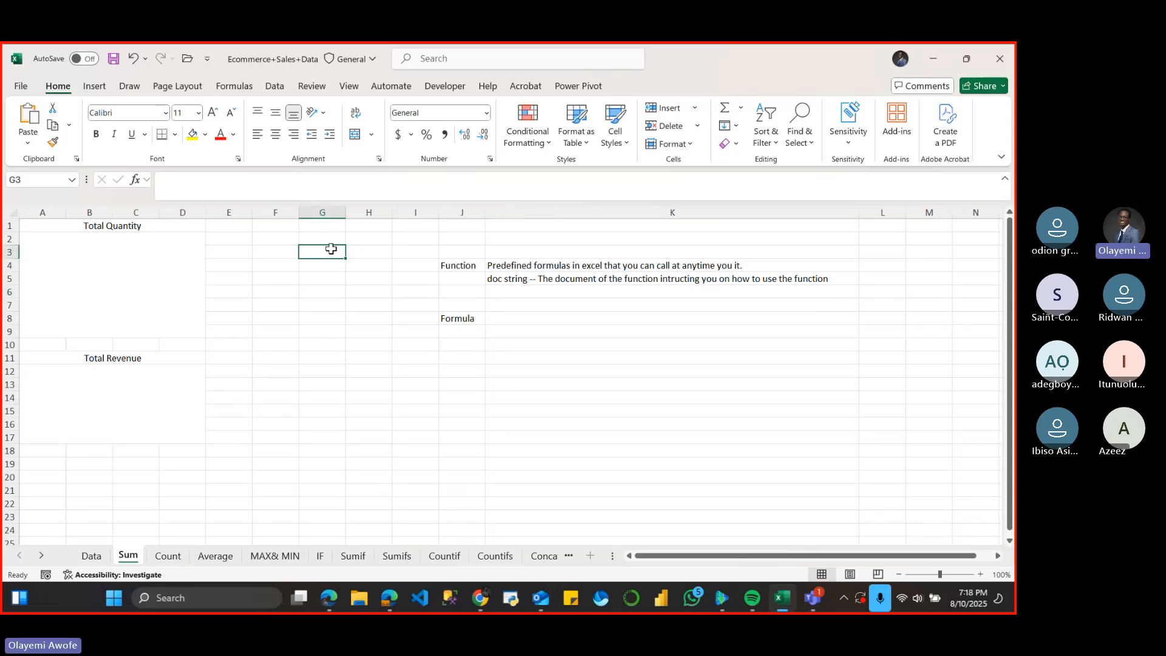
text(9)
key(Return)
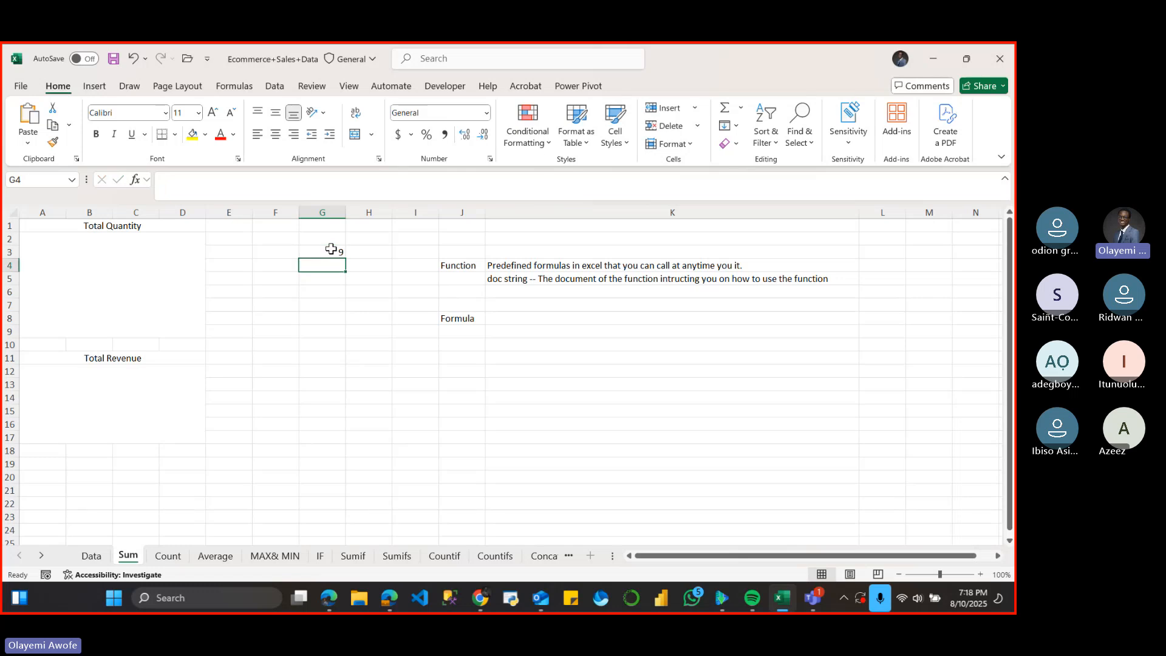
text(8)
key(Return)
text(200)
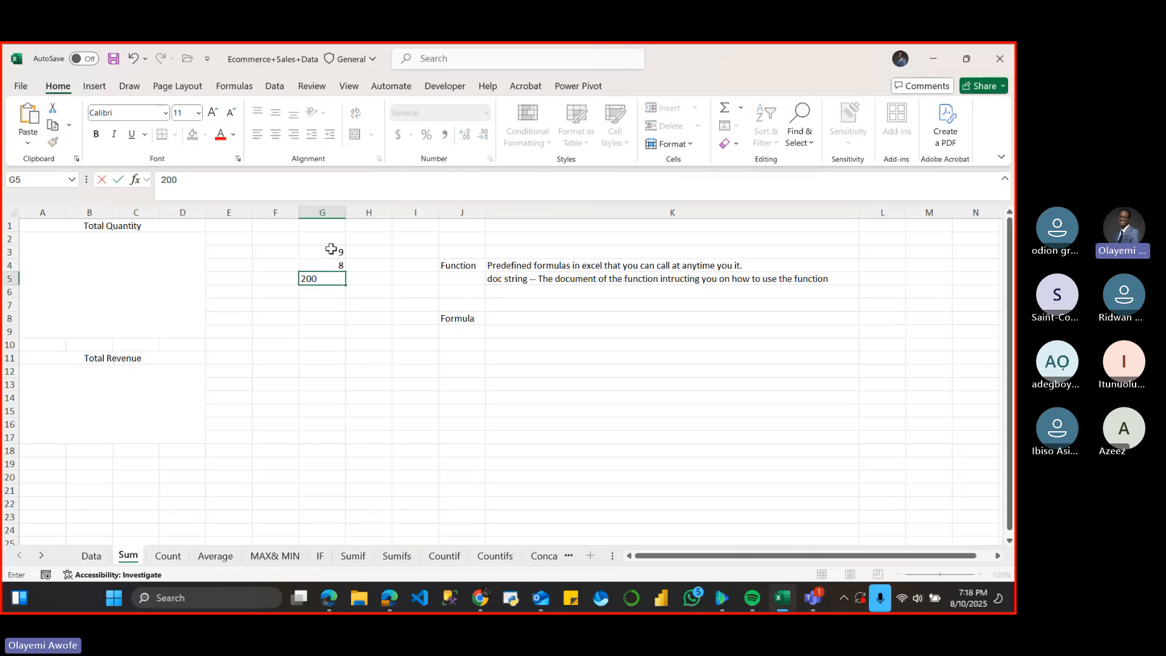
key(Return)
text(476)
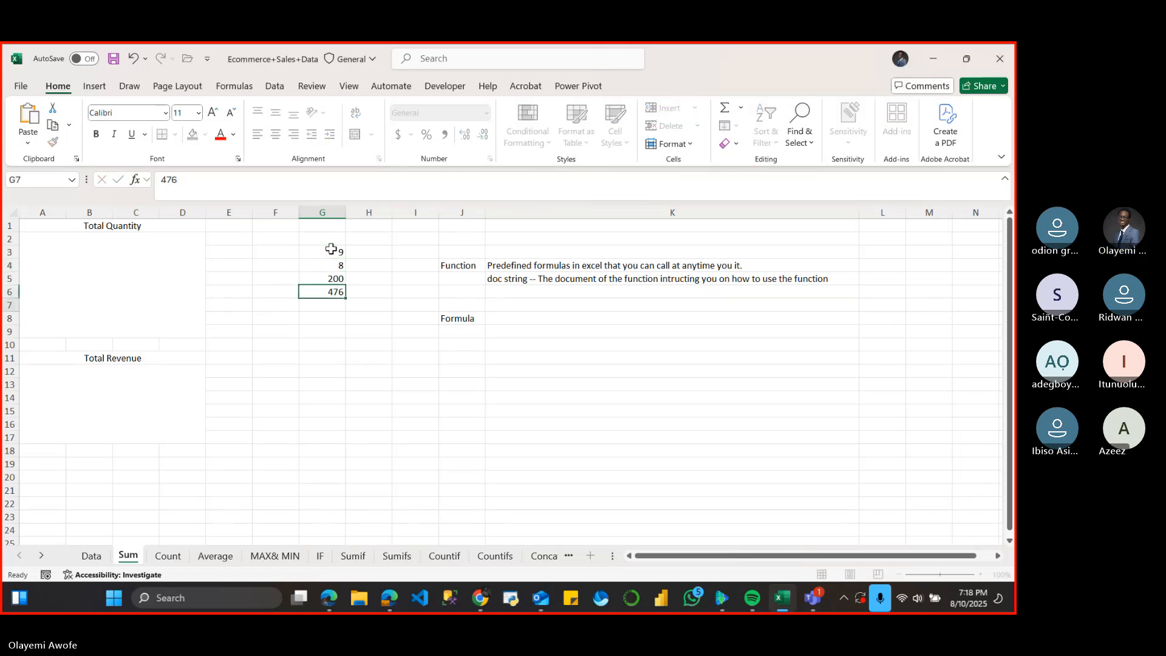
key(Return)
text(87)
key(Return)
text(2)
key(Return)
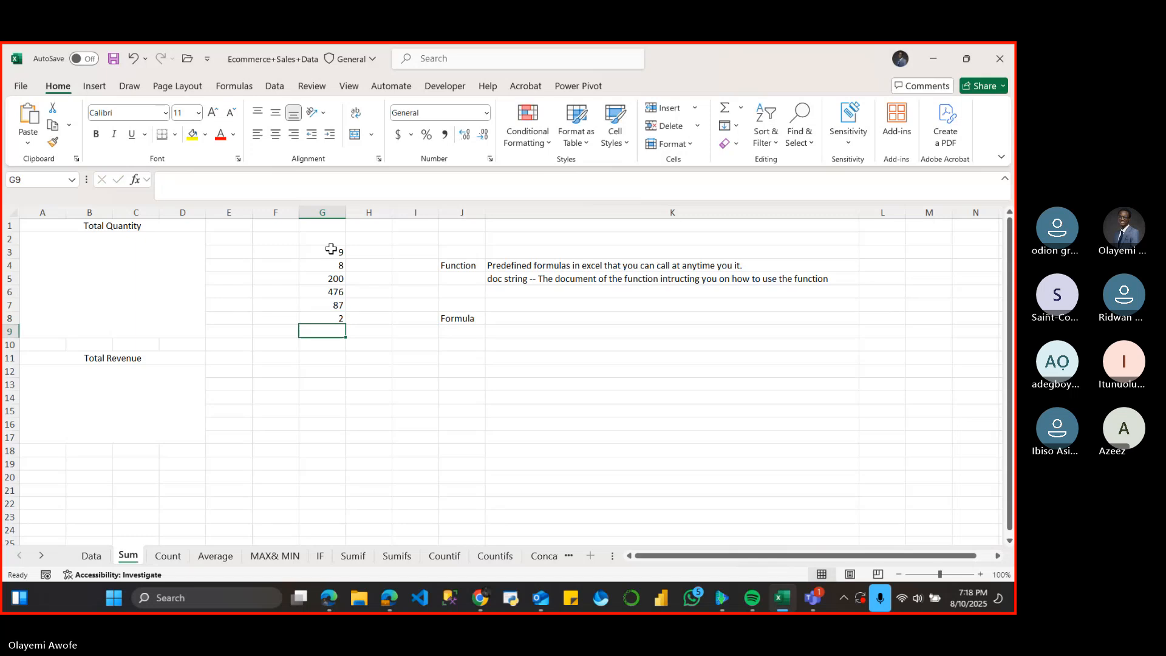
text(45)
key(Return)
text(6)
key(Return)
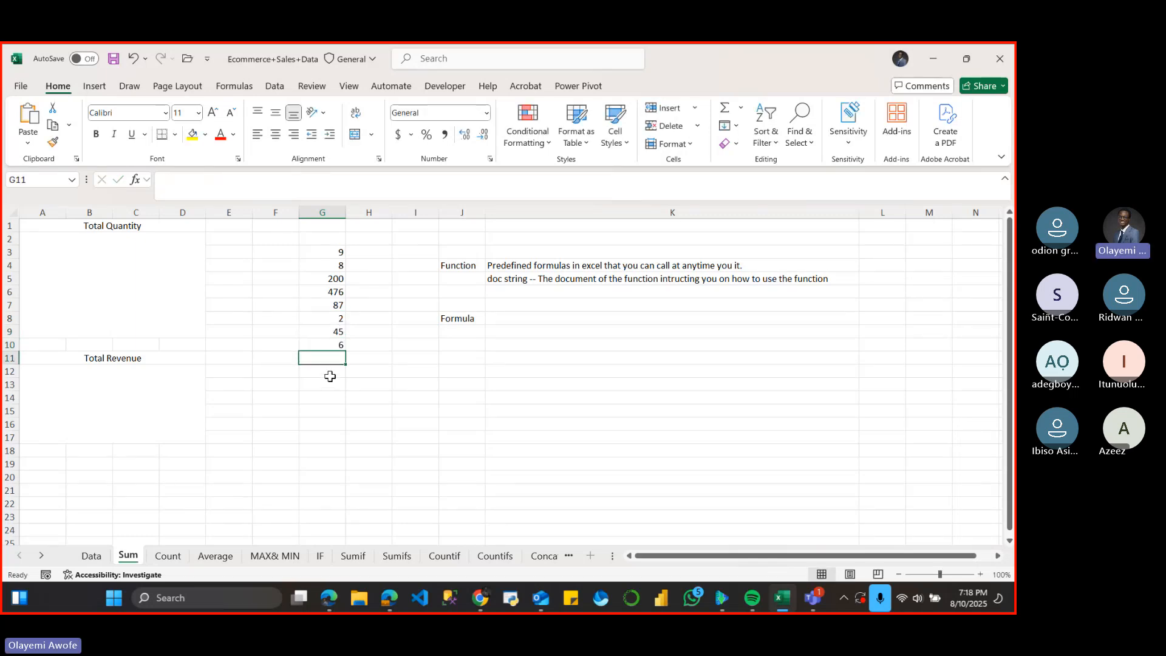
- Start a =sum( formula in I3 and select the number range G3:G10 as its argument
click(409, 252)
double_click(407, 257)
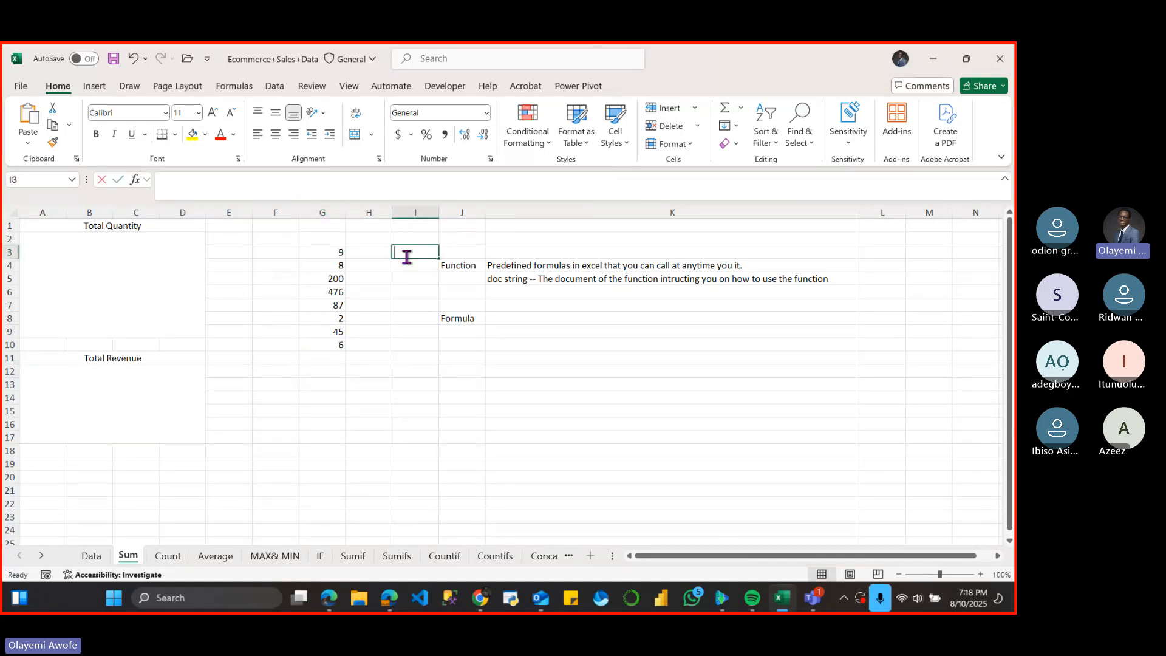
text(=su)
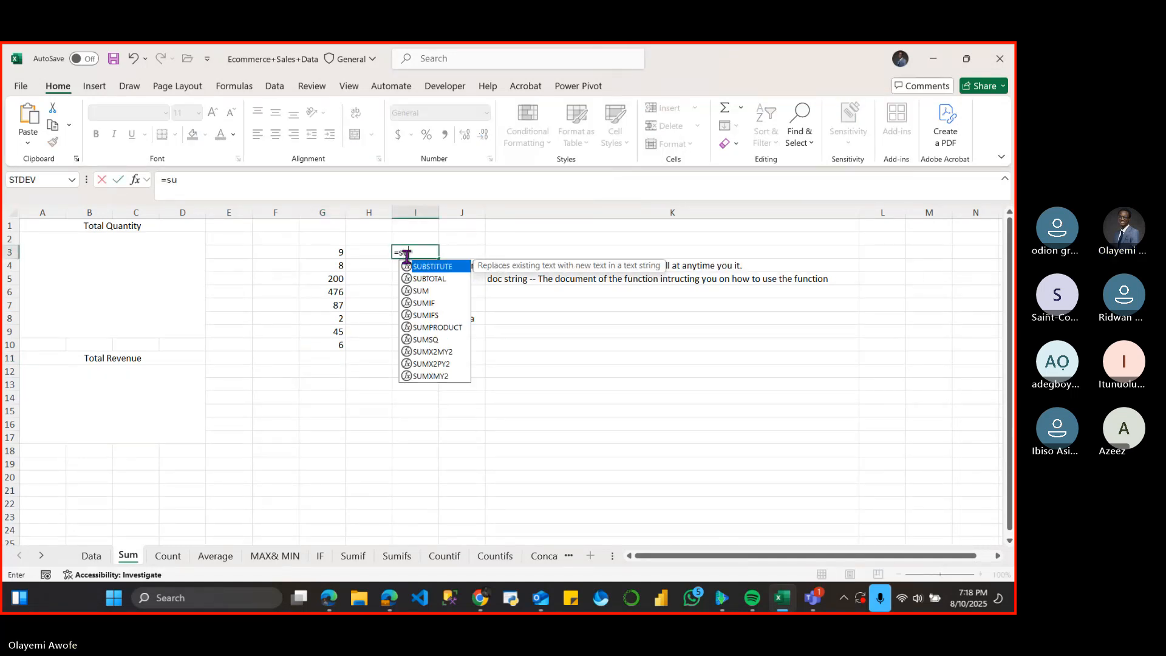
text(m)
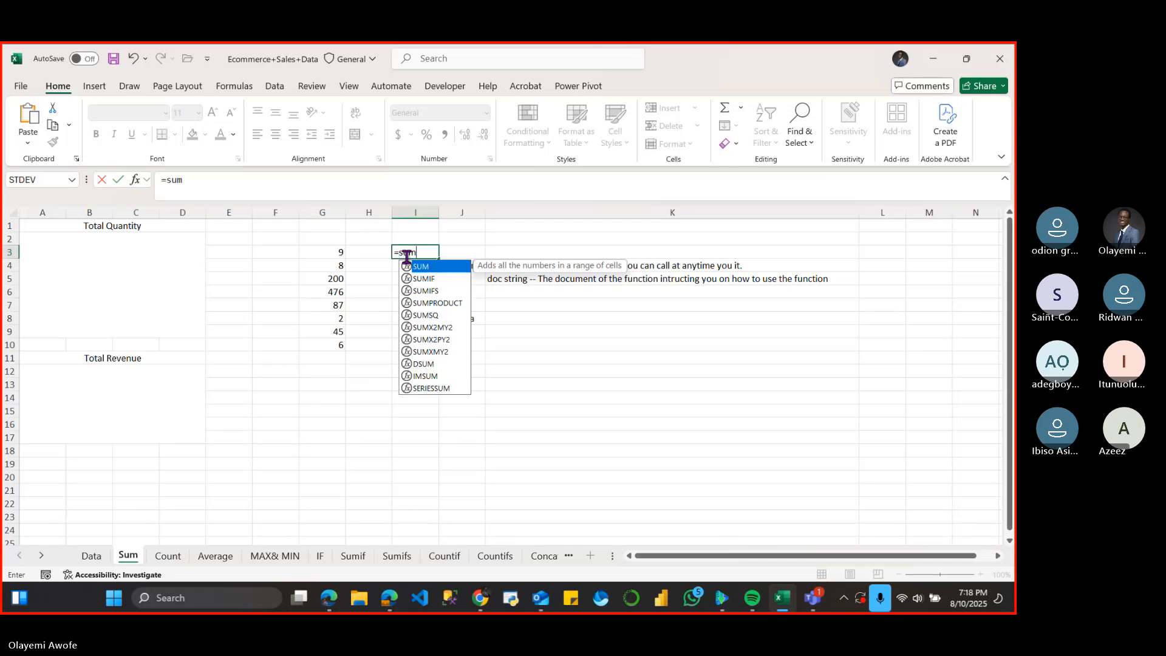
text(()
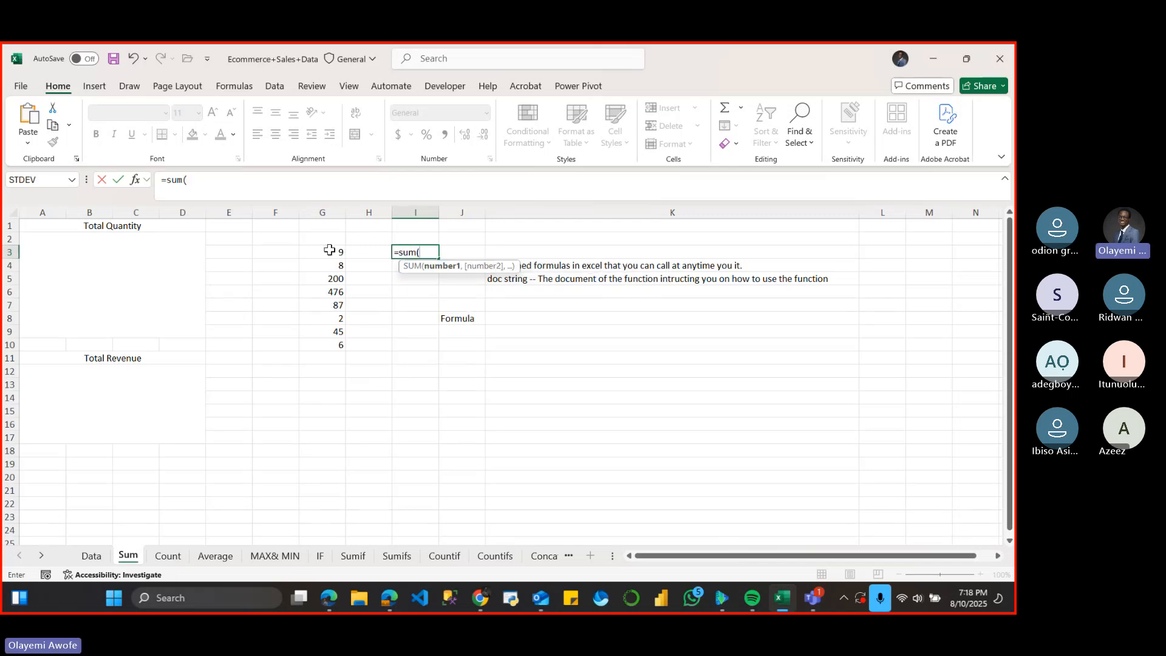
click(328, 249)
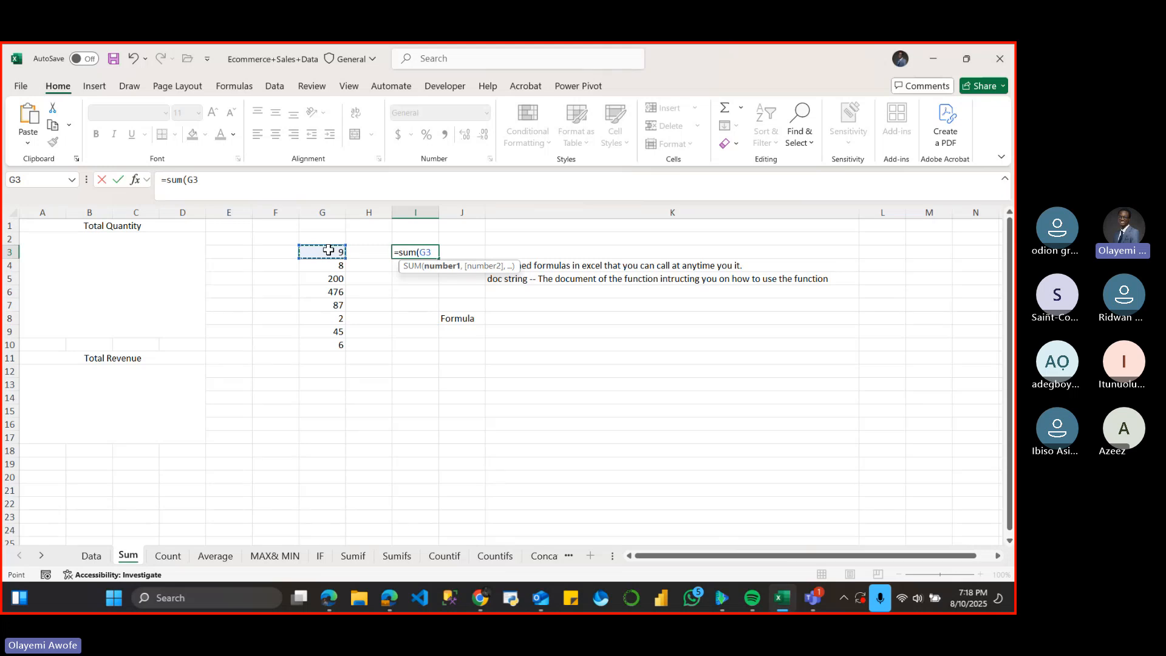
key(ctrl+shift+Down)
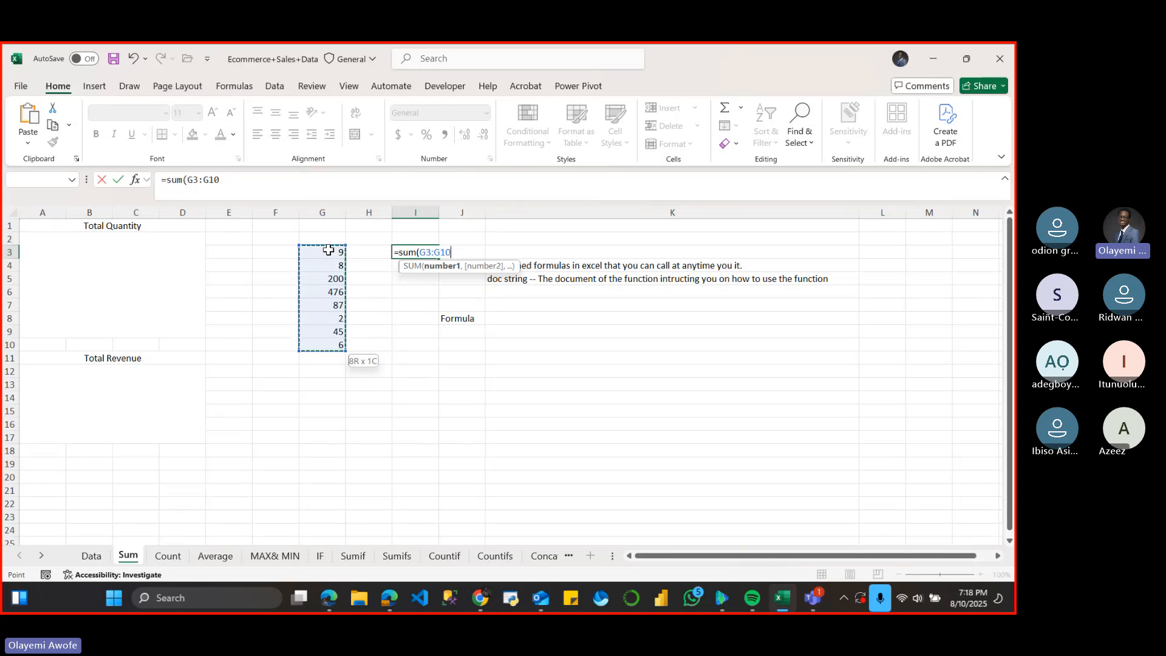
click(328, 252)
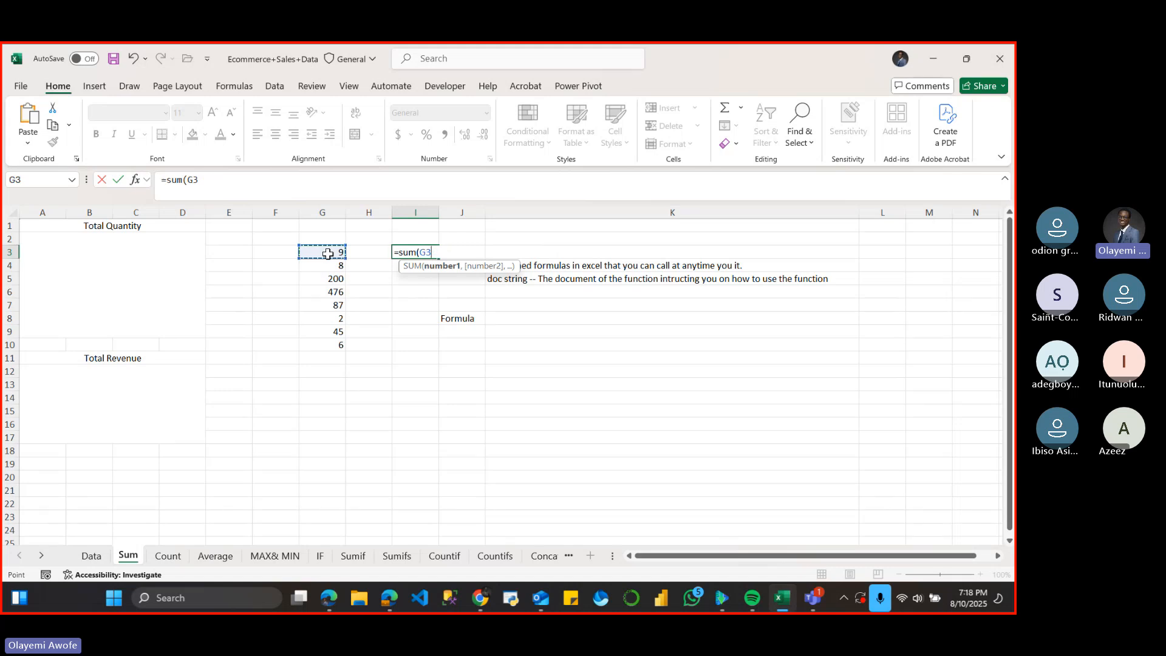
key(ctrl+shift+Down)
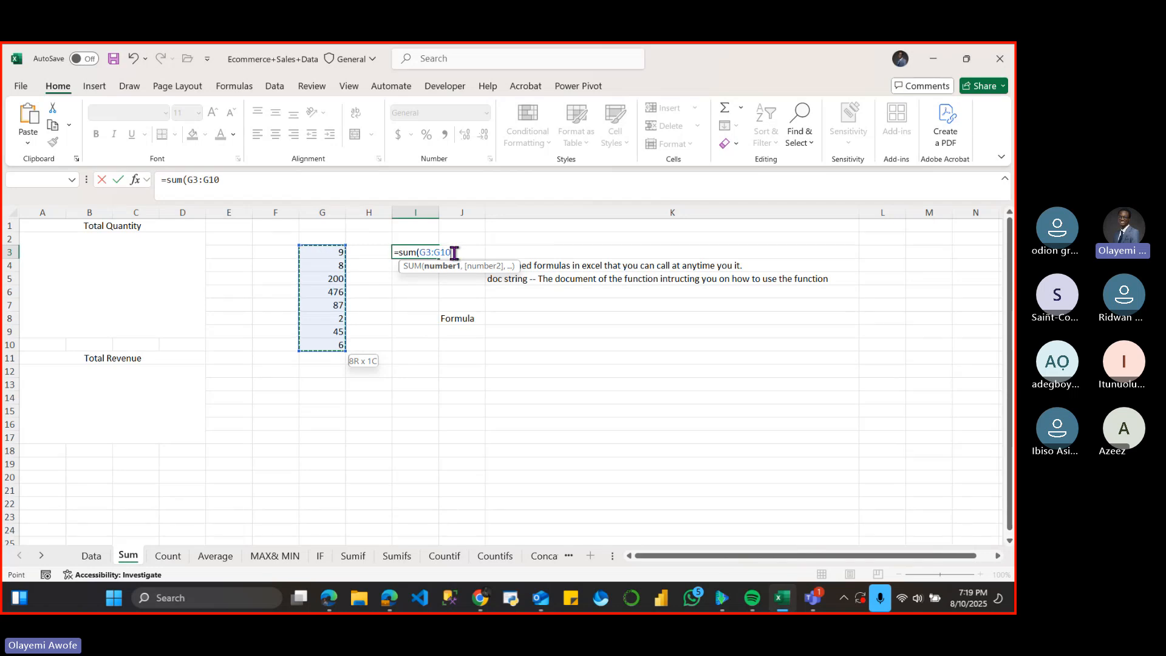
- Replace the selected range in the I3 formula with a manually entered G3:G10 and commit the formula
key(BackSpace)
key(BackSpace)
key(BackSpace)
key(BackSpace)
key(BackSpace)
key(BackSpace)
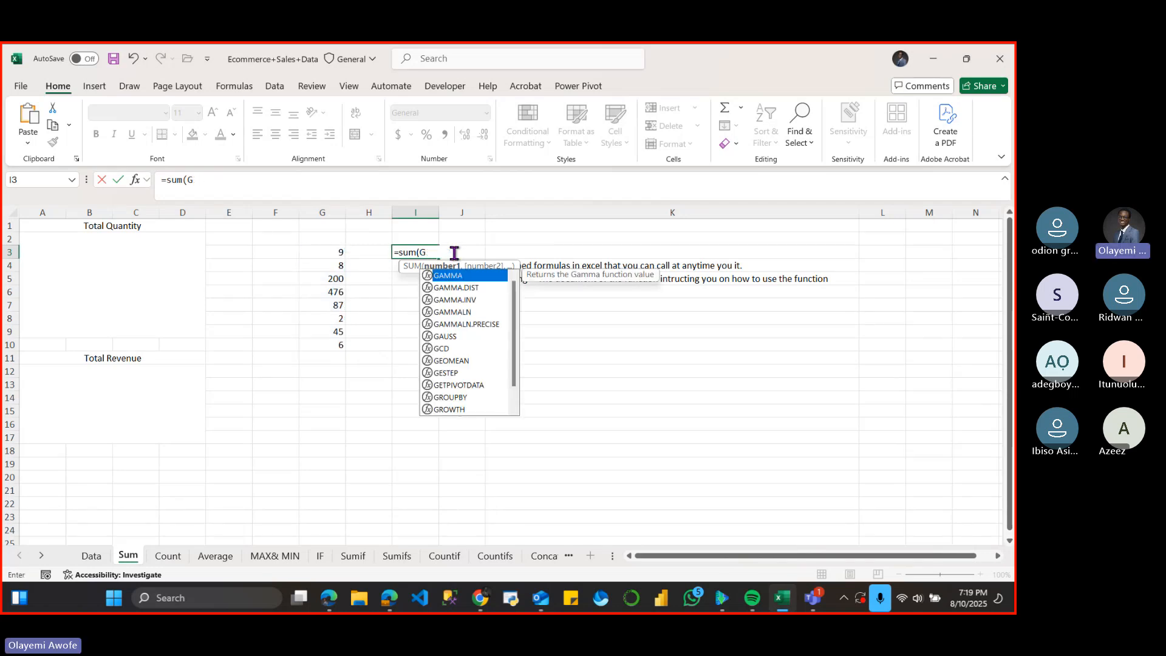
text(G3:)
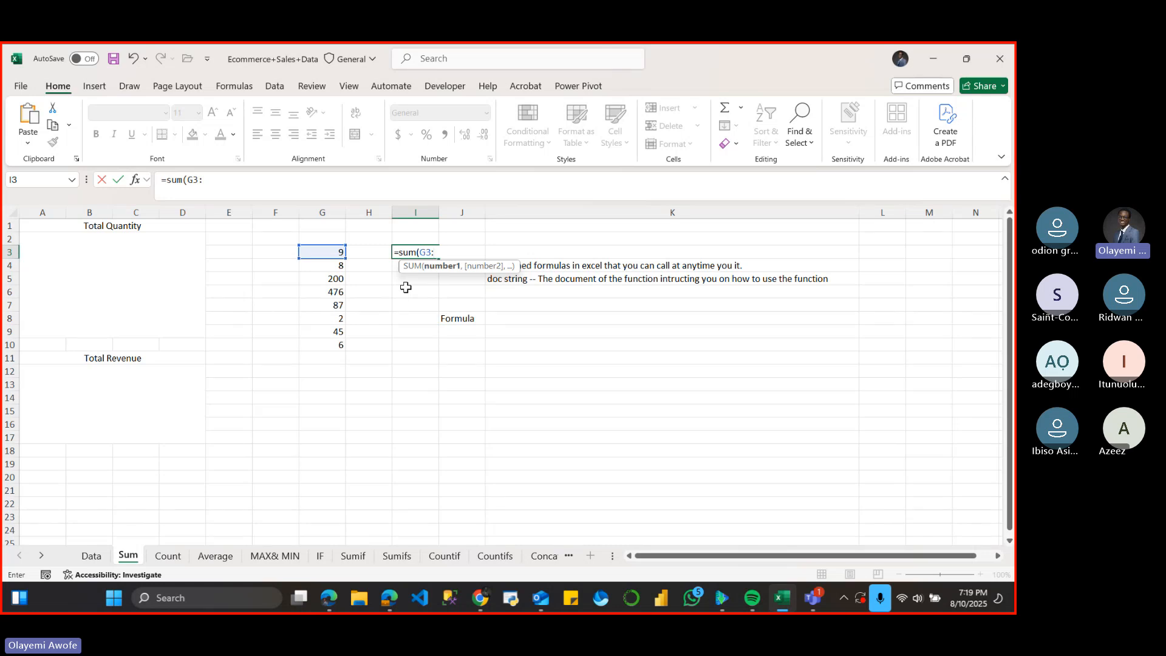
text(G)
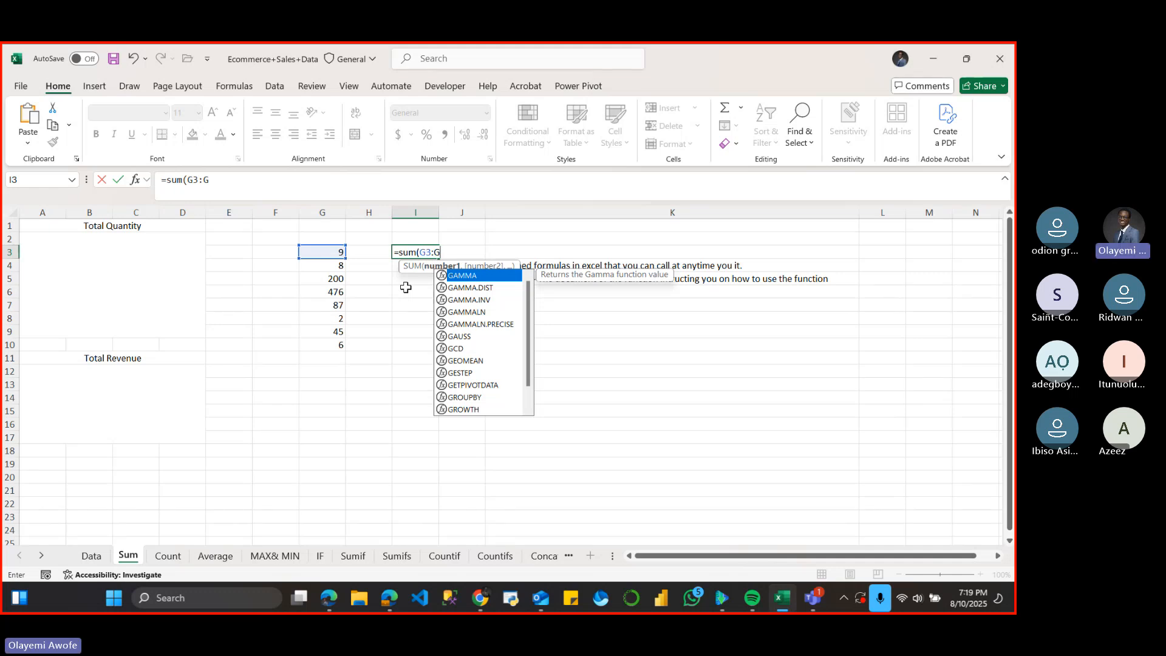
text(19)
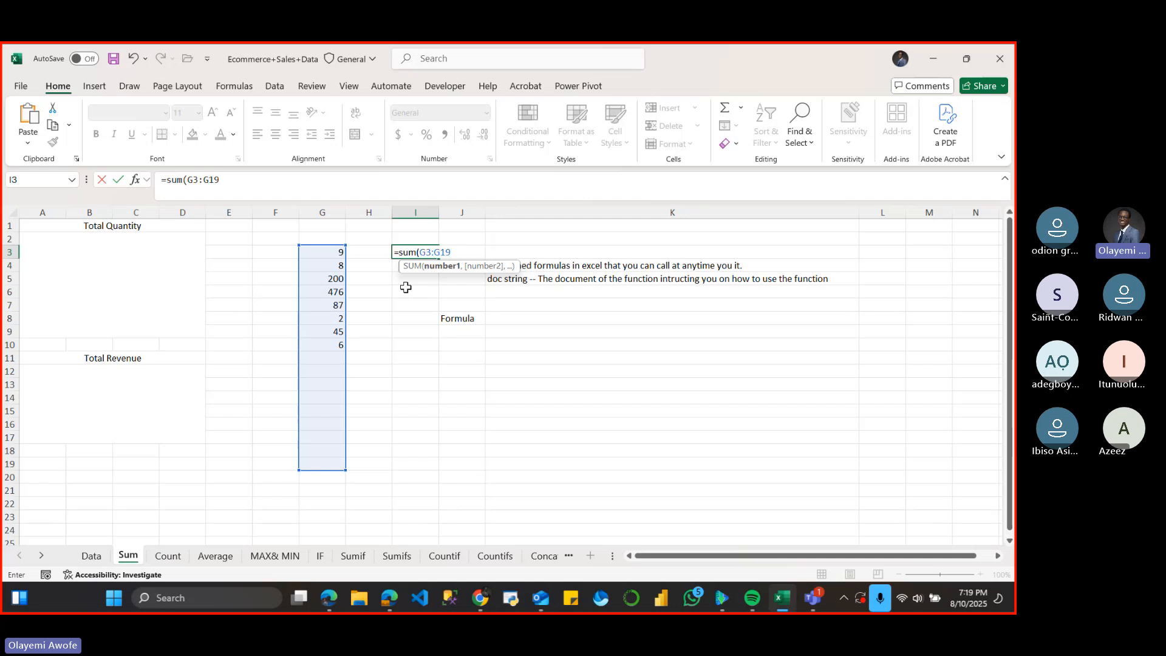
key(BackSpace)
text(0)
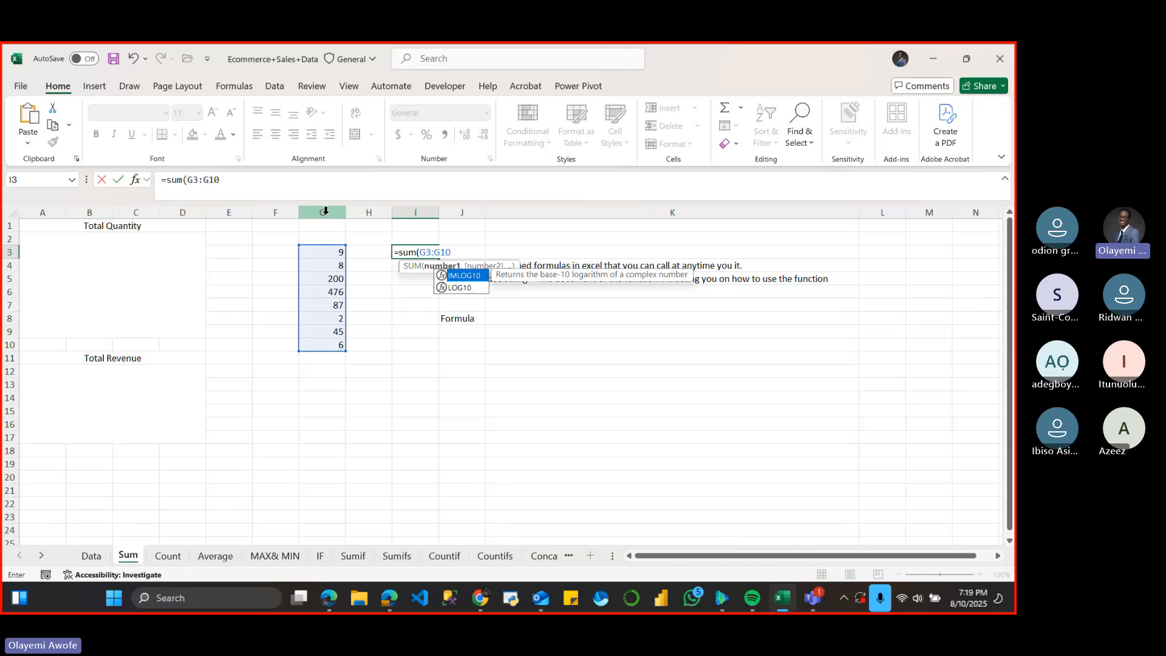
key(Return)
- Change the SUM formula in I3 to add the whole of column G, as =SUM(G:G)
click(326, 211)
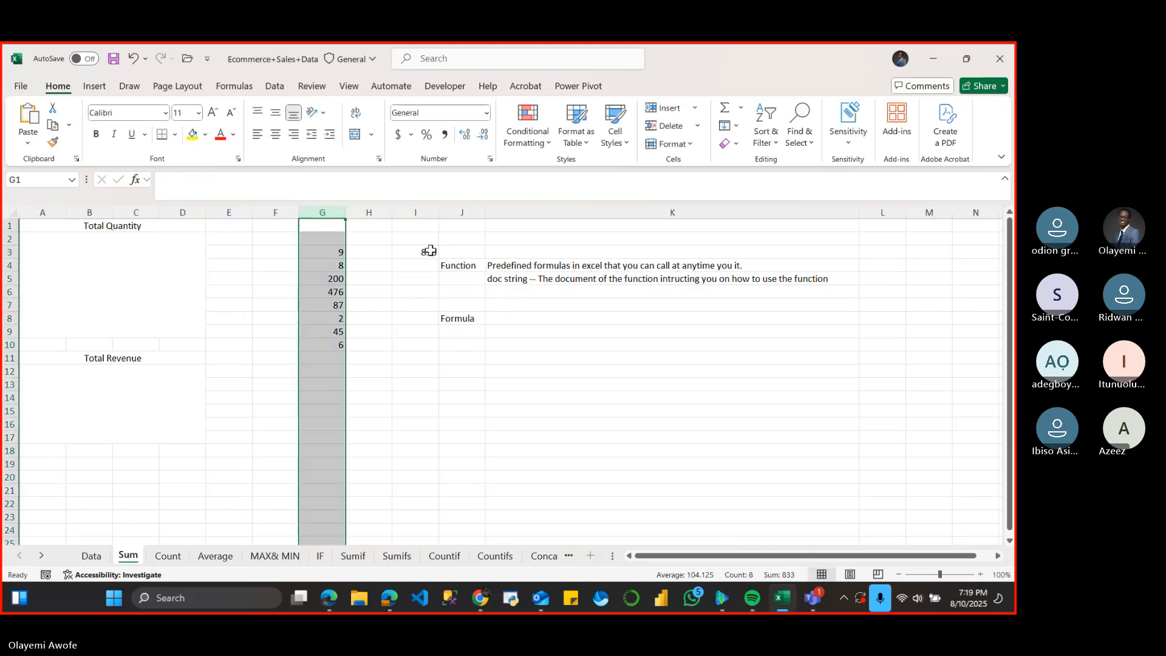
click(430, 250)
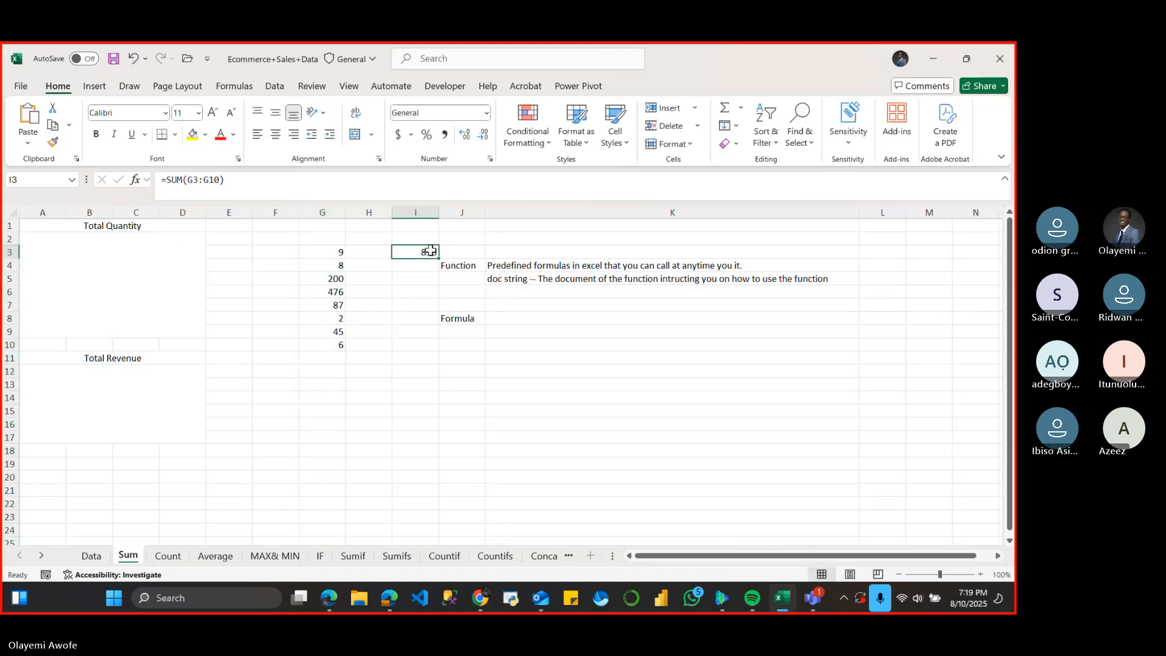
click(230, 178)
key(BackSpace)
key(BackSpace)
key(BackSpace)
key(BackSpace)
key(BackSpace)
key(BackSpace)
key(BackSpace)
key(BackSpace)
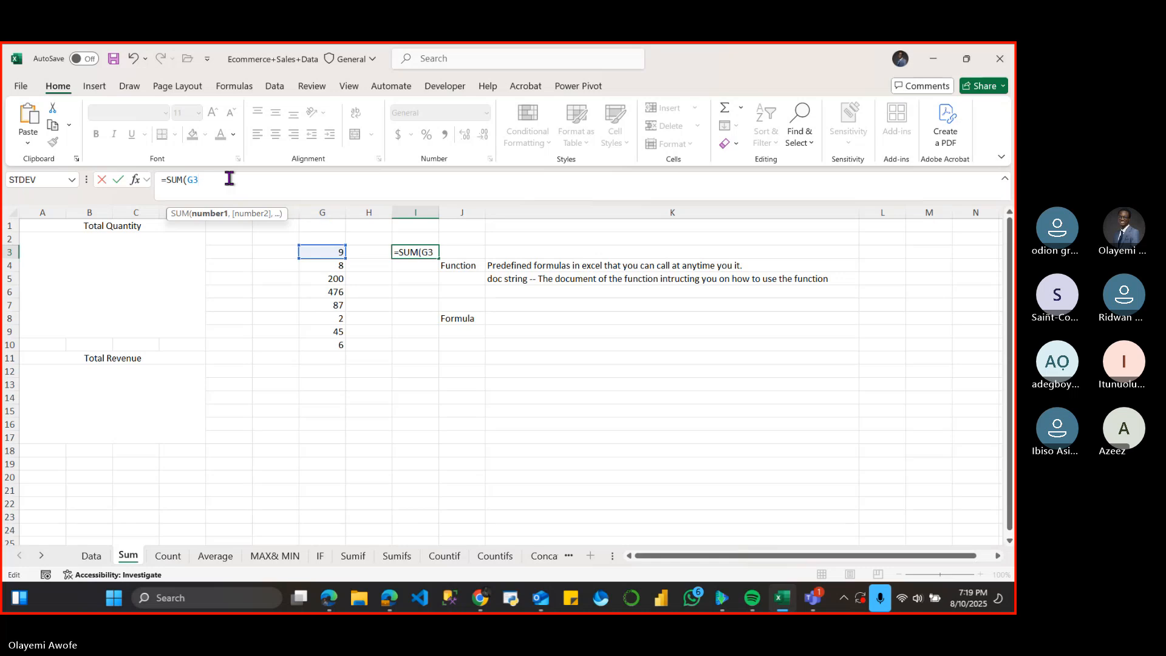
text(()
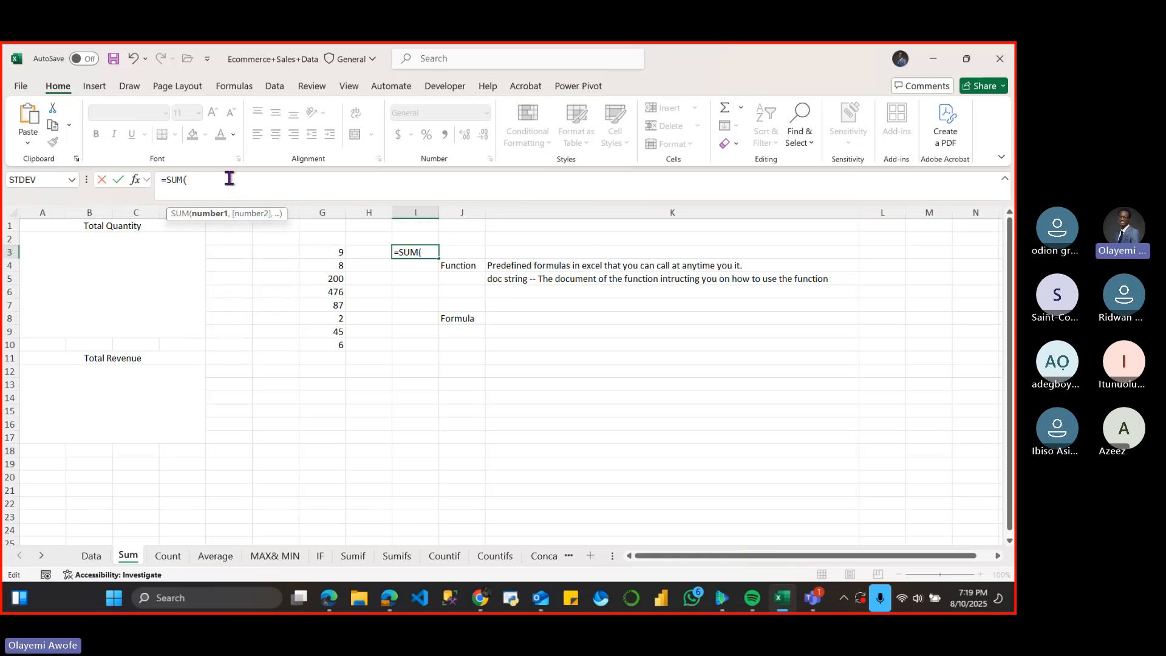
click(328, 208)
key(Return)
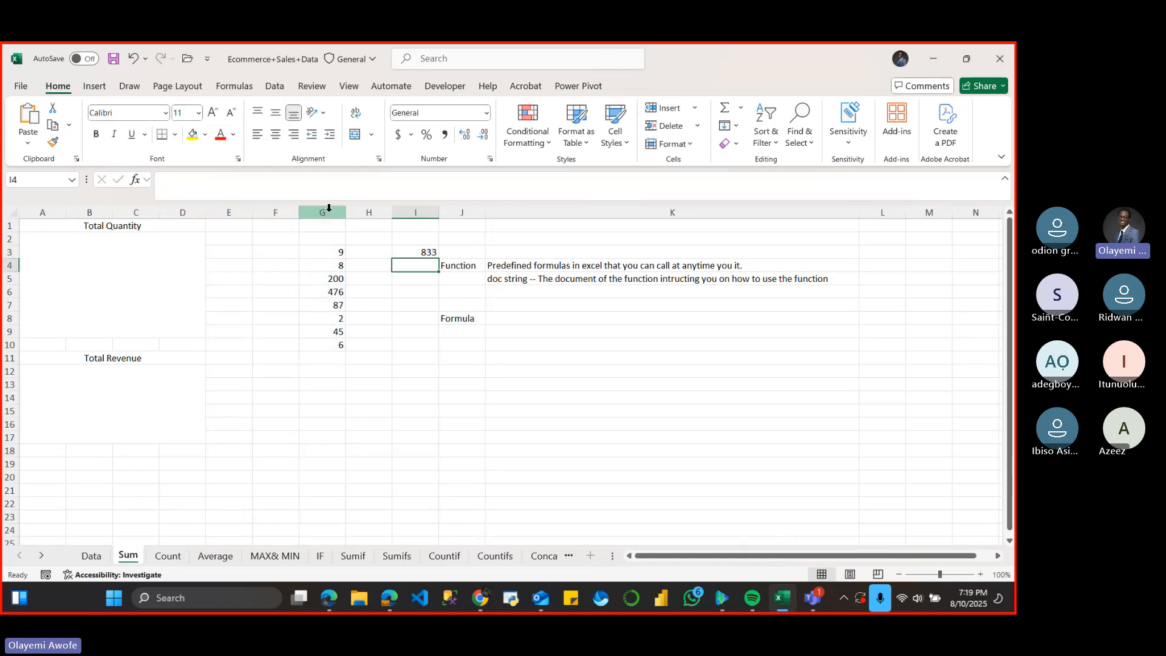
- Check the whole-column formula in I3, and select the empty cell G11 below the sample numbers
click(401, 249)
click(385, 251)
click(424, 323)
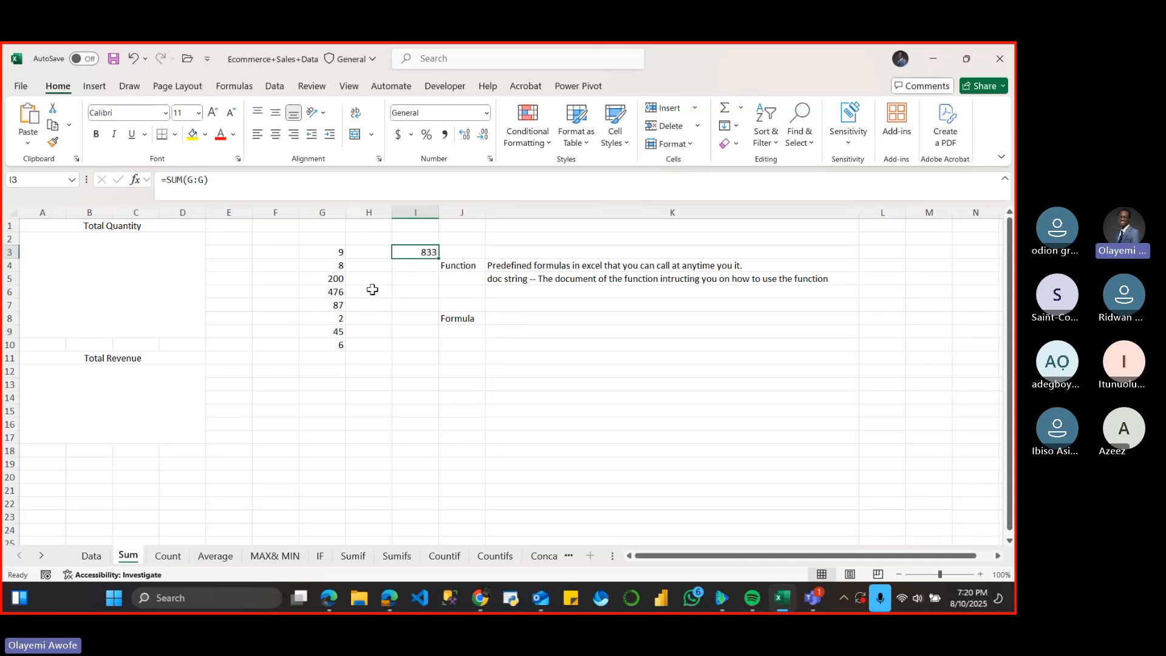
click(326, 361)
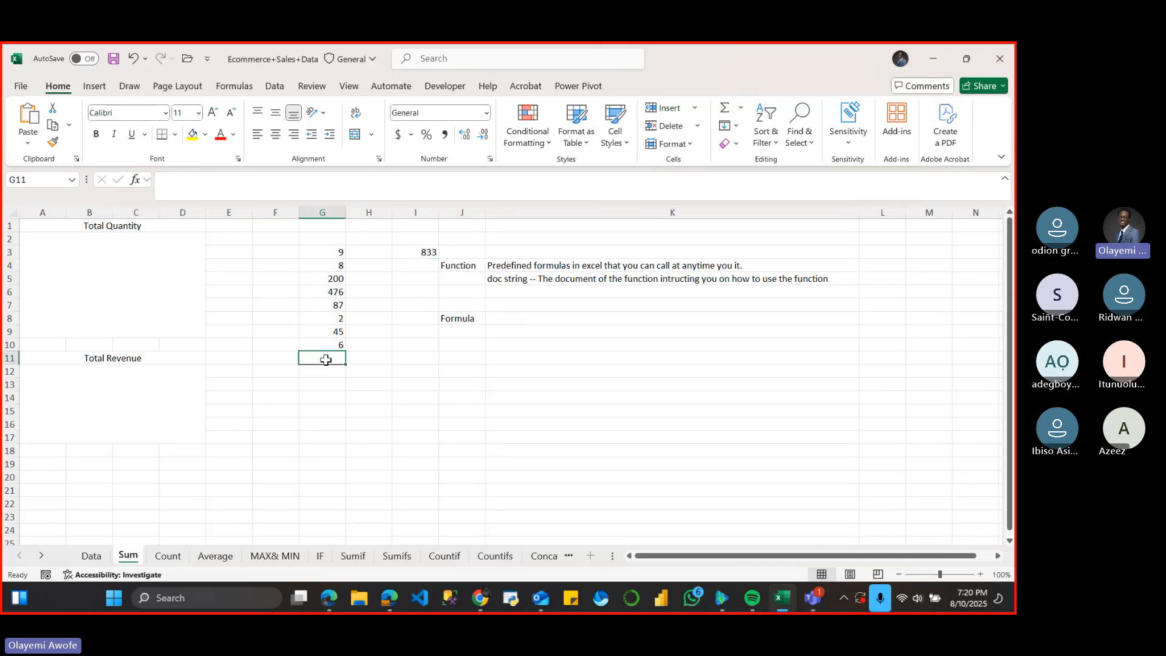
- Add 90 in G11 and 10 in G12 below the sample numbers, and check the whole-column SUM in I3
text(90)
key(Return)
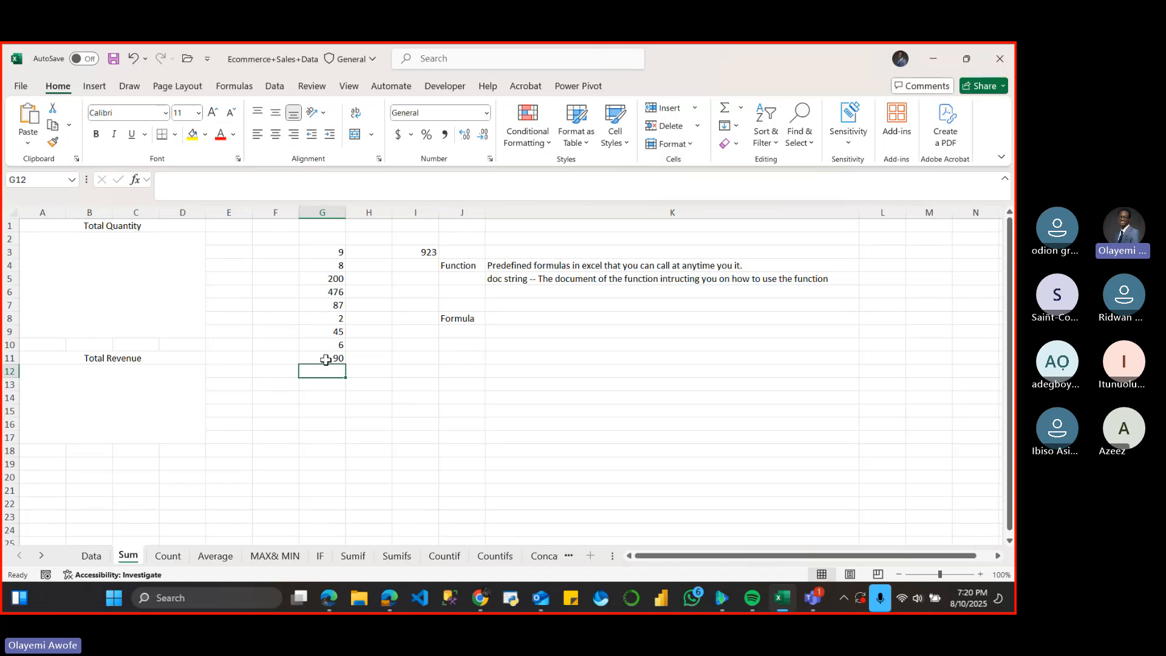
text(1)
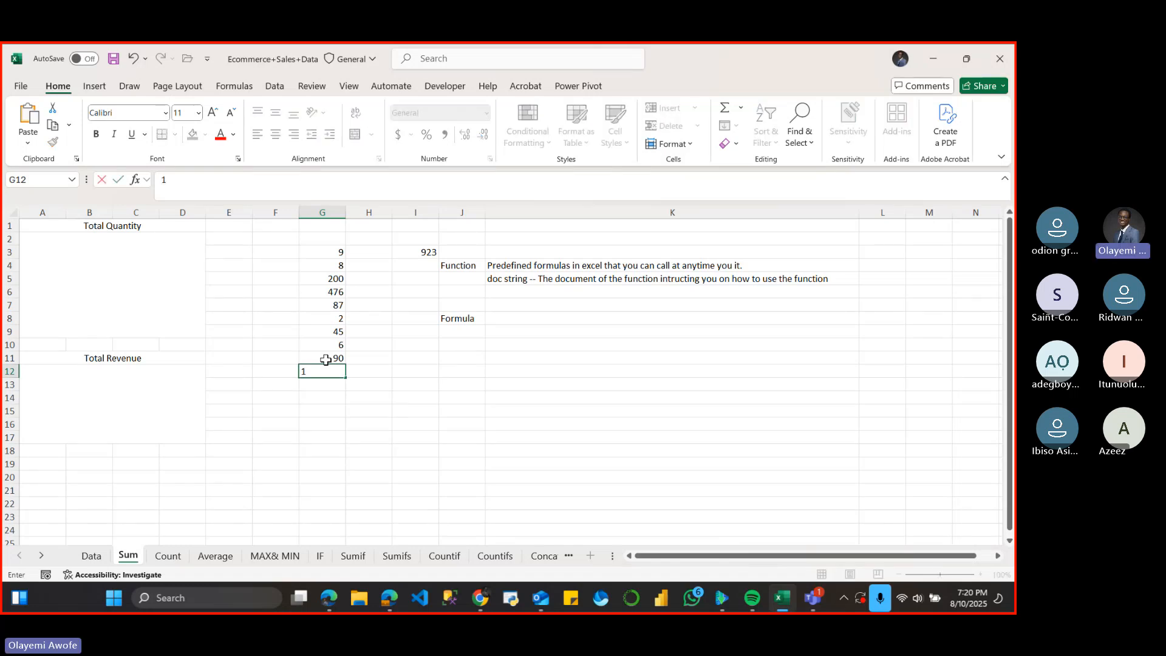
text(0)
key(Return)
click(417, 251)
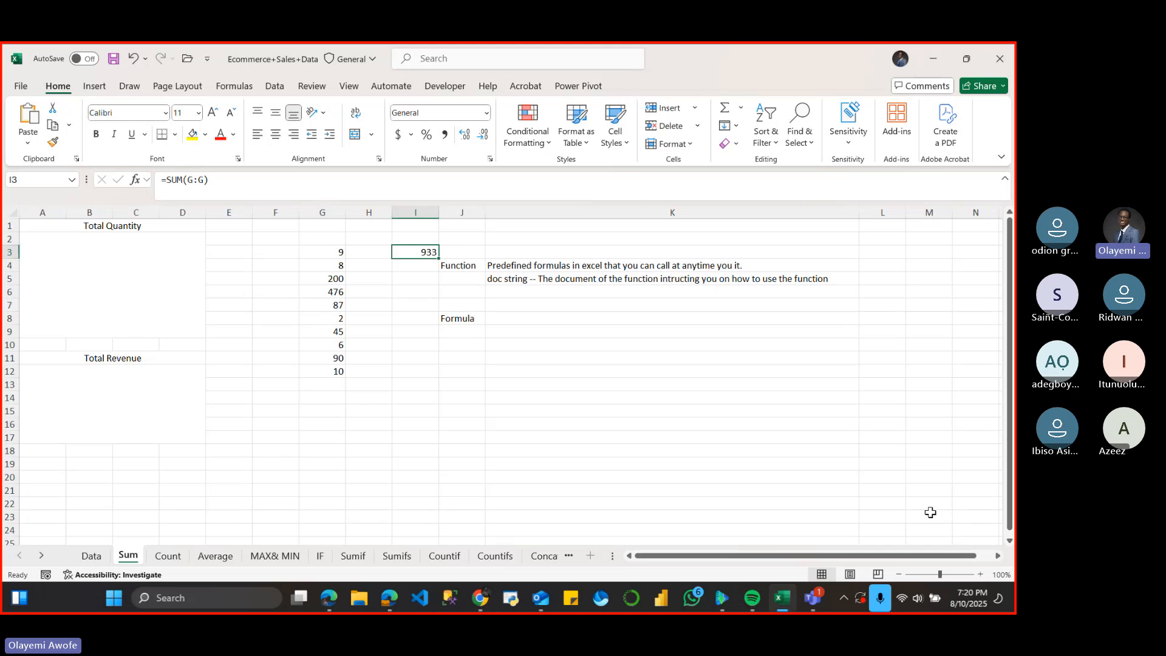
- Enlarge the sheet to 130% and add 100 in G13, checking the SUM formula in I3 again
click(980, 575)
click(981, 575)
click(981, 574)
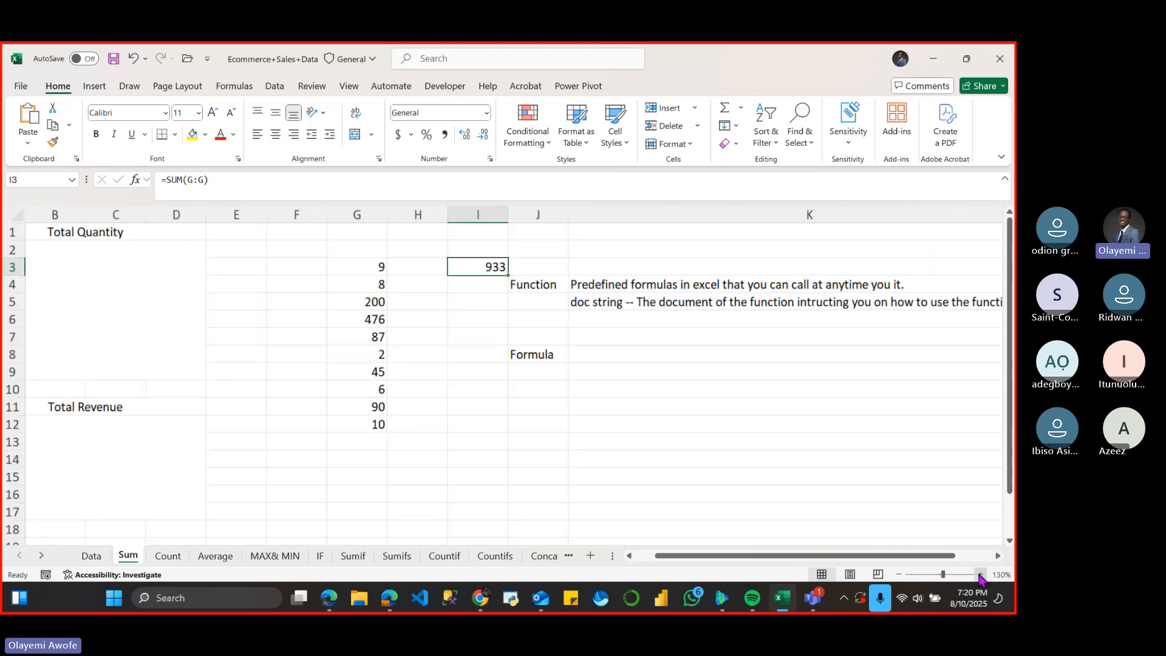
click(381, 439)
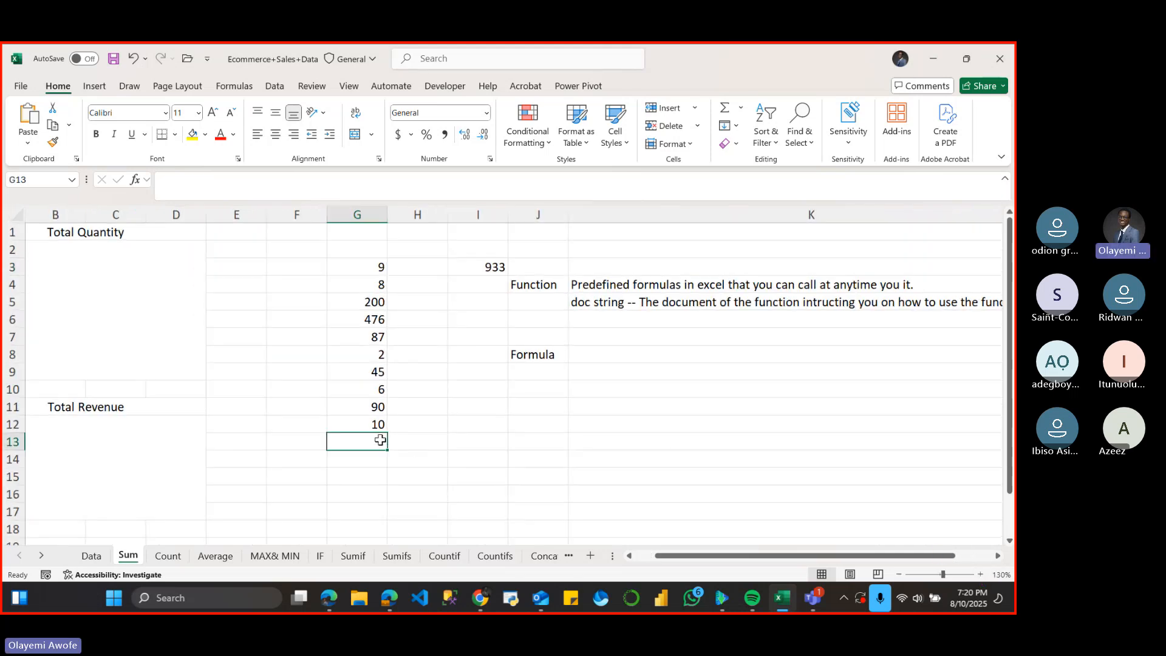
text(100)
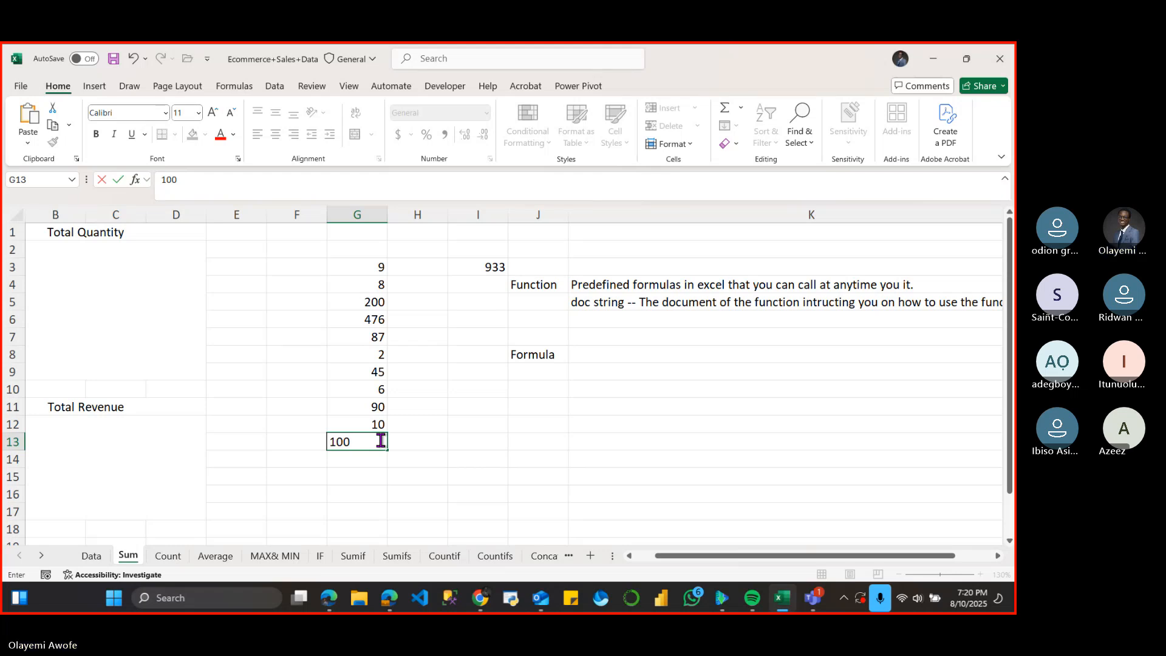
key(Return)
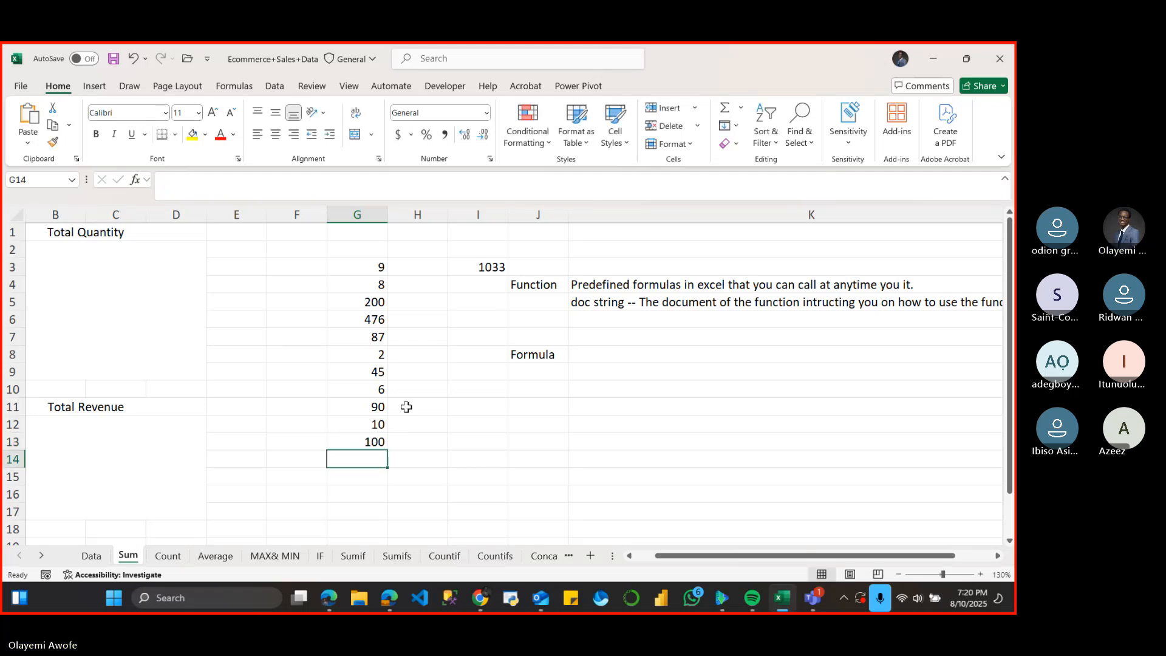
click(492, 267)
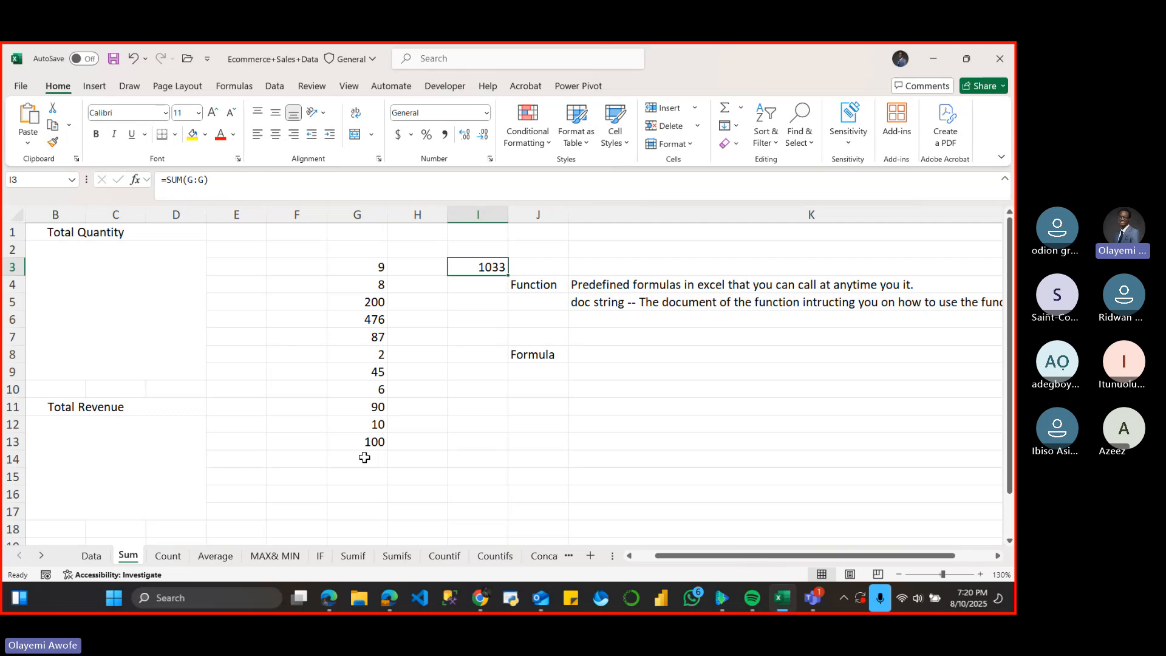
- Enter 100 in both G14 and G15, and review the whole-column SUM in I3 beside the notes
click(365, 458)
text(100)
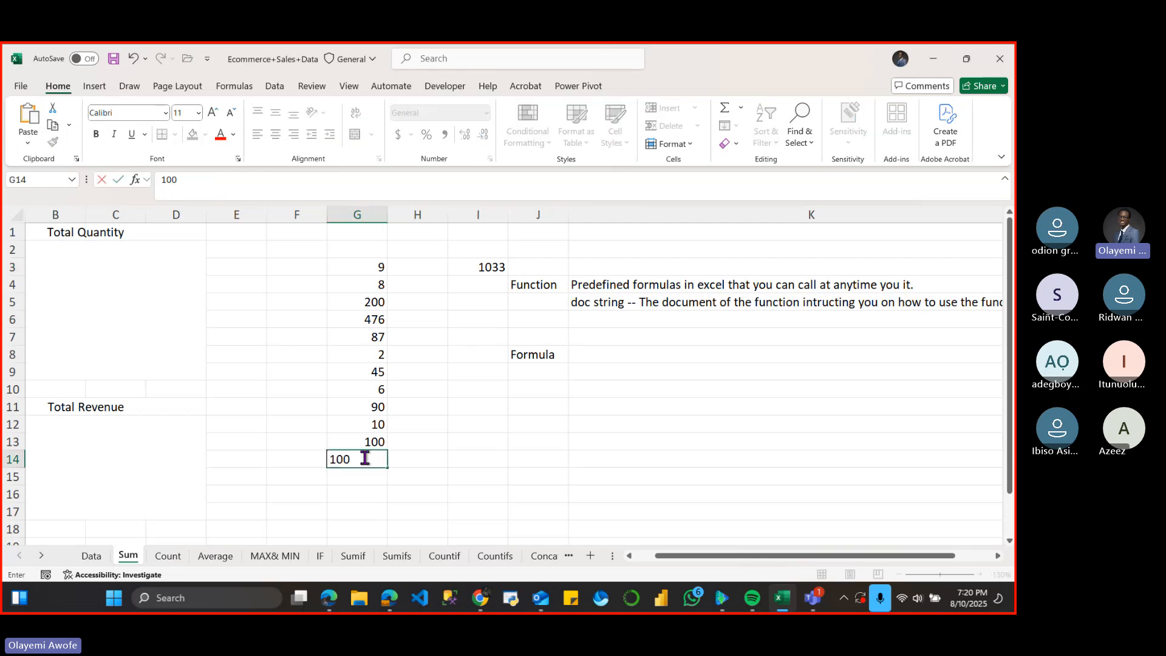
key(Return)
text(100)
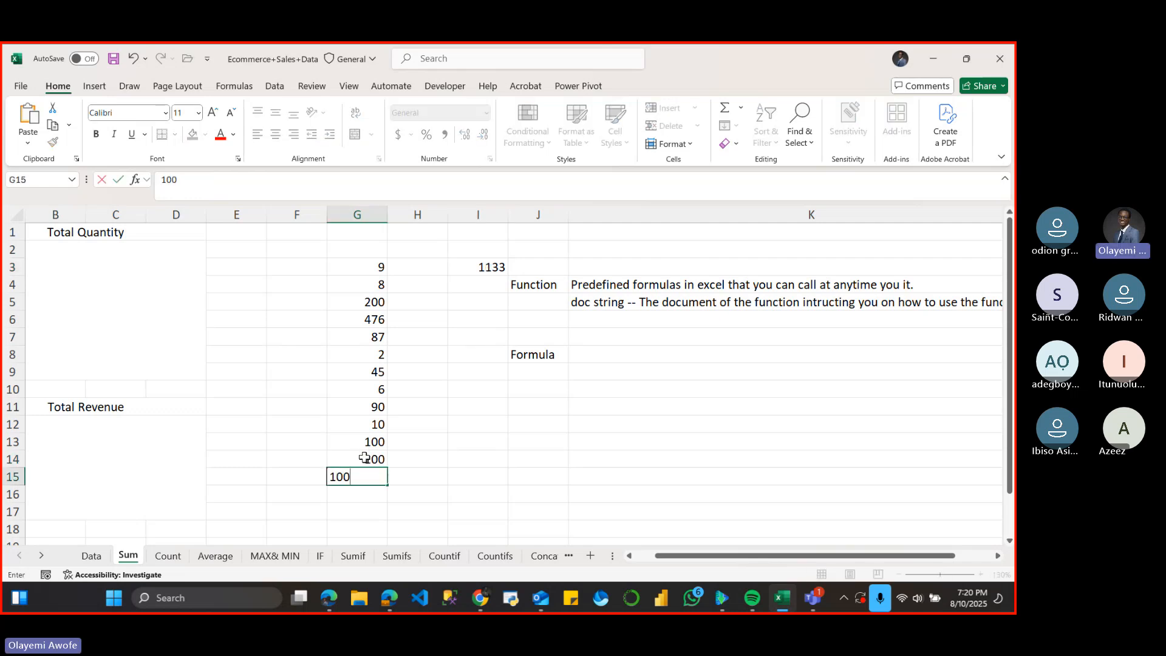
key(Return)
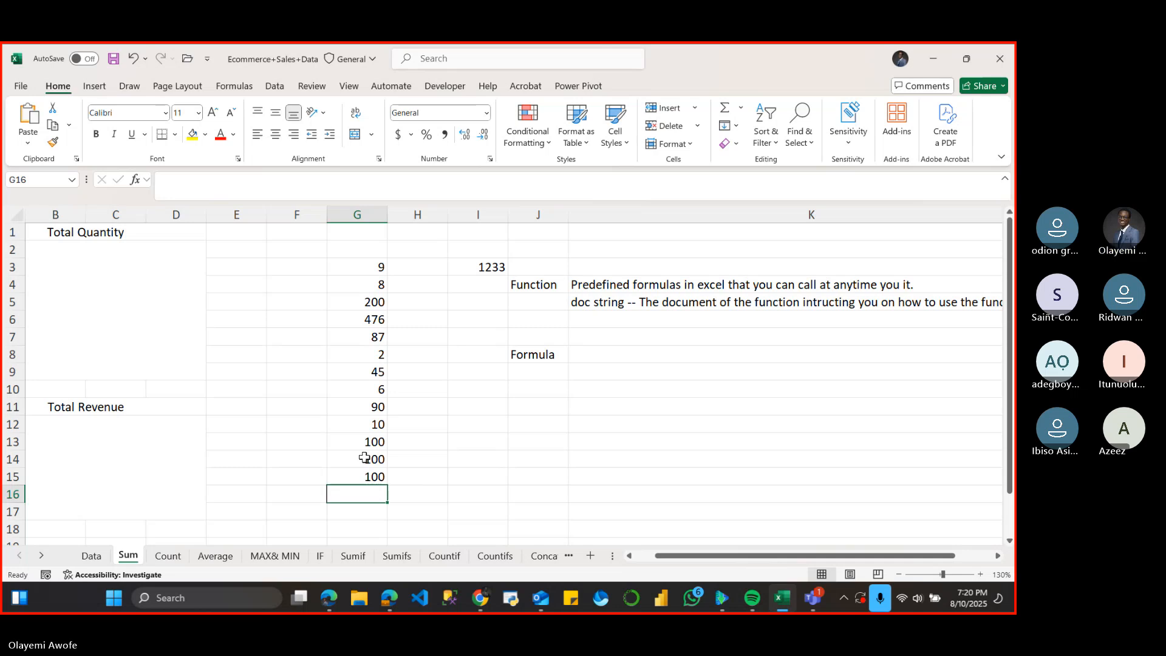
click(485, 266)
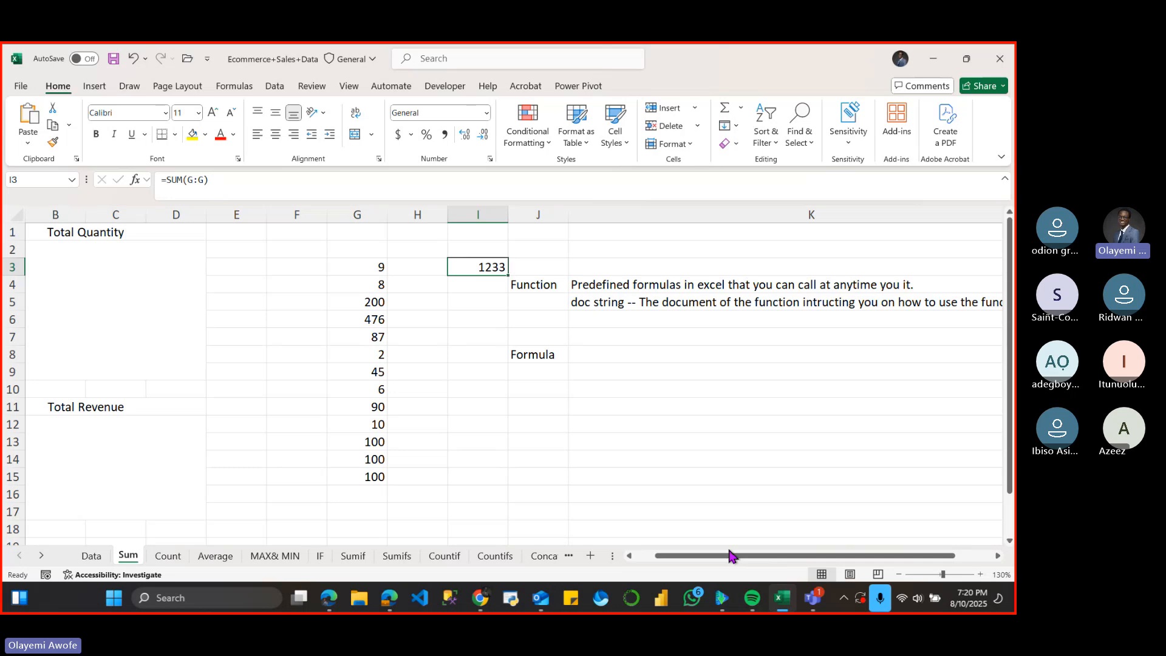
drag(737, 555, 765, 538)
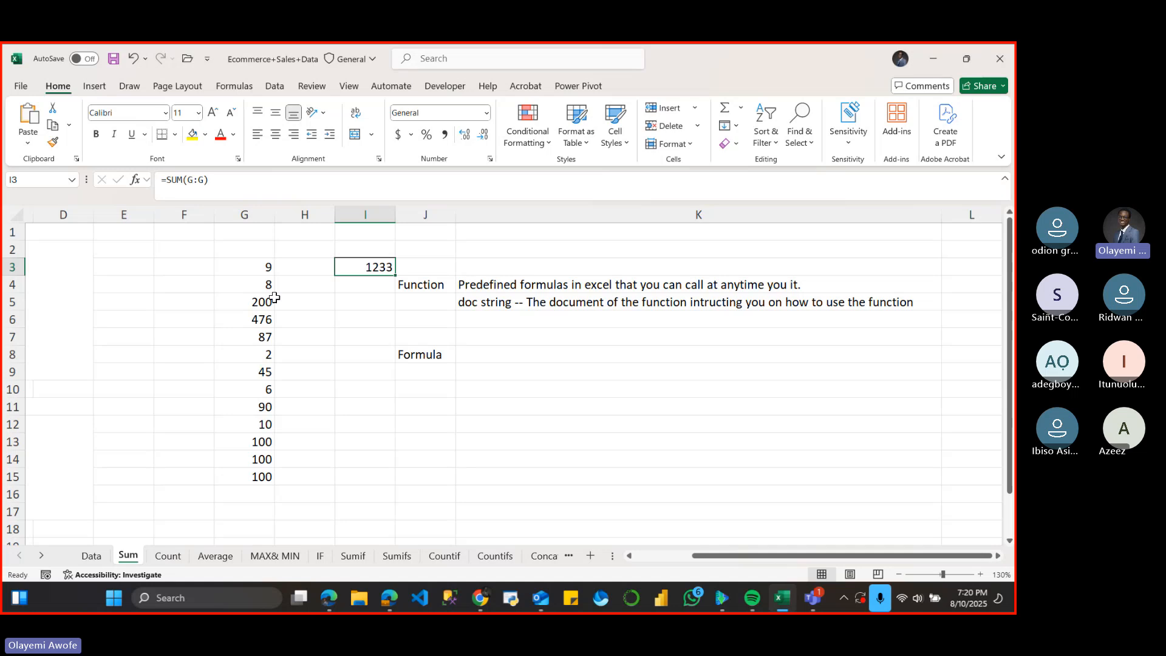
- Examine Excel's function resources: the Insert Function list, the defined names usable in formulas and the additional function categories
click(443, 354)
click(479, 358)
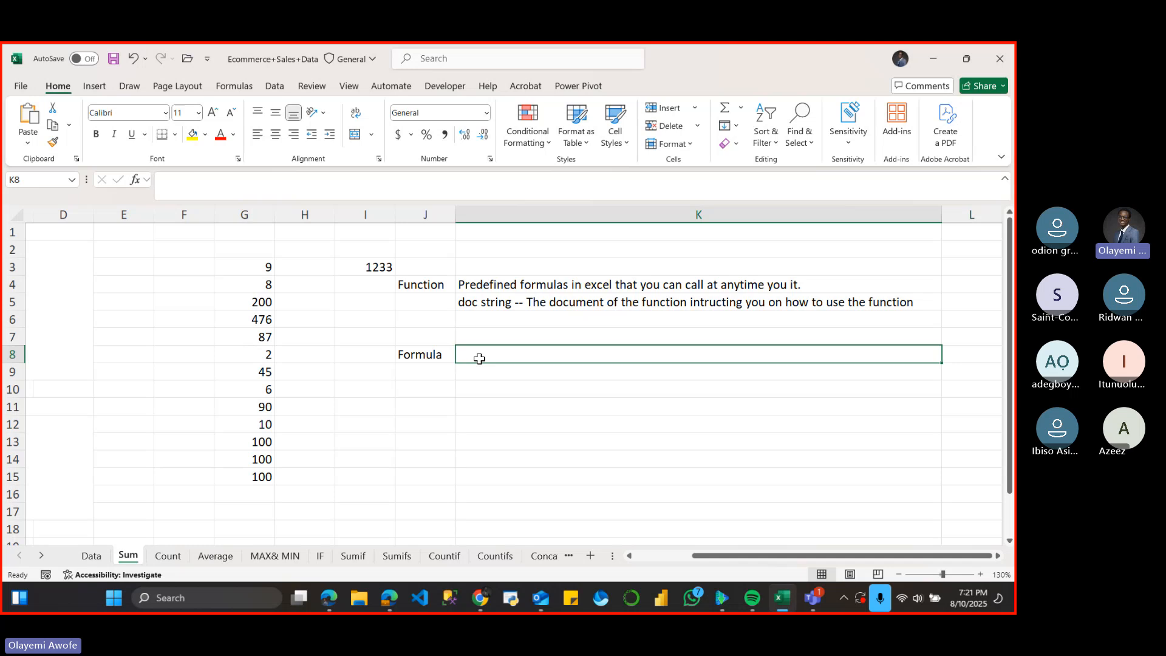
click(494, 318)
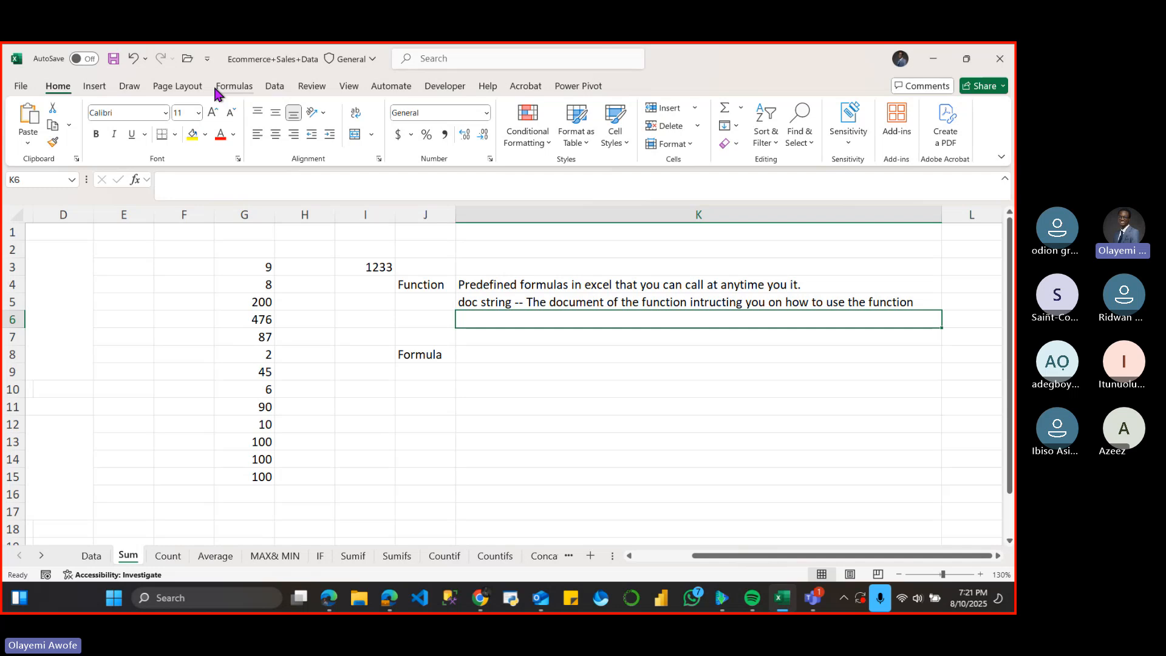
click(234, 87)
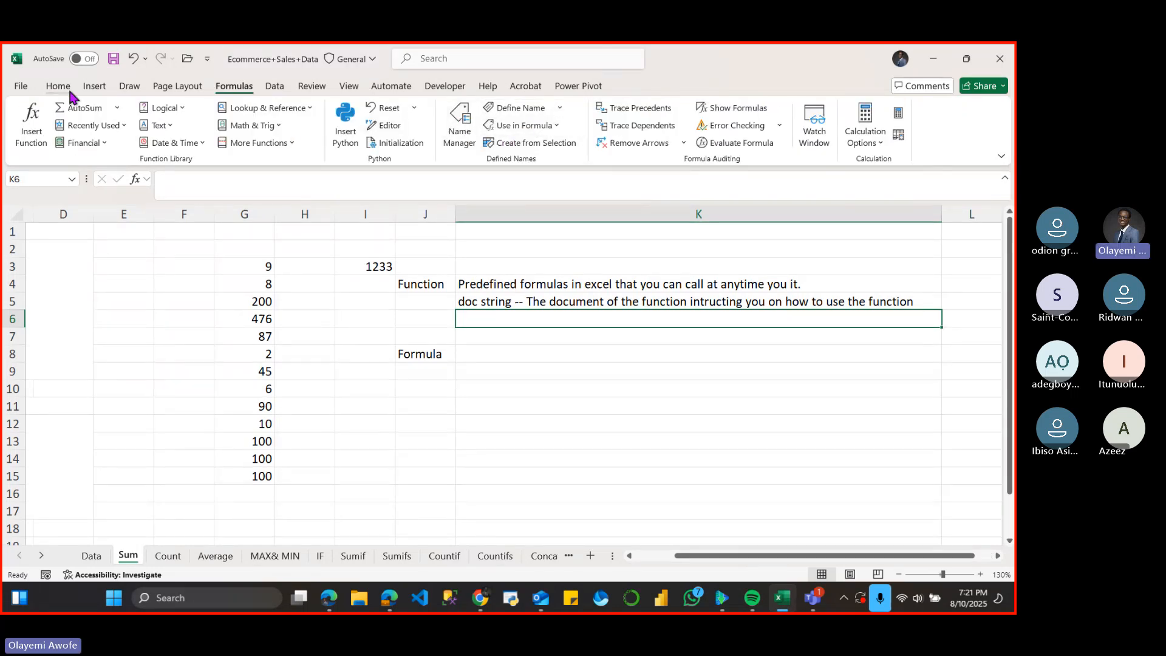
click(32, 126)
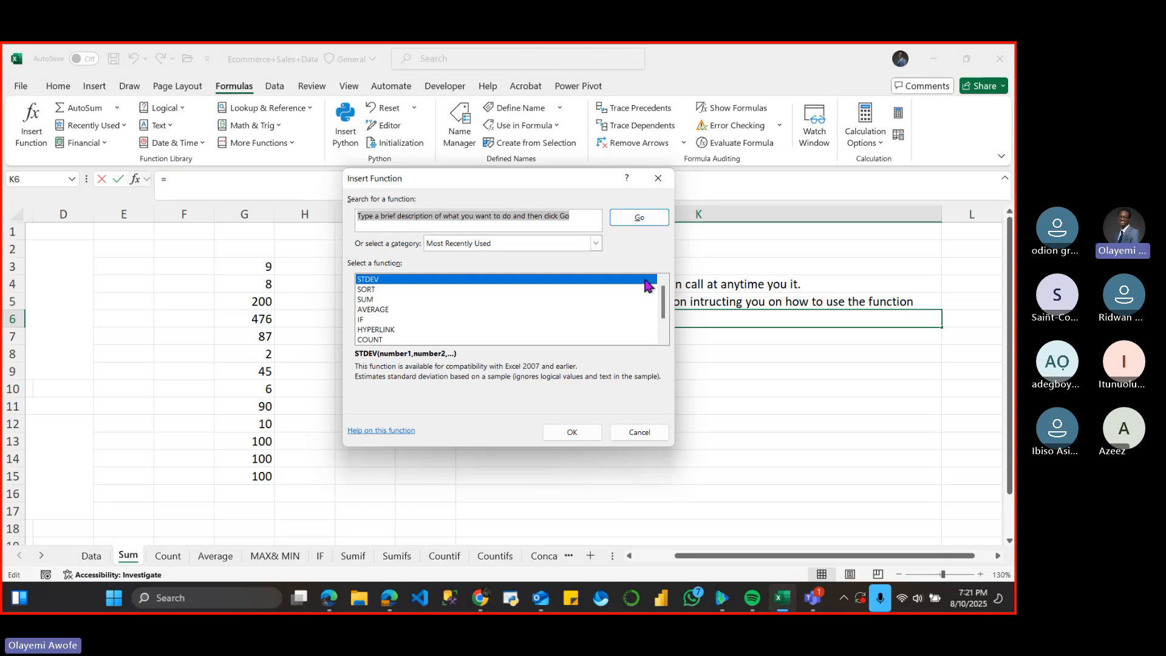
click(638, 430)
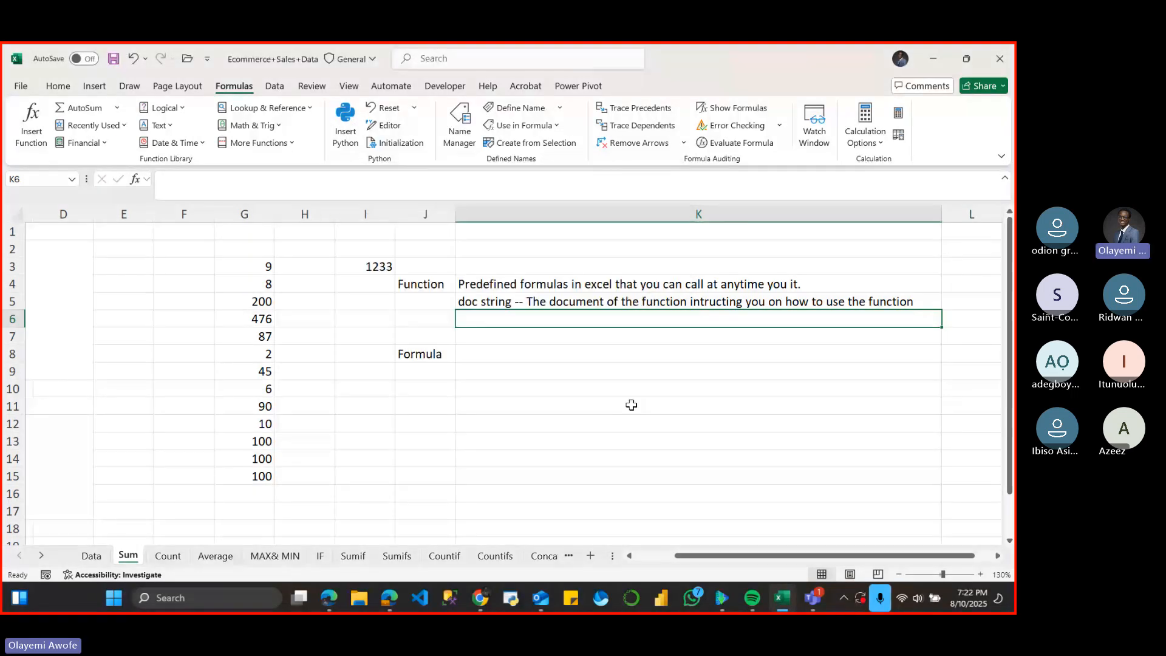
click(557, 126)
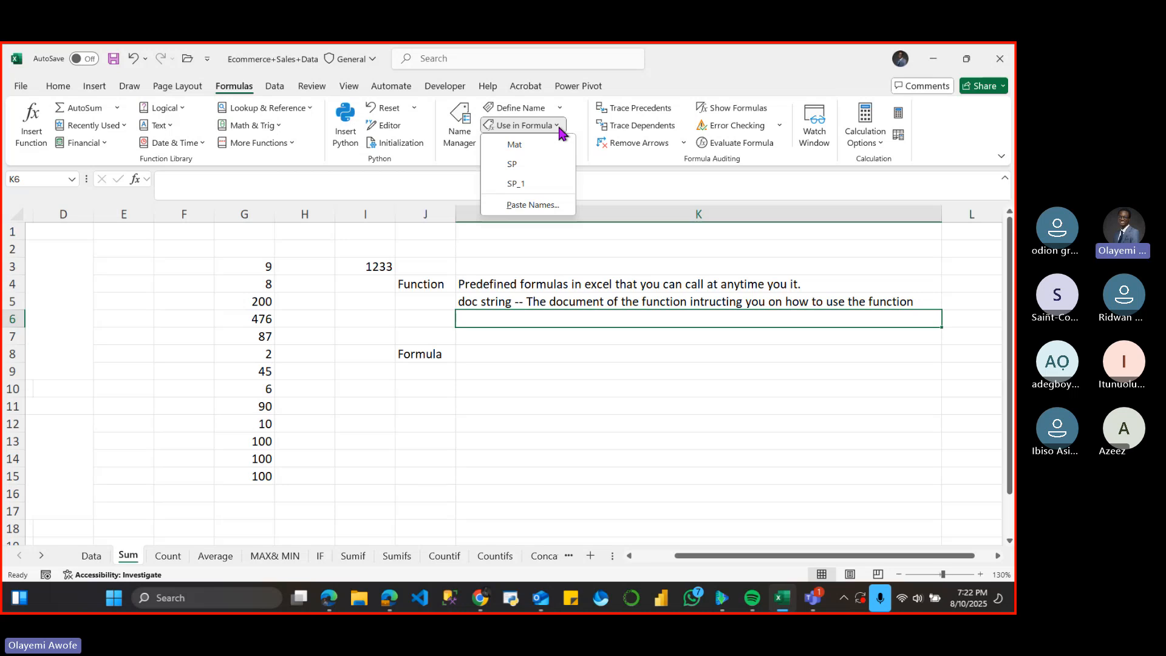
click(557, 125)
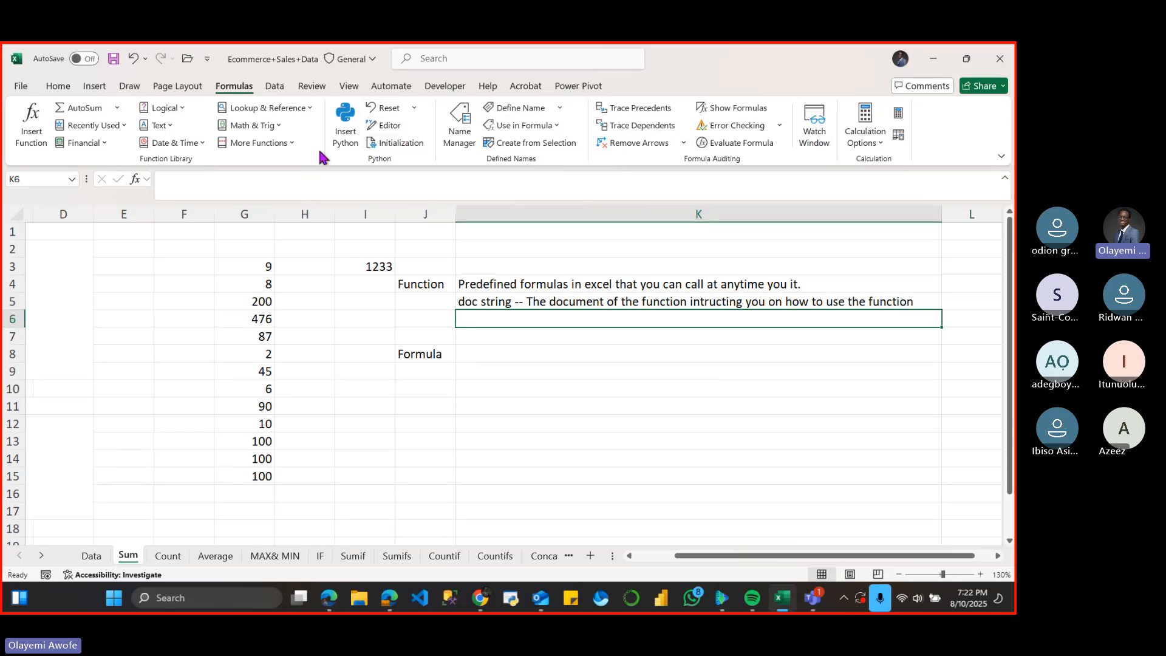
click(292, 143)
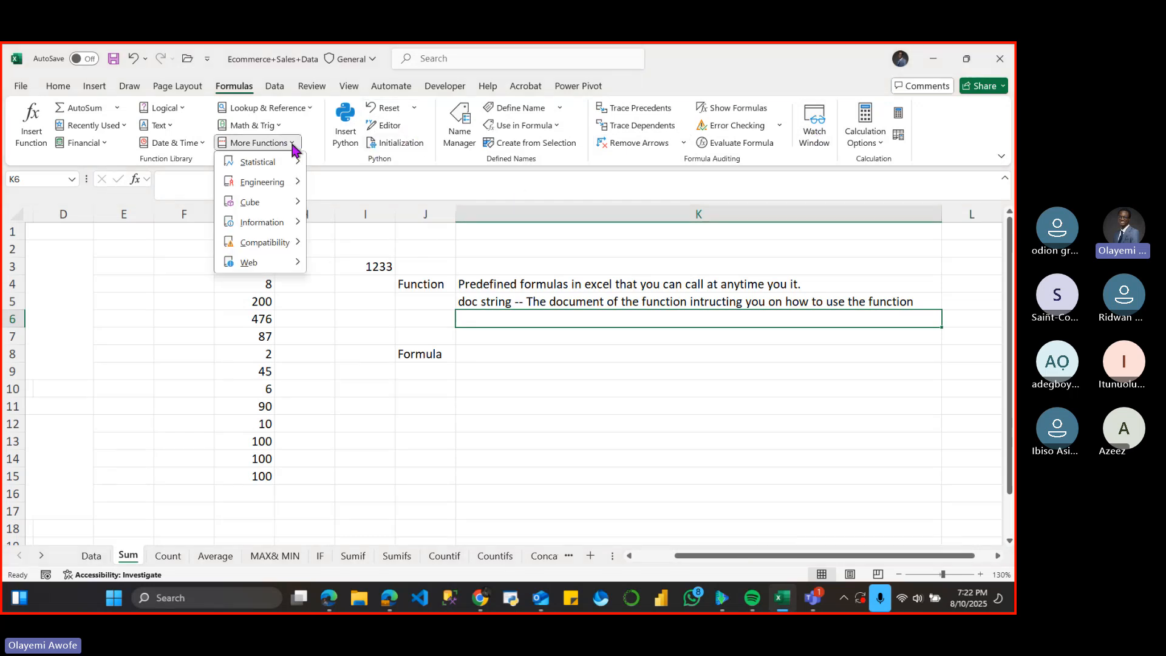
click(292, 143)
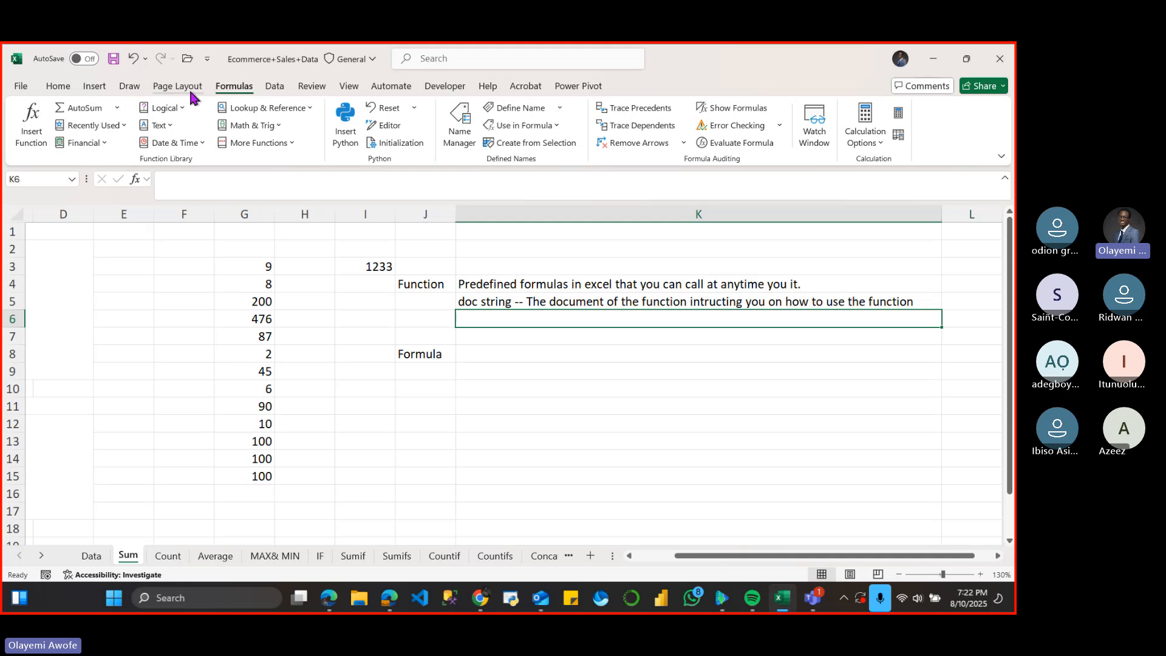
click(274, 88)
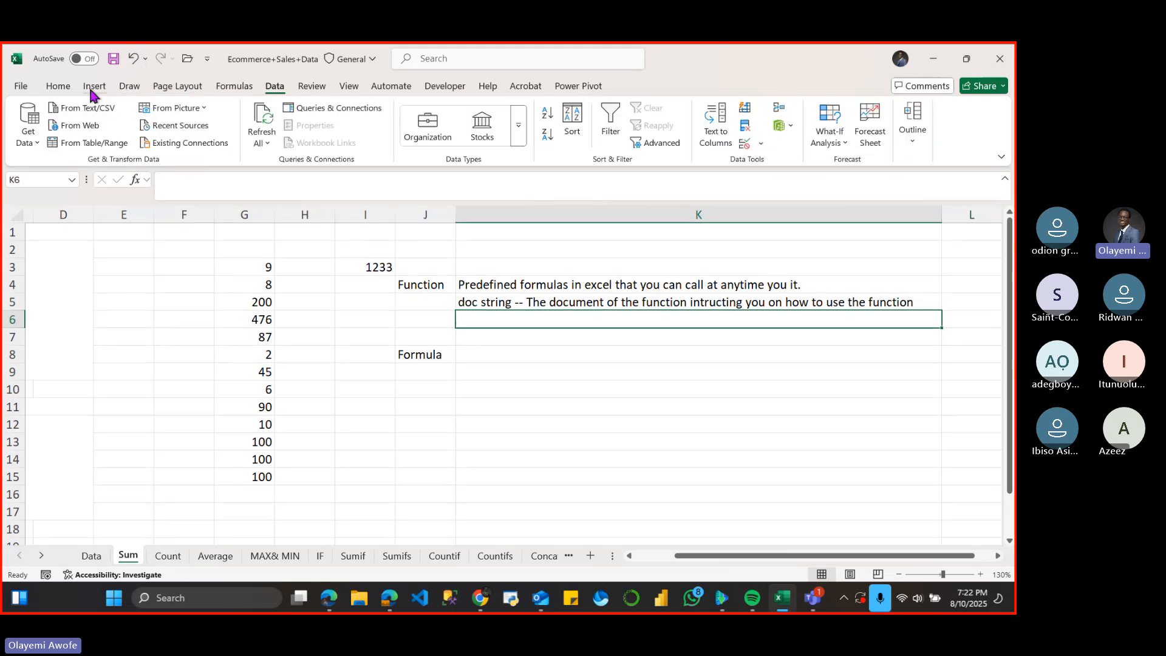
click(58, 88)
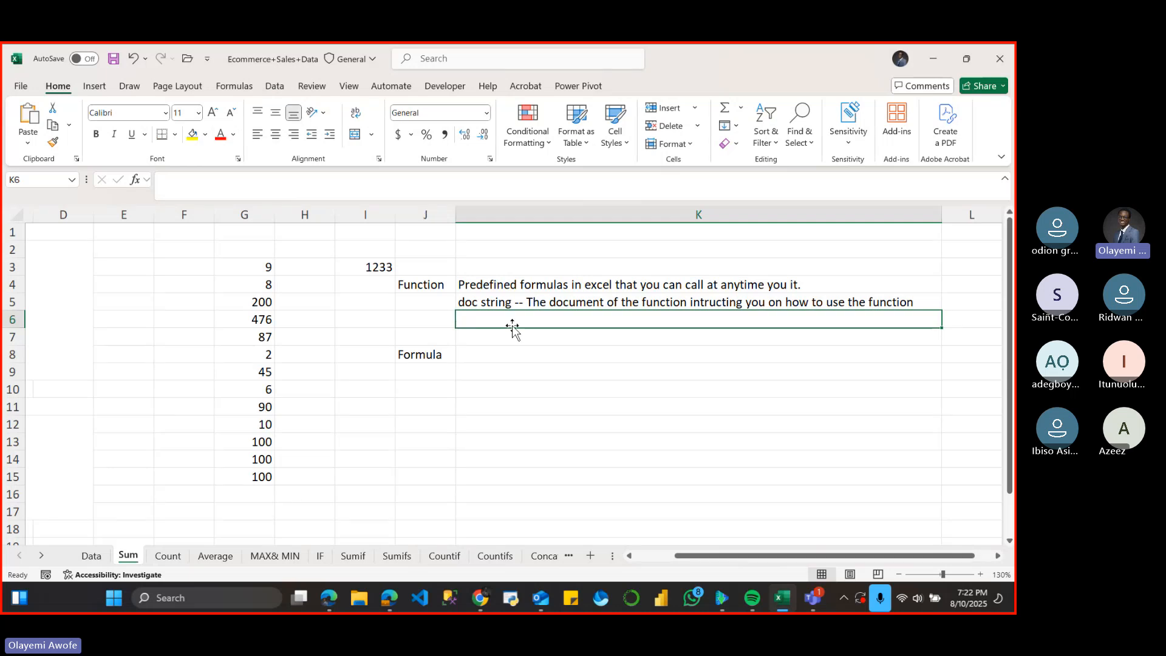
- Write the definition "formula set of intruction define for excel to follow" in K8 beside the Formula label, and select J10
click(471, 359)
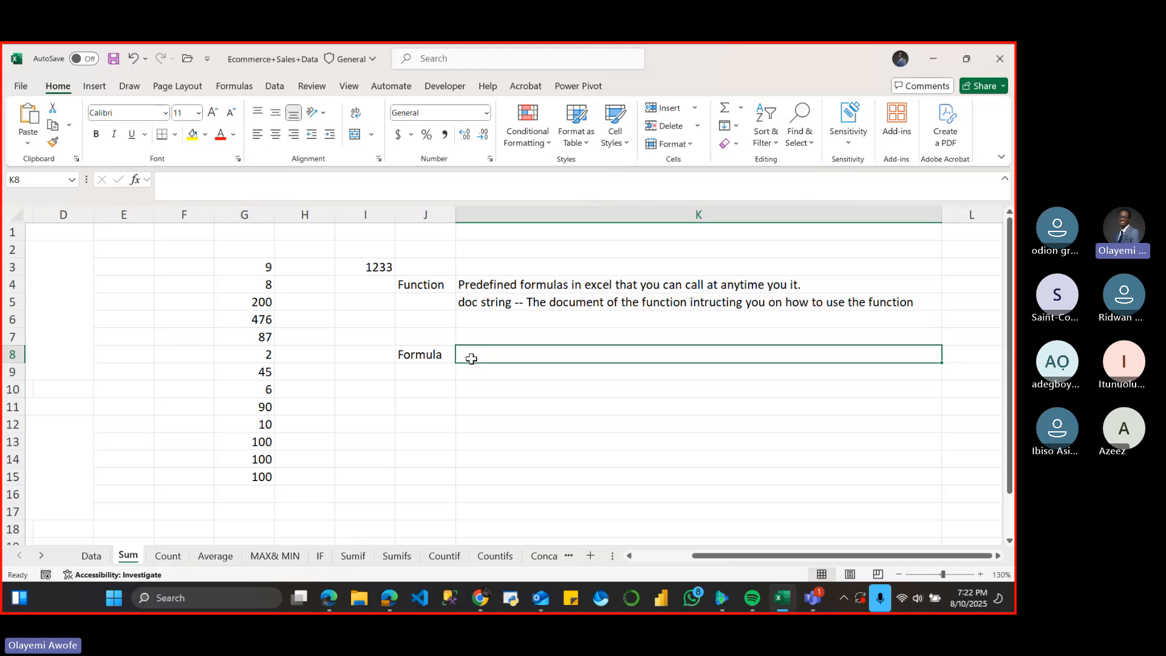
text(fORMU)
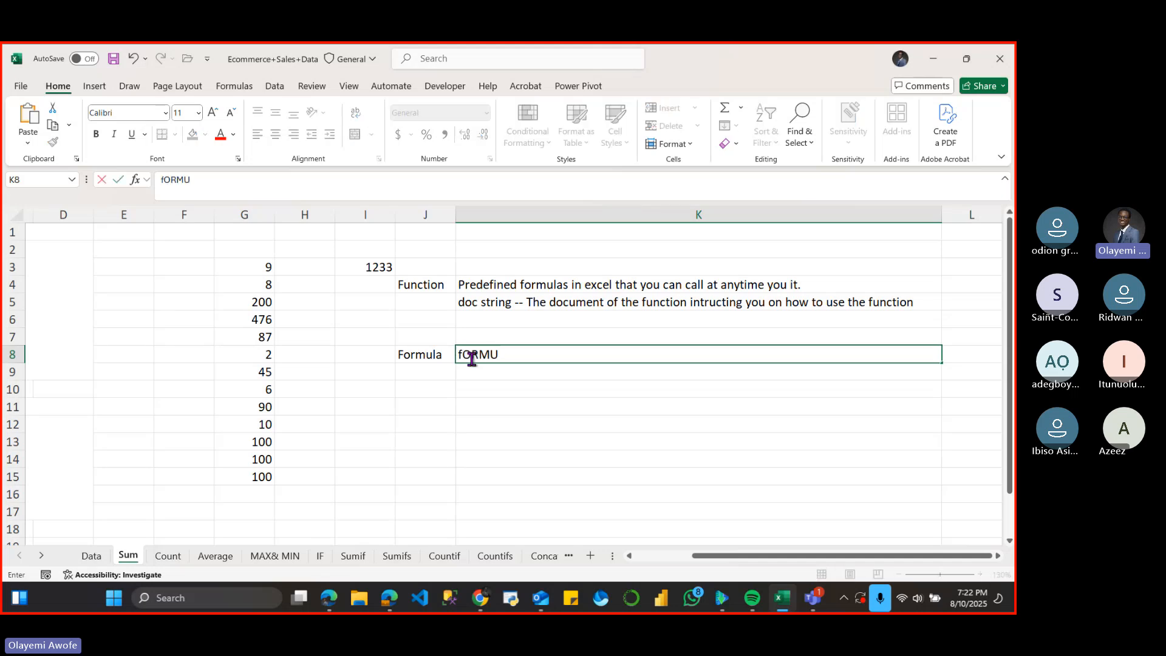
key(BackSpace)
key(BackSpace)
key(BackSpace)
key(BackSpace)
text(ormula)
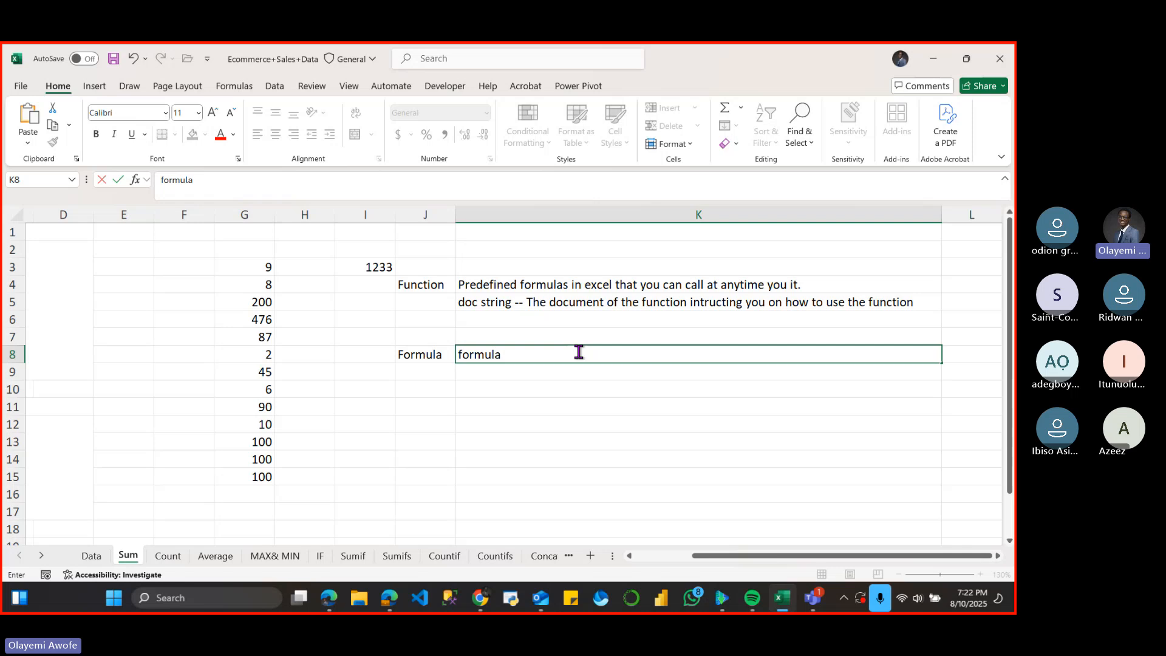
text(set of intructi)
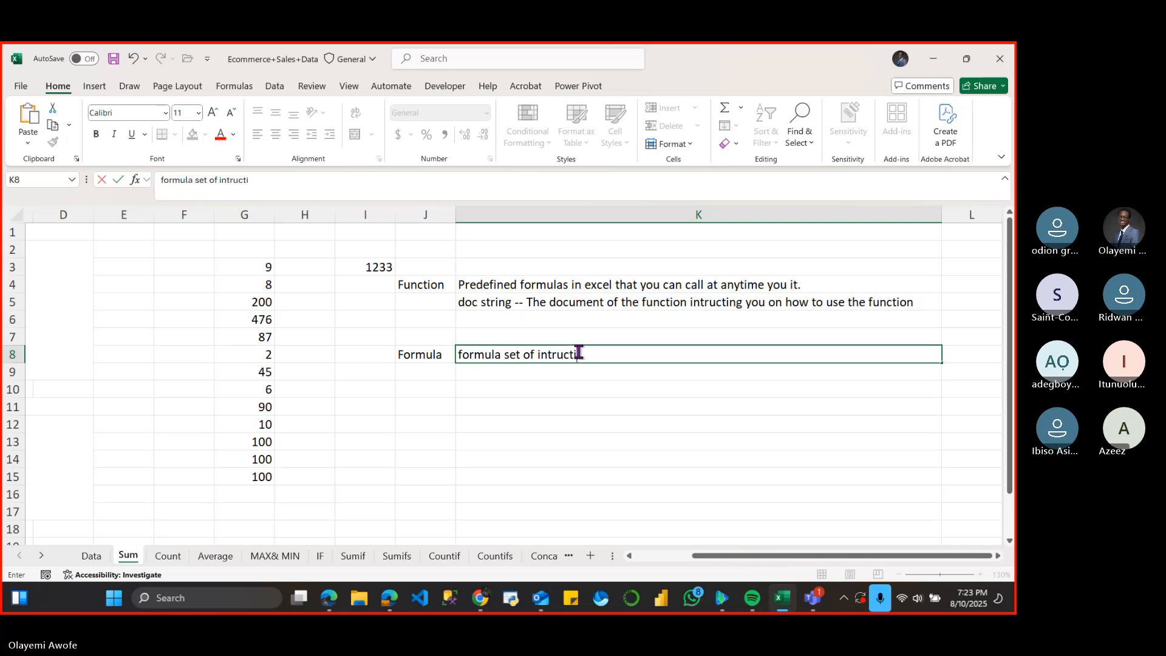
text(on de)
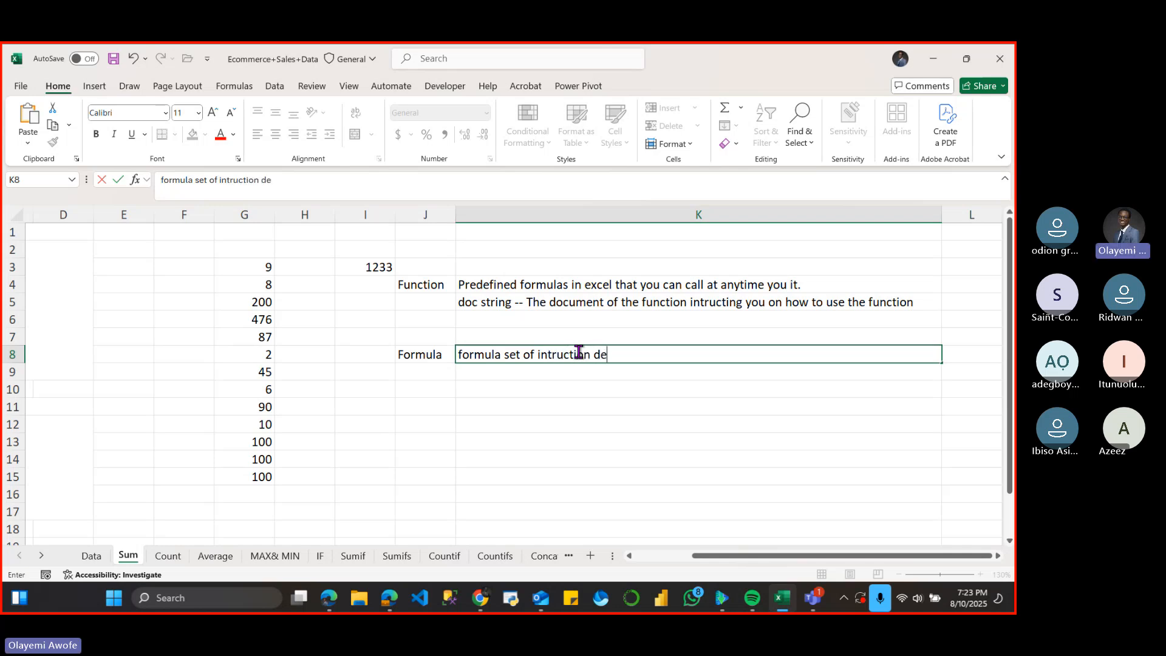
text(fine)
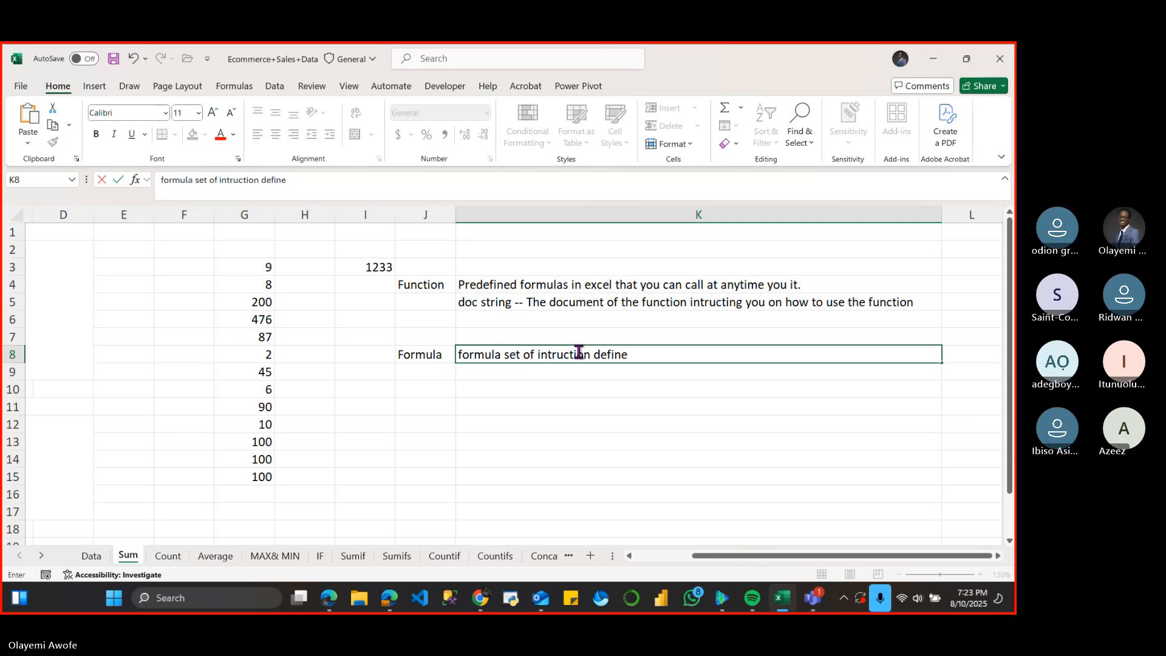
text( for)
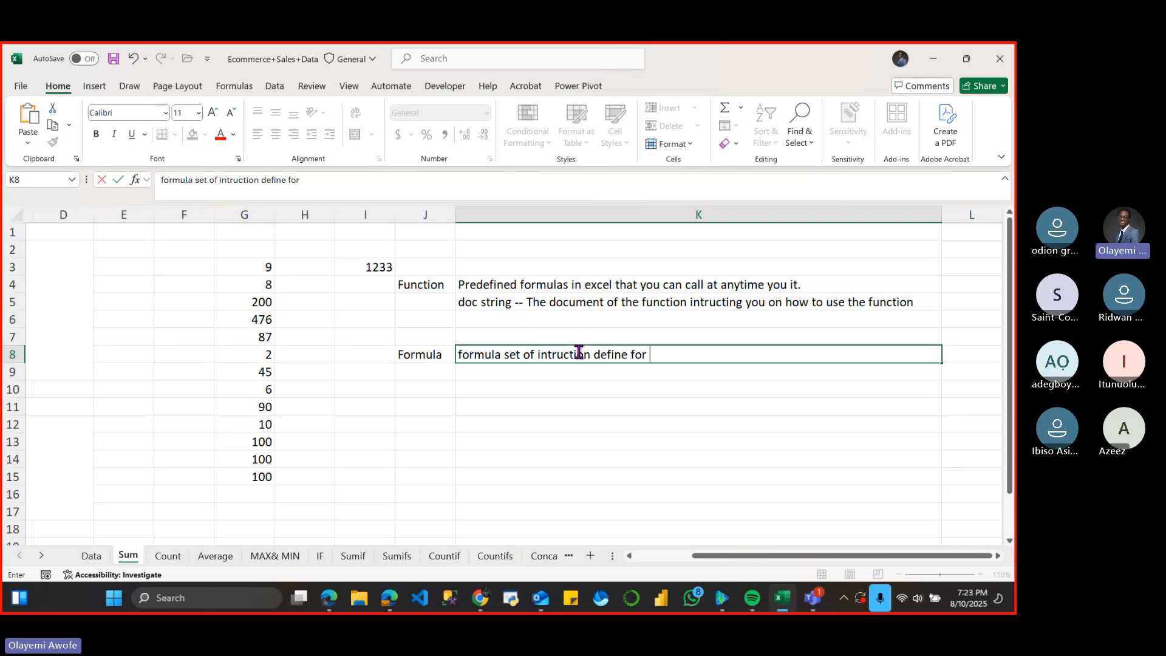
text( excel)
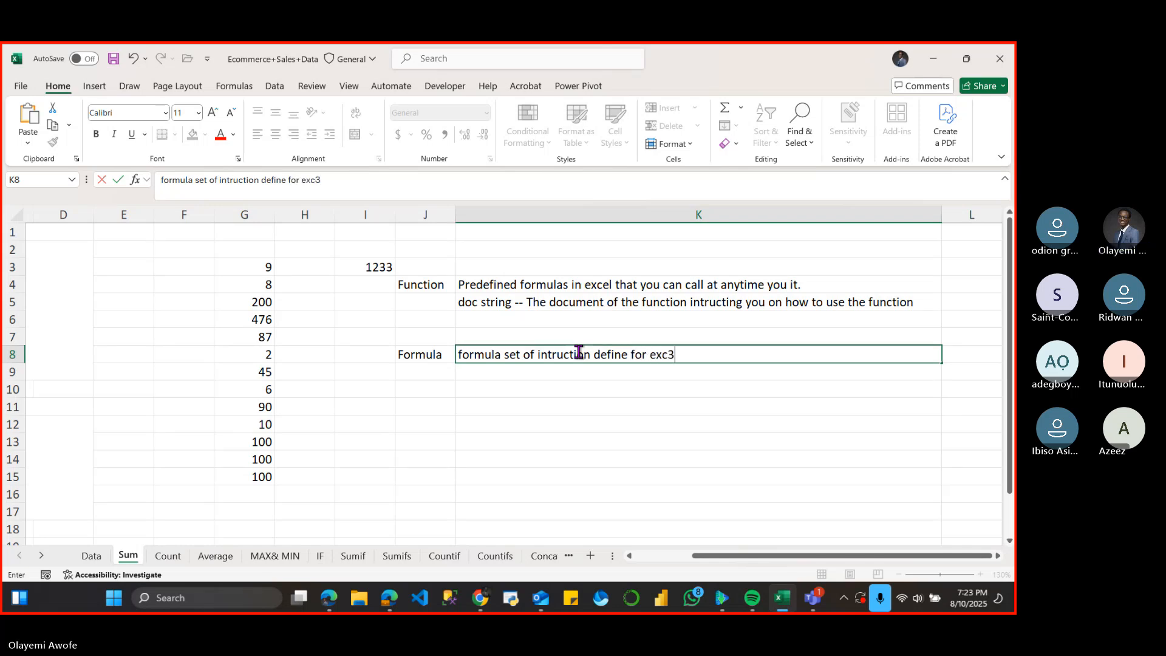
text( to follow)
key(Return)
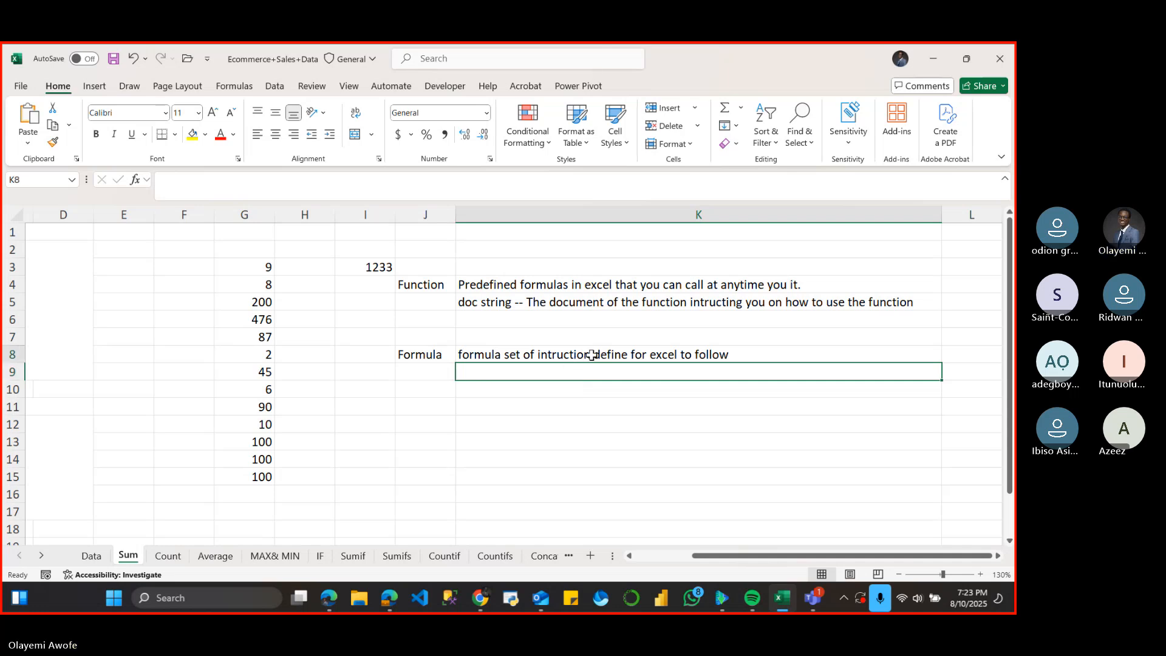
click(593, 354)
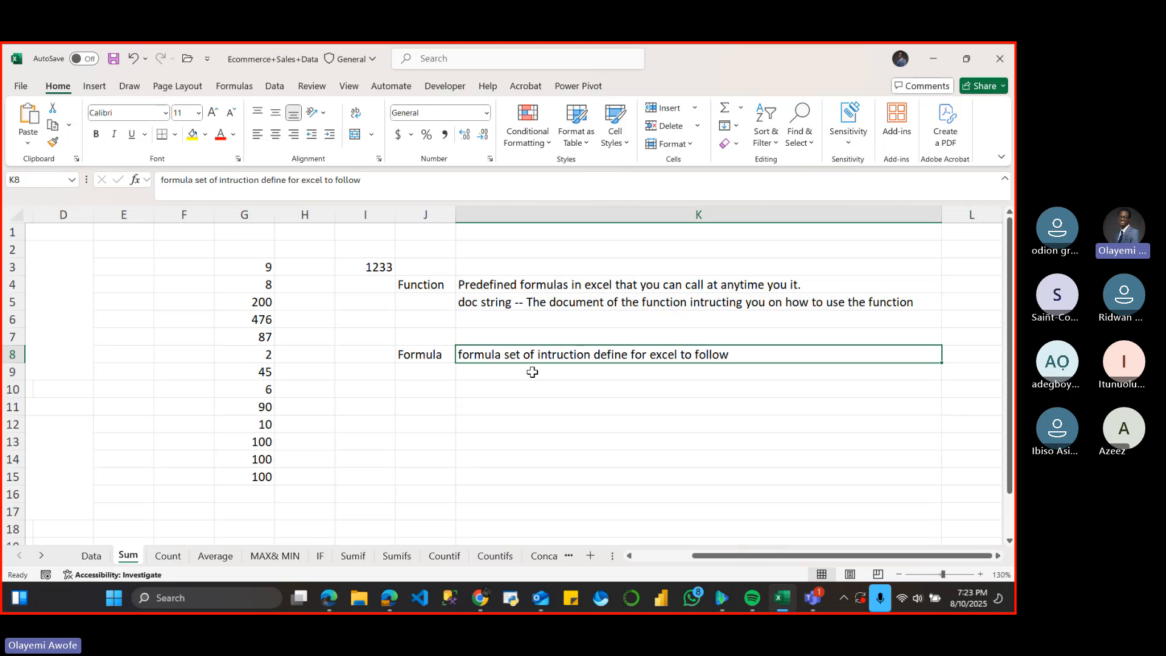
click(423, 394)
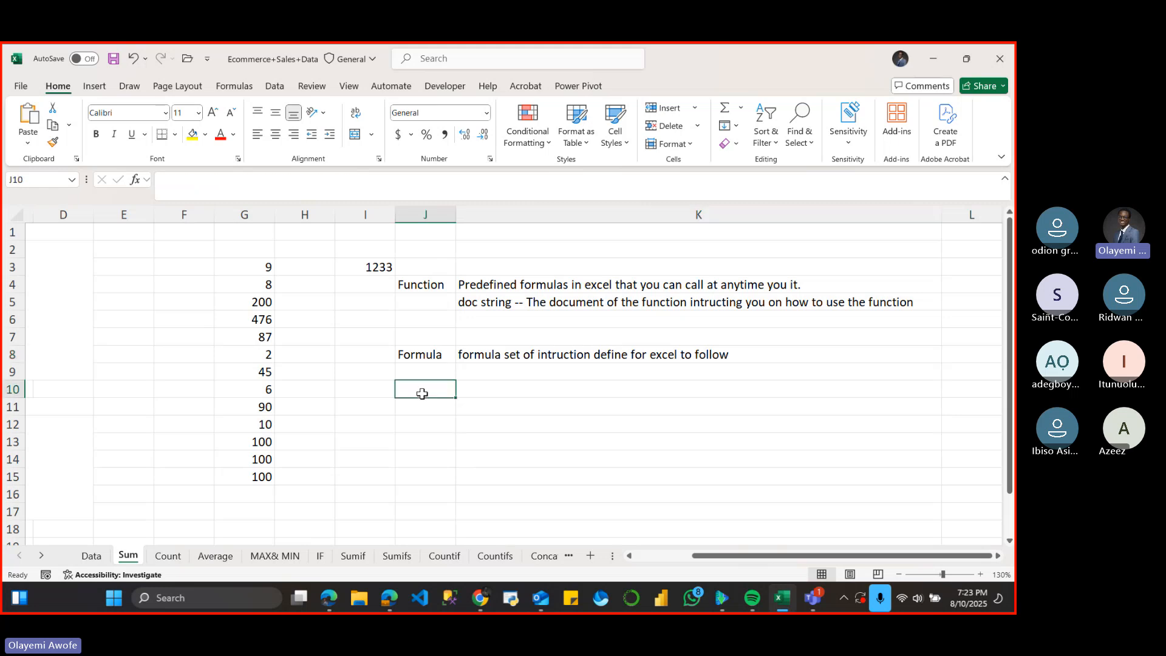
text(=)
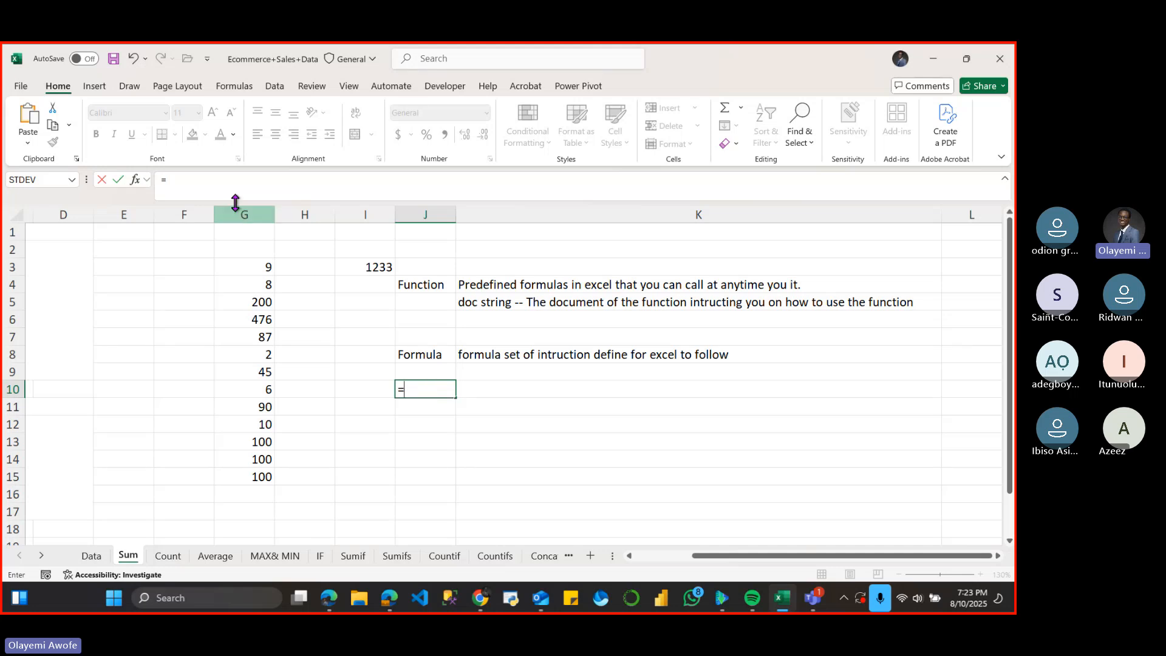
key(Escape)
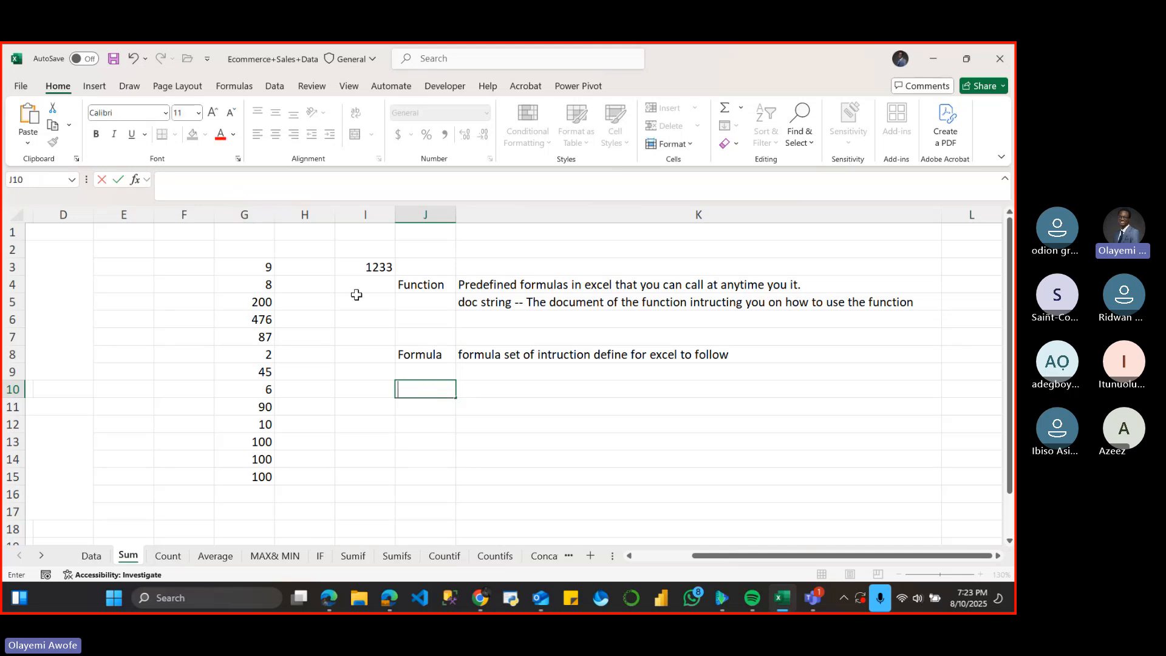
key(Left)
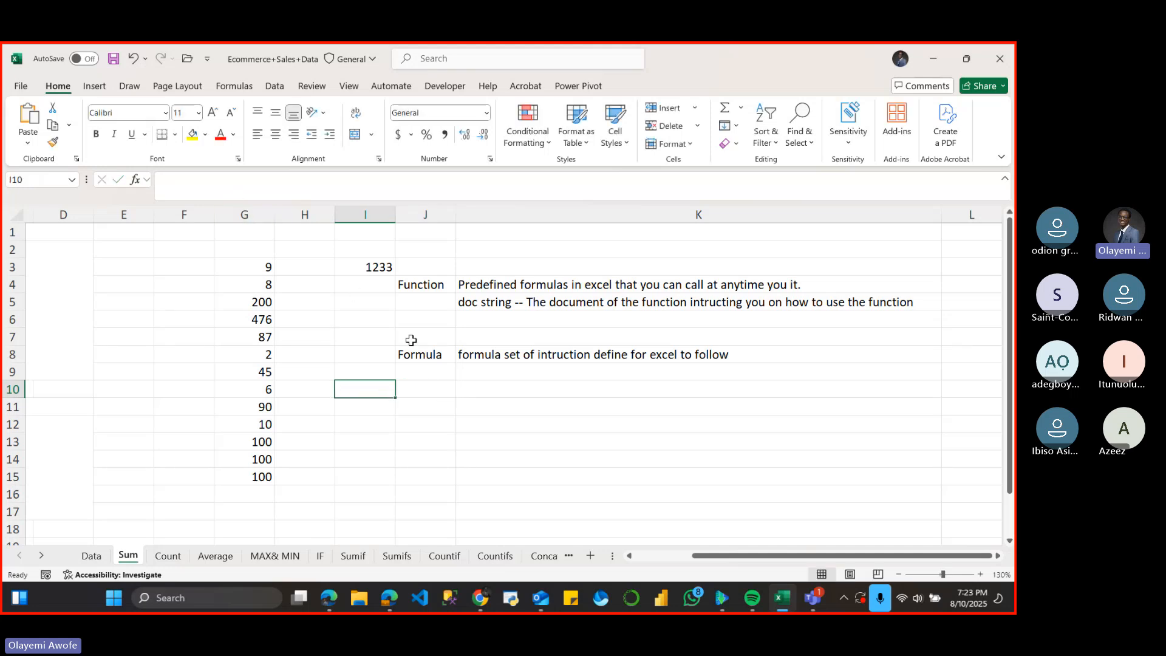
- Try the sample entries "e7ryh" and "yry =" in I10, erasing each one
click(408, 386)
click(352, 383)
text(e7ryh)
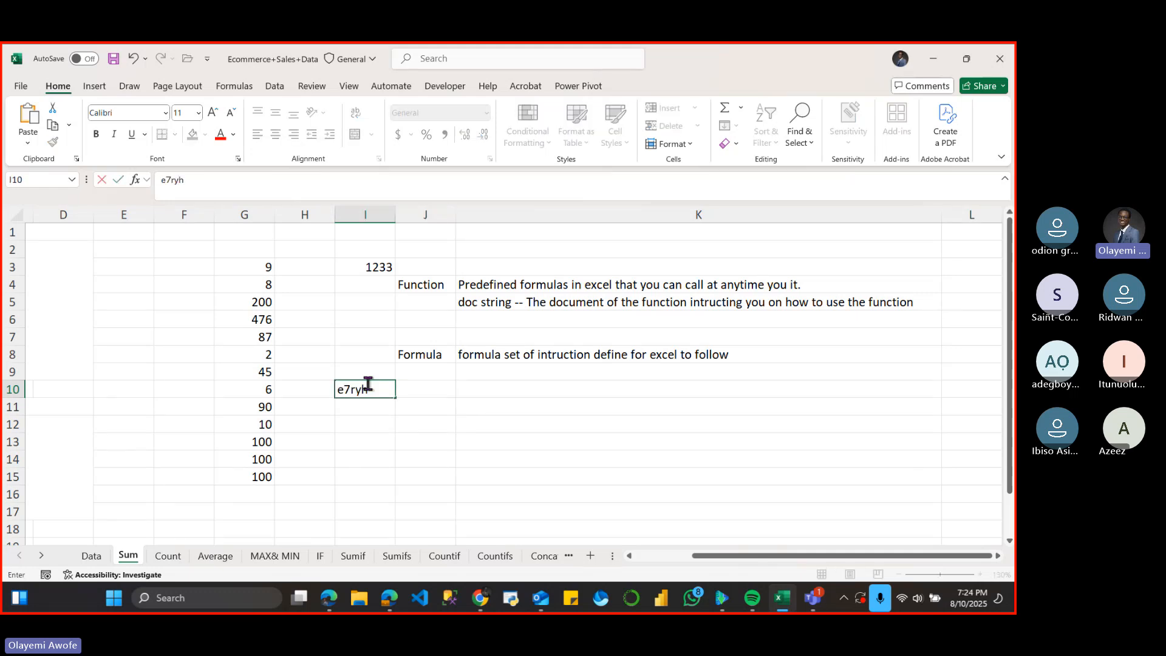
key(BackSpace)
key(BackSpace)
key(BackSpace)
key(BackSpace)
key(BackSpace)
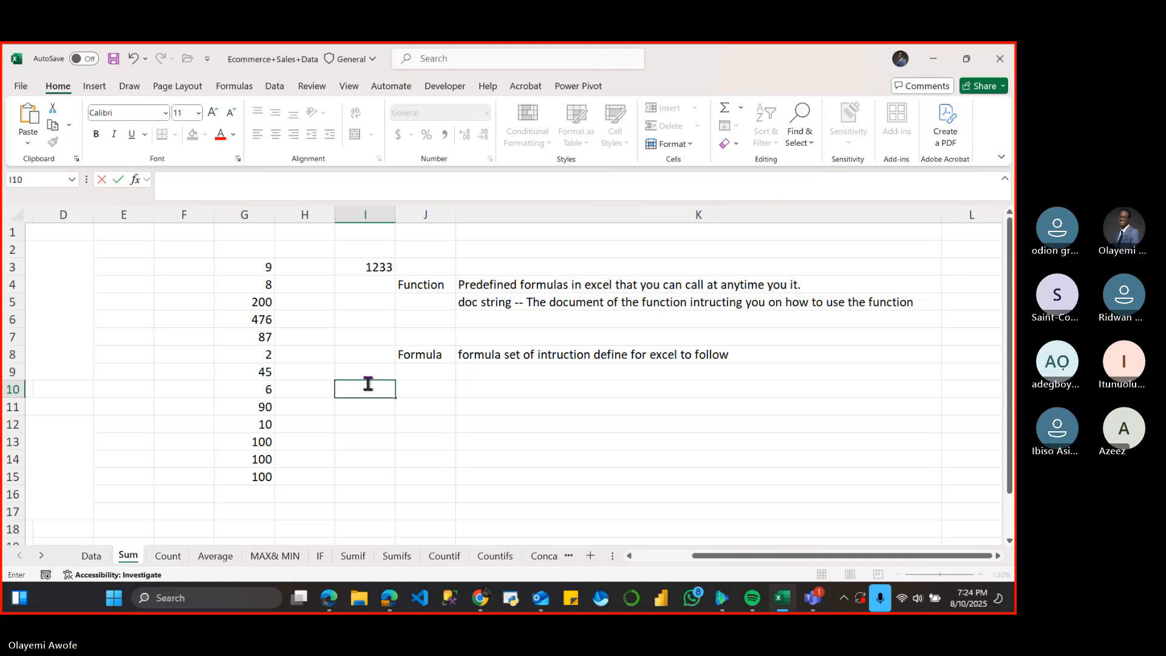
text(yry =)
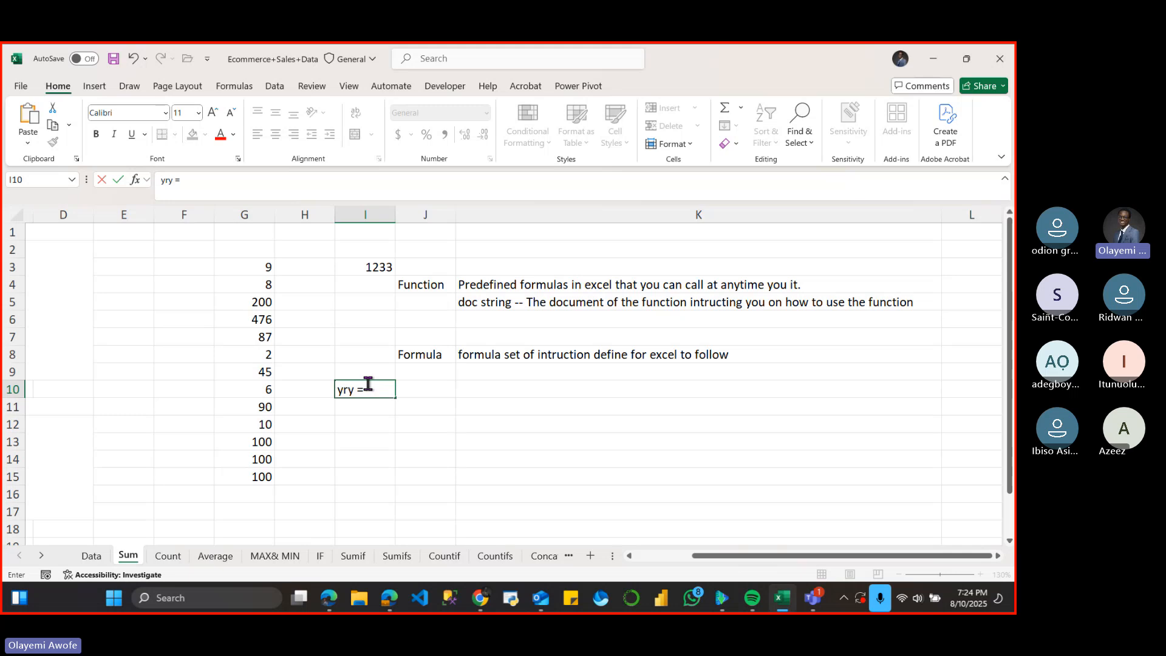
key(BackSpace)
key(BackSpace)
key(BackSpace)
key(BackSpace)
key(BackSpace)
text(=)
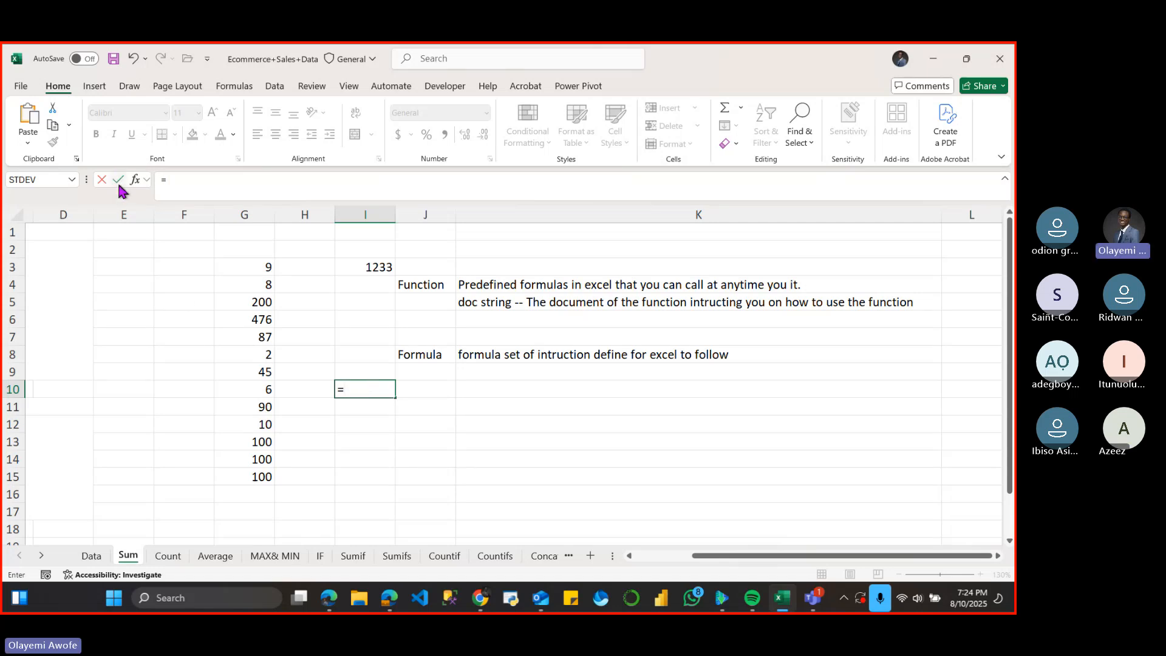
key(Escape)
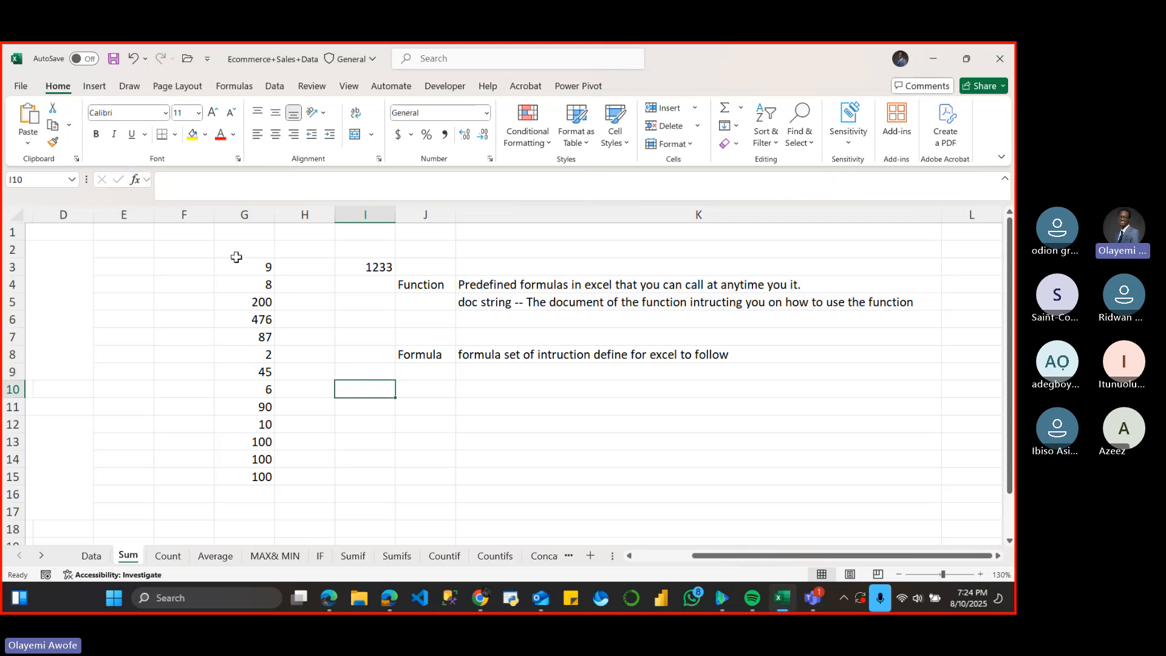
text(=)
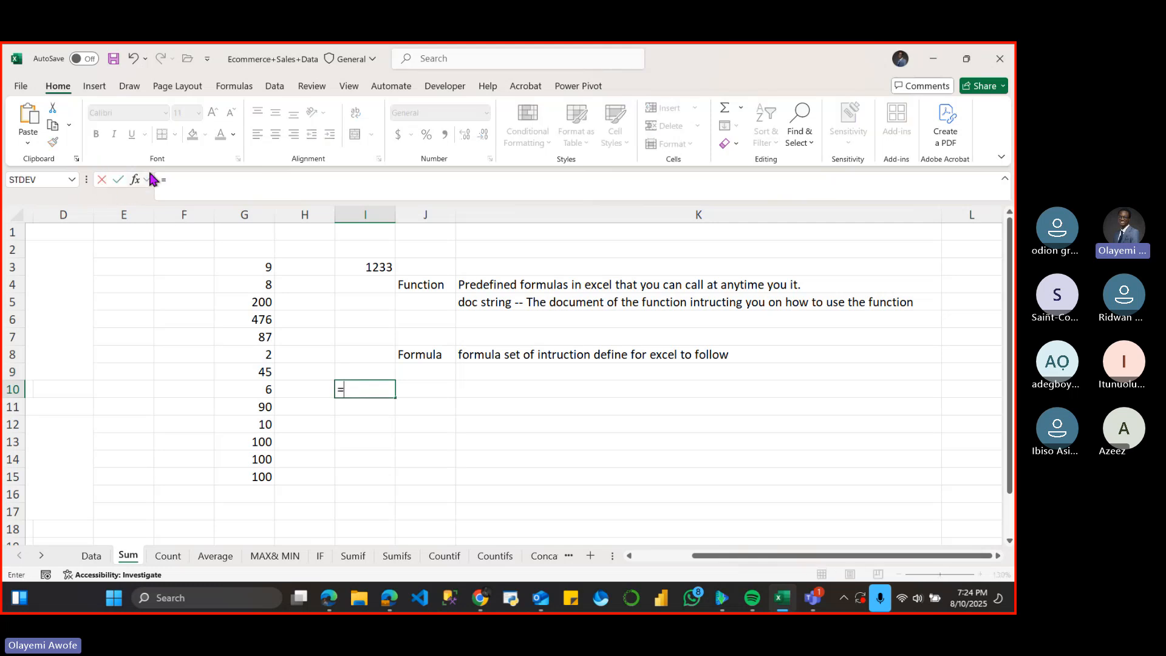
key(Escape)
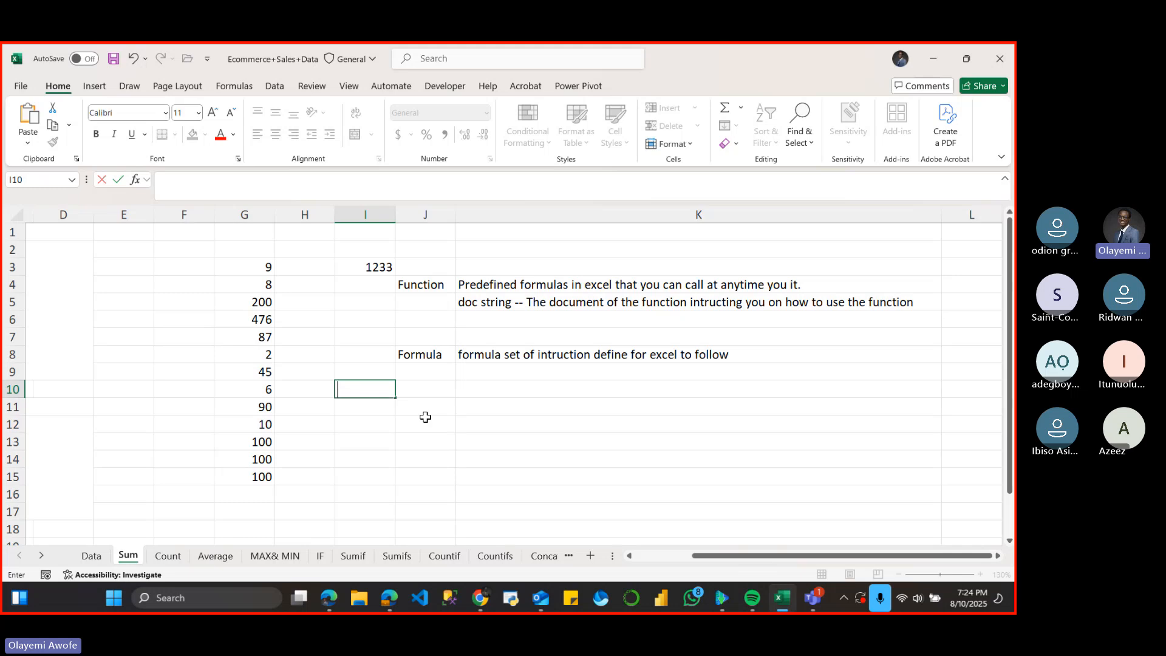
text(-)
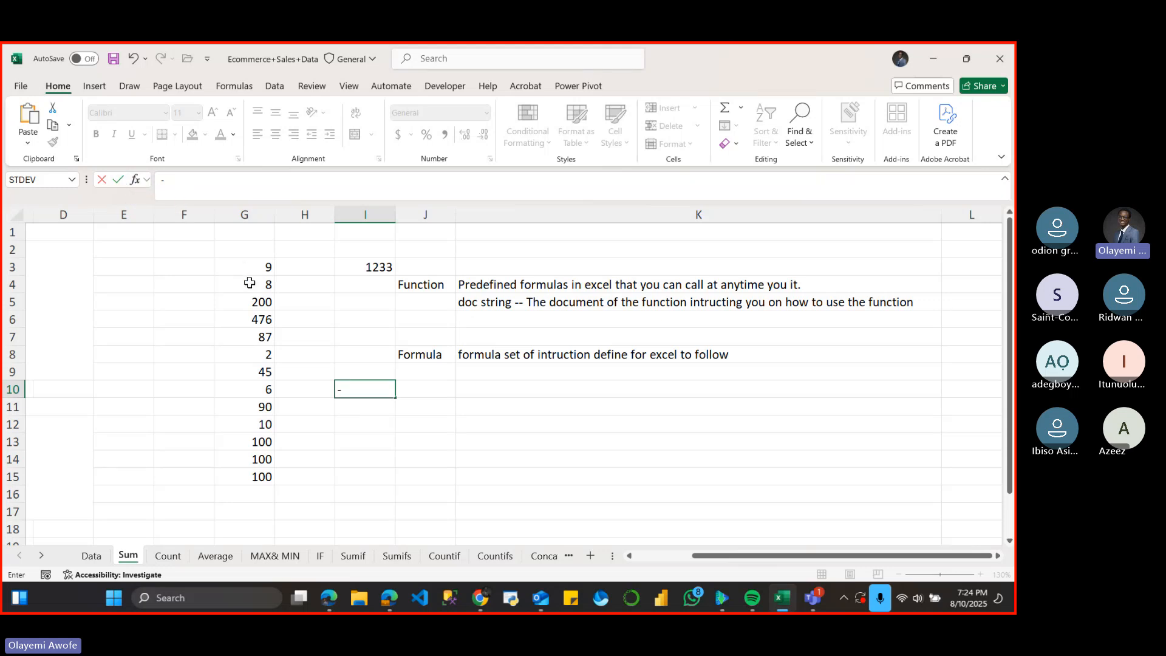
key(BackSpace)
- Start a manual addition formula in I10 with the cell references G3+G4+G5
text(=)
click(268, 271)
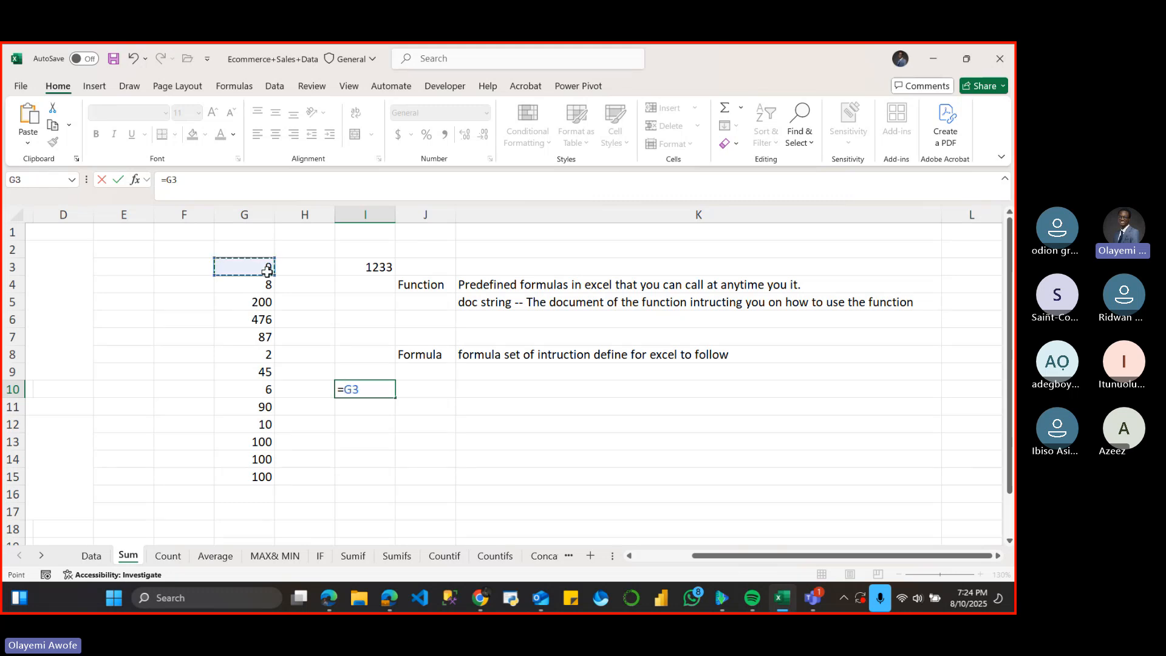
text(+)
click(261, 286)
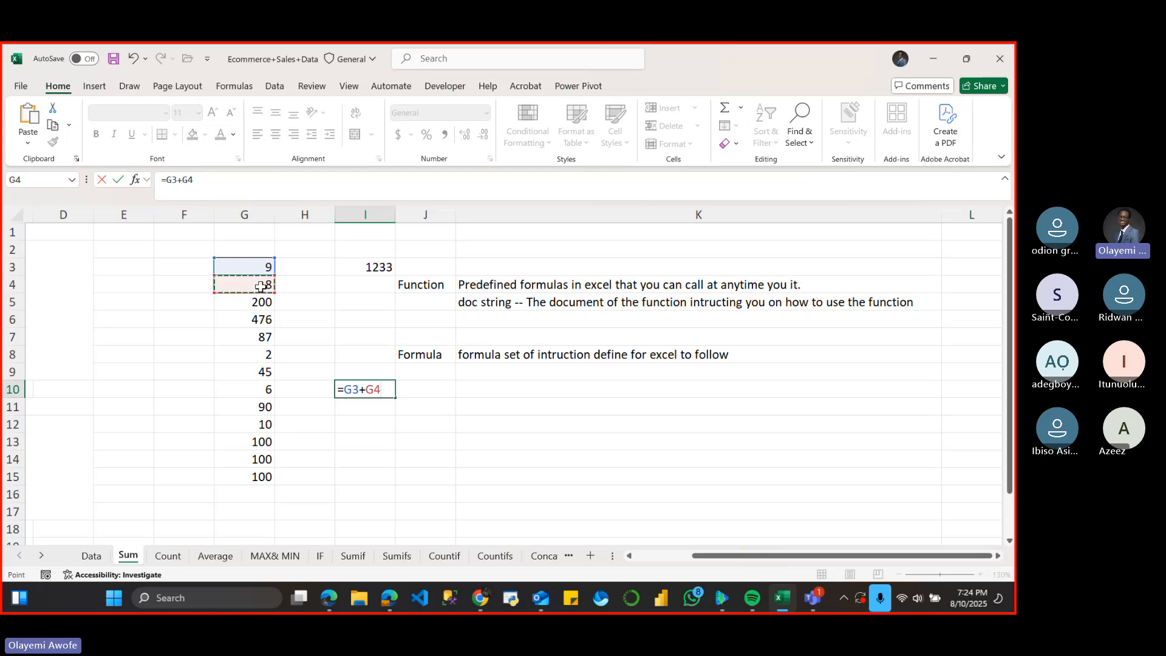
text(=)
key(BackSpace)
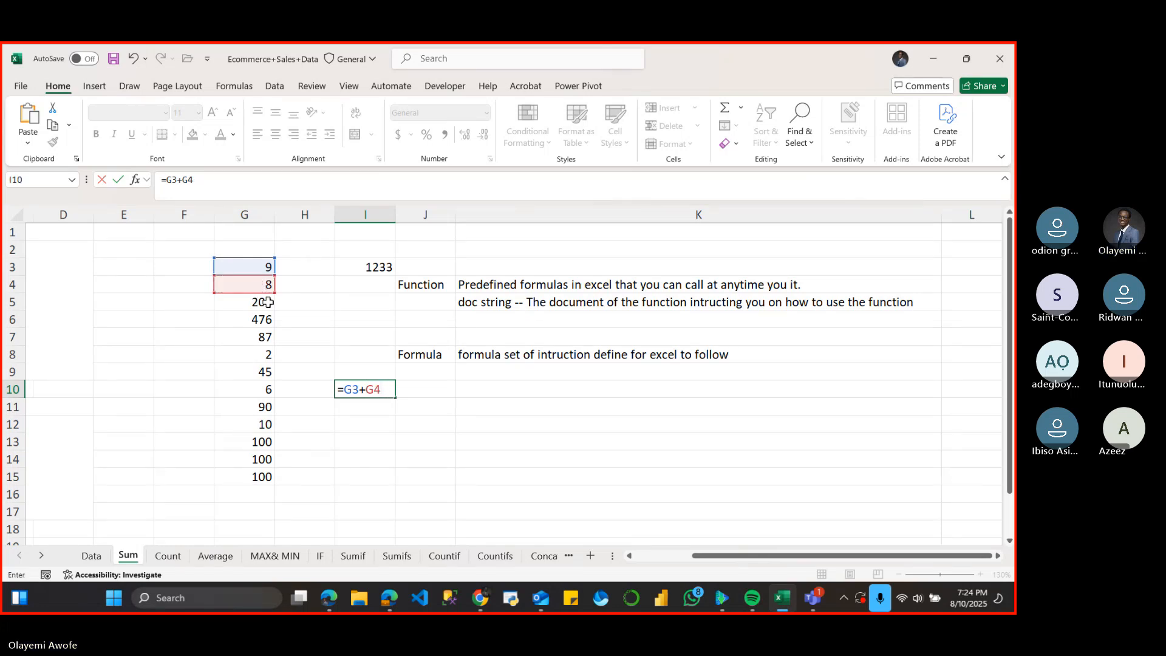
text(=)
click(260, 305)
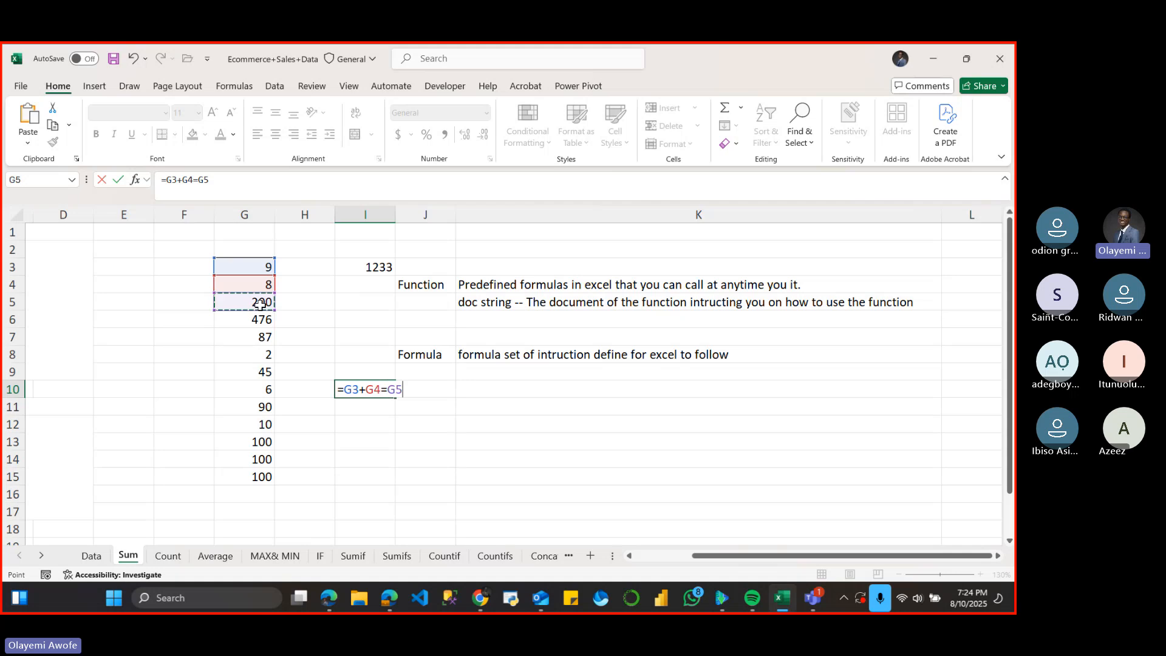
key(BackSpace)
key(BackSpace)
key(BackSpace)
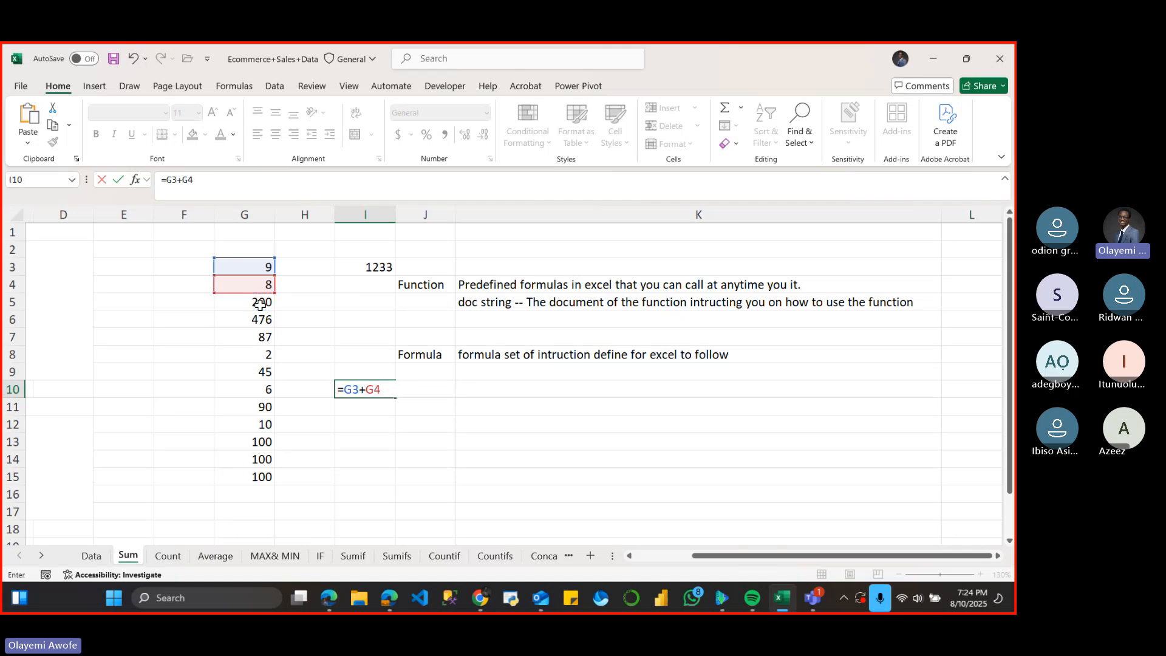
text(+)
click(261, 304)
- Extend the I10 addition formula with the references G6, G7, G8, G9 and G10
text(+)
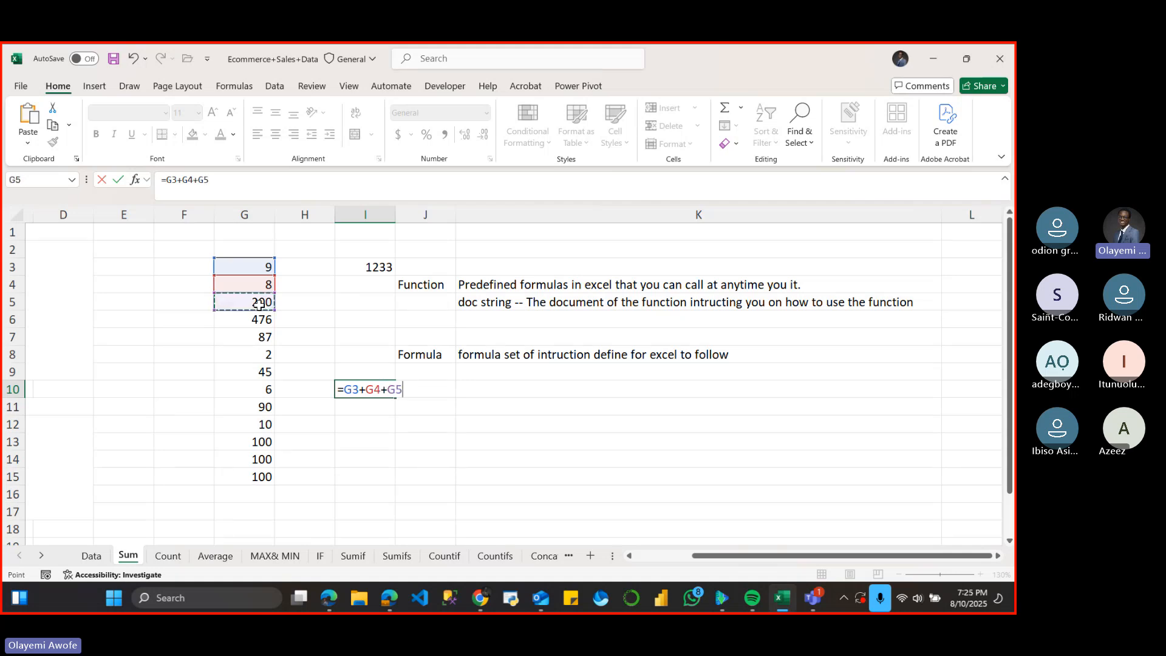
click(266, 324)
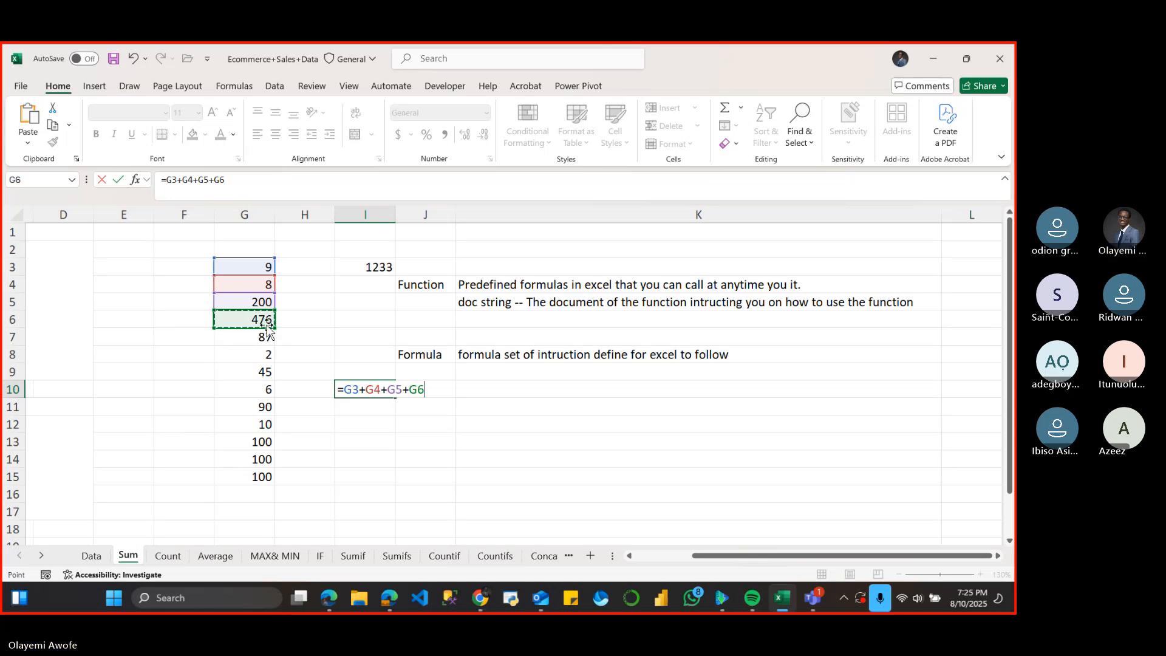
text(+)
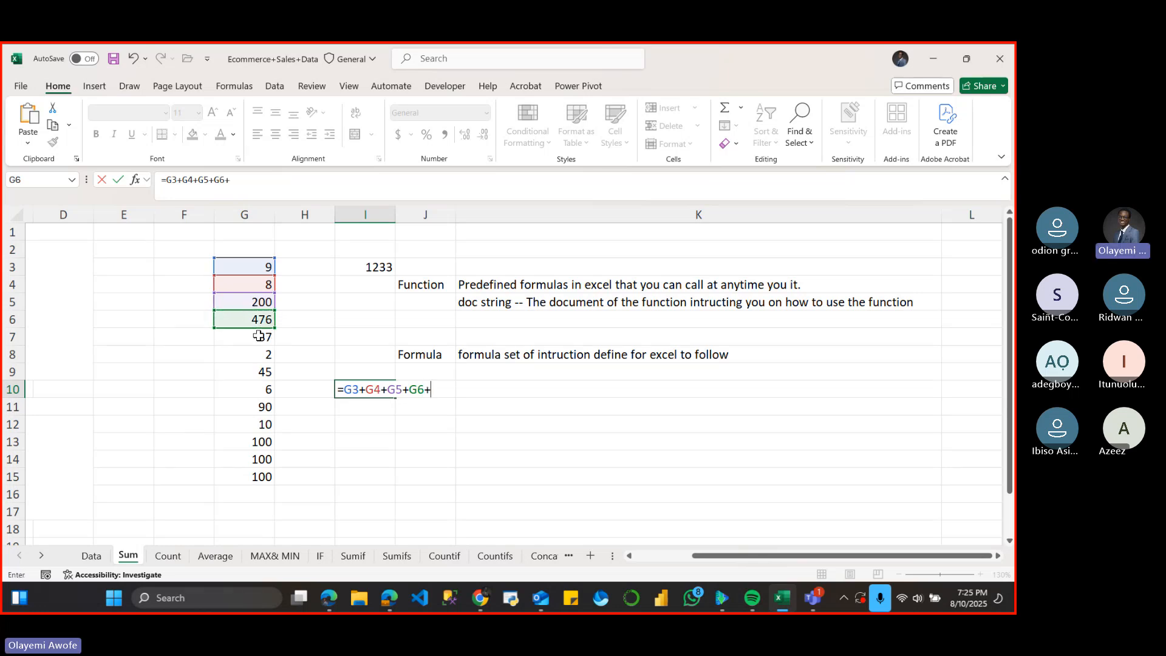
click(259, 336)
text(+)
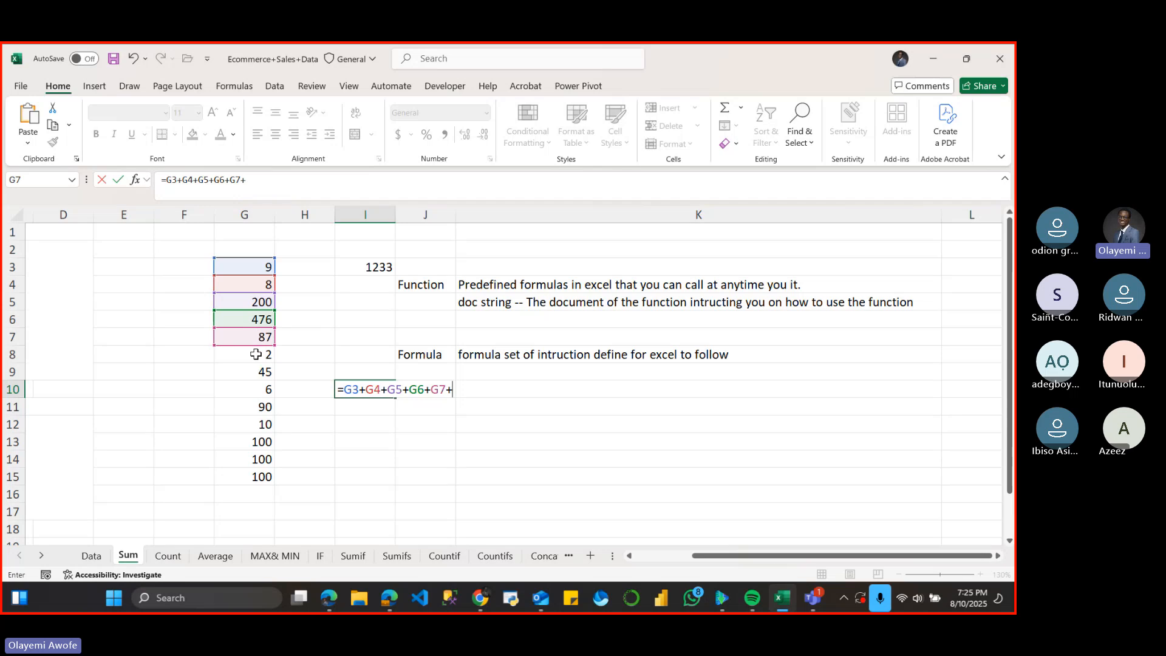
click(255, 354)
text(+)
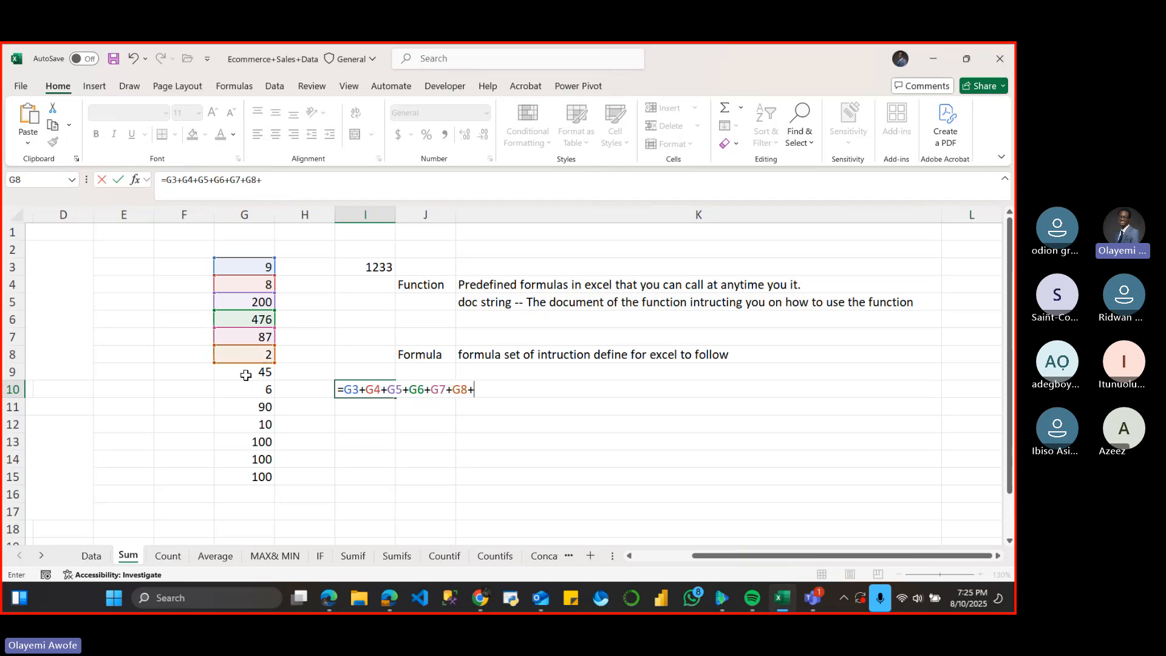
click(248, 374)
text(+)
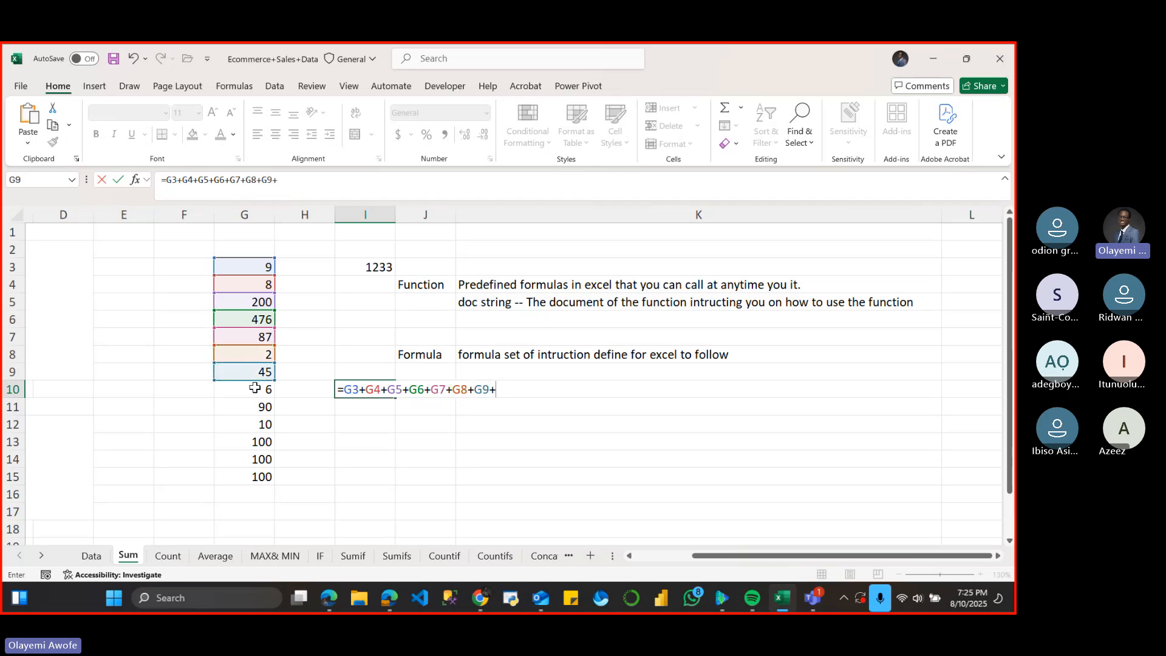
click(255, 394)
- Add G11, G12, G13, G14 and G15 to the I10 addition formula and commit it
text(+)
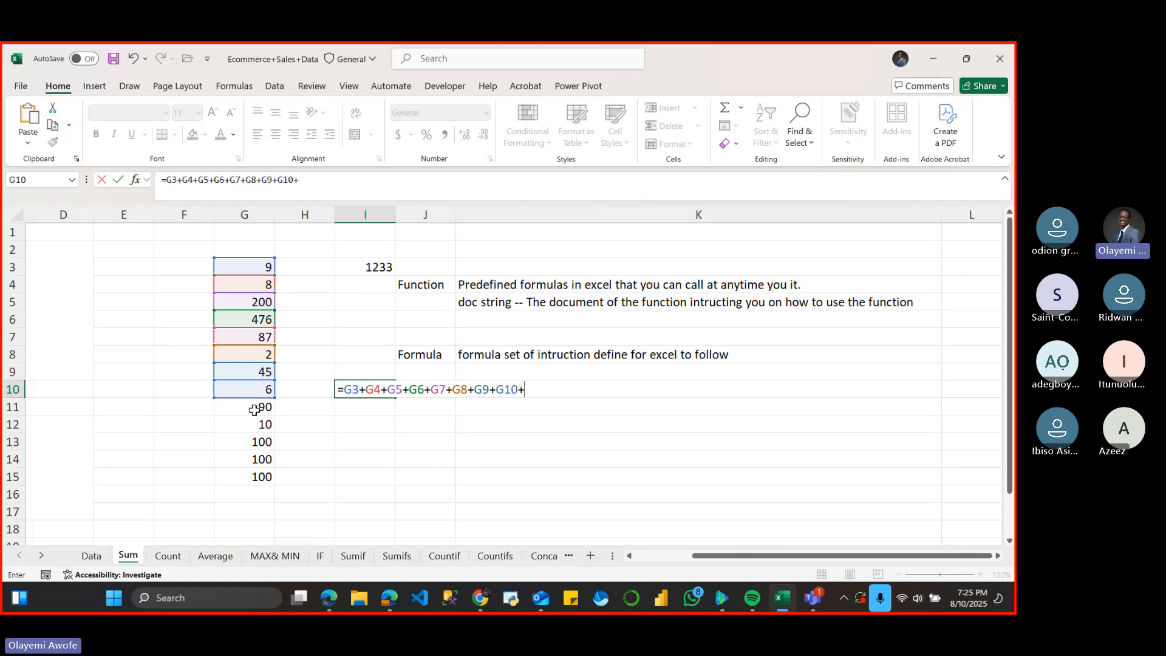
click(253, 411)
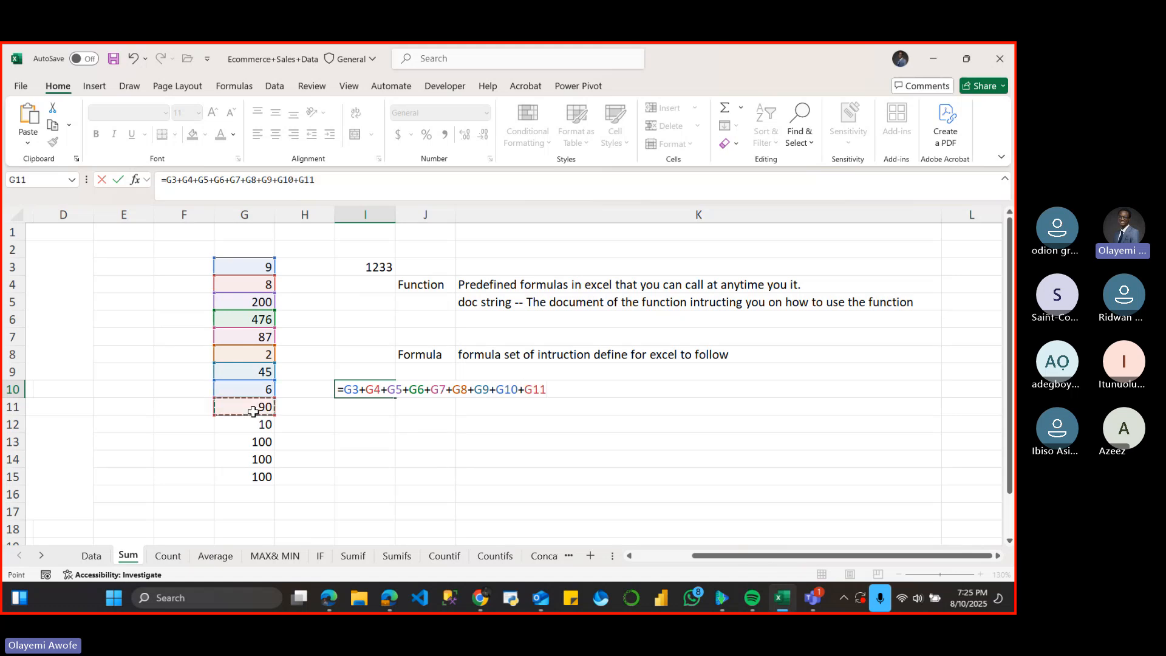
text(+)
click(254, 427)
text(+)
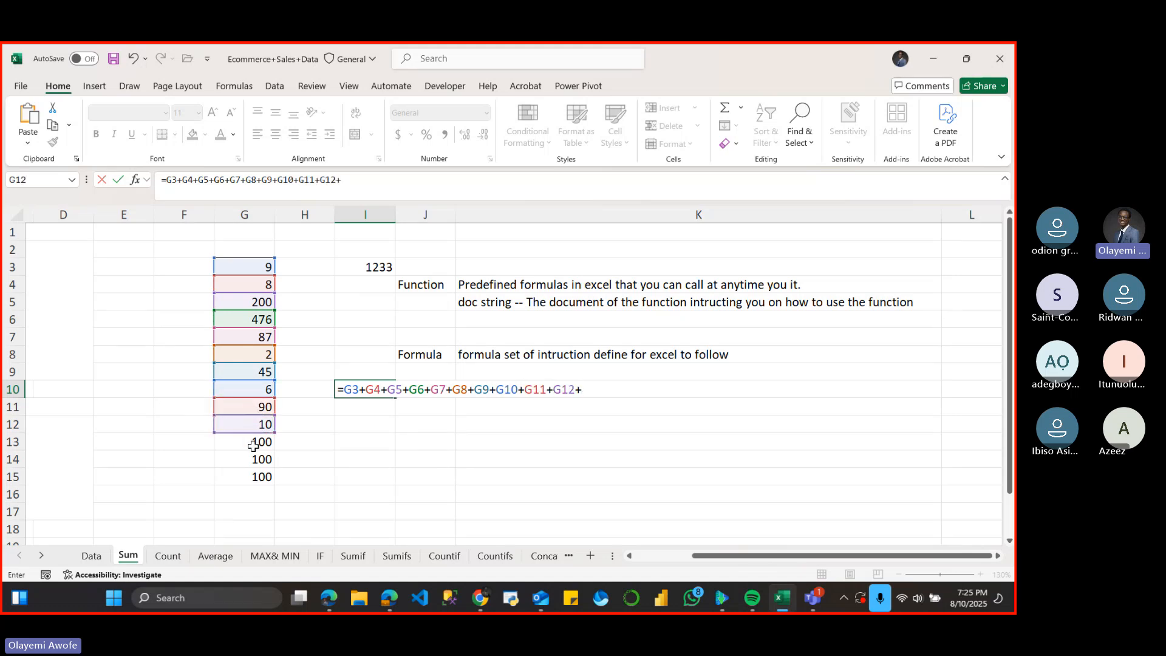
click(253, 446)
text(+)
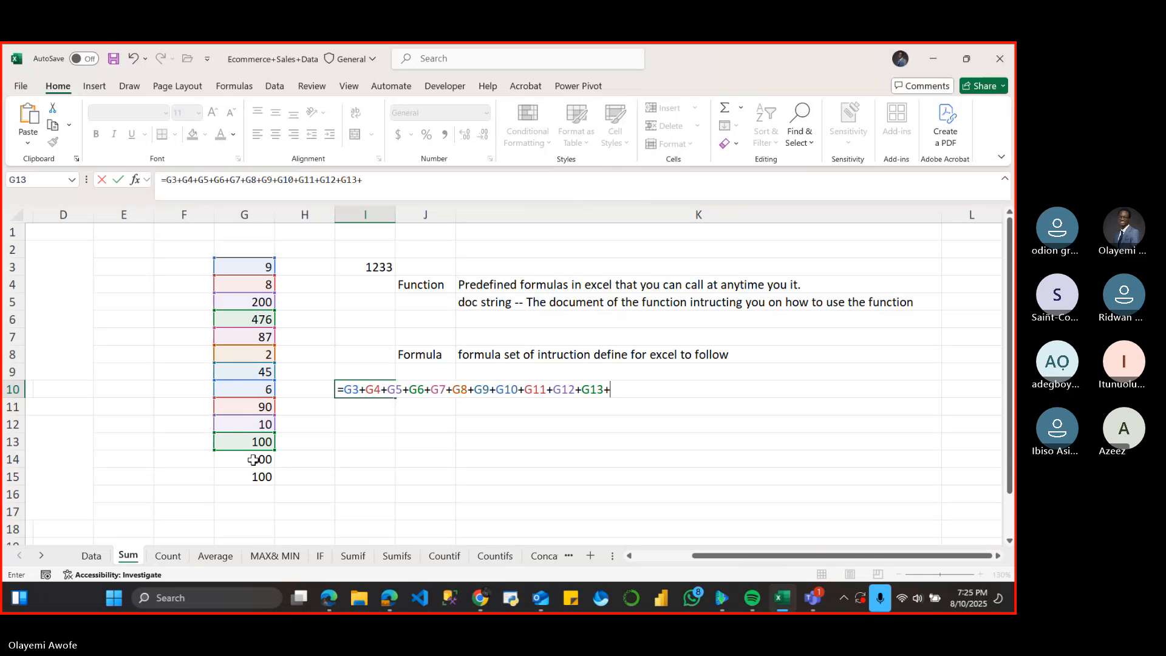
click(253, 460)
text(+)
click(248, 480)
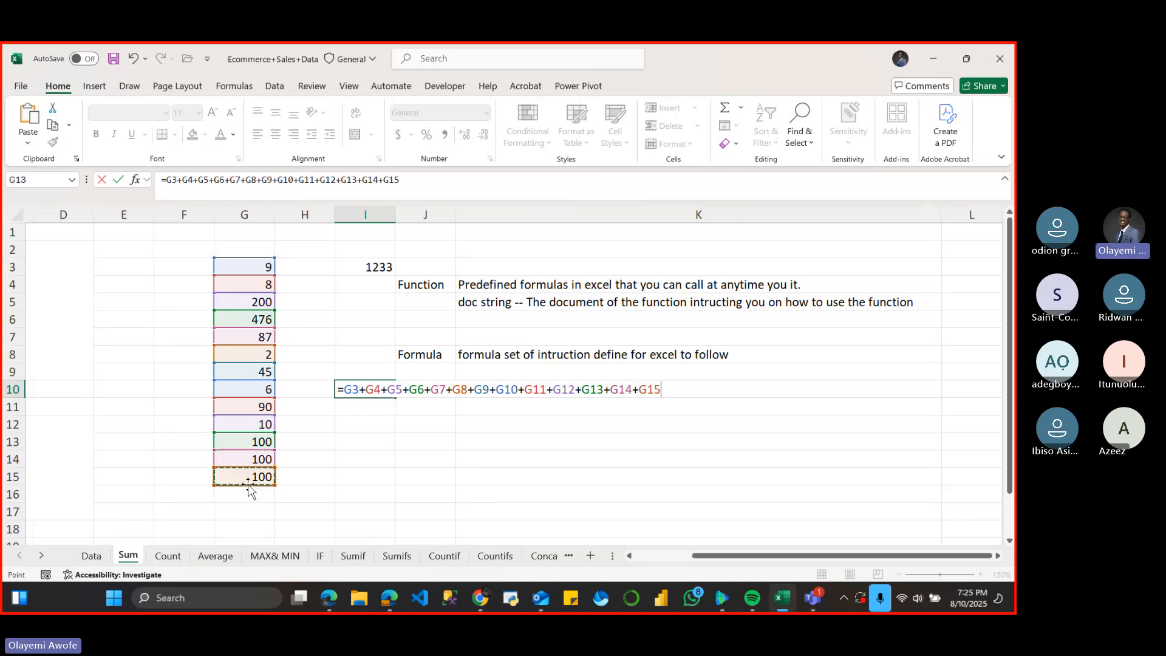
key(Return)
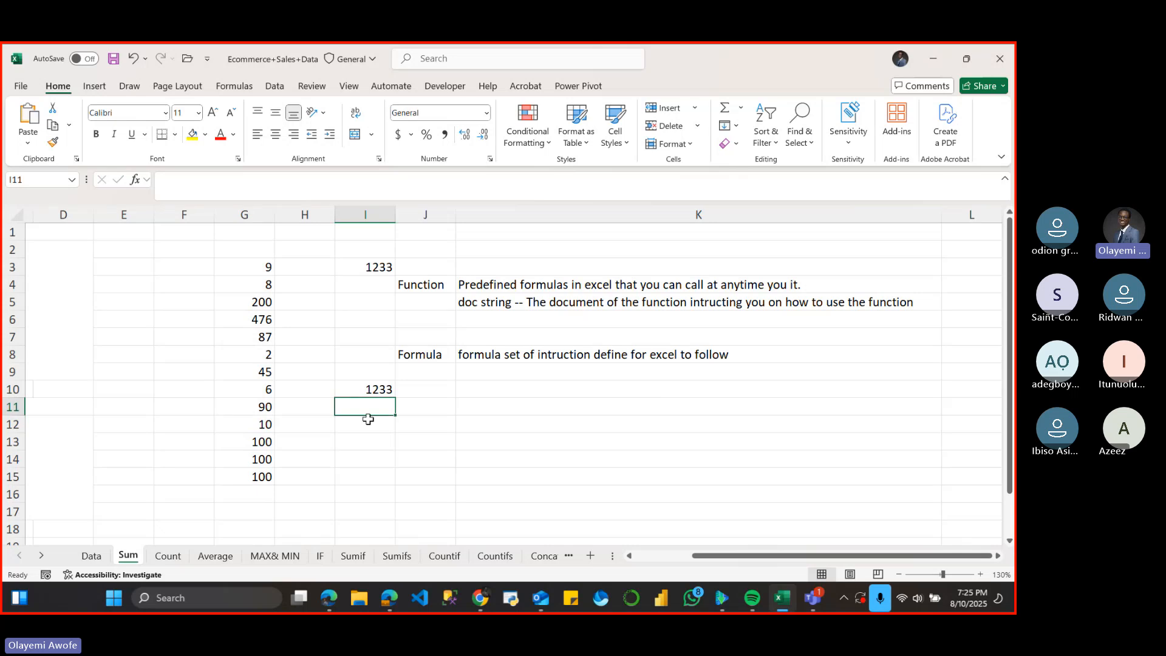
- Check the manual formula in I10, enter 100 in G16, and inspect the whole-column SUM in I3
click(375, 389)
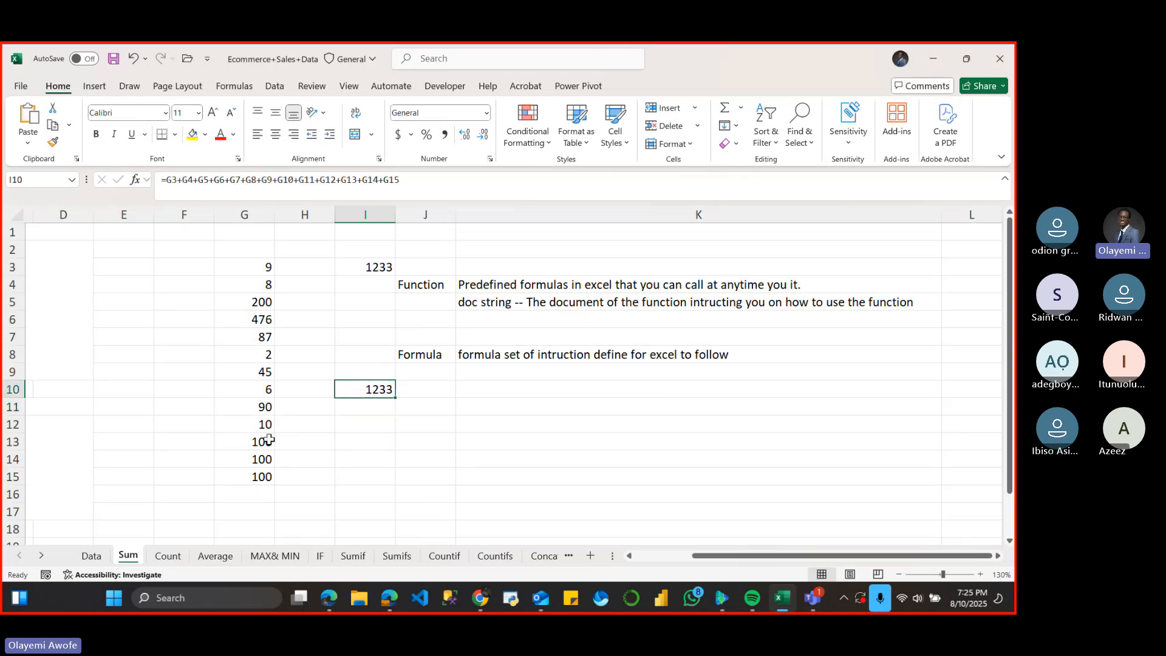
click(247, 493)
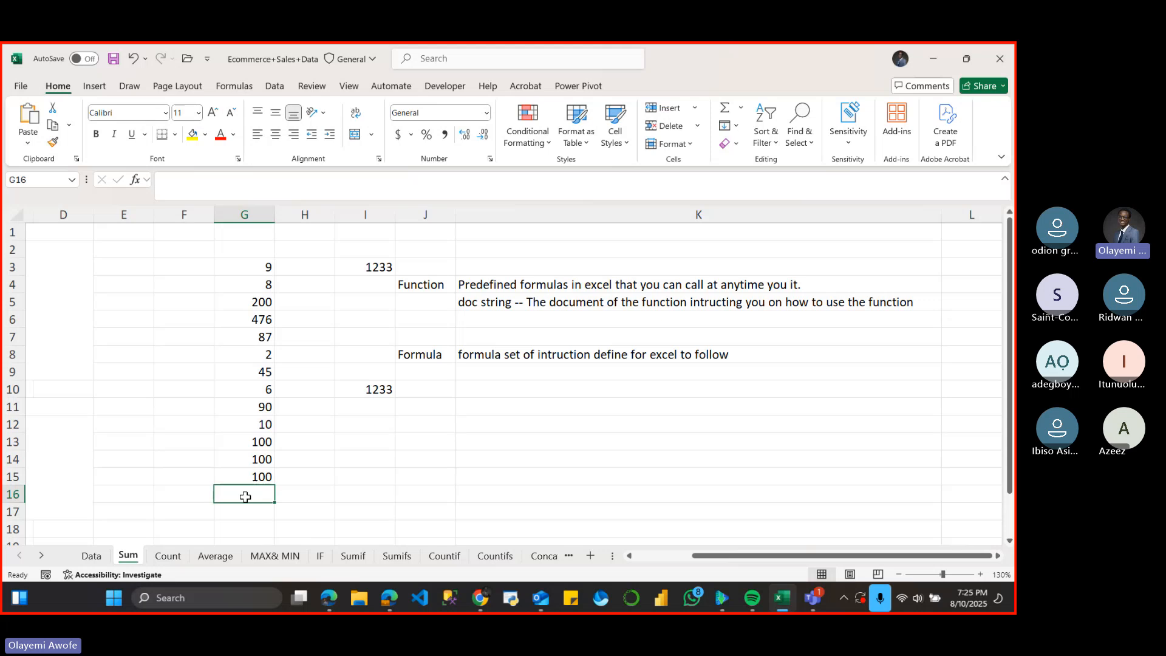
text(100)
key(Return)
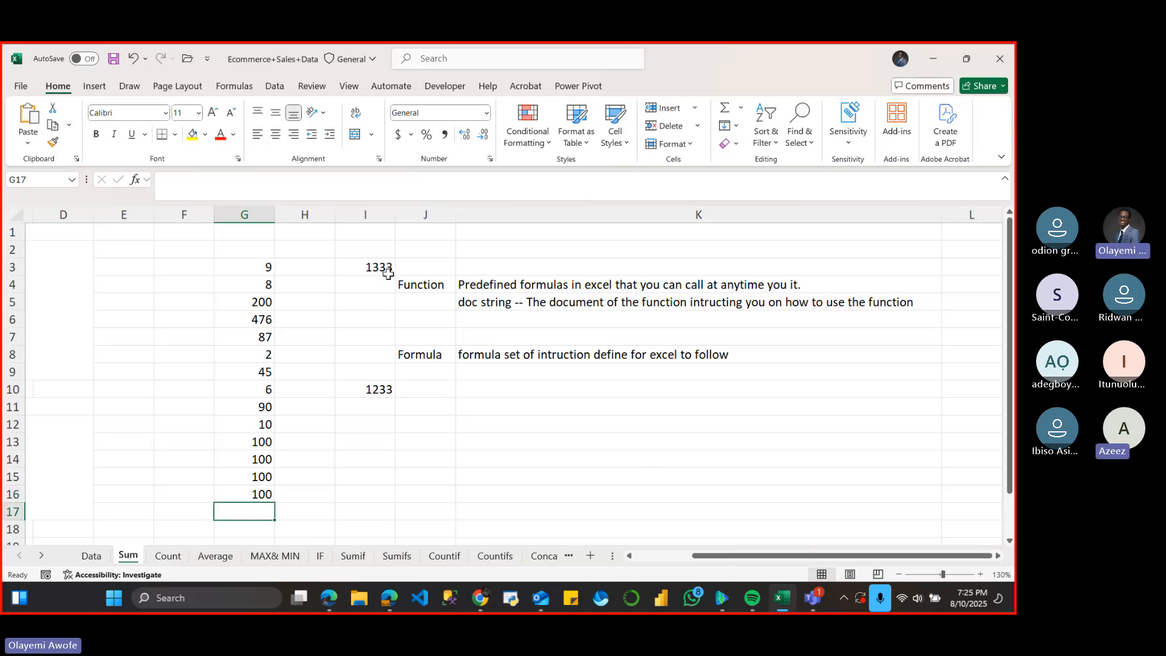
click(388, 268)
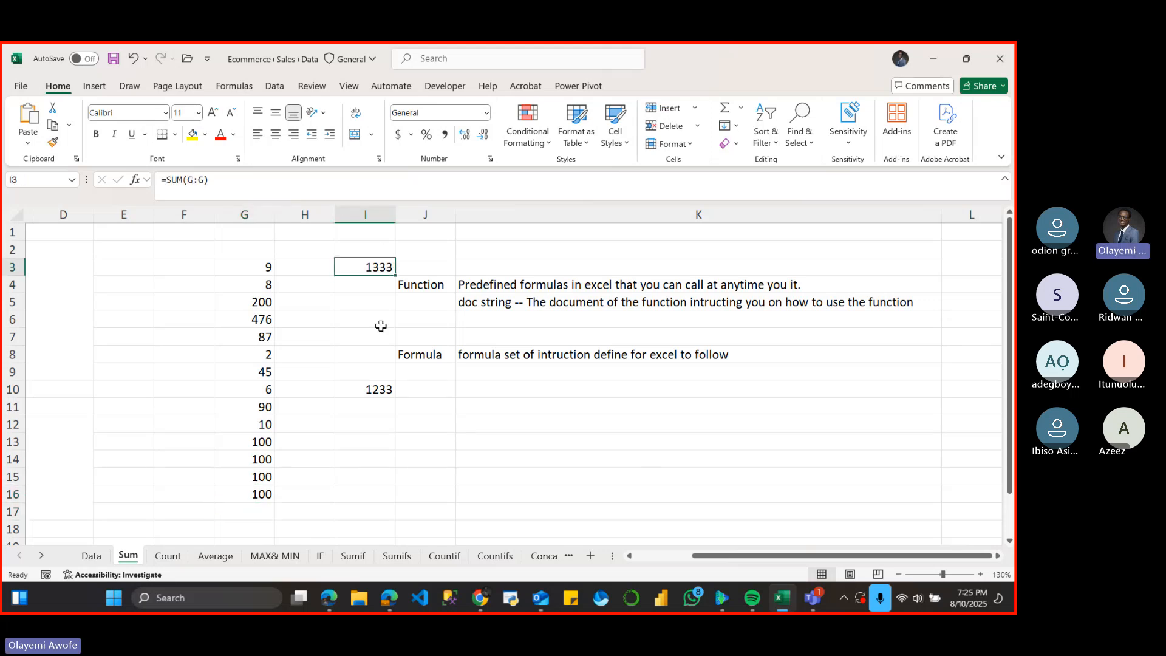
- Append the G16 reference to the manual addition formula in I10 and commit it
click(385, 390)
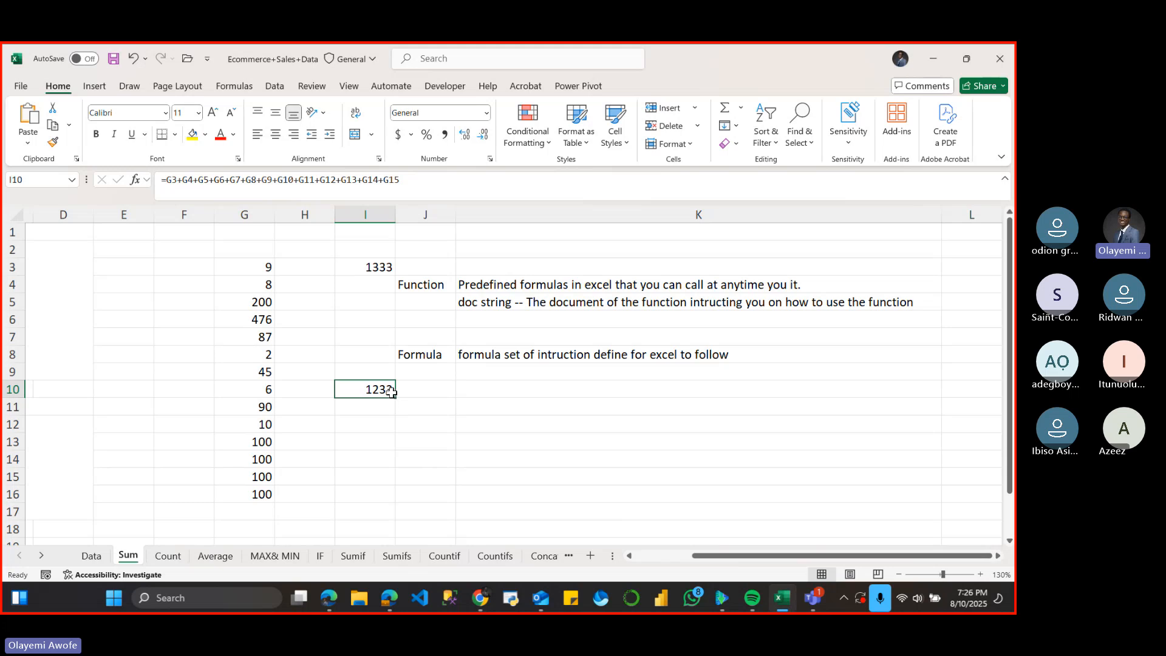
click(403, 174)
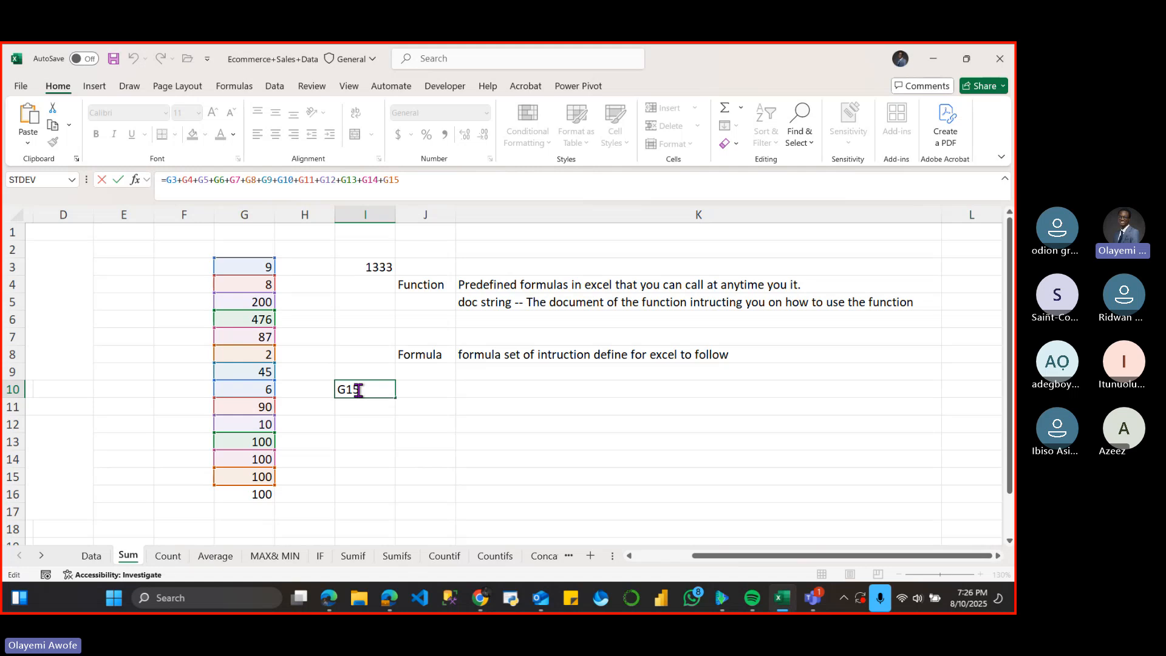
text(+)
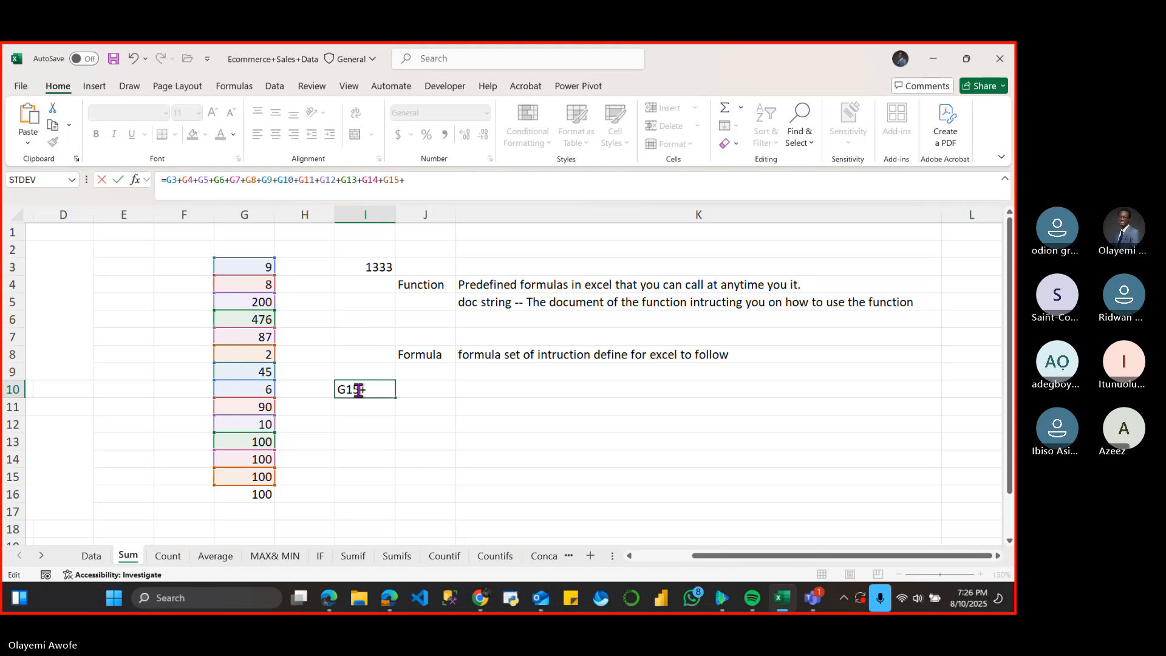
click(265, 495)
key(Return)
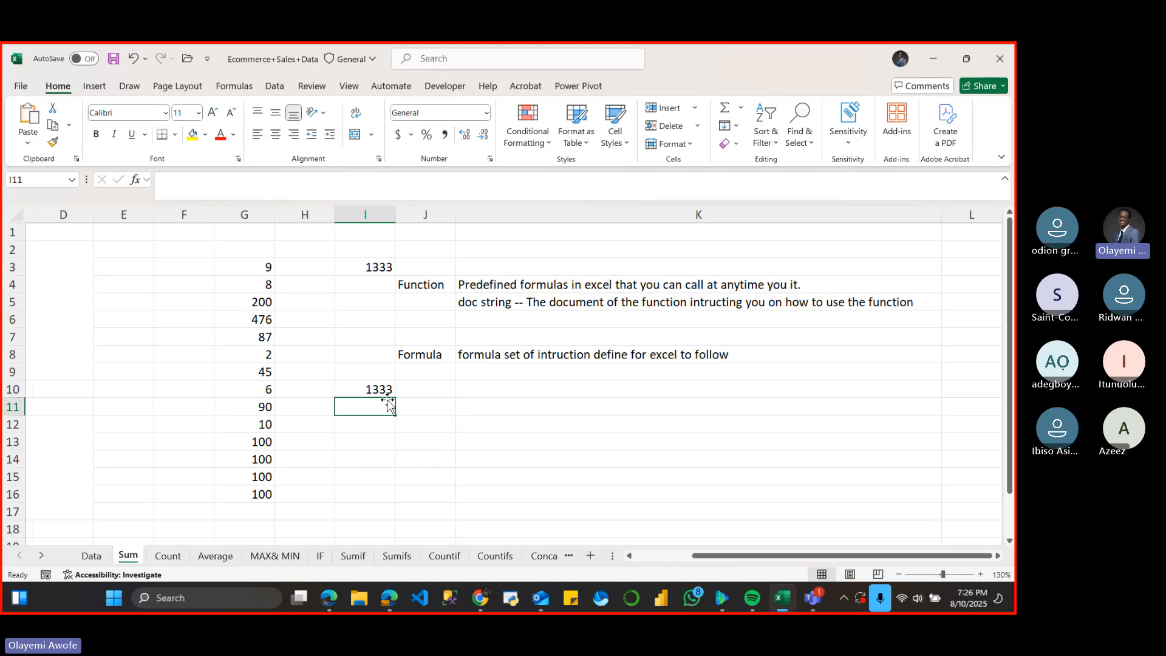
- Clear the manual addition formula from I10, leaving the SUM formula in I3 in place
drag(385, 401, 385, 390)
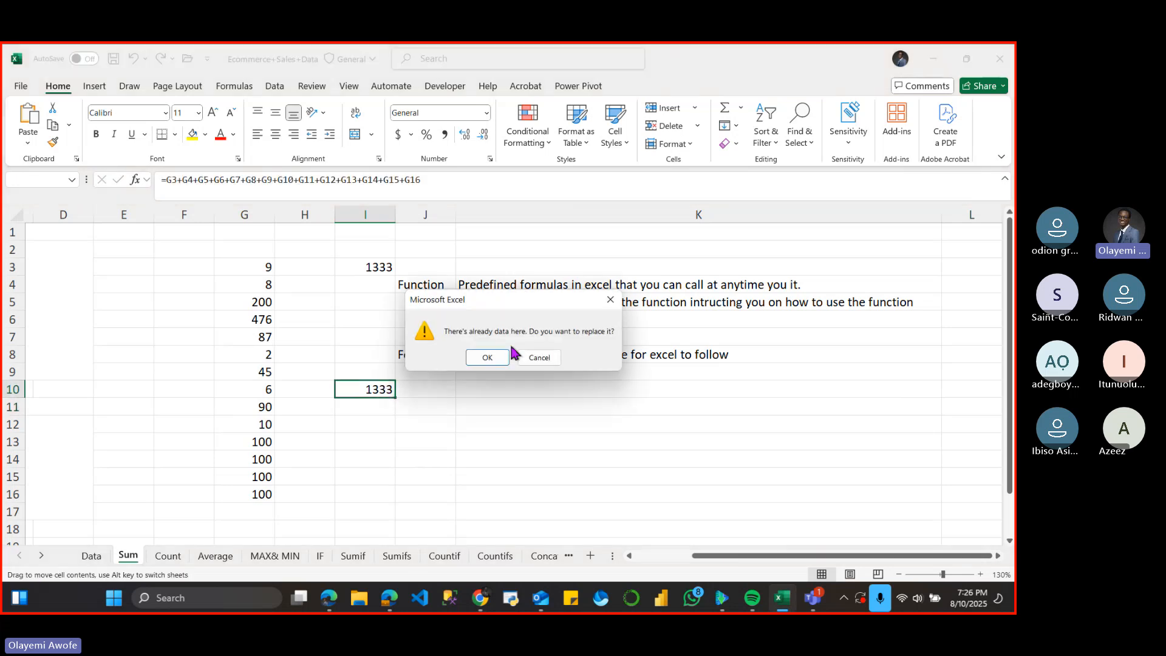
click(539, 357)
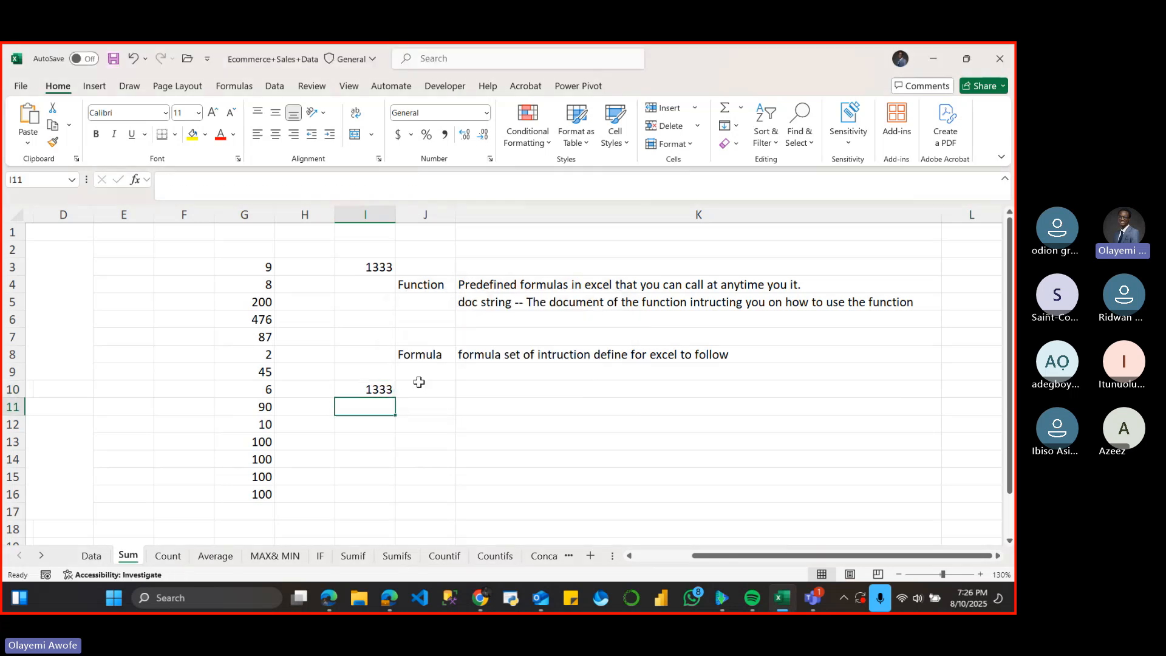
click(384, 384)
key(Delete)
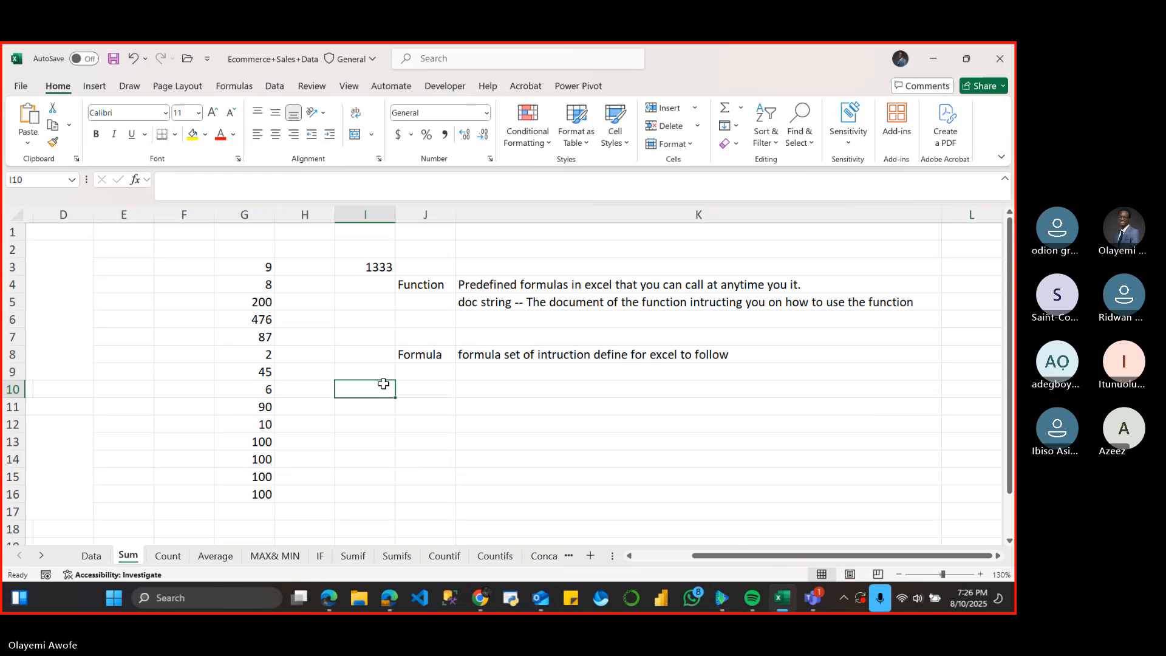
- Try to start a formula in H3 with a function name beginning with "rang", and erase the name back to the equals sign
click(308, 264)
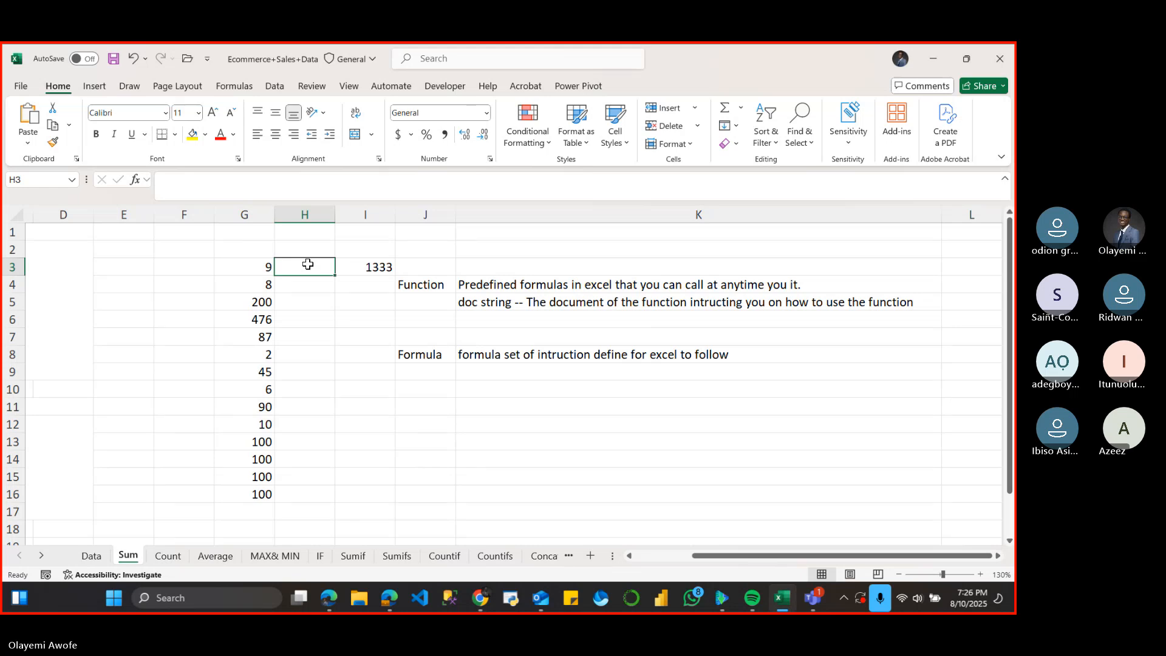
text(=r)
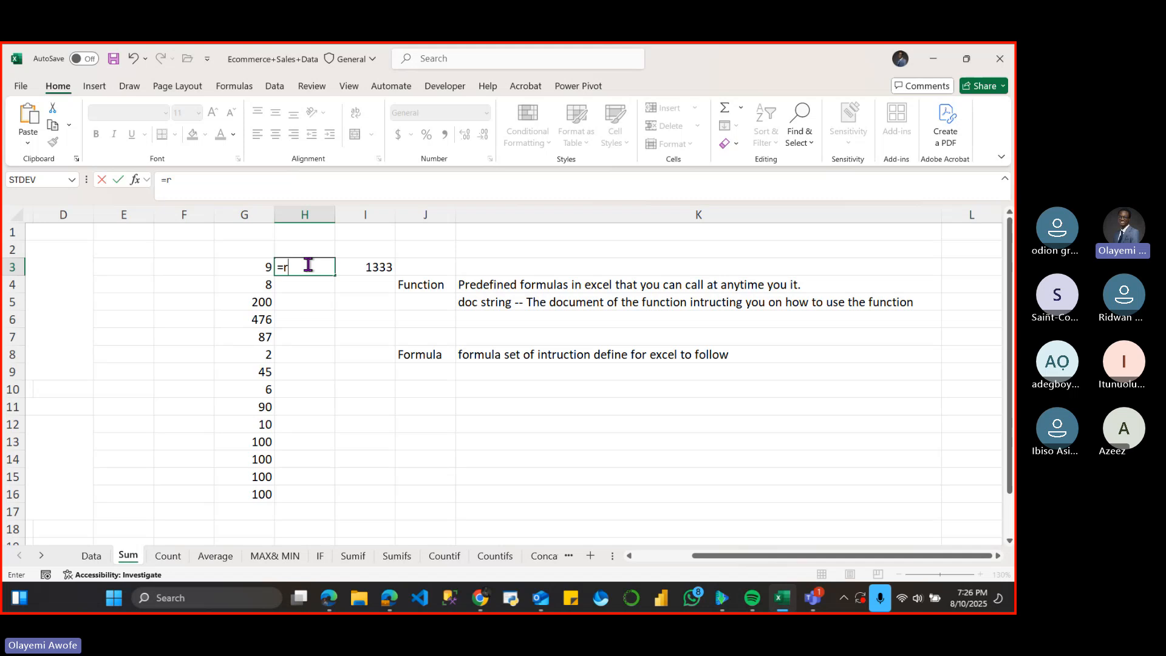
text(ang)
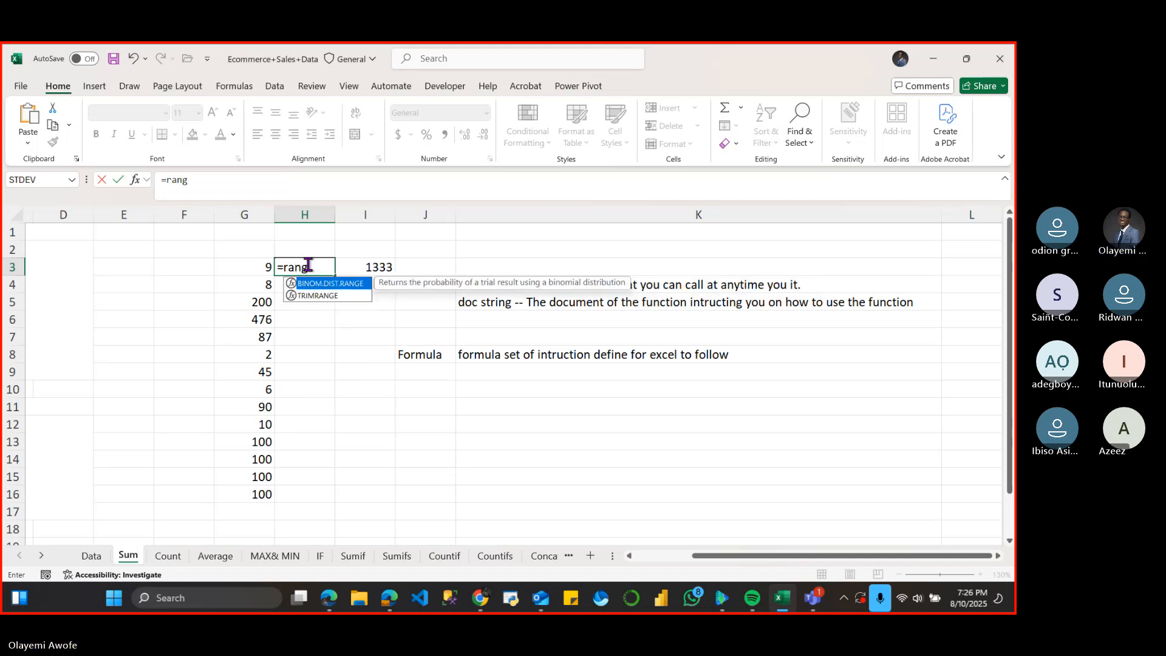
key(BackSpace)
key(BackSpace)
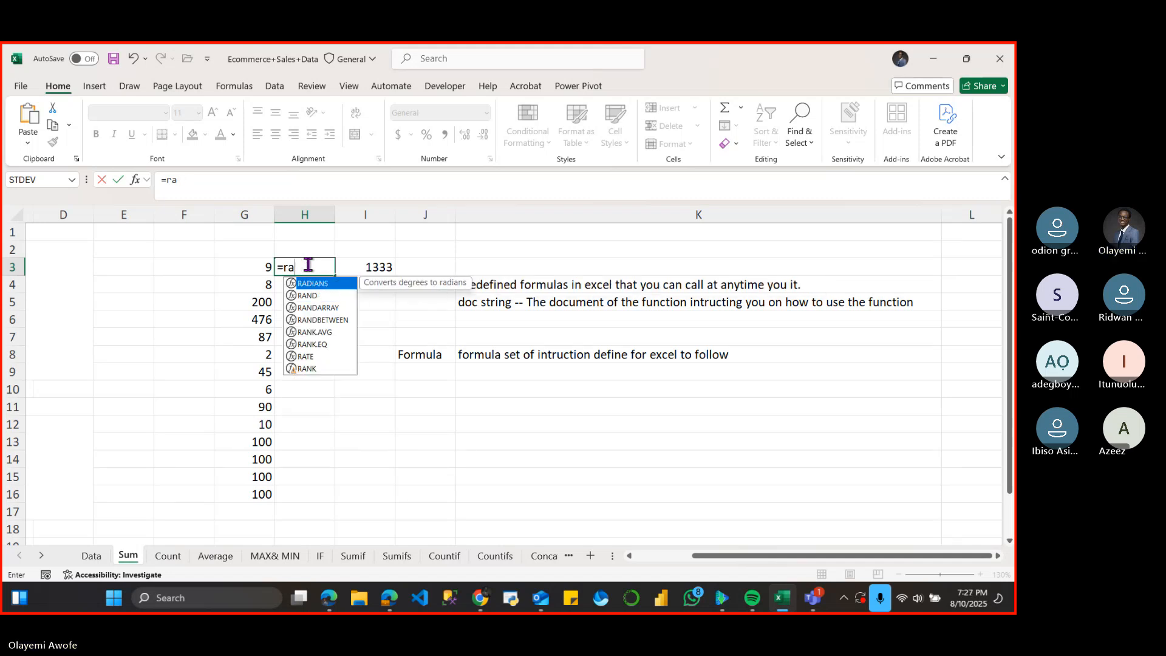
key(BackSpace)
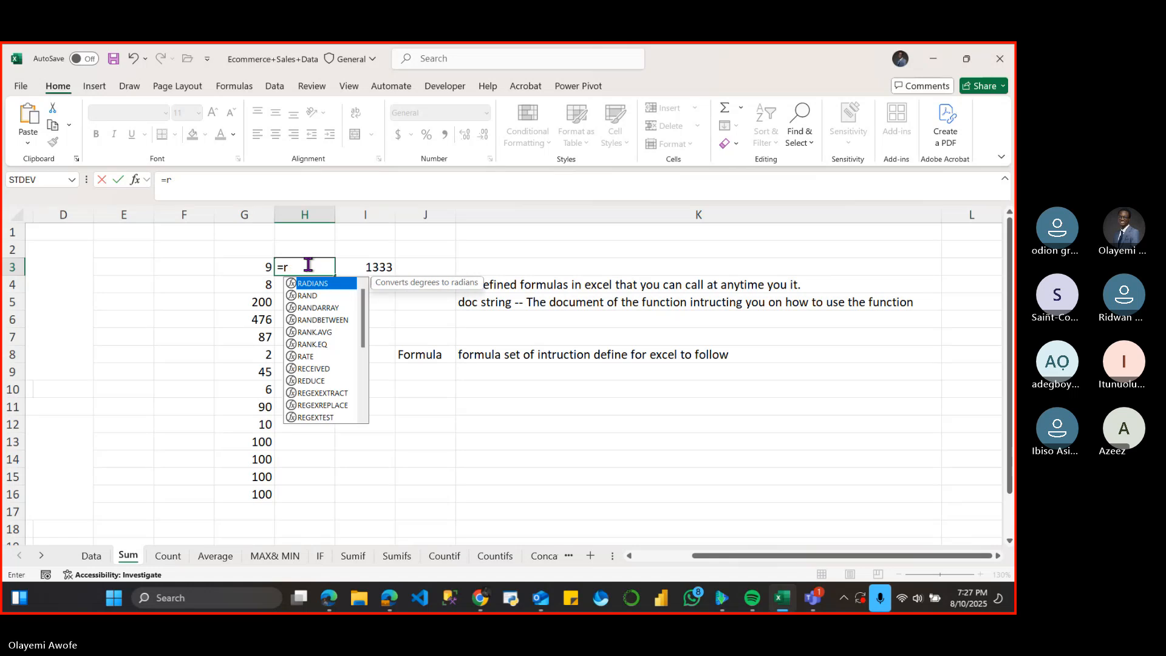
key(BackSpace)
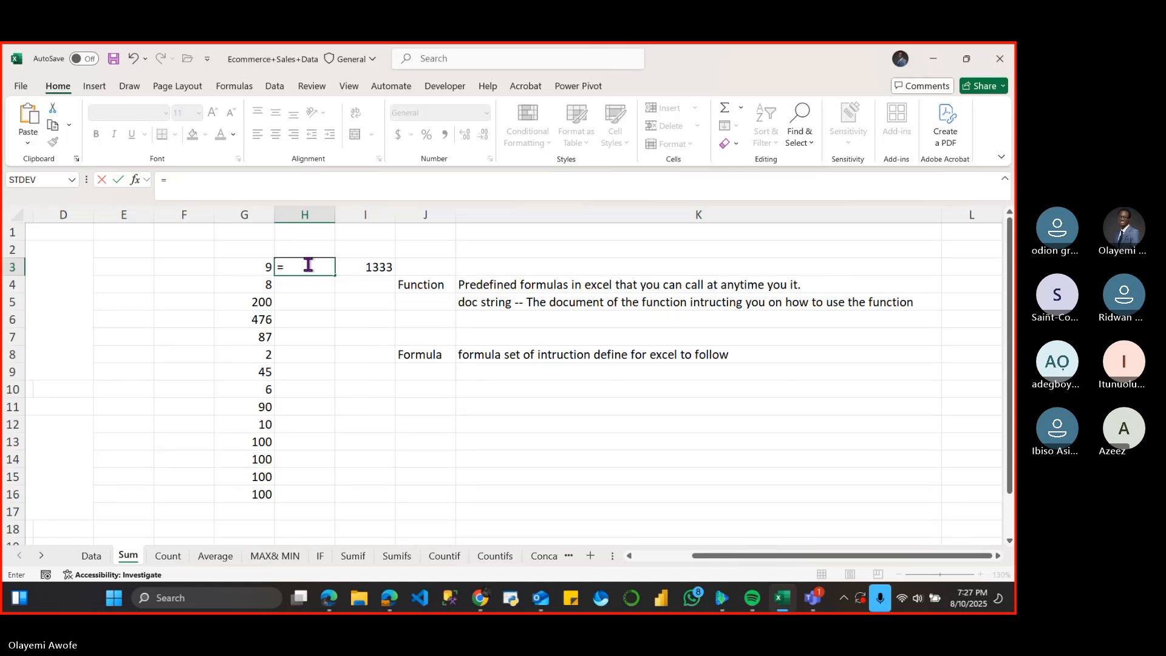
text(in)
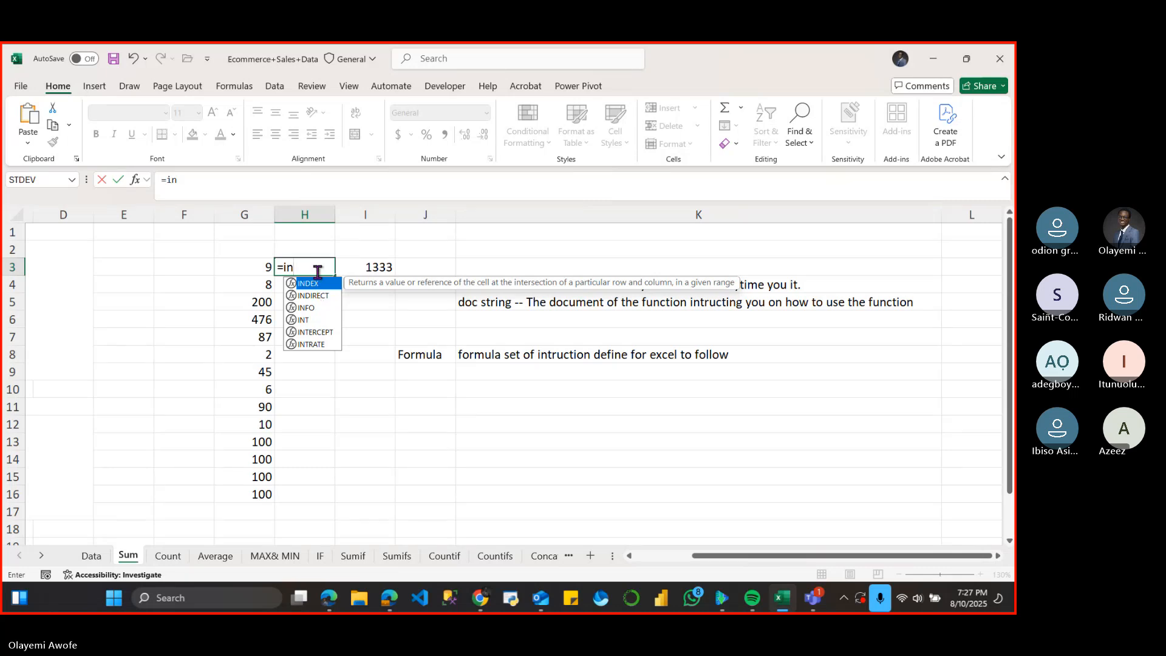
key(Escape)
key(Escape)
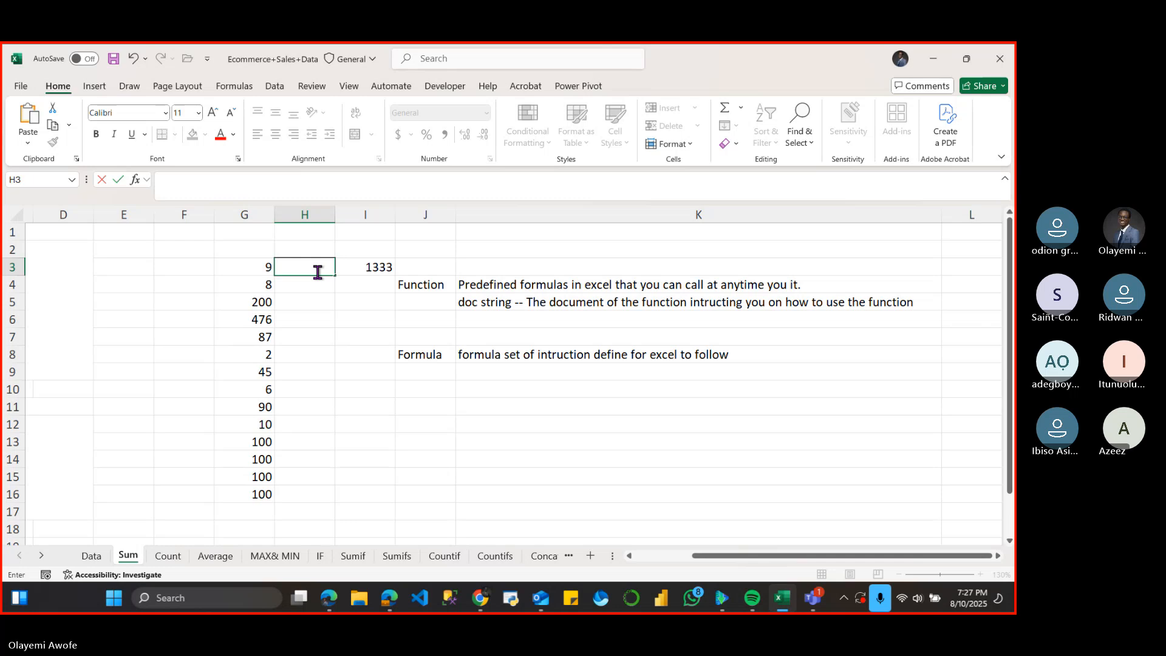
- Enter 1, 2 and 3 in cells H3 to H5 and fill the series down to H16
text(1)
key(Return)
text(2)
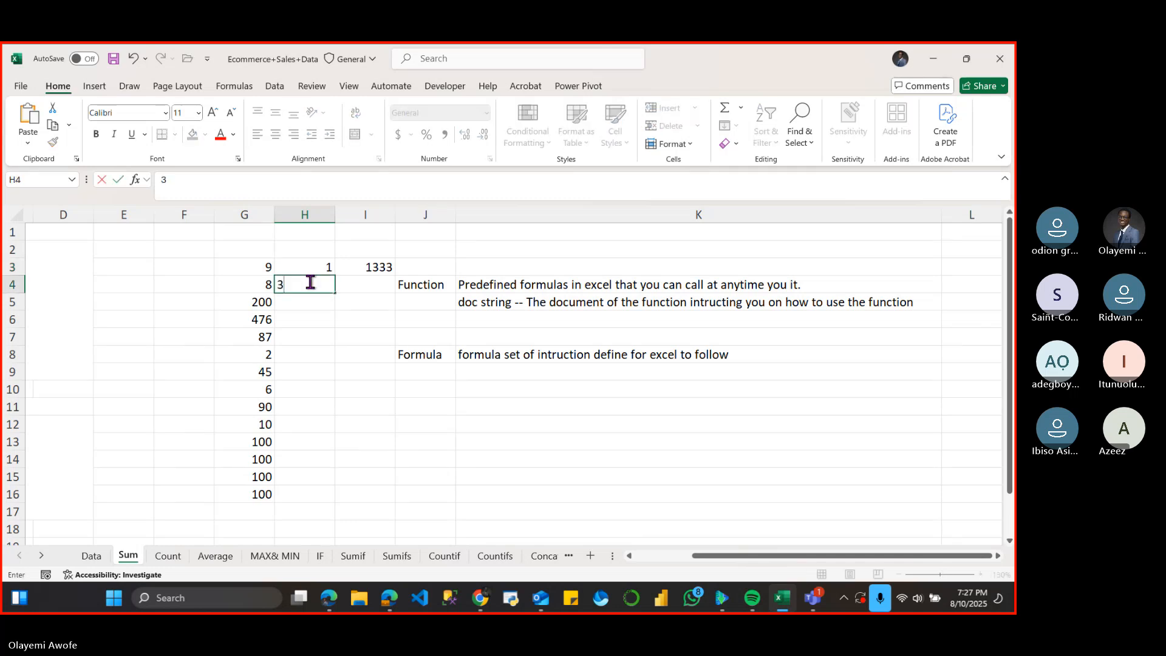
key(Return)
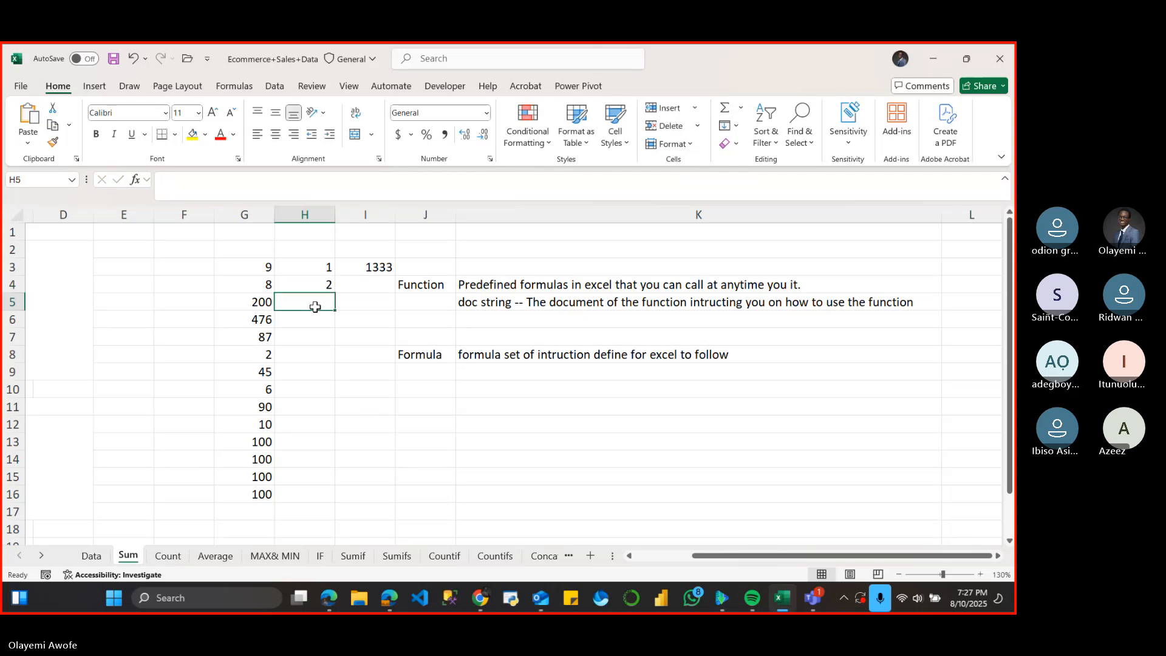
text(3)
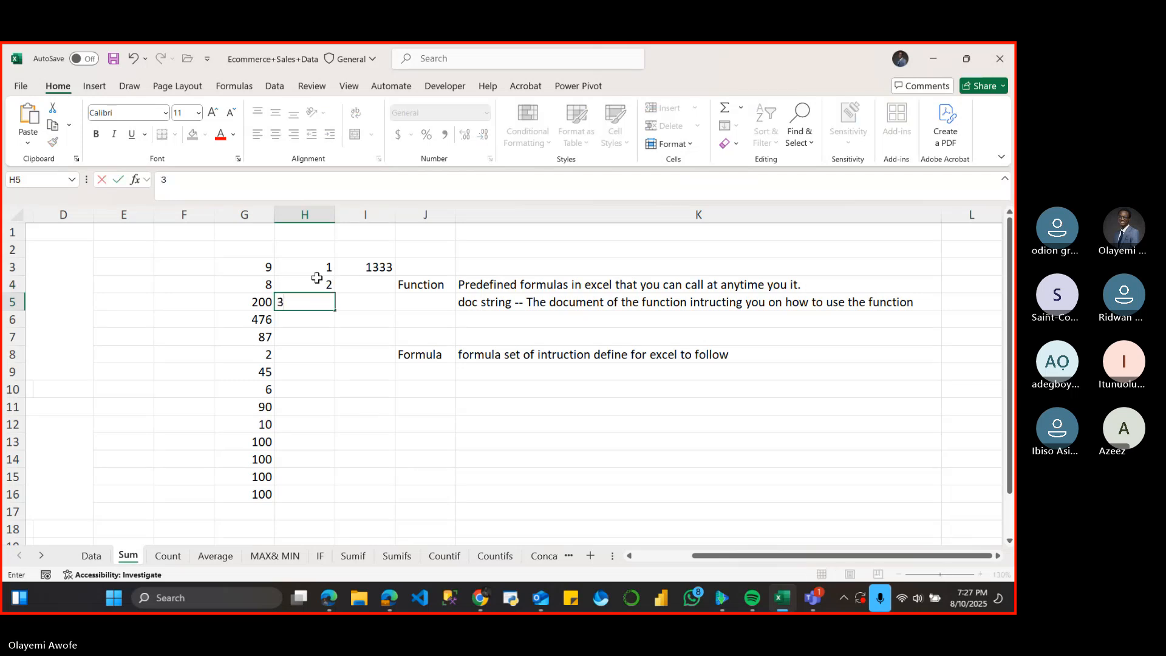
click(316, 277)
key(Return)
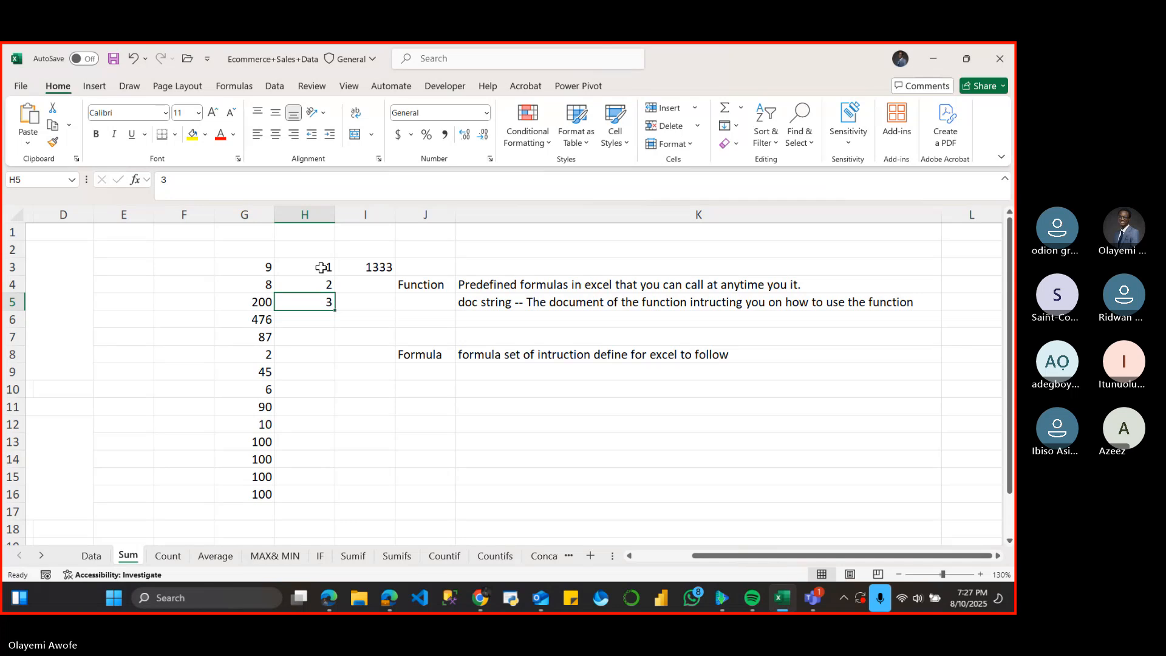
drag(321, 265, 335, 311)
double_click(335, 311)
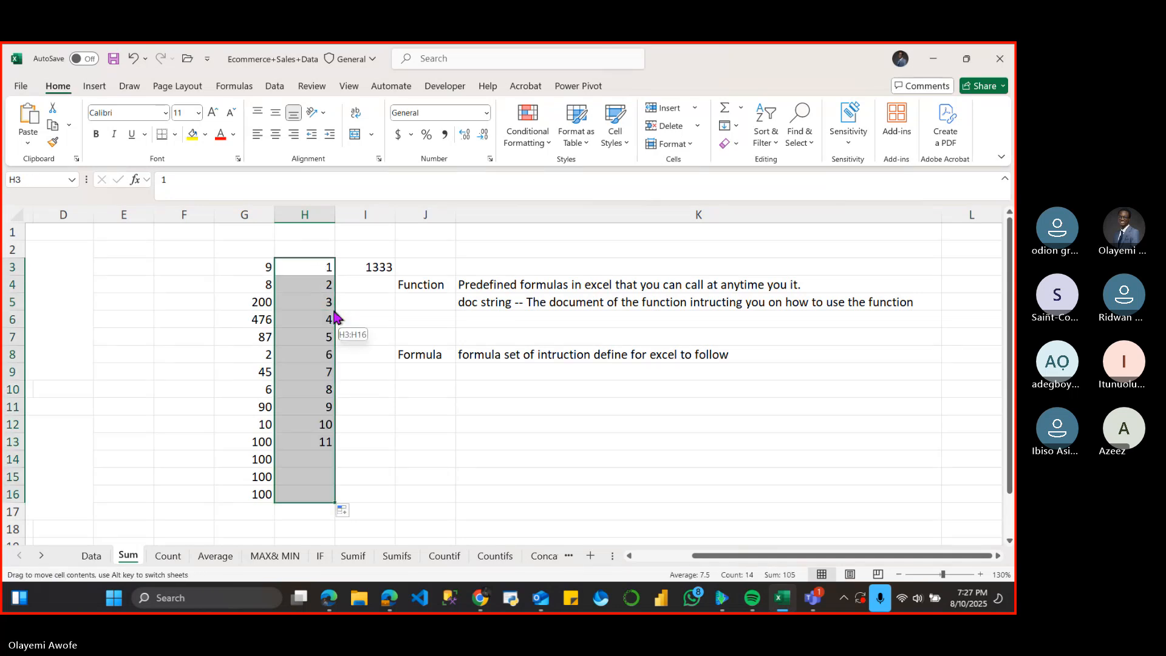
- Clear the contents of cell I3
click(368, 351)
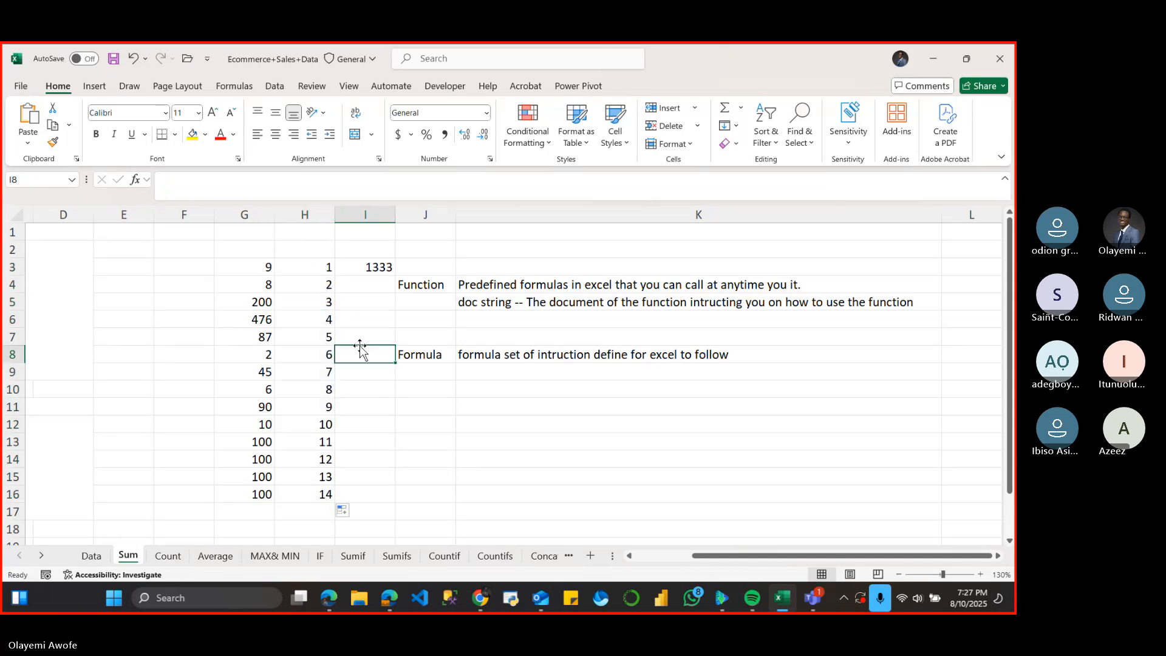
click(369, 266)
key(Delete)
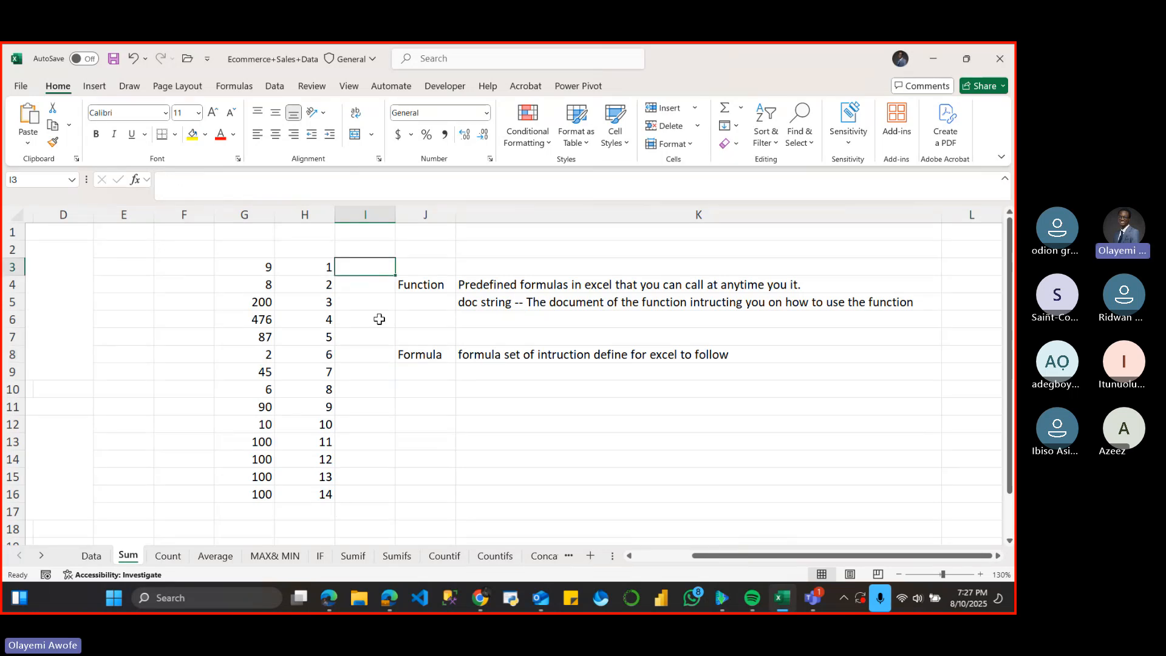
click(254, 269)
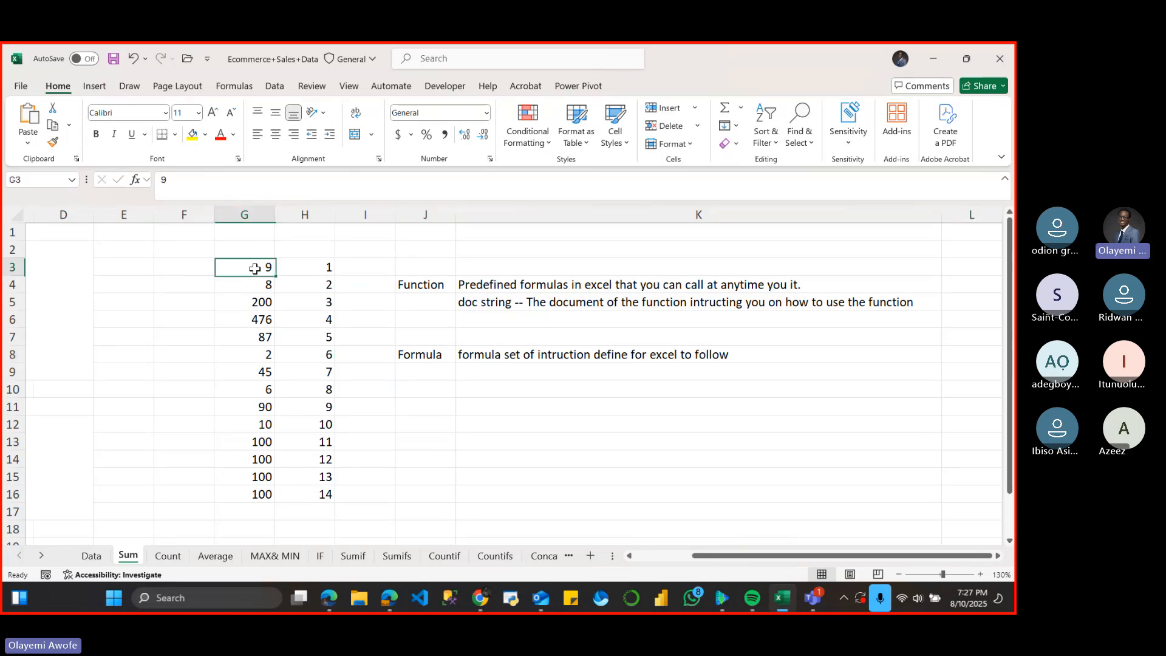
double_click(351, 264)
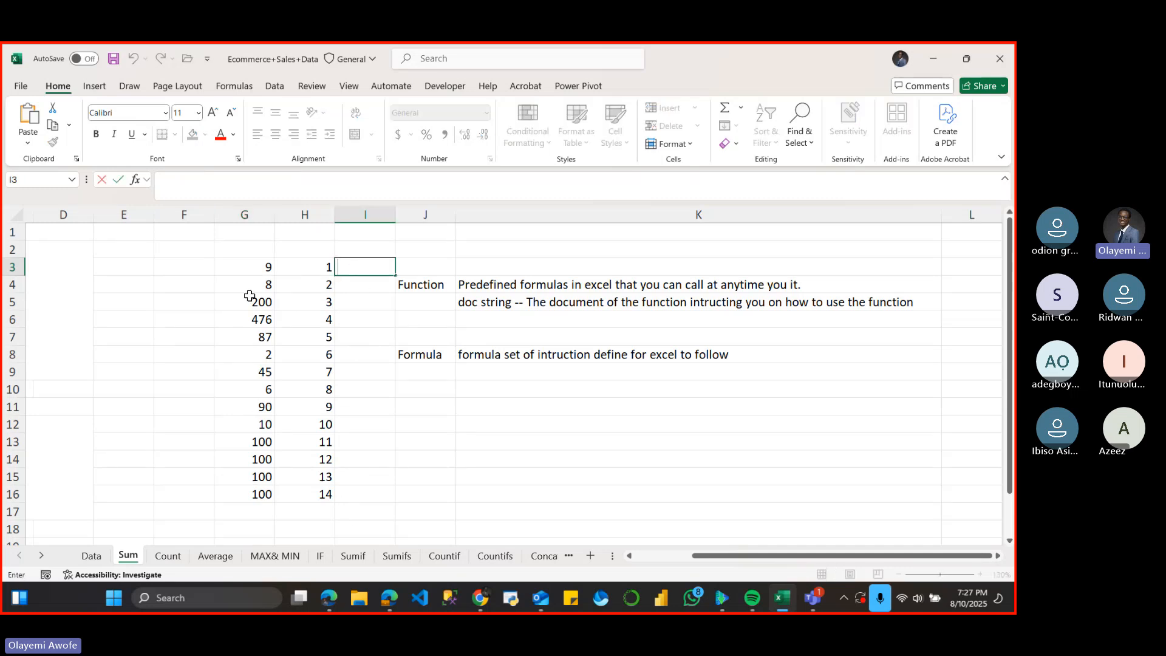
click(259, 270)
click(305, 265)
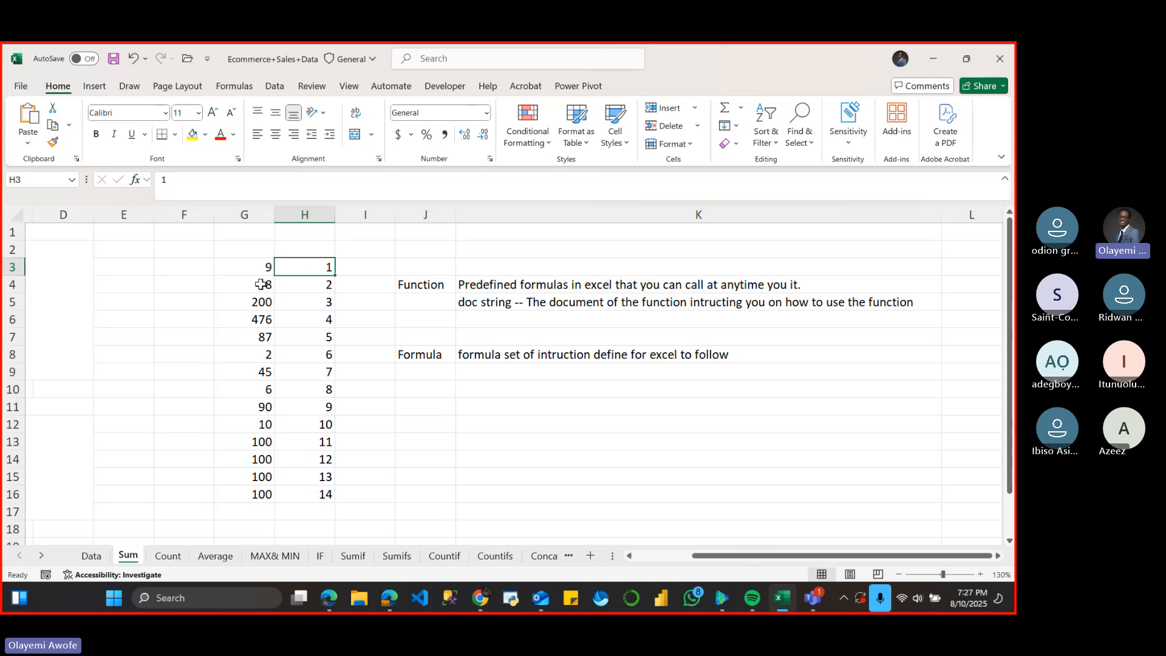
drag(247, 286, 312, 301)
click(311, 284)
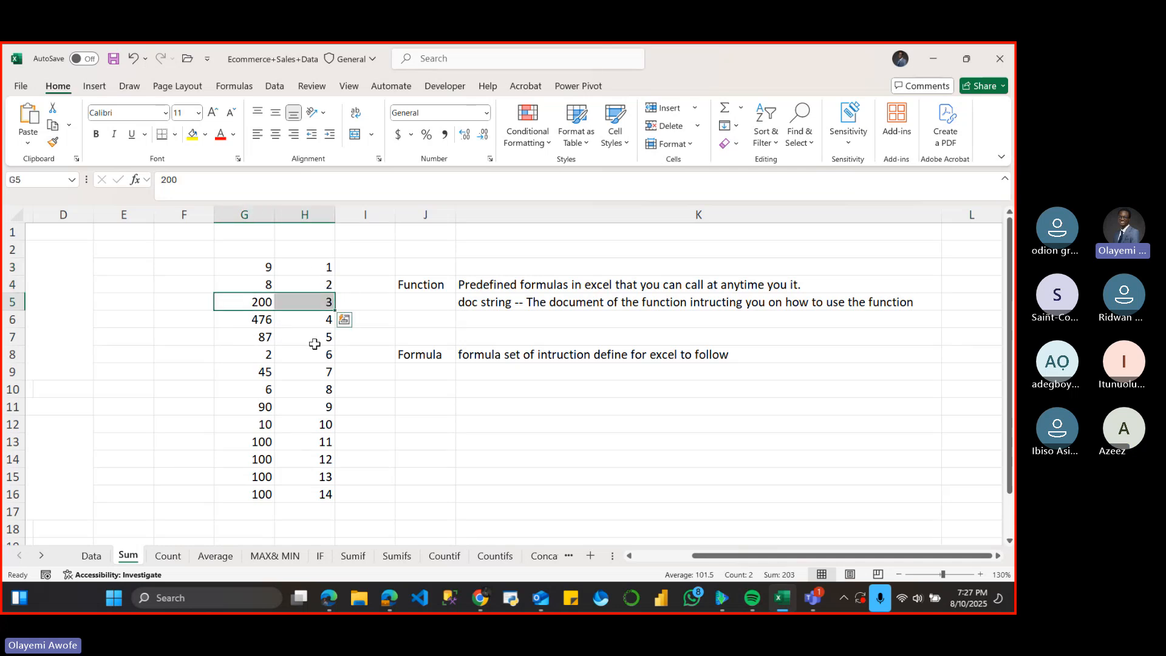
- Start a formula in cell I3 with an equals sign
click(362, 267)
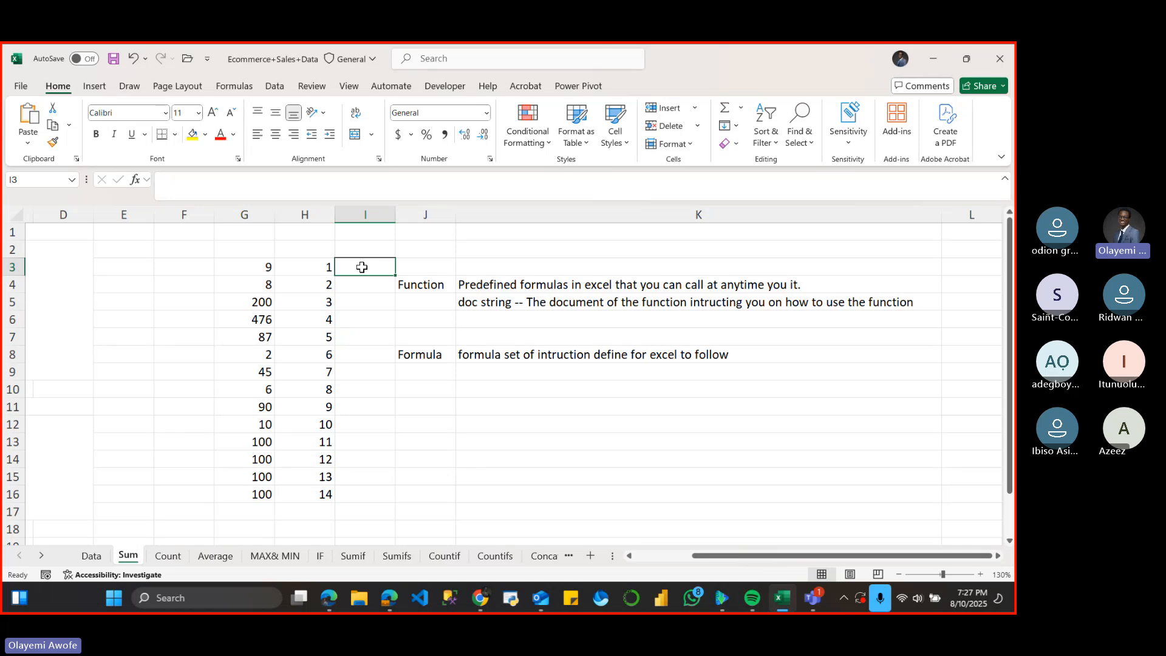
text(=)
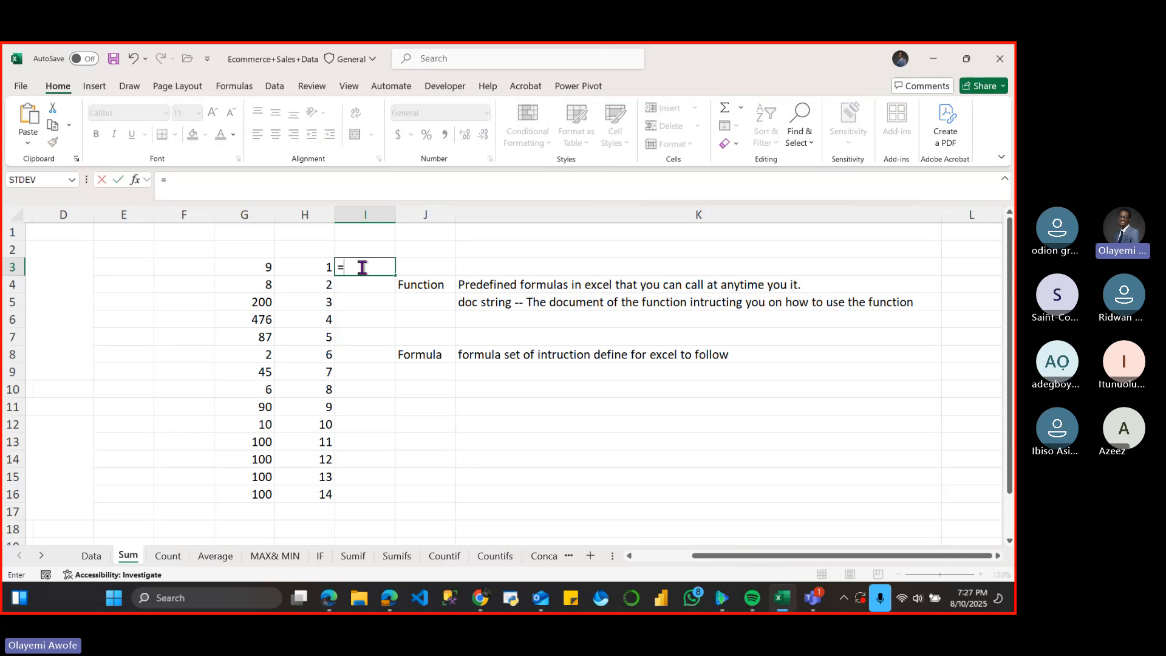
text(su)
key(BackSpace)
key(BackSpace)
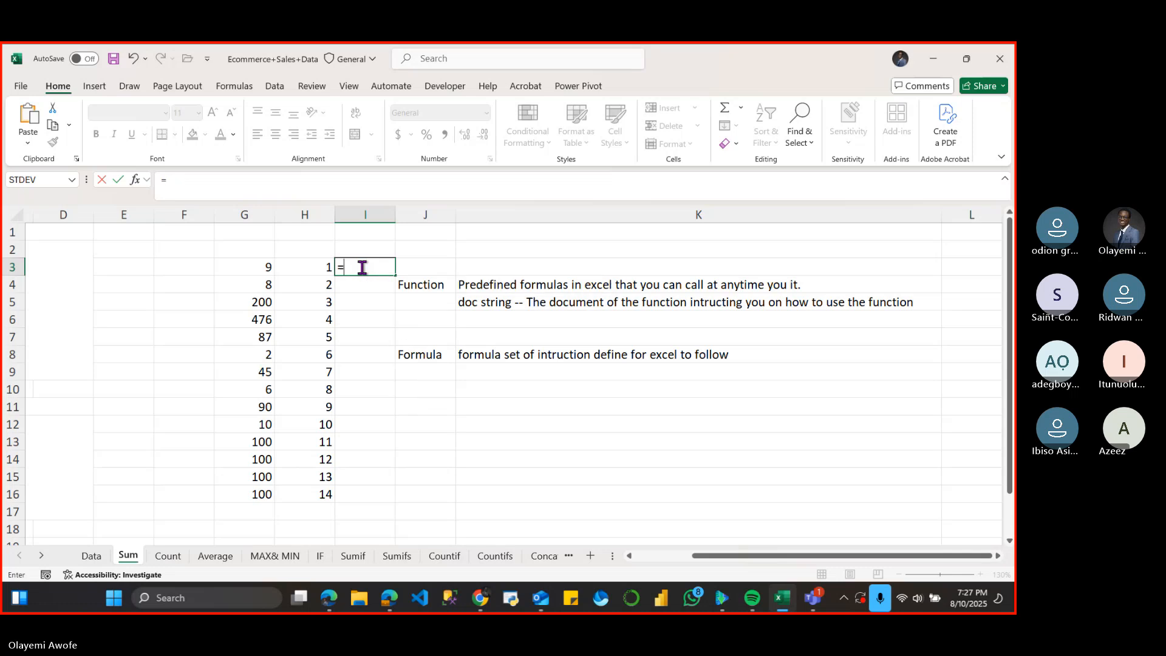
text(Mu)
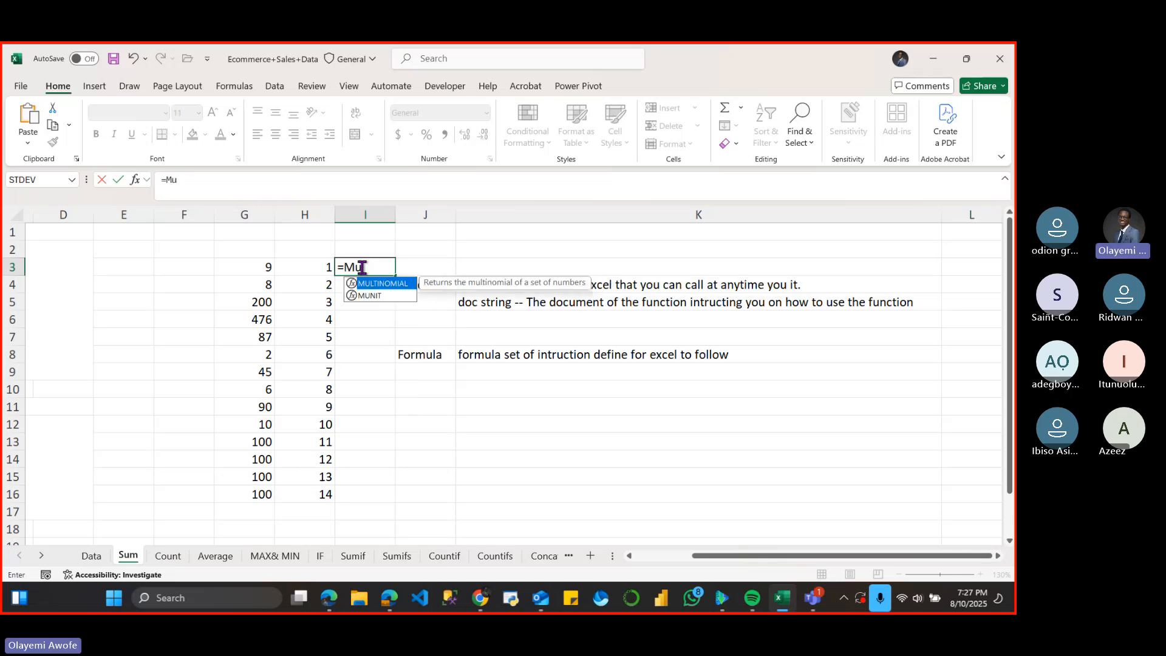
text(l)
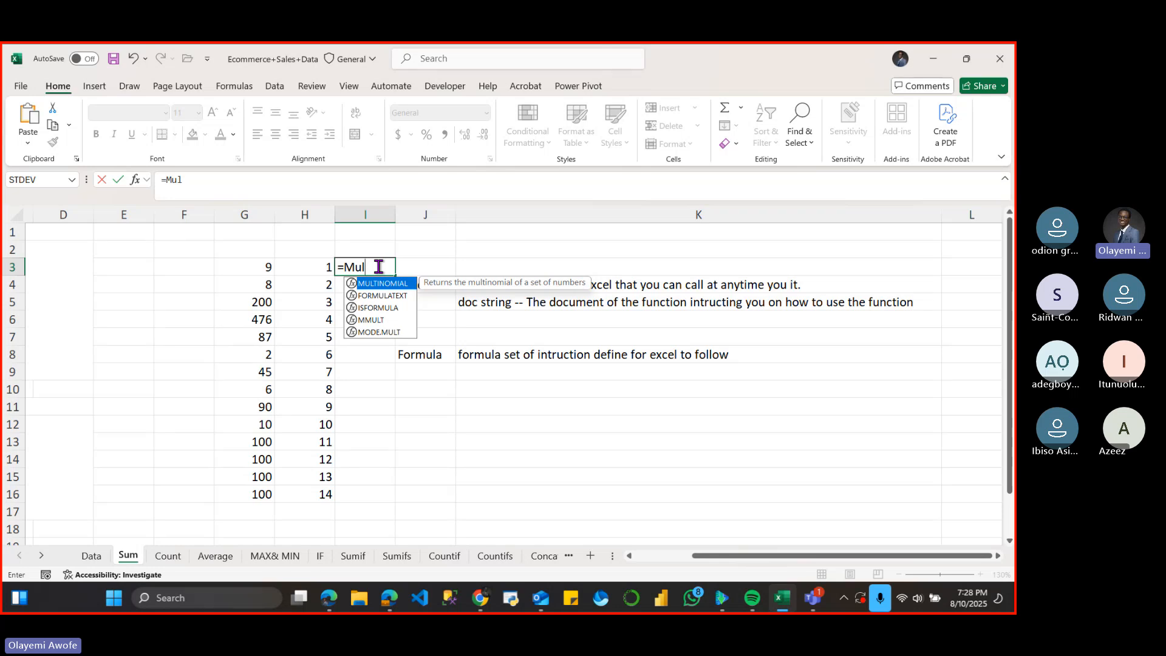
key(BackSpace)
key(BackSpace)
key(BackSpace)
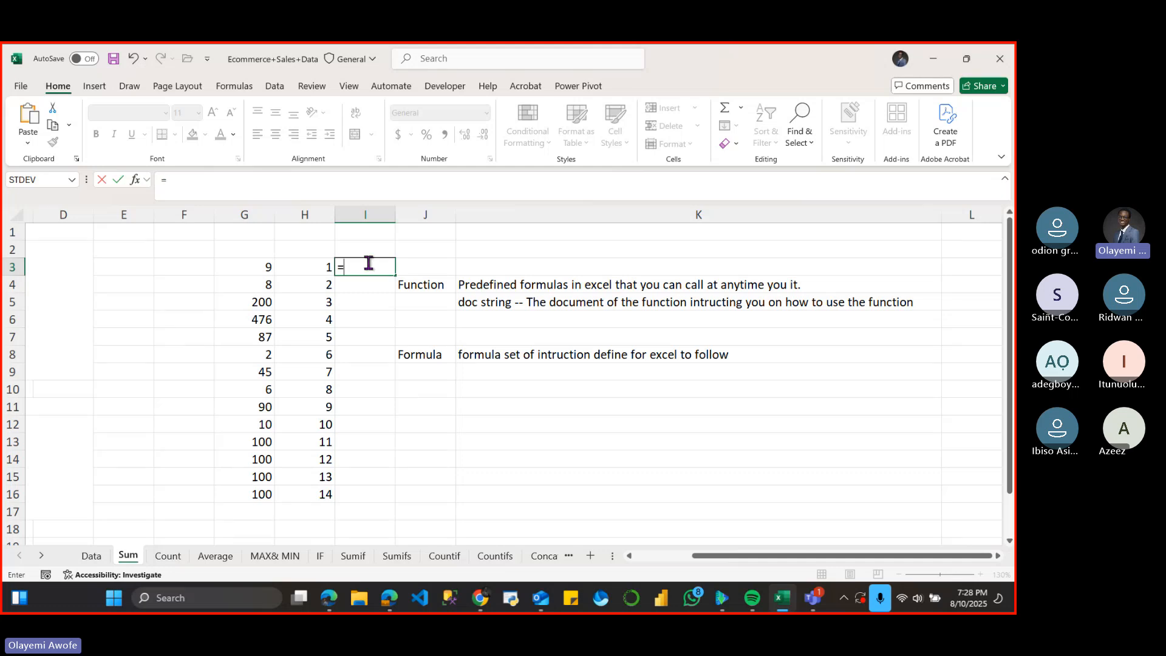
- Complete the formula in I3 as =G3*H3 to multiply the two values in row 3
click(249, 266)
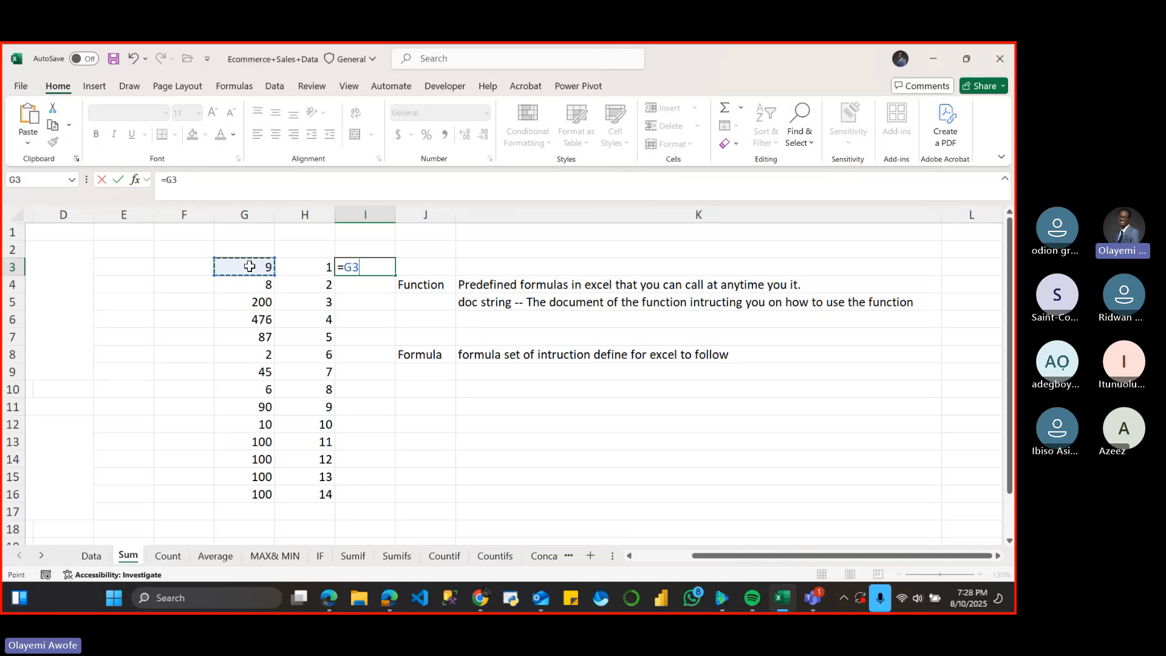
text(*)
click(316, 269)
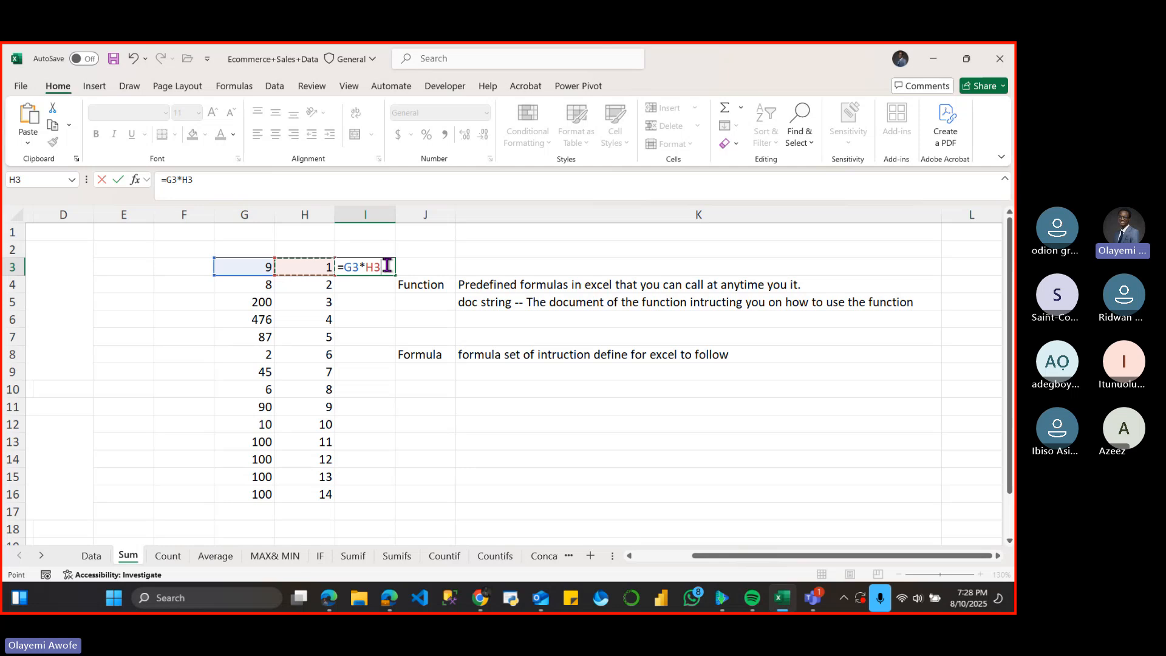
key(Return)
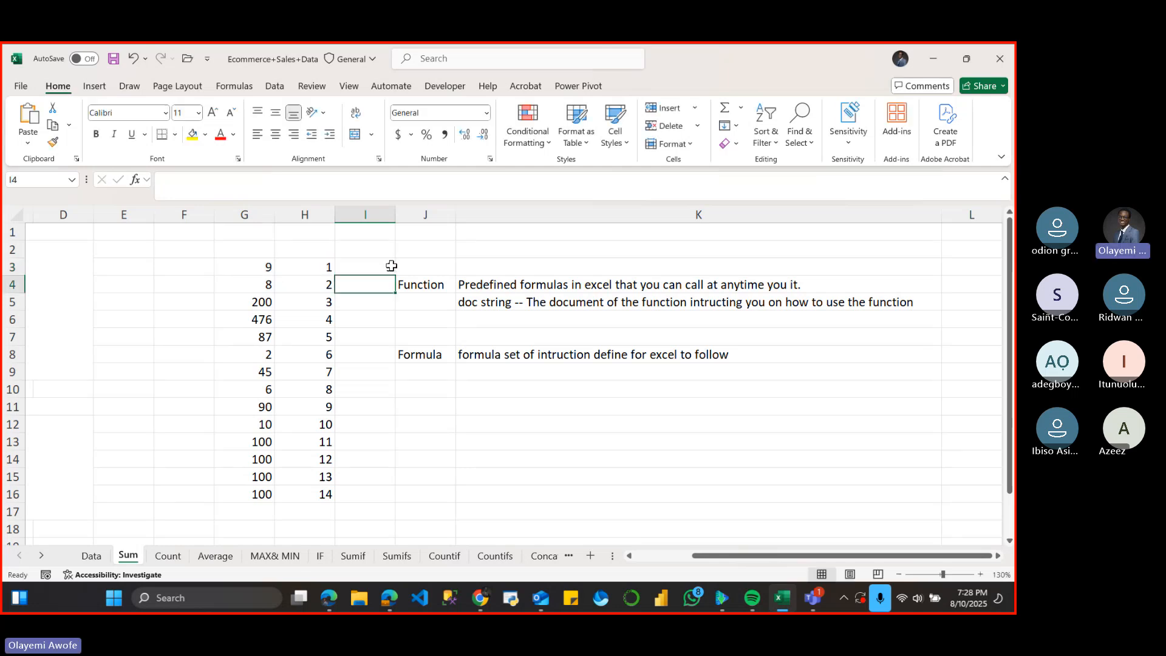
- Copy the multiplication formula from I3 down the column to I16
drag(386, 276, 383, 268)
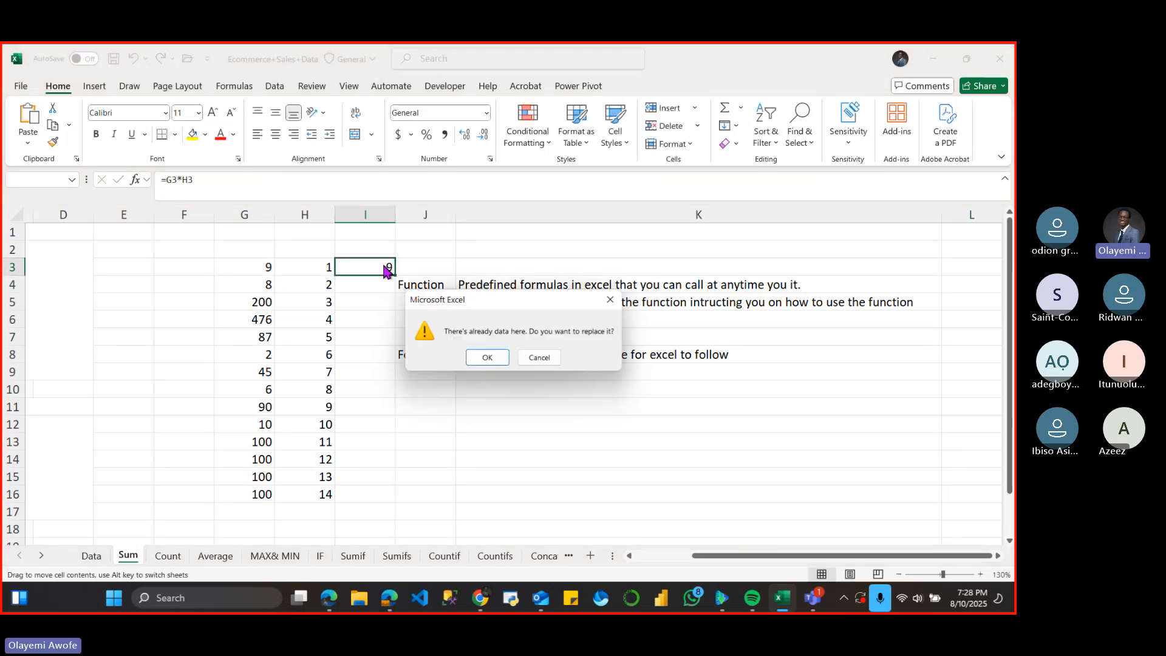
click(611, 300)
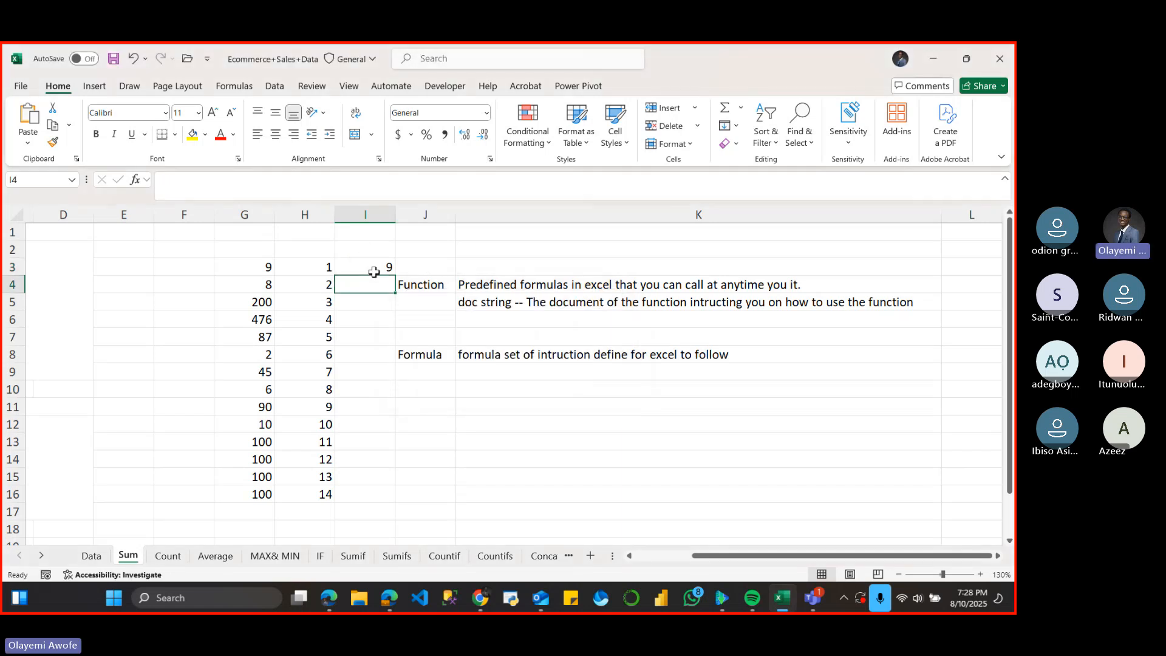
click(382, 267)
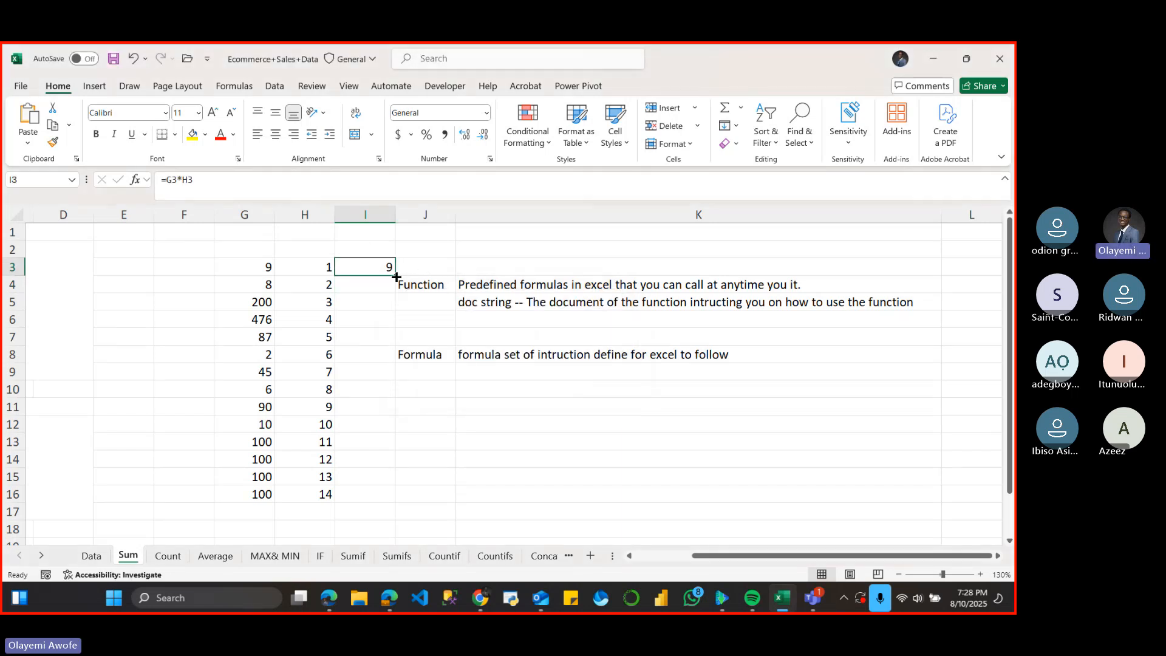
double_click(396, 277)
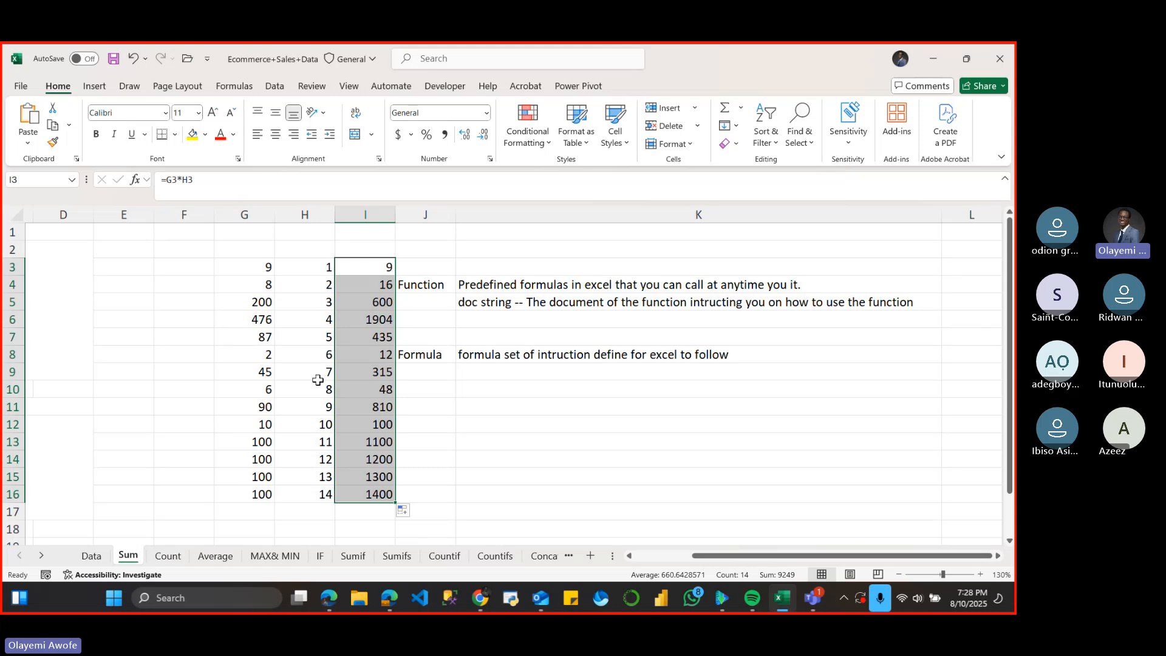
- Examine the copied formulas in column I, including I6, I13 and I3, and review the range I3:I16
key(Down)
key(Down)
key(Down)
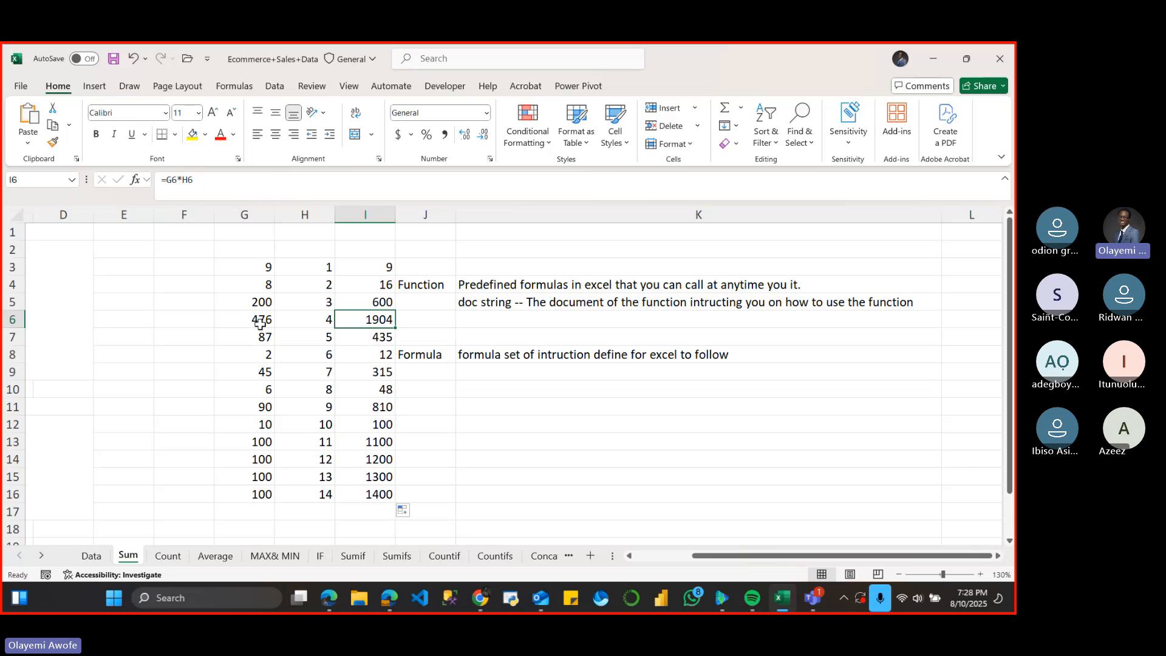
click(375, 439)
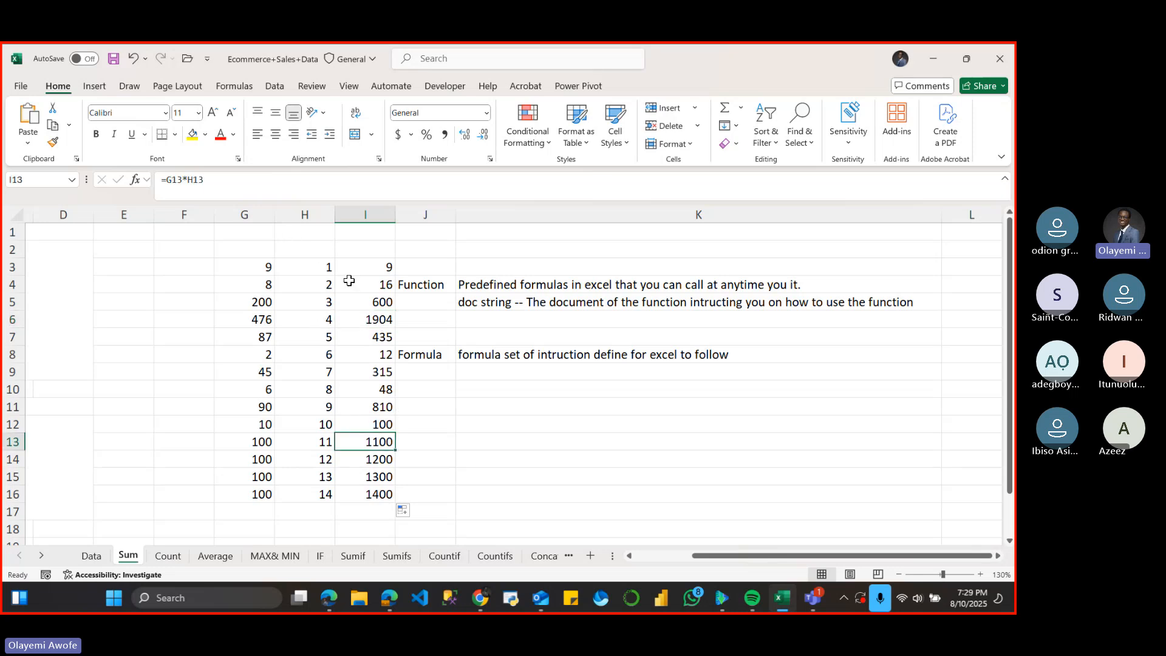
click(381, 269)
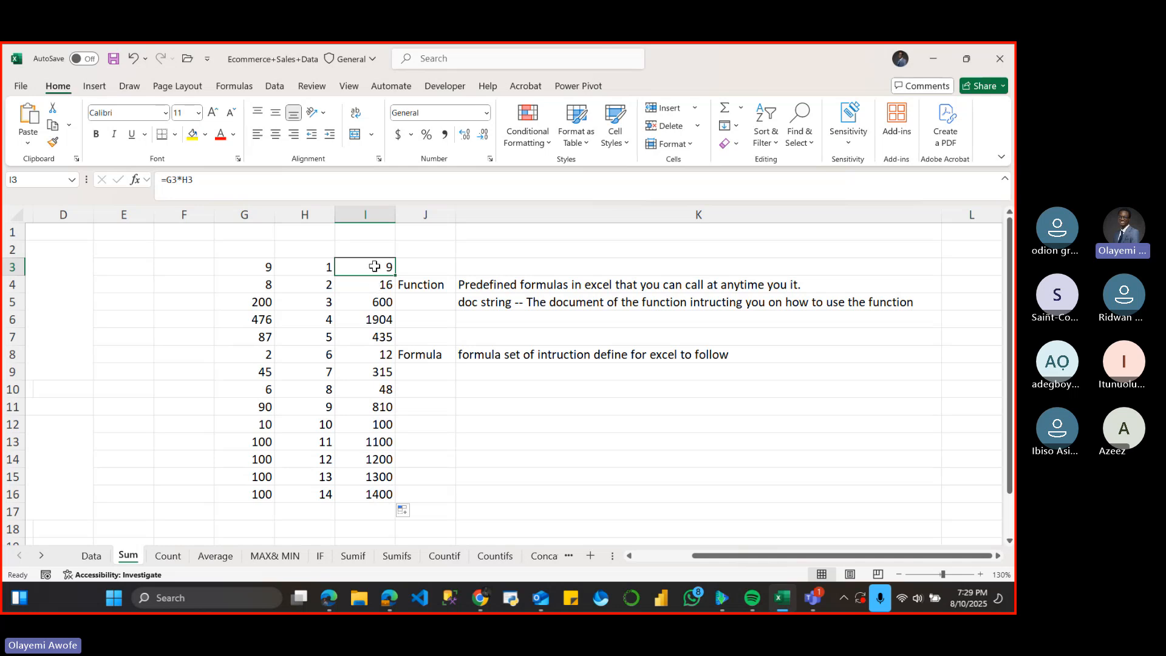
drag(372, 266, 372, 495)
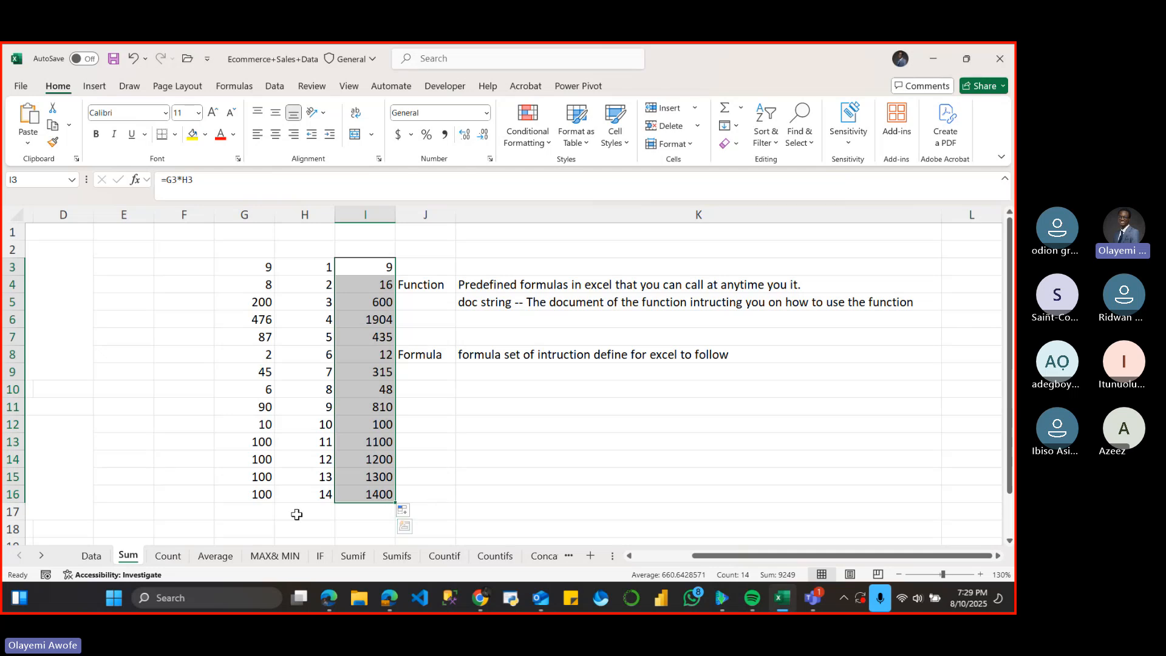
- Enter the label "Total" in cell H17, below the number series
click(296, 514)
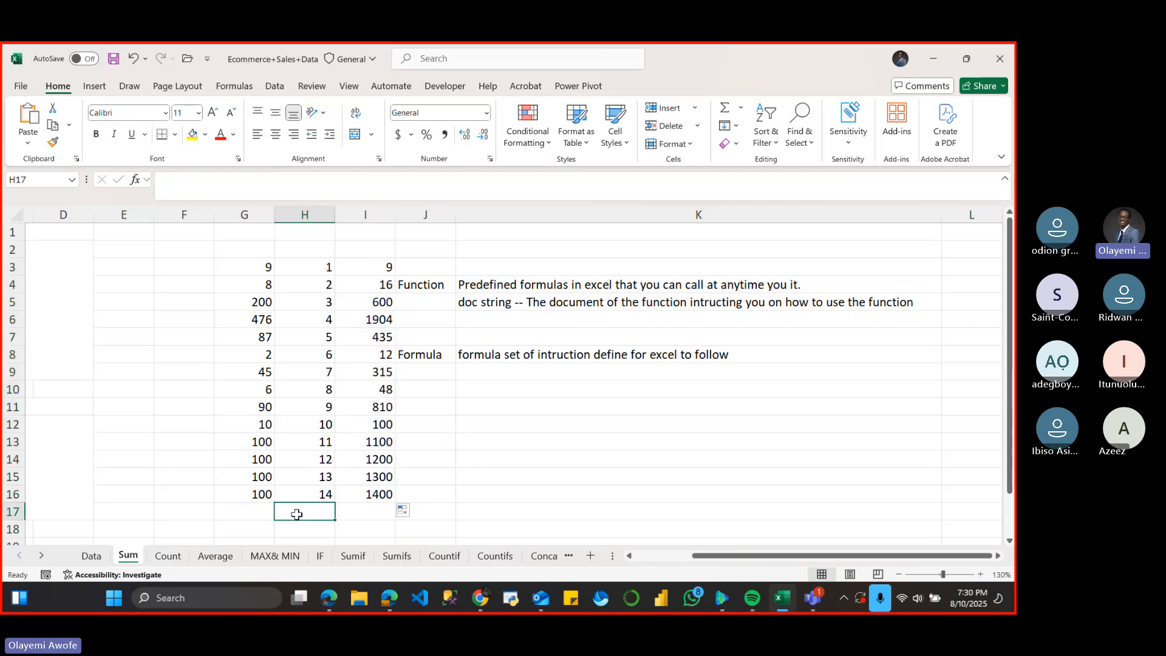
text(Tot)
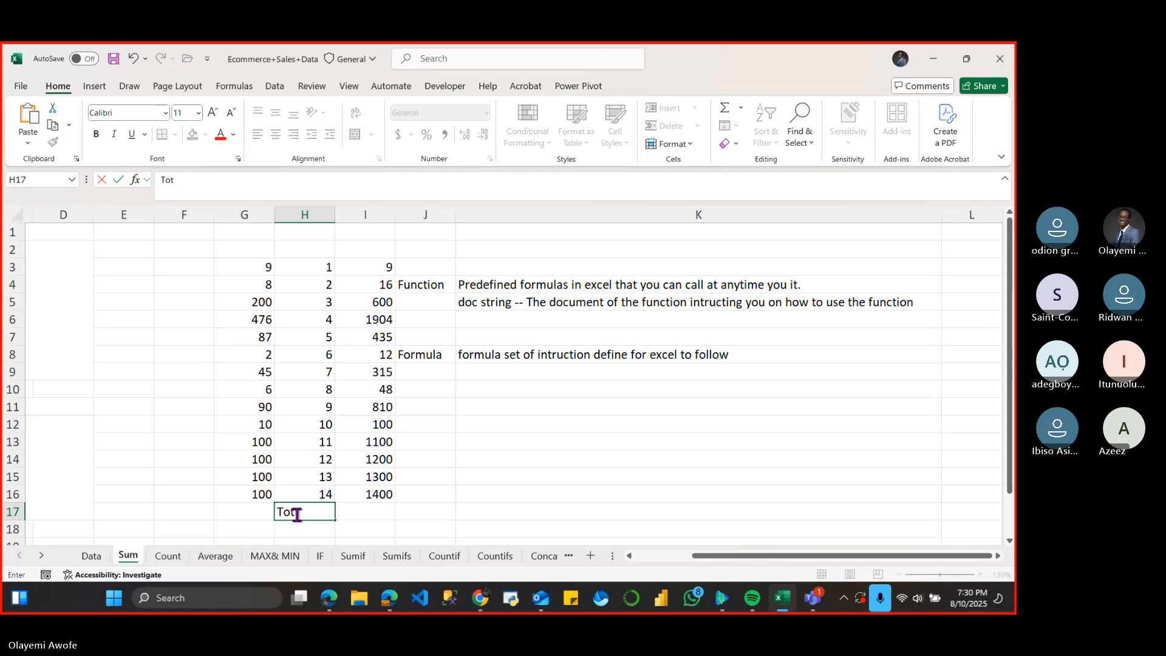
key(BackSpace)
text(t)
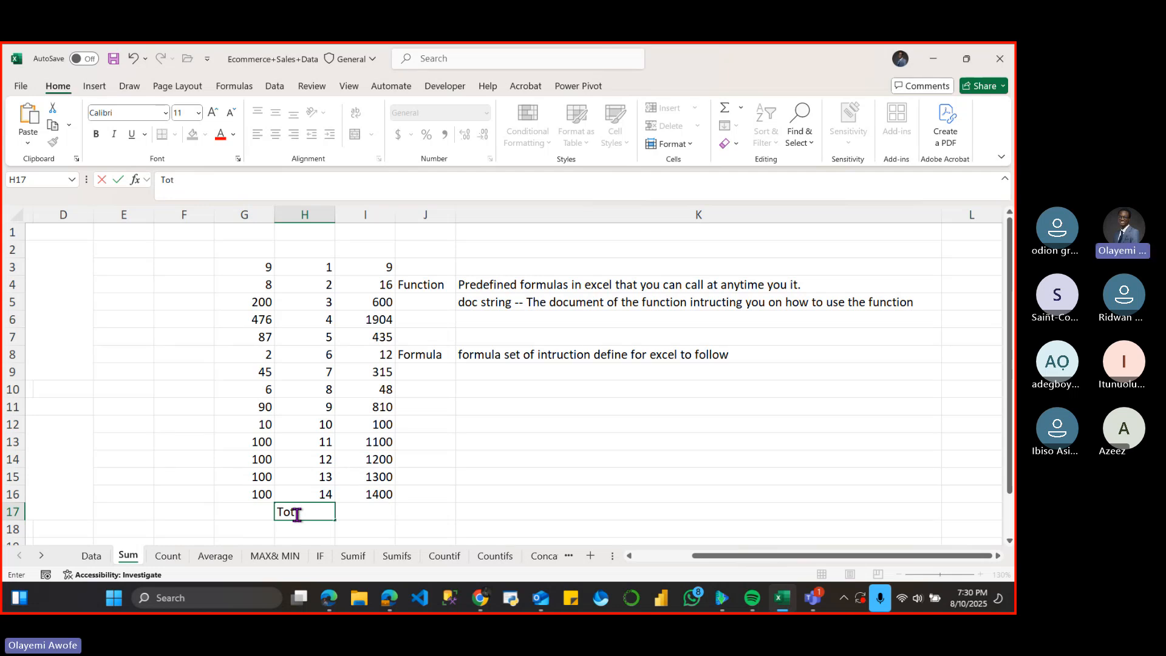
text(al)
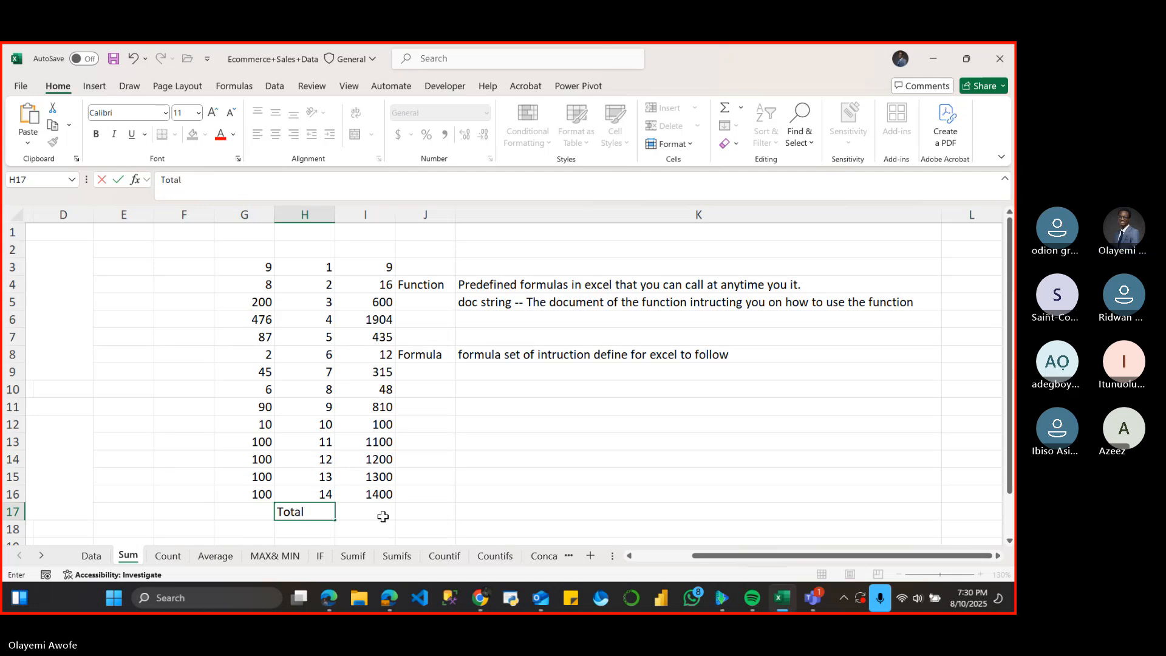
click(383, 516)
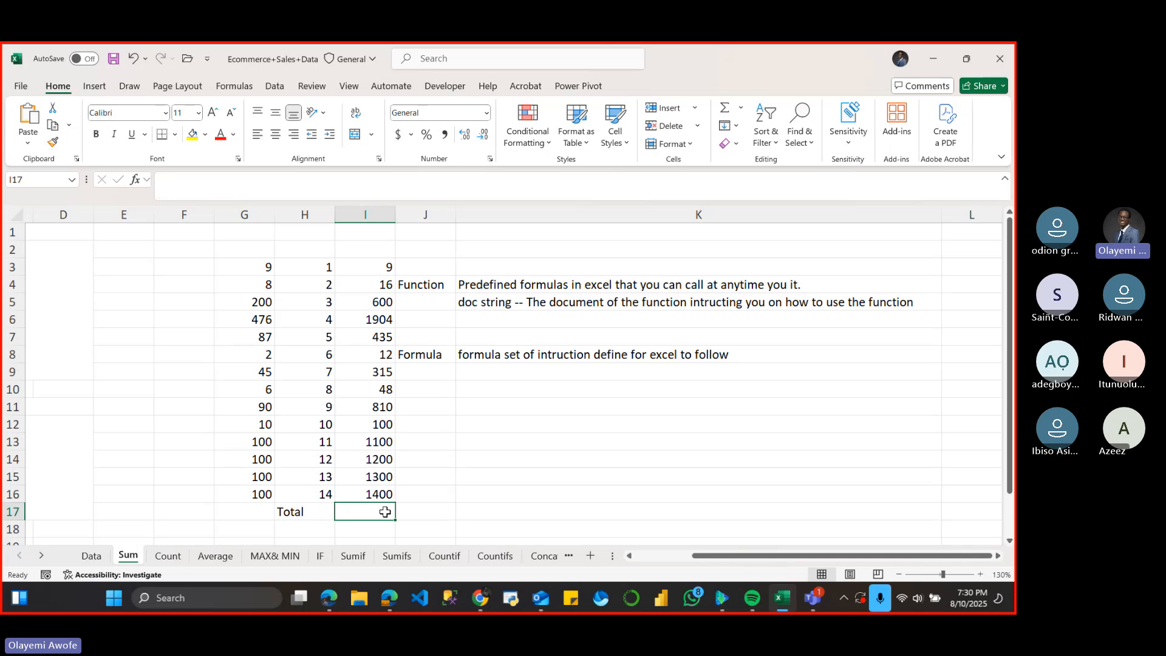
double_click(385, 513)
text(=)
click(374, 271)
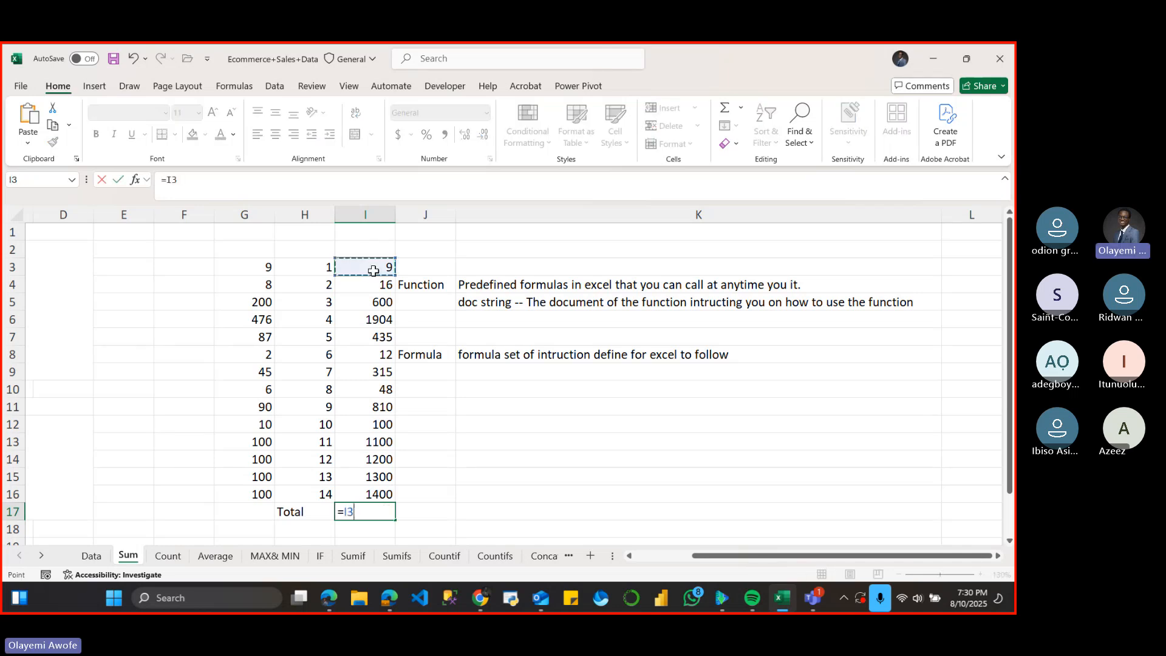
text(+)
click(380, 287)
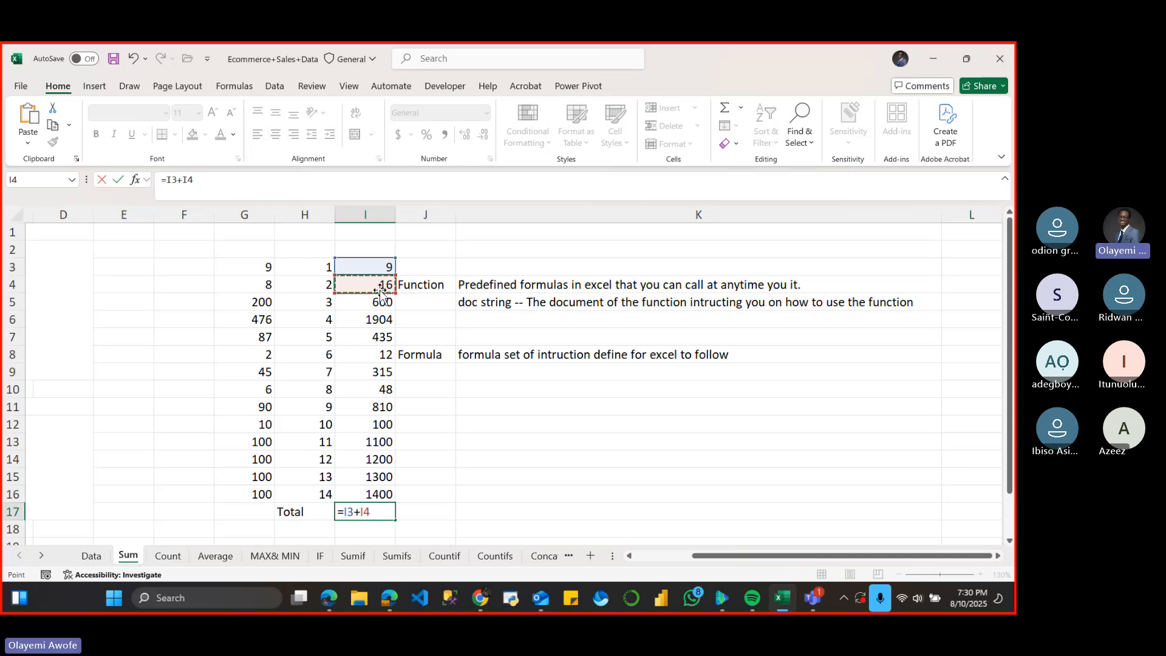
text(+)
key(BackSpace)
key(BackSpace)
key(BackSpace)
key(BackSpace)
key(BackSpace)
key(BackSpace)
- Try to total the column I products in I17 with a SUM formula whose range starts at I3
text(sum)
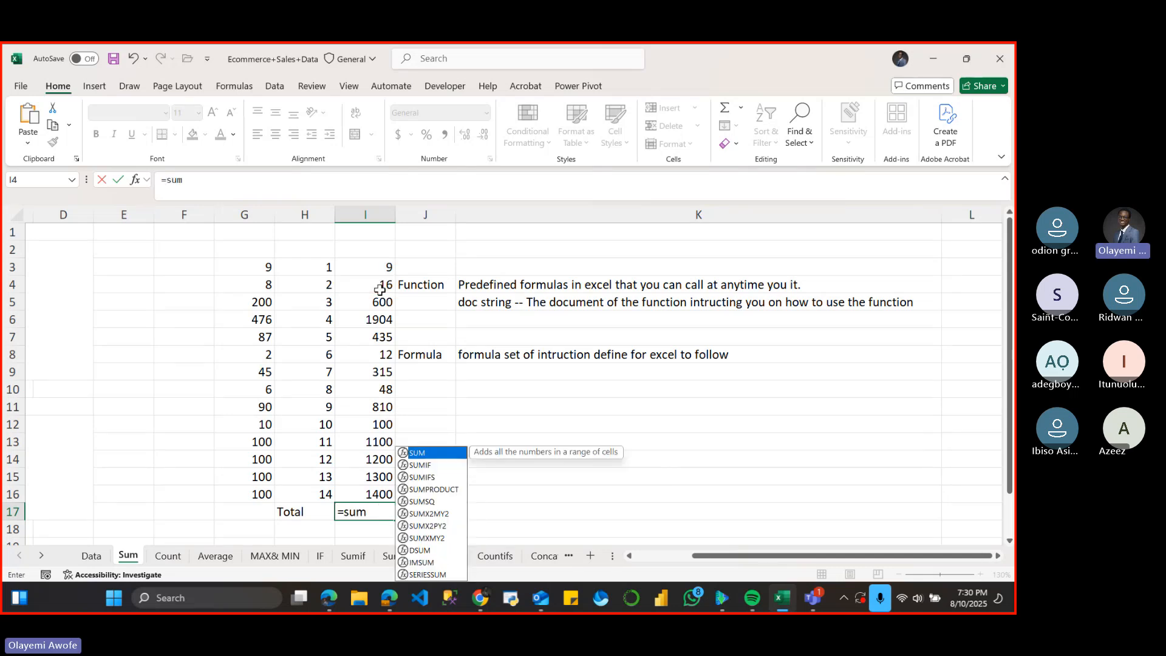
key(Return)
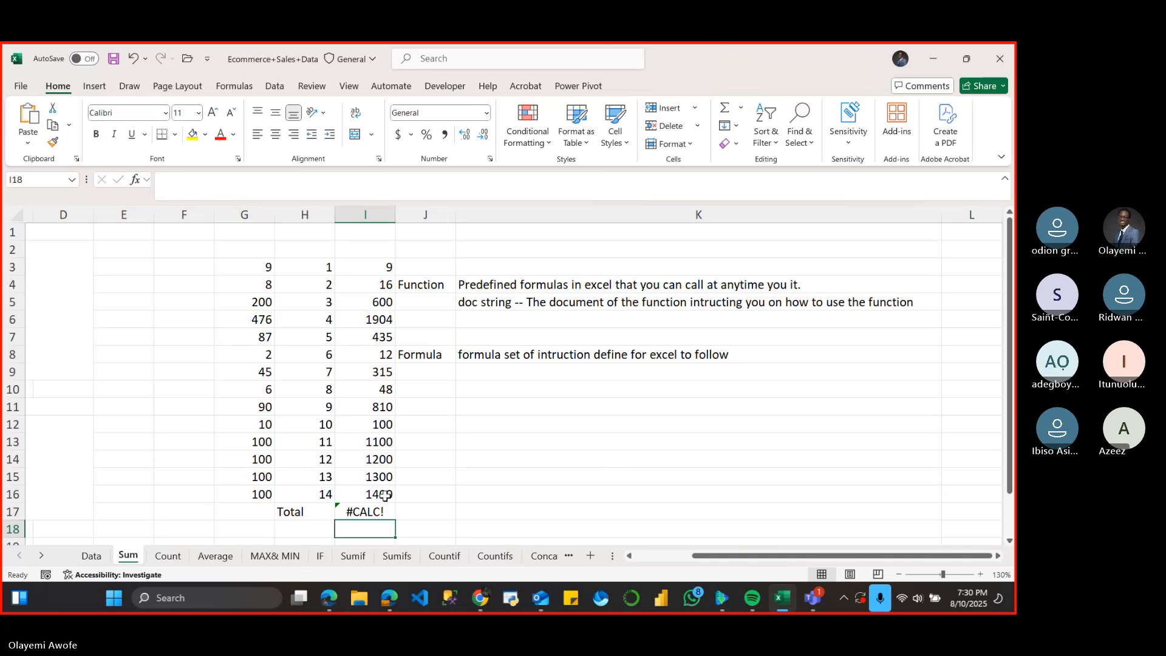
click(376, 511)
text(=)
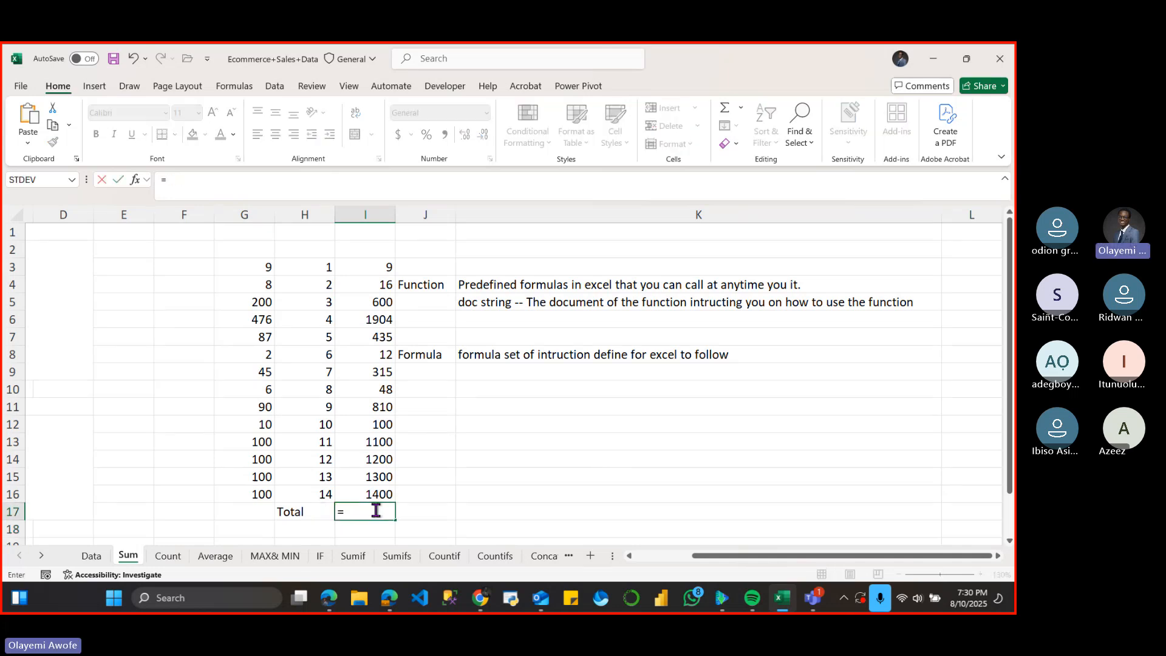
text(sum)
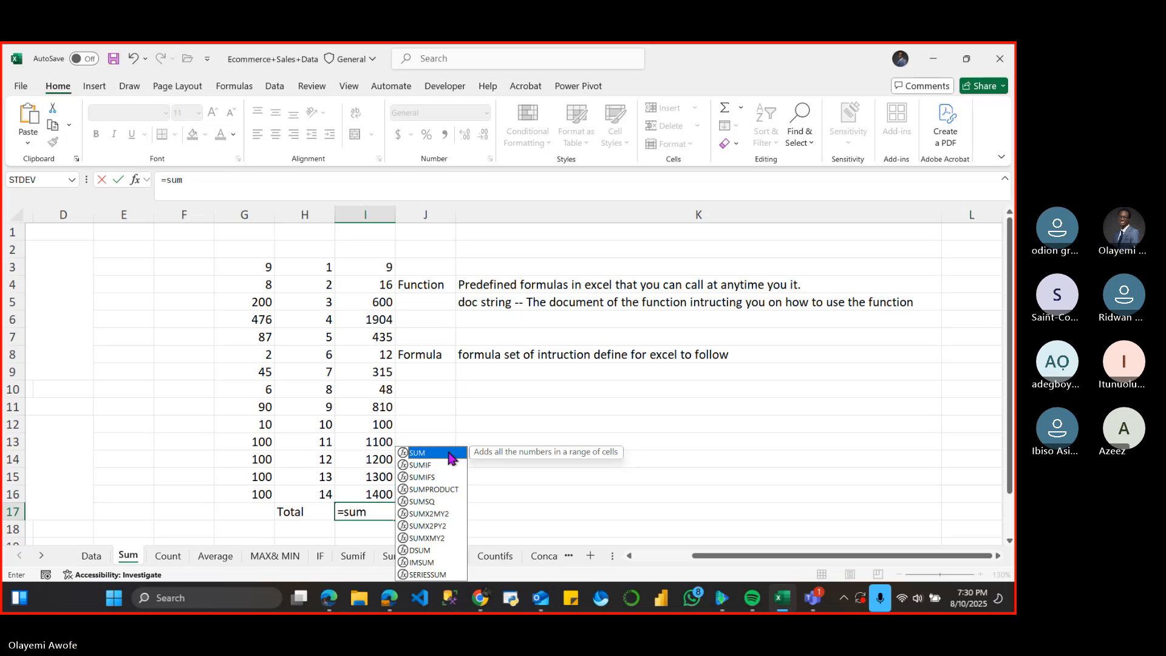
key(Escape)
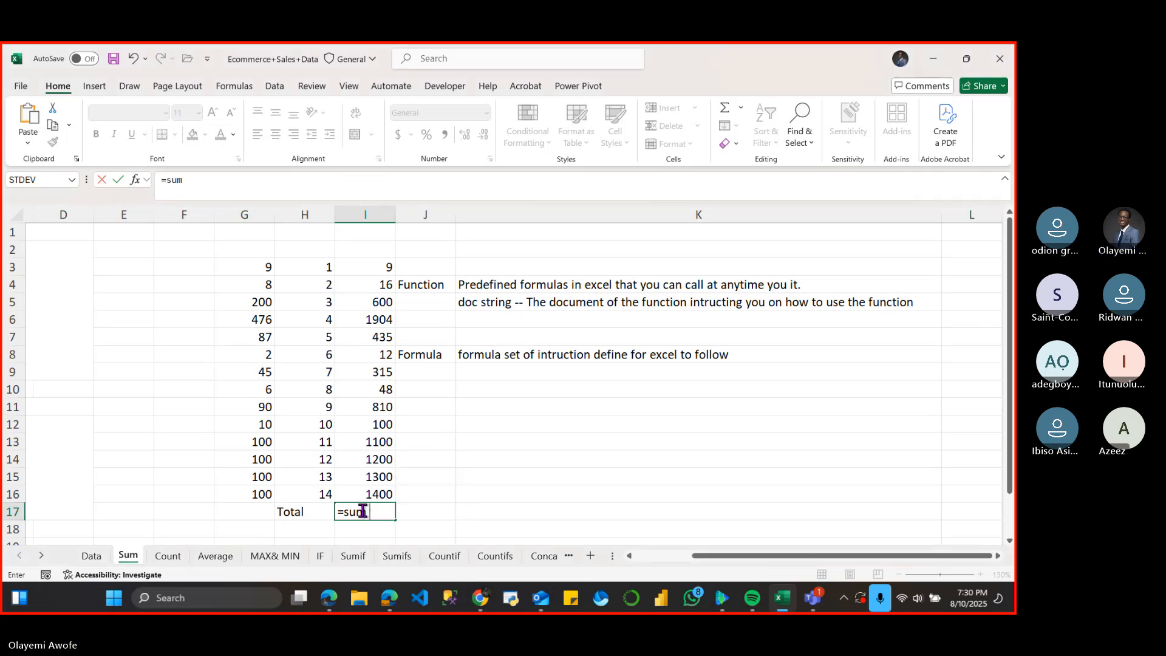
key(BackSpace)
text(m()
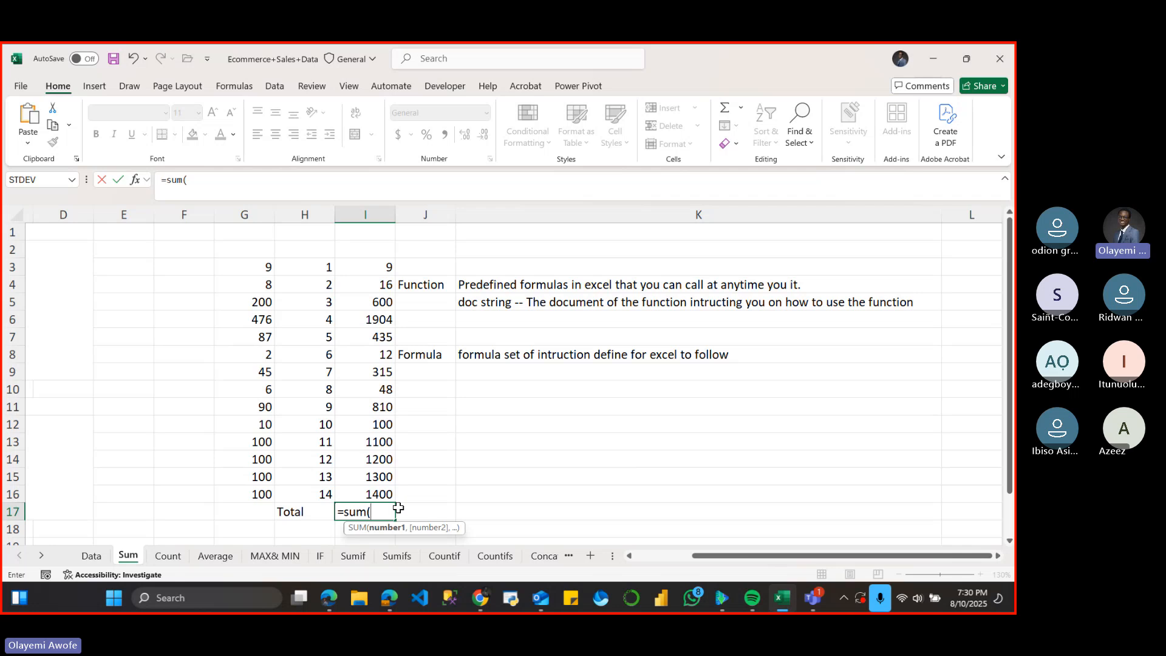
click(384, 269)
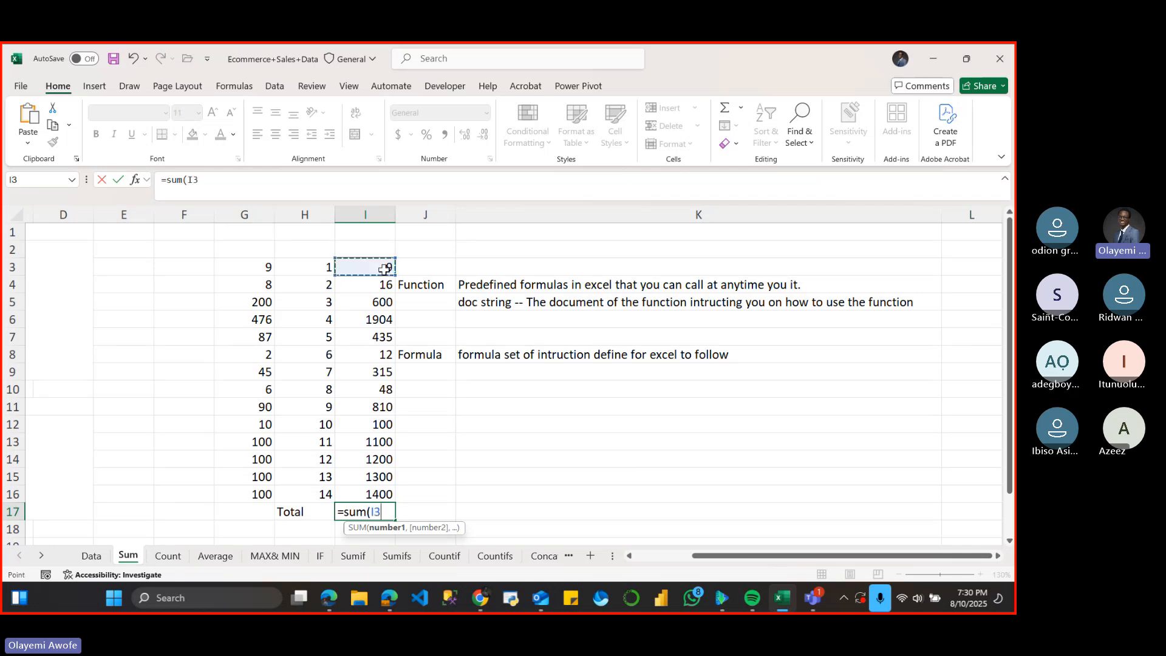
key(ctrl+shift+Down)
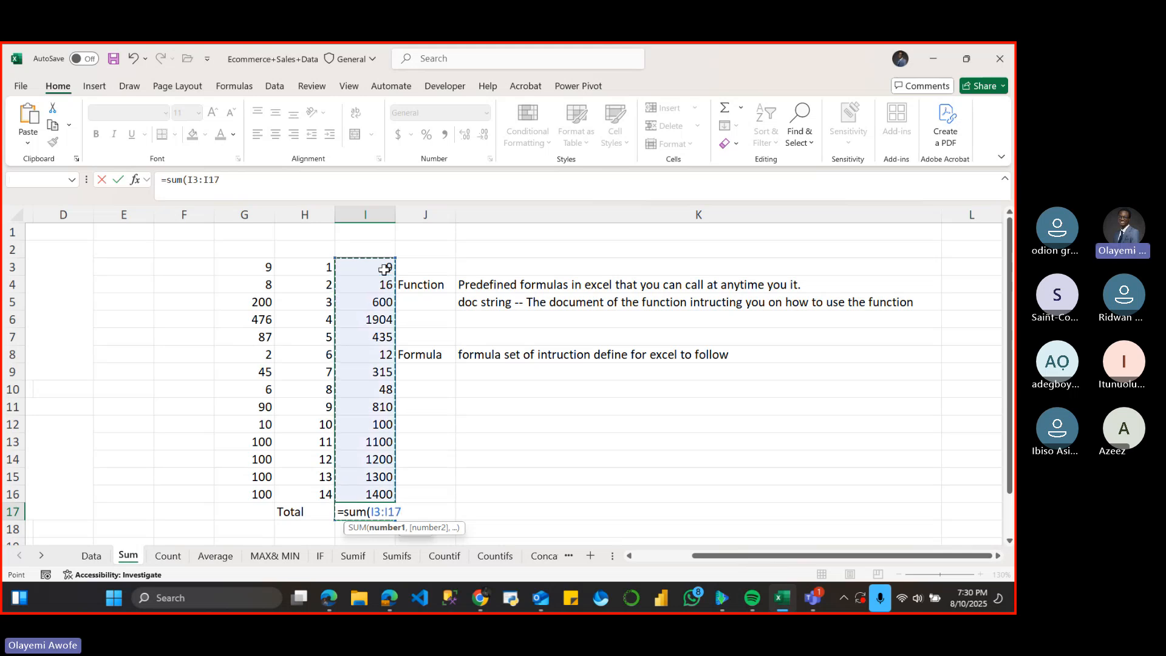
key(BackSpace)
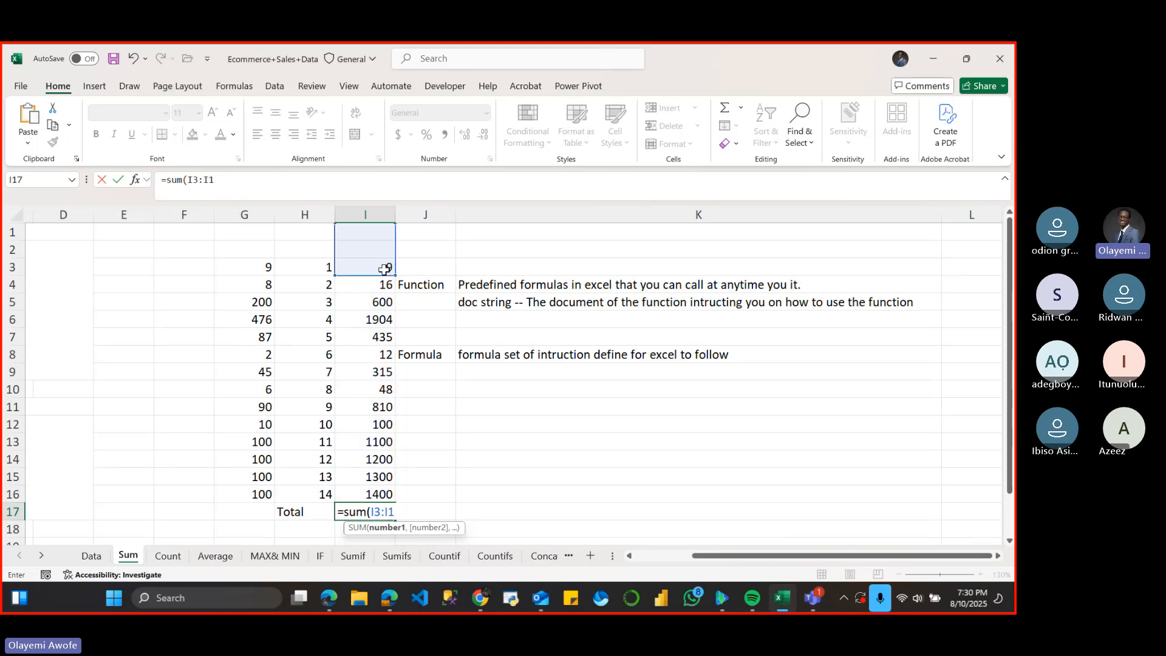
text(17)
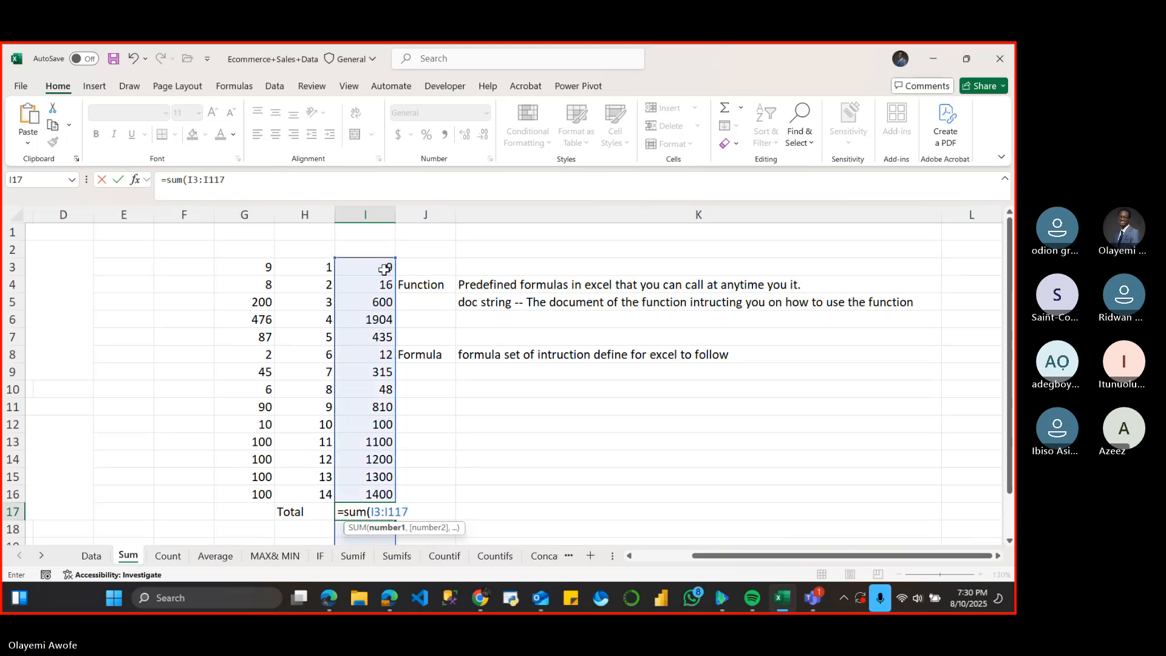
key(BackSpace)
key(BackSpace)
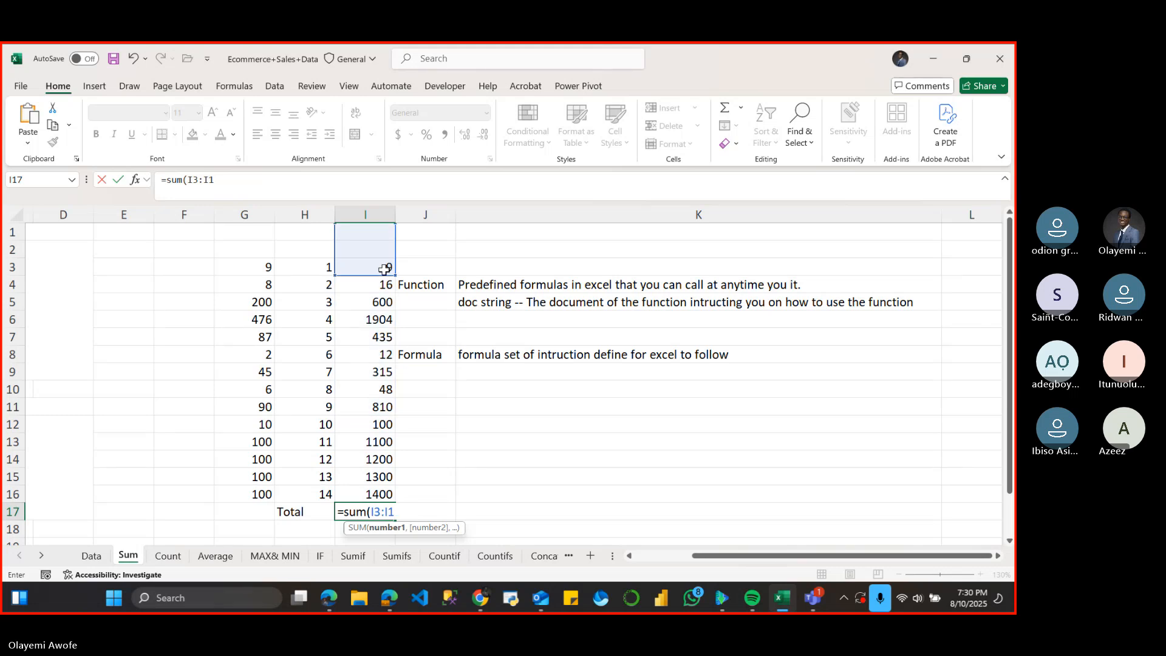
key(BackSpace)
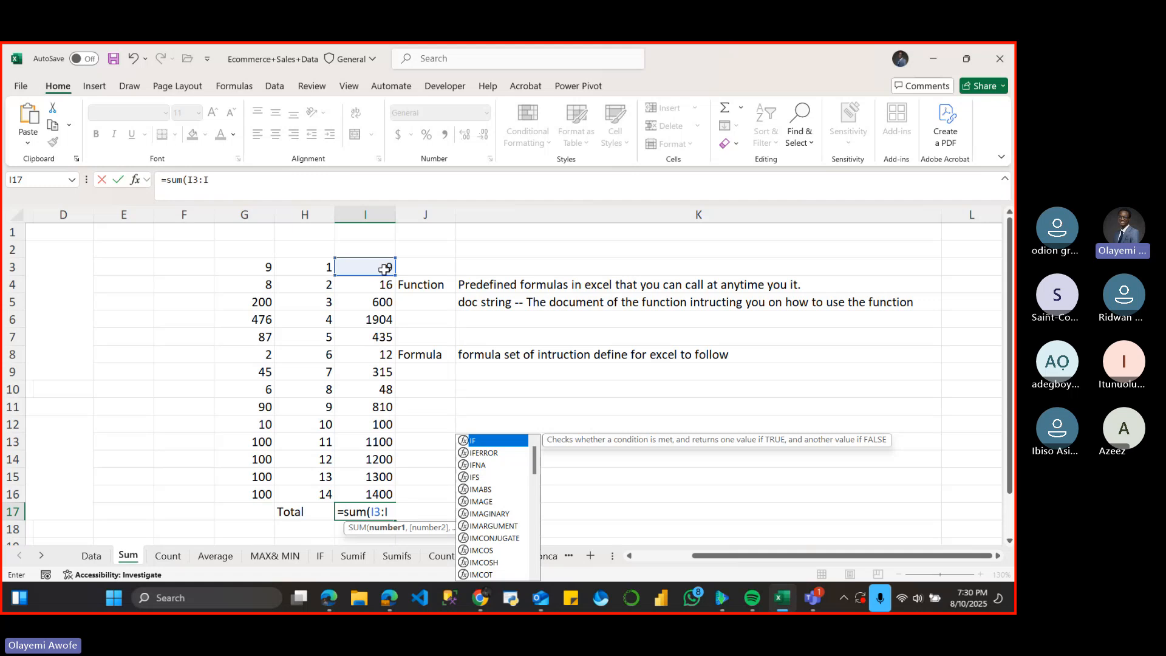
key(ctrl+Return)
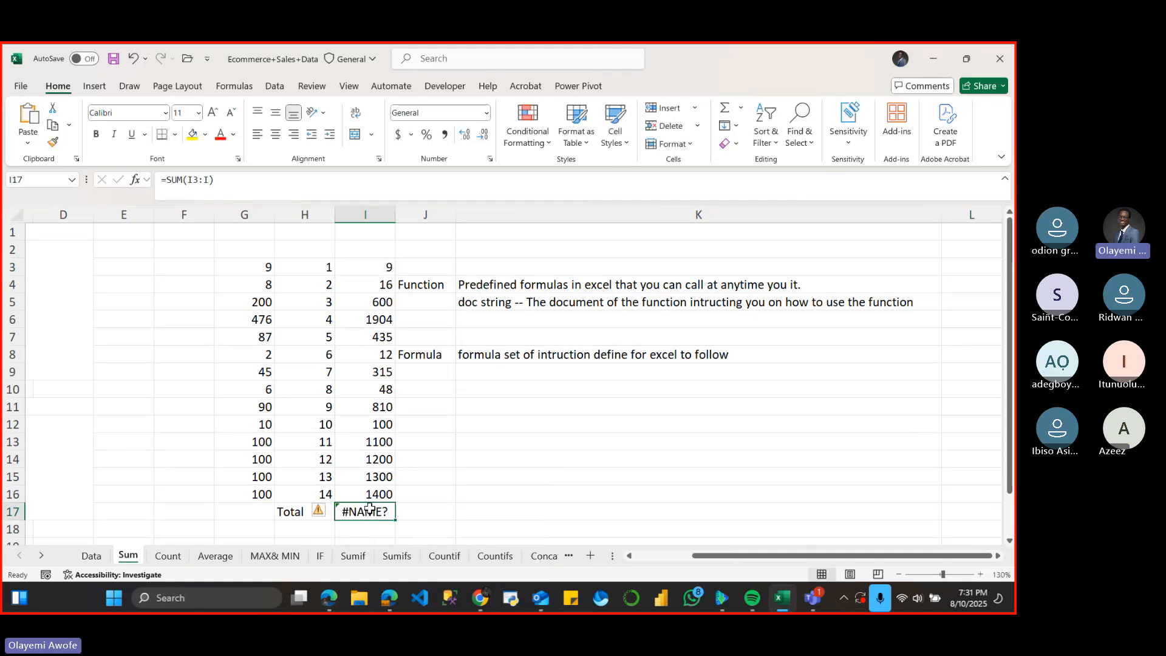
- Replace the content of I17 with =SUM(I3:I16) to total the products above it
key(BackSpace)
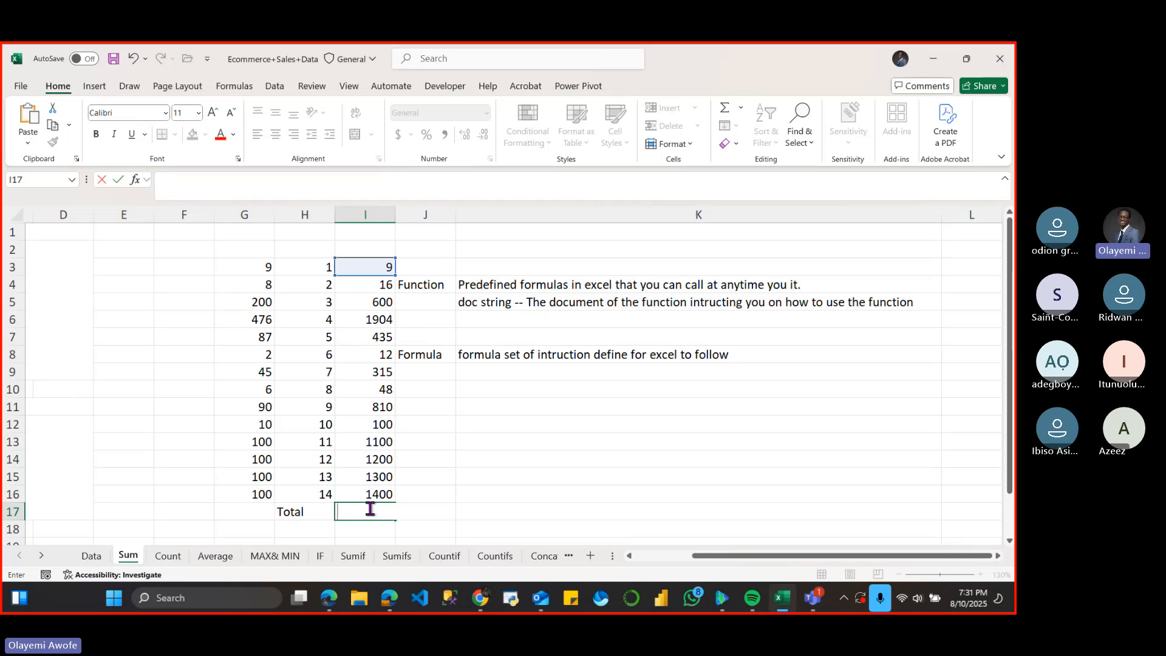
text(=)
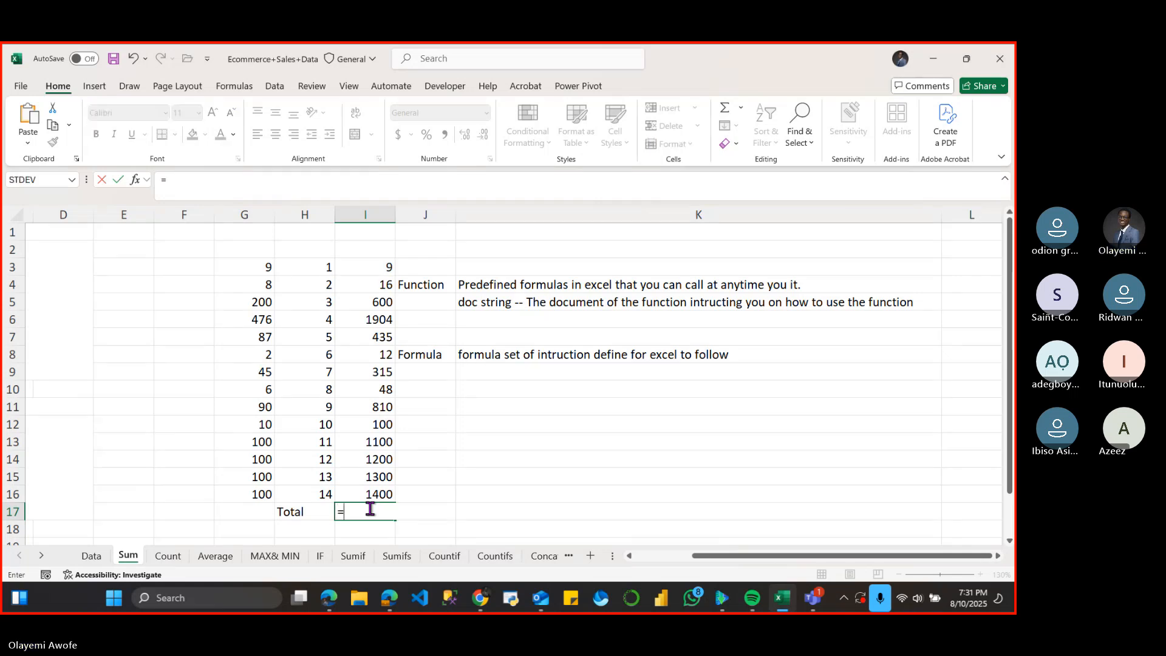
text(SUM)
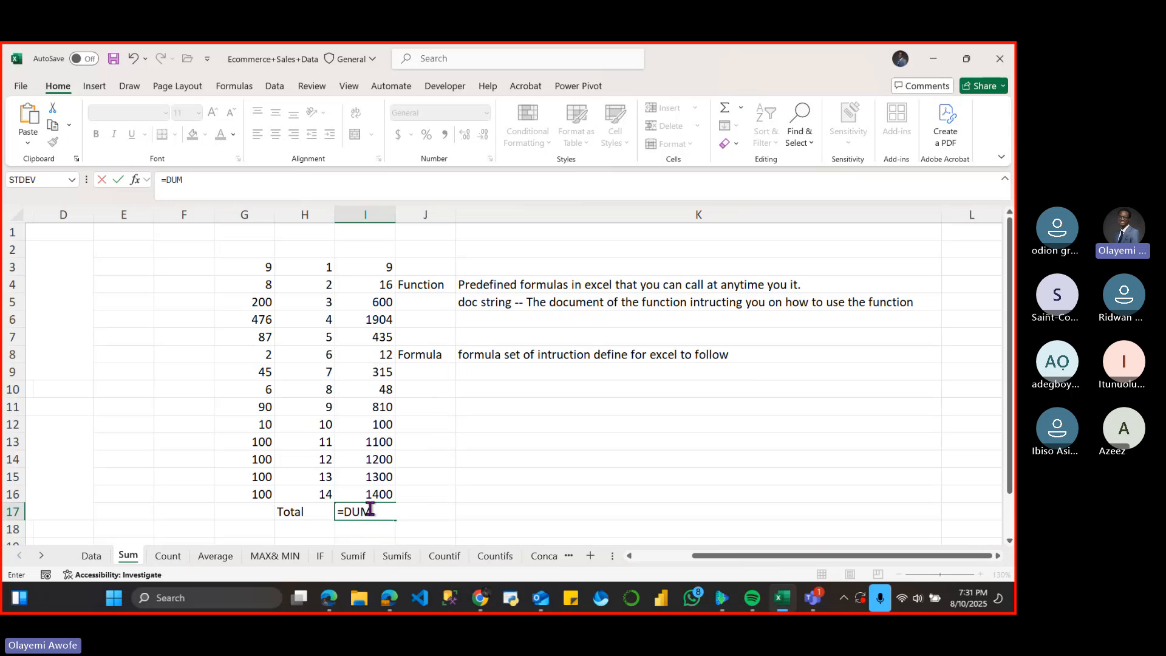
key(BackSpace)
key(BackSpace)
key(BackSpace)
text(SUM)
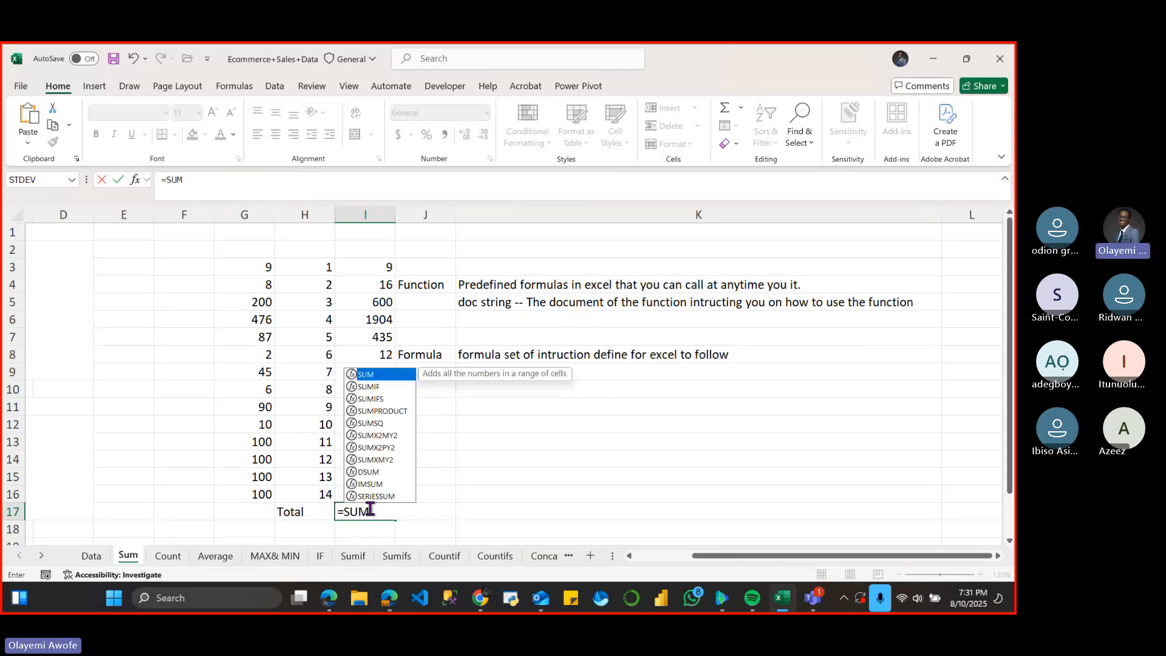
text(()
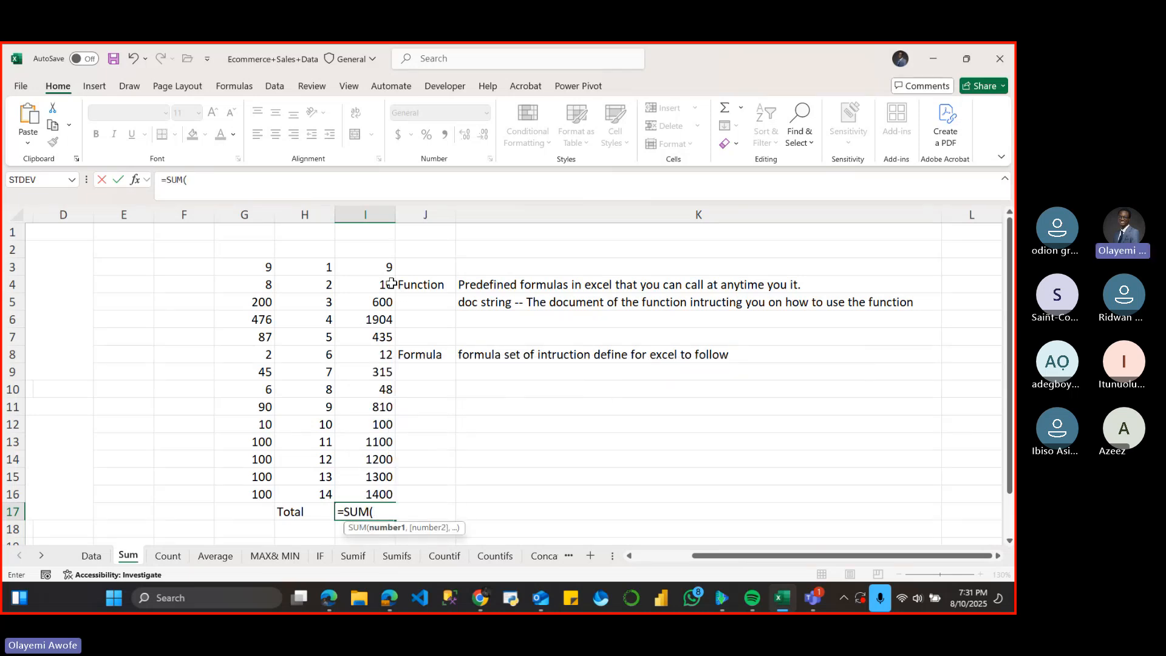
click(377, 267)
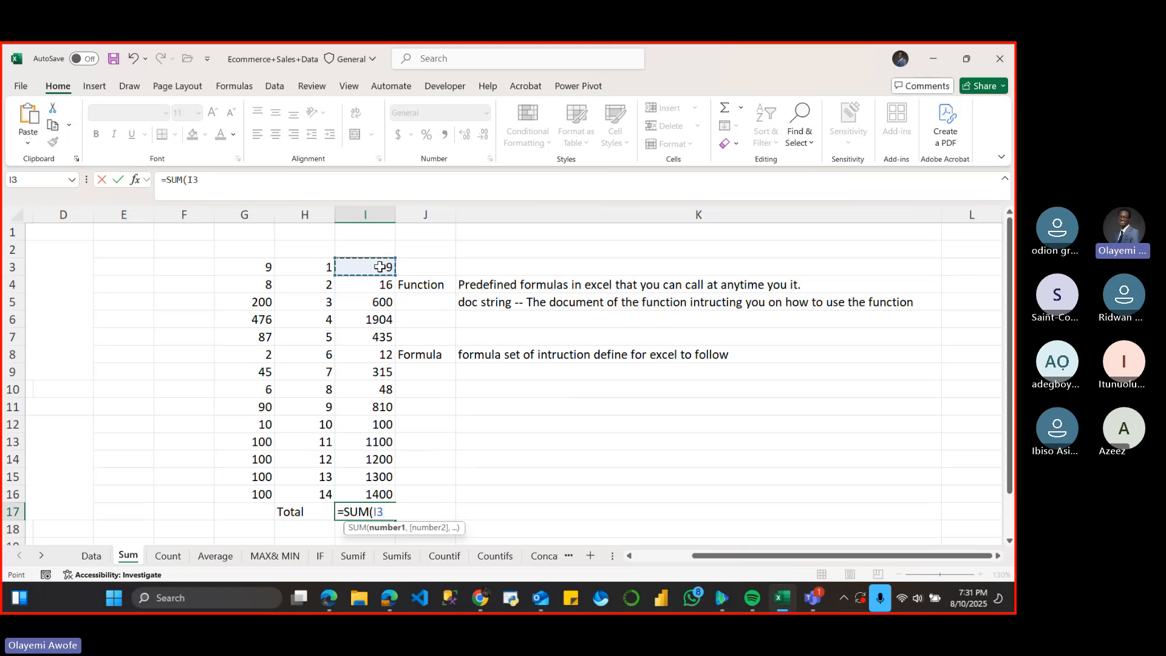
key(ctrl+shift+Down)
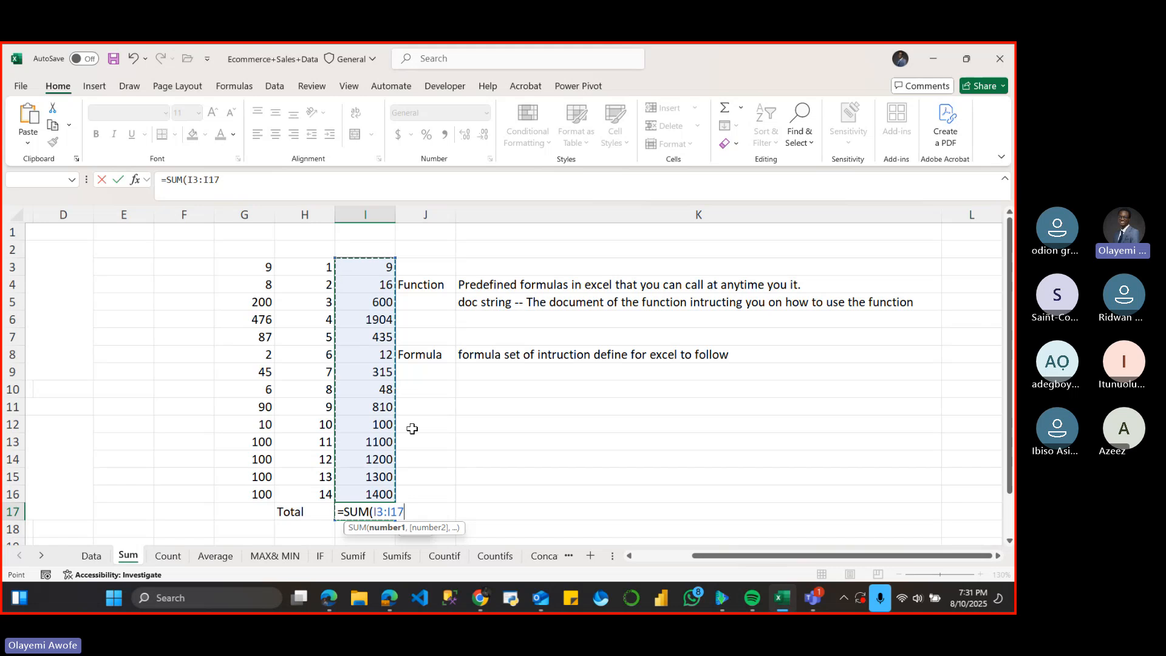
key(BackSpace)
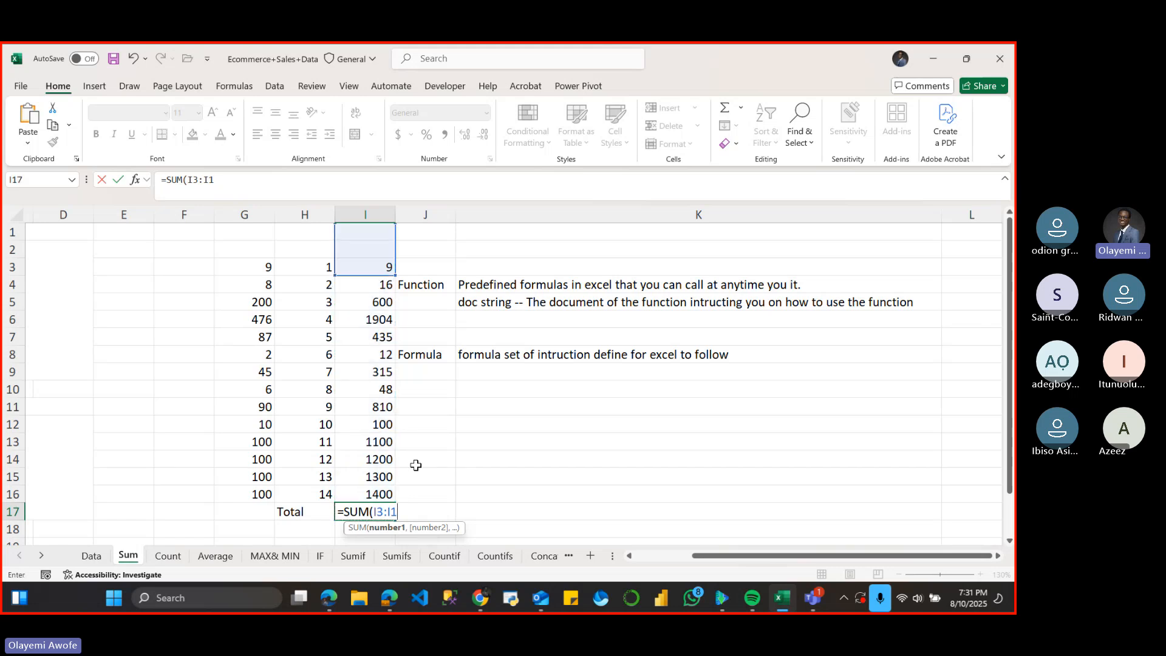
text(6)
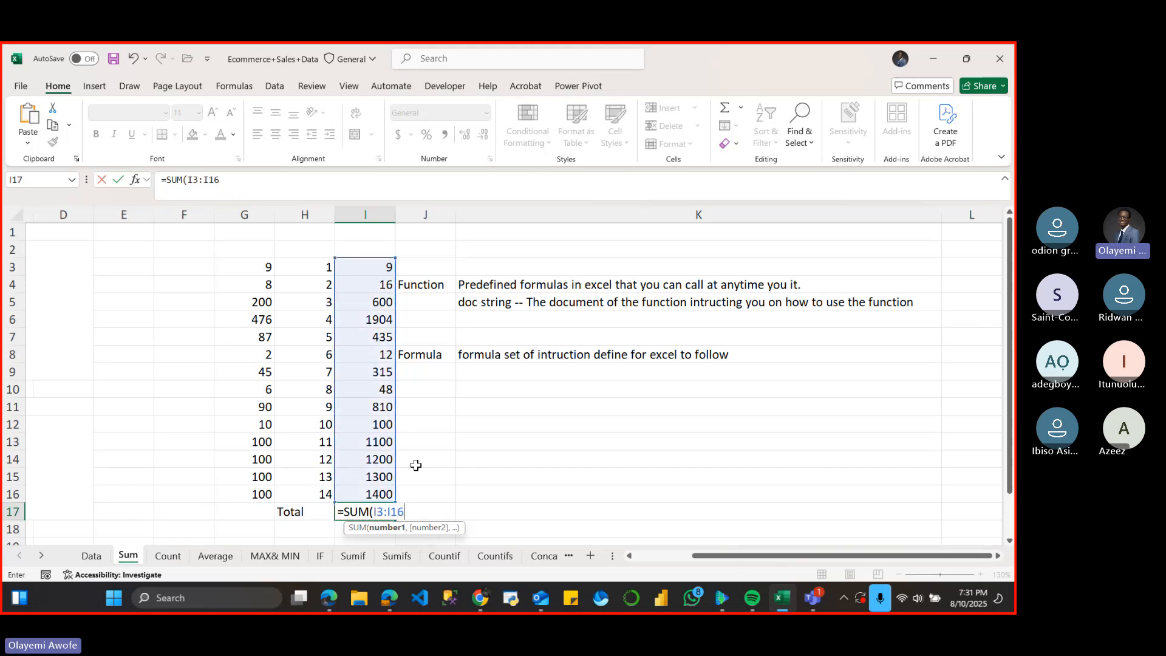
key(Return)
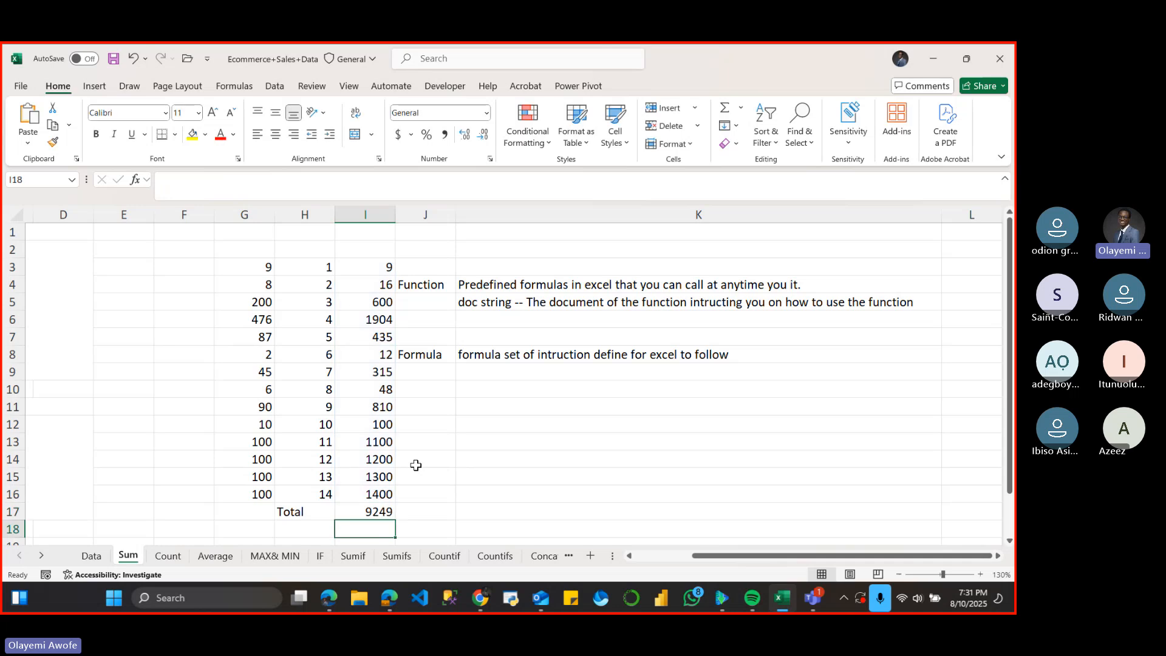
- Review the SUM formula in I17 and compare it with the summary figures for the selected range I3:I16
click(380, 510)
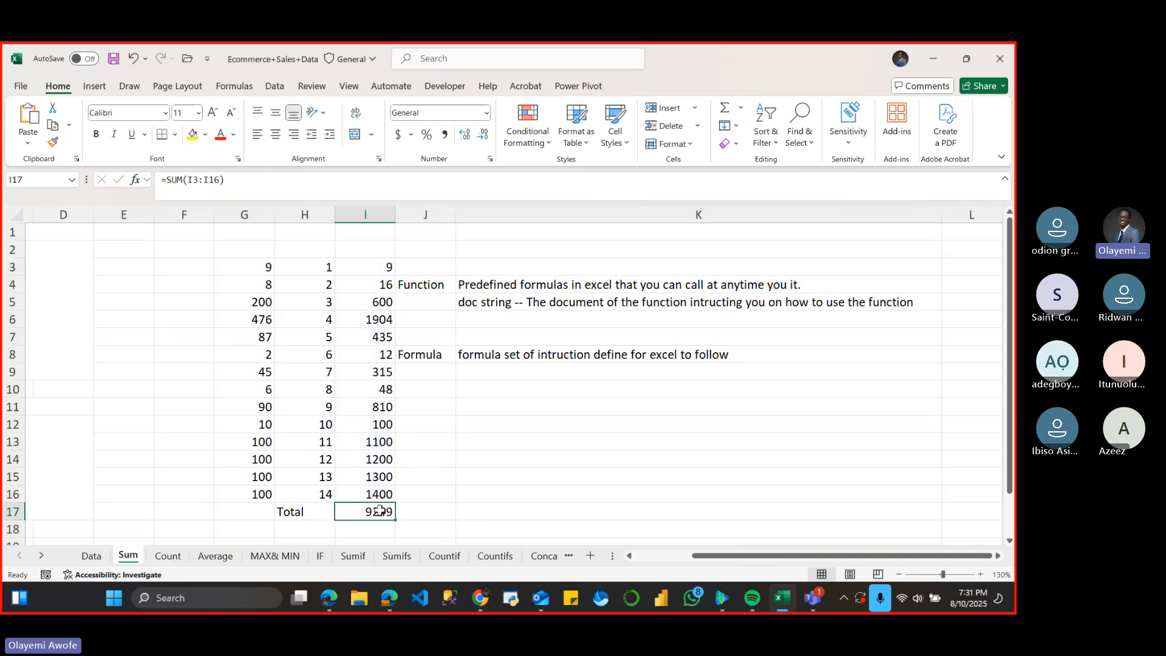
double_click(379, 510)
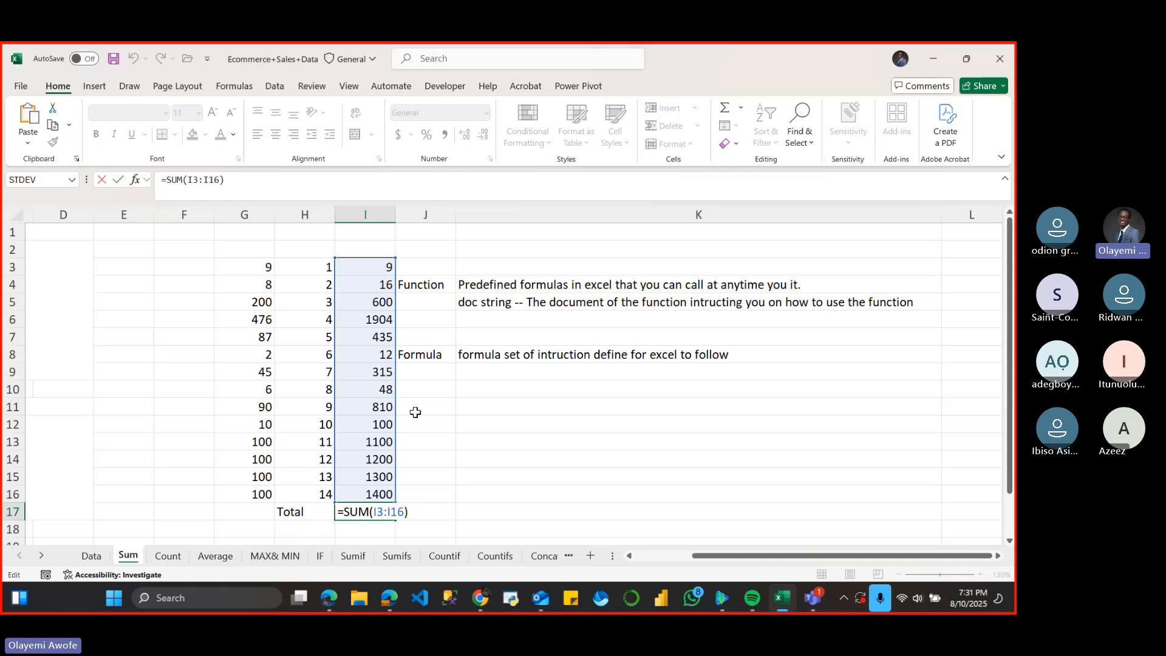
key(Return)
drag(382, 267, 397, 495)
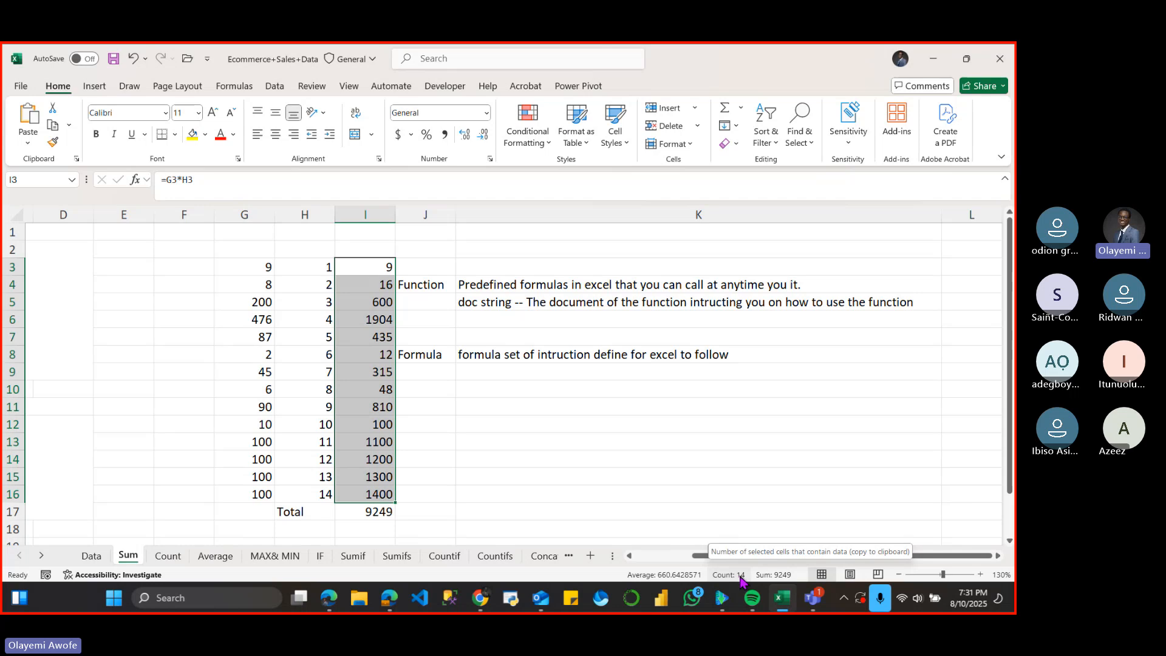
click(350, 341)
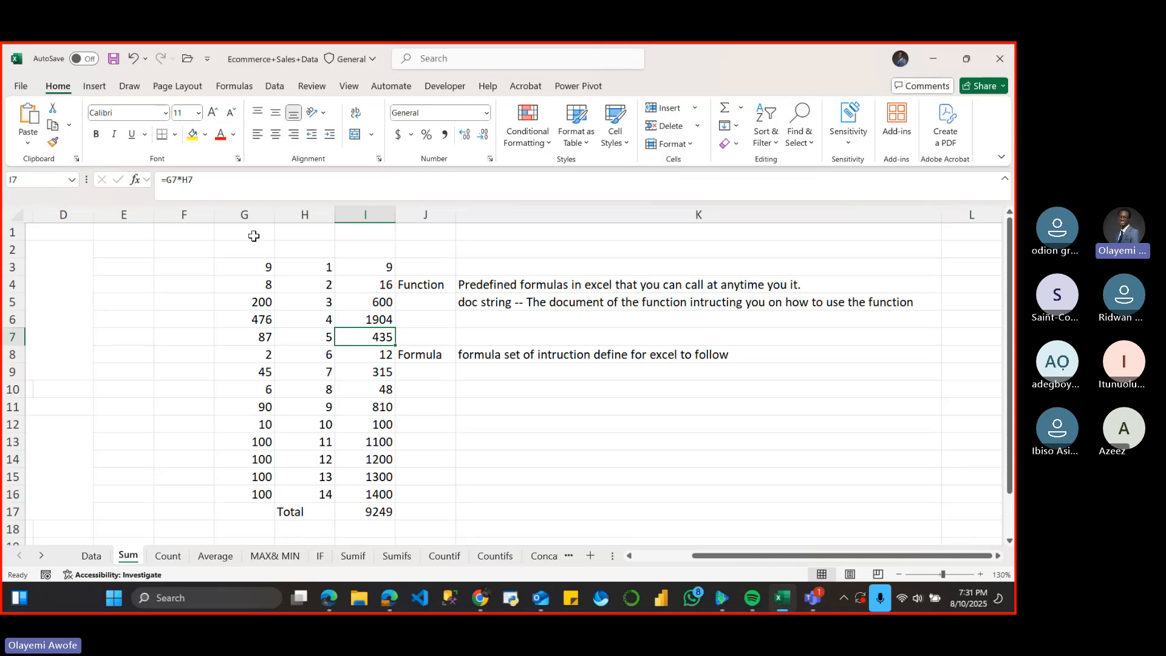
drag(254, 263, 554, 512)
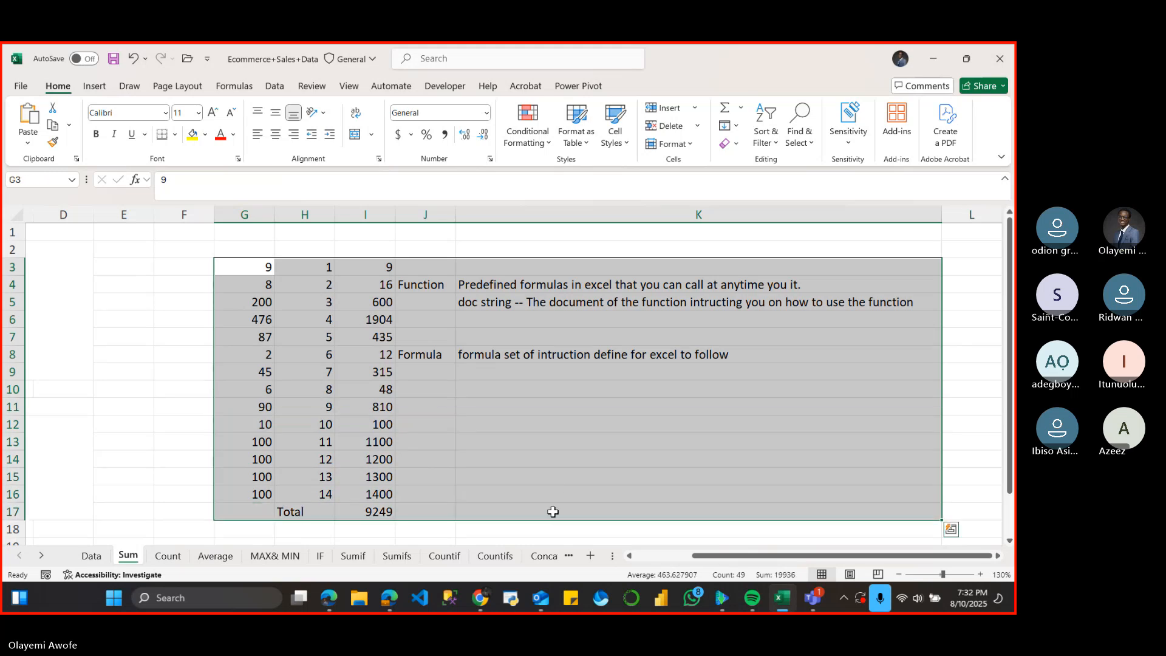
click(172, 305)
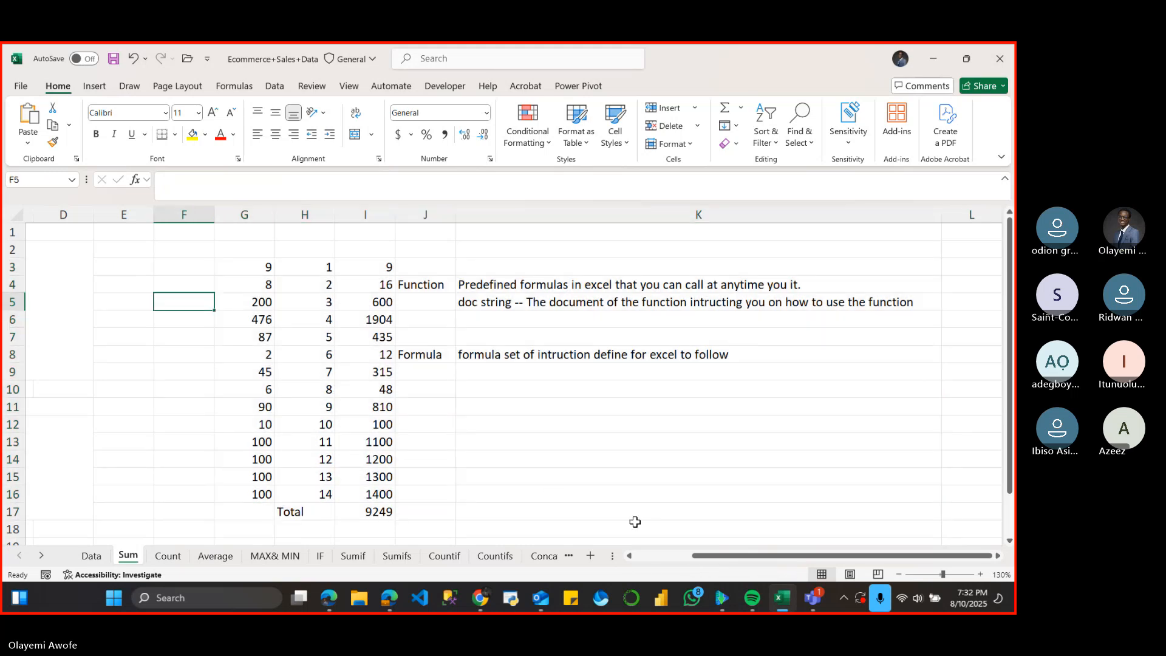
- Begin a formula with an equals sign in the merged cell A2 below the Total Quantity heading
drag(732, 557, 638, 562)
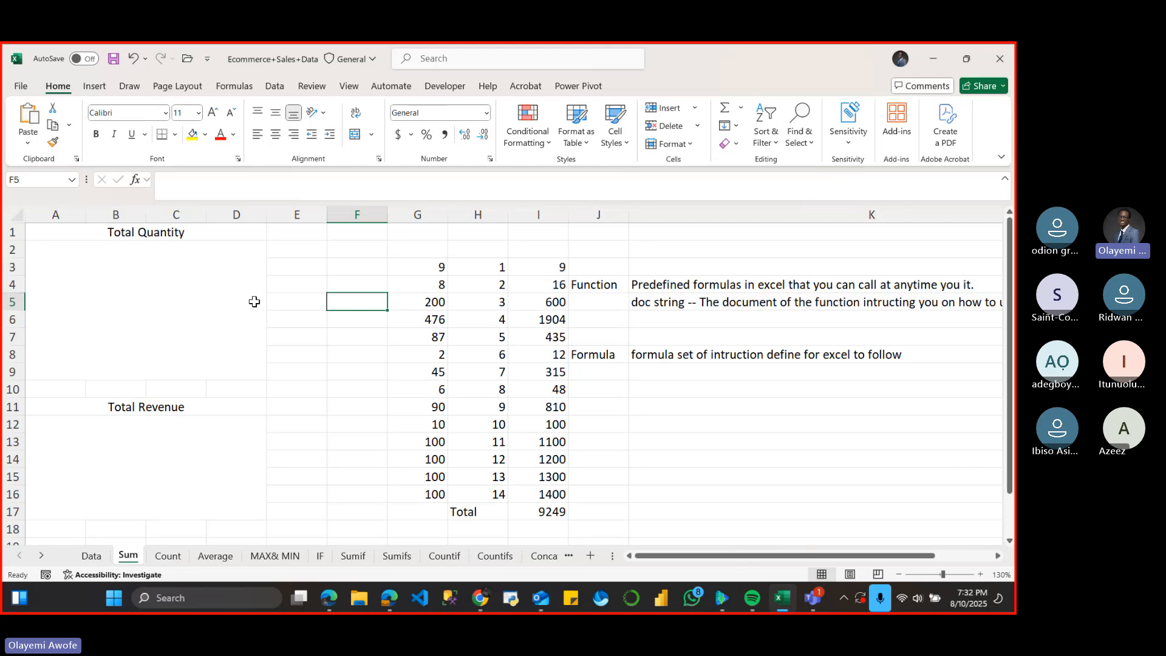
click(198, 310)
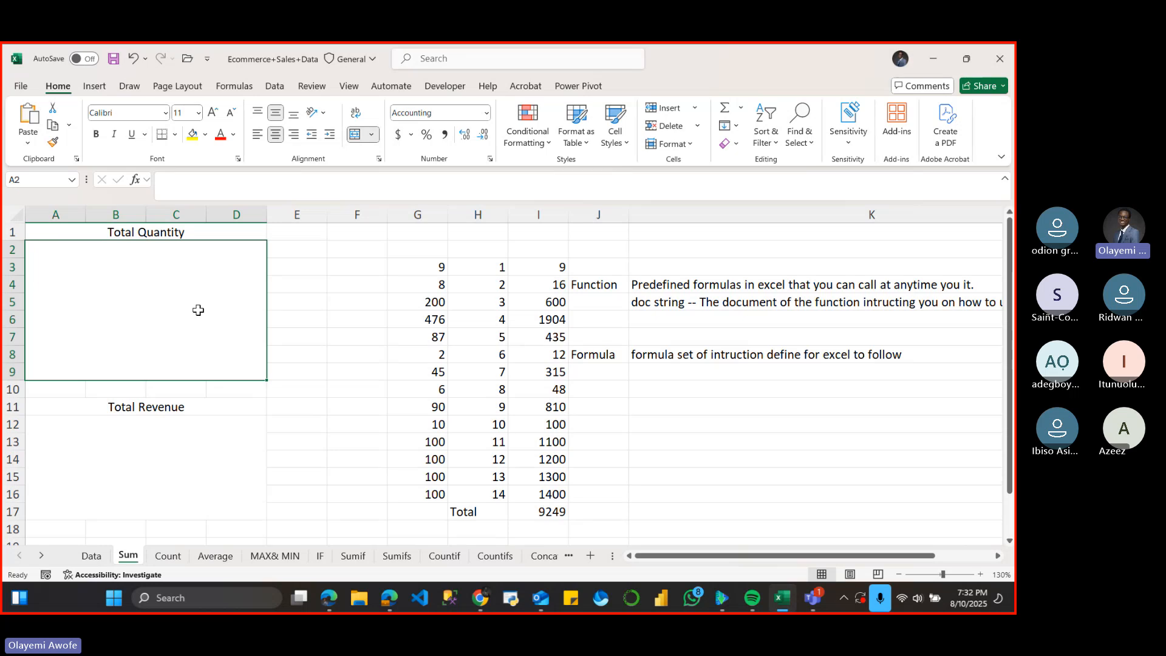
text(=)
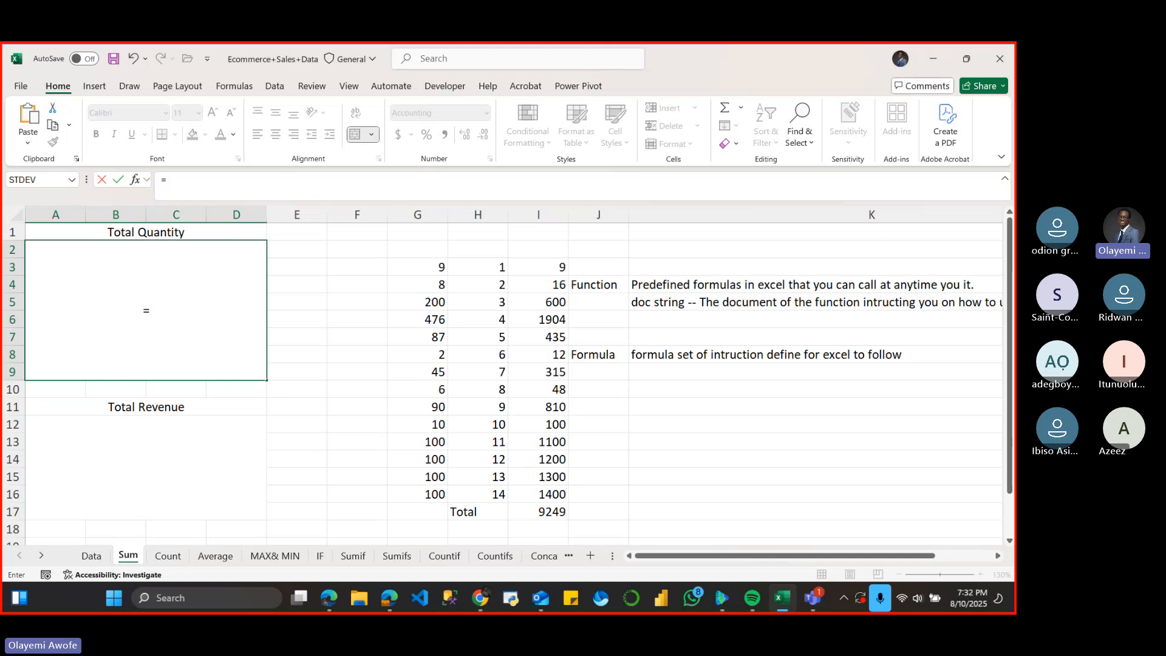
- Switch to the Data Analysis Class meeting in Microsoft Teams and mute the microphone
click(813, 598)
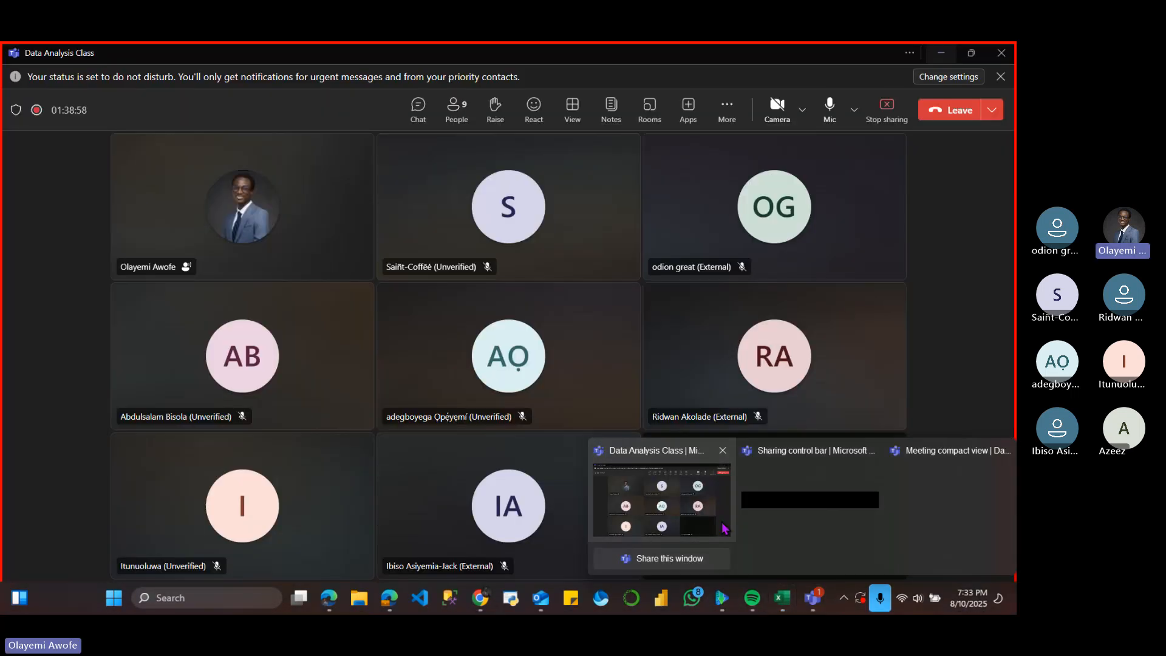
click(724, 529)
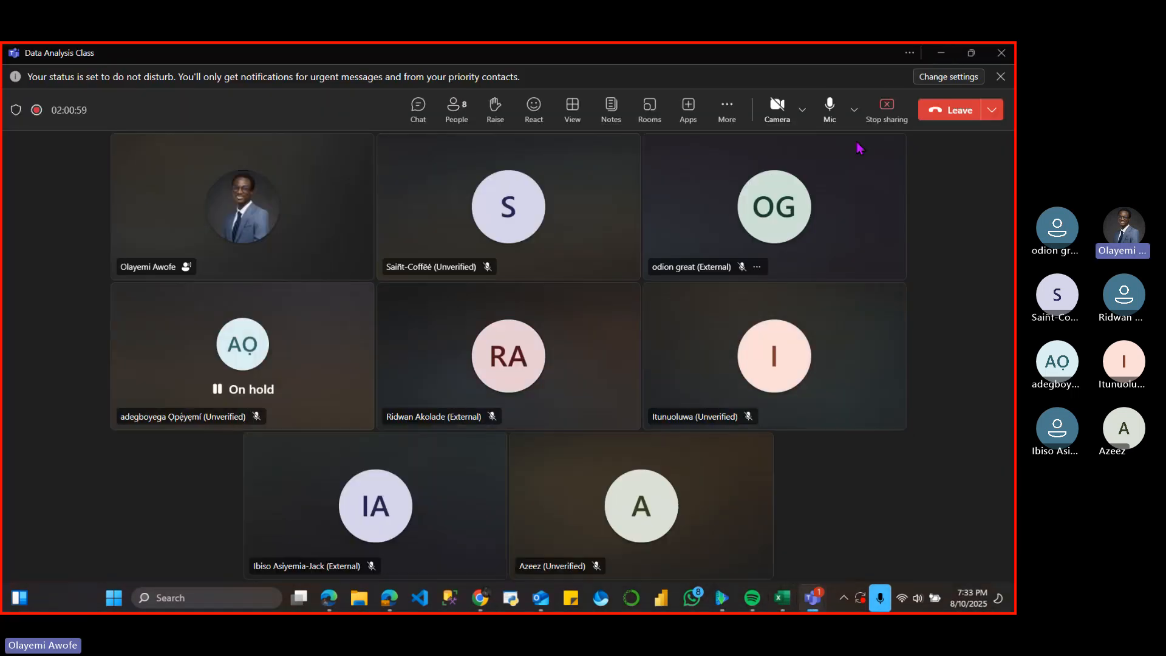
click(830, 115)
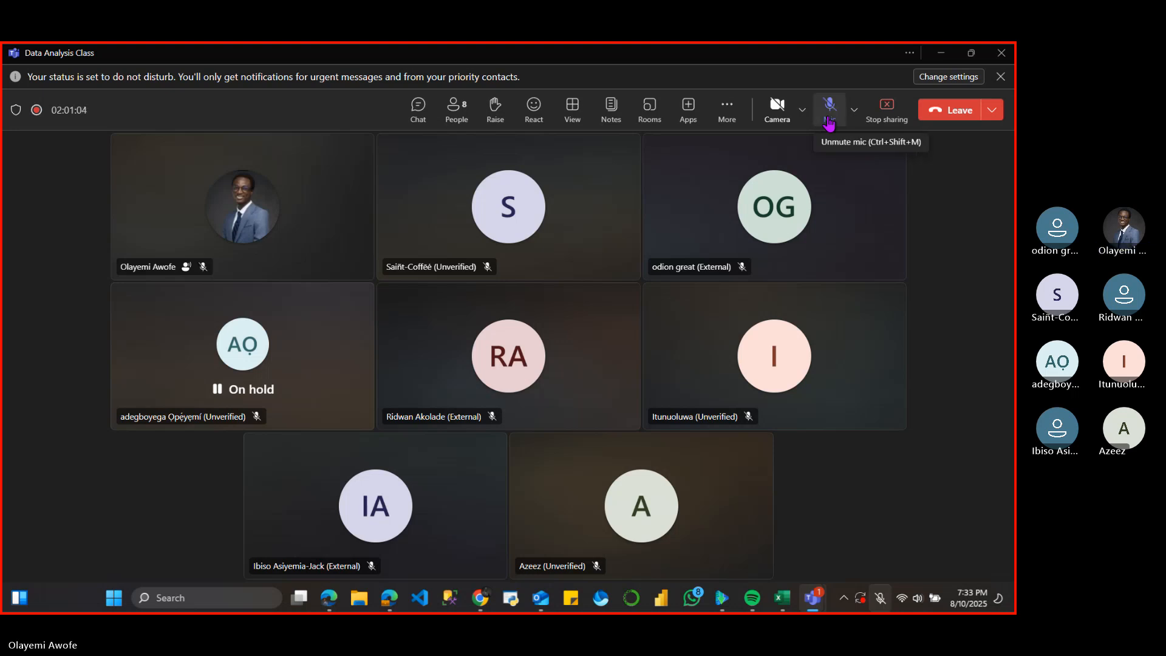
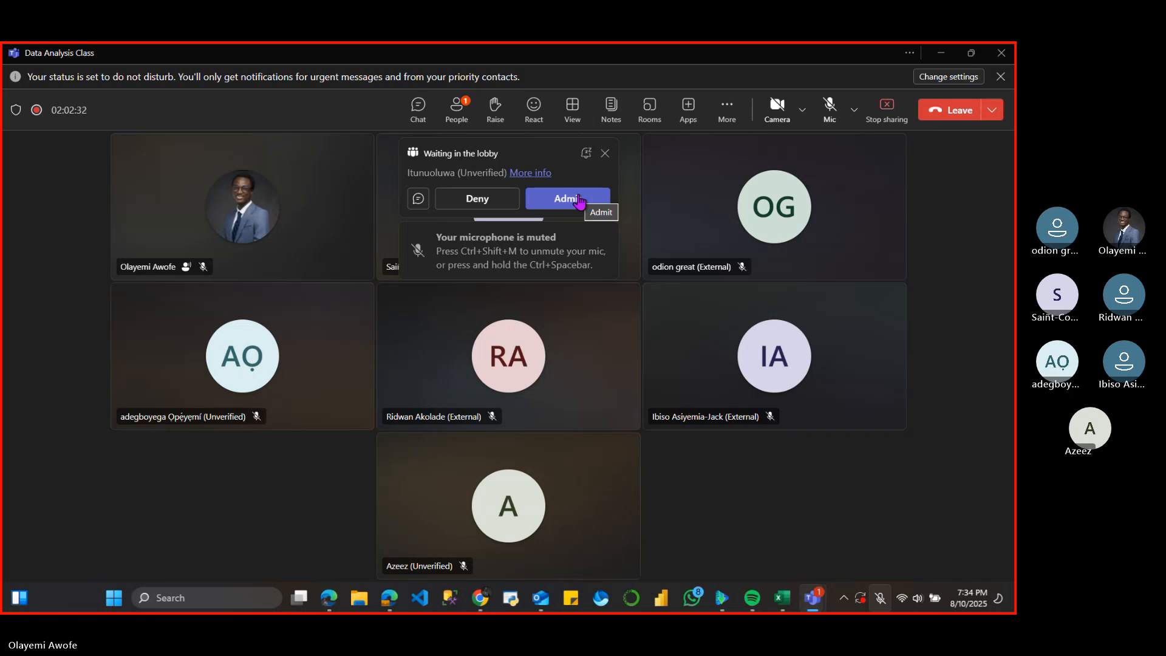
- Admit the participant waiting in the meeting lobby, then unmute the microphone before returning to the Excel workbook
click(581, 201)
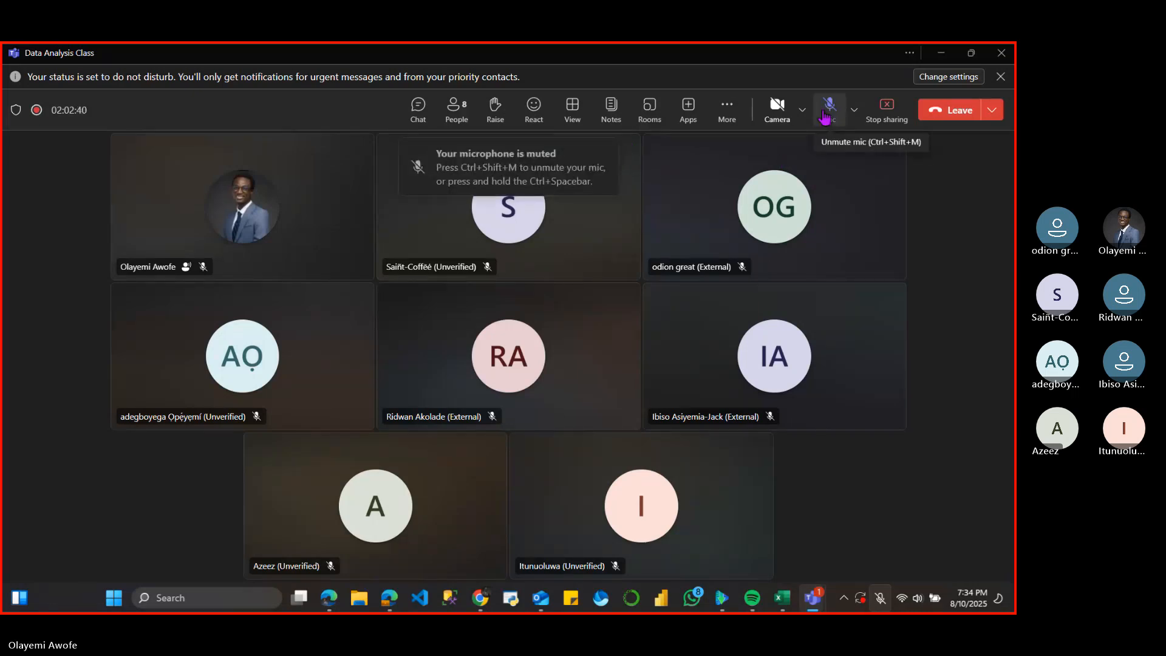
click(825, 115)
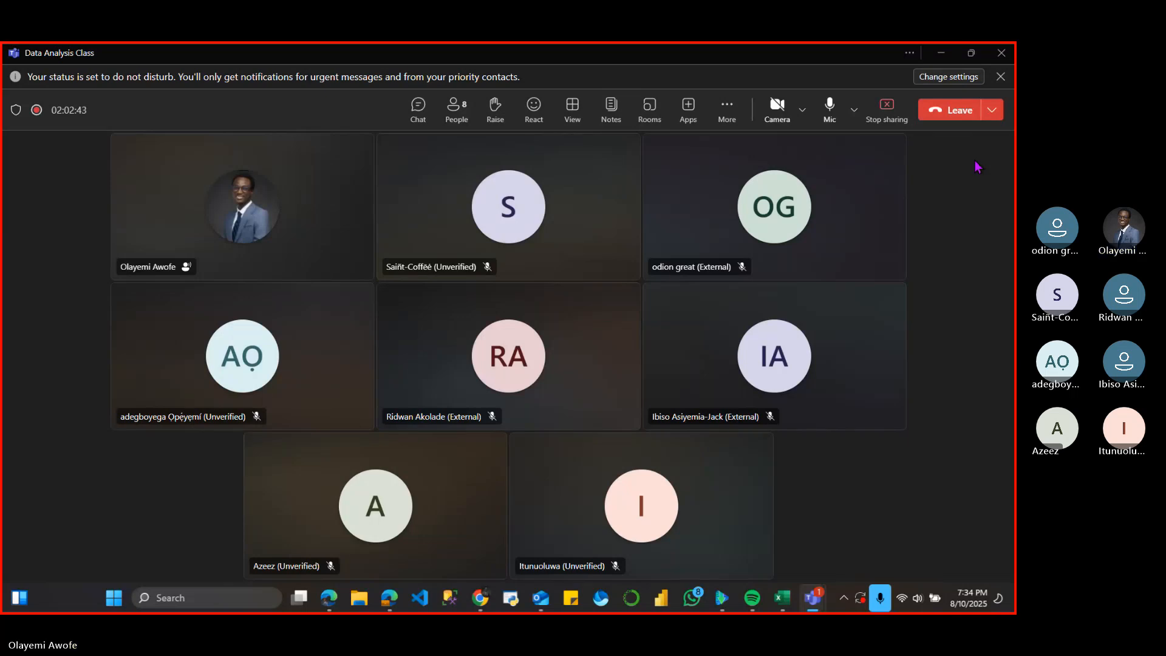
click(942, 56)
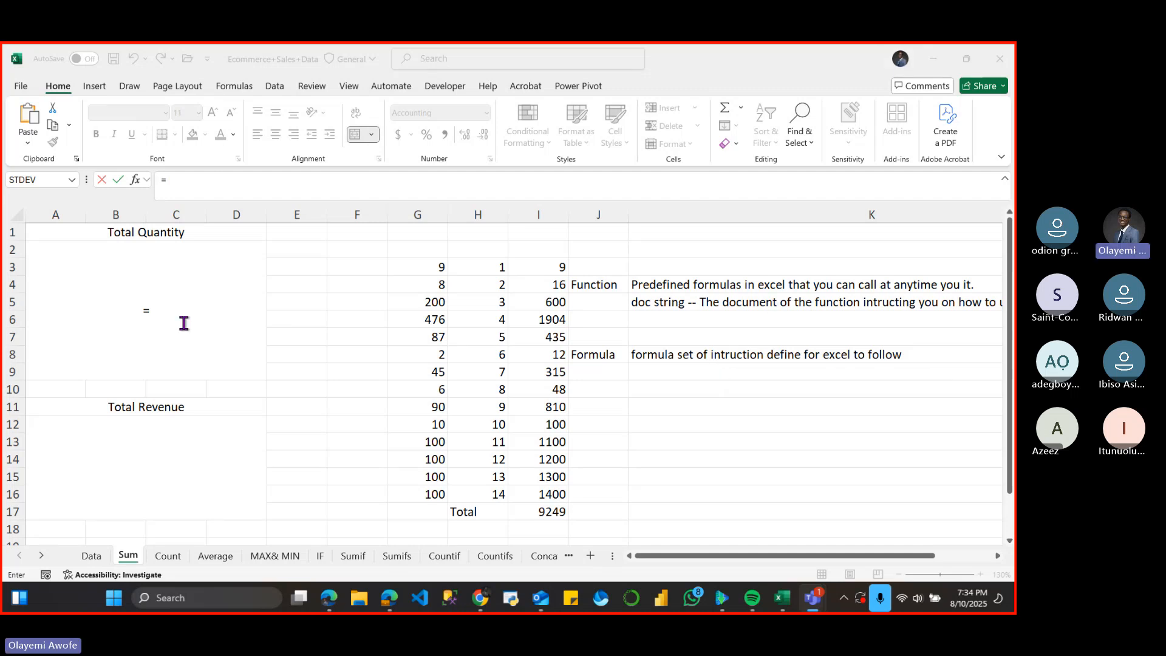
click(184, 323)
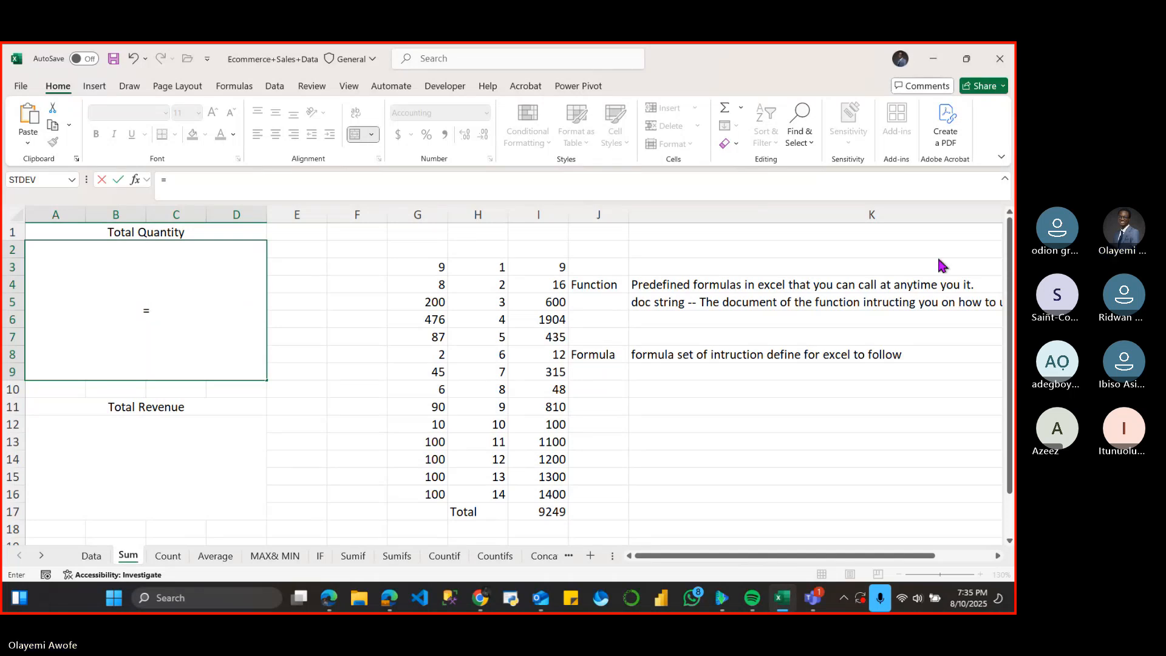
key(alt+Tab)
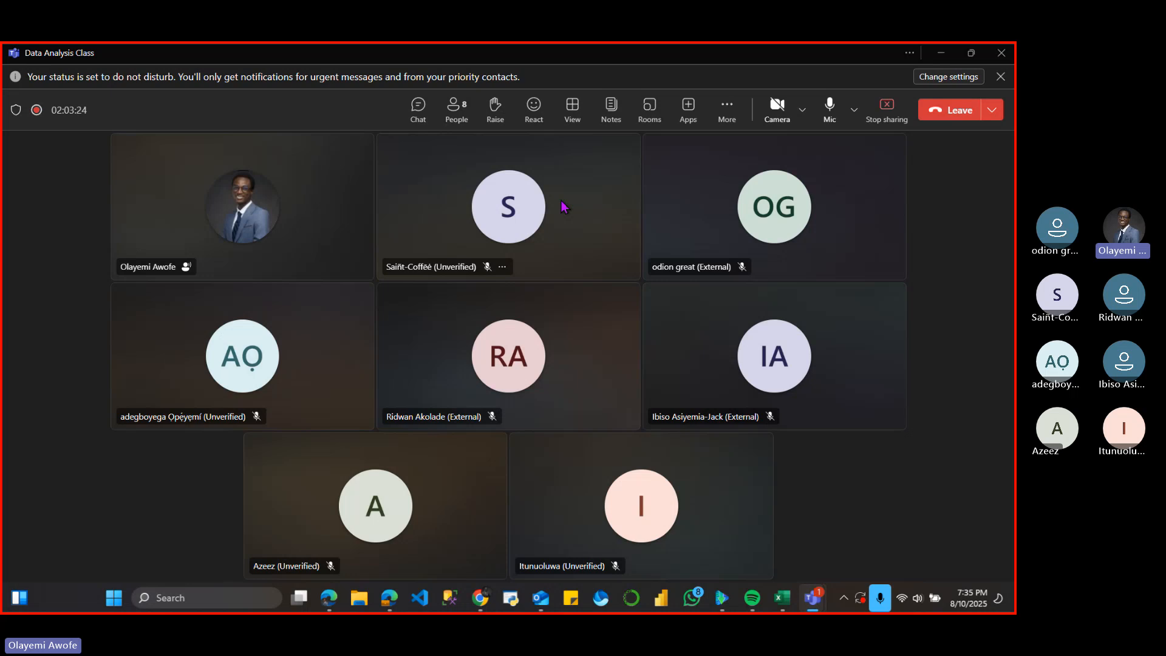
click(942, 53)
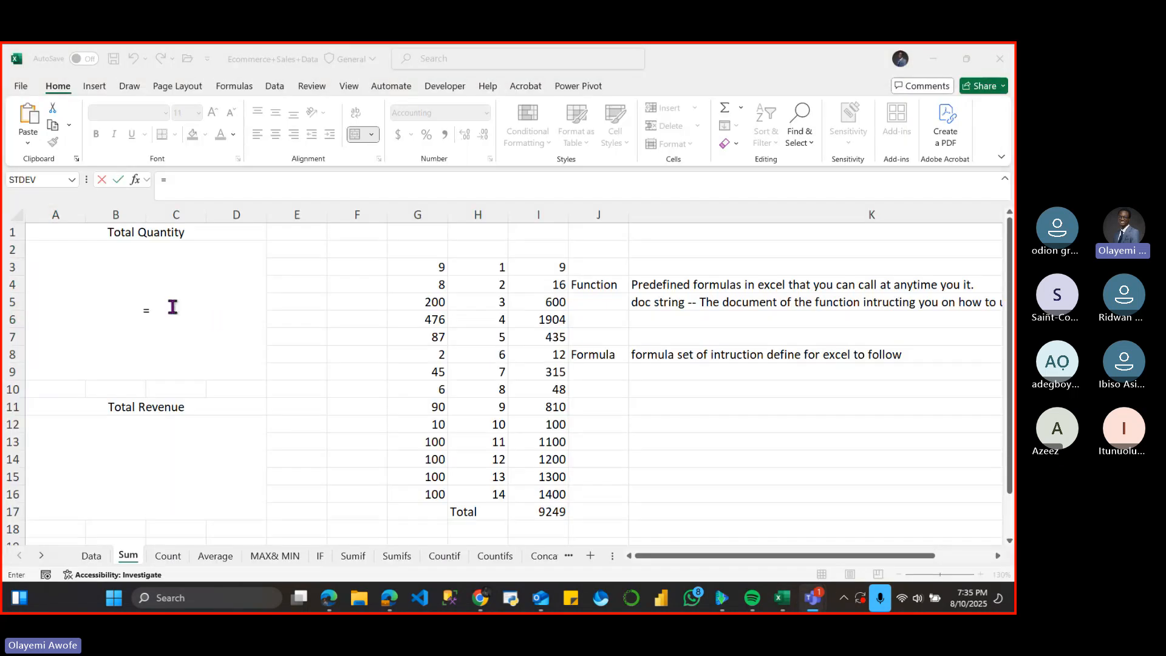
- Start a SUM function in the merged cell A2 and reference the whole Sales column P on the Data sheet
click(172, 307)
text(=)
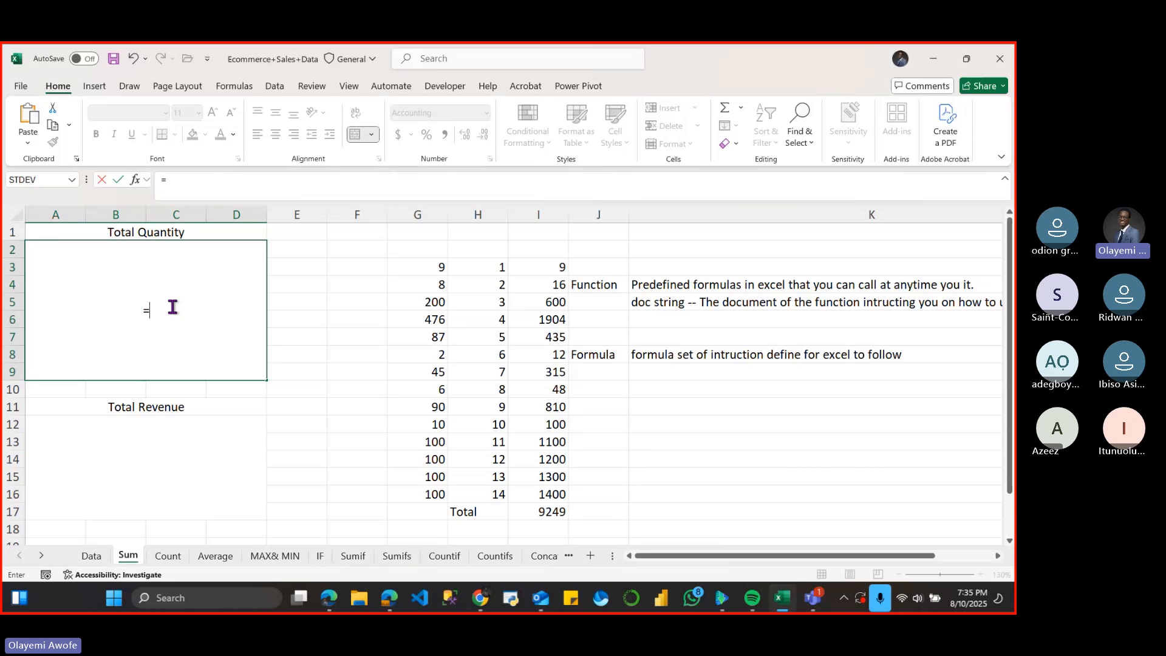
text(SUM)
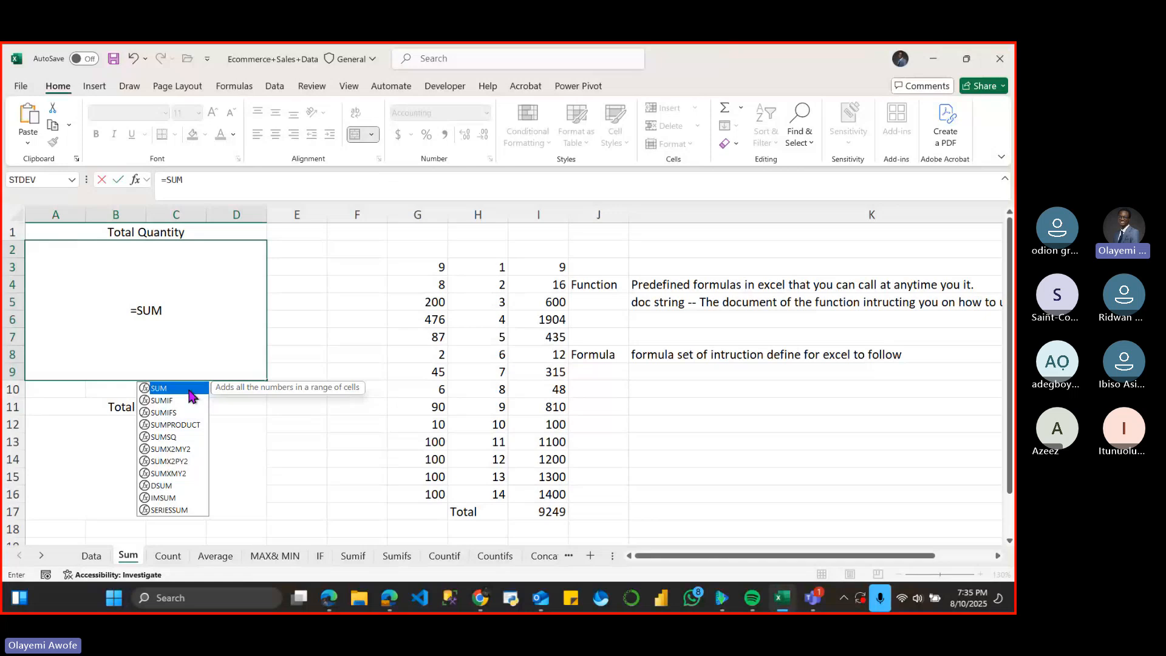
double_click(160, 388)
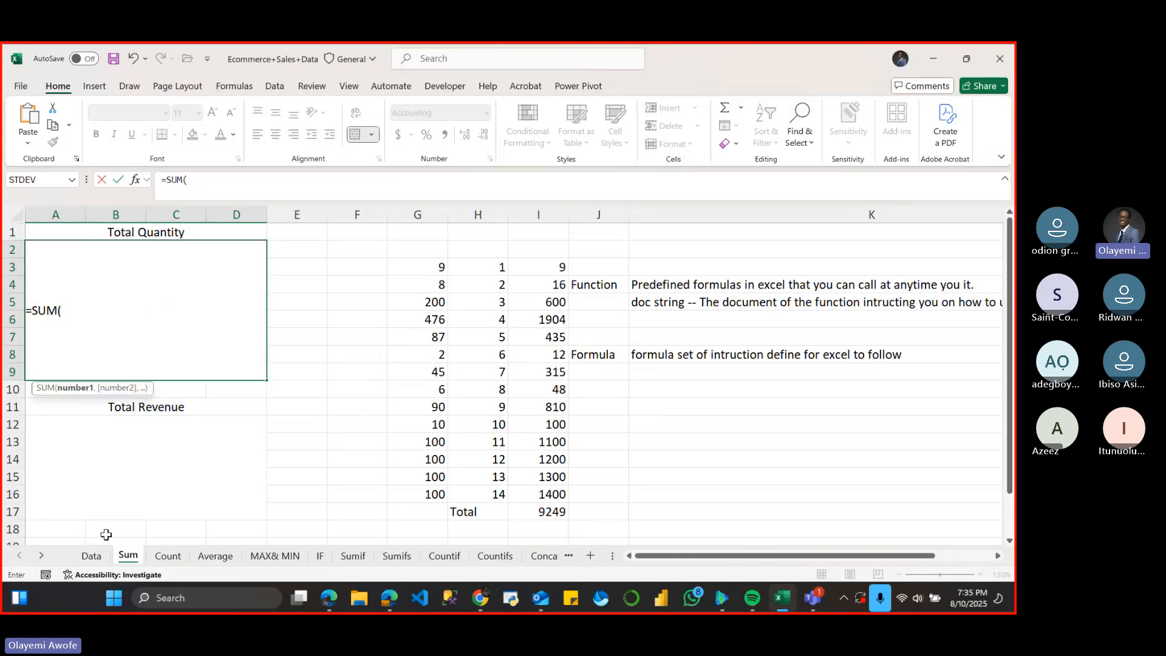
click(92, 557)
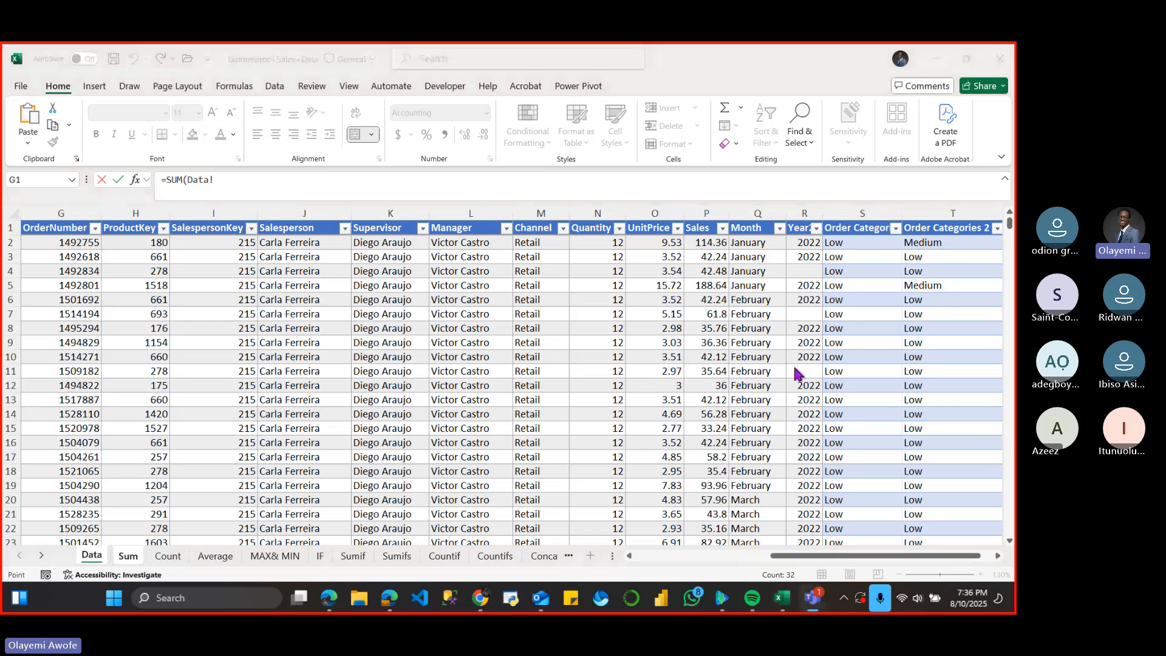
click(844, 546)
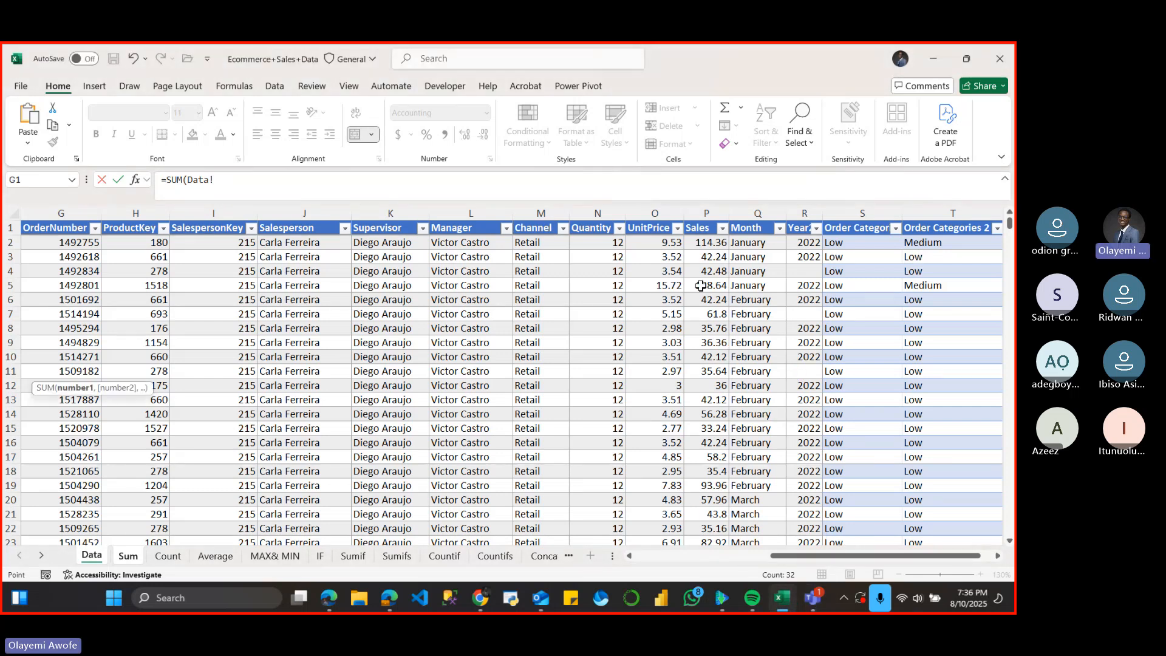
click(708, 211)
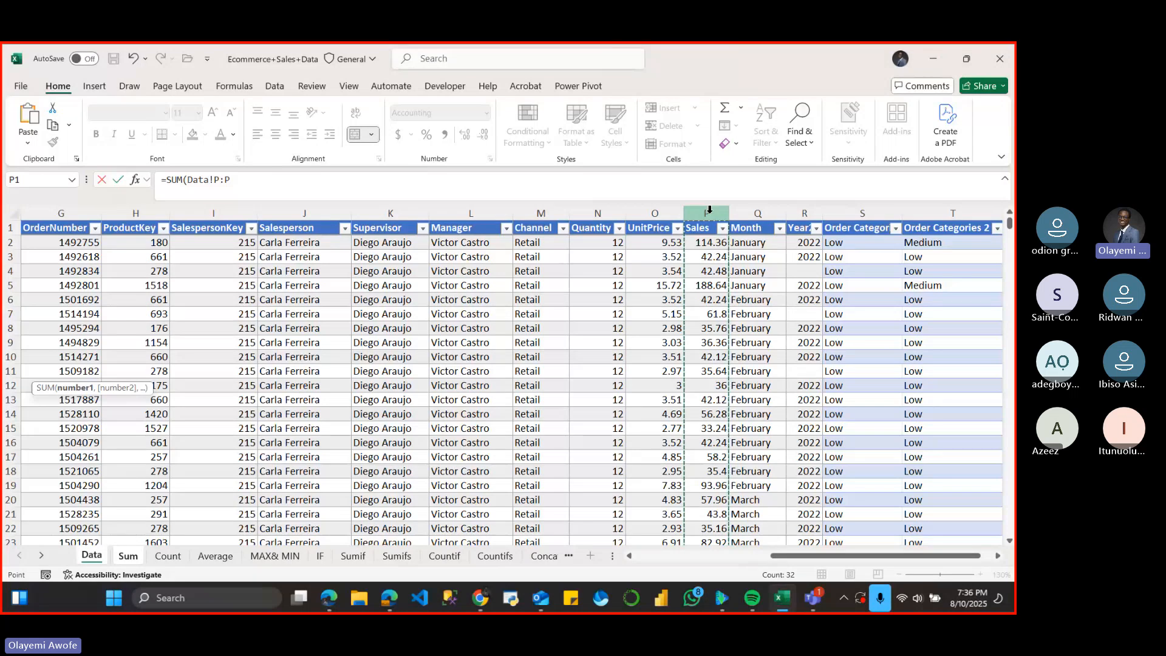
- Try limiting the SUM argument to the filled Sales cells, P2:P41587, on the Data sheet
click(702, 241)
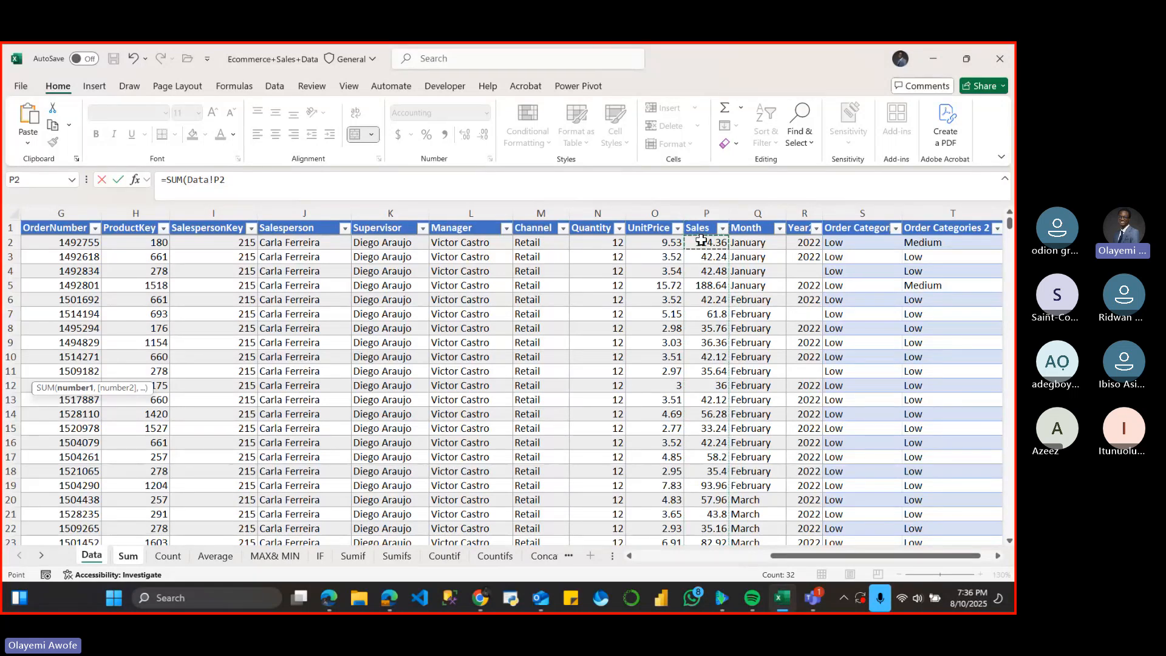
key(ctrl+shift+Down)
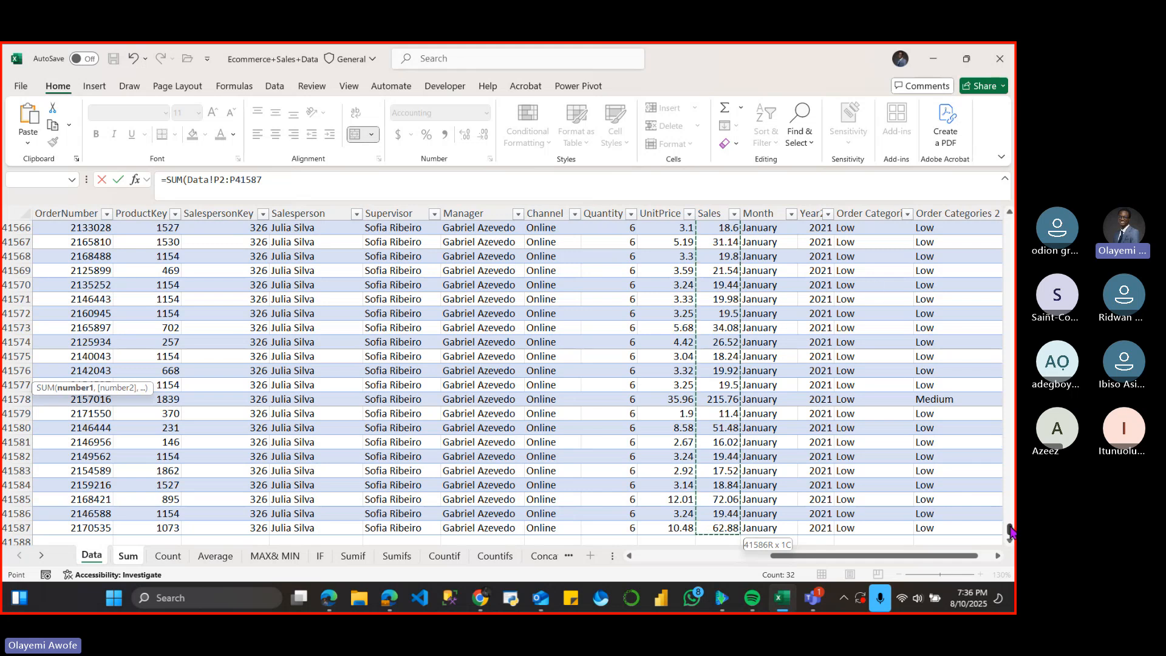
drag(1011, 532, 782, 177)
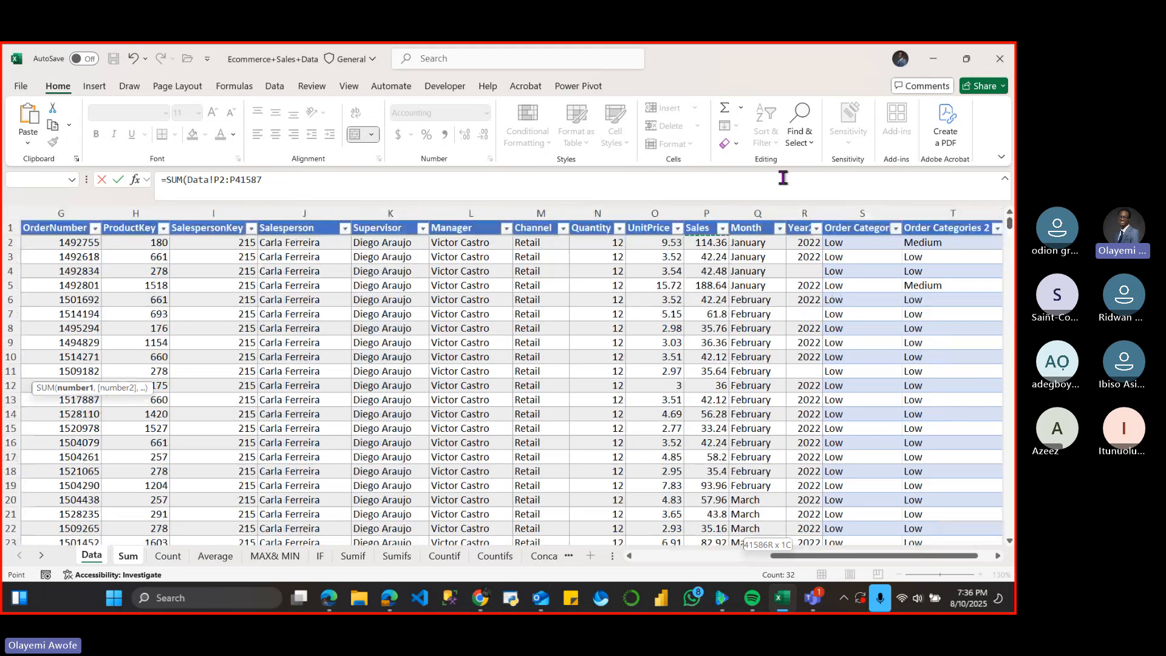
- Set the SUM argument back to the entire Sales column, Data!P:P, inspect its extent below the last record and complete the formula in A2
click(707, 213)
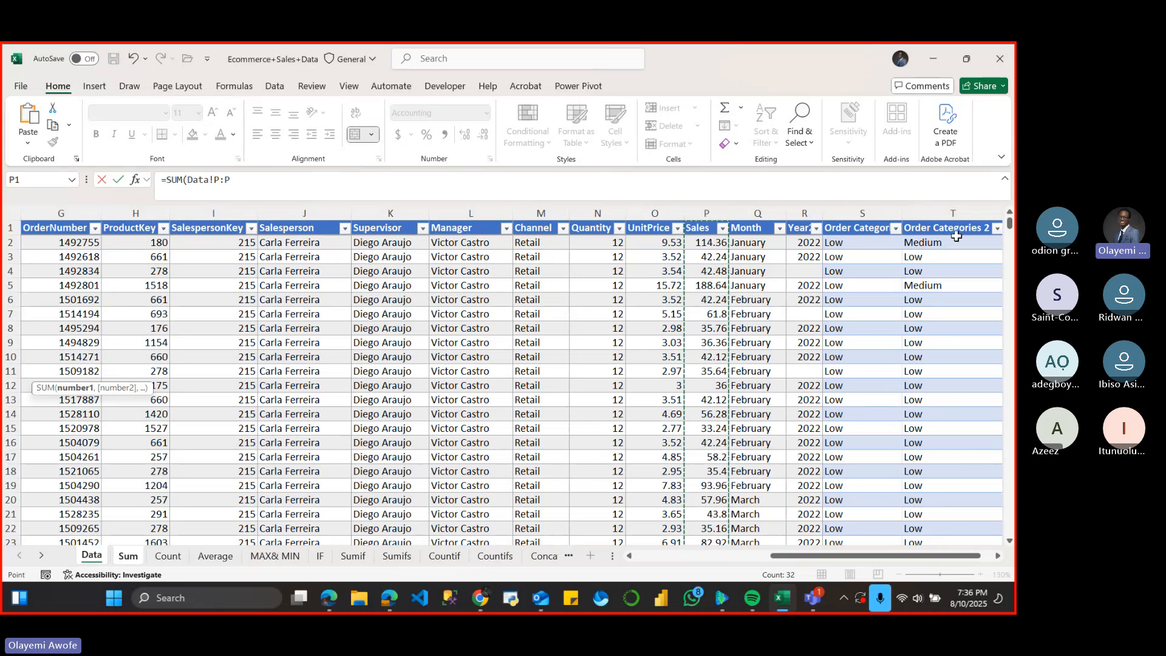
drag(1013, 231, 1013, 448)
drag(1011, 465, 1012, 546)
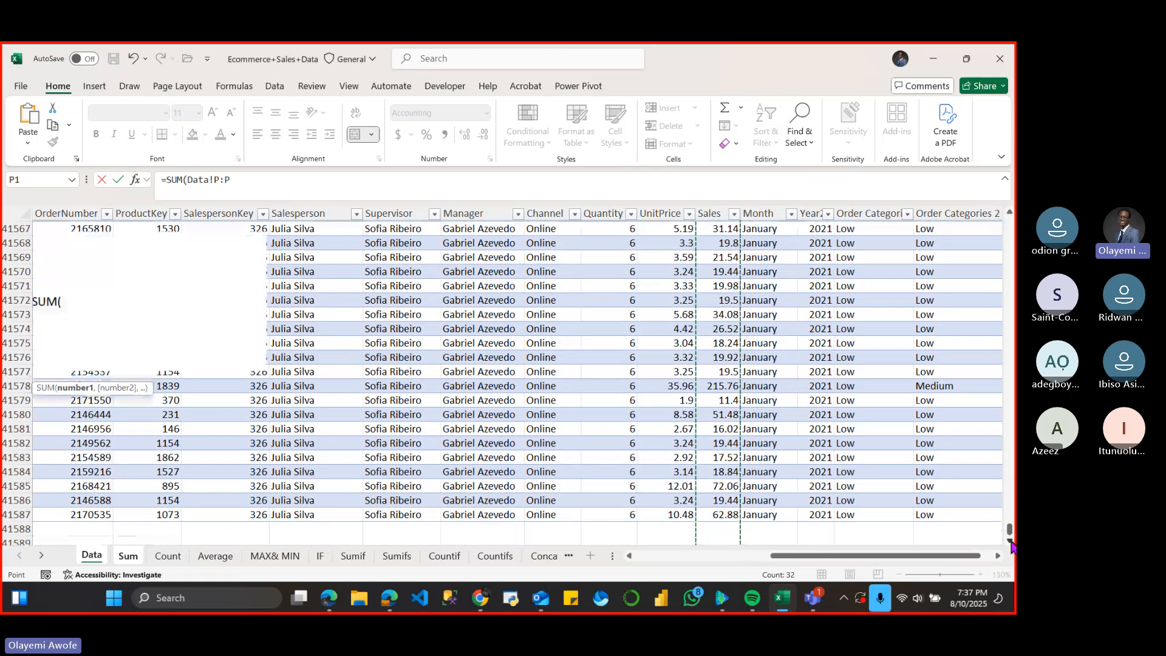
click(1010, 541)
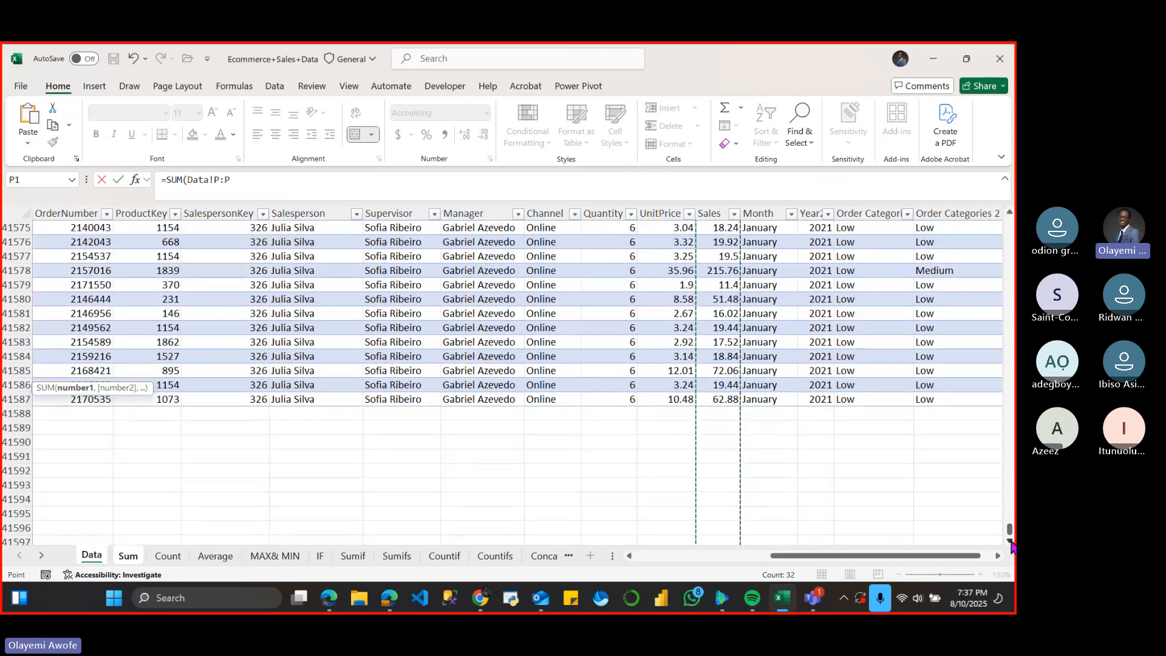
click(1011, 541)
click(1010, 541)
click(1010, 541)
click(1010, 541)
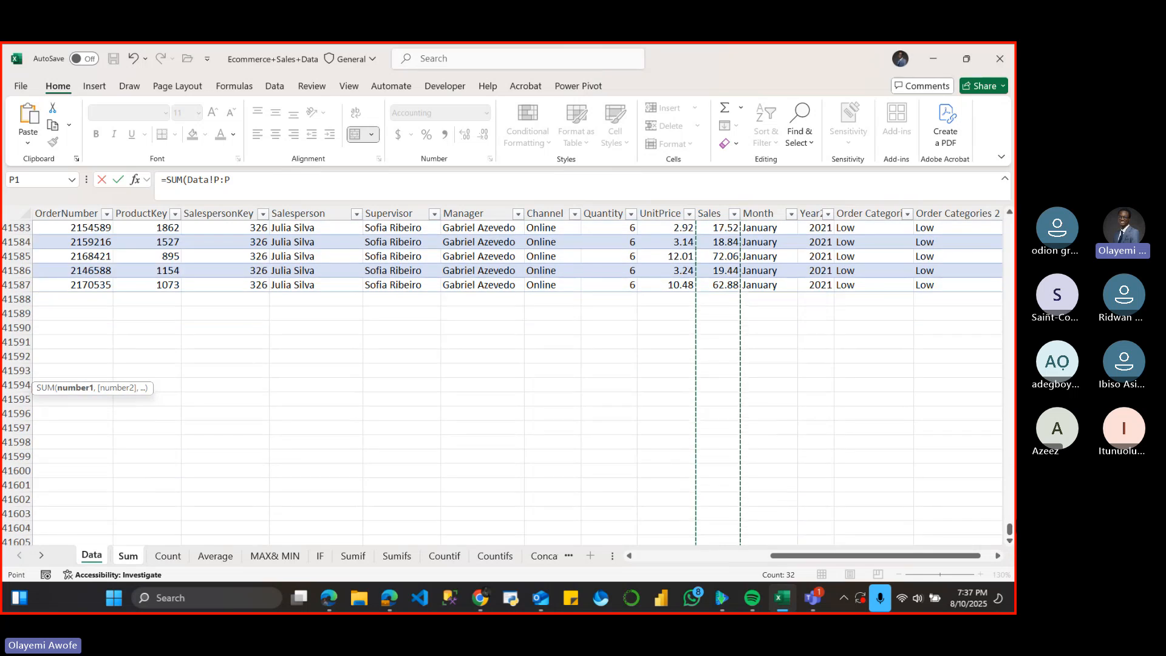
drag(1010, 529, 1010, 224)
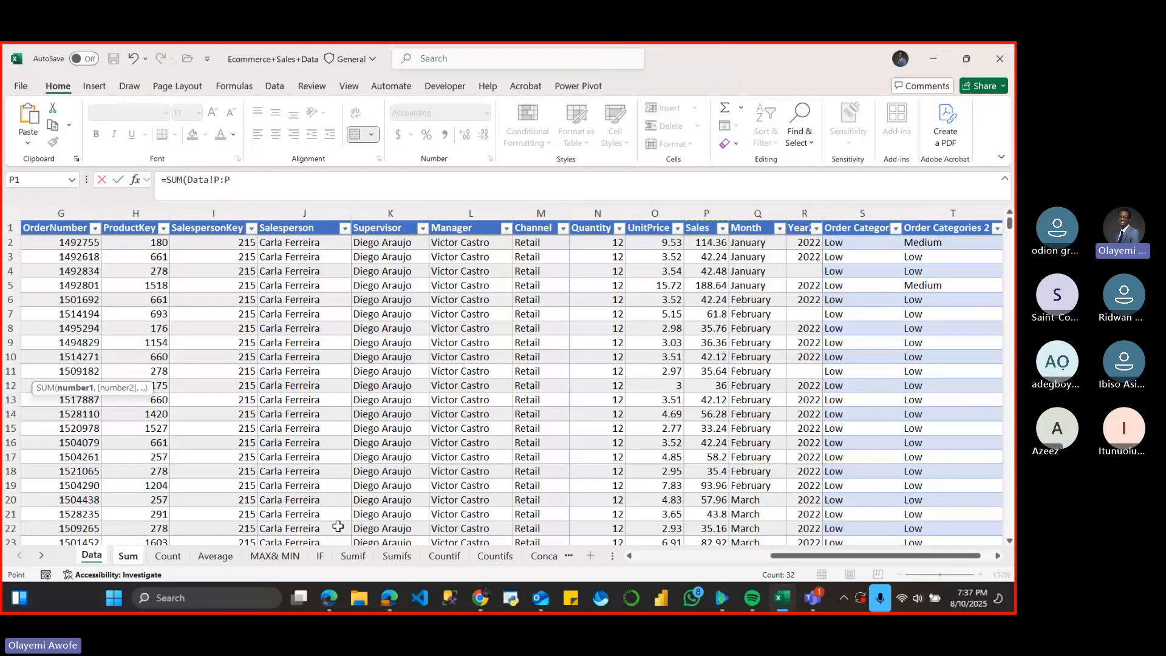
key(Return)
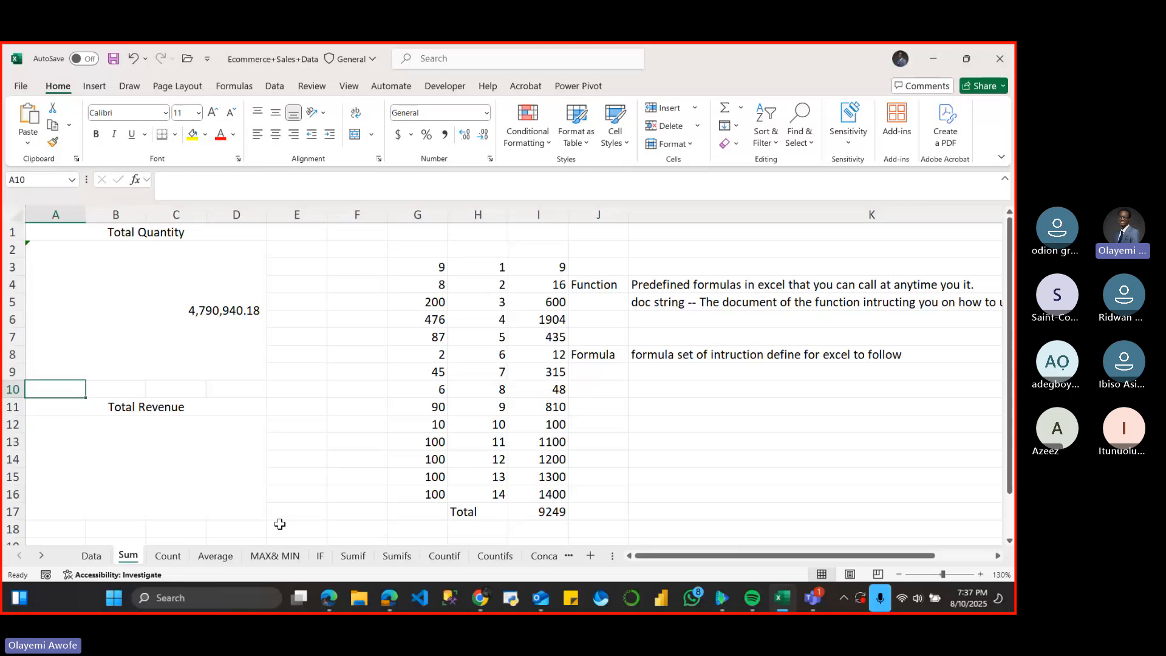
- Review the SUM formula in A2 and the error-checking options offered for it
click(223, 309)
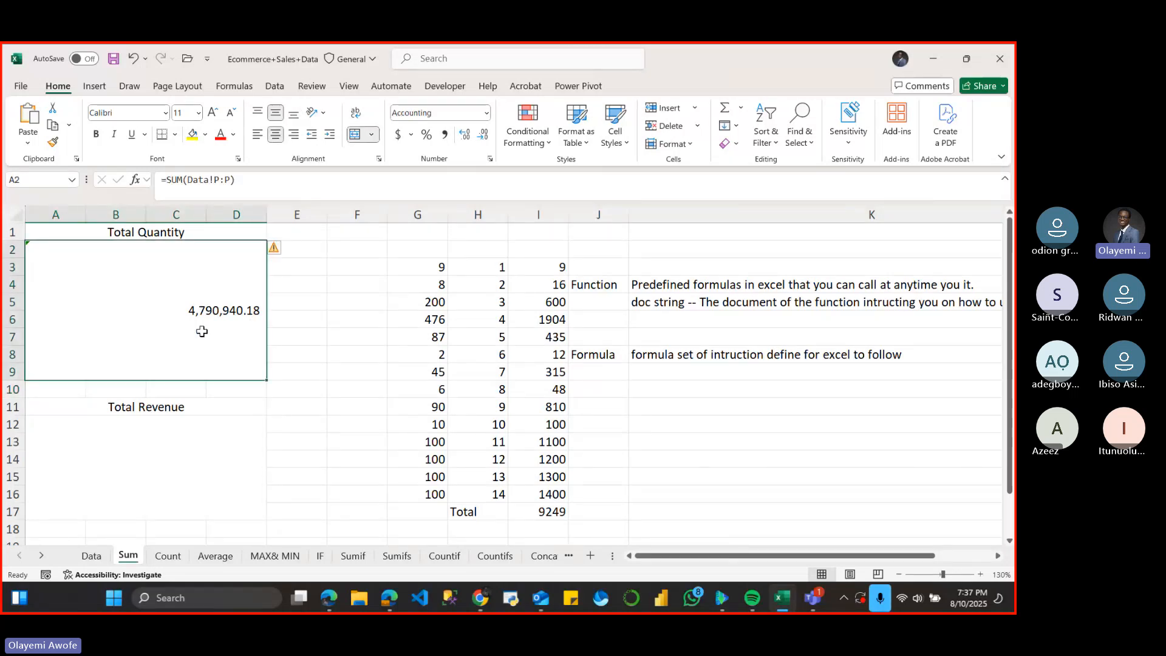
click(278, 248)
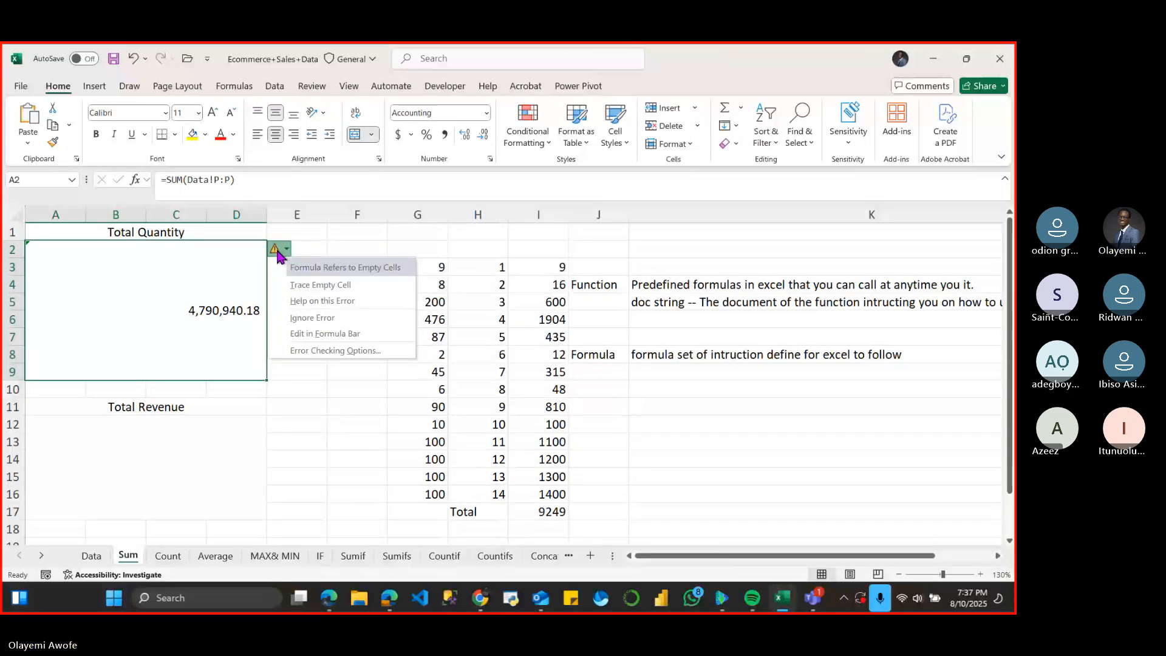
click(242, 312)
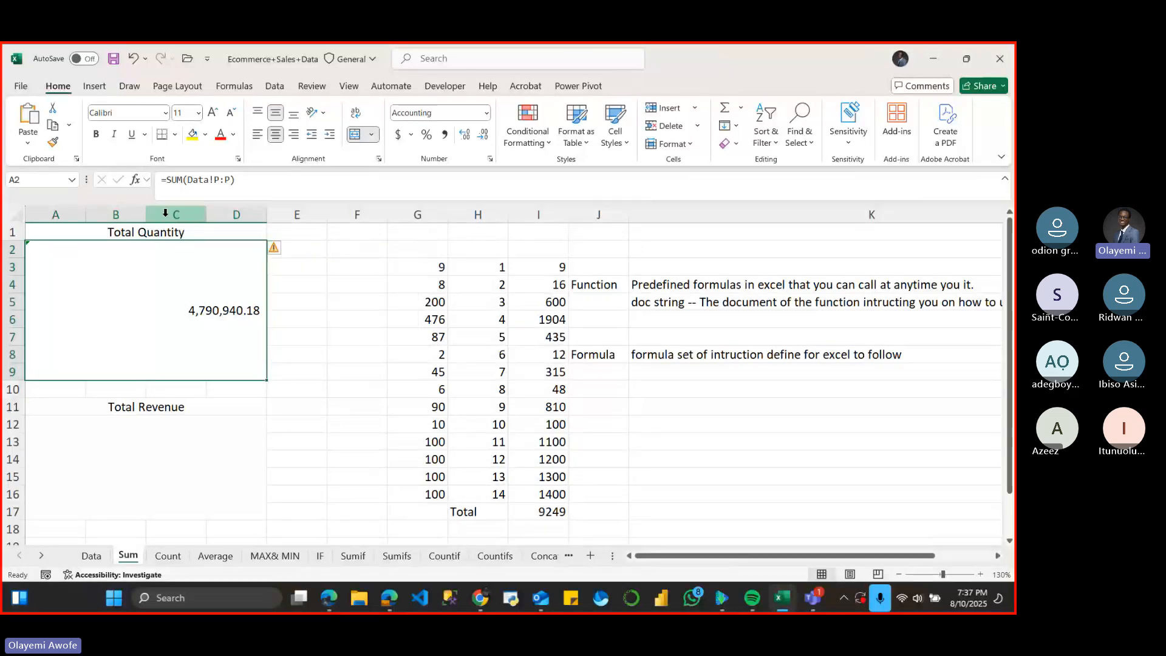
- Change the heading in A1 to Total Revenue
double_click(184, 232)
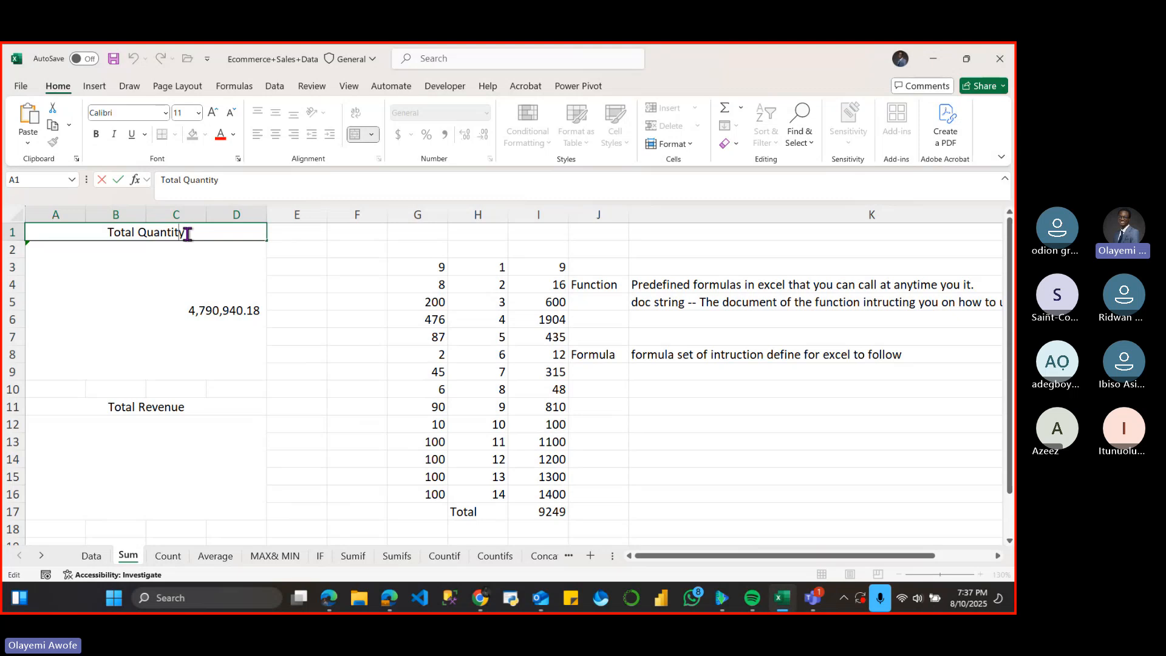
key(BackSpace)
key(BackSpace)
key(BackSpace)
key(BackSpace)
key(BackSpace)
key(BackSpace)
key(BackSpace)
key(BackSpace)
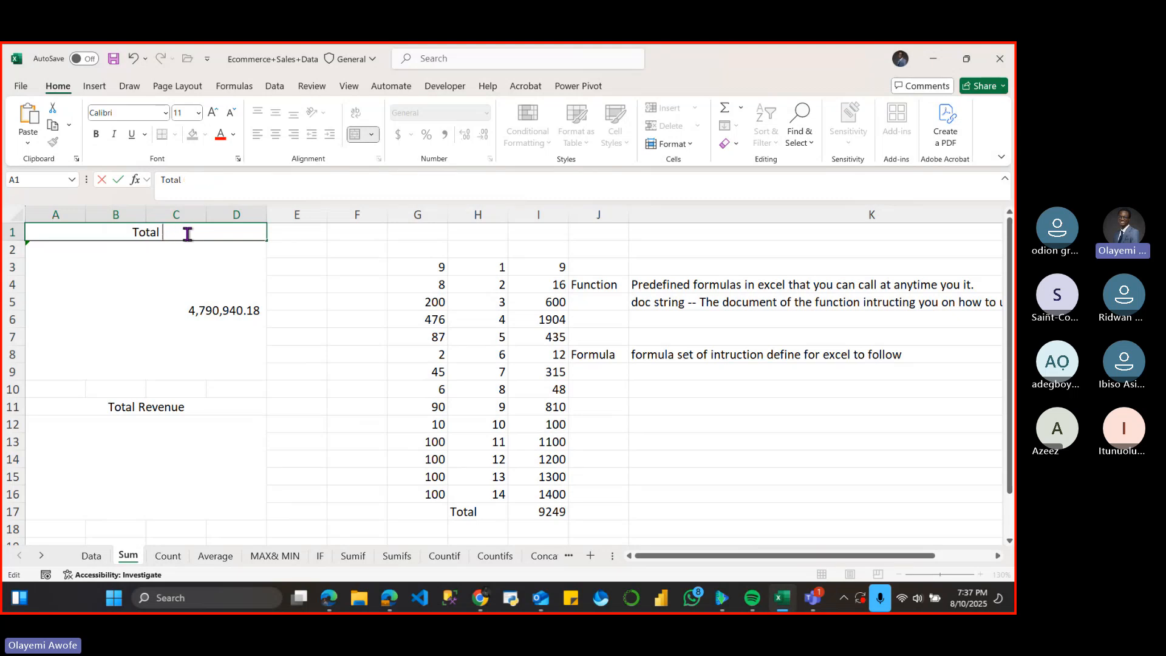
text(Reven)
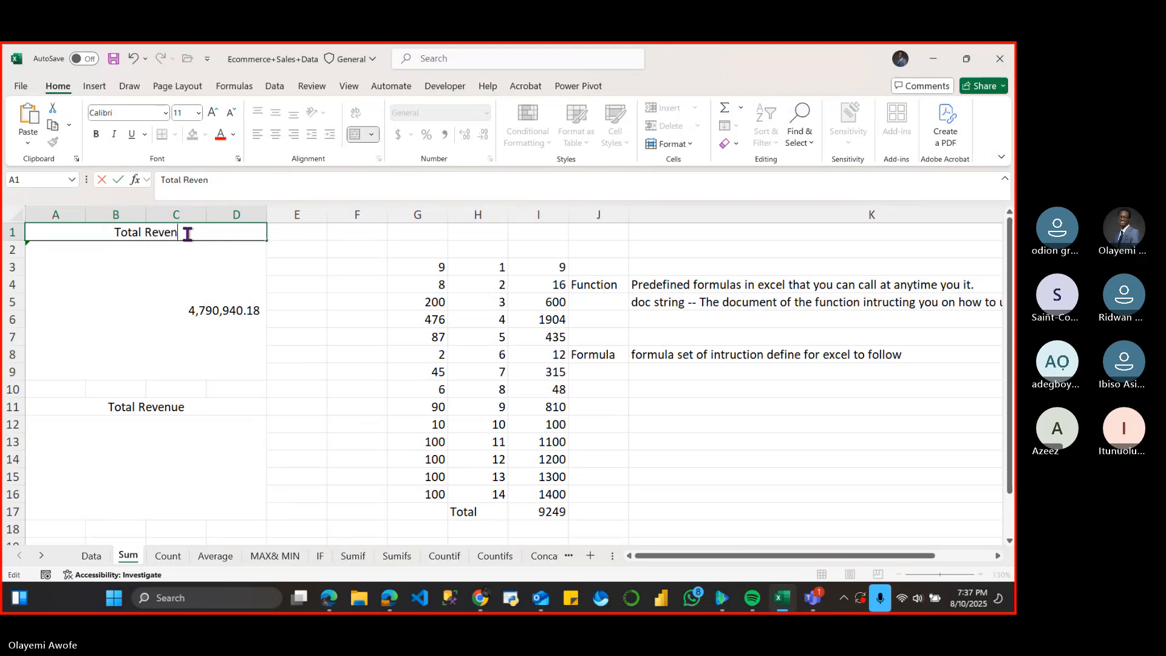
text(ue)
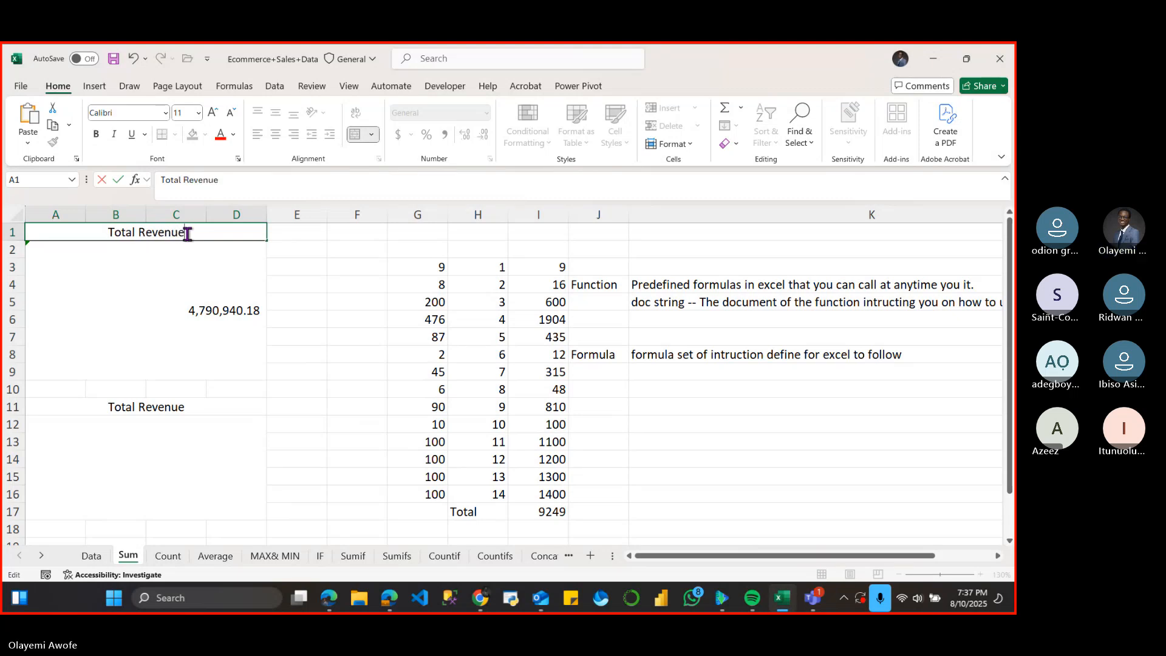
- Ignore the error flagged on the total in A2 about a formula referring to empty cells
click(258, 320)
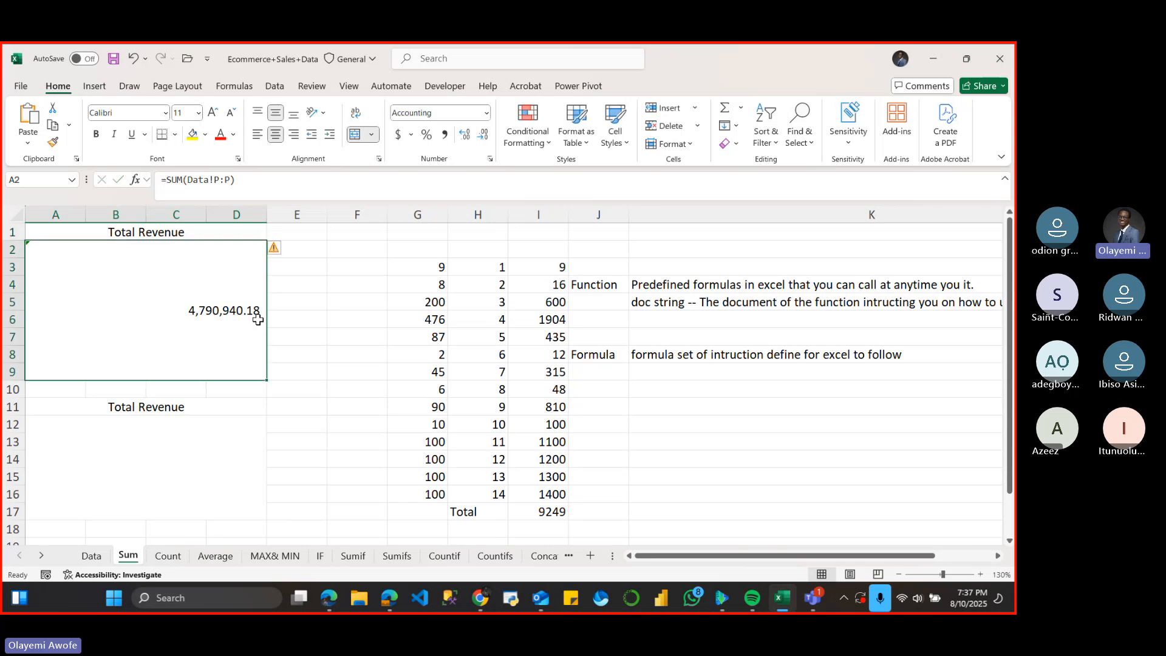
click(276, 253)
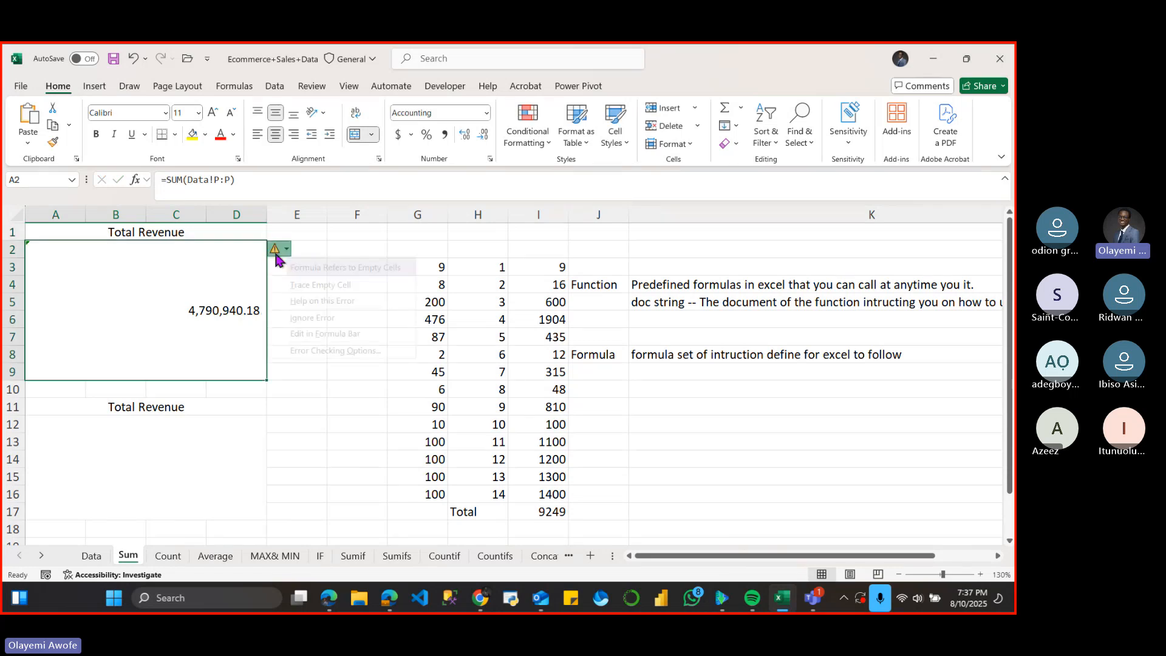
click(316, 313)
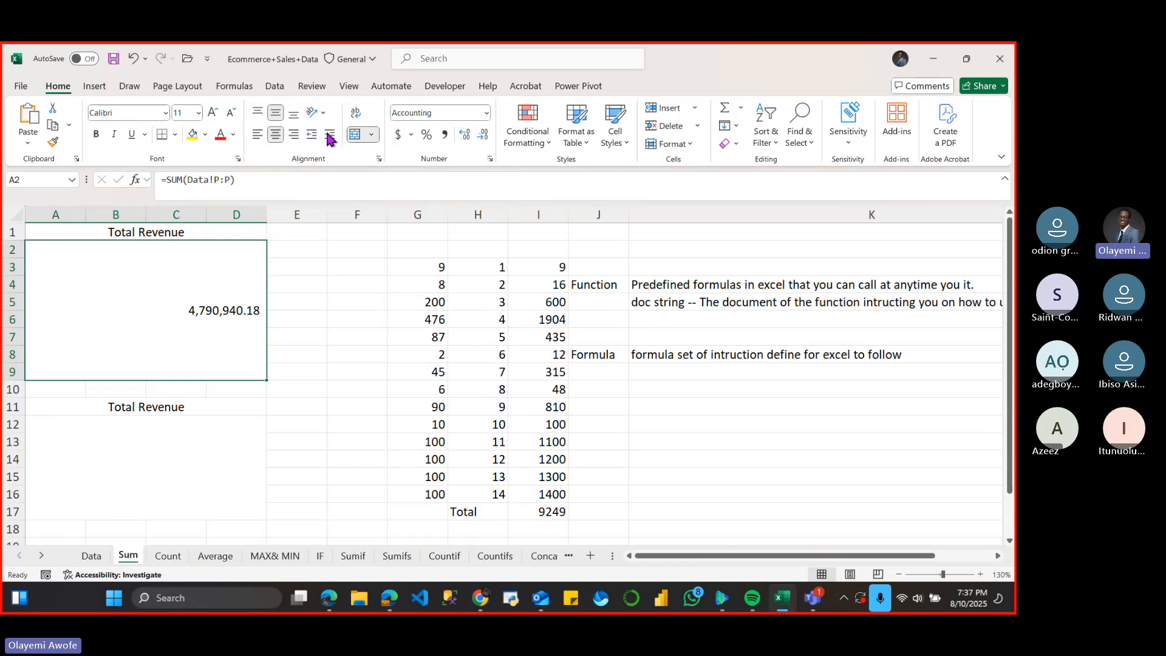
- Try other alignments for the total in A2 and check the merge options available for the cell
click(260, 114)
click(276, 114)
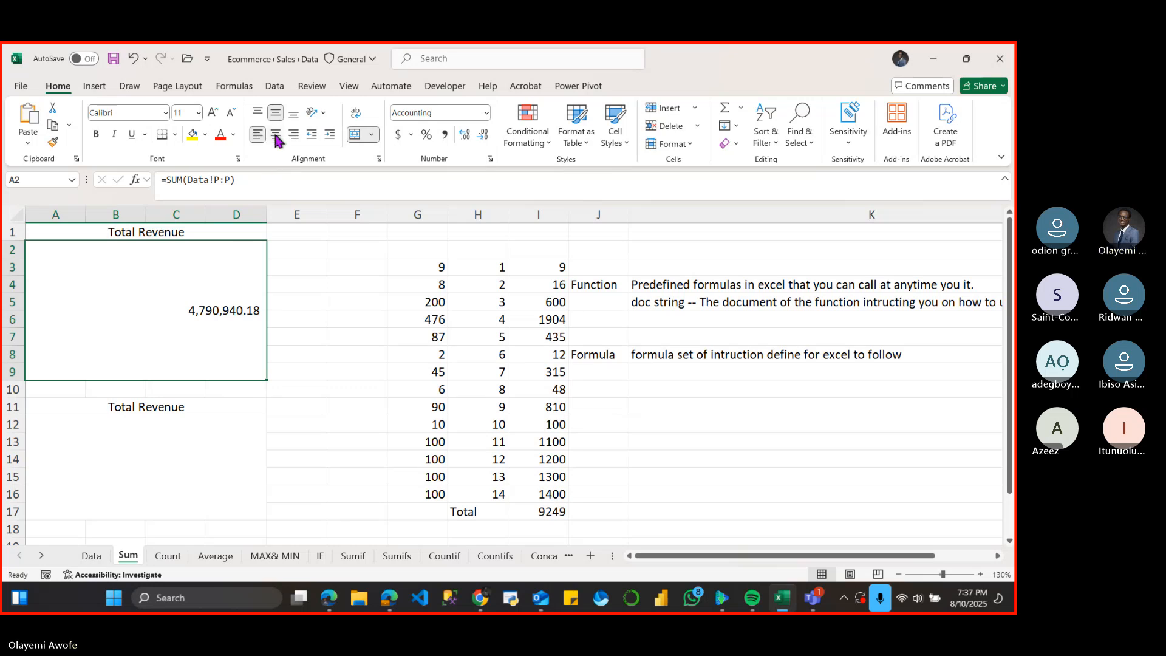
click(372, 136)
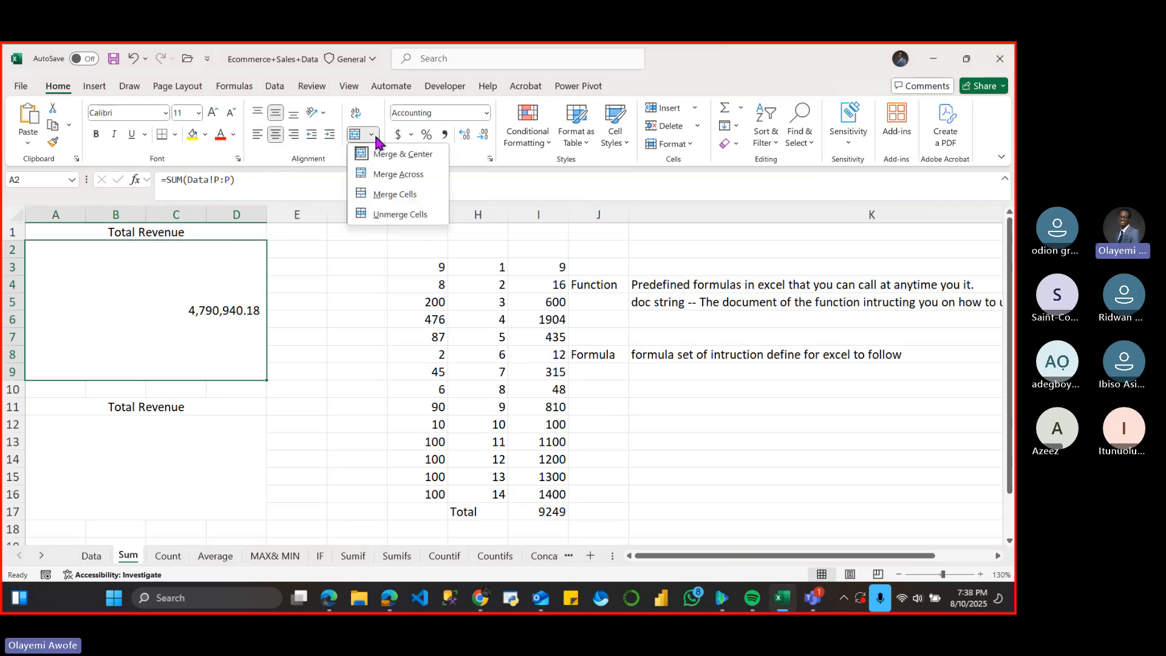
click(375, 140)
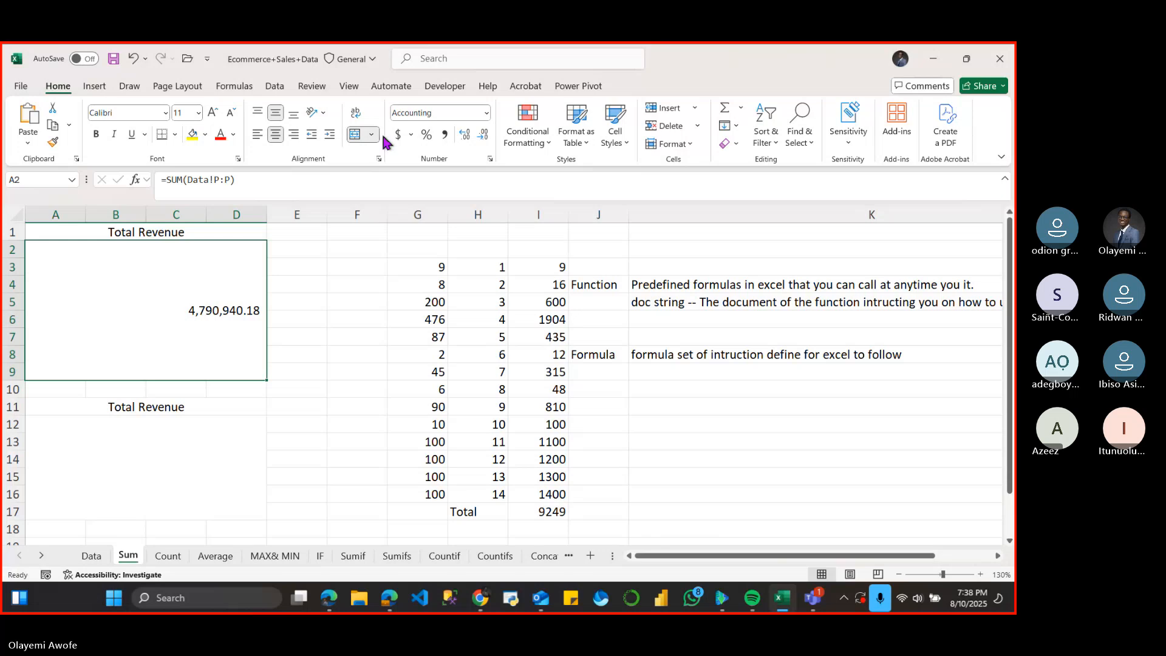
click(371, 135)
click(372, 136)
- Apply the custom number format _(* #,##0.00_);_(* (#,##0.00);_(* "-"??_);_(@_) to the total in A2
click(379, 159)
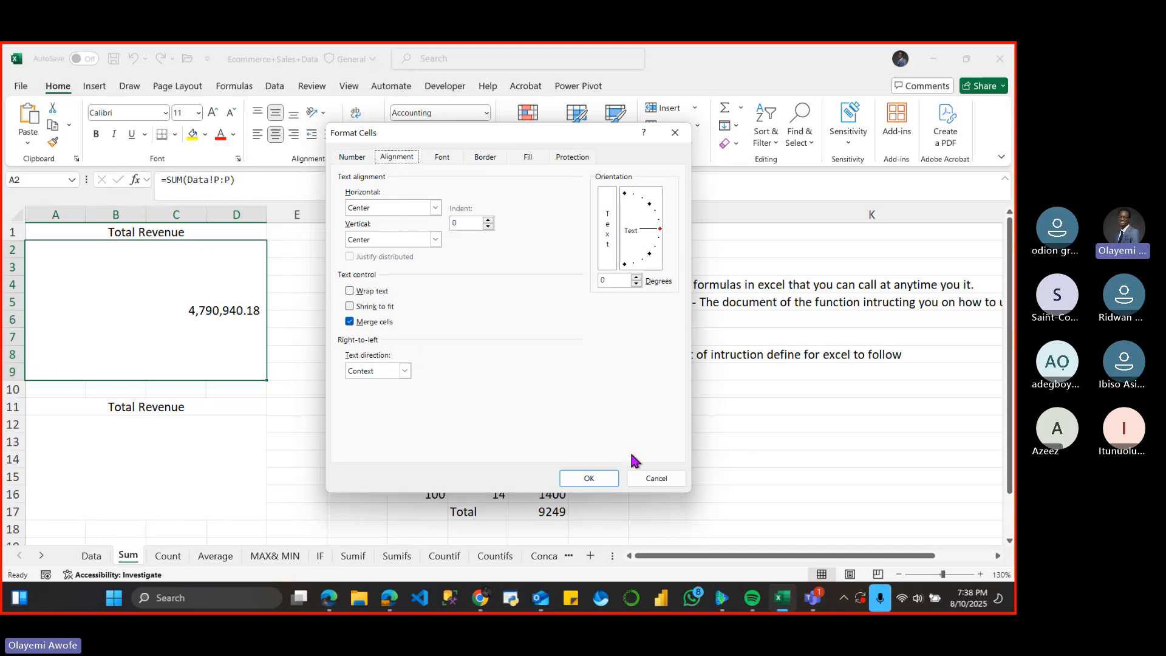
click(352, 156)
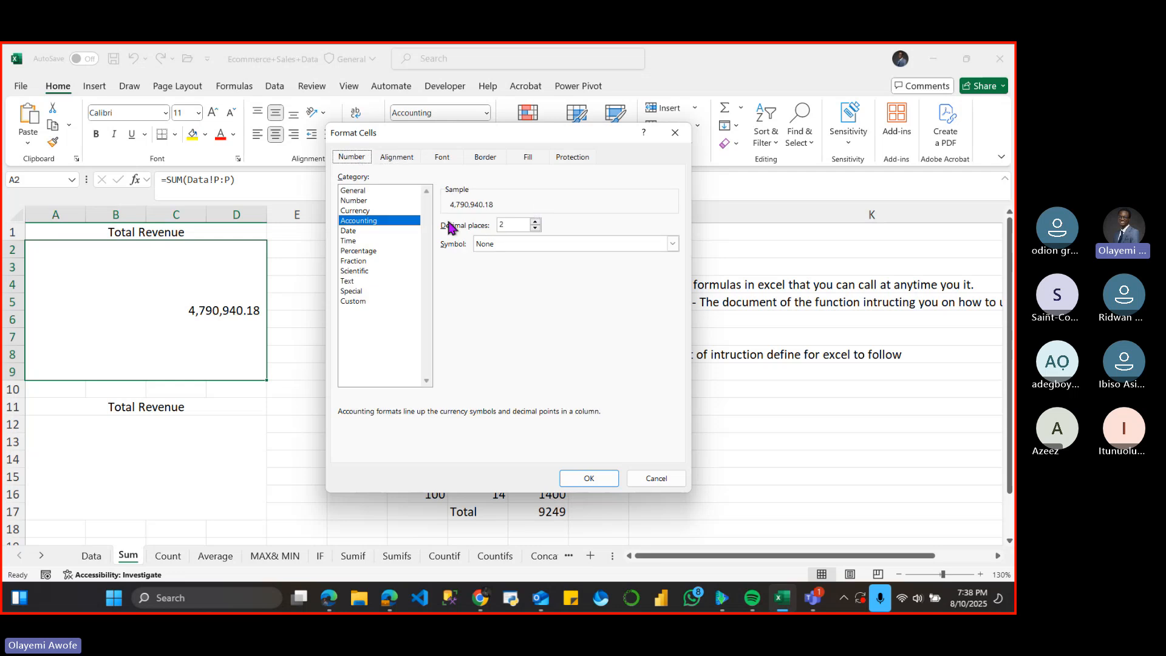
click(376, 210)
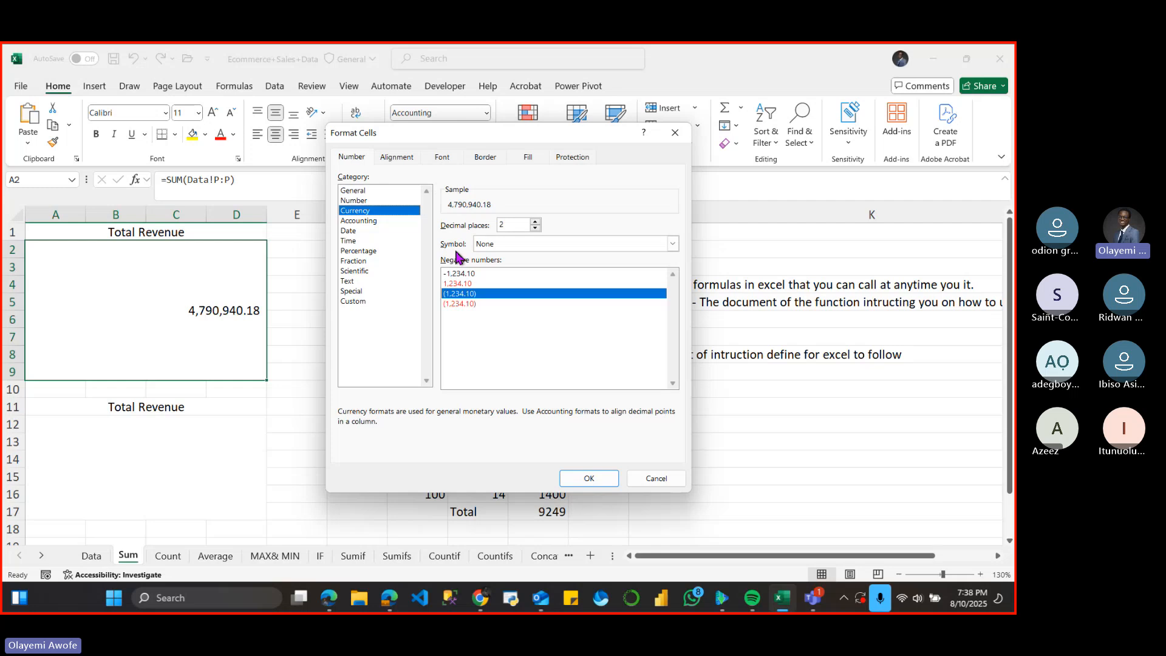
click(355, 301)
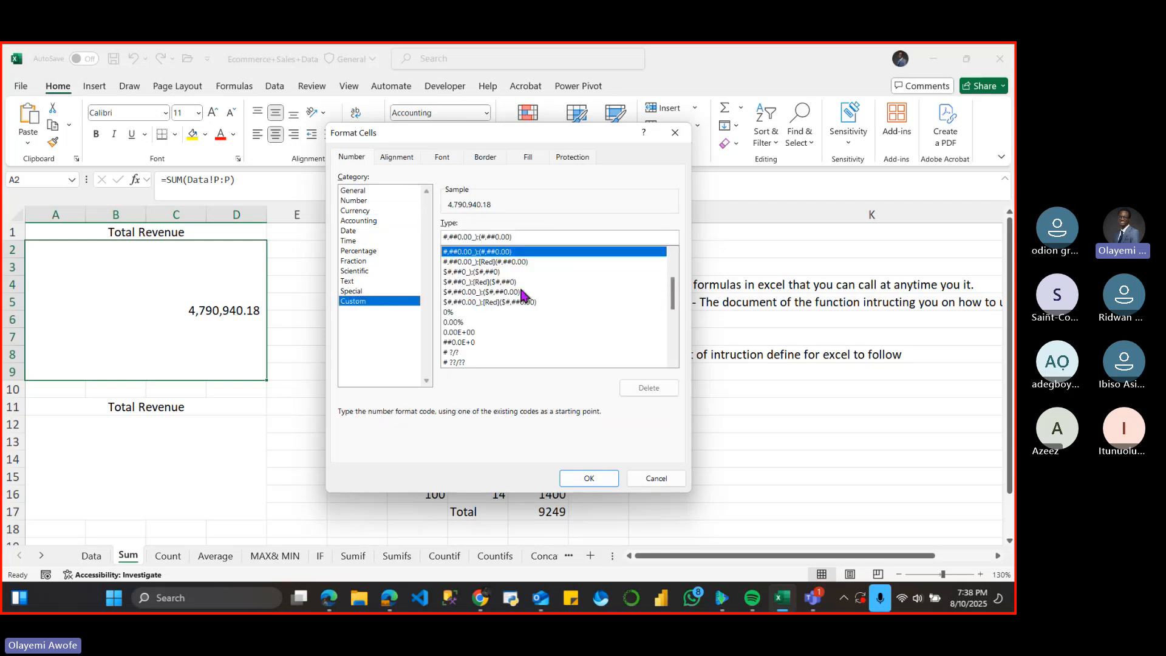
drag(673, 294, 676, 368)
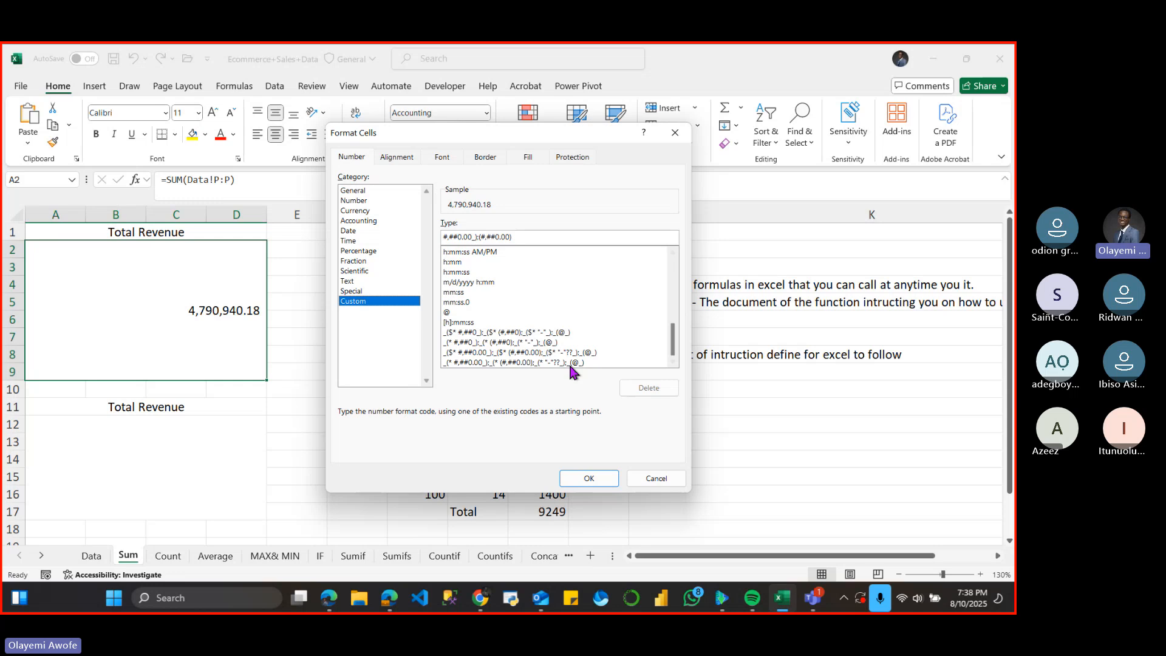
click(527, 363)
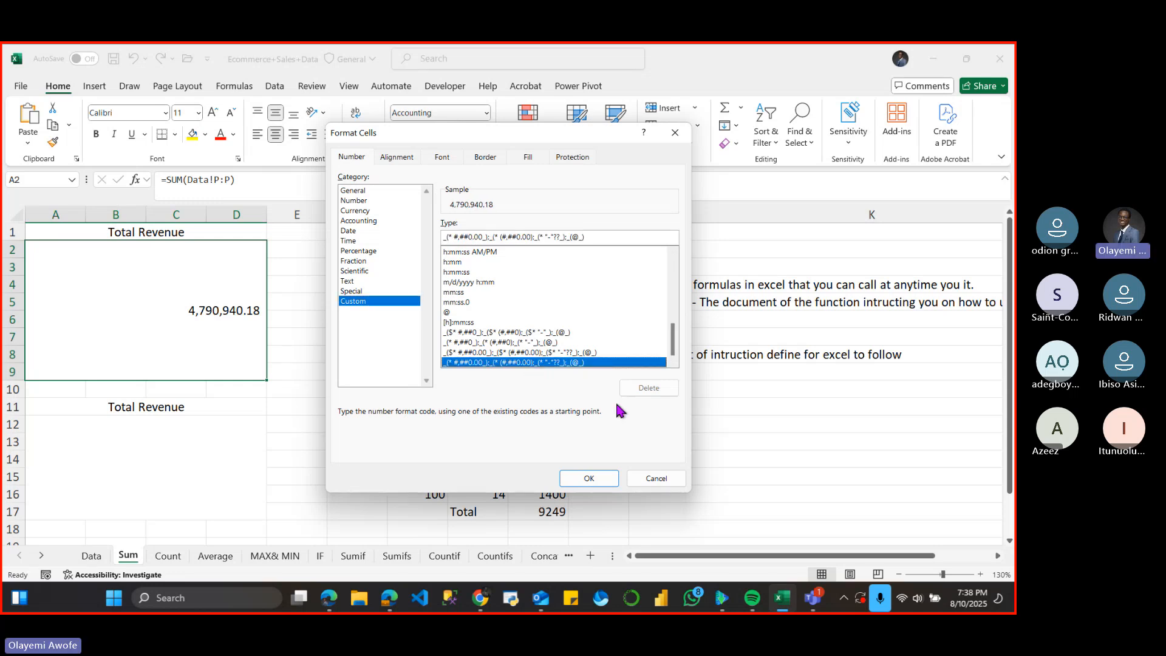
click(590, 478)
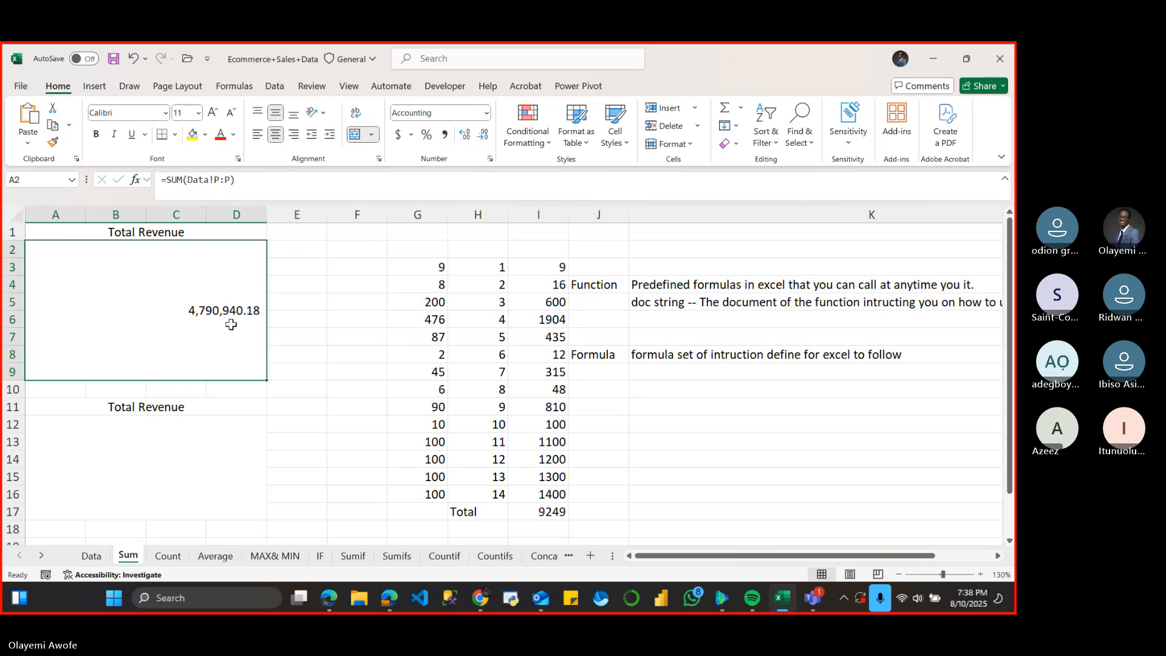
- Change the heading in A11 to Total Quantity
click(182, 441)
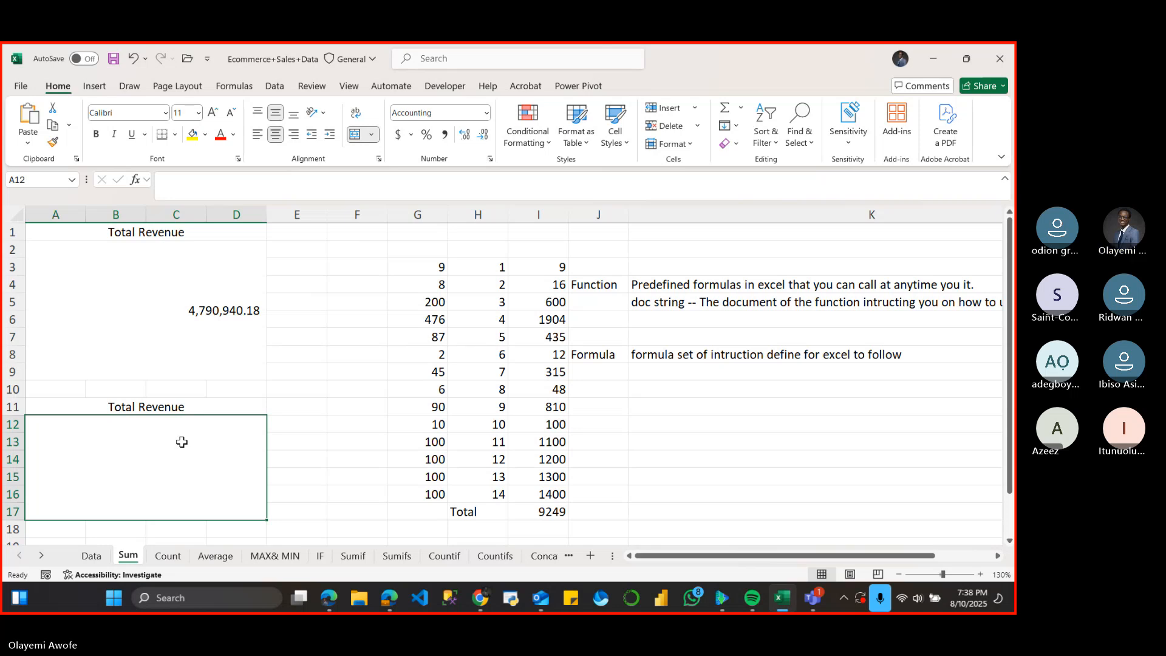
click(184, 409)
double_click(194, 408)
key(BackSpace)
key(BackSpace)
key(BackSpace)
key(BackSpace)
key(BackSpace)
key(BackSpace)
key(BackSpace)
key(BackSpace)
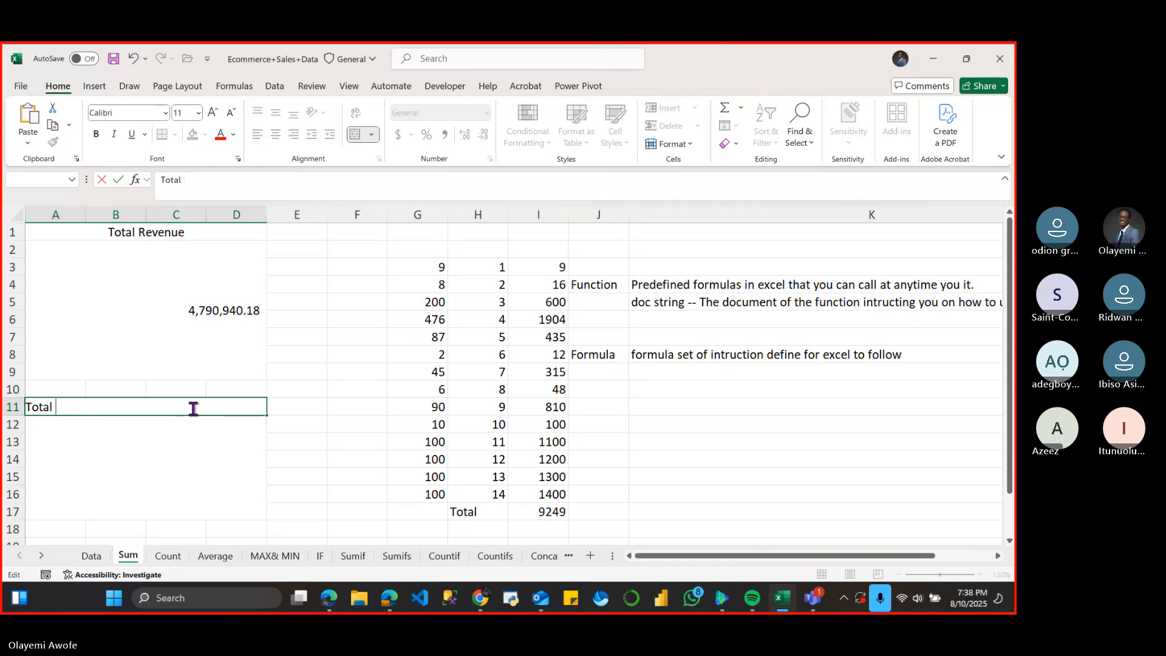
text(Quantity)
key(Return)
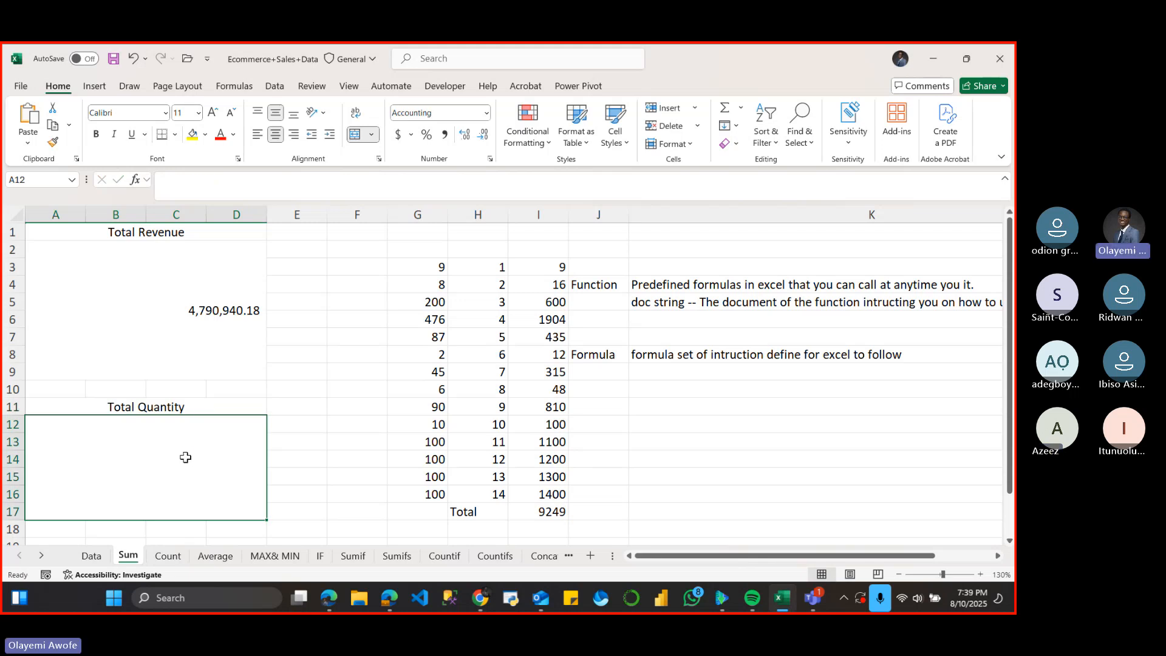
- Enter a formula in A12 that references the Data sheet's entire Quantity column, =Data!N:N
text(=)
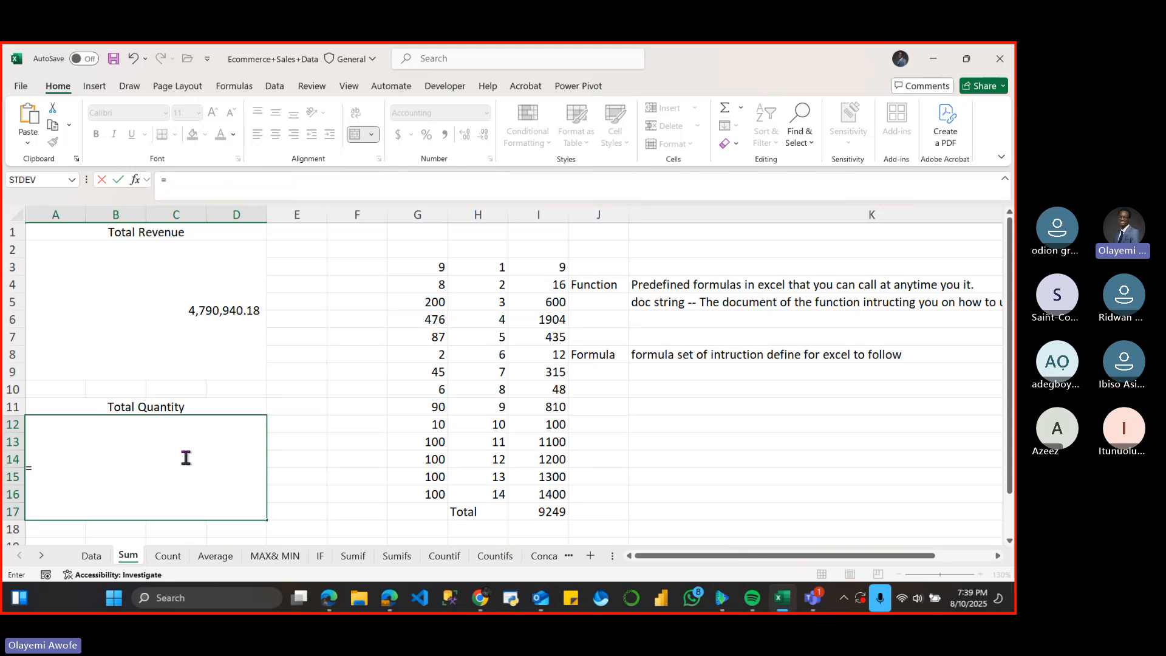
click(91, 559)
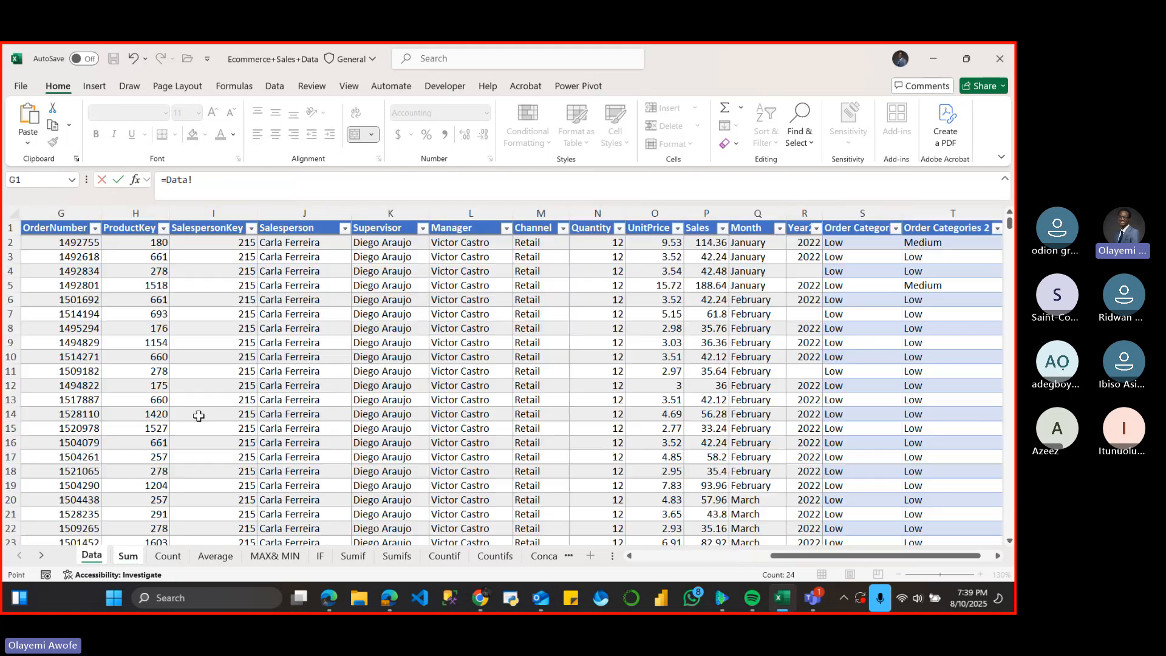
click(600, 212)
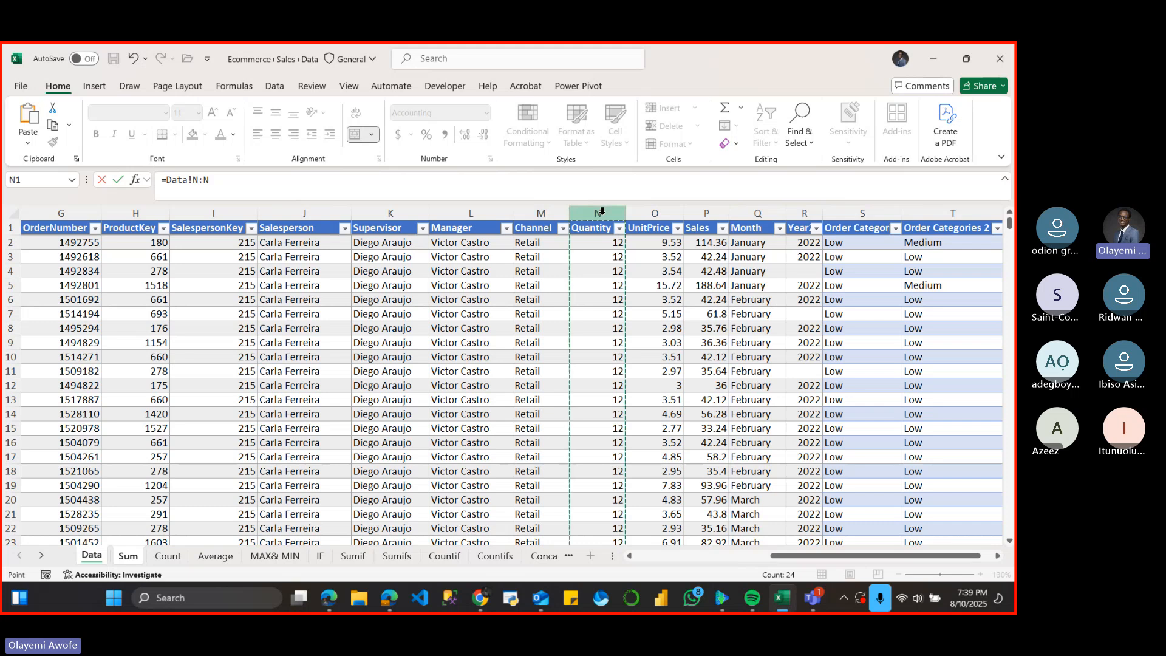
key(Return)
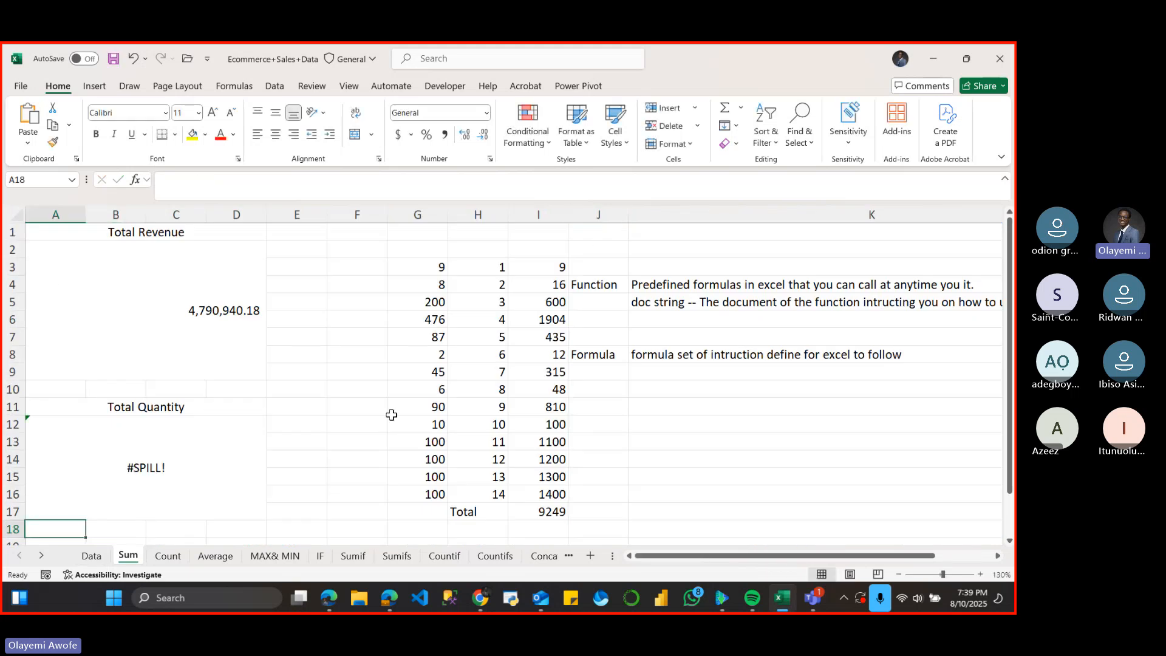
- Wrap the column reference in A12 in a SUM function so the formula reads =SUM(Data!N:N)
click(157, 459)
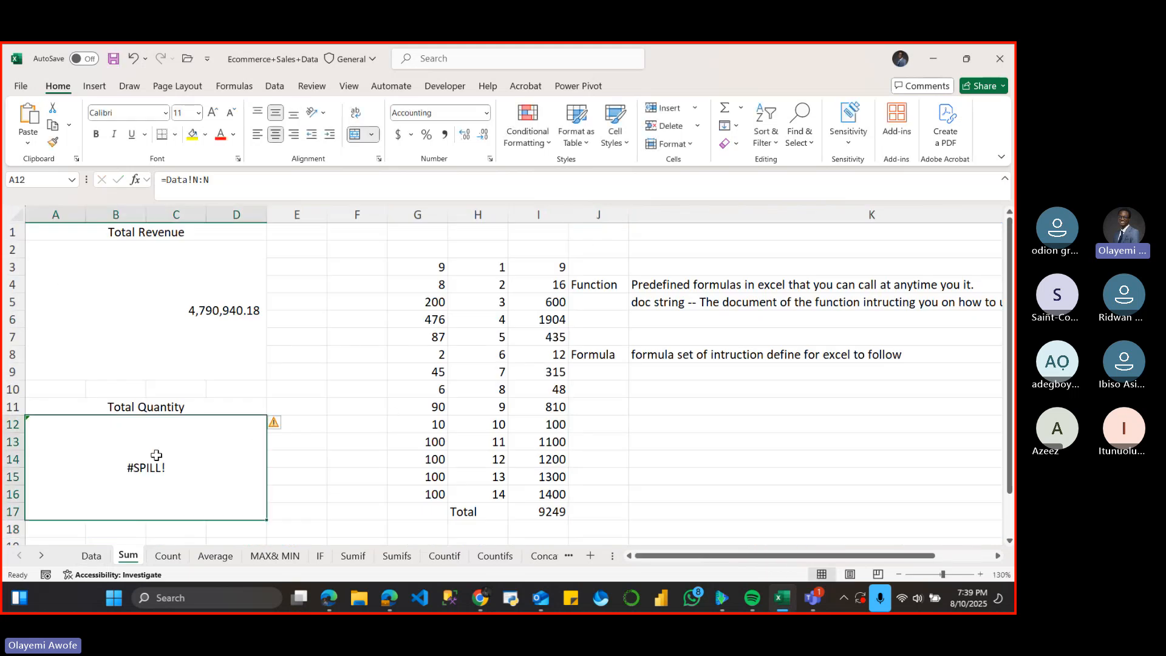
click(168, 181)
text(SUM)
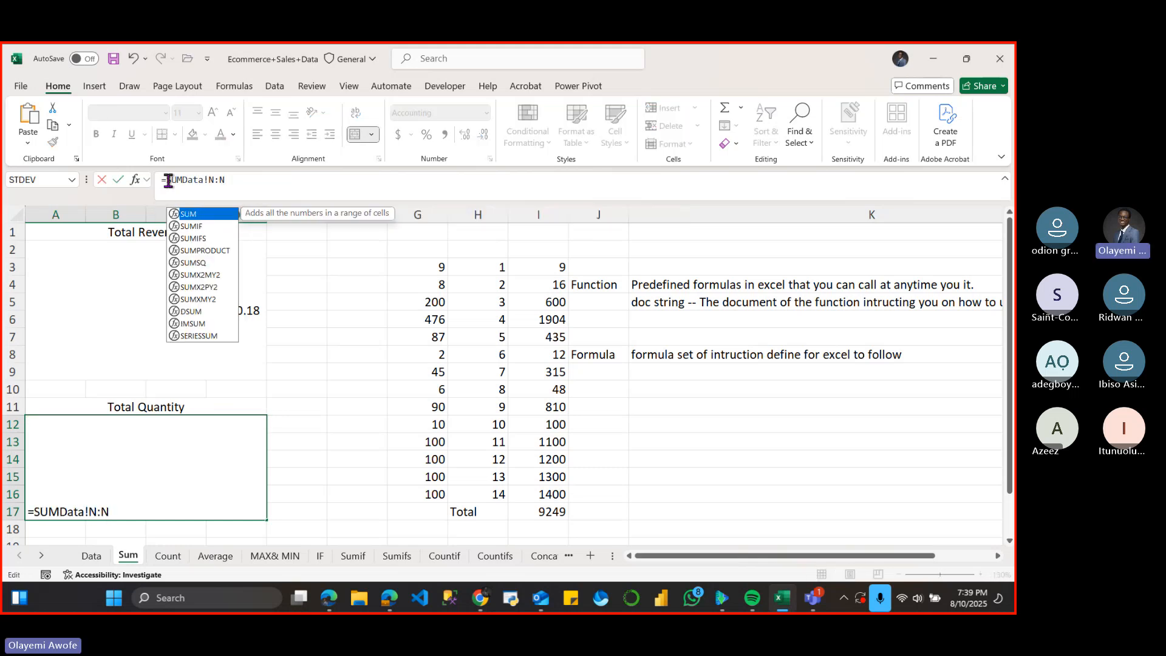
text(()
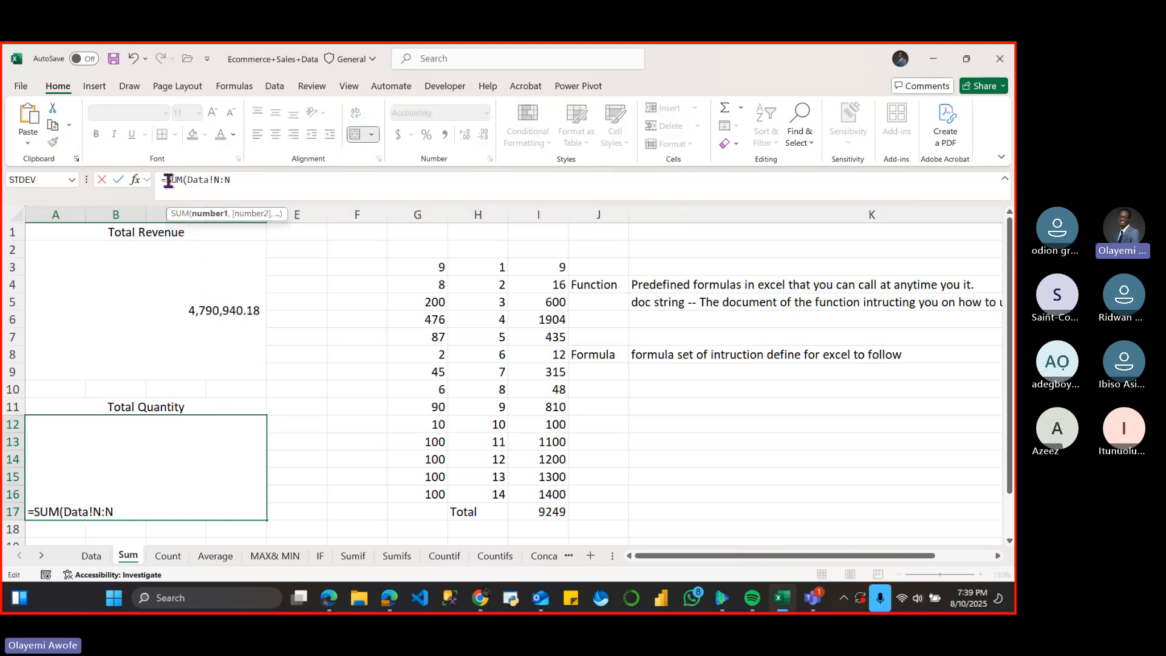
click(239, 182)
text())
key(Return)
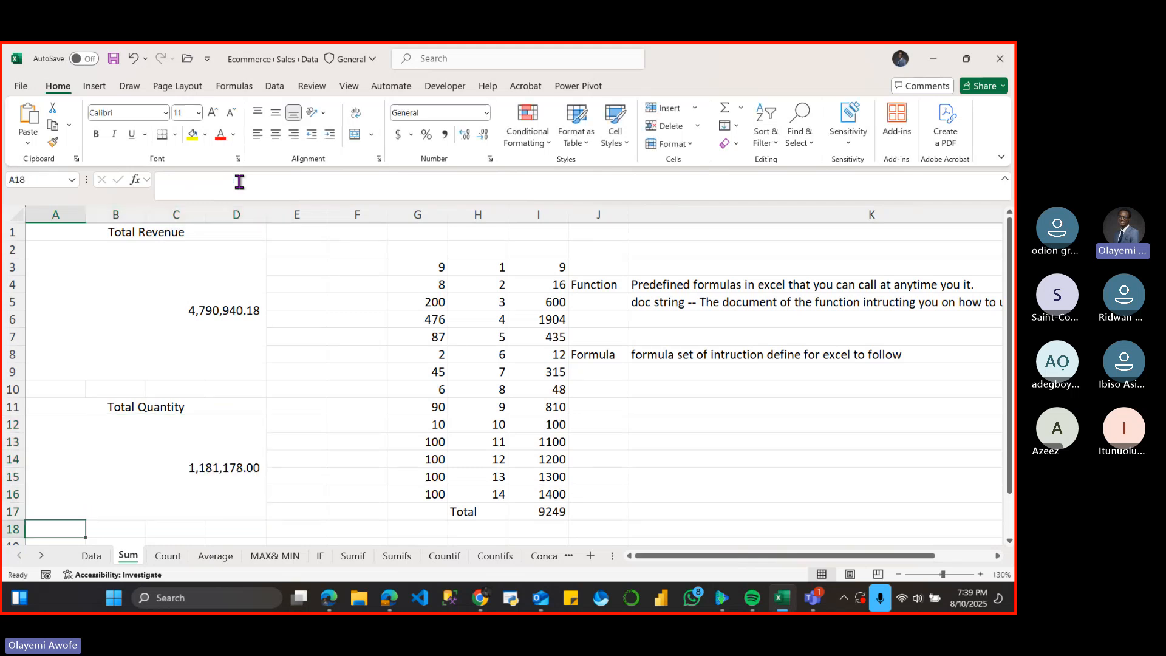
- Ignore the error flagged on the total in A12 about a formula referring to empty cells
click(242, 450)
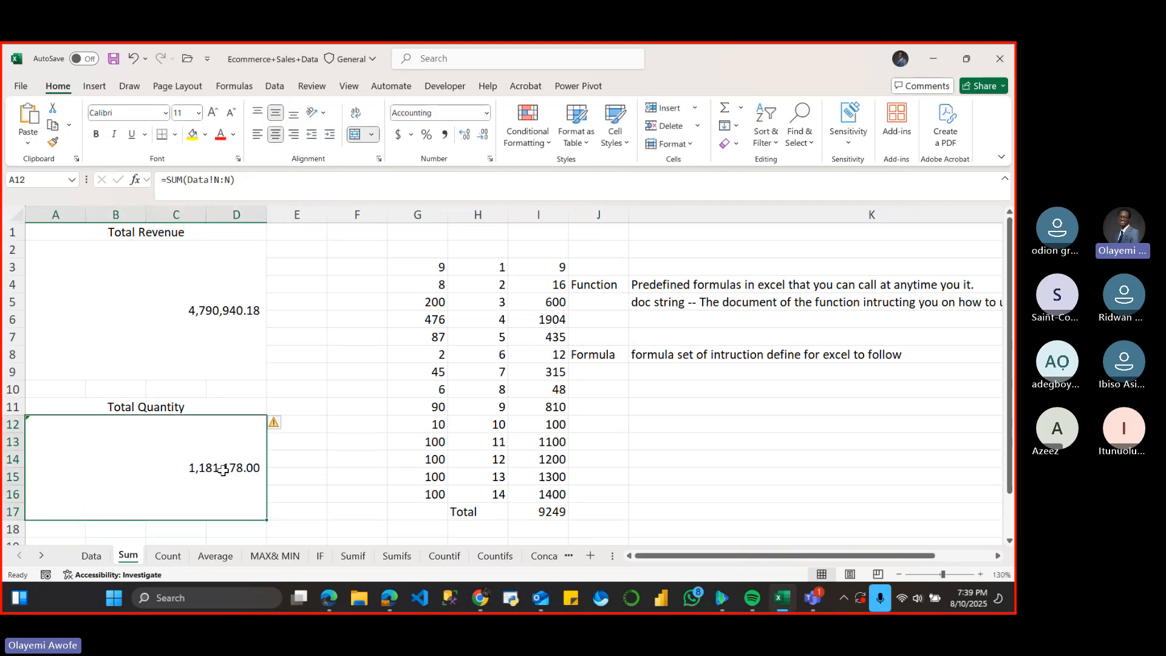
click(279, 424)
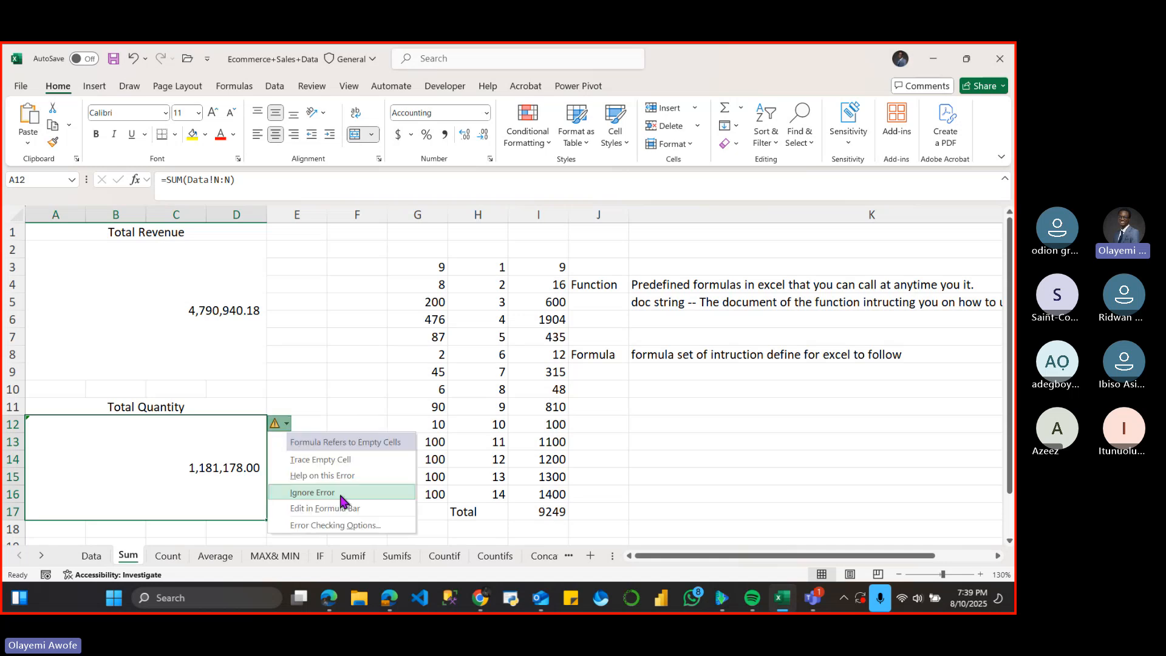
click(355, 493)
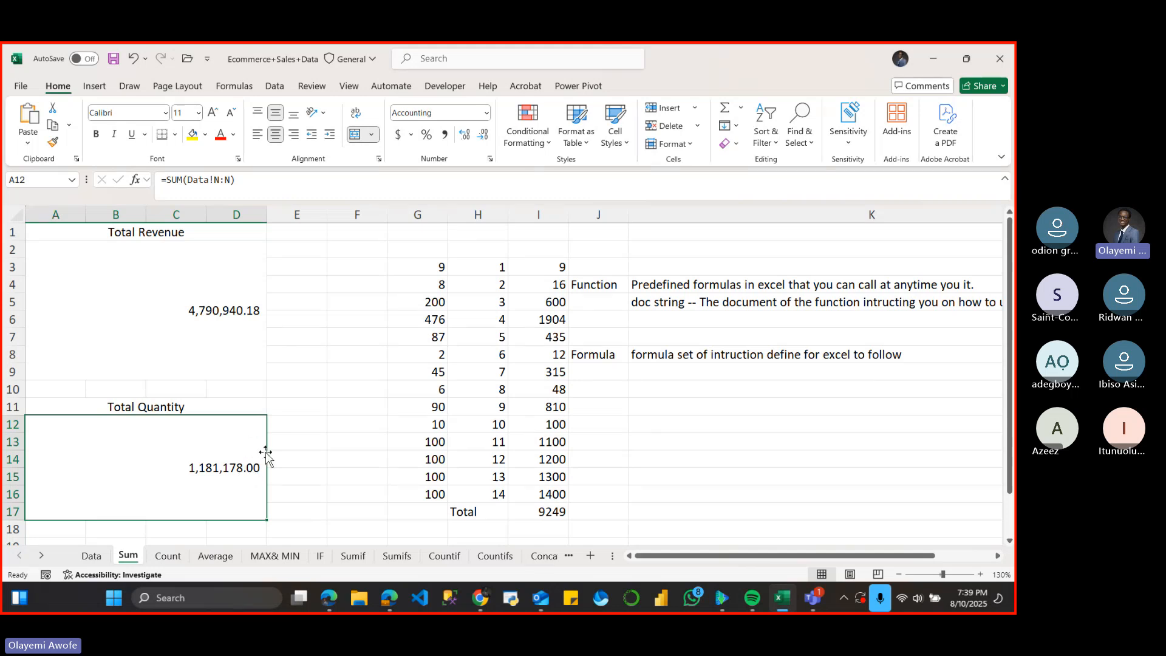
- Remove both decimal places from the Total Quantity figure in A12
click(485, 135)
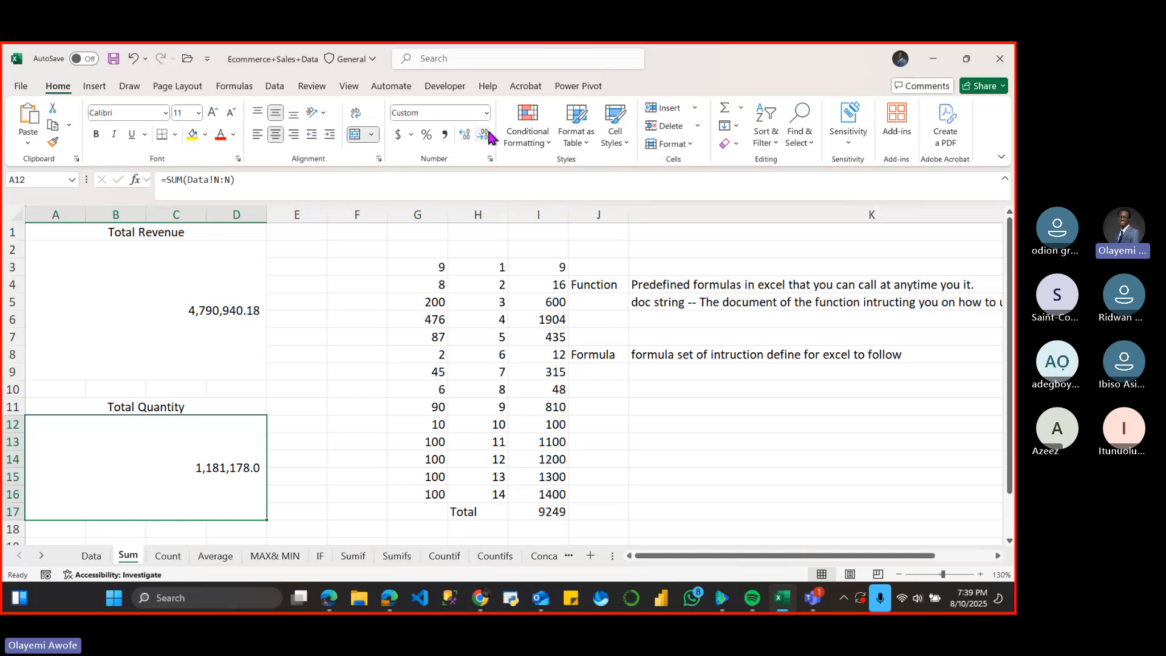
click(484, 135)
click(293, 472)
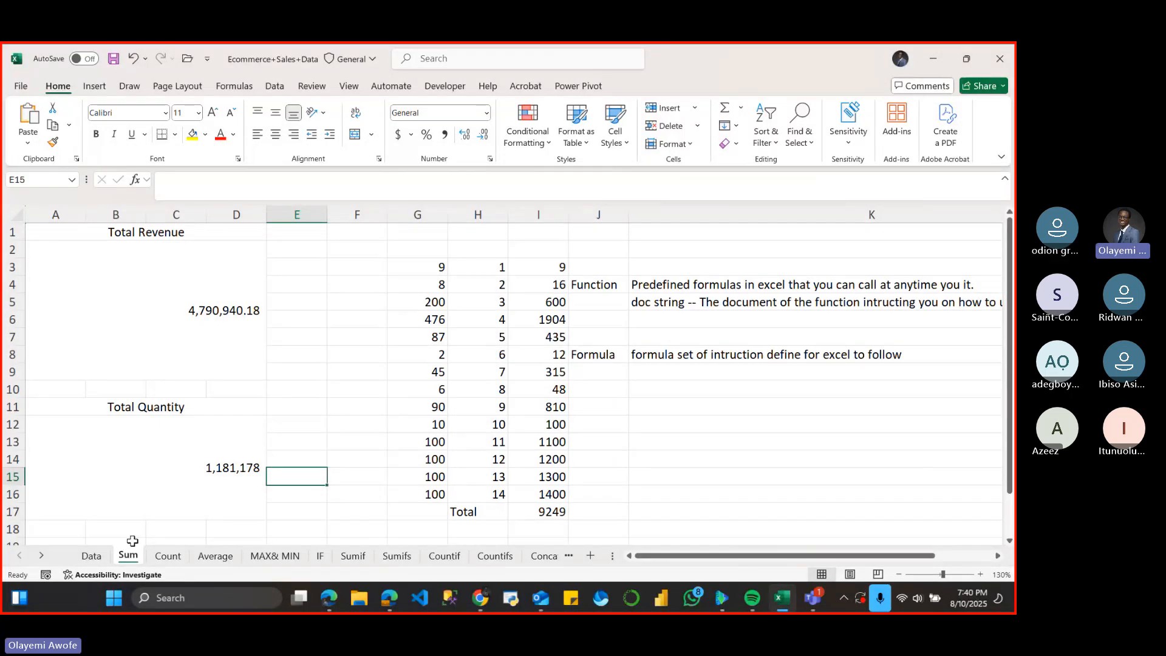
- Review the Data sheet's records against the totals on the Sum sheet, and open the Count sheet
click(91, 556)
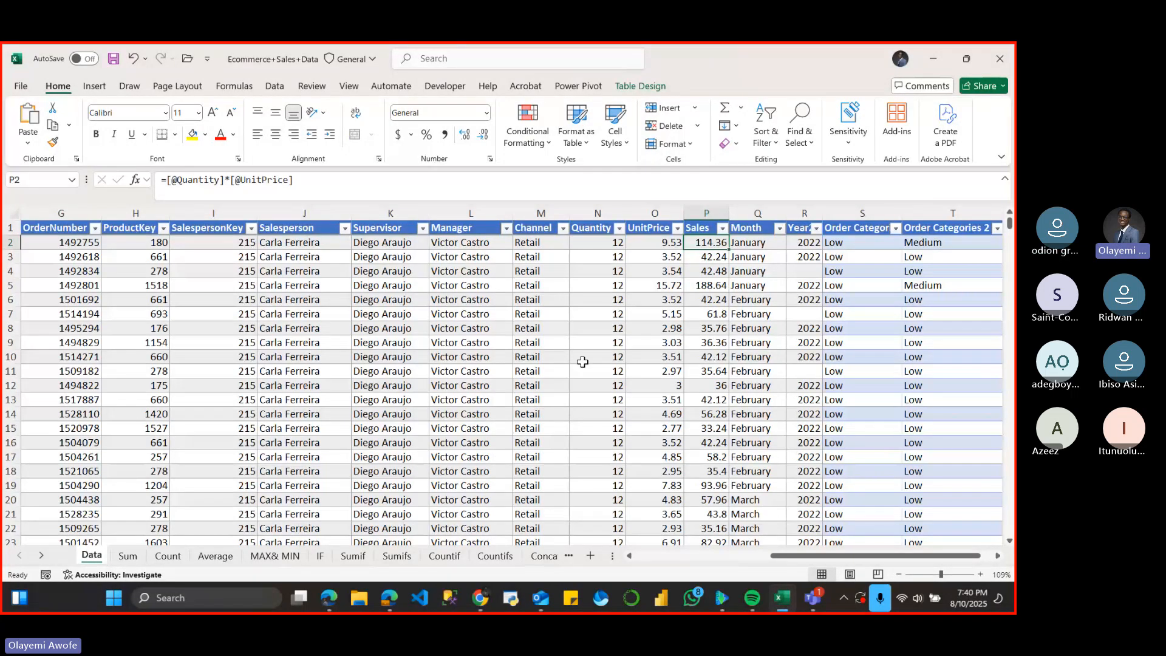
click(747, 334)
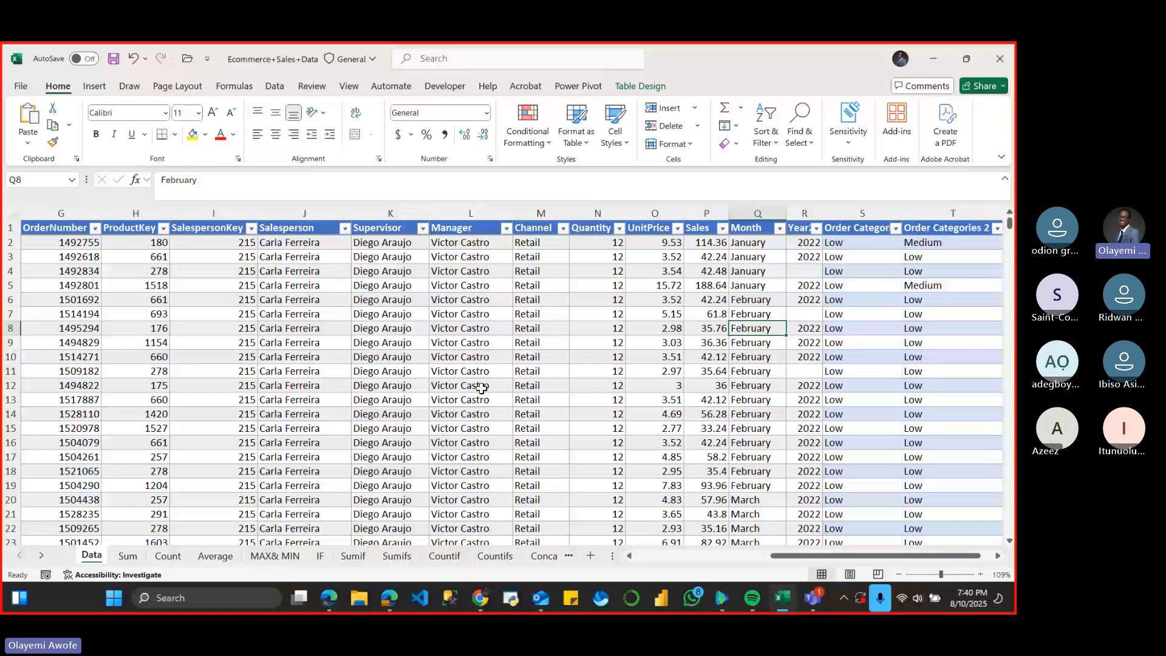
key(ctrl+Page_Down)
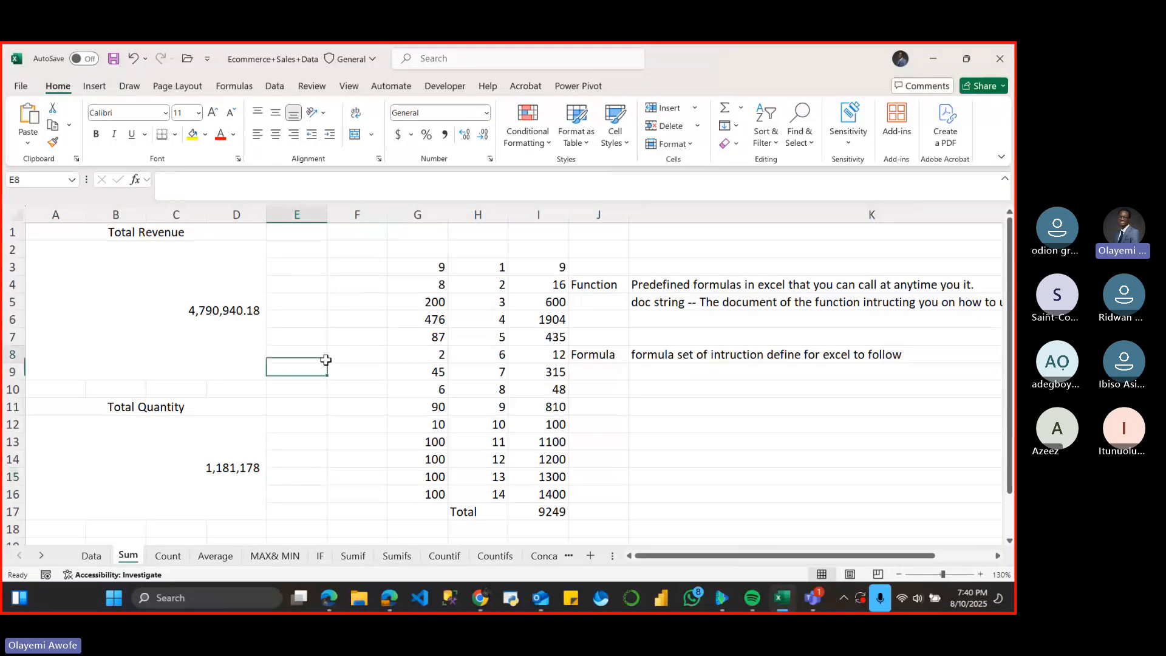
drag(326, 363, 227, 406)
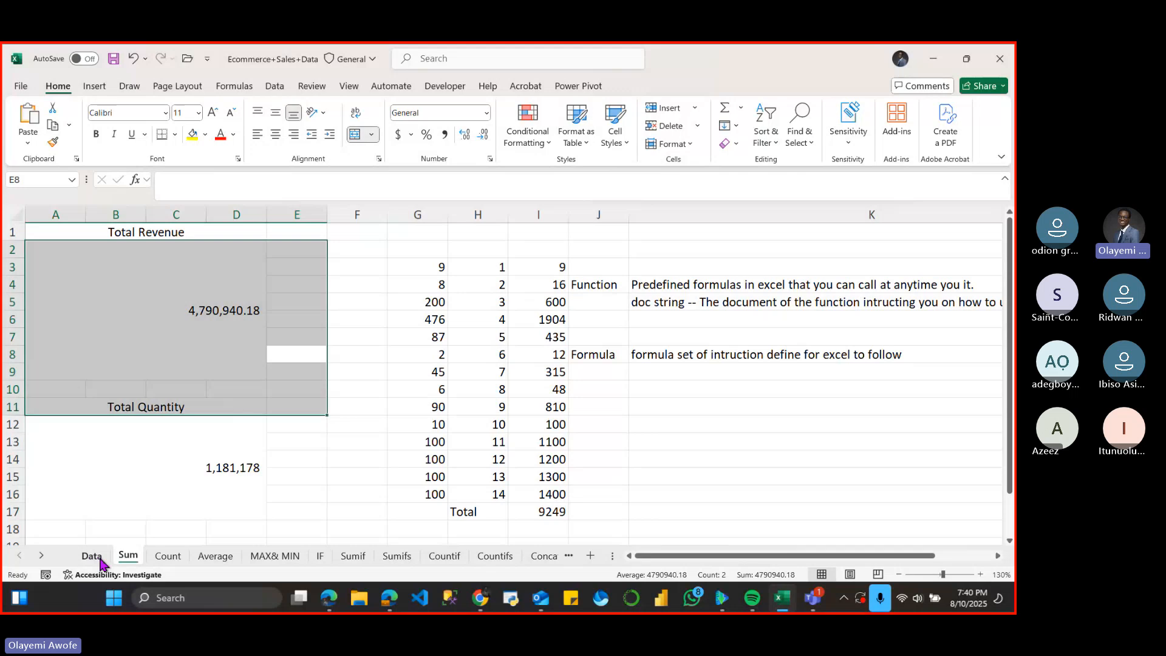
click(92, 555)
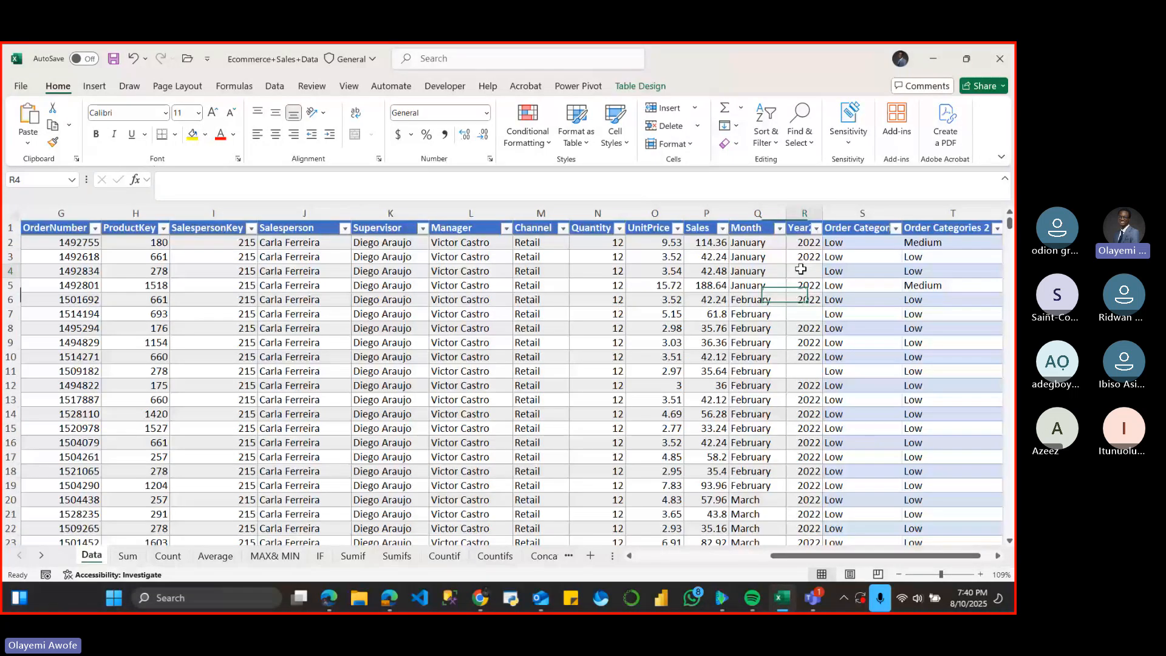
click(681, 256)
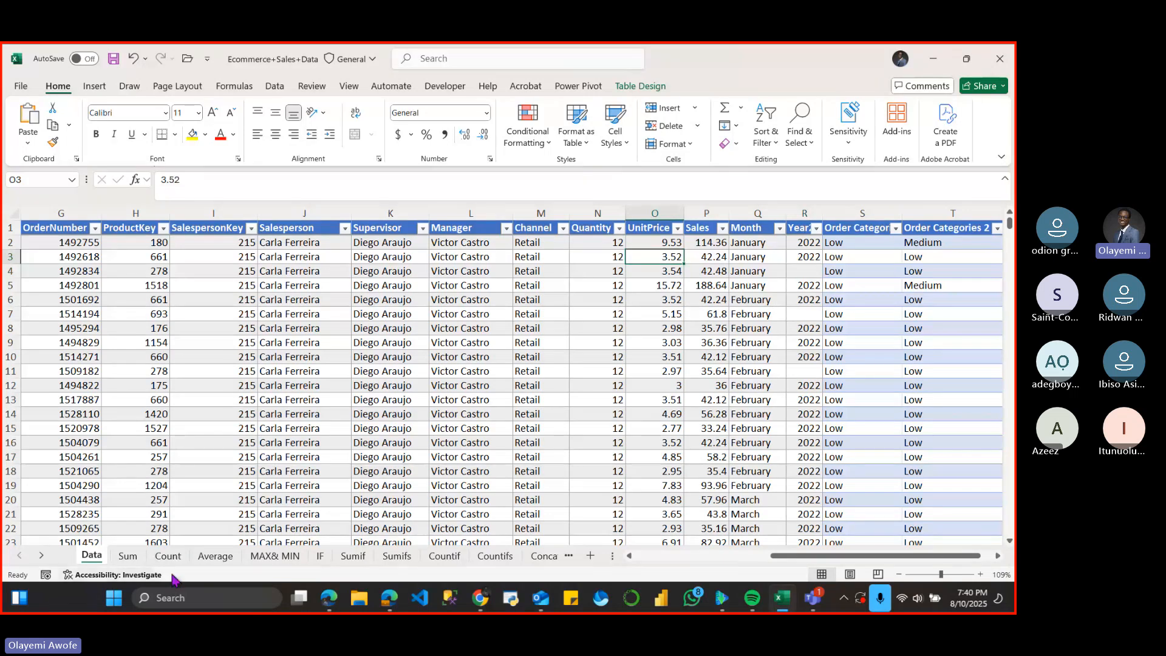
click(168, 556)
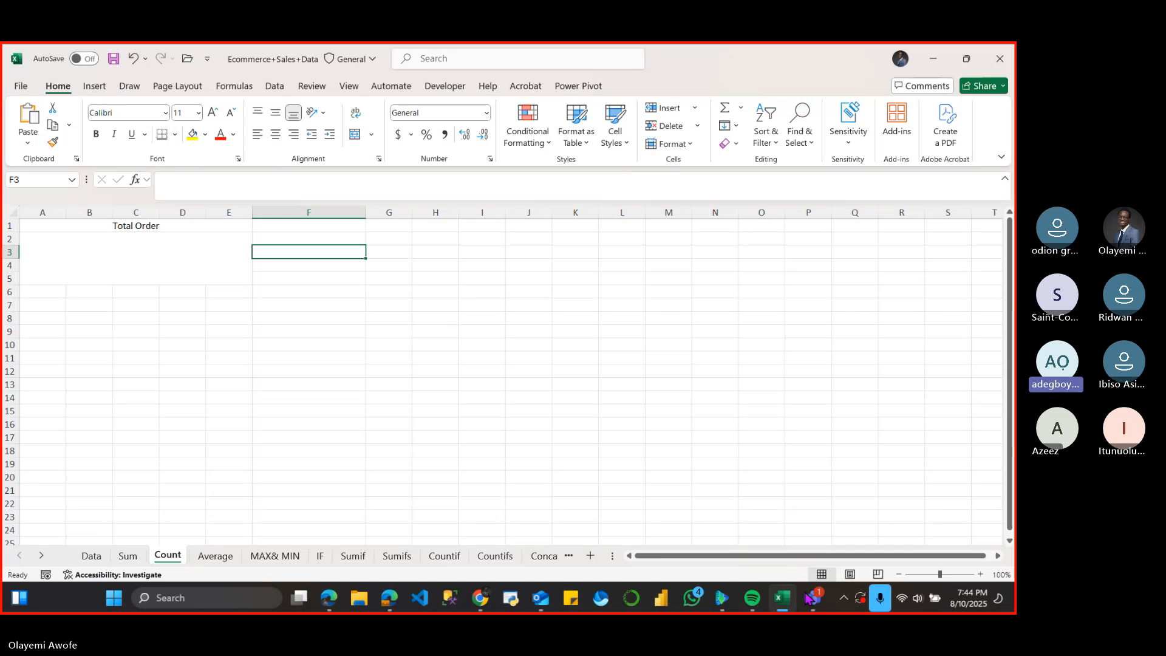
- Switch to the Teams meeting window to check the participants, and minimise it to return to the Count sheet
mouse_move(811, 598)
click(716, 527)
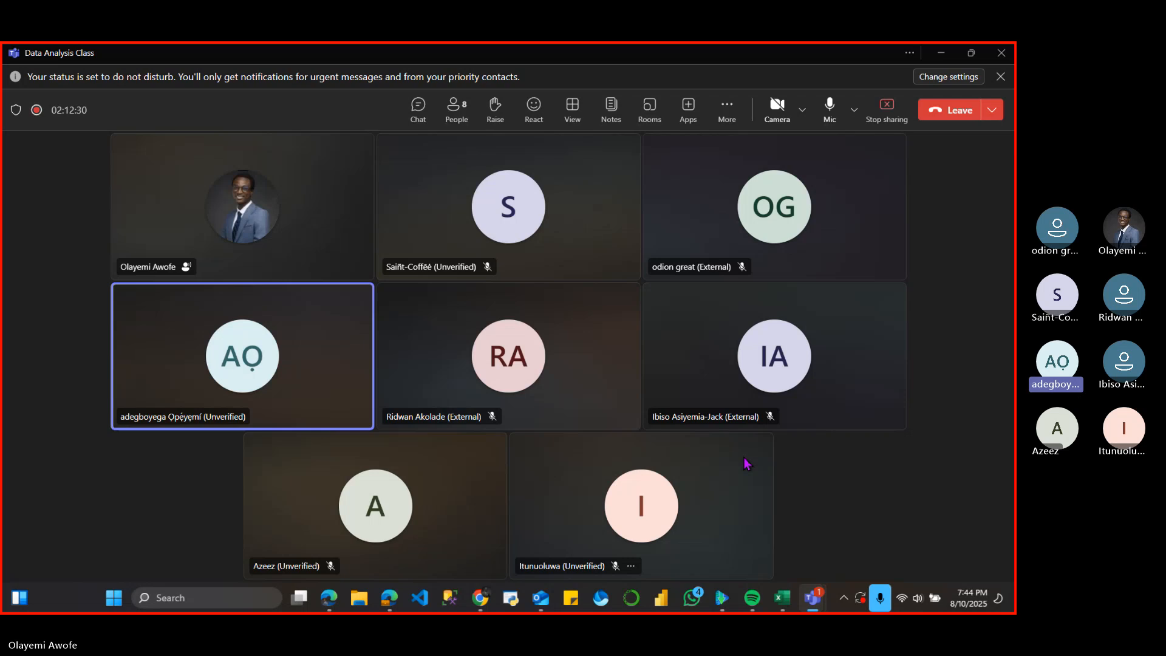
click(939, 53)
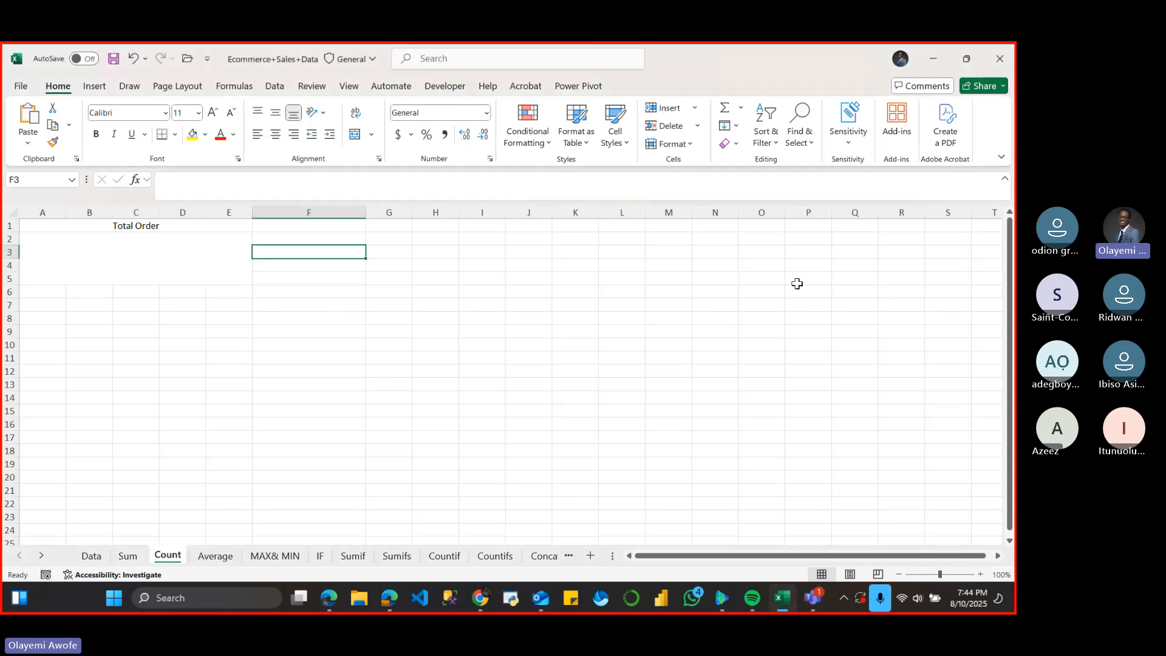
- Switch to the Teams meeting window again to check on the class, and minimise it to get back to the workbook
click(148, 238)
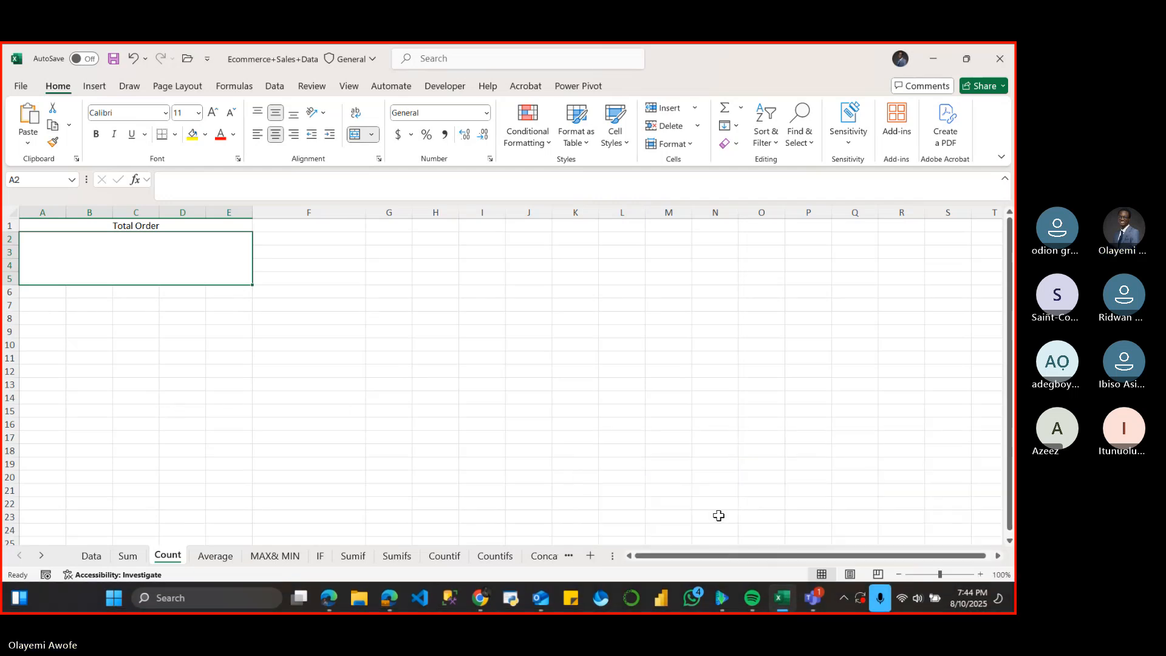
click(813, 597)
click(692, 493)
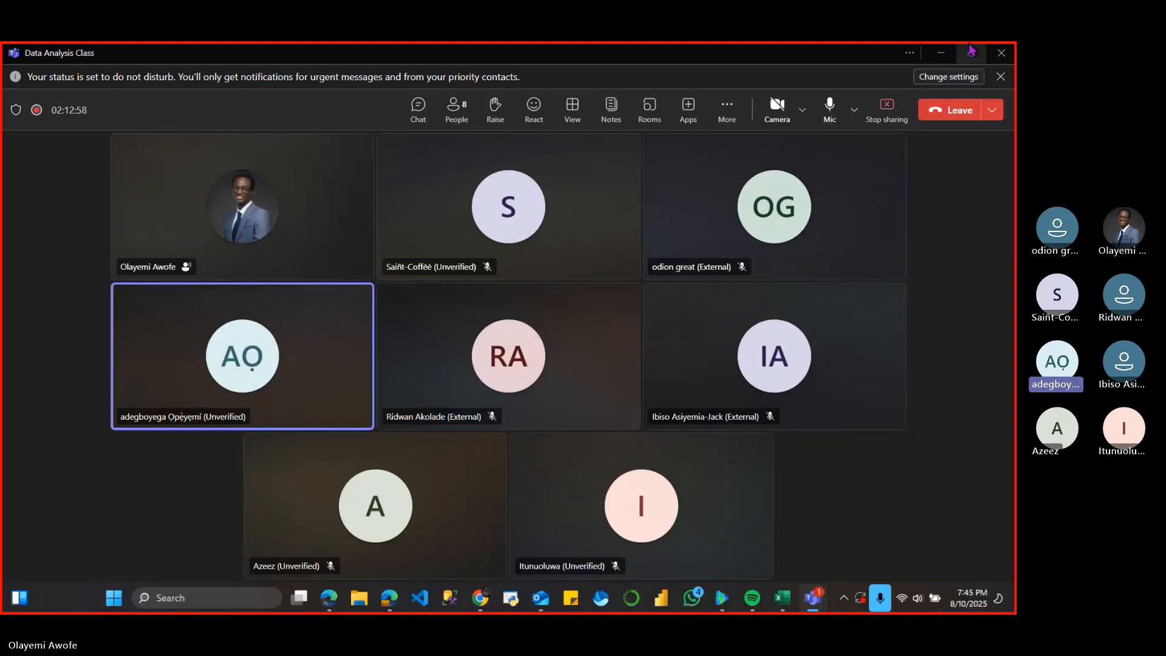
click(942, 53)
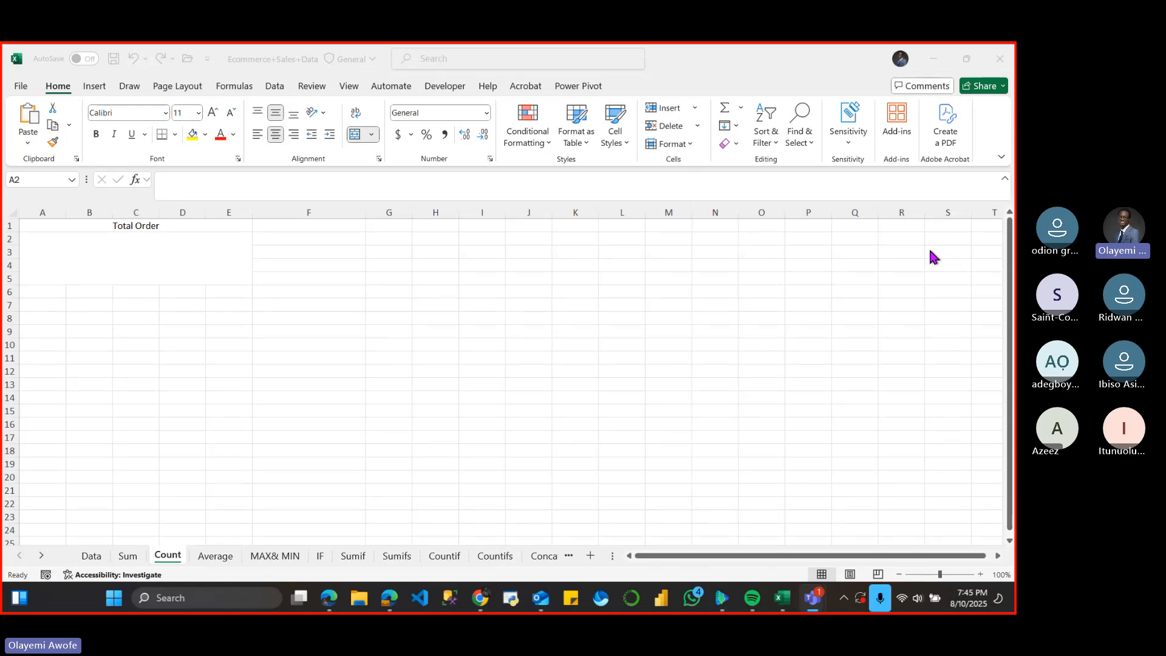
- Look over the Data sheet's columns for one to count, and return to the Total Order cell on the Count sheet
click(171, 254)
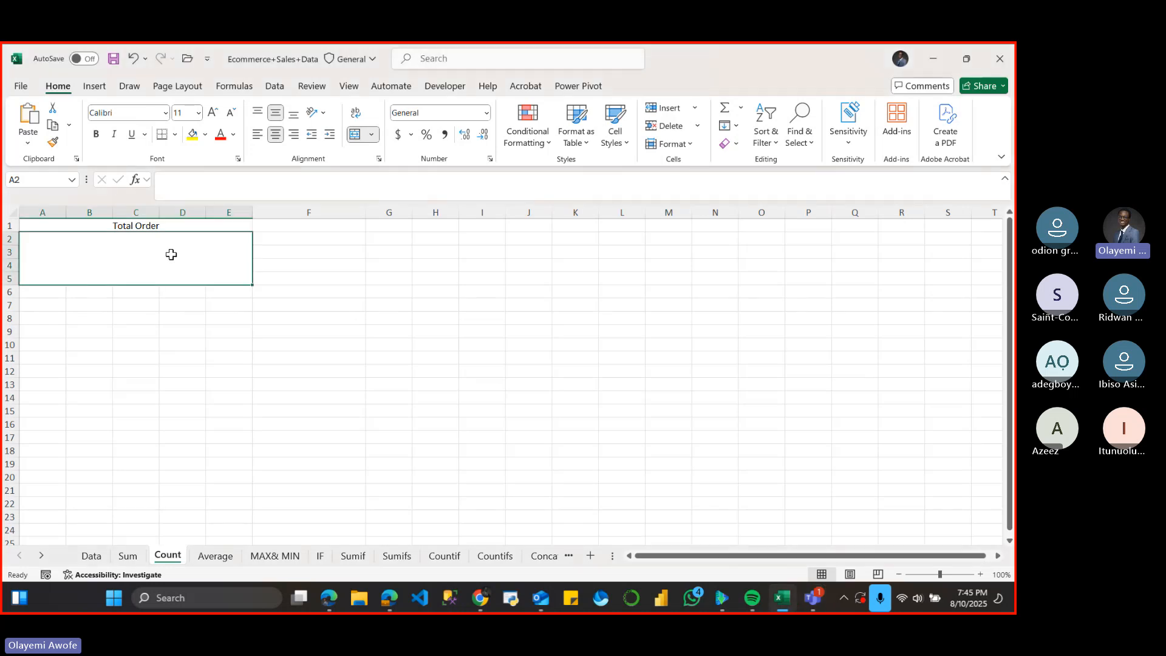
double_click(171, 254)
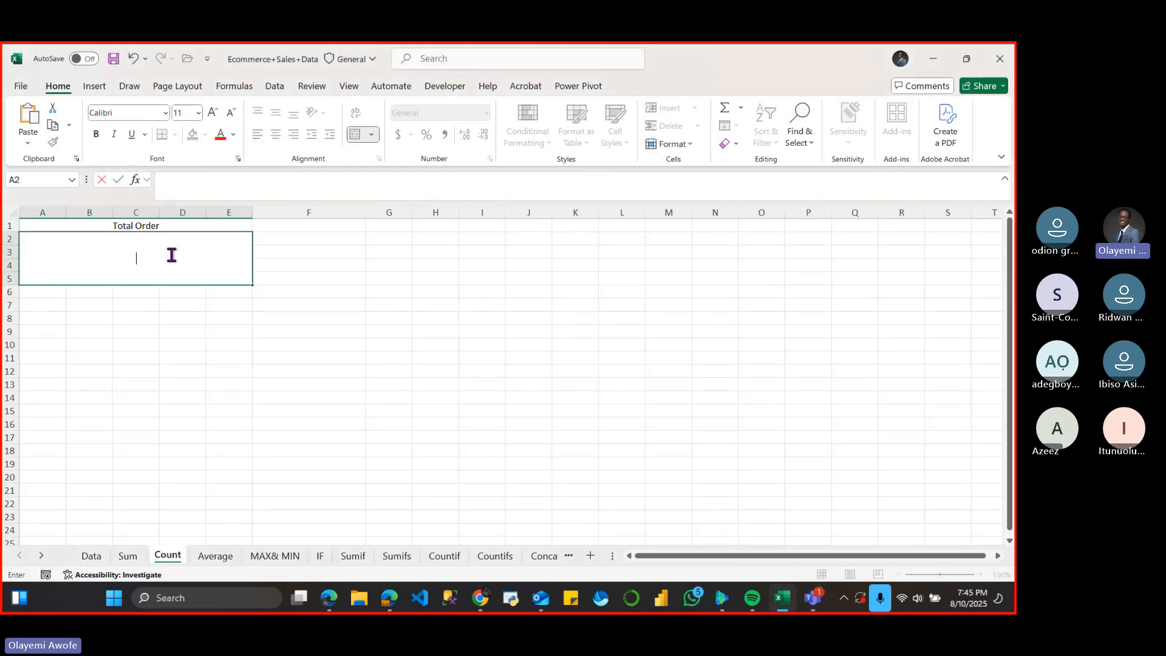
click(92, 556)
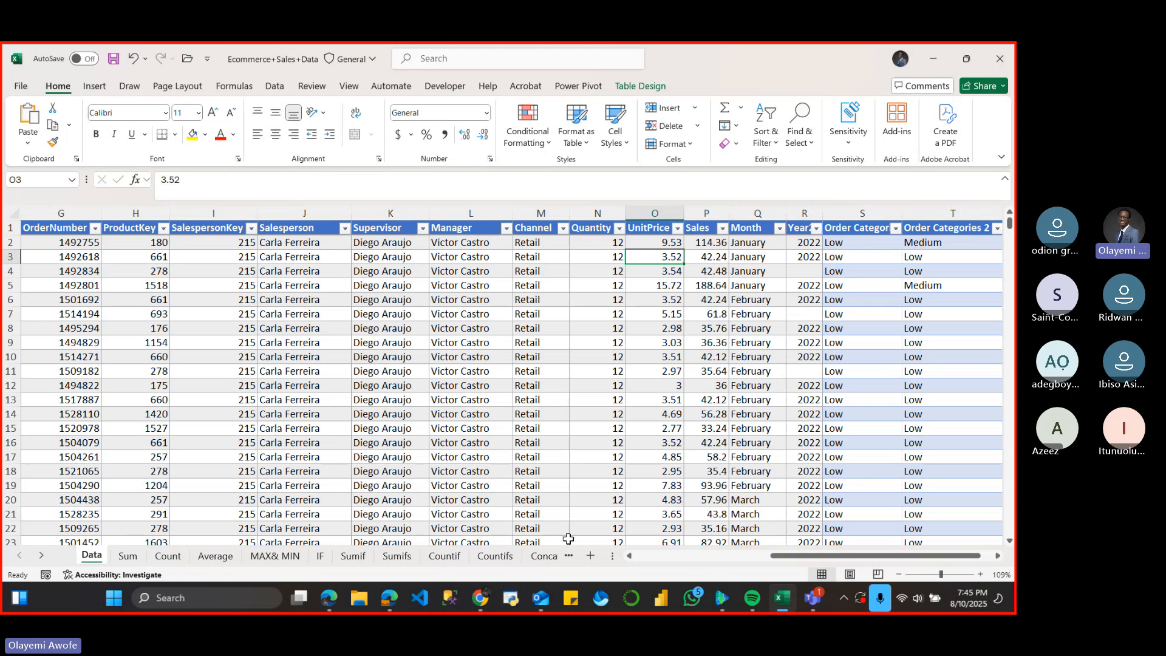
click(165, 558)
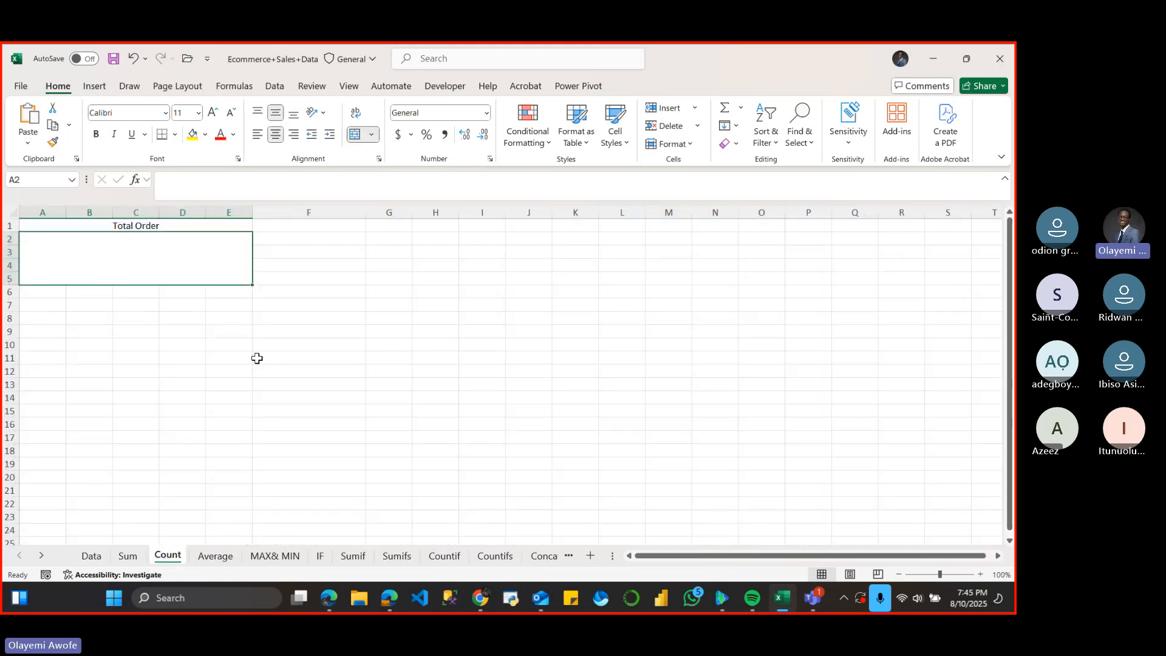
- Enter =COUNT(Data!G:G) in the Total Order cell A2 to count the Data sheet's OrderNumber column
text(=)
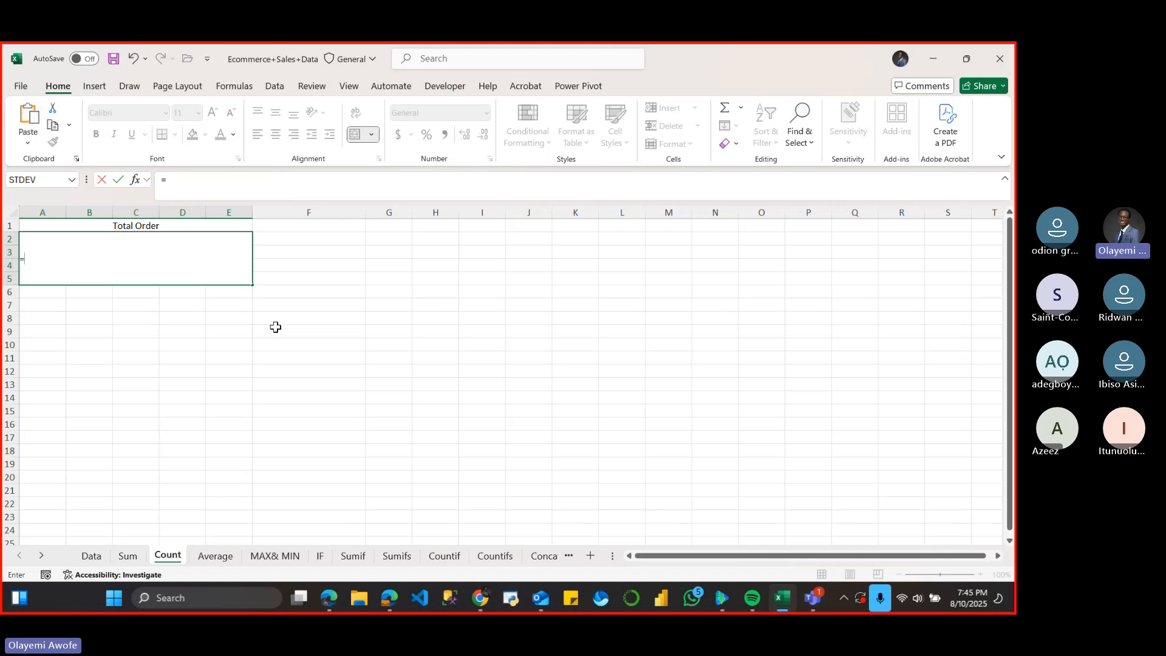
text(COUN)
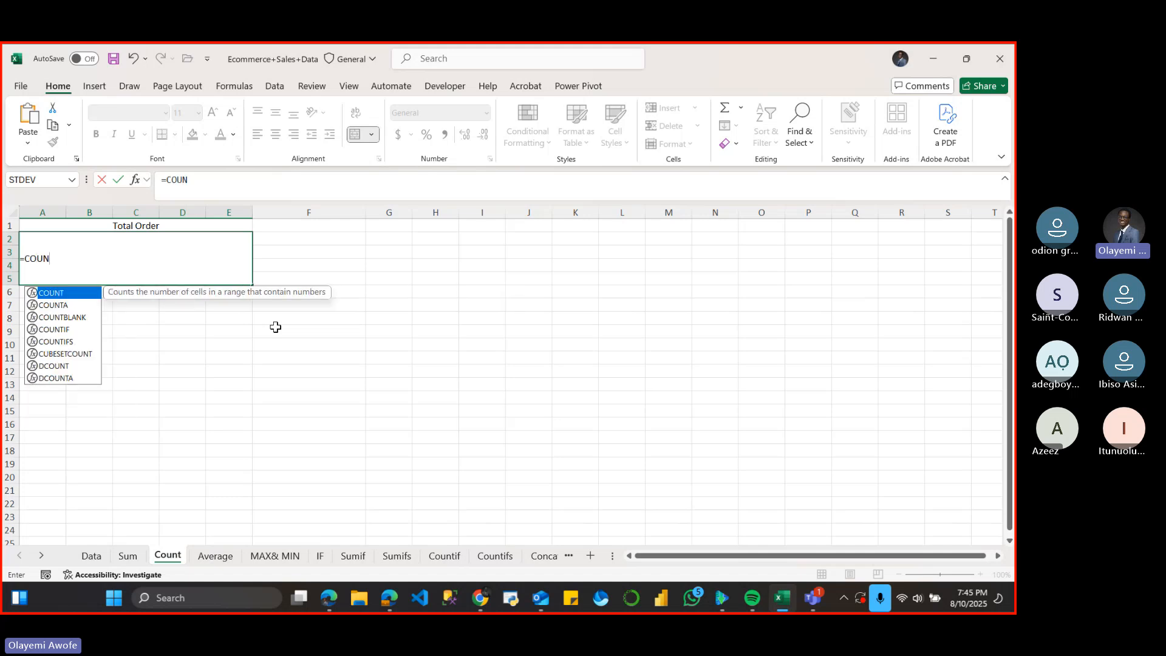
click(63, 306)
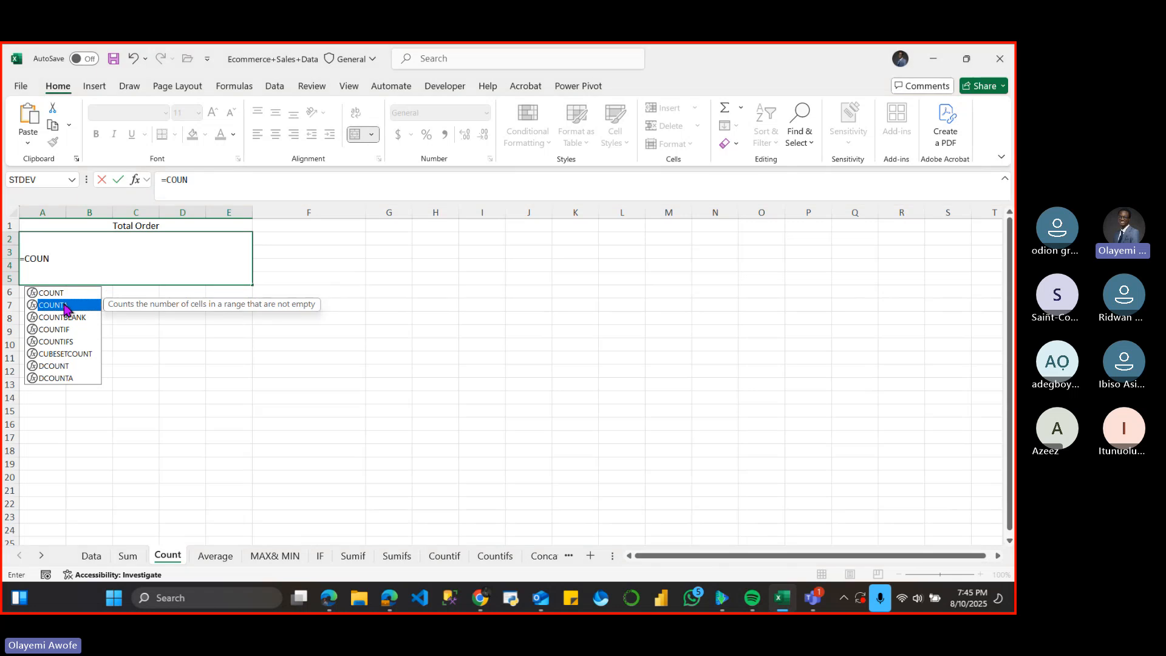
click(61, 293)
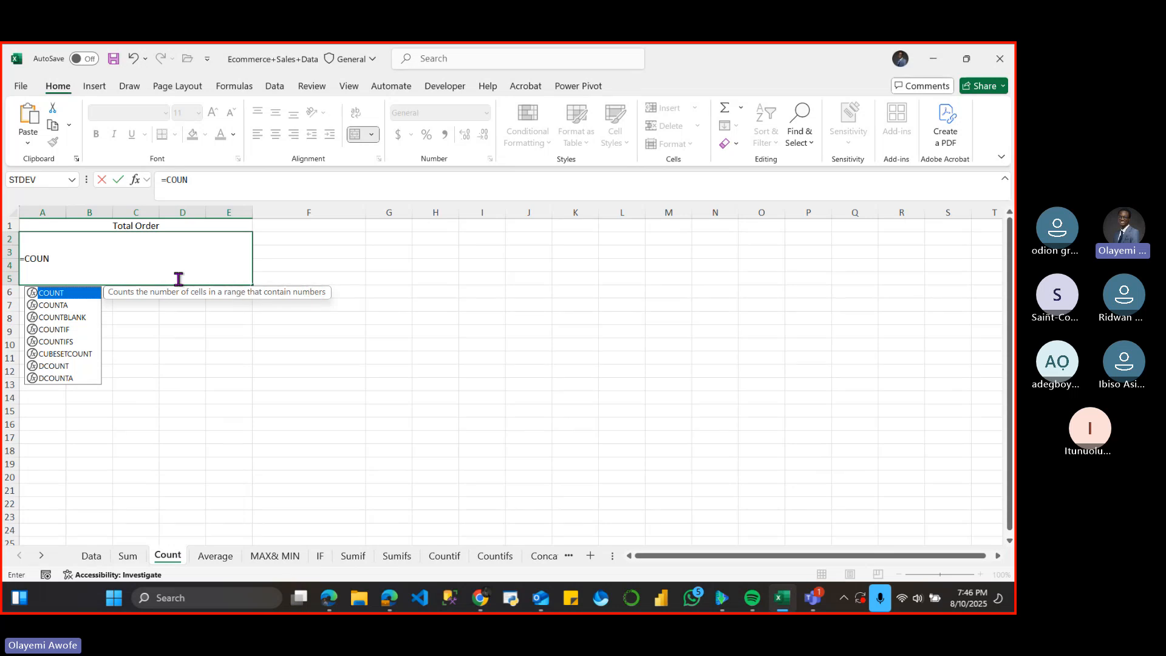
click(135, 265)
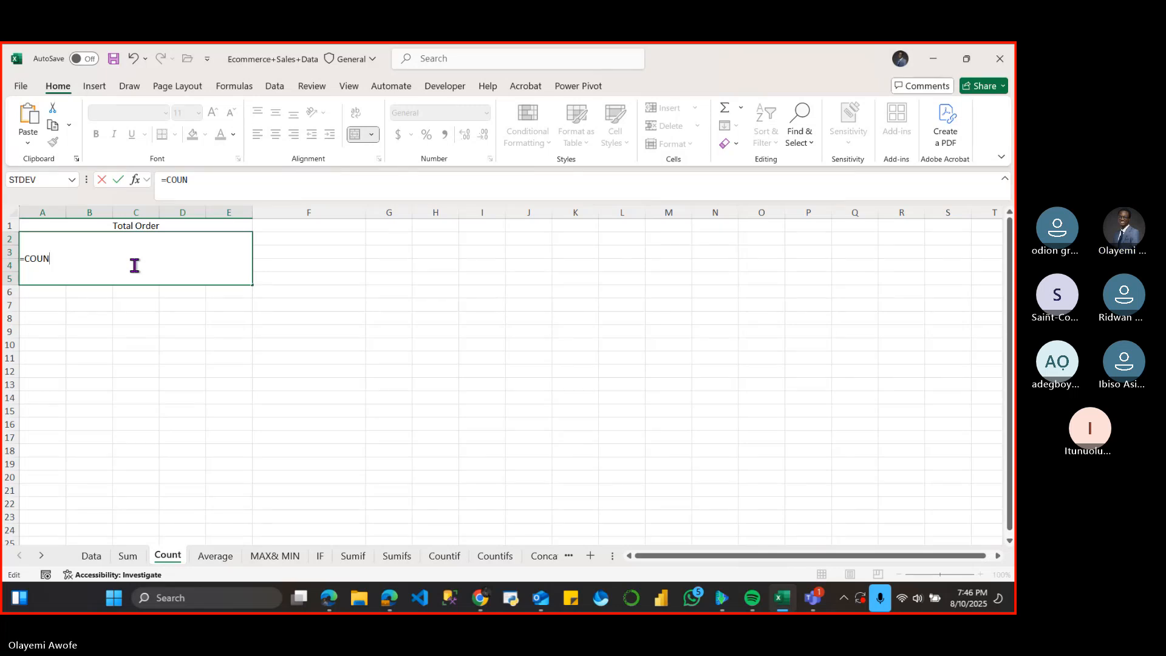
text(T)
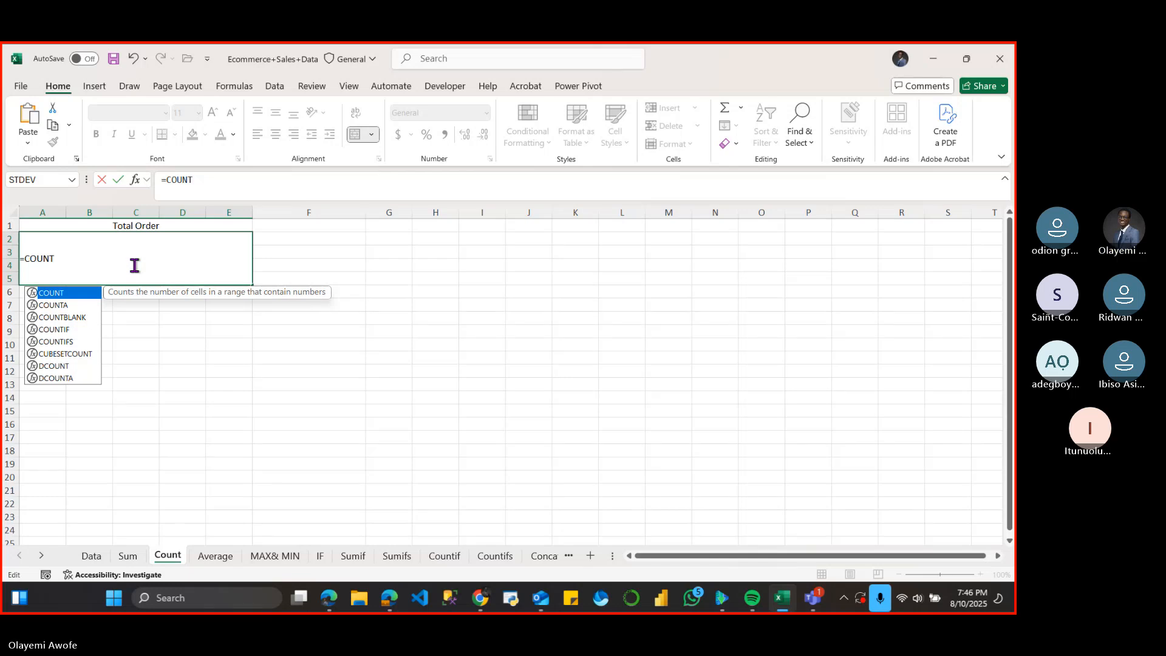
text(()
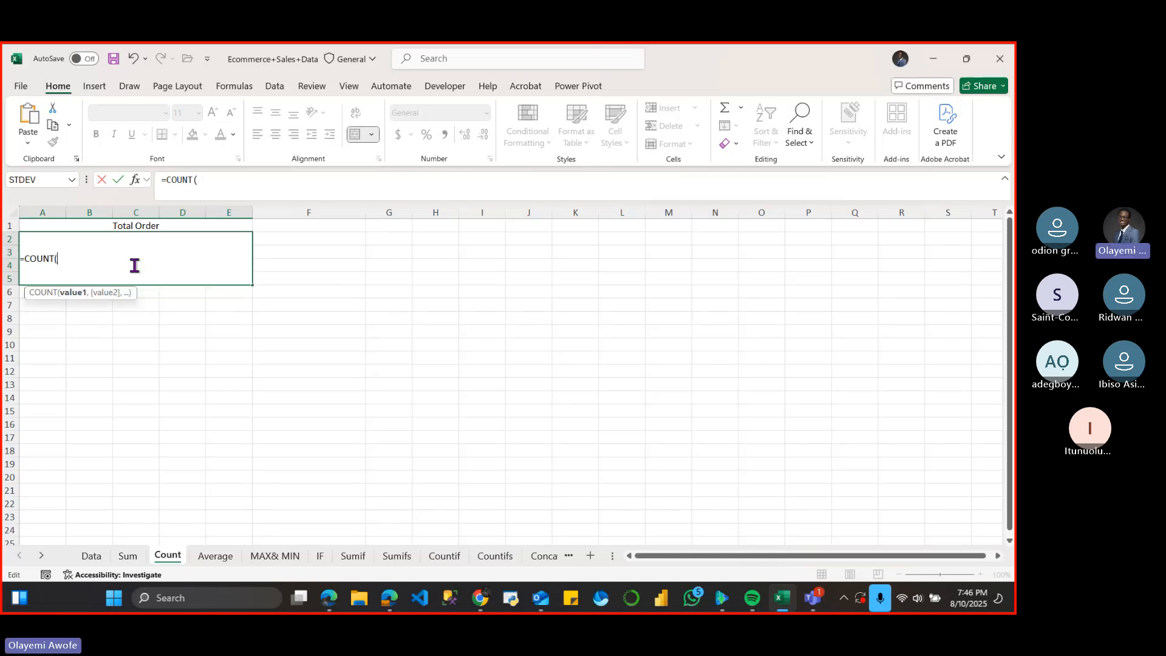
click(92, 556)
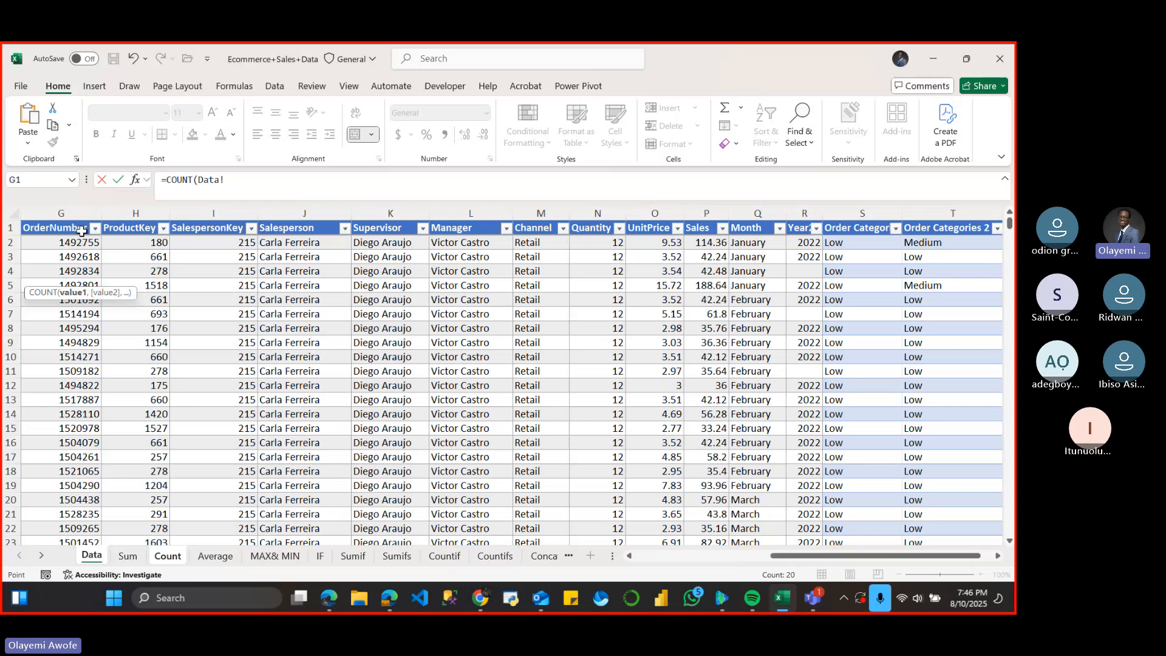
click(71, 209)
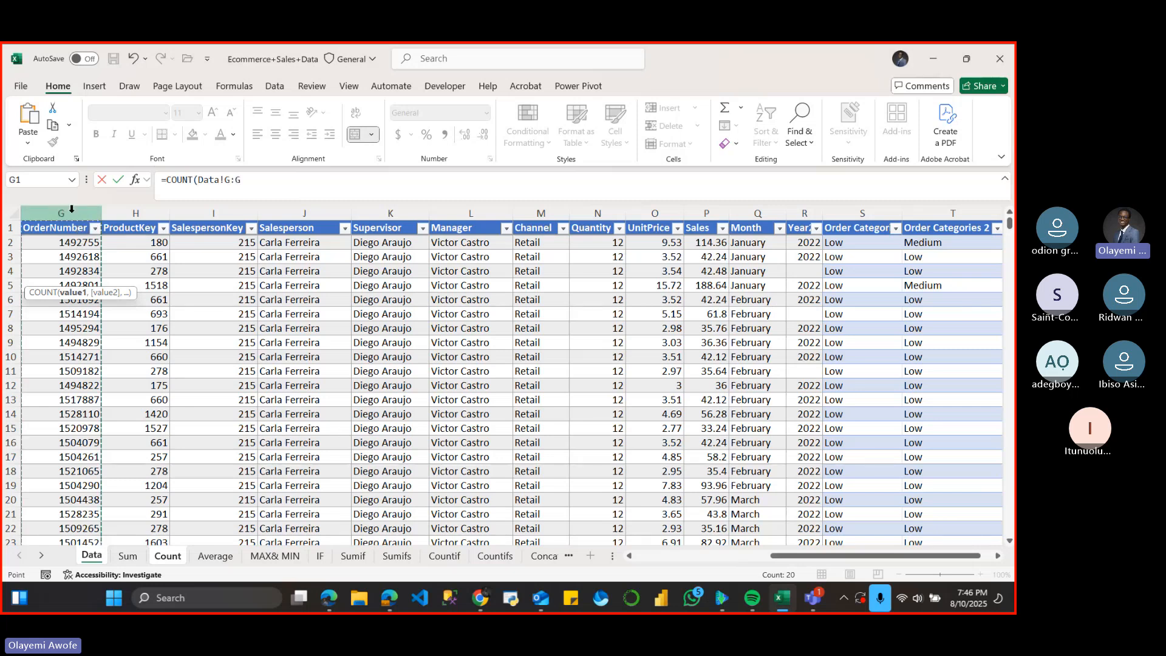
text())
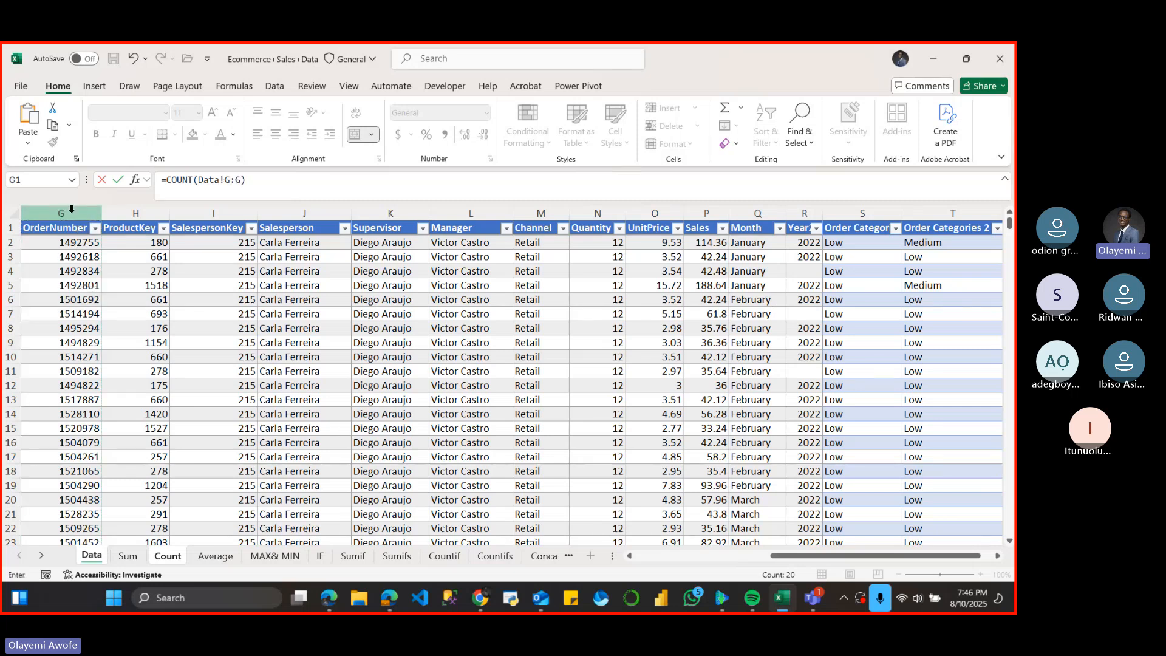
key(Return)
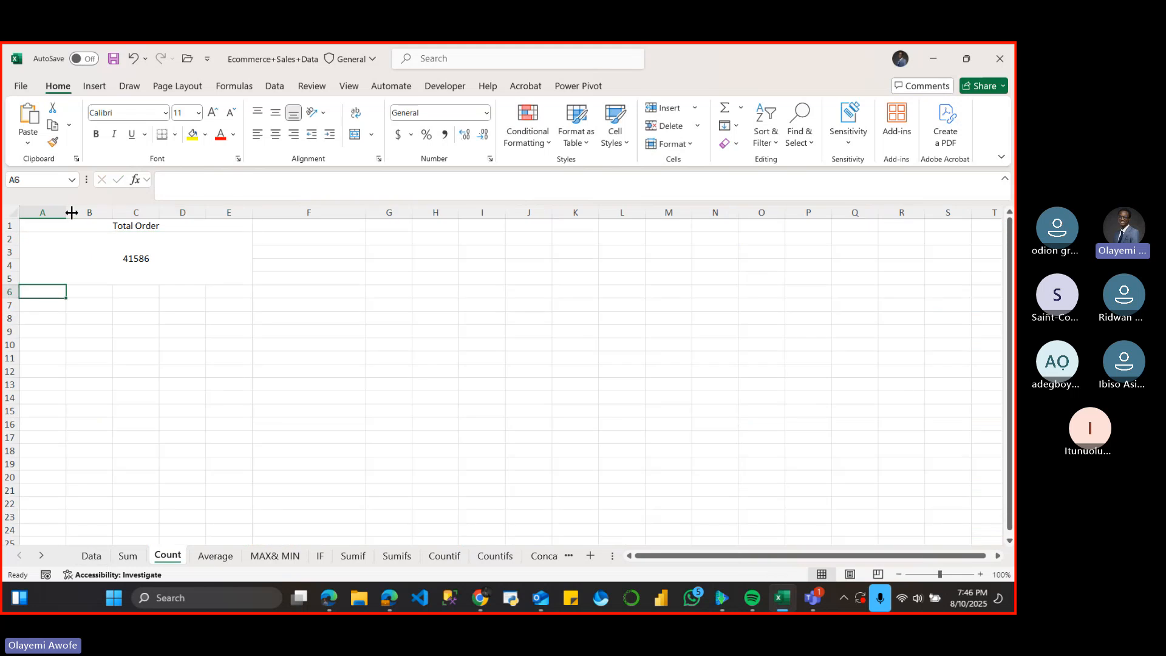
- Ignore the empty-cells error flagged on the Total Order figure in A2, and format it with a thousands separator and no decimals
click(125, 260)
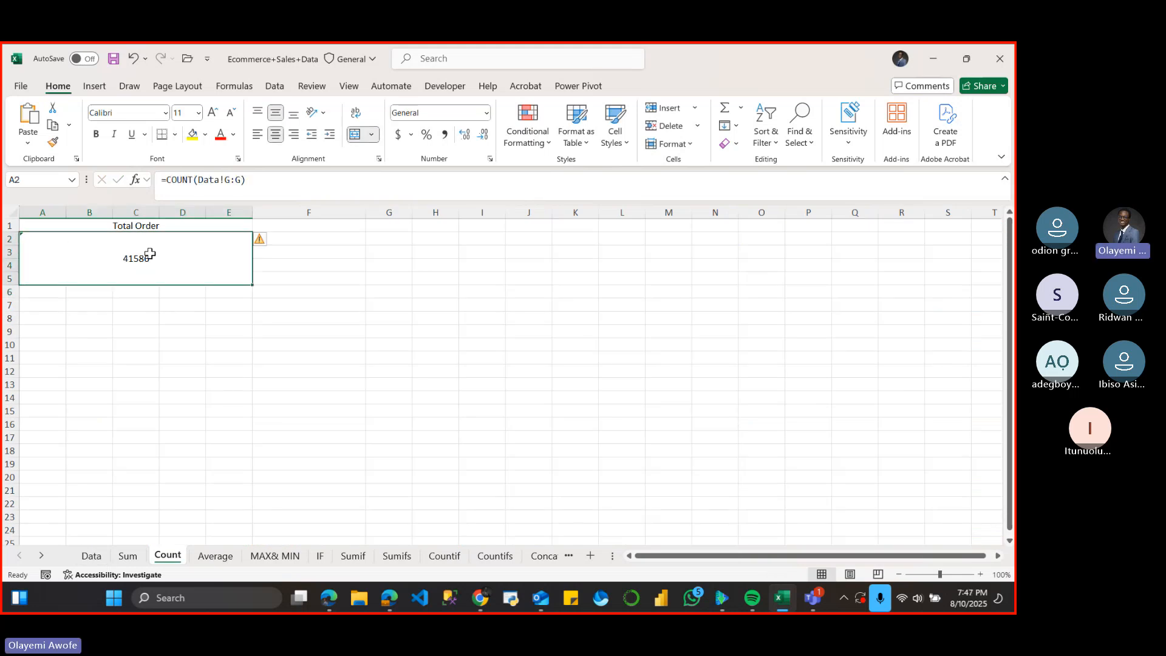
click(262, 241)
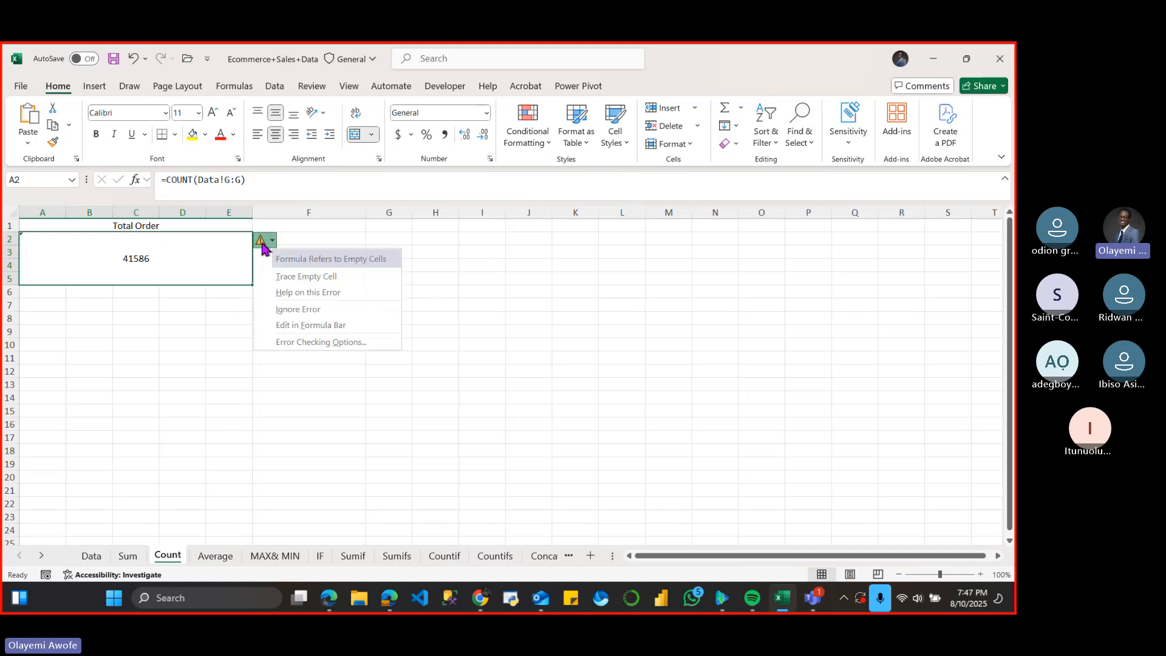
click(302, 310)
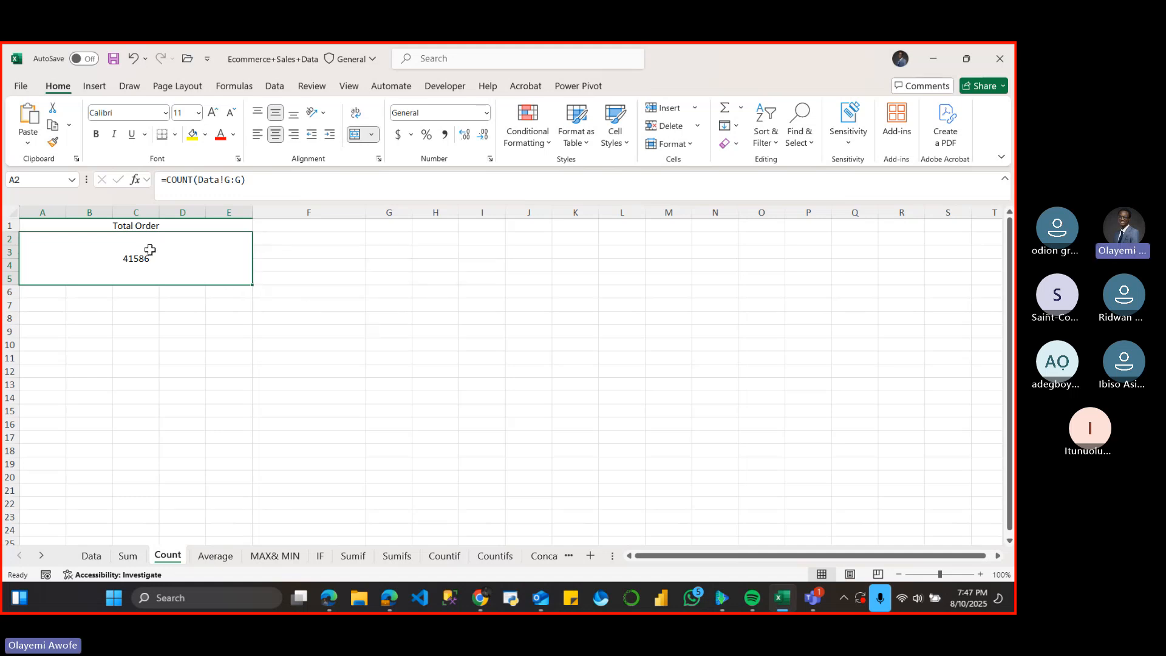
click(445, 139)
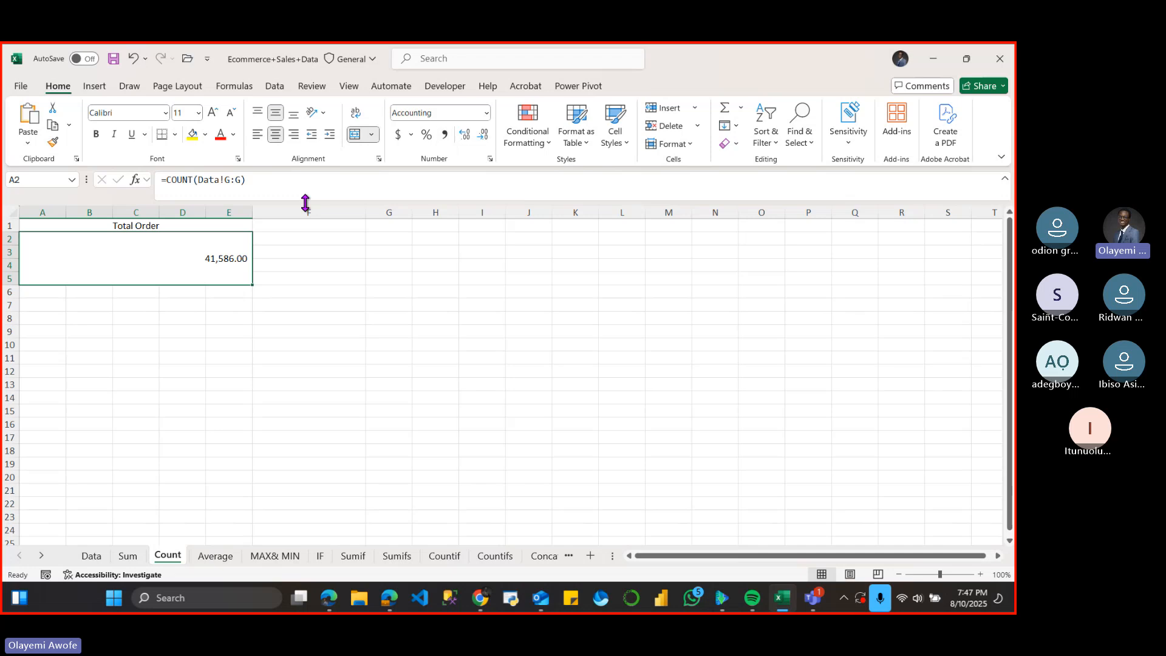
click(484, 135)
click(484, 135)
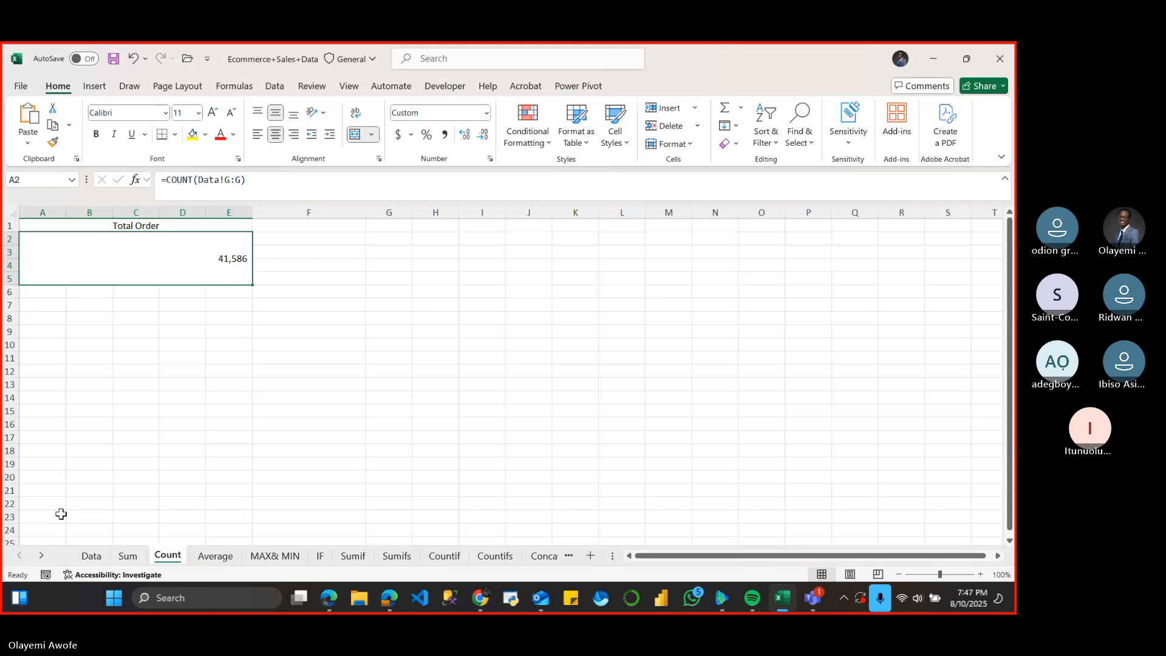
- Compare the count of the whole OrderNumber column on the Data sheet with the Total Order figure on the Count sheet
key(ctrl+Page_Up)
key(ctrl+Page_Up)
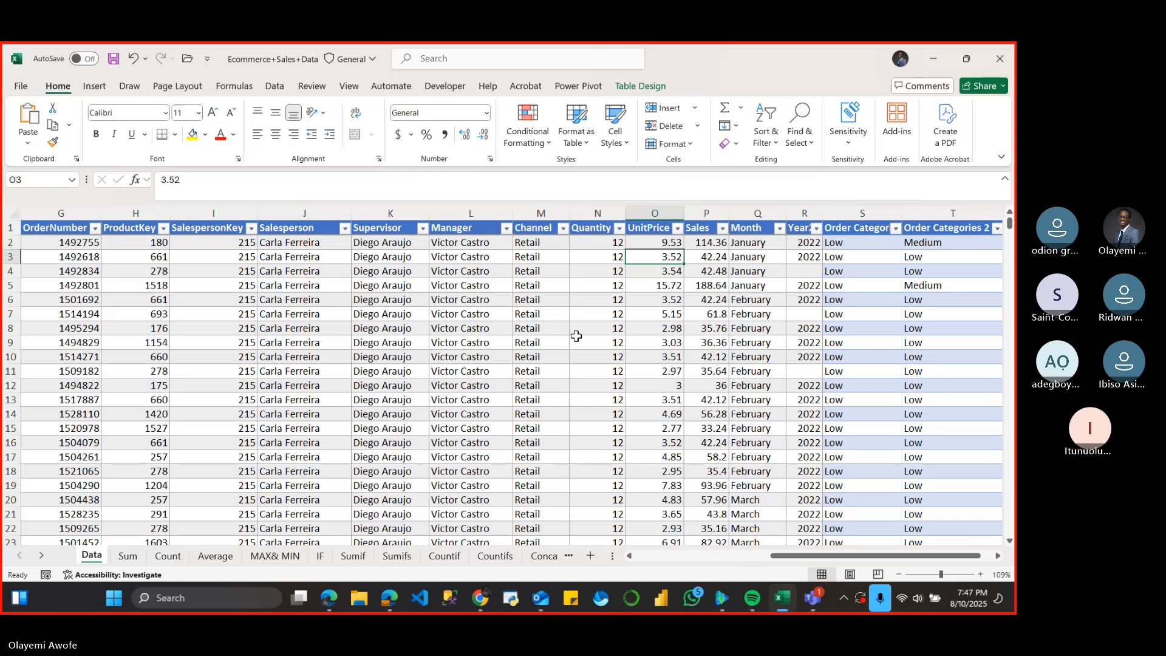
click(60, 211)
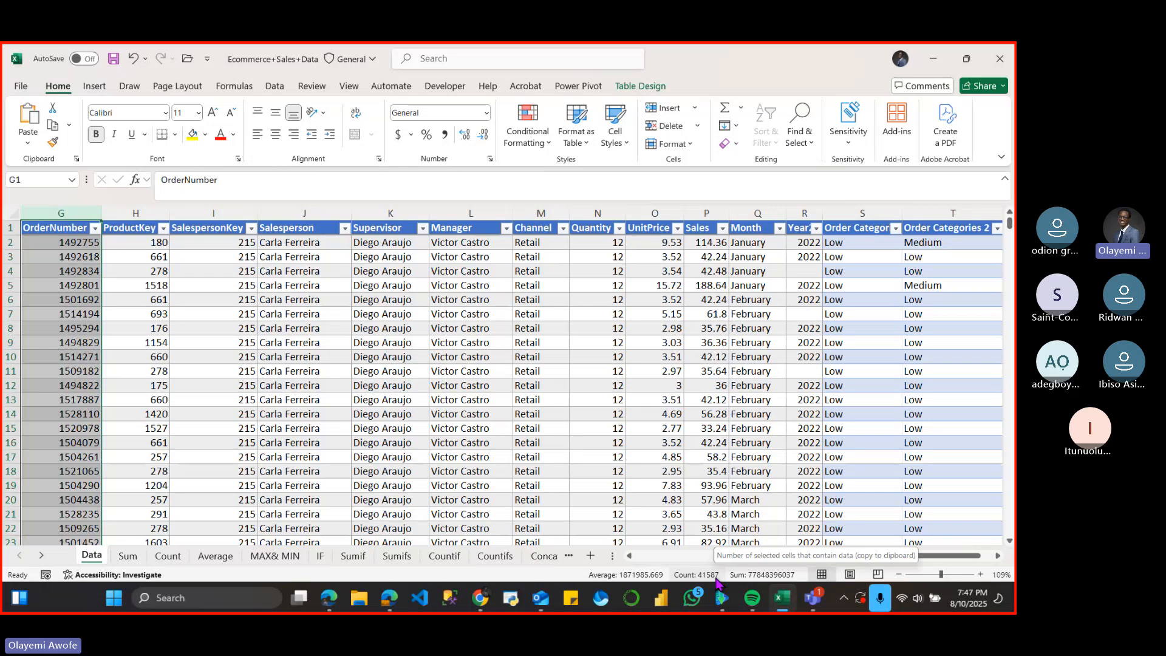
click(167, 554)
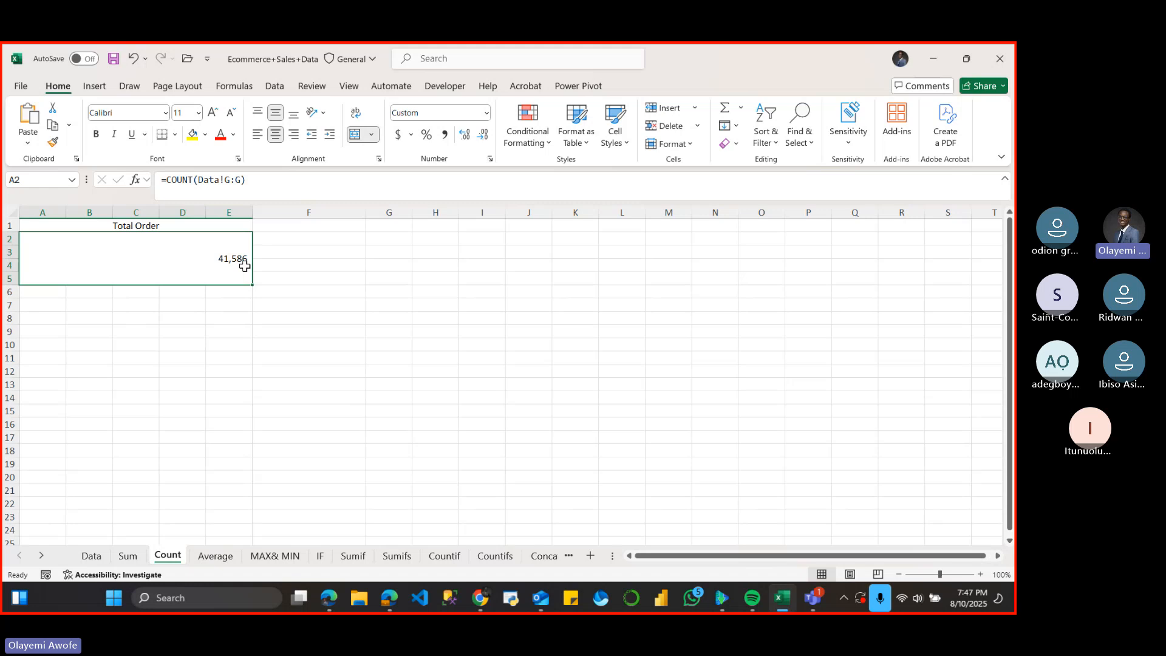
click(91, 559)
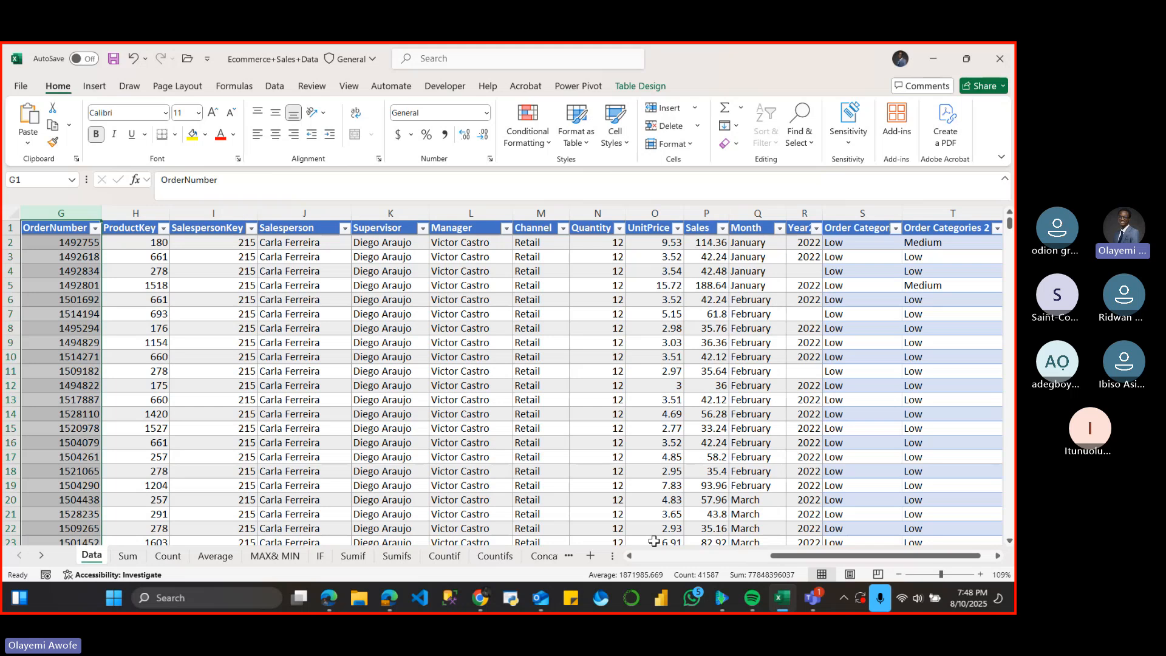
click(176, 558)
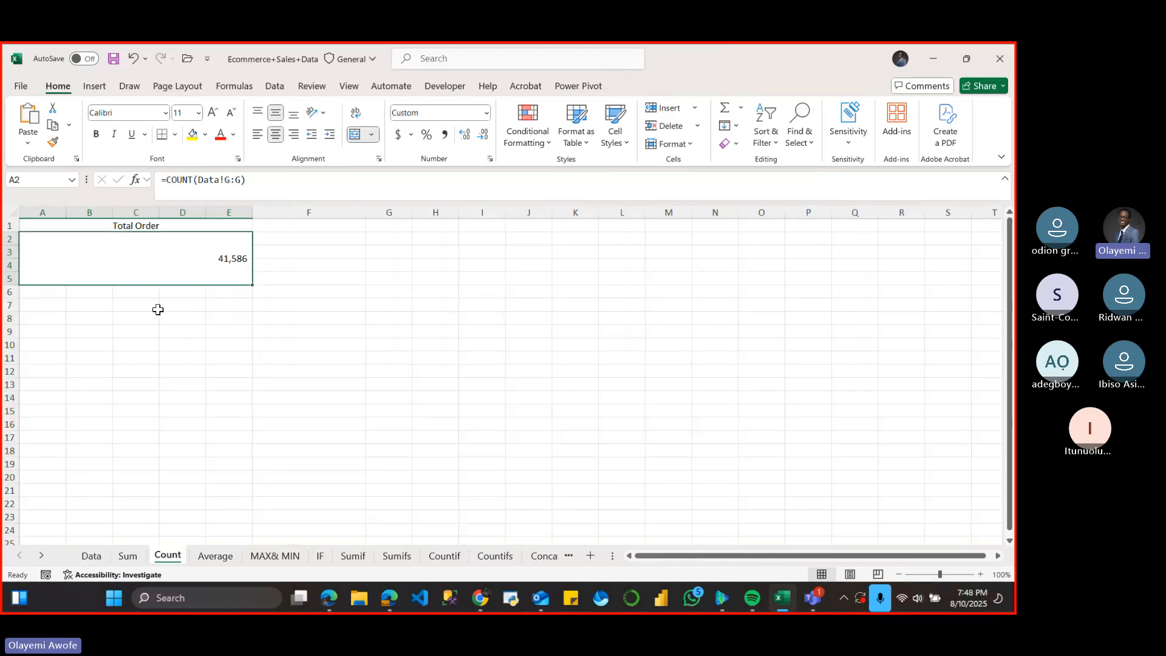
- Enter a COUNT formula in F2 of the Count sheet over the Data sheet's Salesperson column, Data!J:J
click(332, 236)
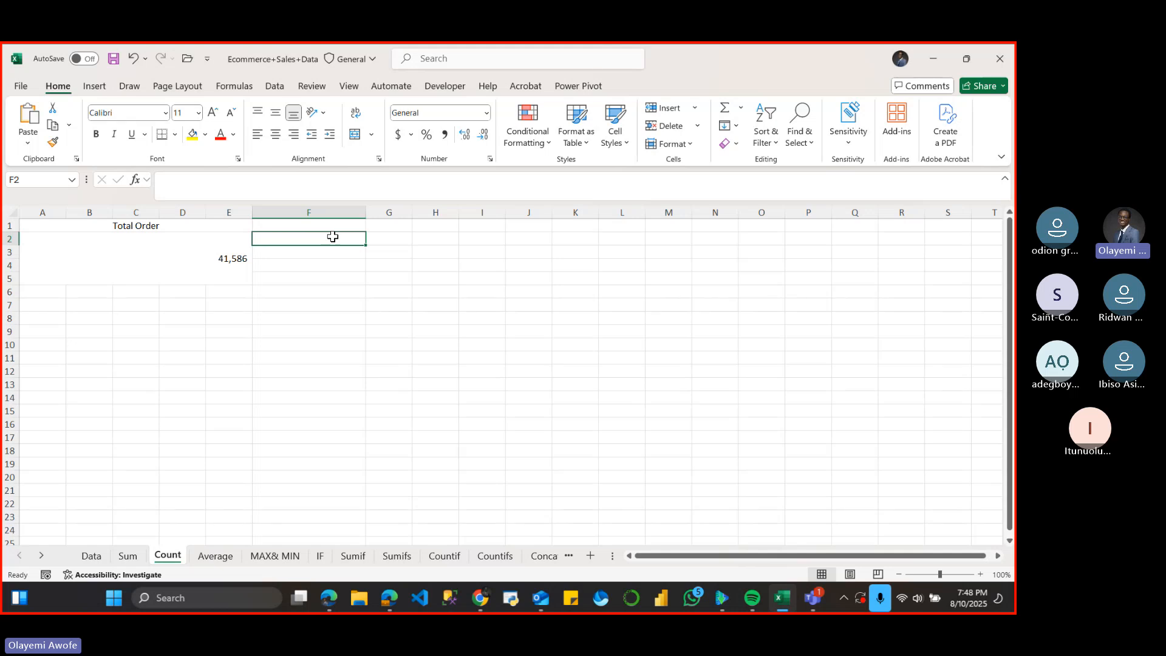
text(=COUN)
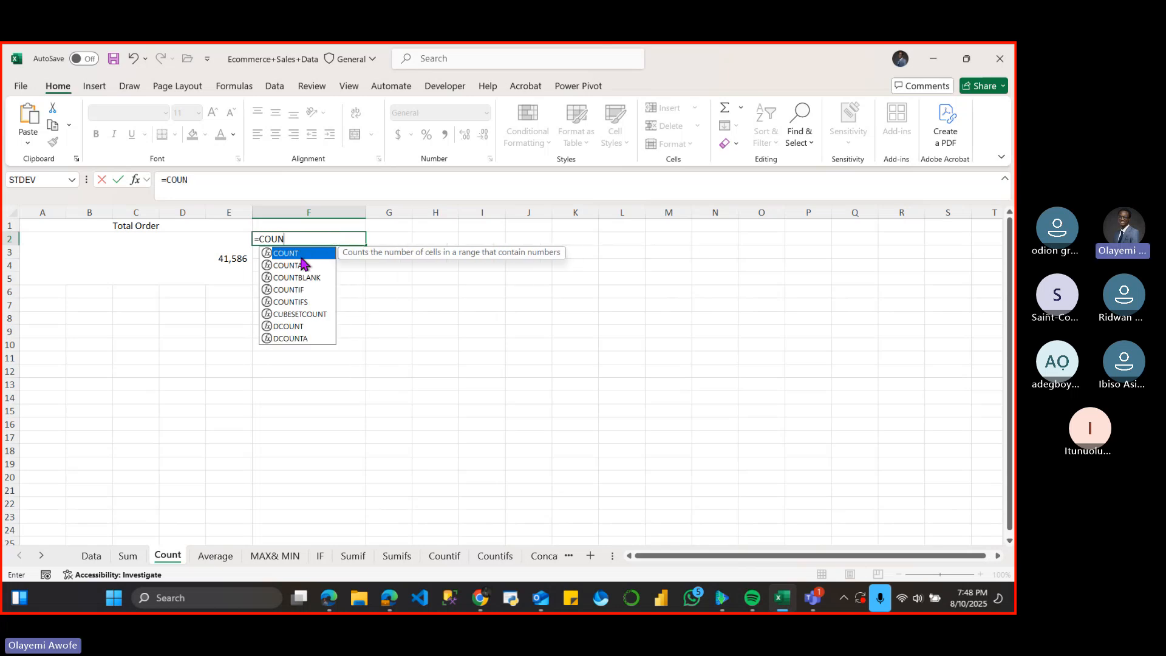
key(Tab)
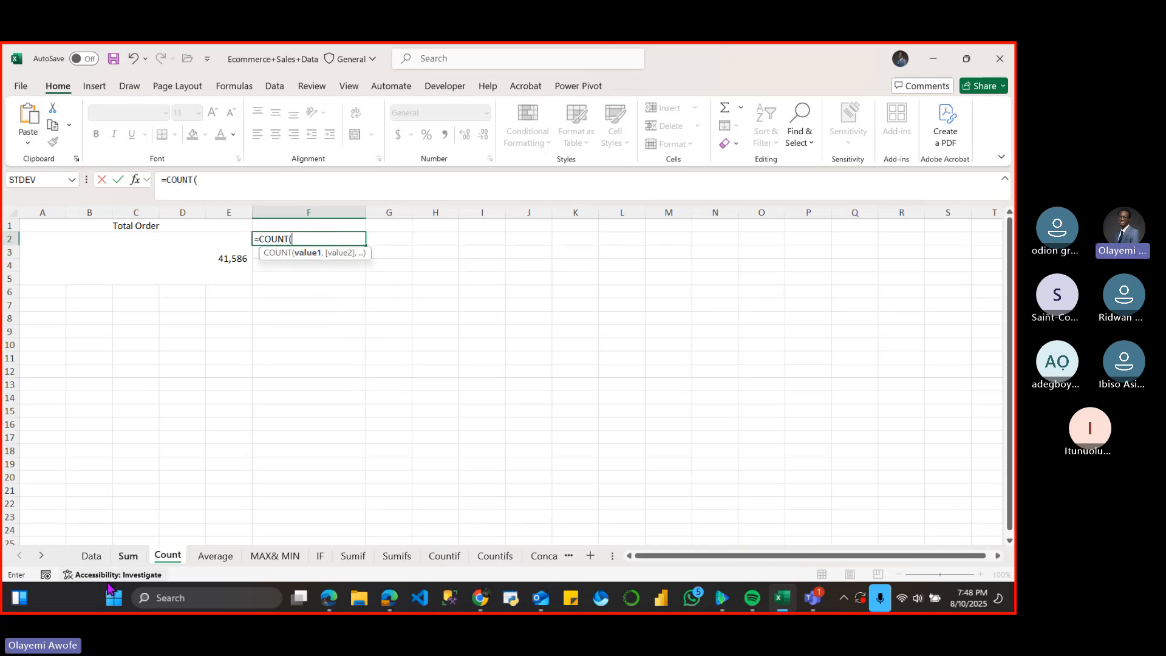
click(91, 556)
click(326, 212)
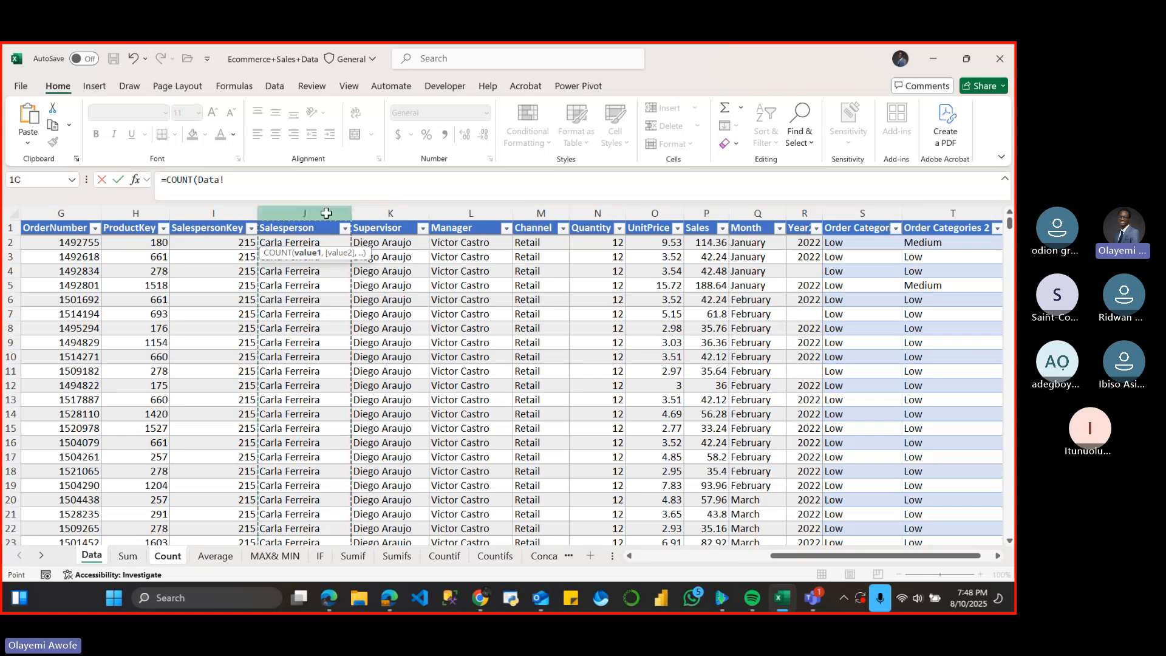
key(Return)
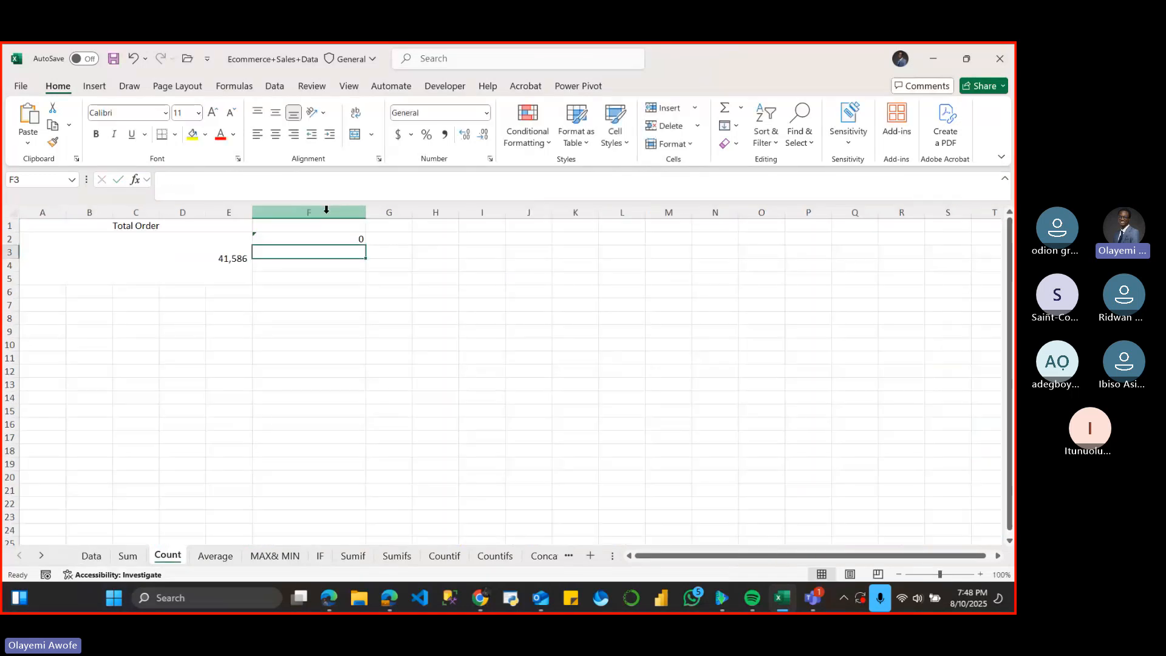
- Ignore the error flagged on the Salesperson count in F2, and select the empty cell F3 below it
click(339, 241)
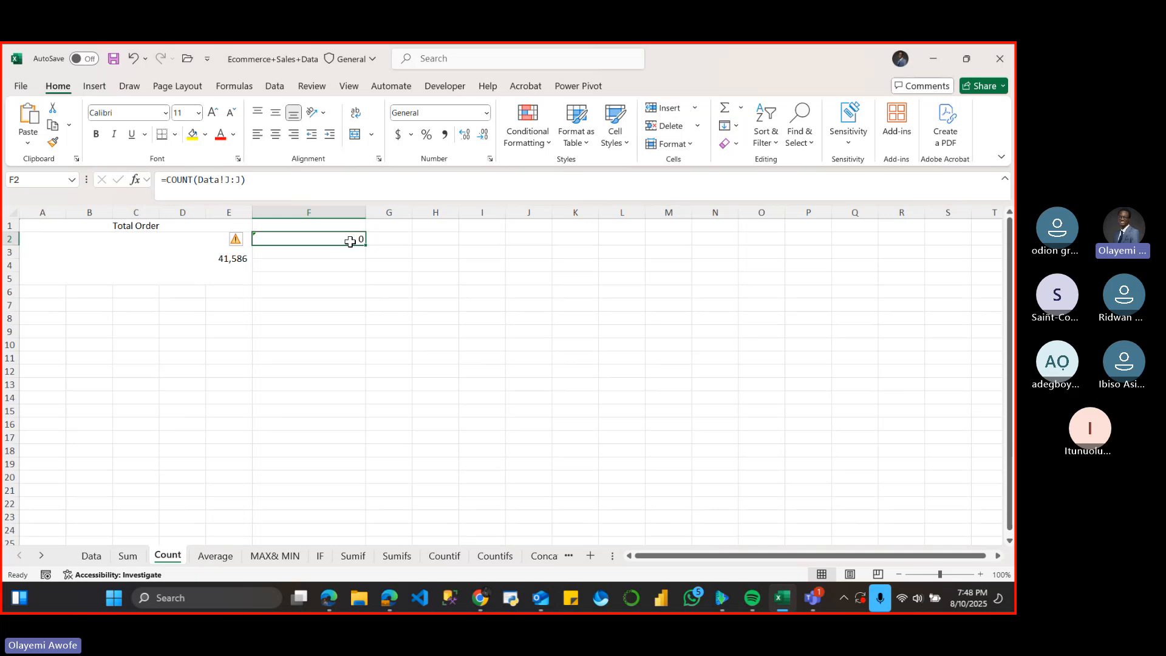
click(316, 261)
click(282, 239)
click(238, 240)
click(280, 309)
click(316, 262)
click(332, 253)
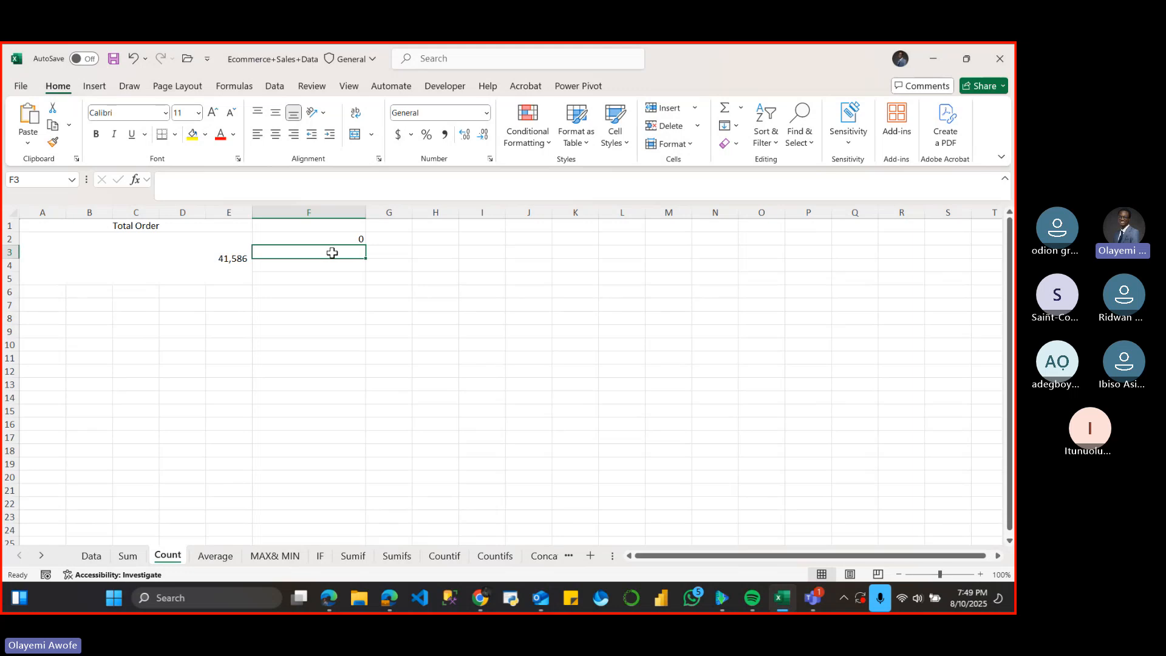
text(=)
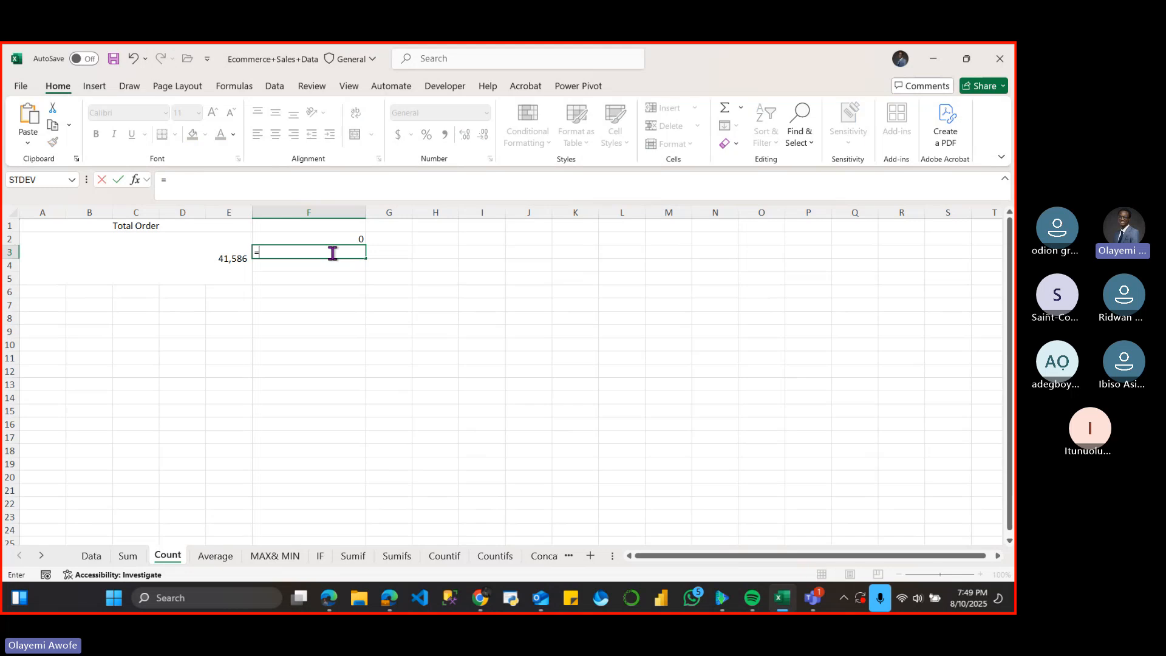
text(COUNT)
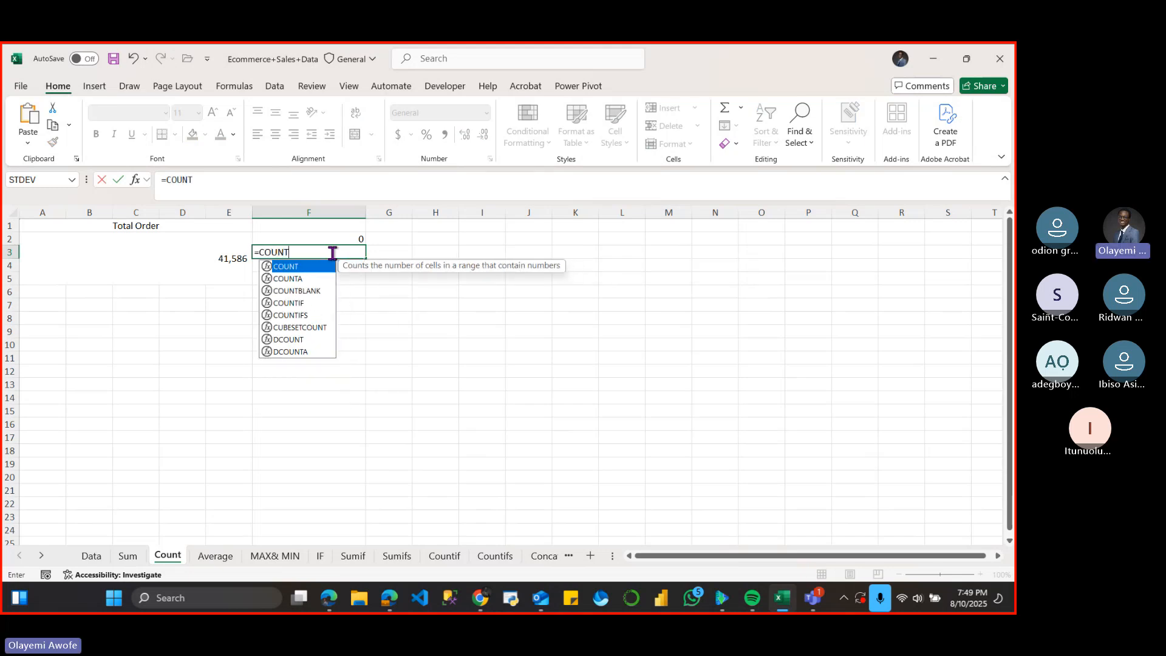
text(A)
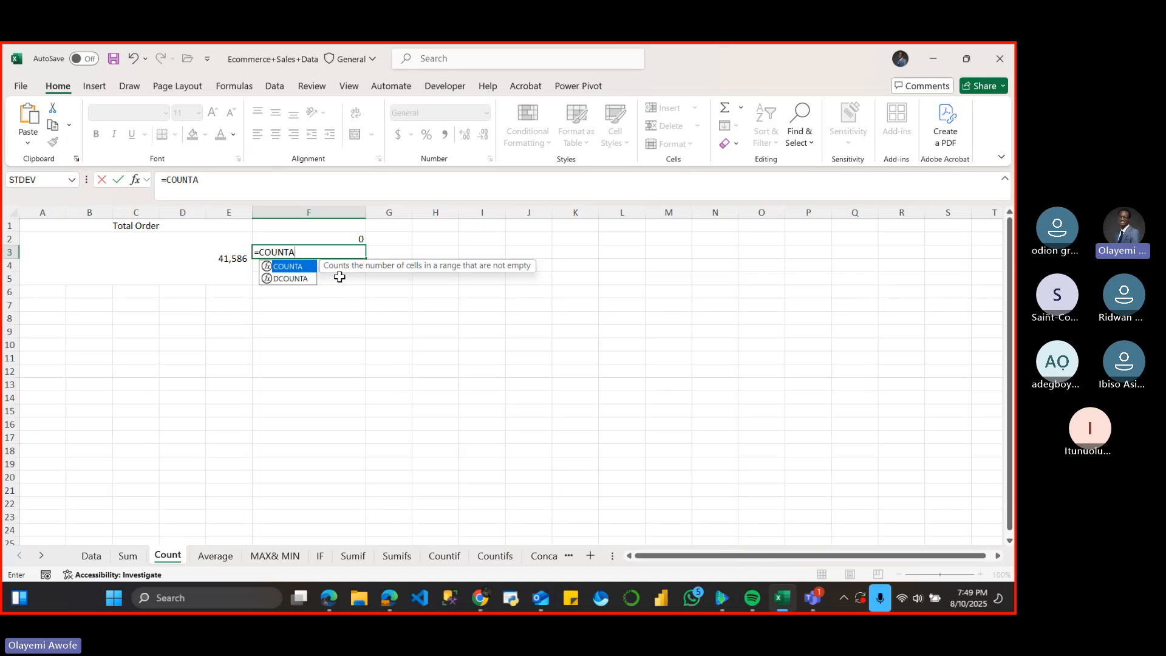
key(BackSpace)
key(BackSpace)
key(BackSpace)
key(BackSpace)
key(BackSpace)
key(BackSpace)
key(BackSpace)
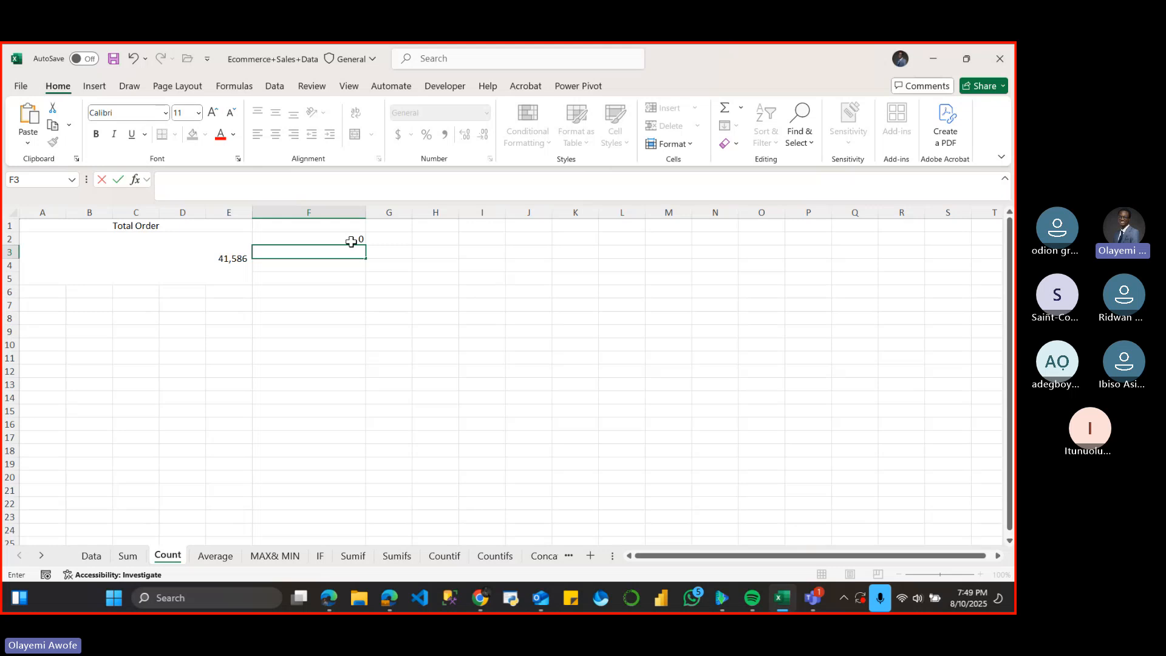
- Review the COUNT formulas in F2 and A2, and ignore the empty-cells error flagged on F2
click(352, 241)
click(268, 182)
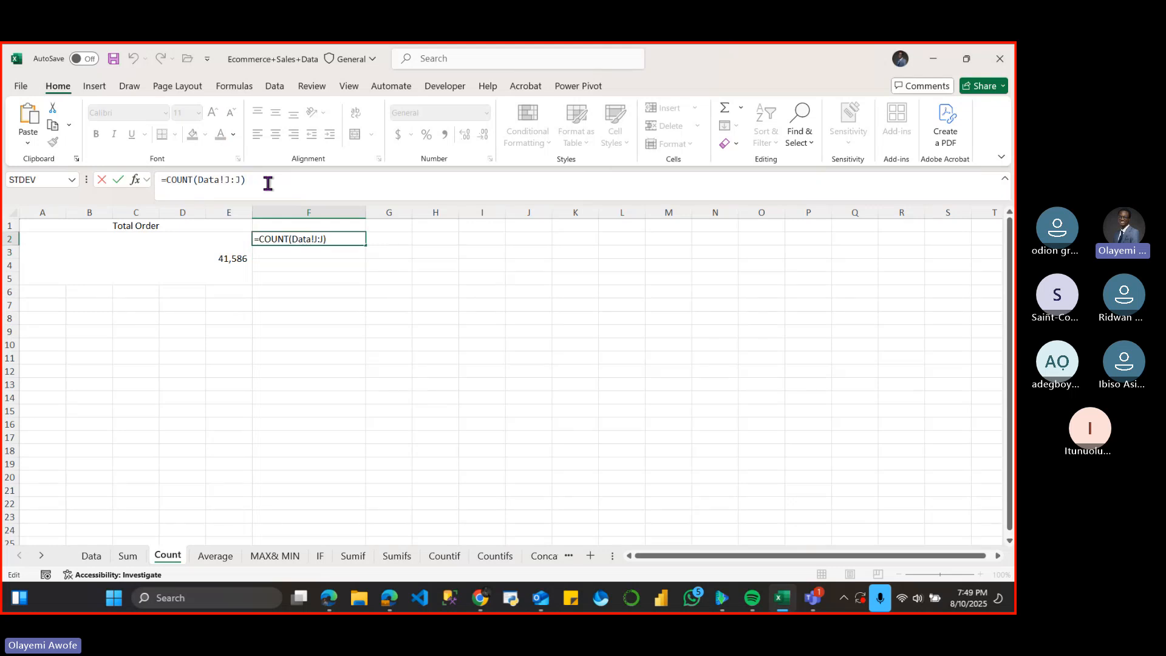
click(186, 254)
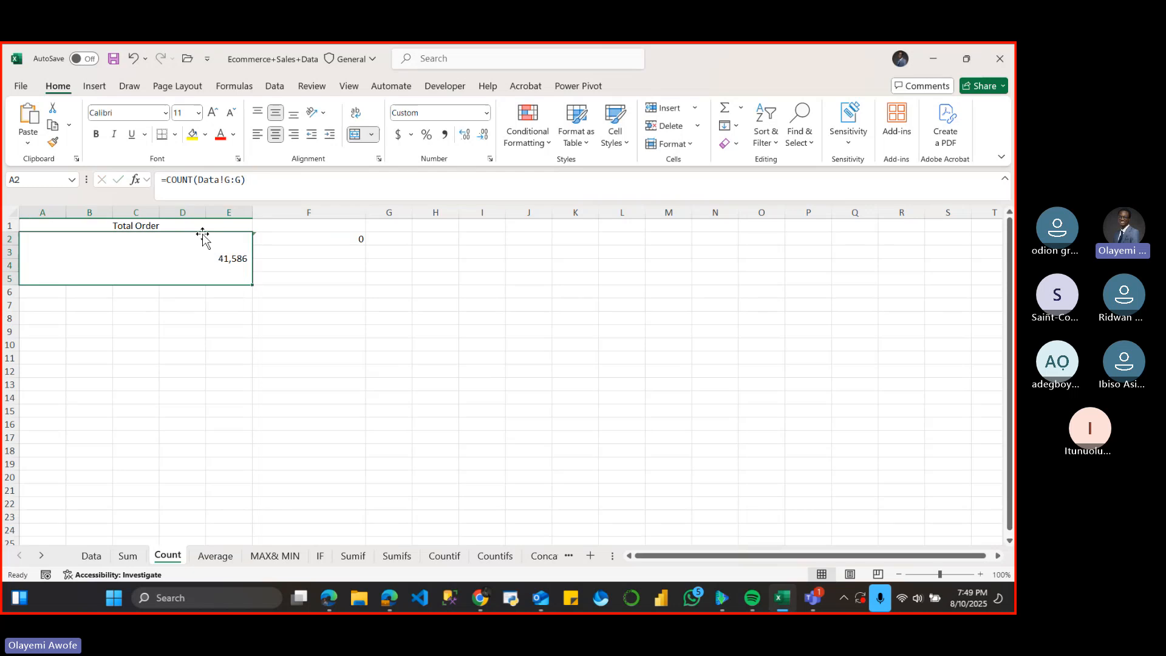
click(316, 238)
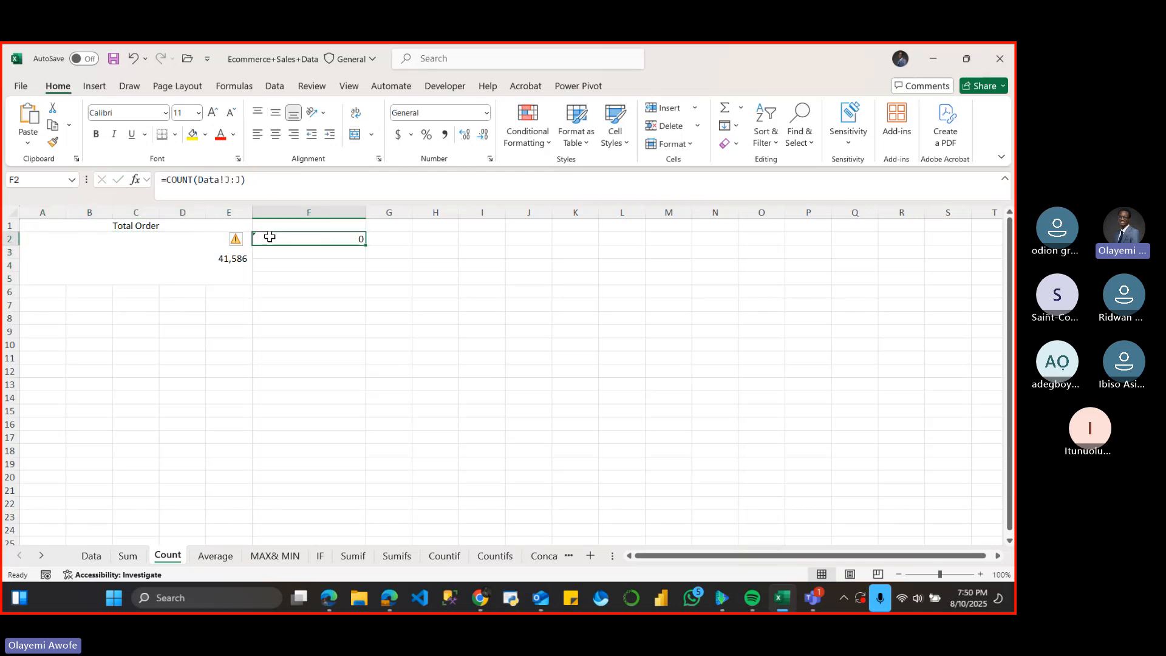
click(243, 241)
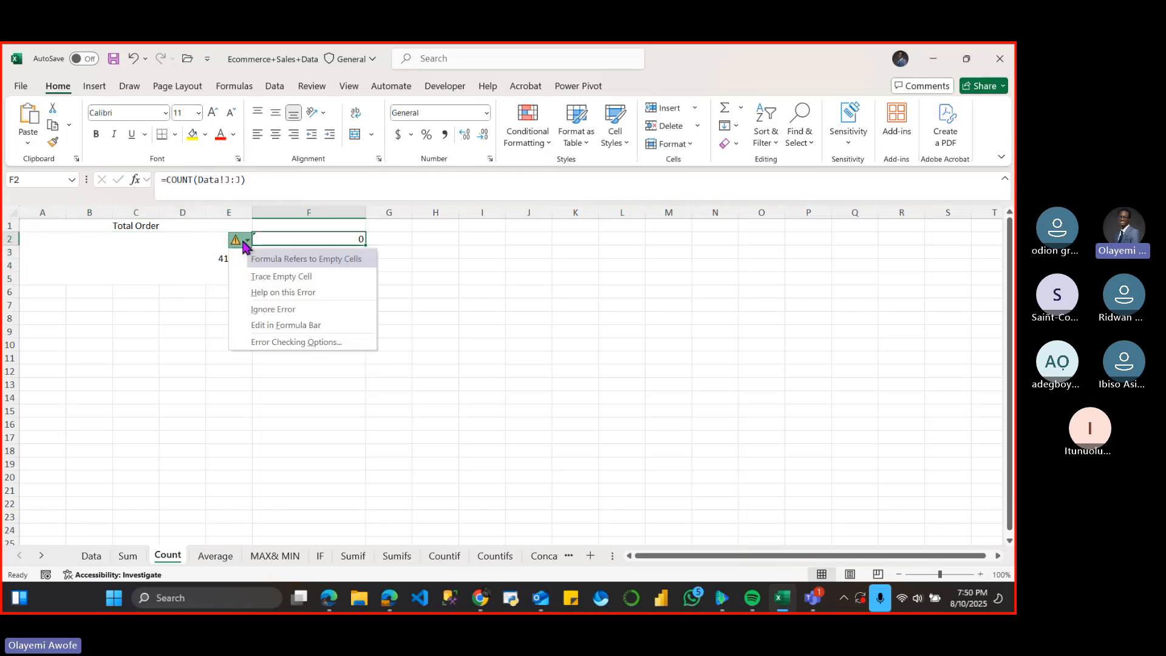
click(272, 315)
- Enter a COUNTA formula in F3 of the Count sheet over the Data sheet's Salesperson column, Data!J:J
click(301, 252)
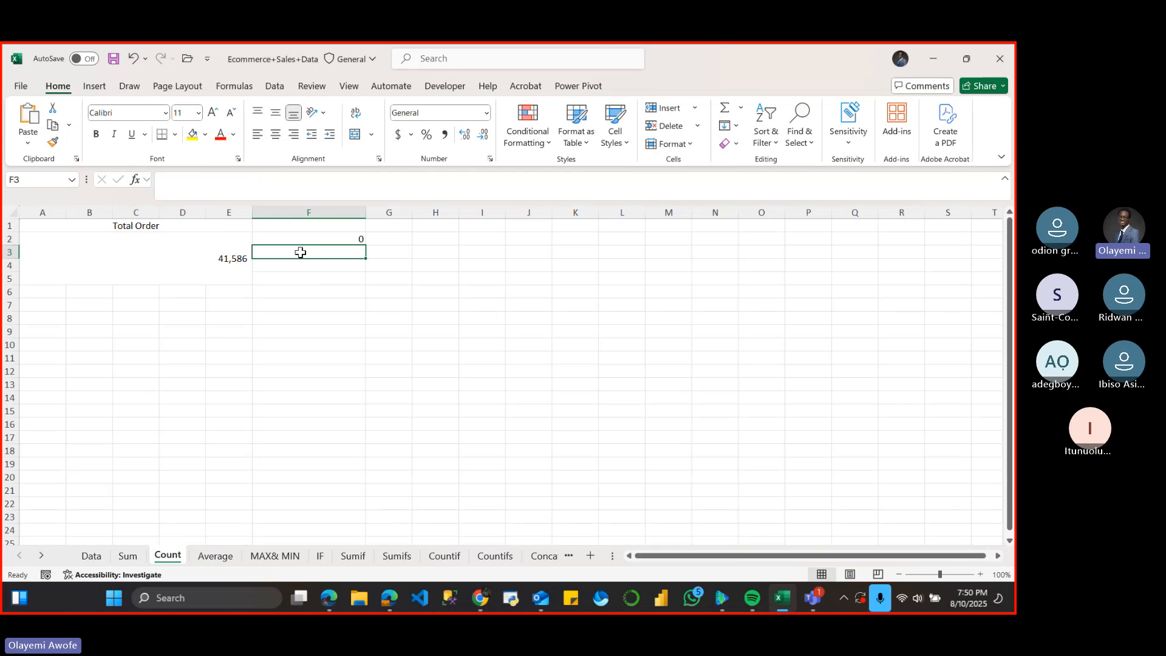
text(=COUT)
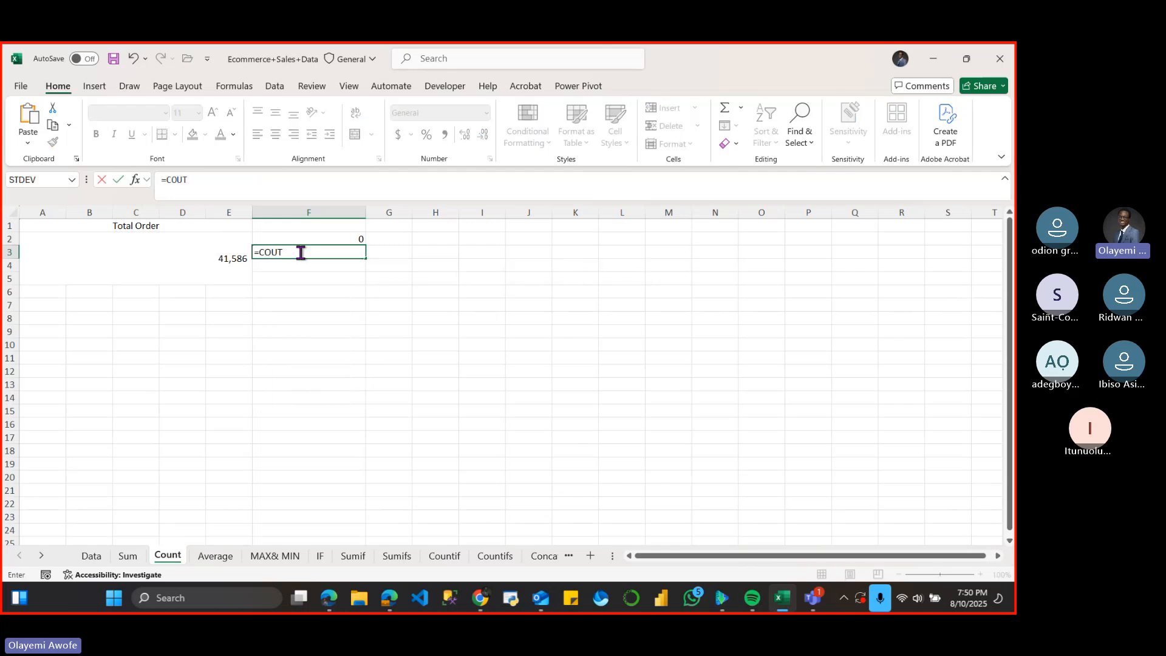
key(BackSpace)
text(NT)
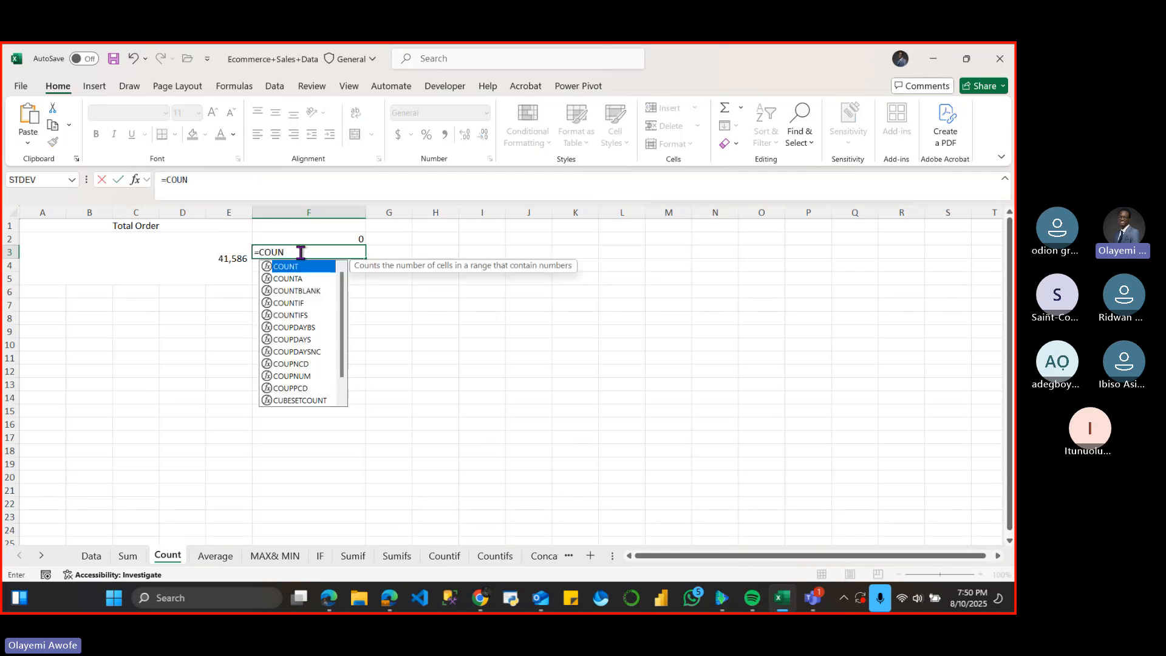
text(A)
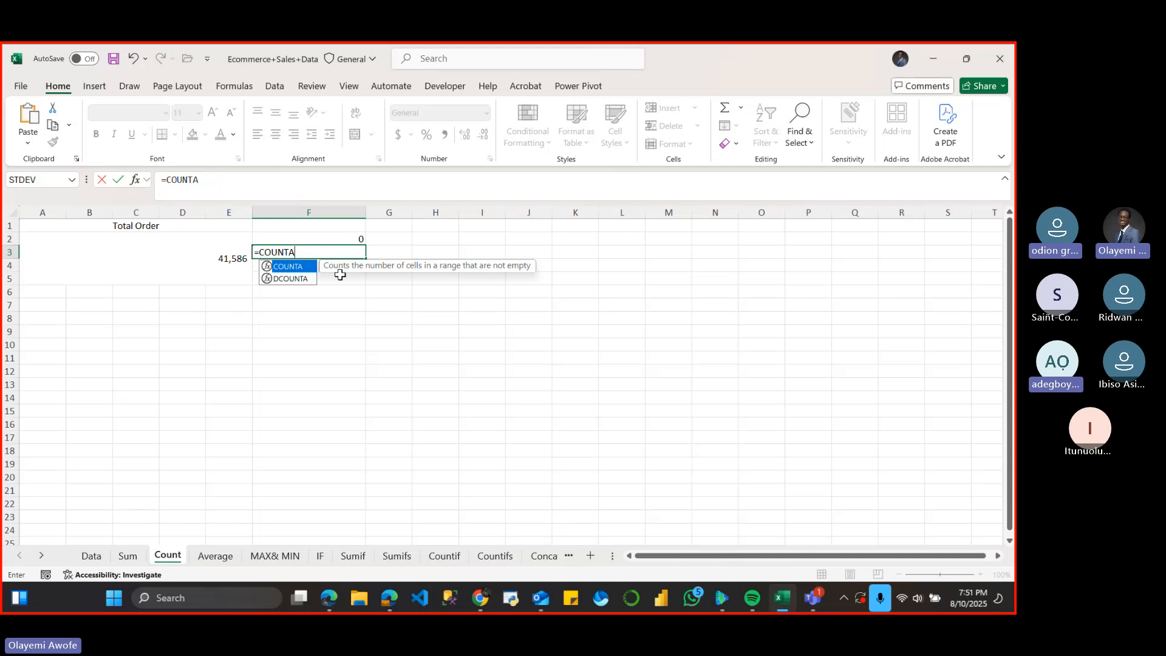
text(()
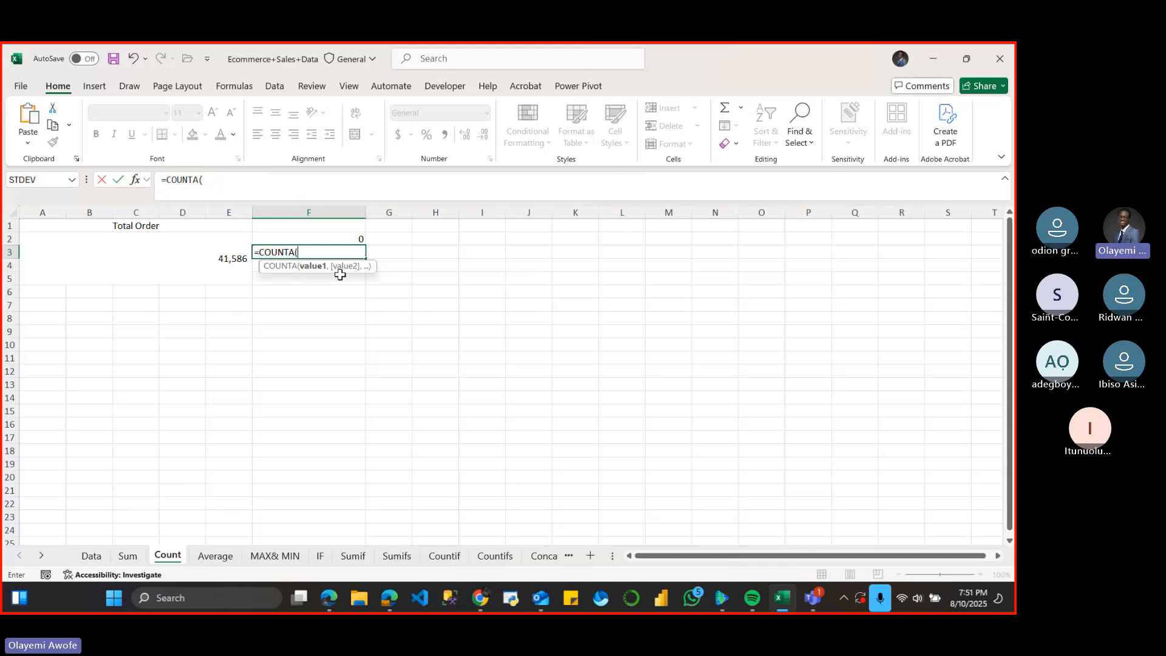
click(92, 556)
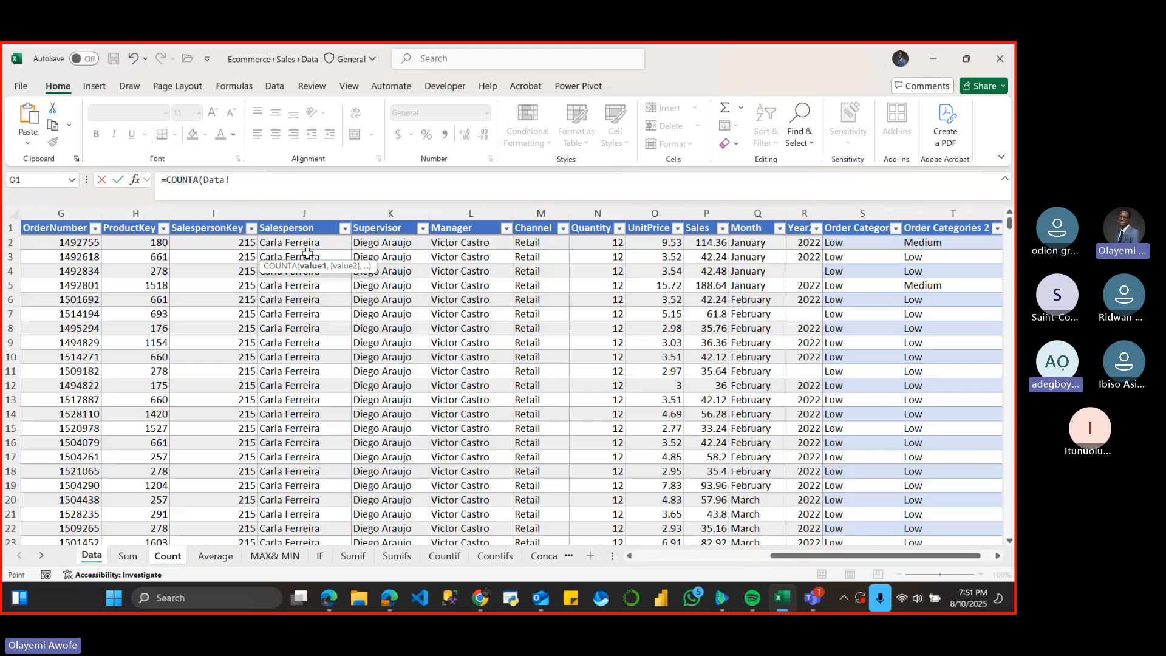
click(315, 214)
key(Return)
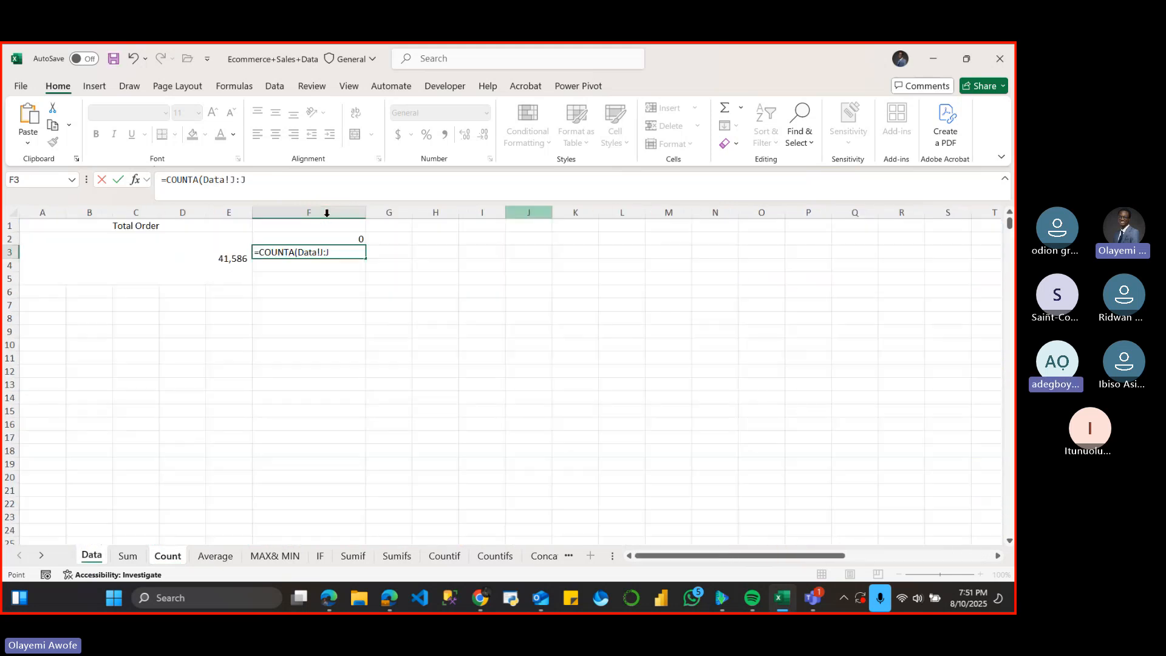
- Ignore the empty-cells error flagged on F3, and subtract 1 from its formula, making it =COUNTA(Data!J:J) - 1
click(355, 252)
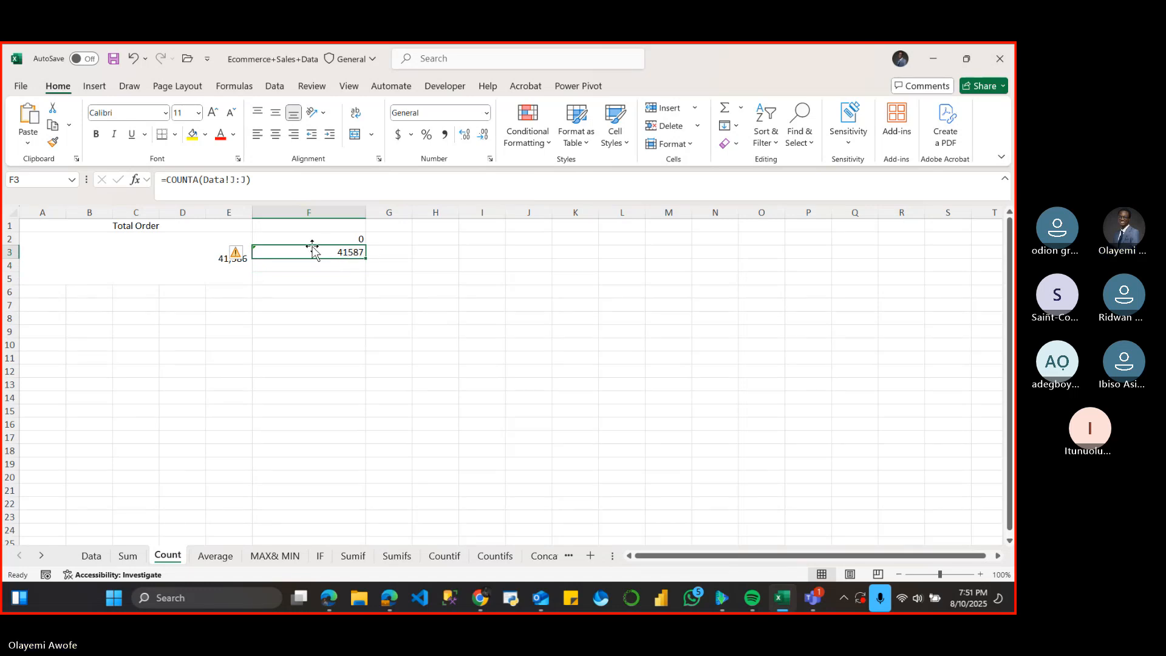
click(236, 254)
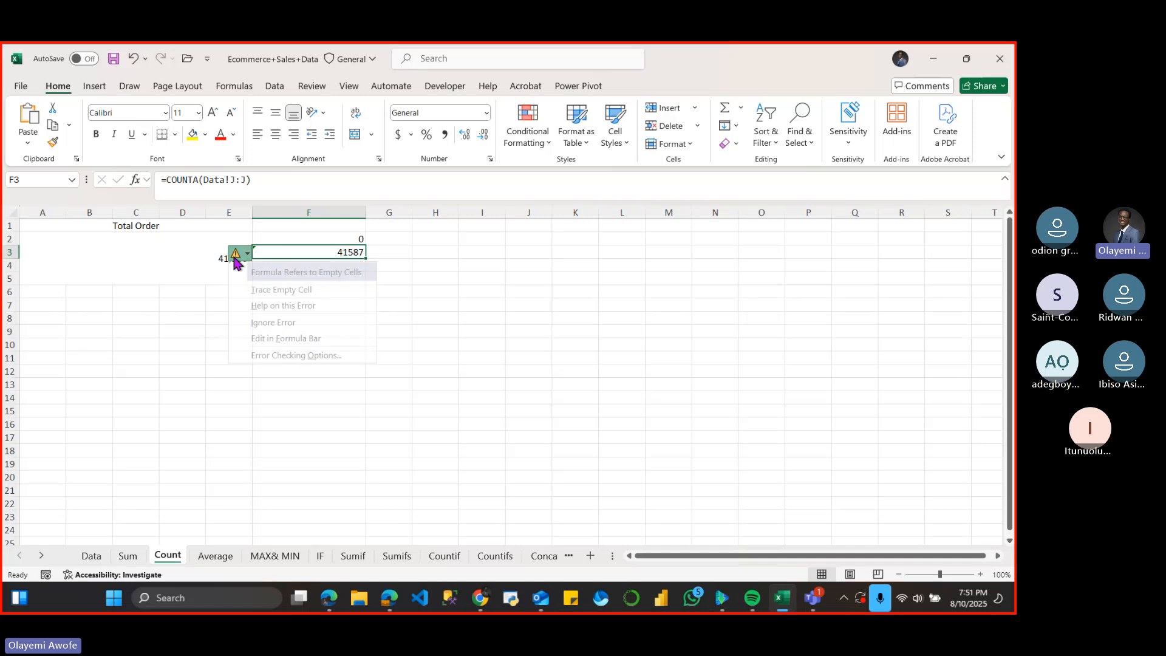
click(288, 321)
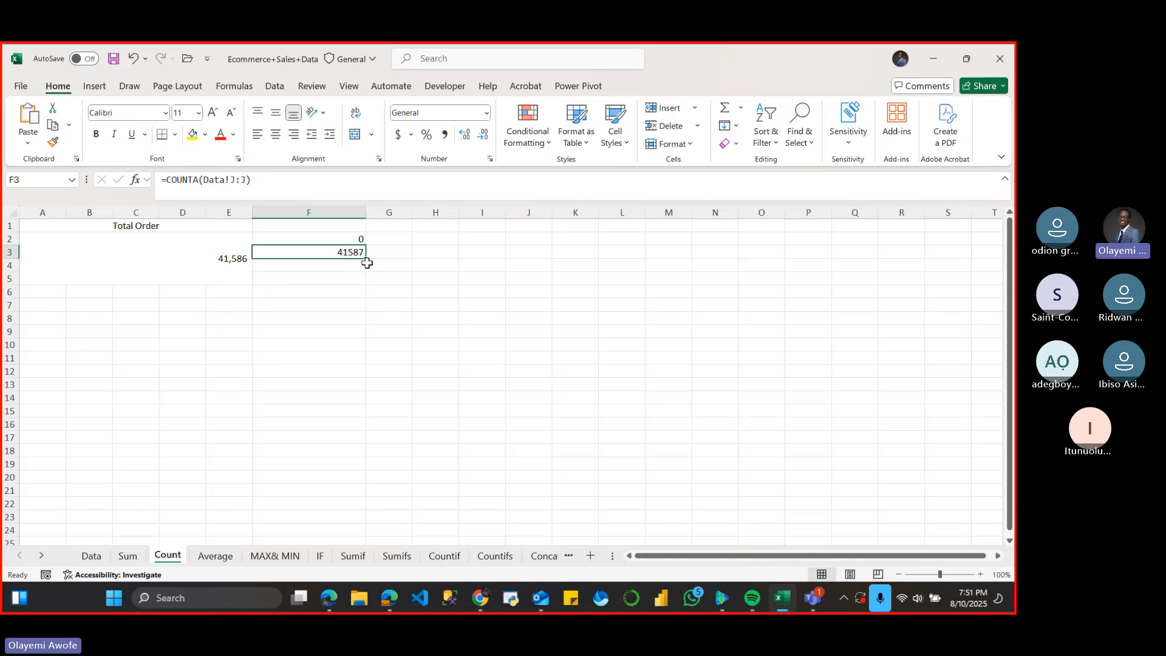
click(266, 179)
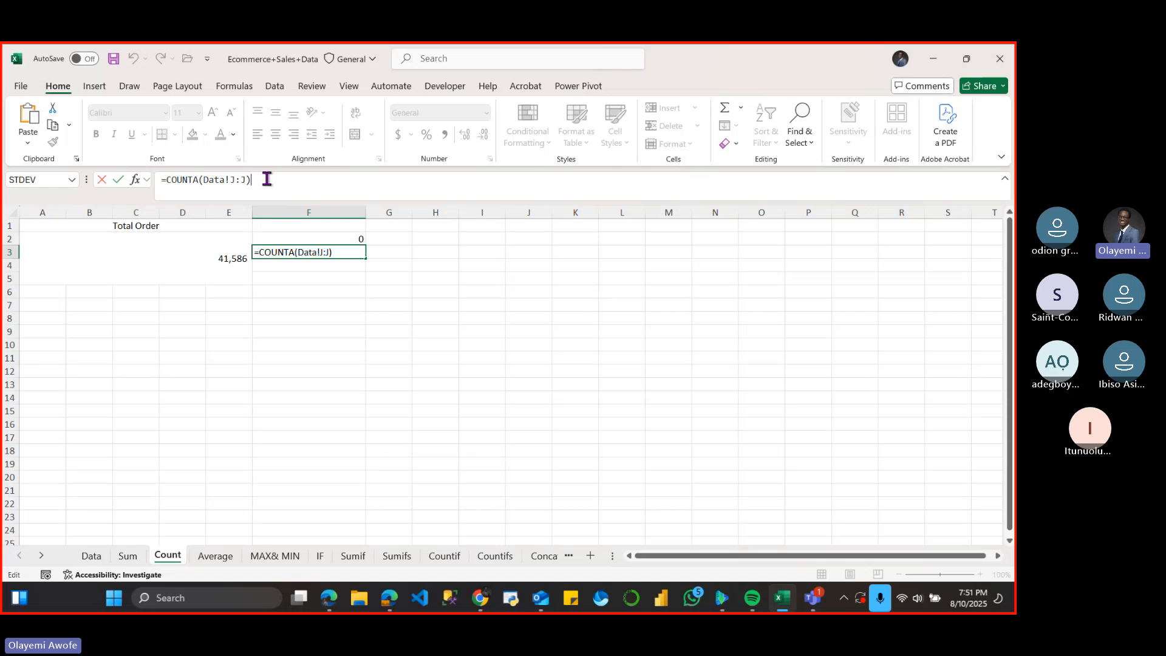
text(- 1)
click(263, 180)
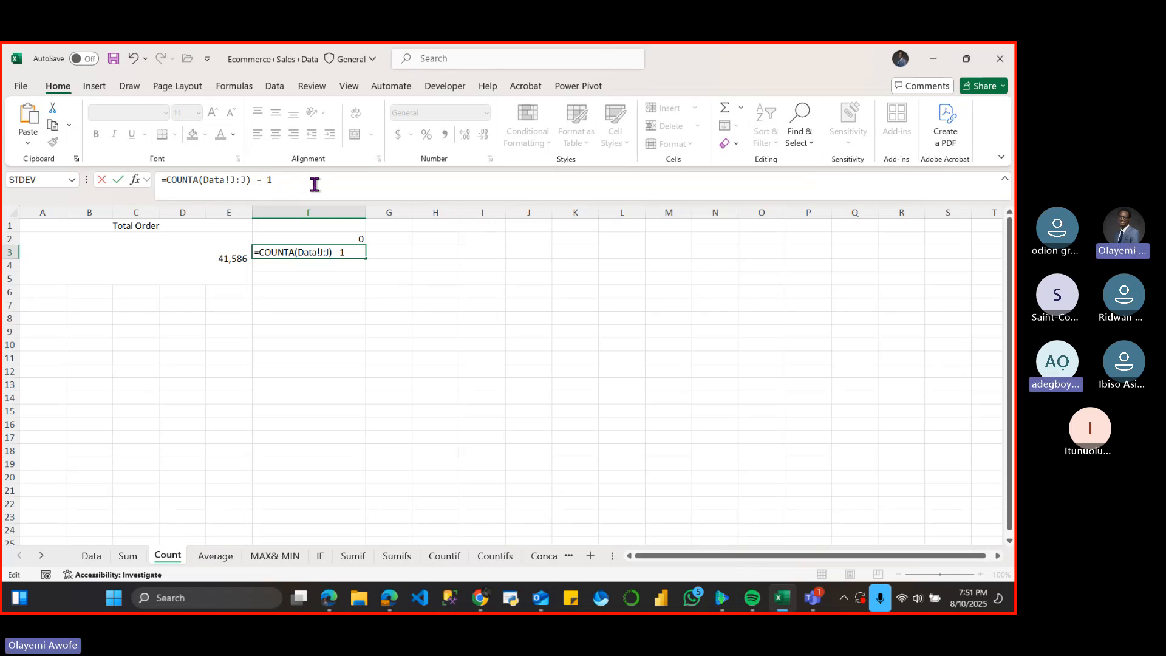
key(Return)
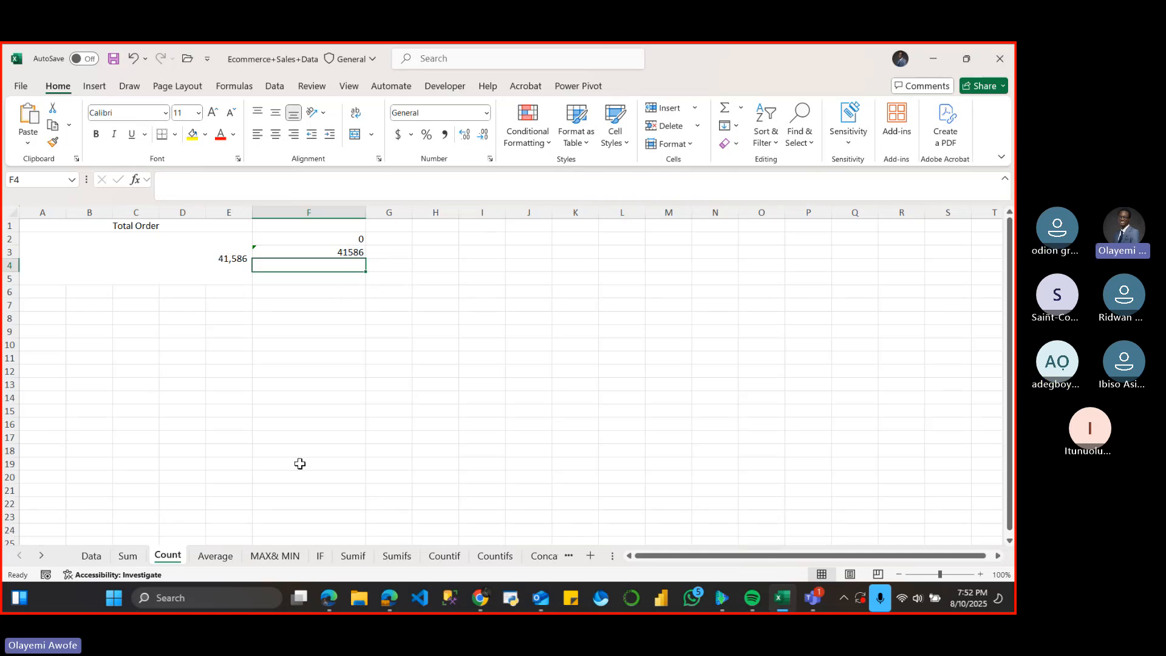
- On the Average sheet, clear the AVERAGEA formula in E2 and the Average Quantity Sold formula in merged cell A2
click(225, 558)
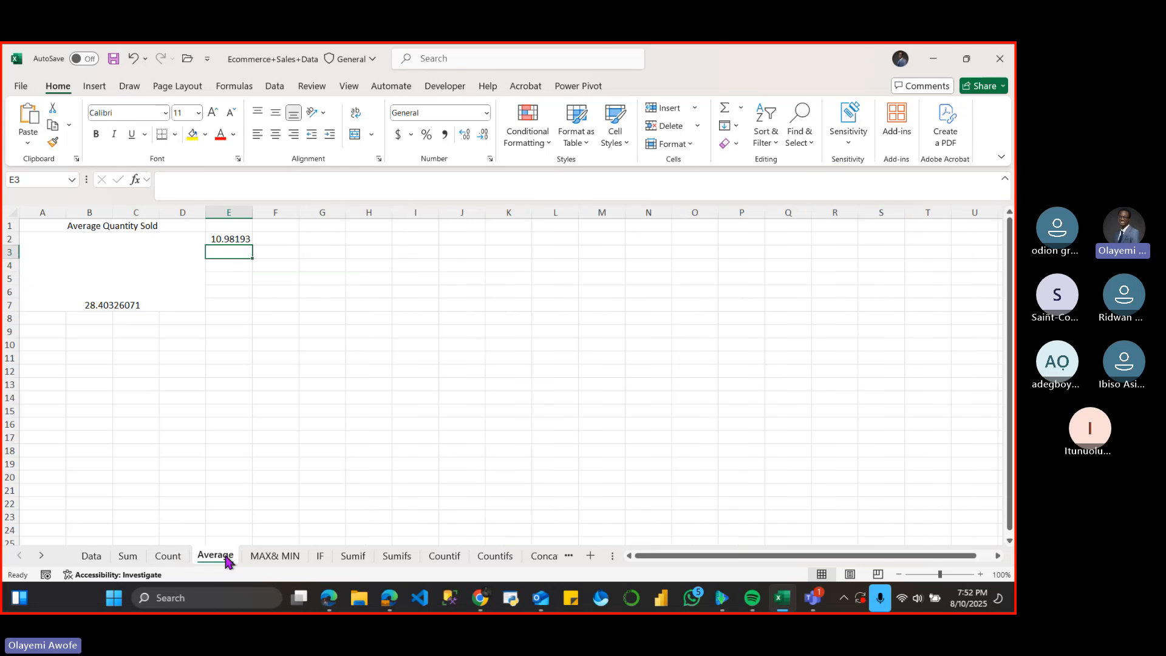
click(238, 238)
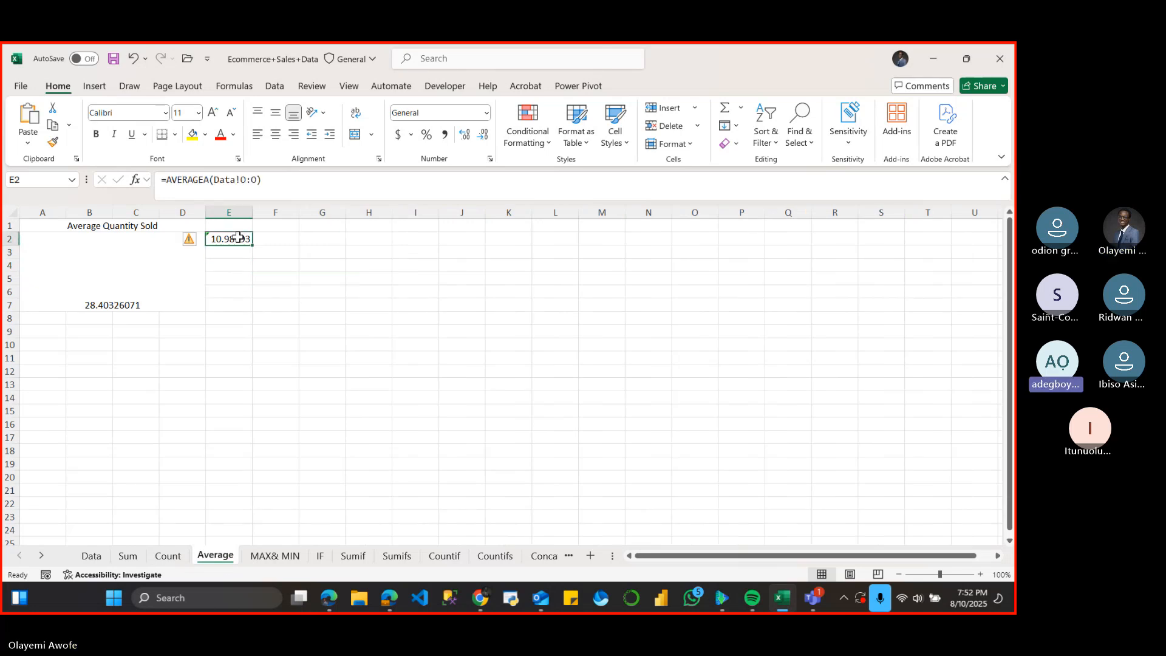
key(Delete)
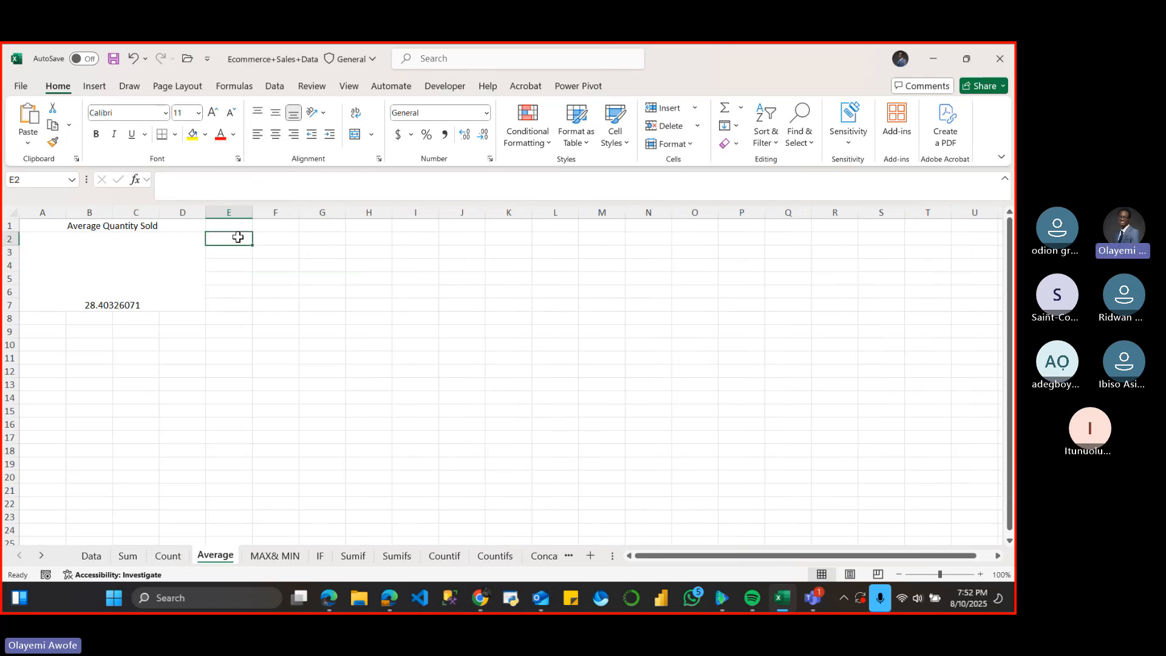
click(129, 292)
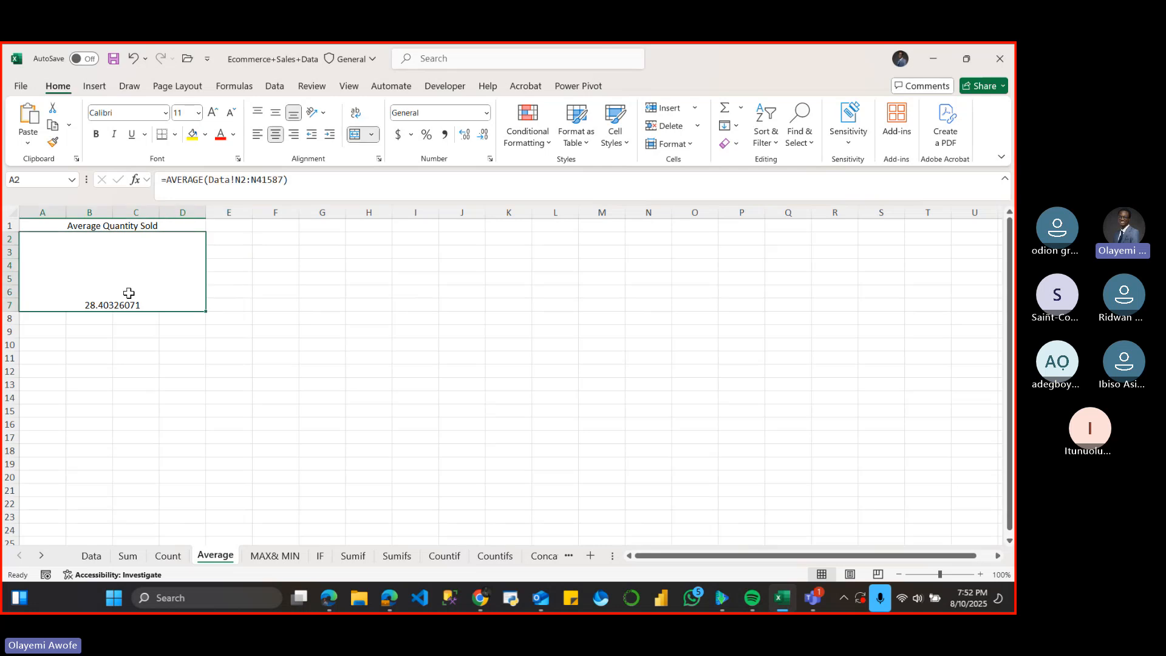
key(Delete)
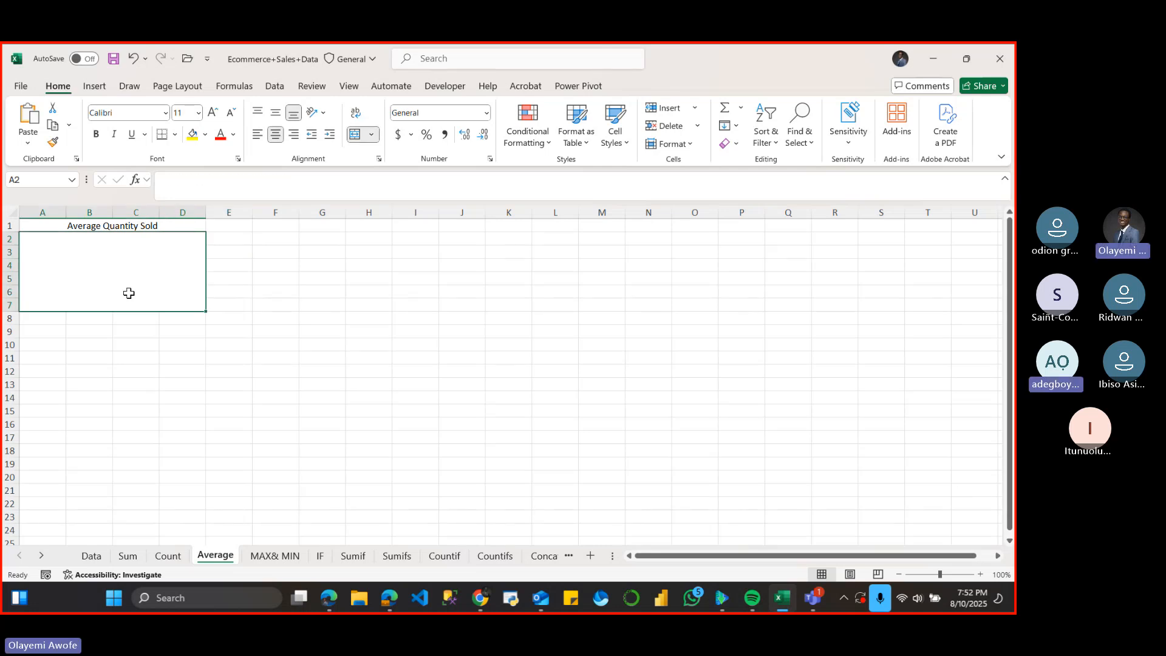
click(258, 249)
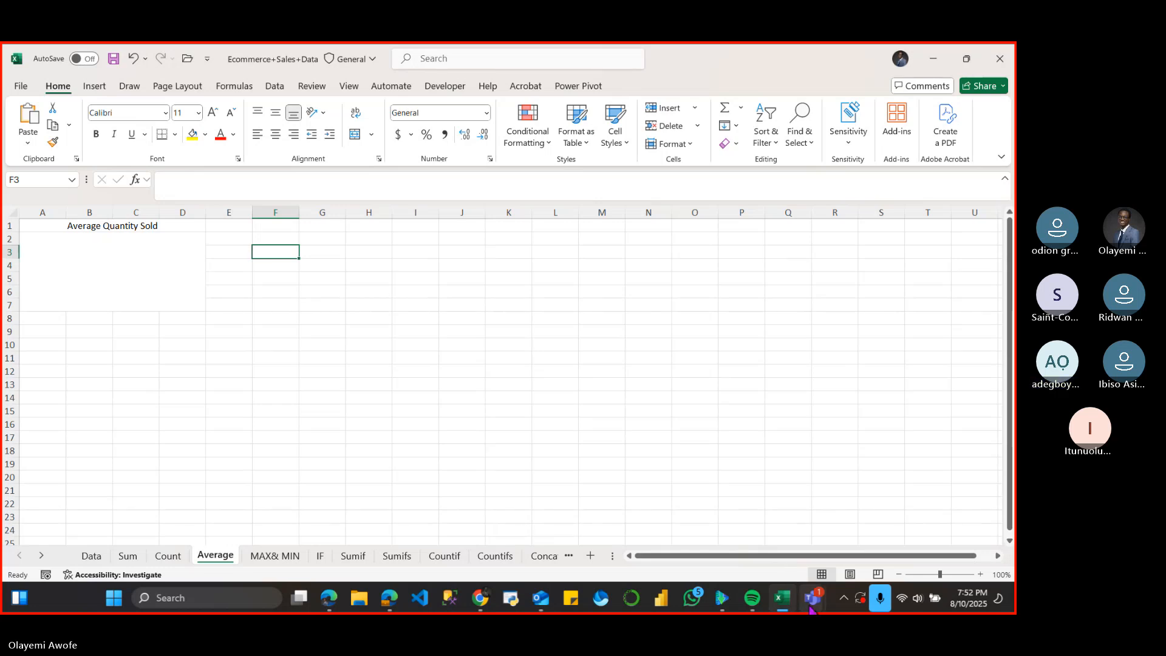
- Switch to the Data Analysis Class meeting in Teams, mute the unmuted participant, and return to the Excel workbook
mouse_move(812, 601)
click(747, 532)
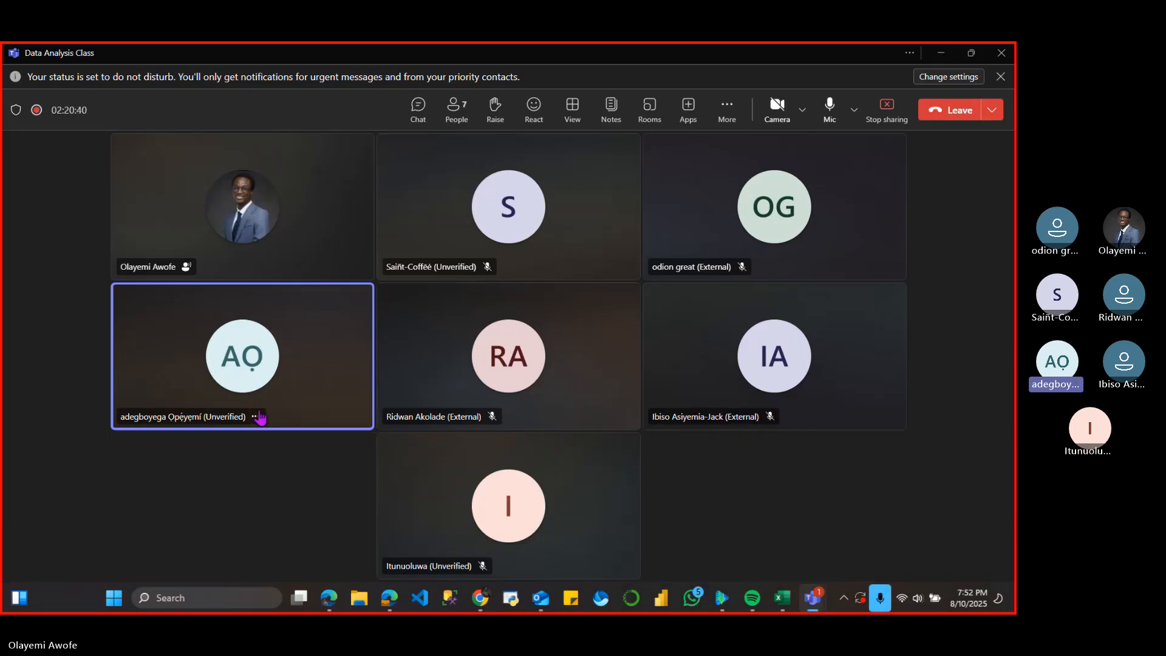
click(256, 416)
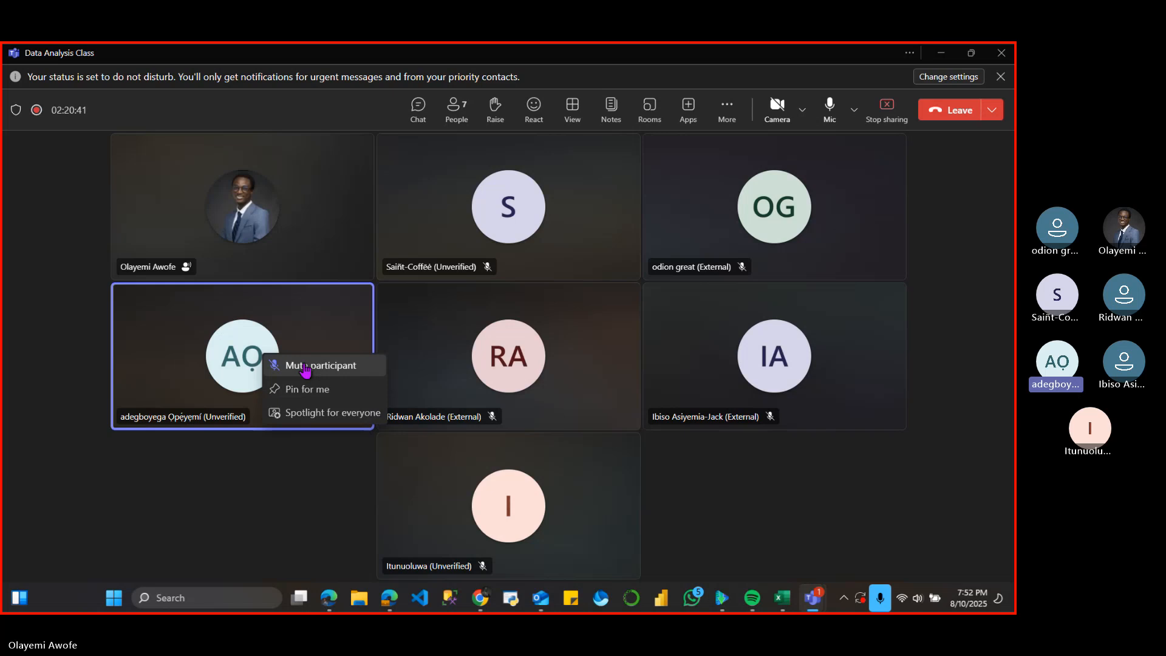
click(306, 366)
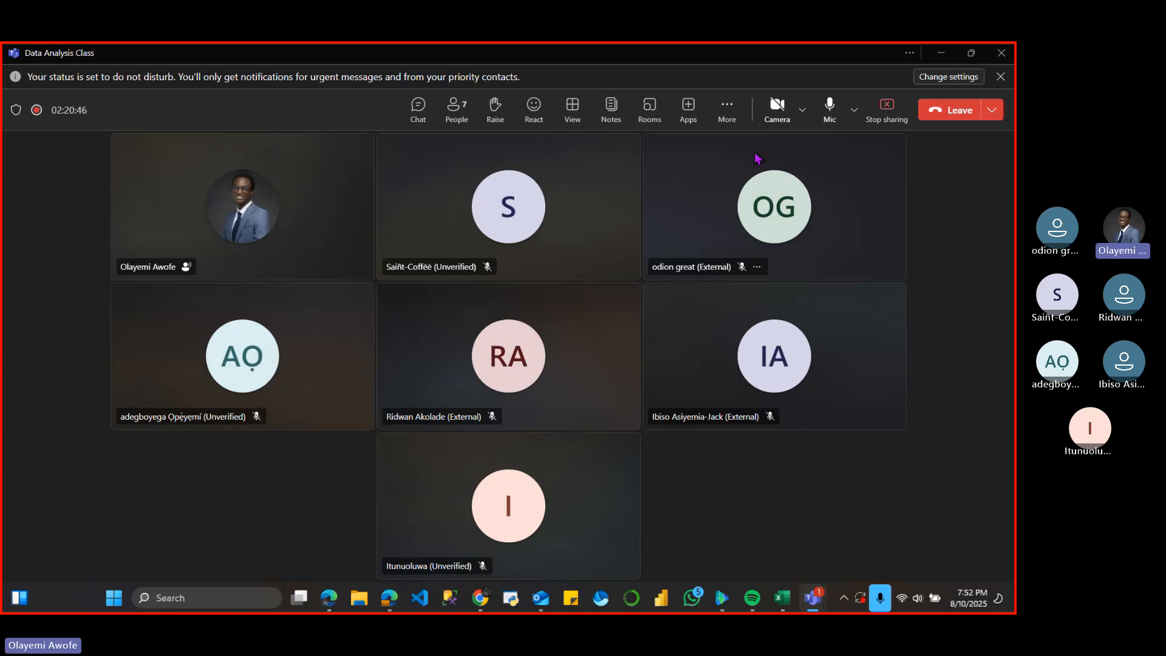
click(950, 54)
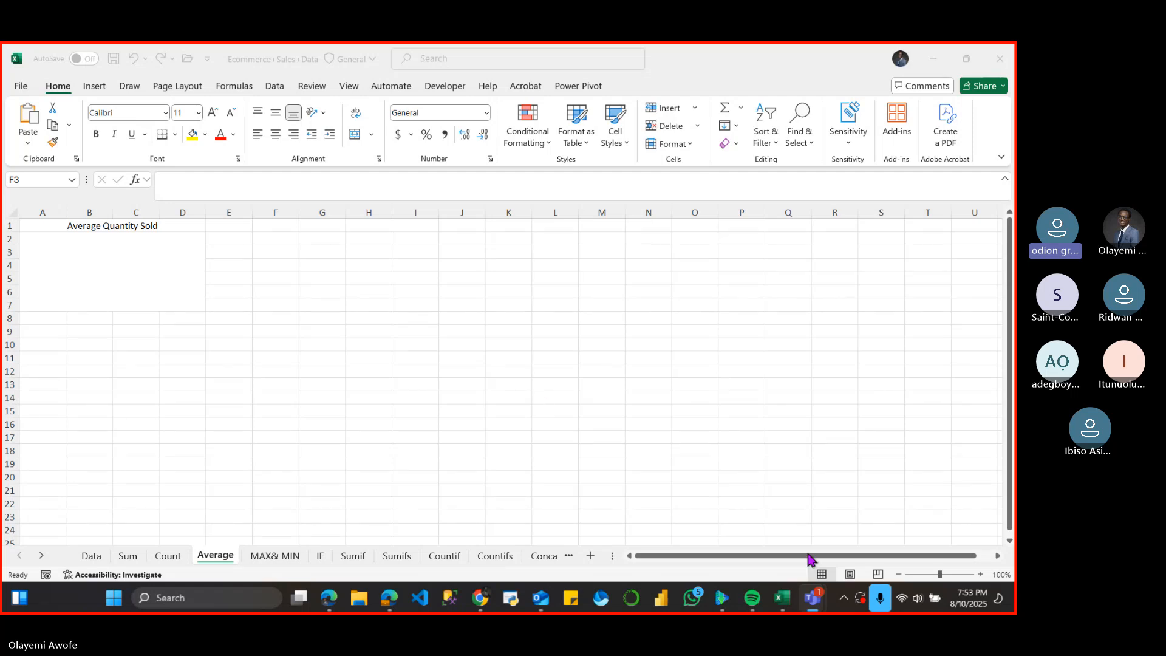
- Switch to the Data Analysis Class meeting in Teams and send applause reactions
mouse_move(812, 600)
click(687, 495)
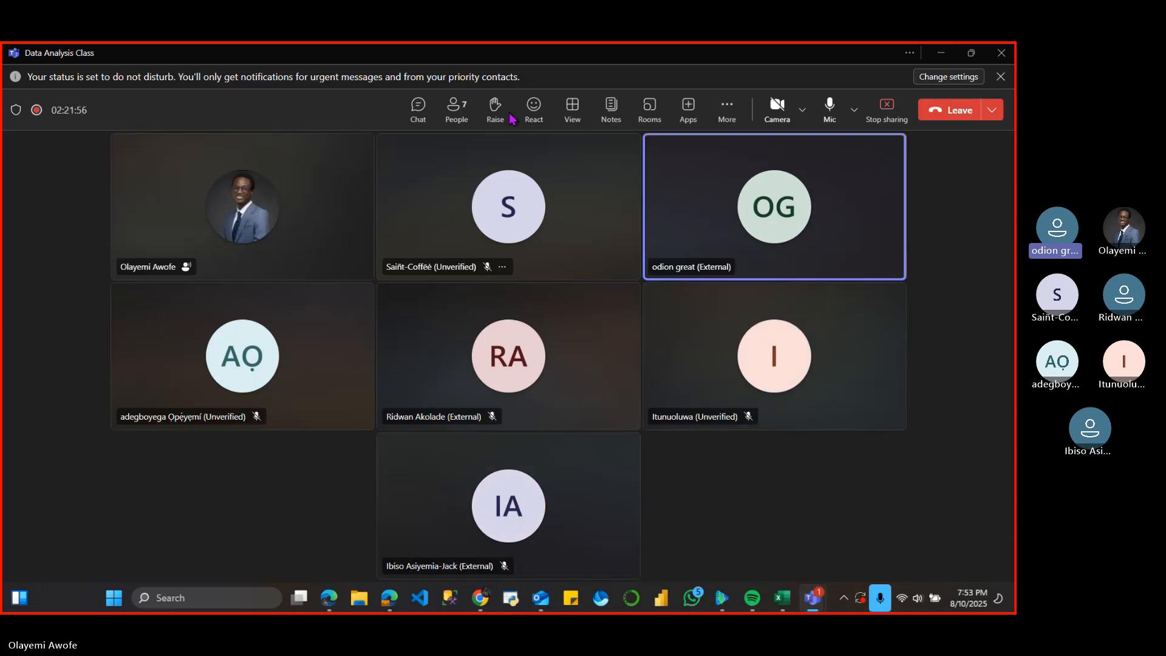
click(539, 125)
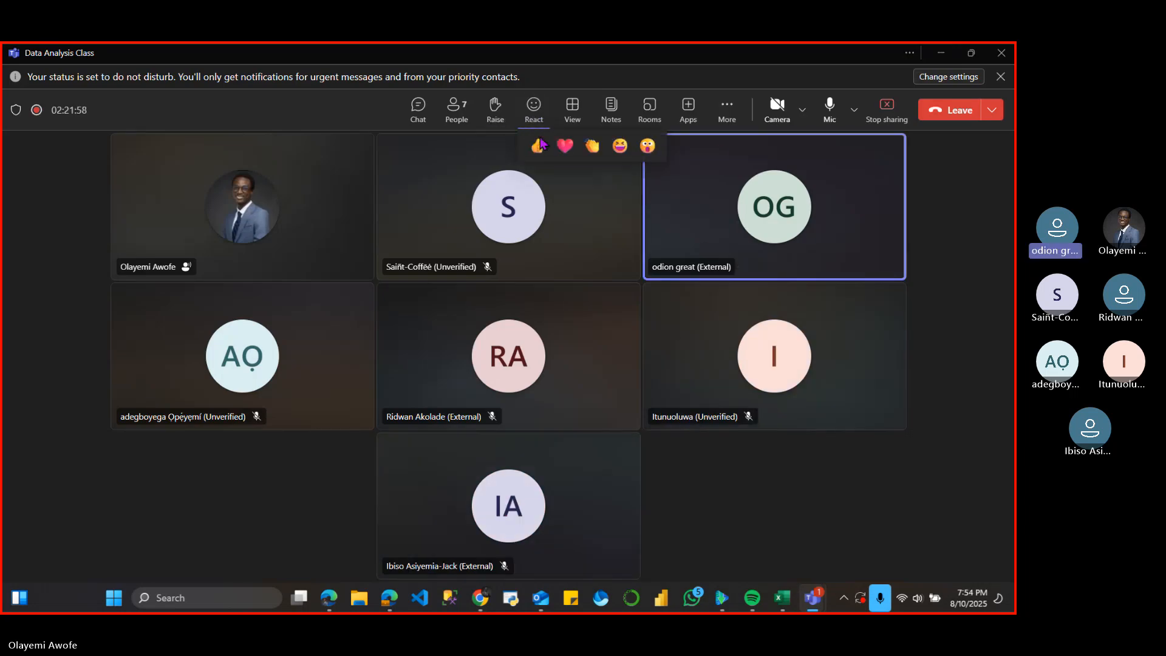
click(599, 157)
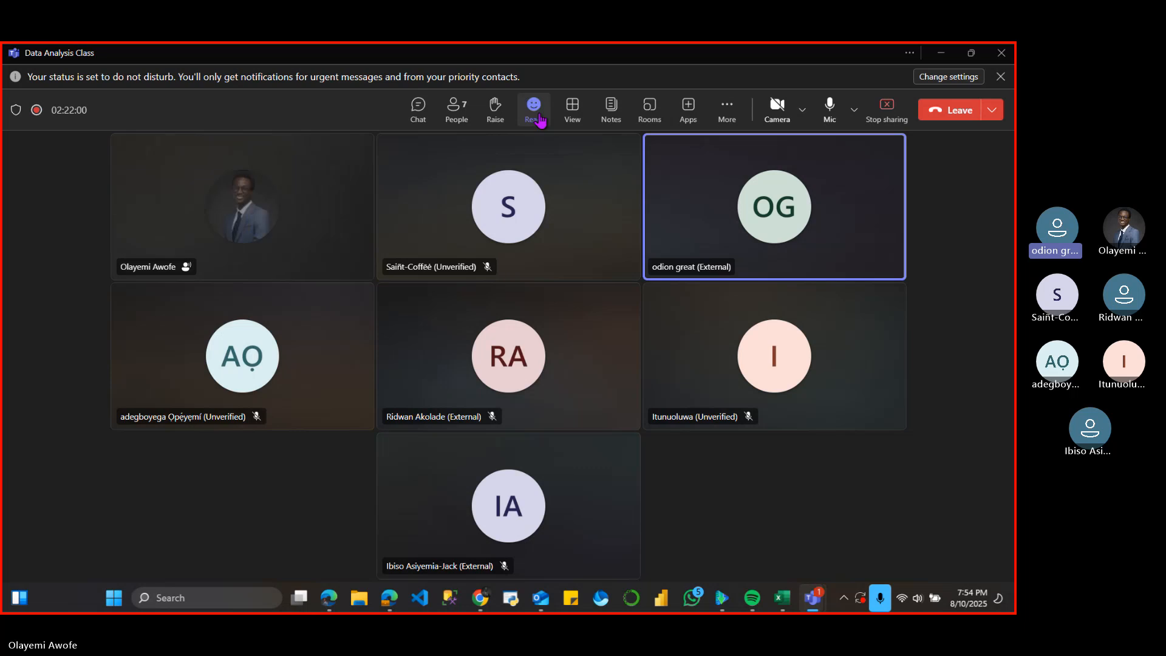
click(534, 112)
click(596, 152)
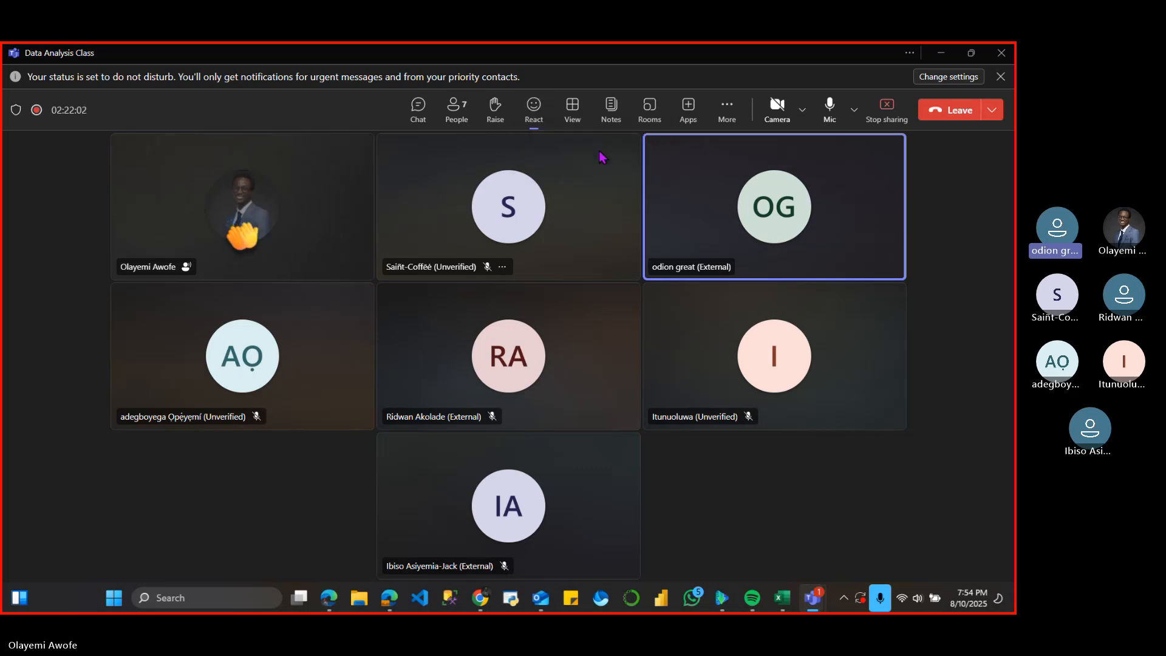
- Send two more applause reactions in the meeting, return to the Excel workbook, and select merged cell A2 on the Average sheet
click(534, 111)
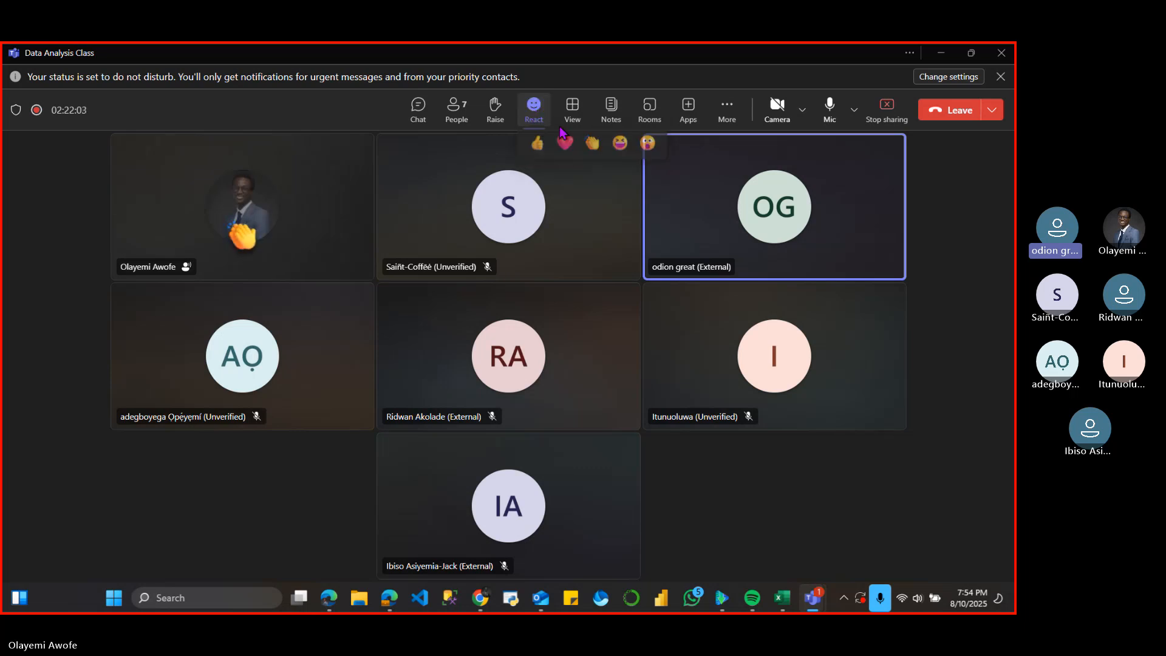
click(594, 145)
click(537, 122)
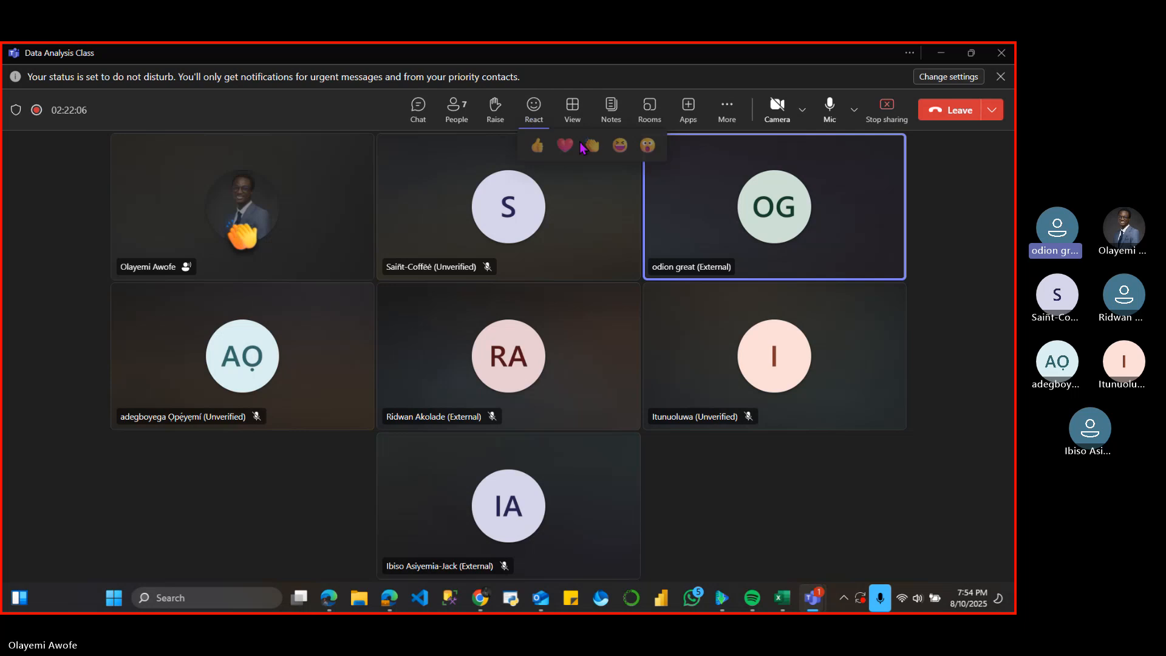
click(592, 148)
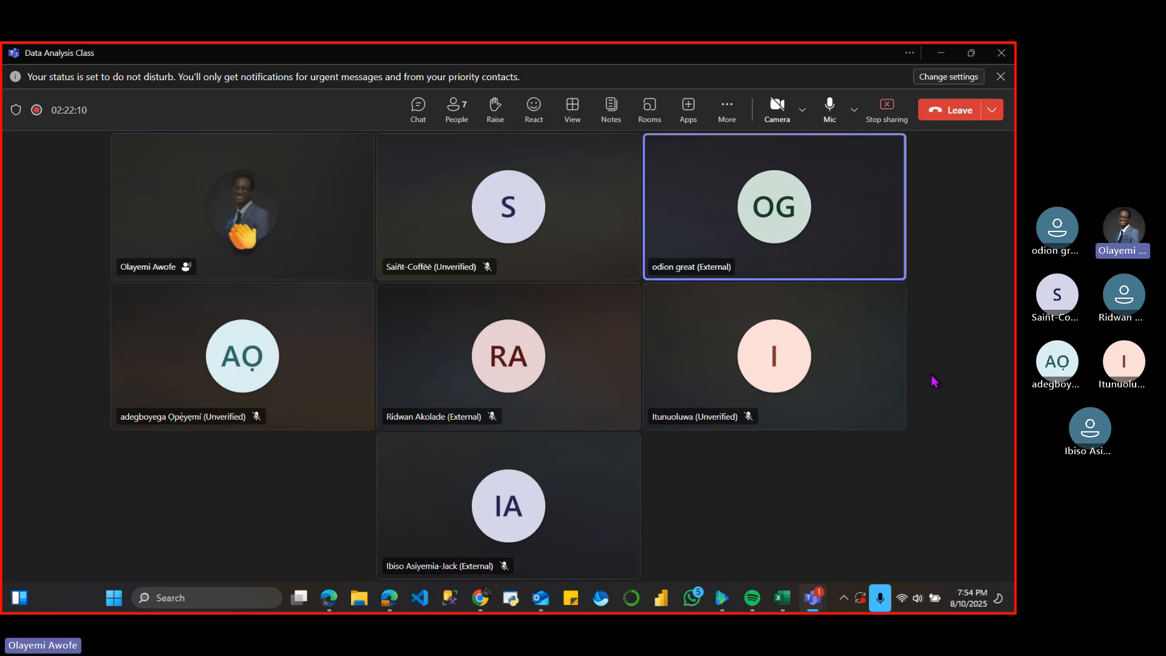
click(942, 52)
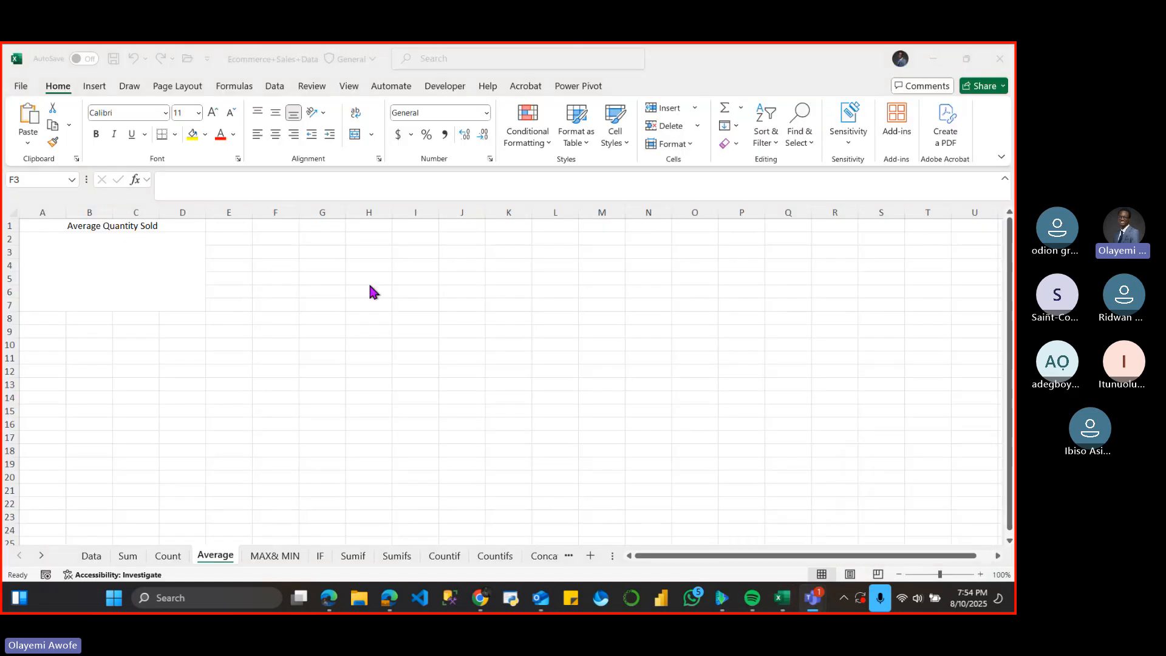
click(170, 277)
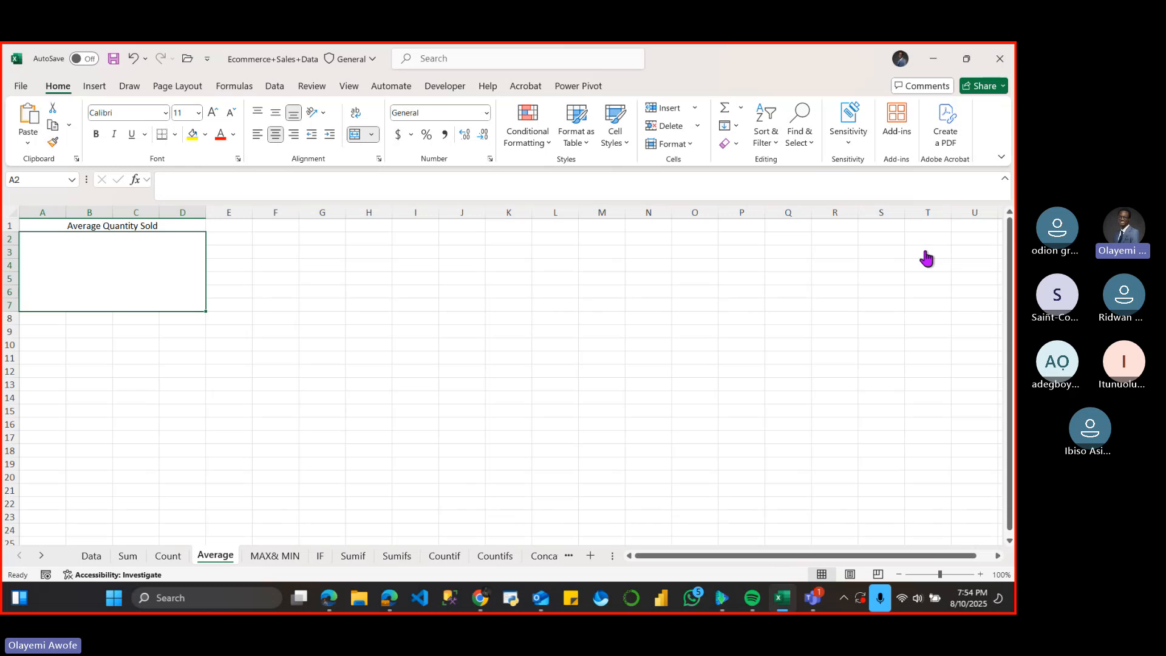
click(145, 271)
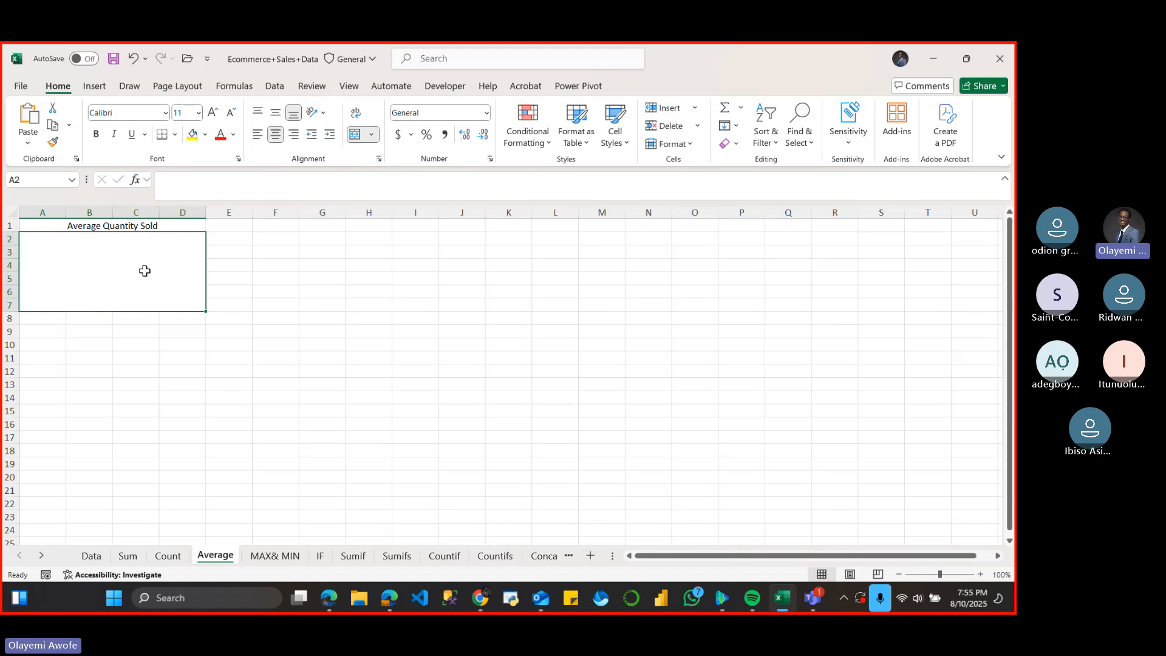
- Enter 1, 2 and 3 from H4 down and extend the series to 100, filling H4:H103
click(359, 268)
text(1)
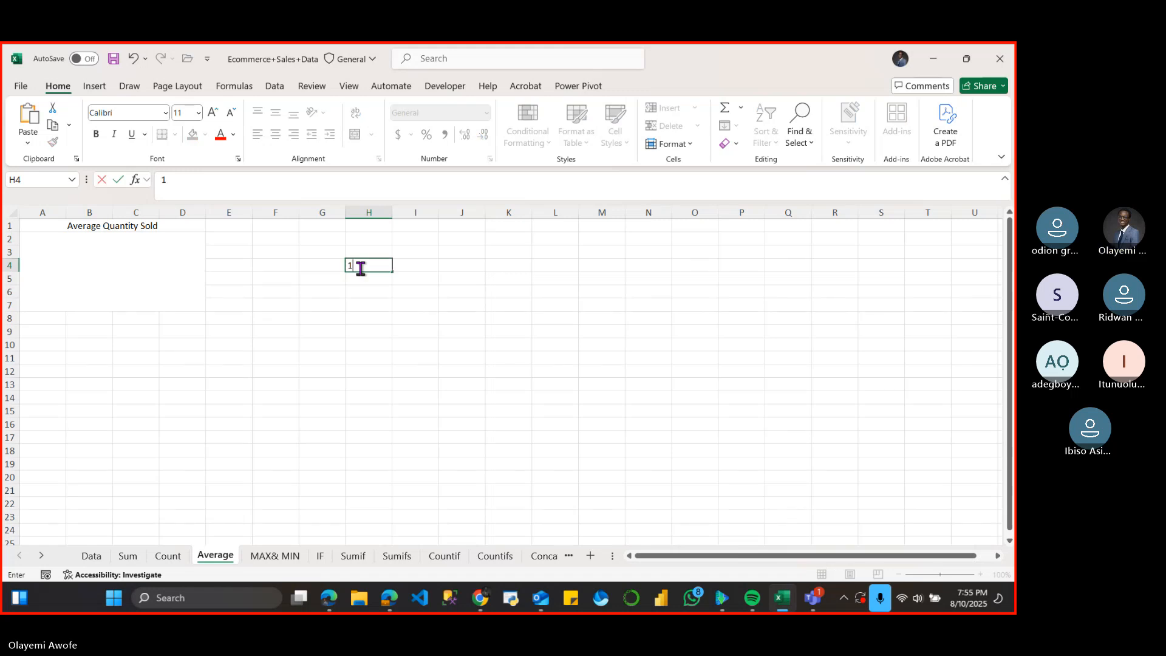
key(Return)
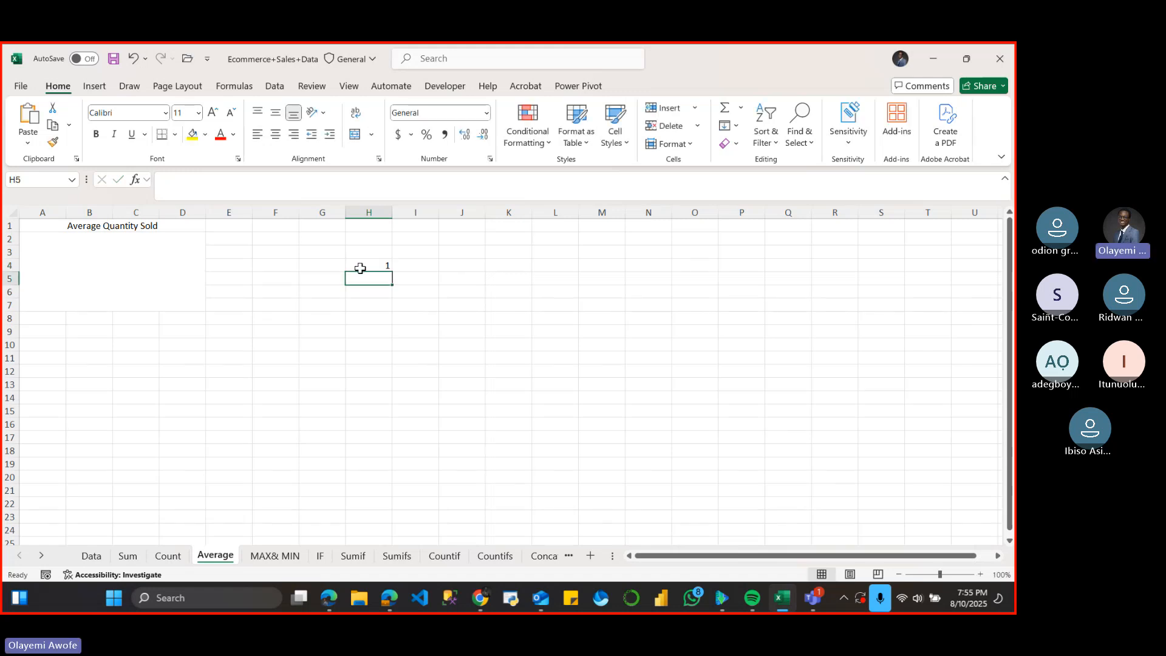
text(2)
key(Return)
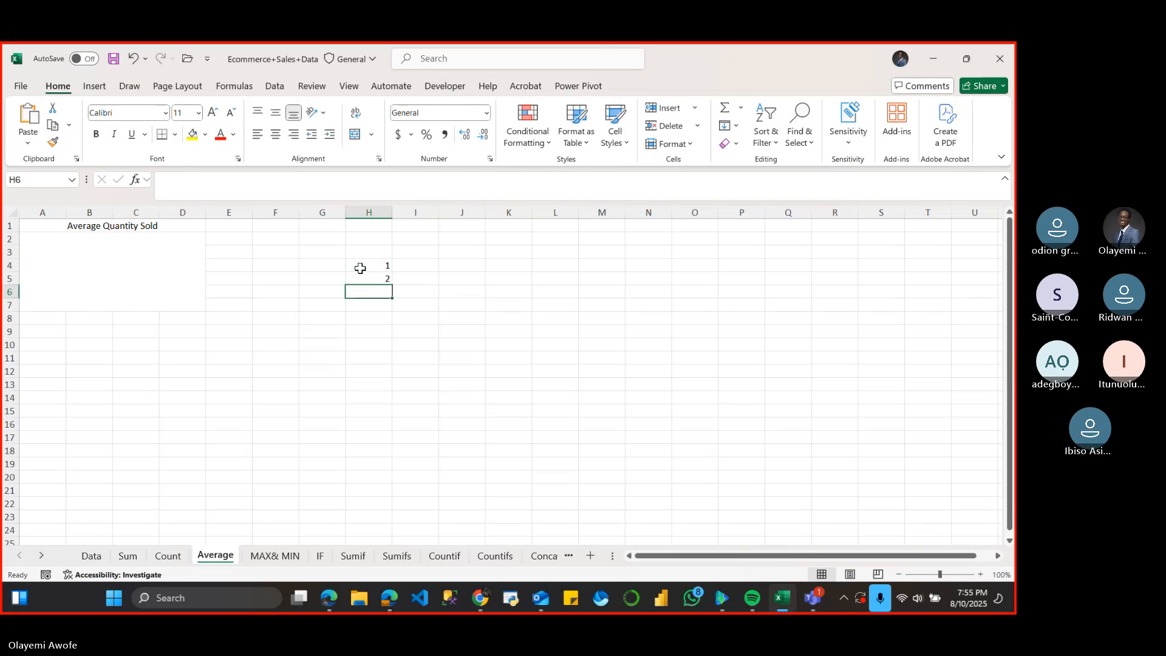
text(3)
key(Return)
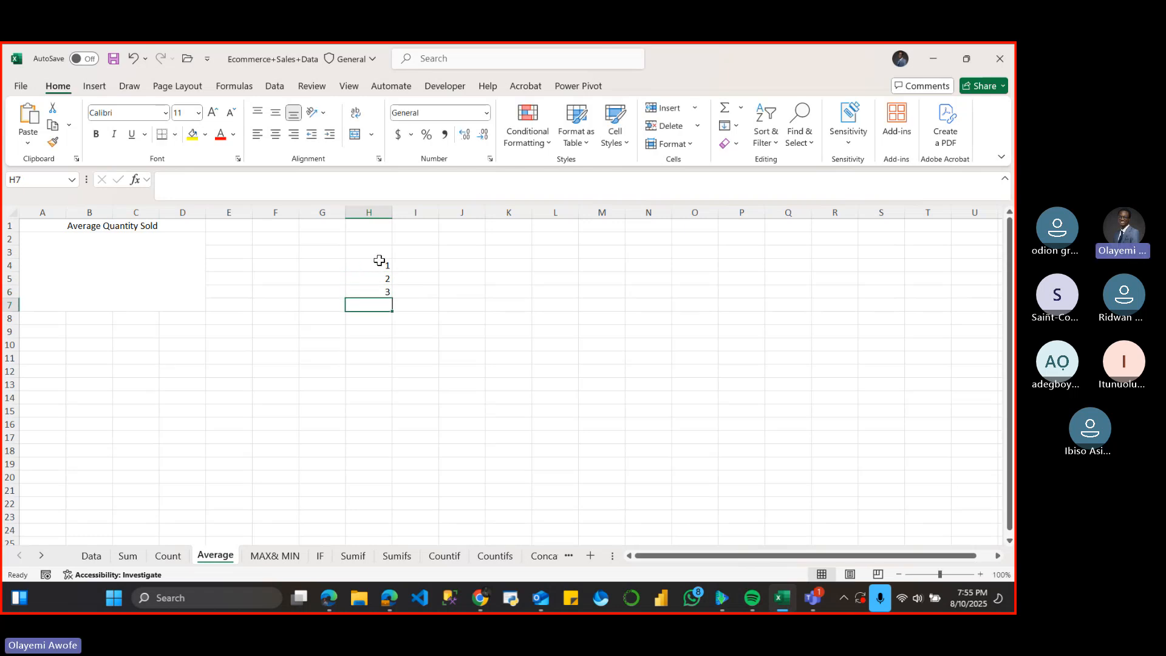
drag(380, 260, 390, 494)
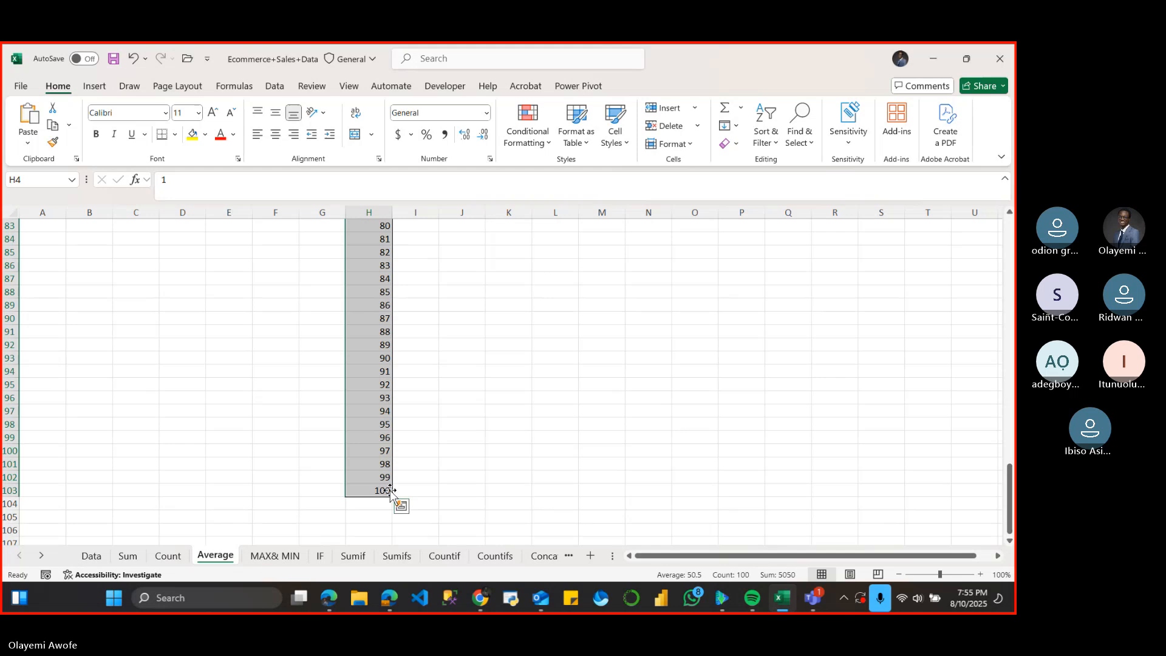
click(443, 449)
drag(1010, 504, 1009, 249)
click(556, 280)
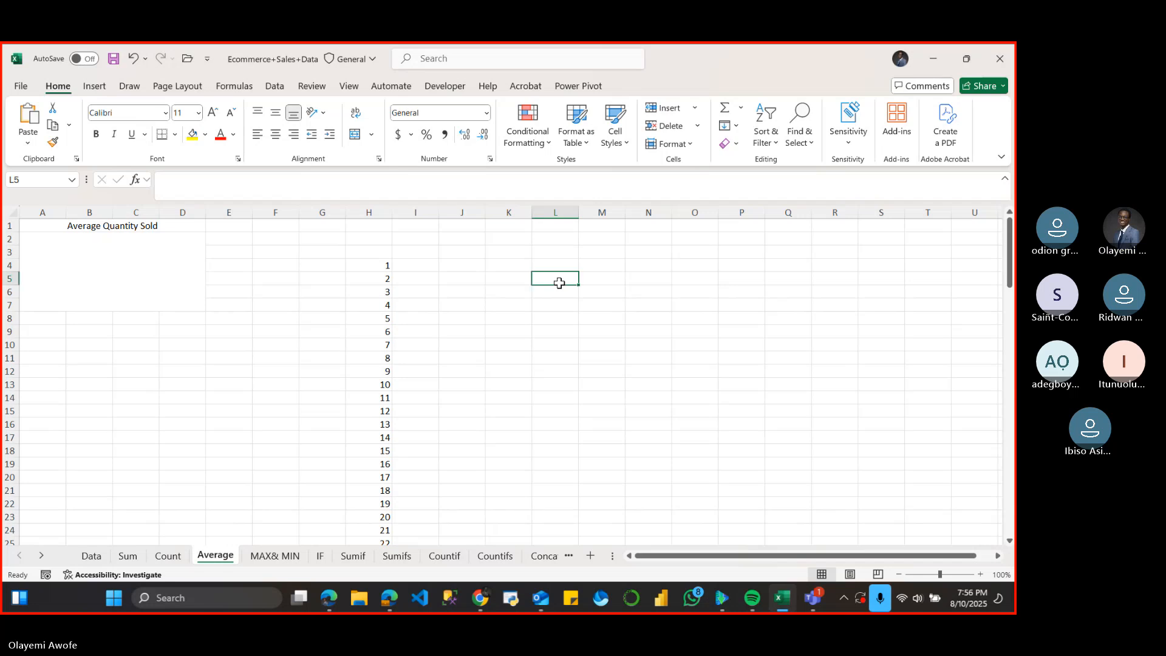
text(=)
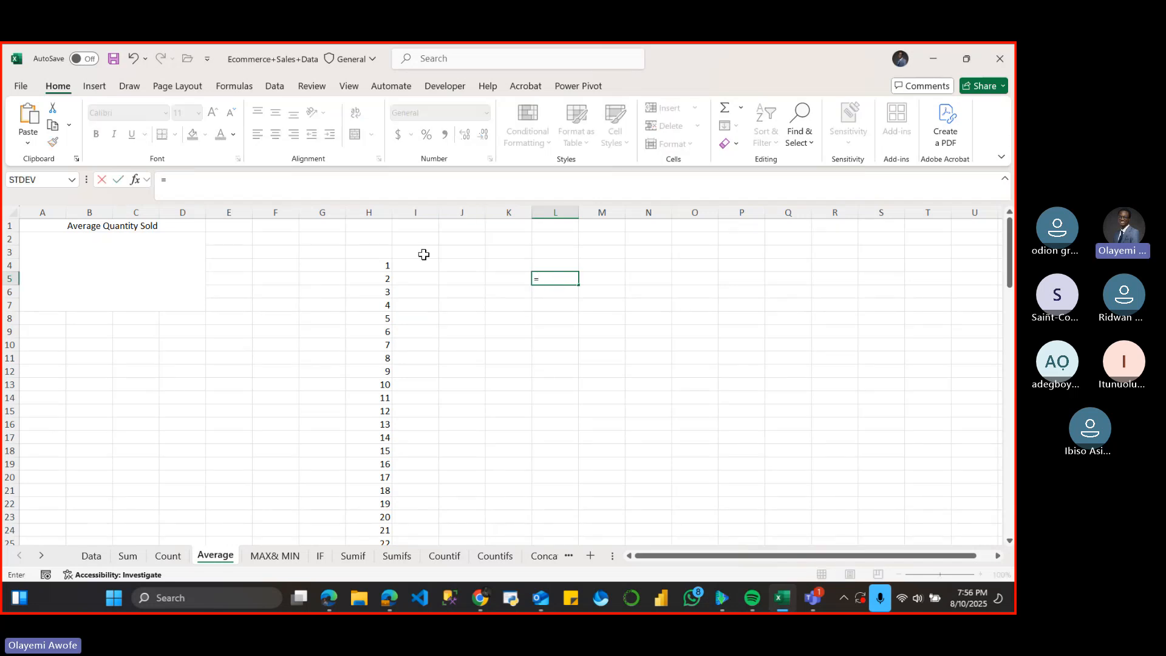
click(385, 267)
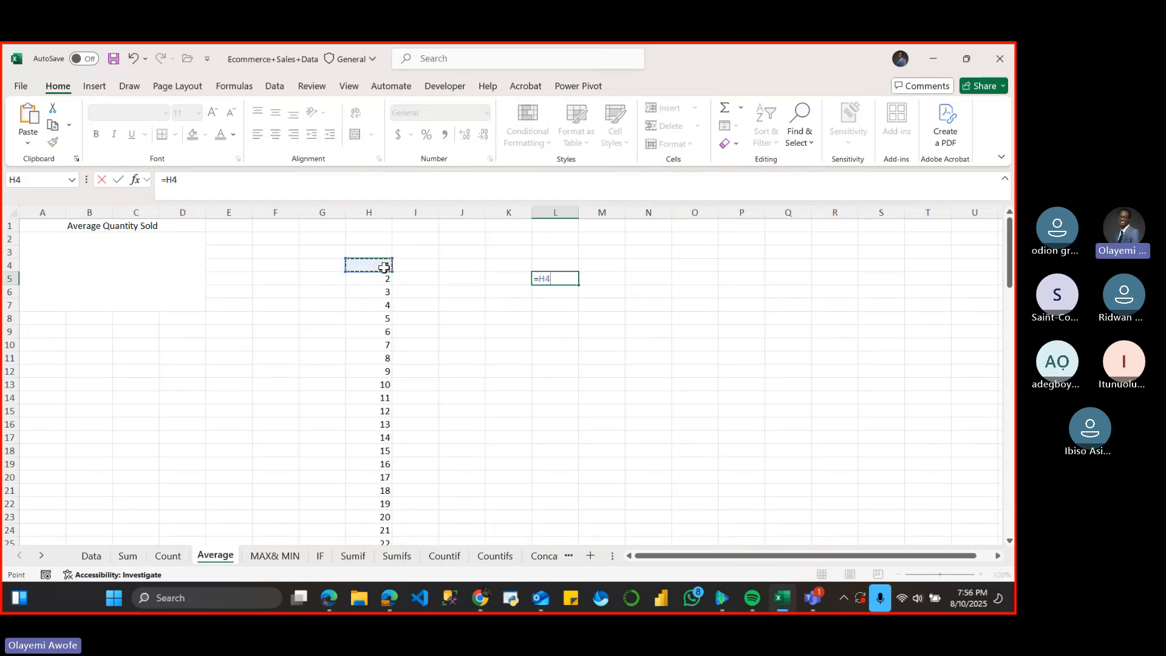
key(ctrl+shift+Down)
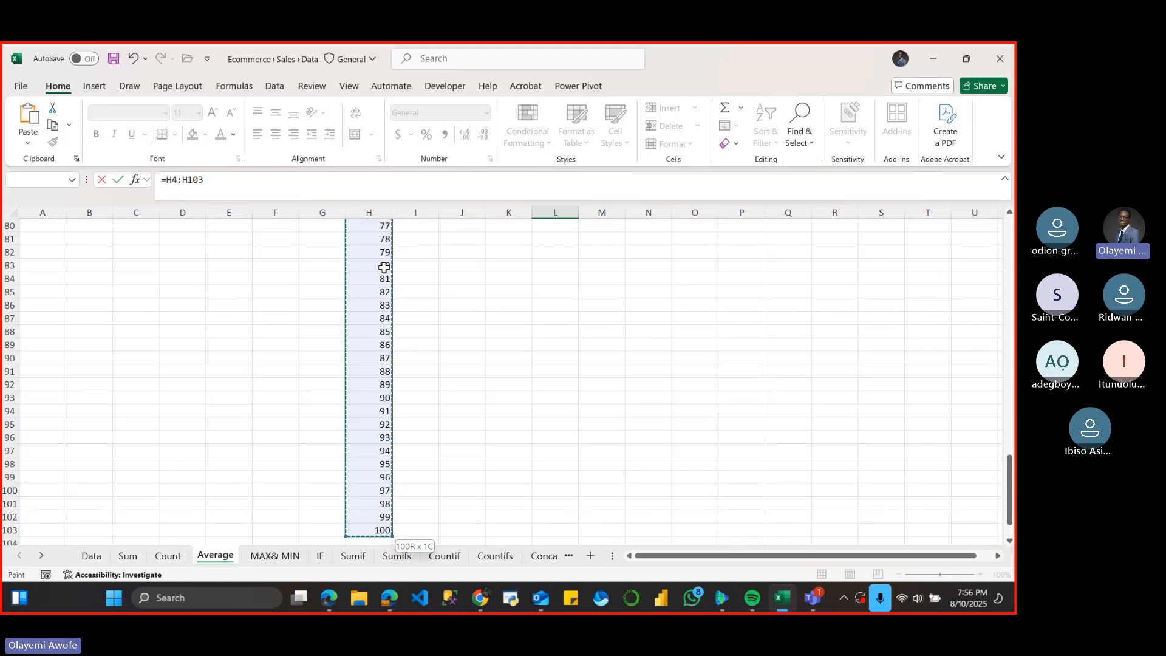
key(Return)
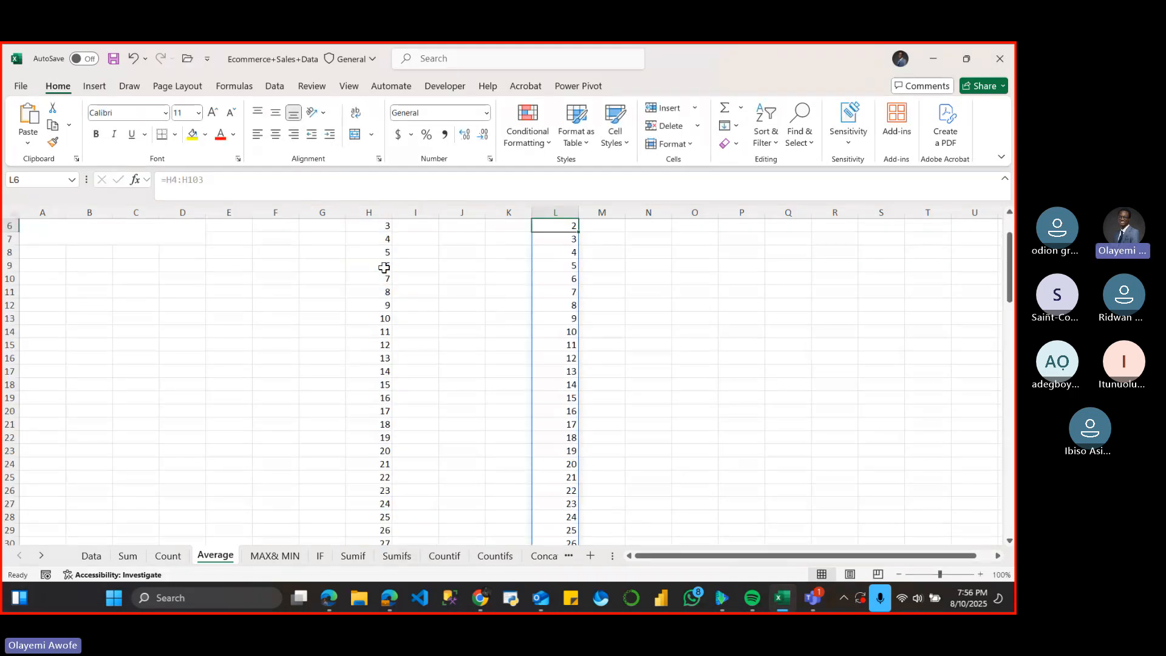
key(ctrl+z)
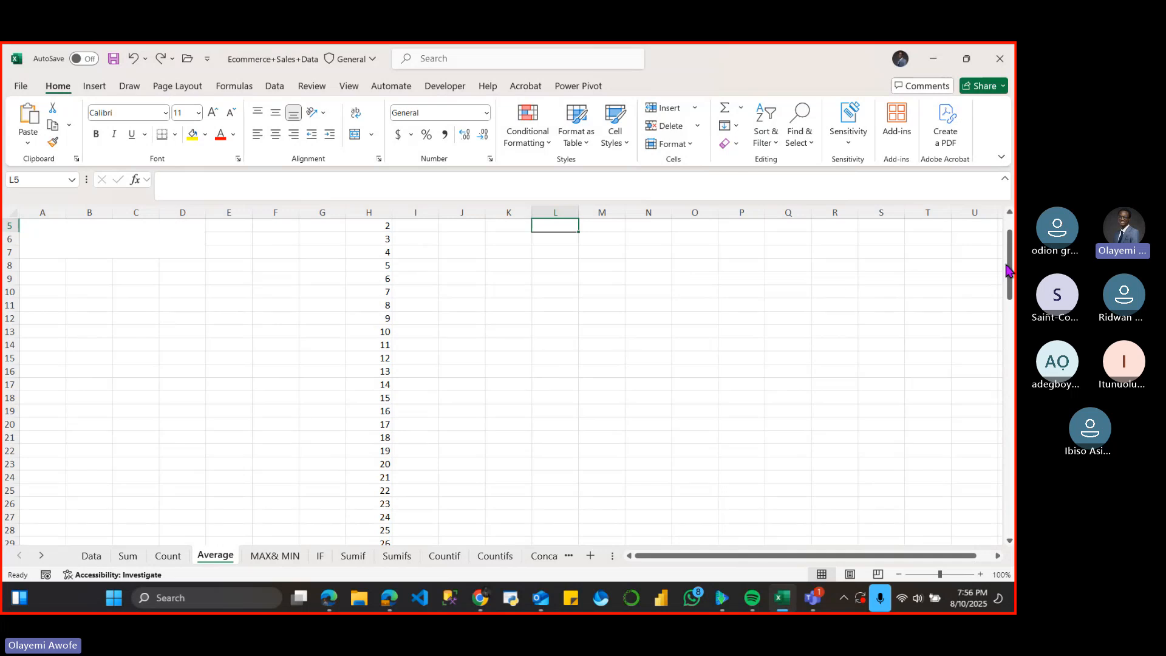
- Total the 1 to 100 series in L5 with =SUM(H4:H103)
scroll(803, 279, up, 2)
text(=)
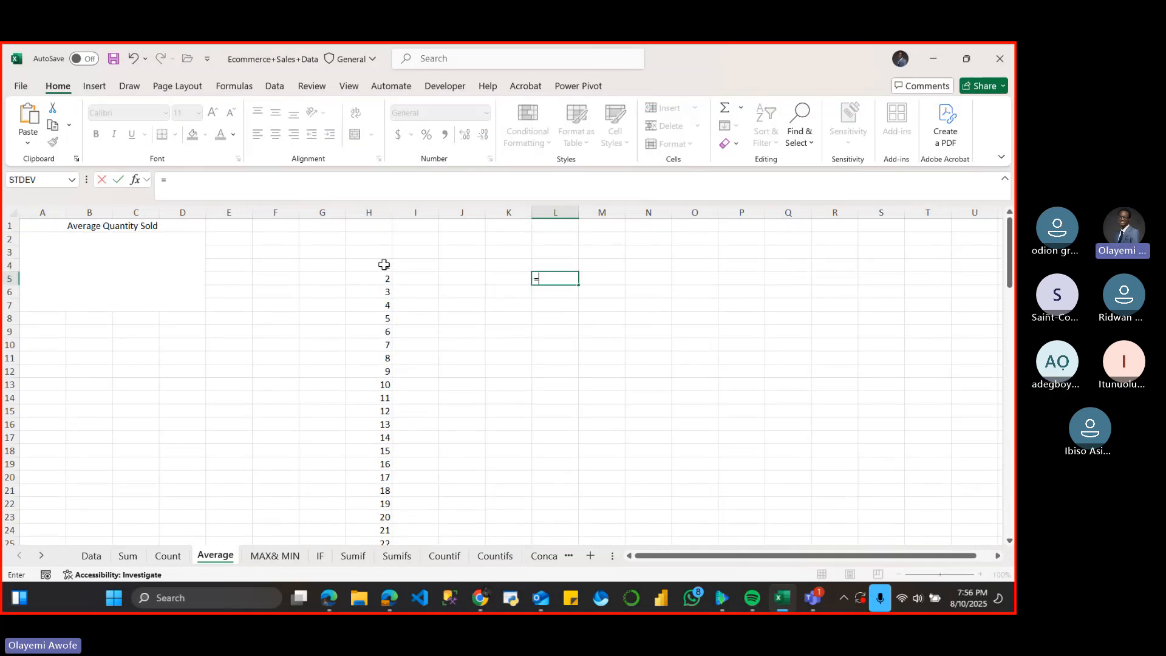
text(SUM)
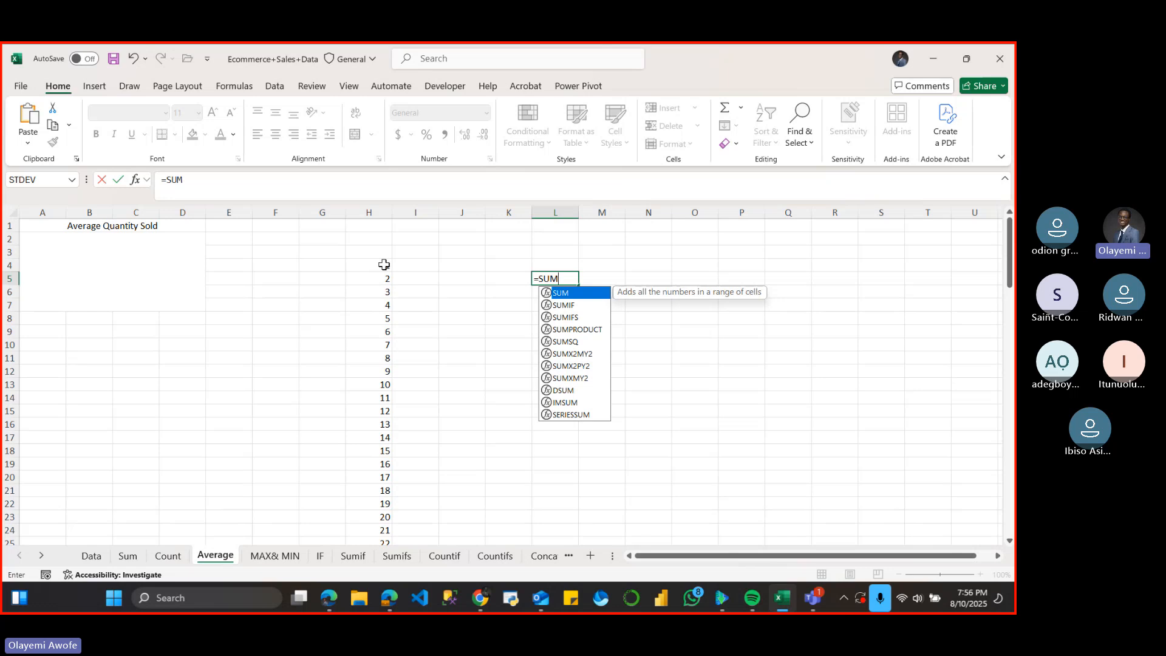
double_click(580, 294)
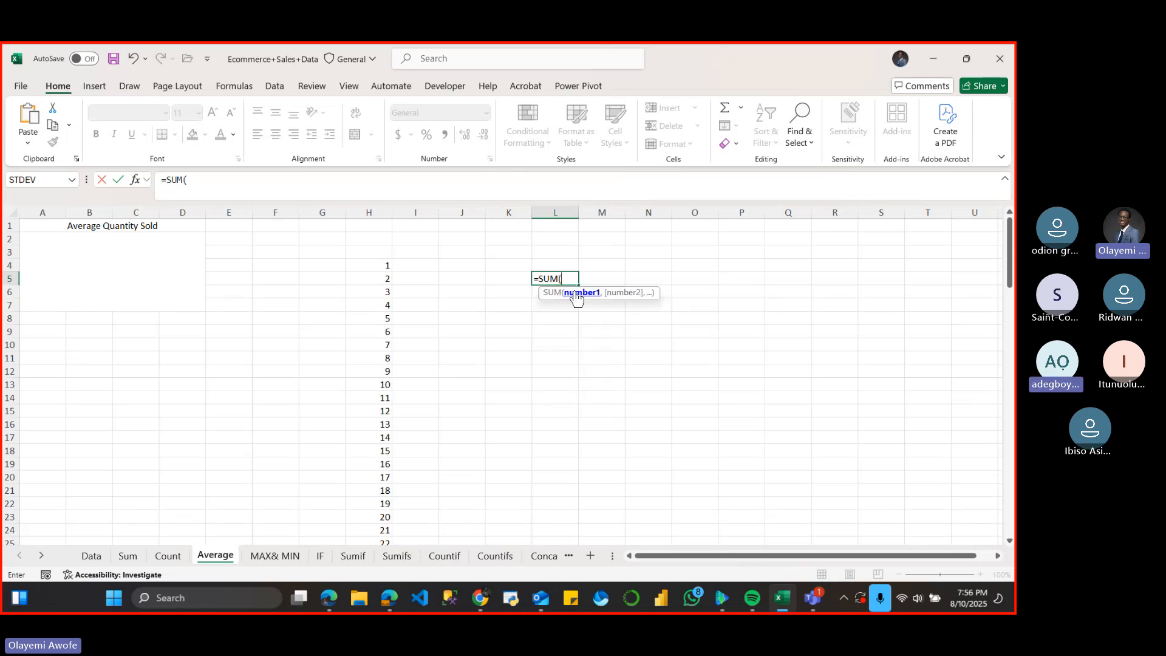
click(387, 266)
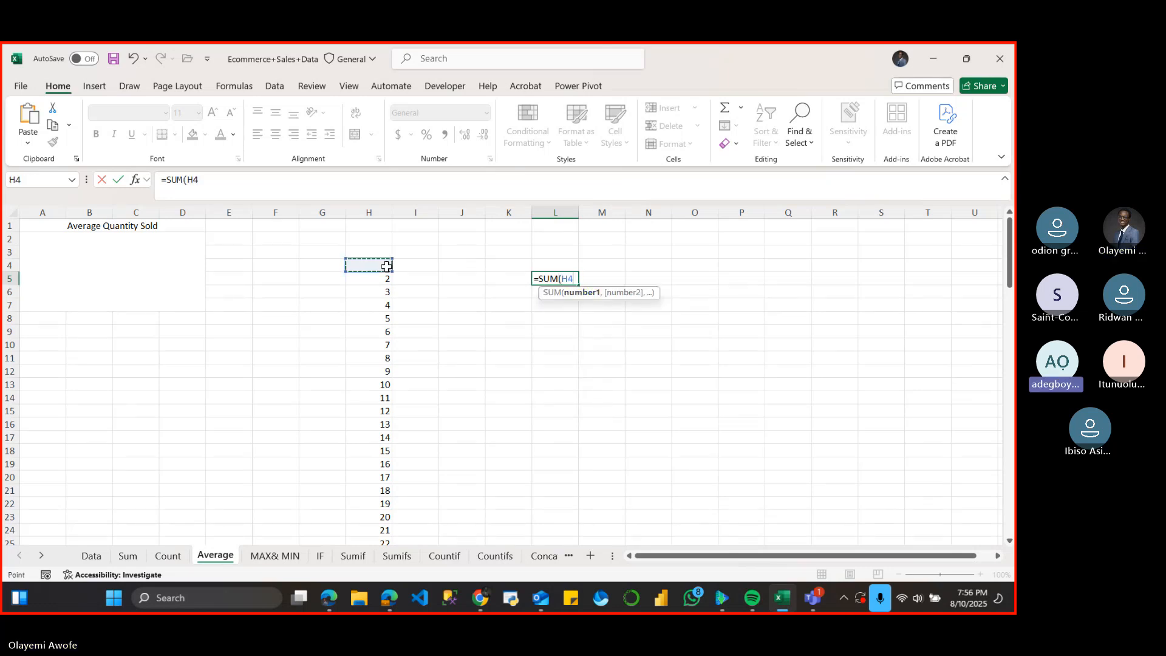
key(ctrl+shift+Down)
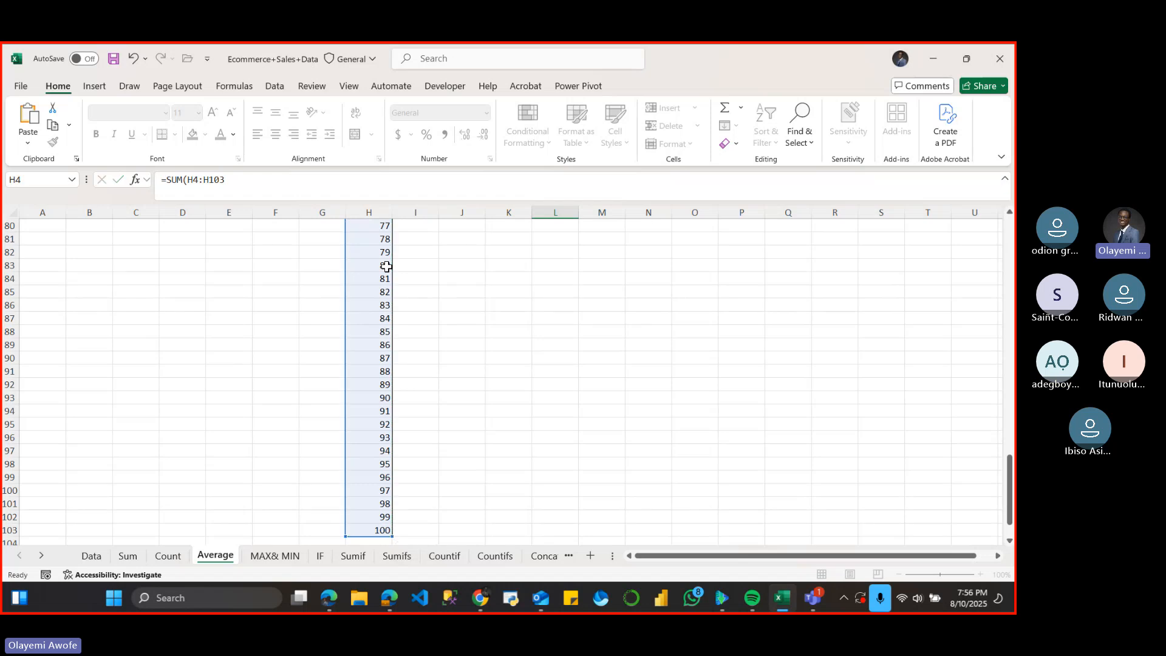
key(Return)
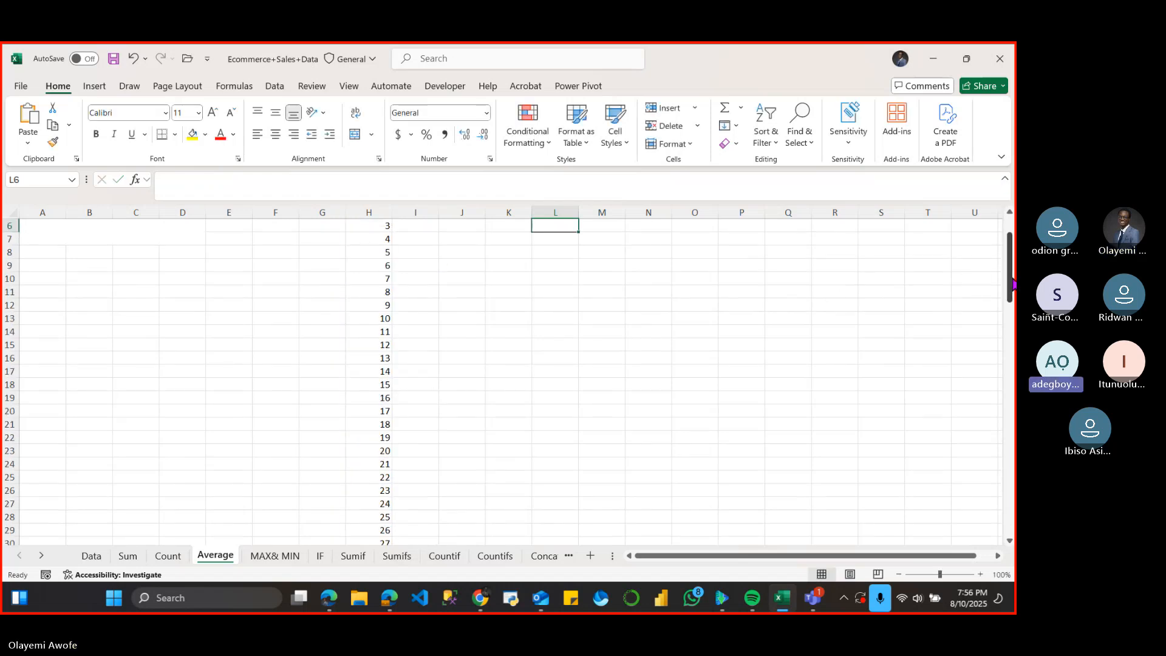
- Count the numbers of the series in L6 with a COUNT formula over H4:H103
drag(1009, 261, 1014, 231)
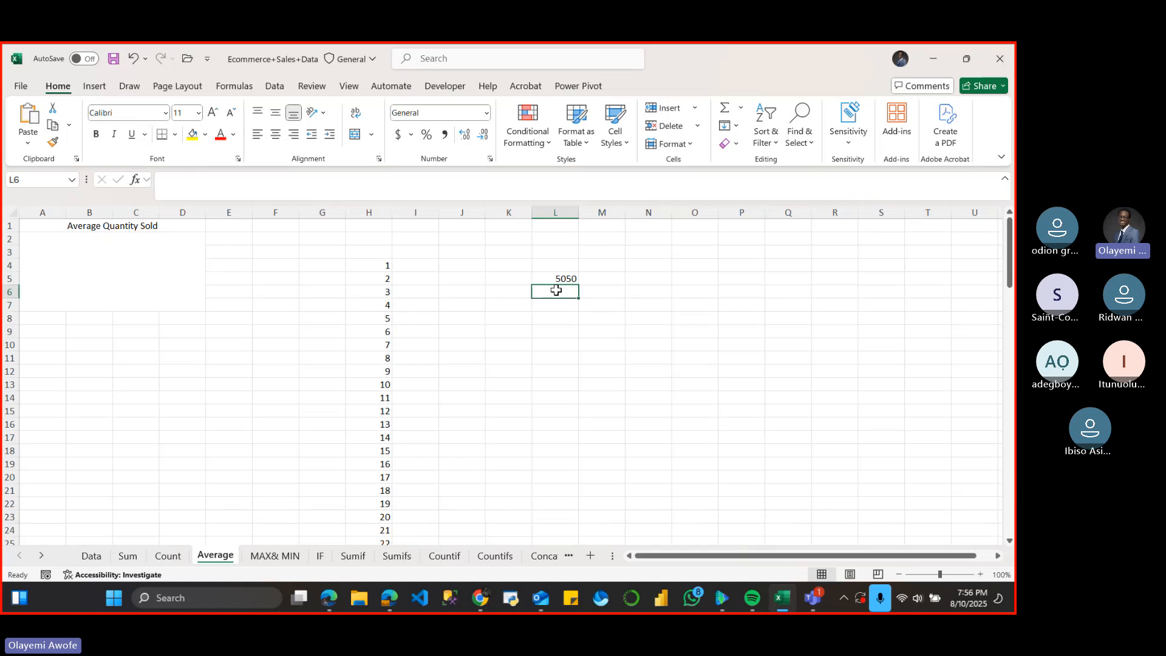
text(=COUN)
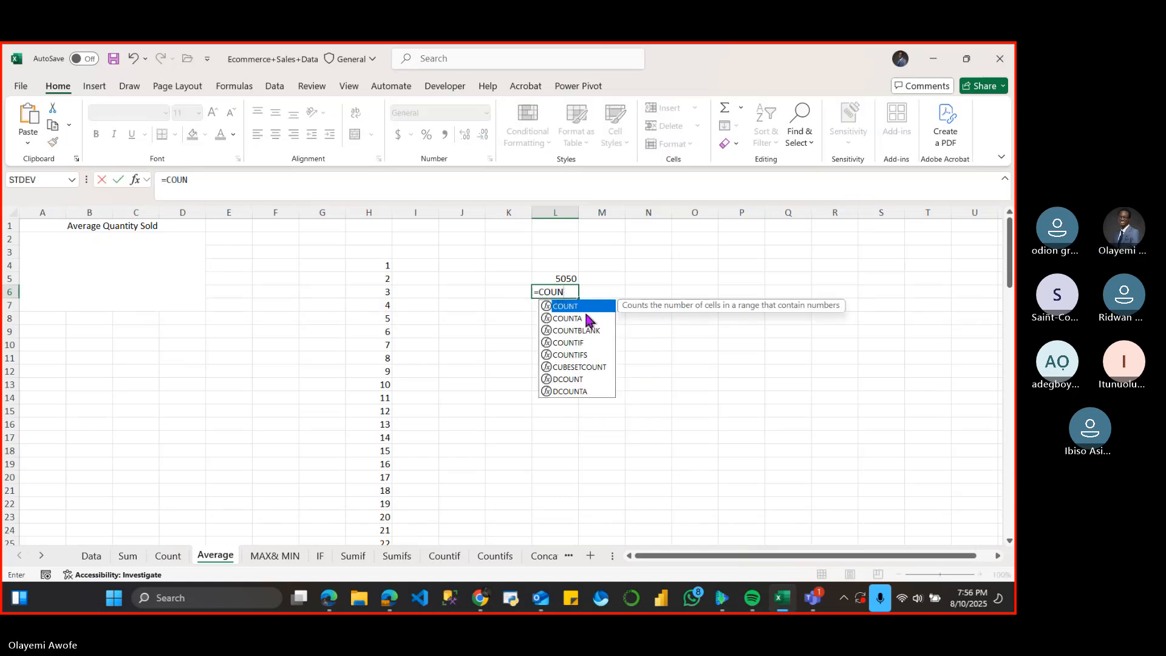
double_click(589, 309)
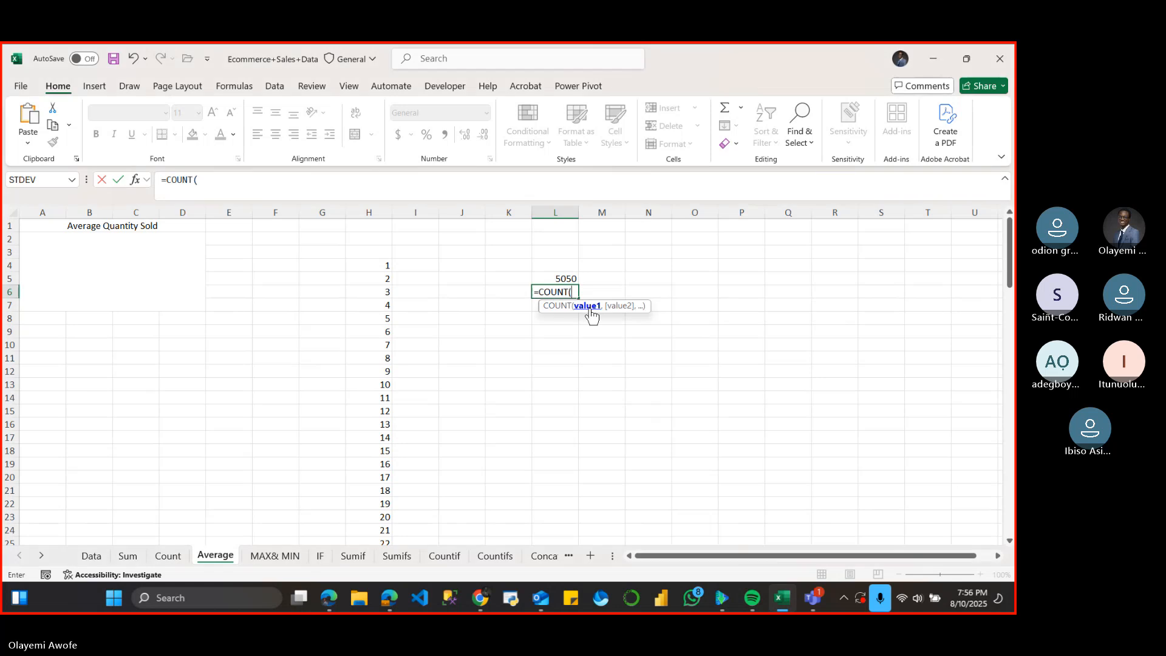
click(376, 266)
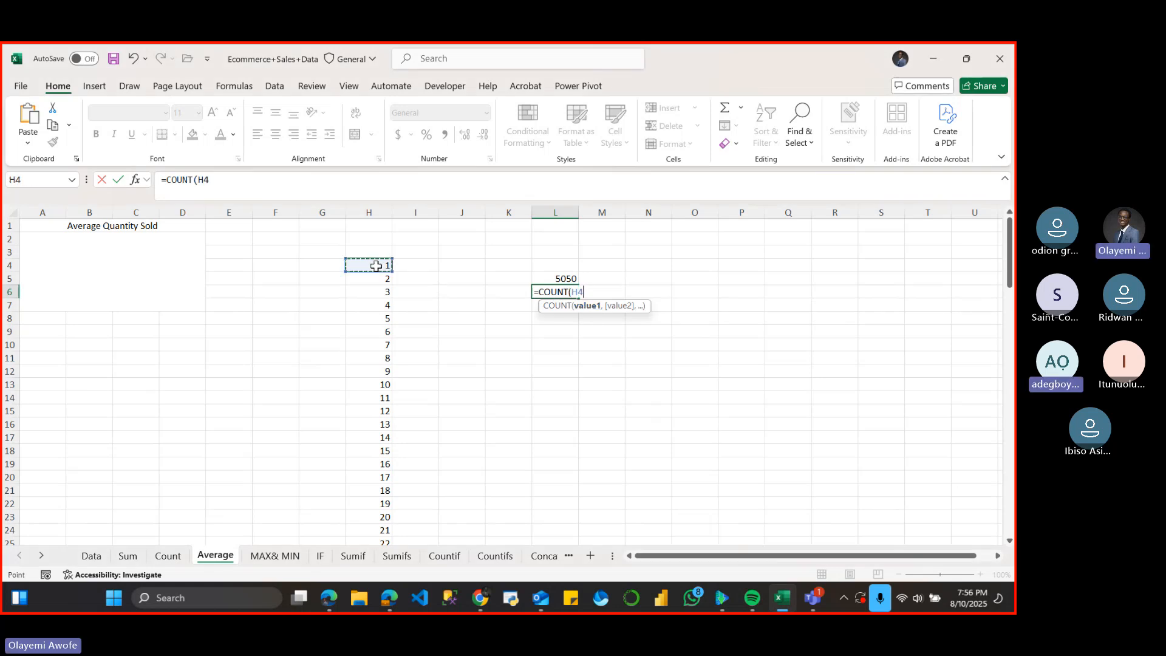
key(ctrl+shift+Down)
key(Return)
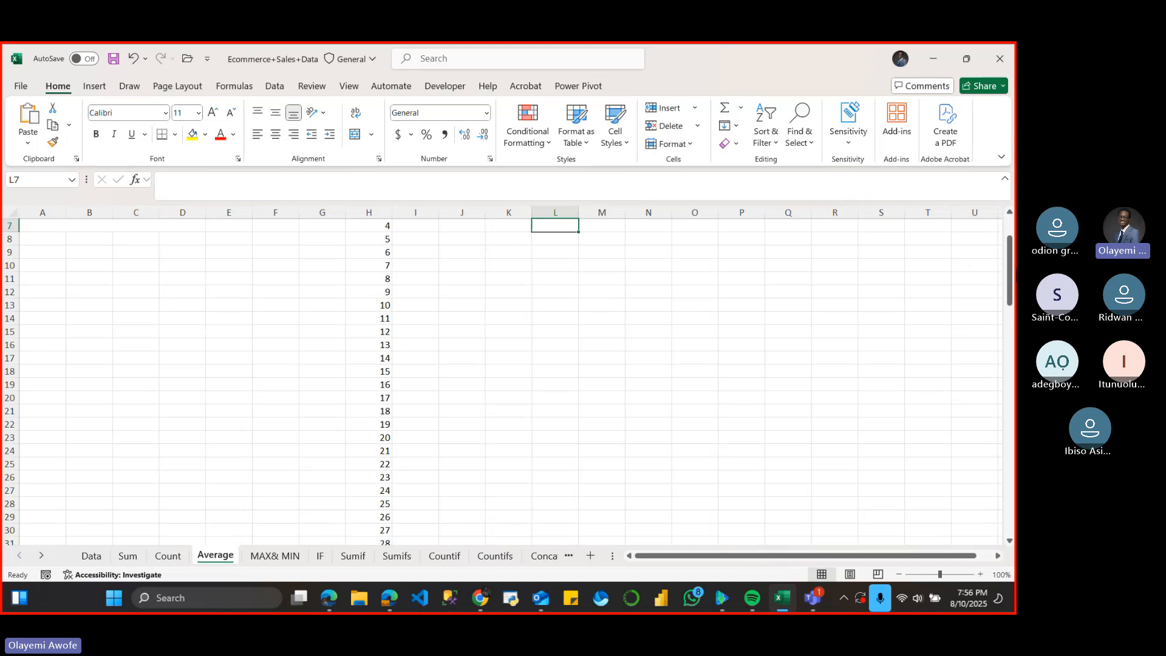
- Calculate the average manually in M5 by dividing the sum by the count with =L5/L6, and select cell L10
drag(1011, 243, 1011, 223)
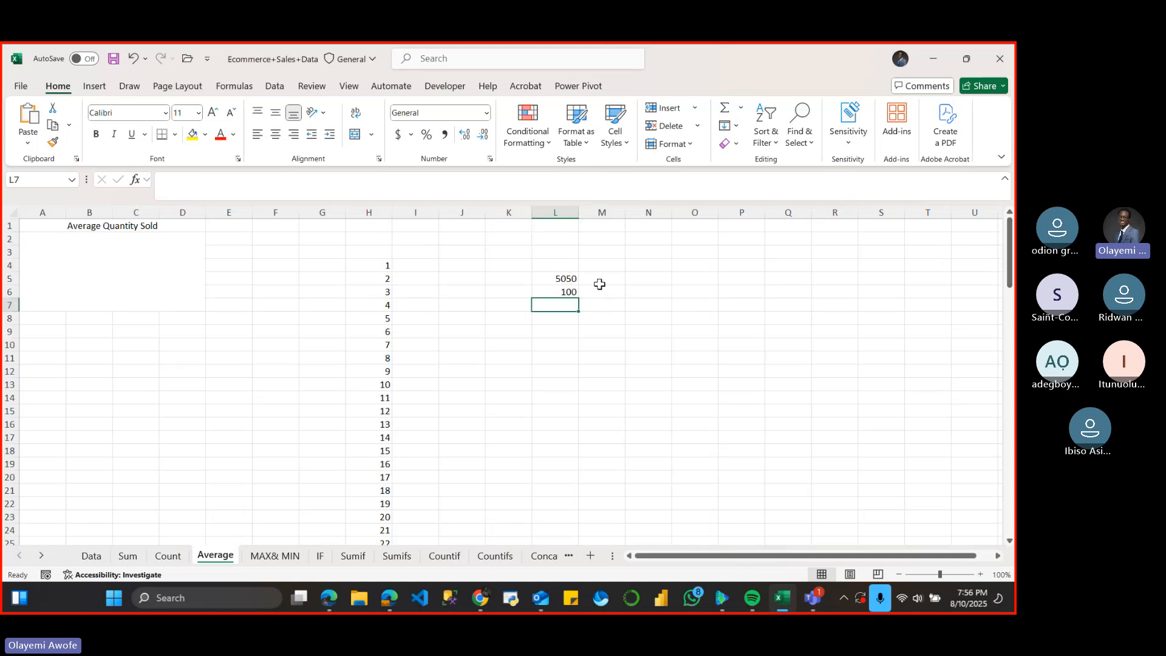
click(599, 281)
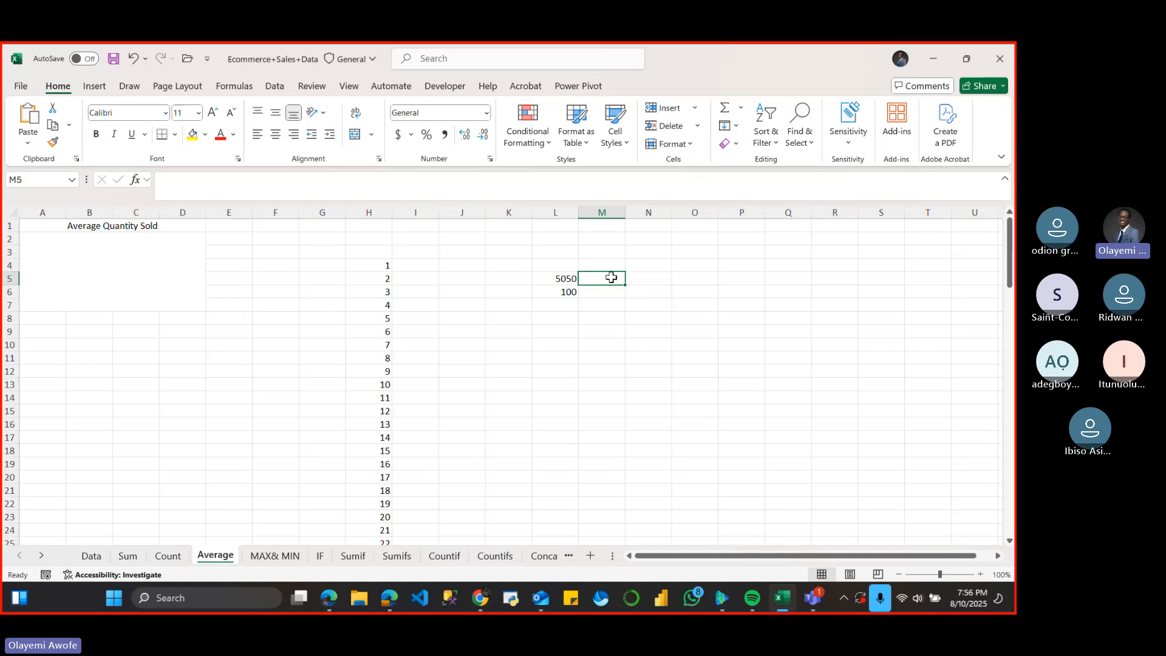
text(=)
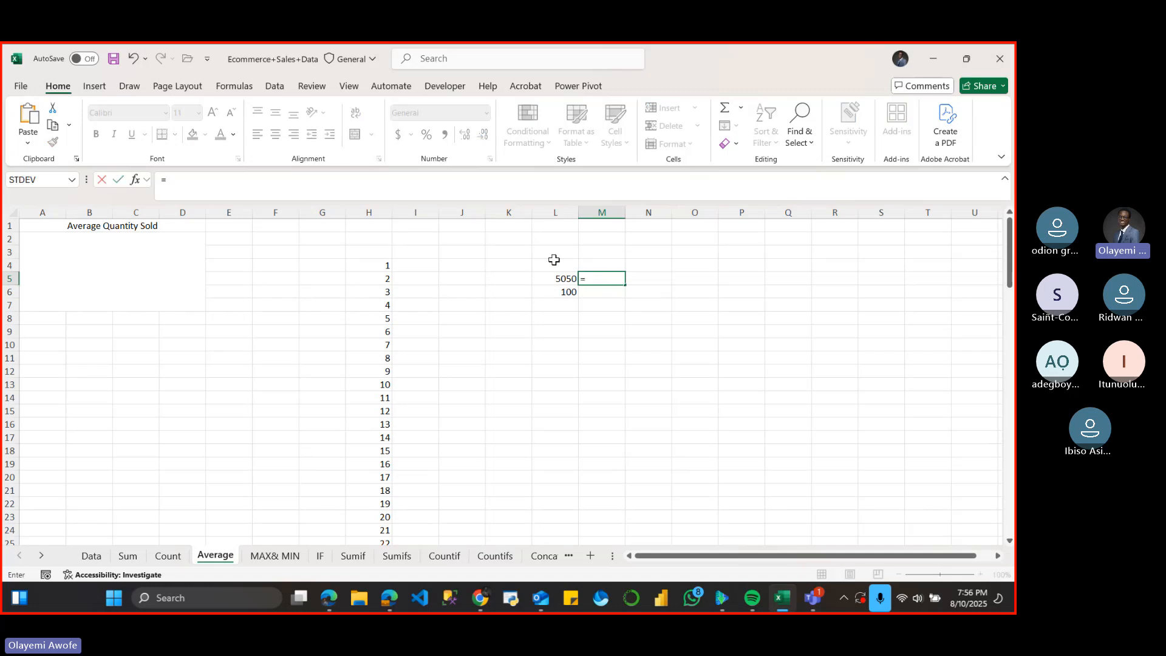
click(557, 279)
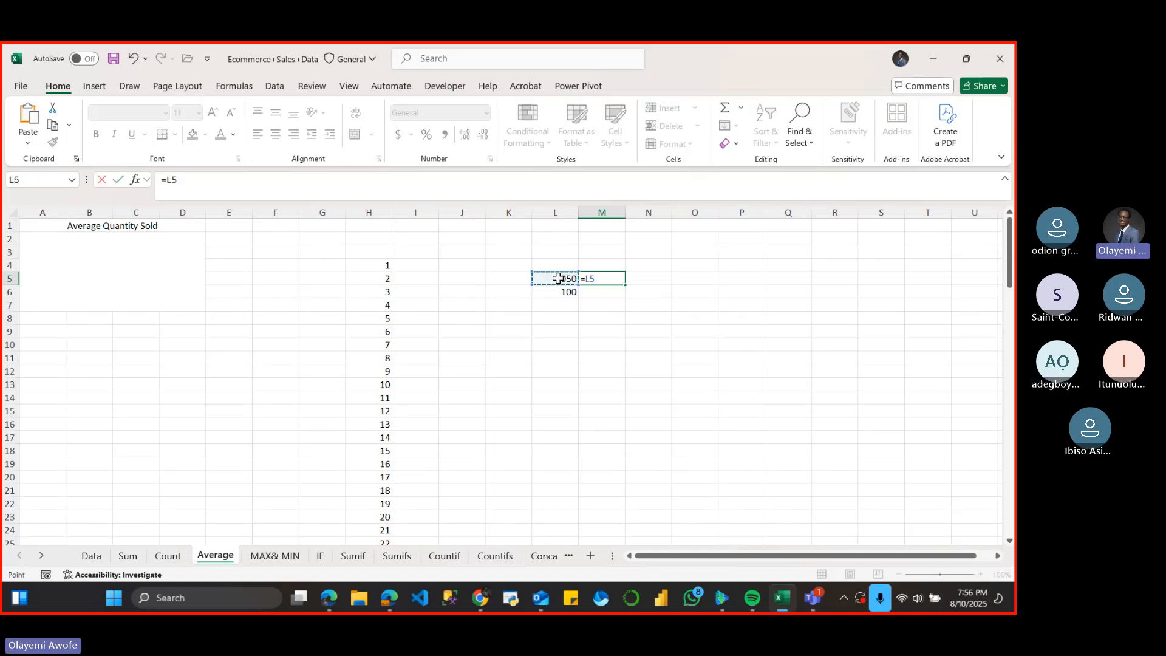
text(?)
key(BackSpace)
text(/)
click(550, 292)
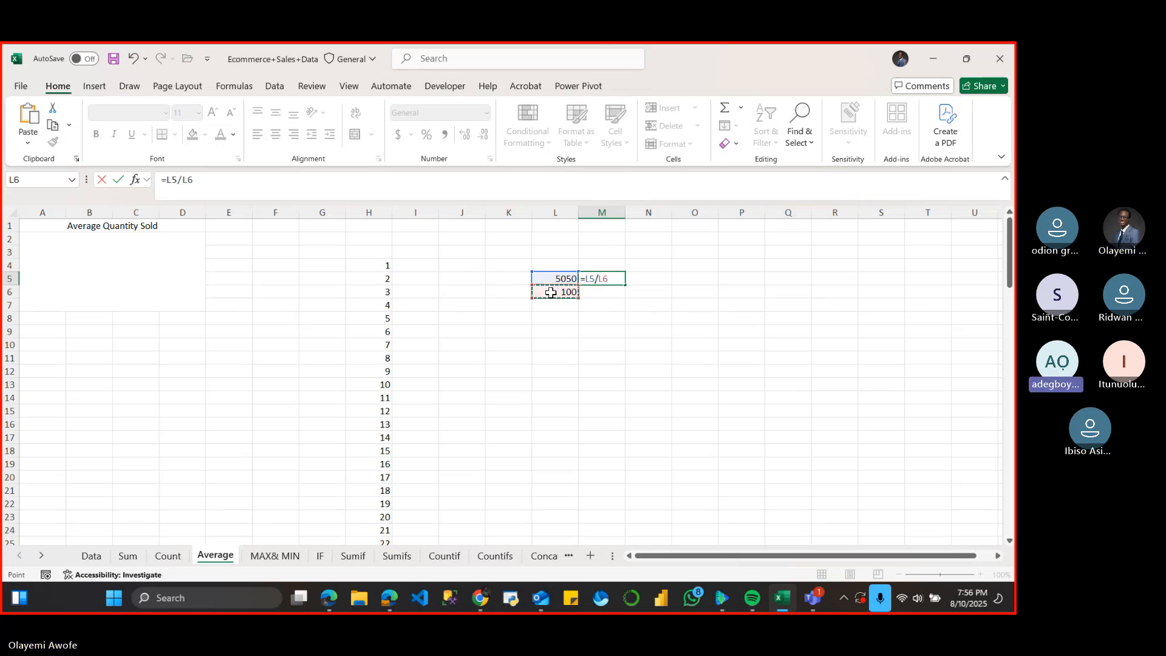
key(Return)
click(606, 278)
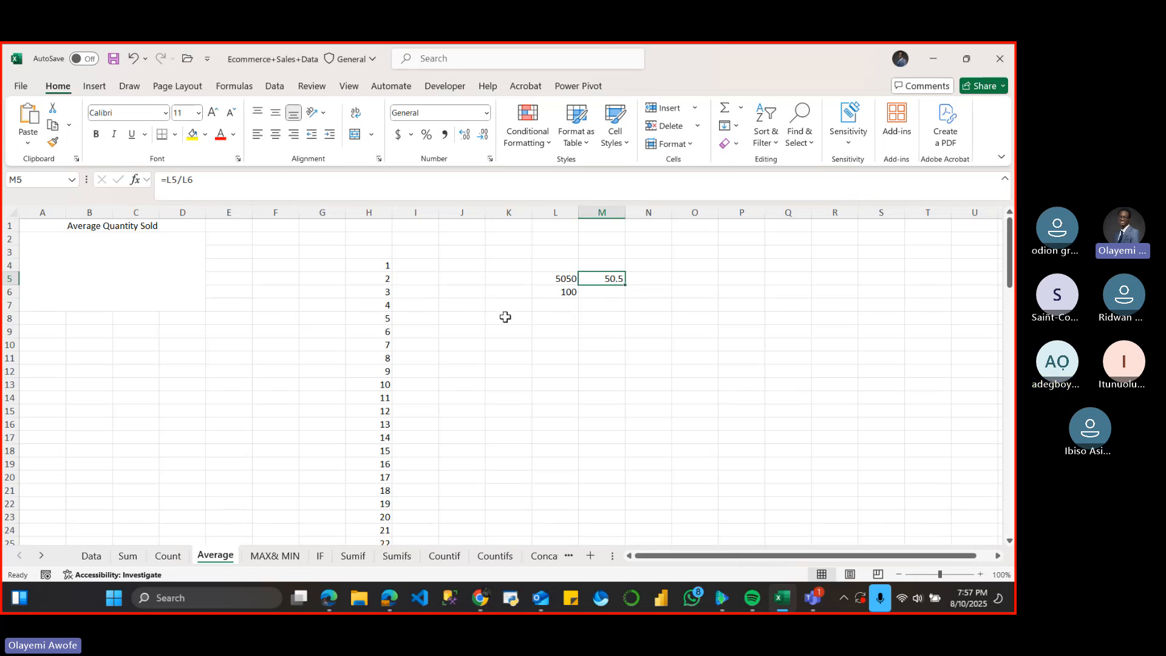
click(562, 345)
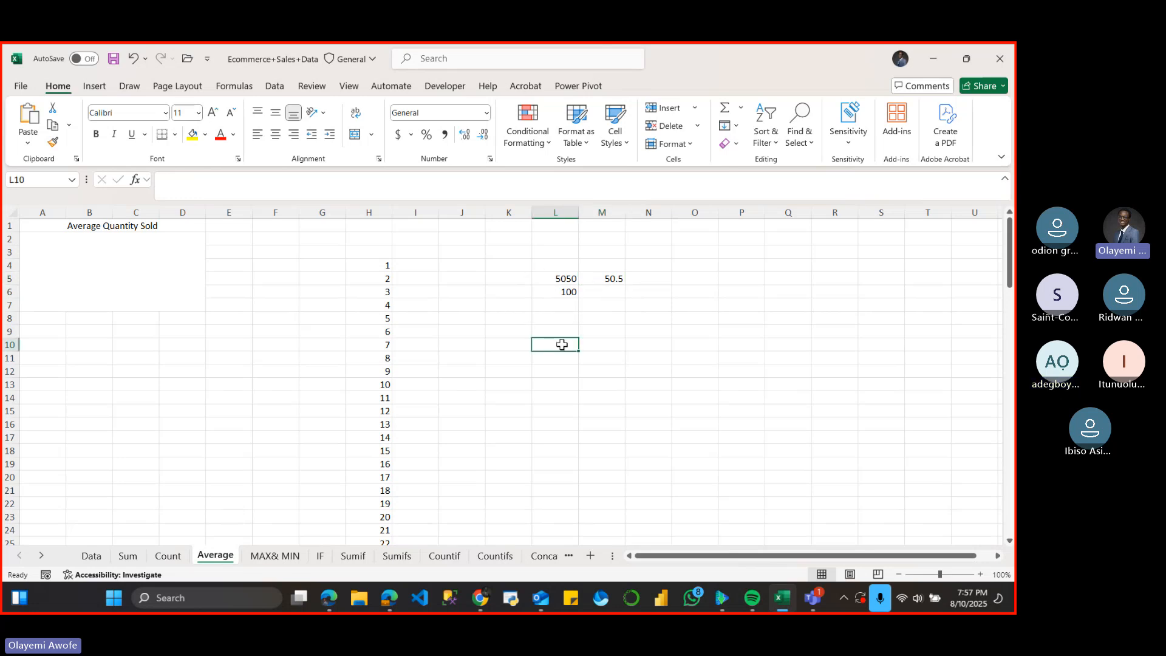
- Calculate the average of the 1 to 100 series in L10 with =AVERAGE(H4:H103)
text(=)
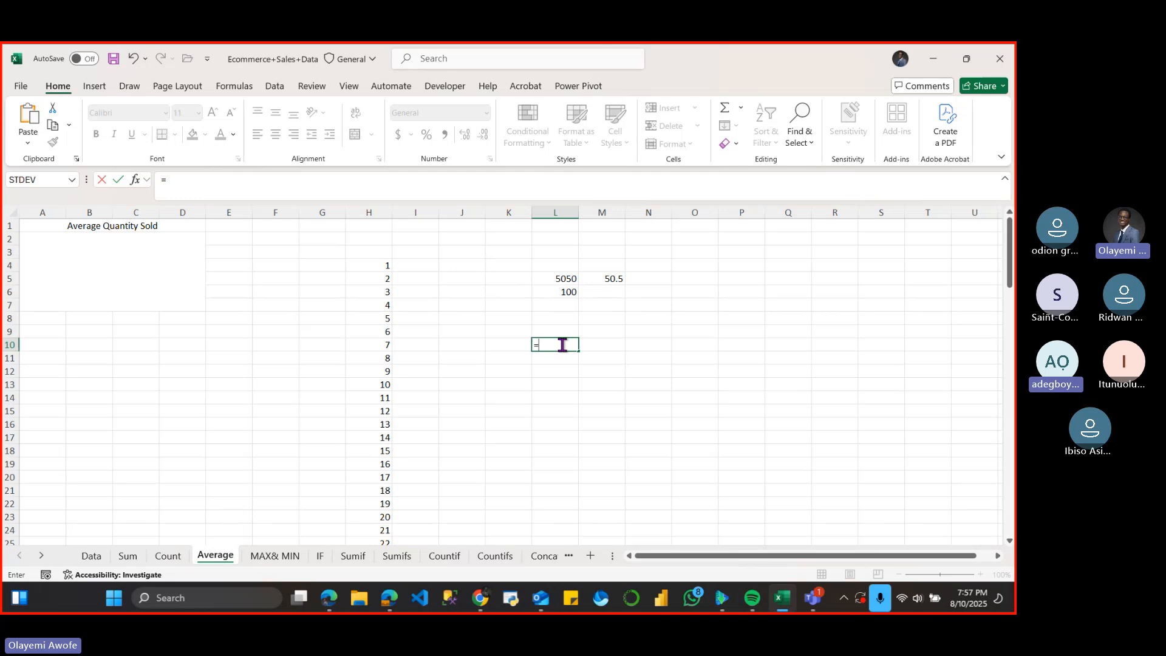
text(AVERAGE)
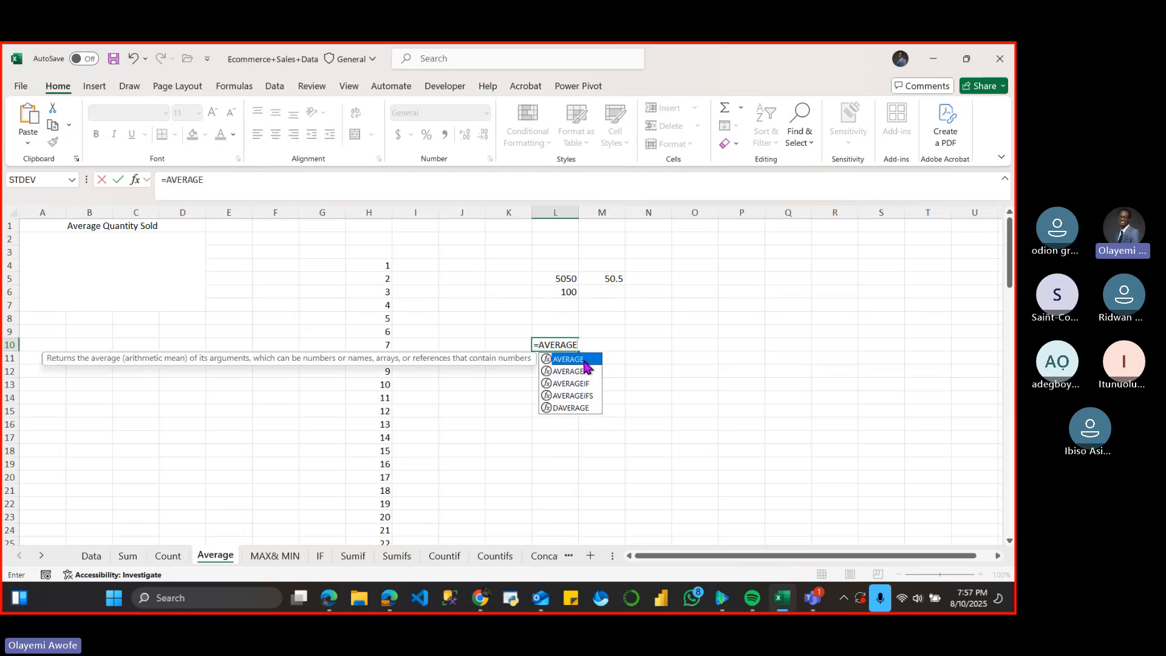
double_click(577, 359)
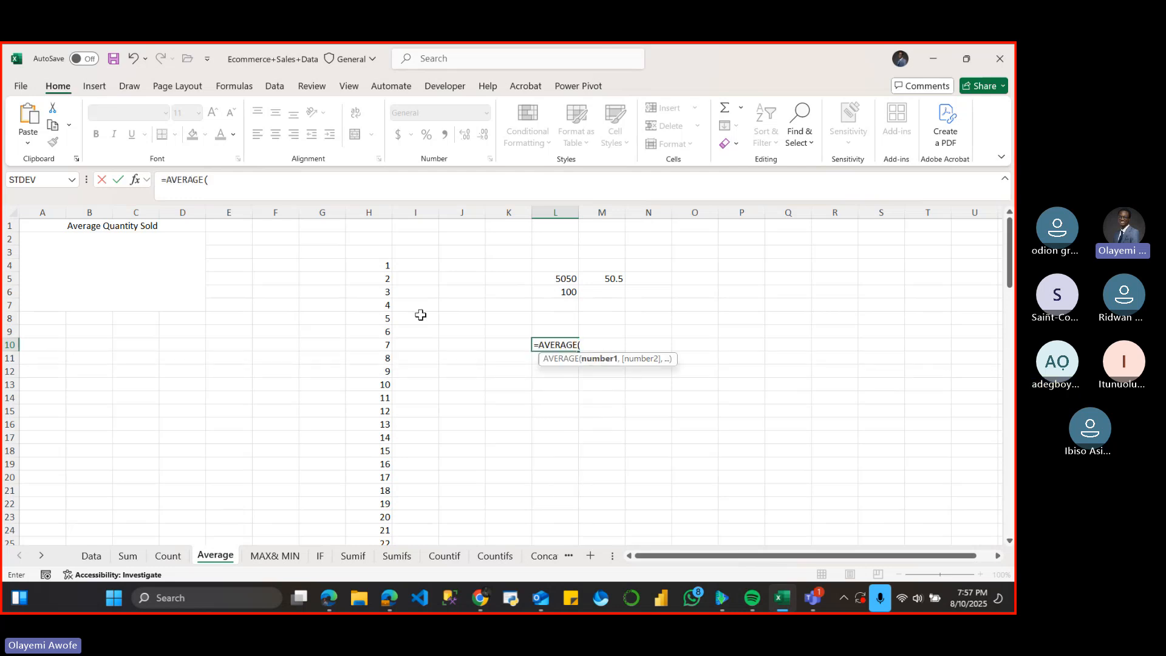
click(380, 269)
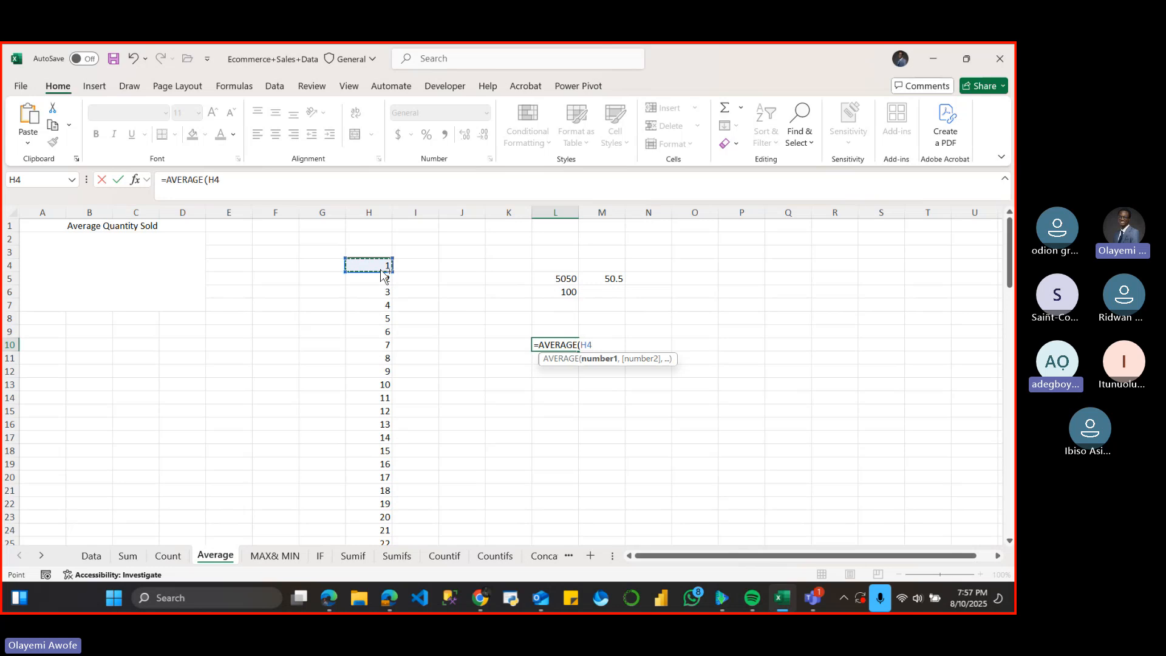
key(ctrl+shift+Down)
key(Return)
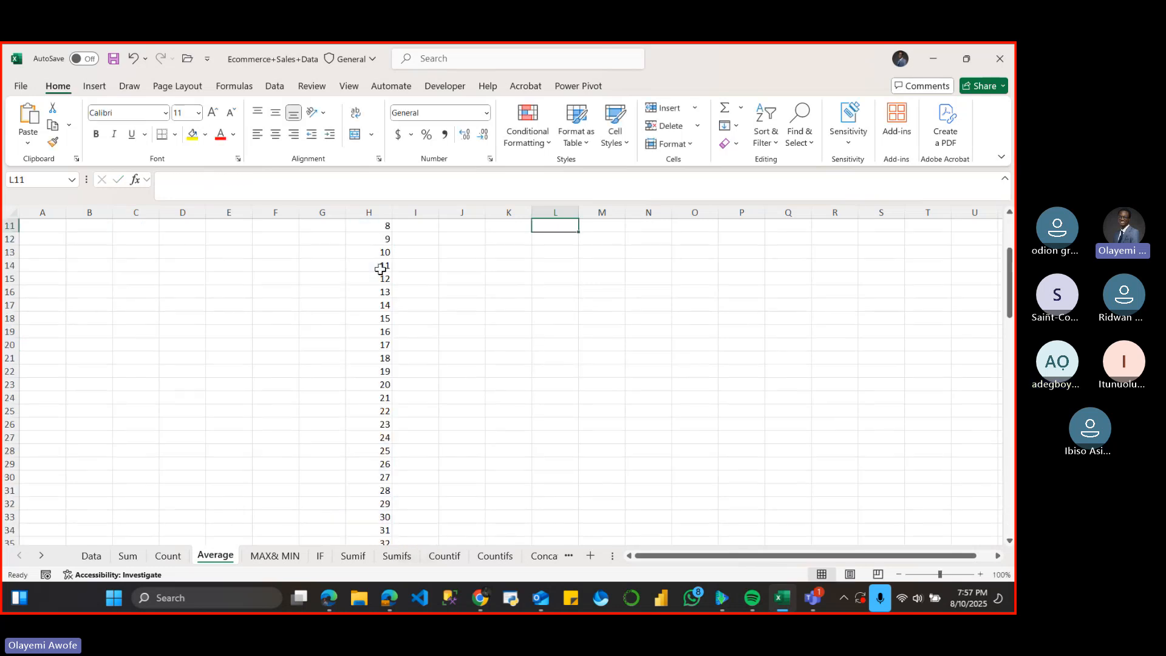
scroll(875, 304, up, 4)
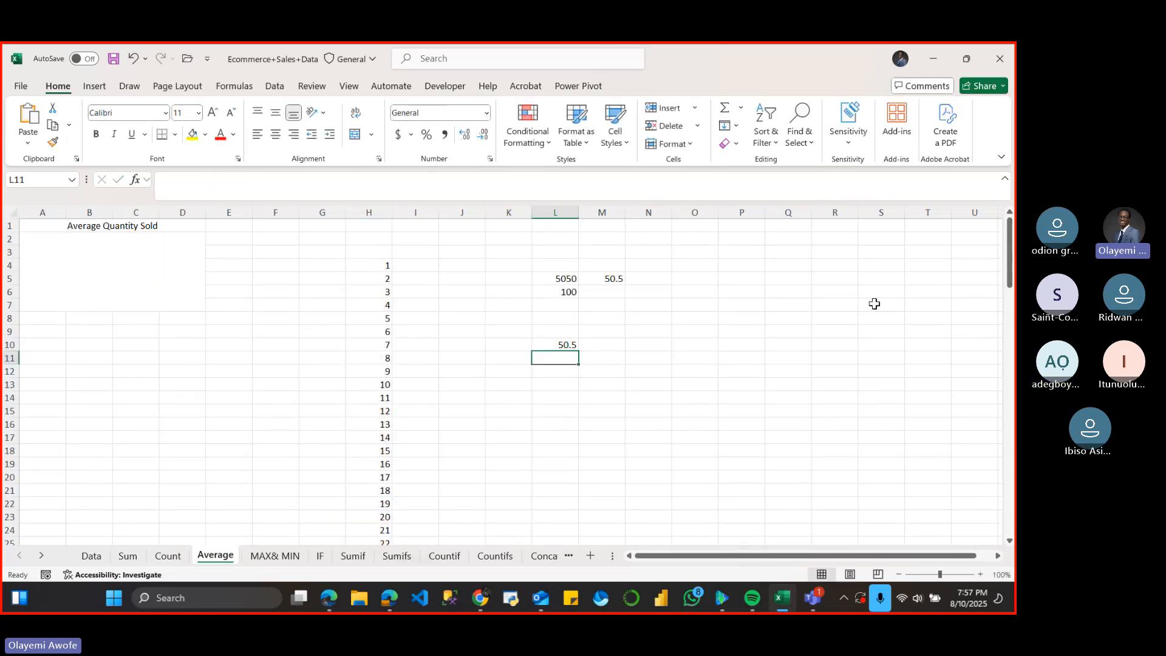
click(548, 344)
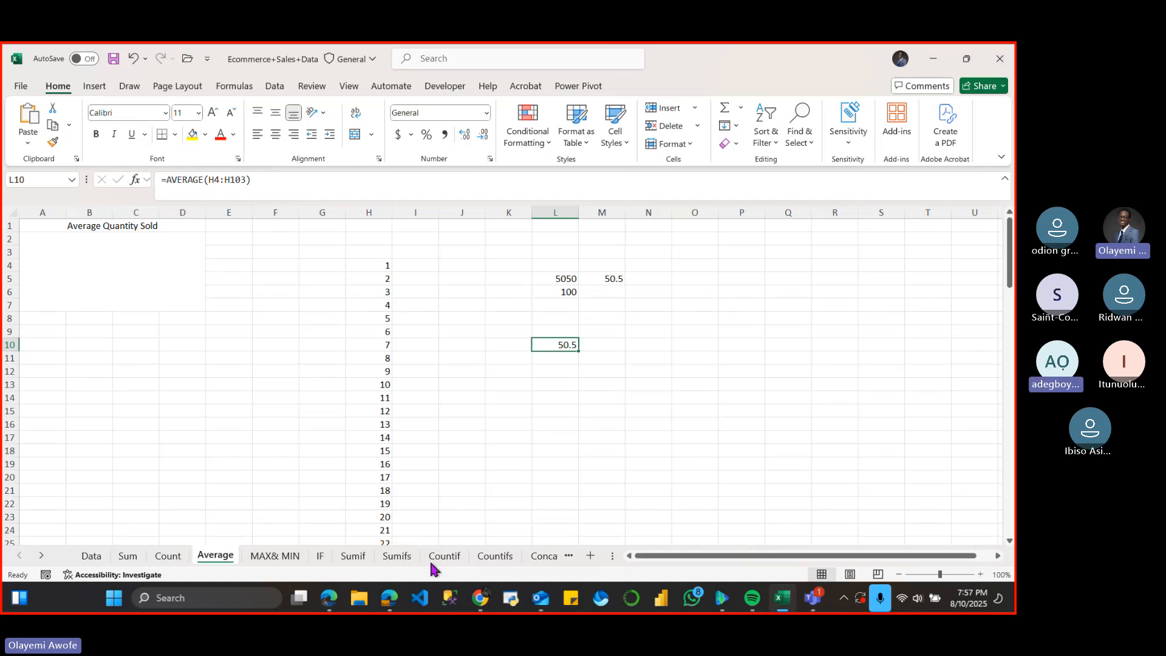
- Switch to the Teams meeting window, check one participant's options, and return to cell L10 in the Excel workbook
mouse_move(809, 606)
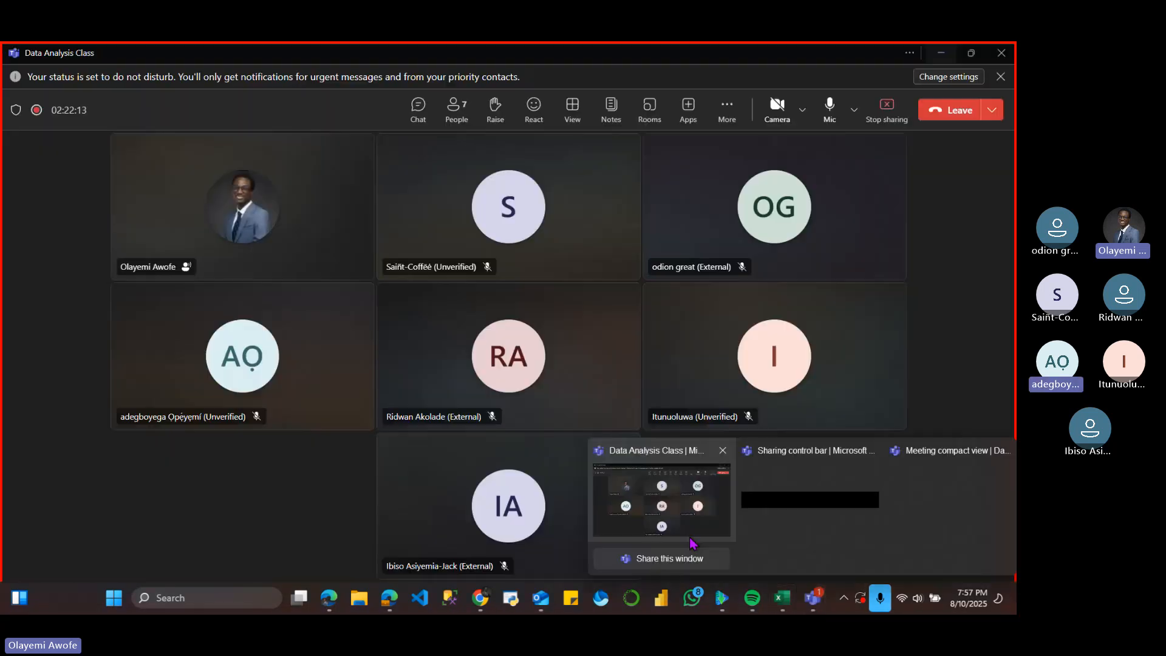
click(690, 543)
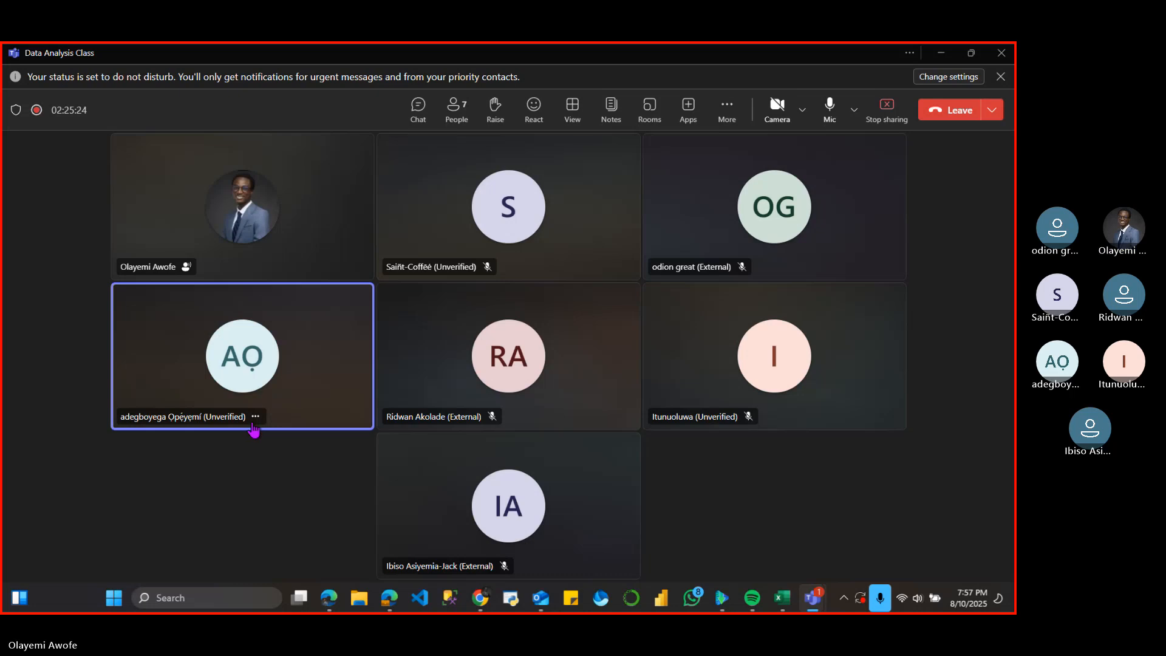
right_click(256, 429)
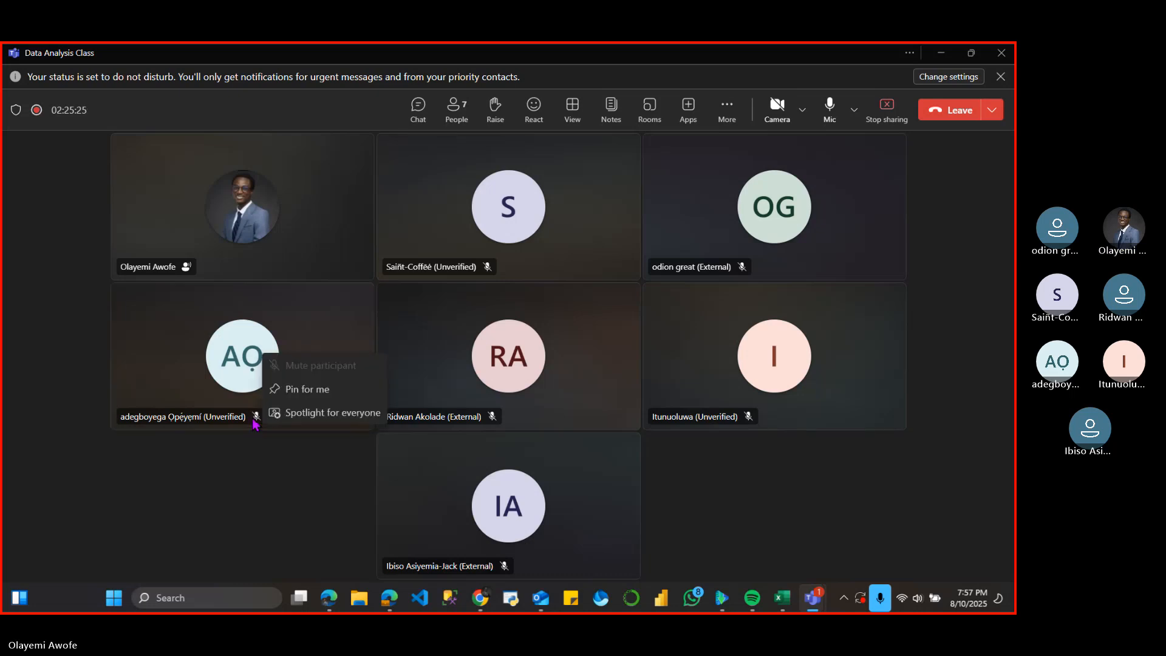
click(283, 450)
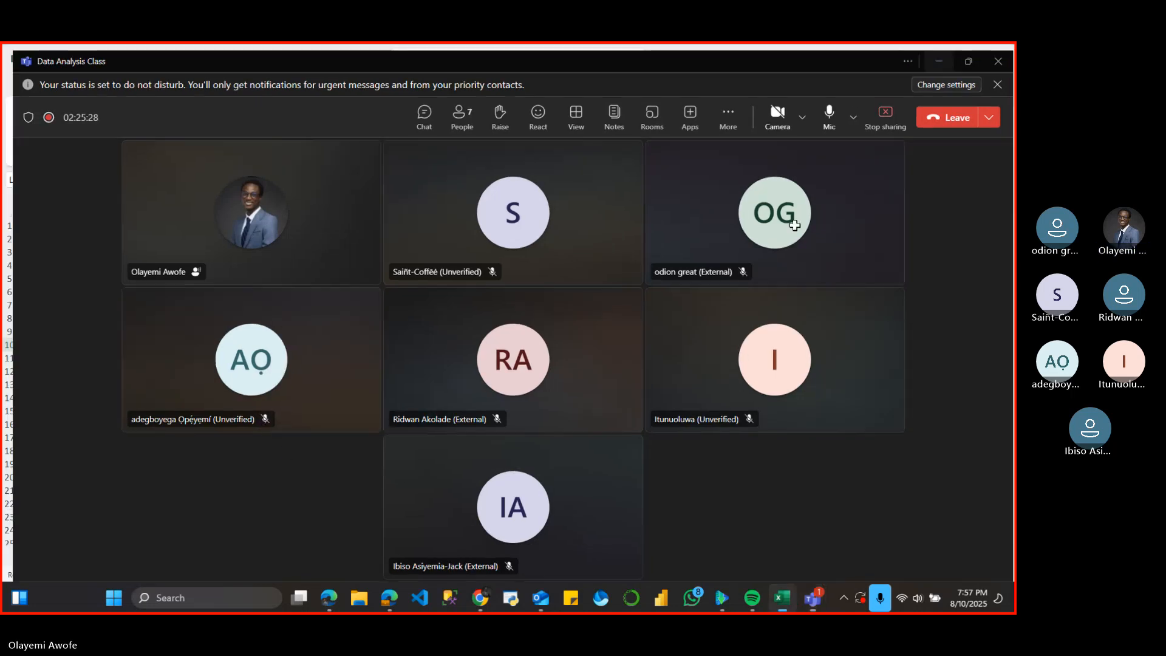
key(alt+Tab)
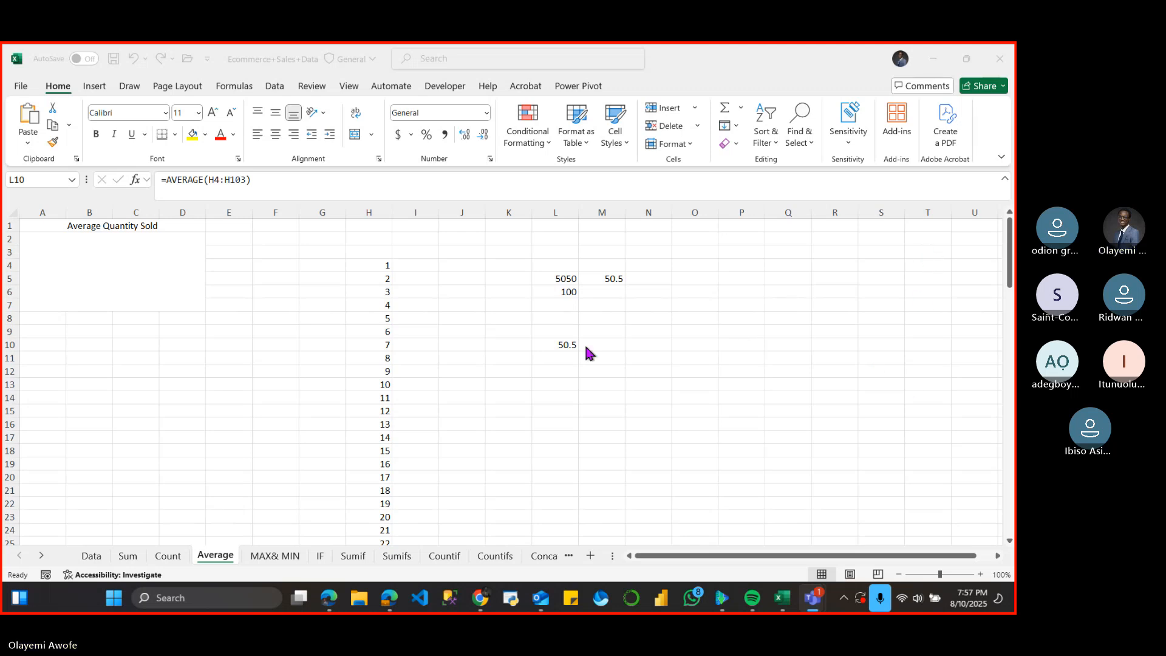
click(563, 343)
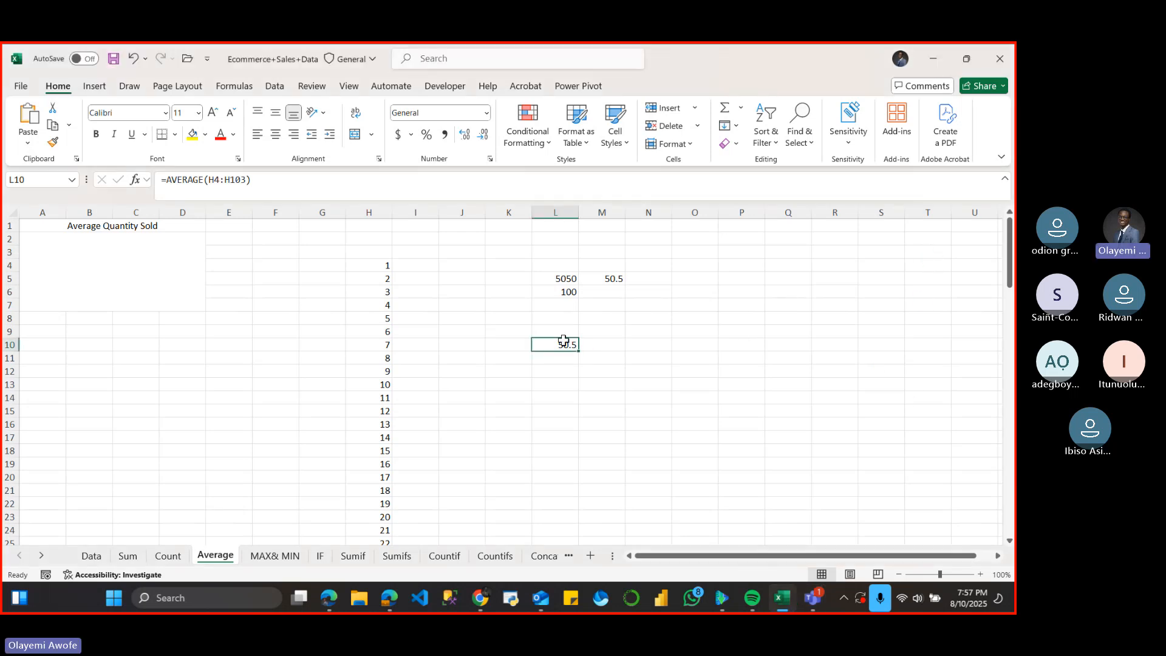
- Reference the whole Quantity column of the Data sheet in merged cell A2 under Average Quantity Sold with =Data!N:N
click(119, 280)
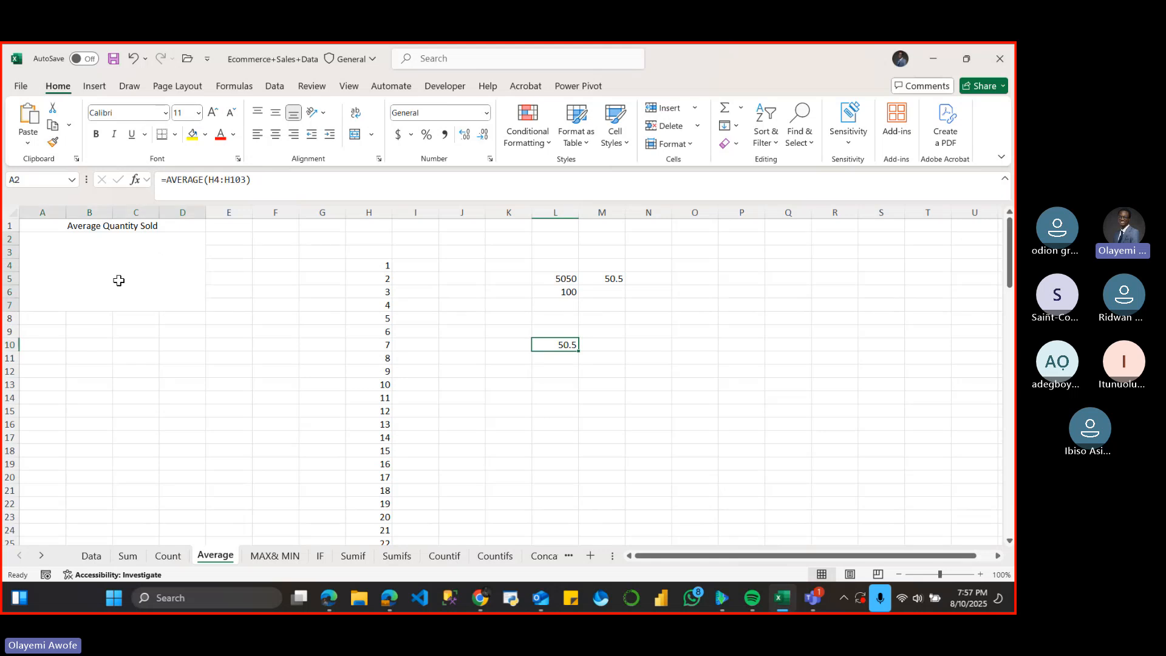
text(=)
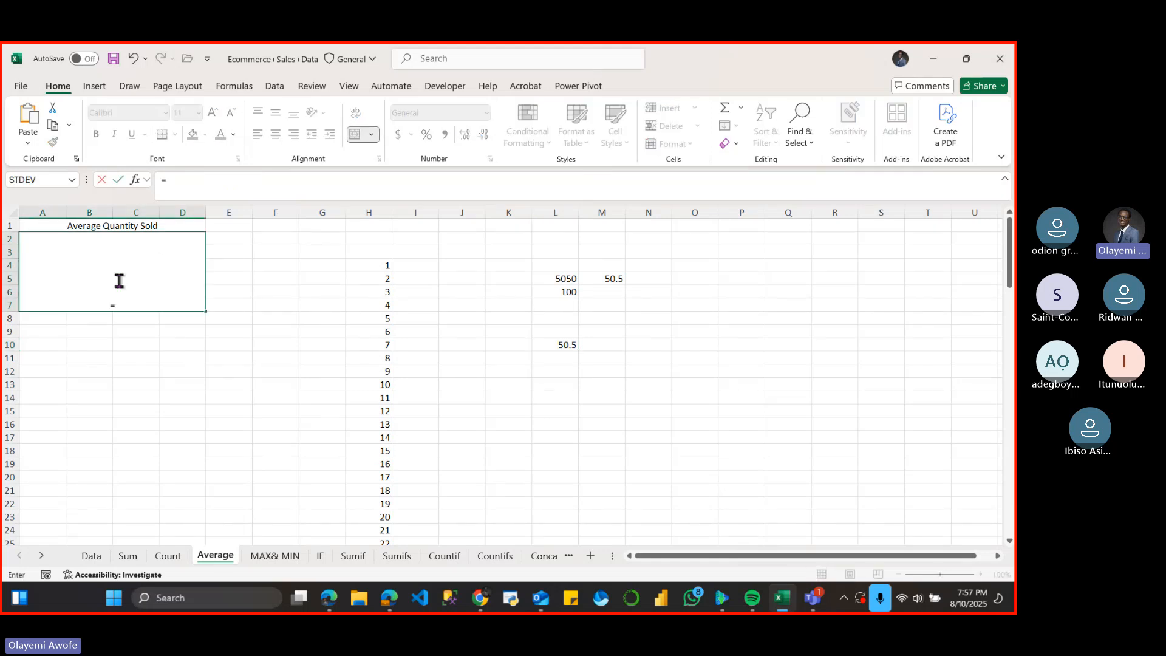
click(99, 554)
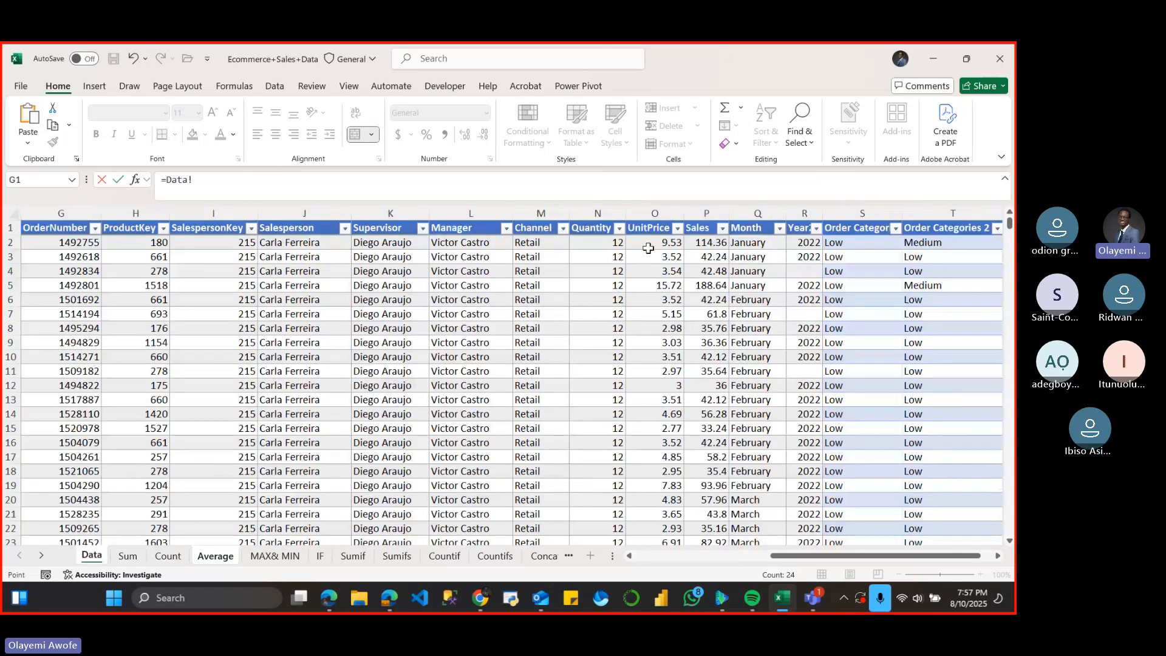
click(603, 209)
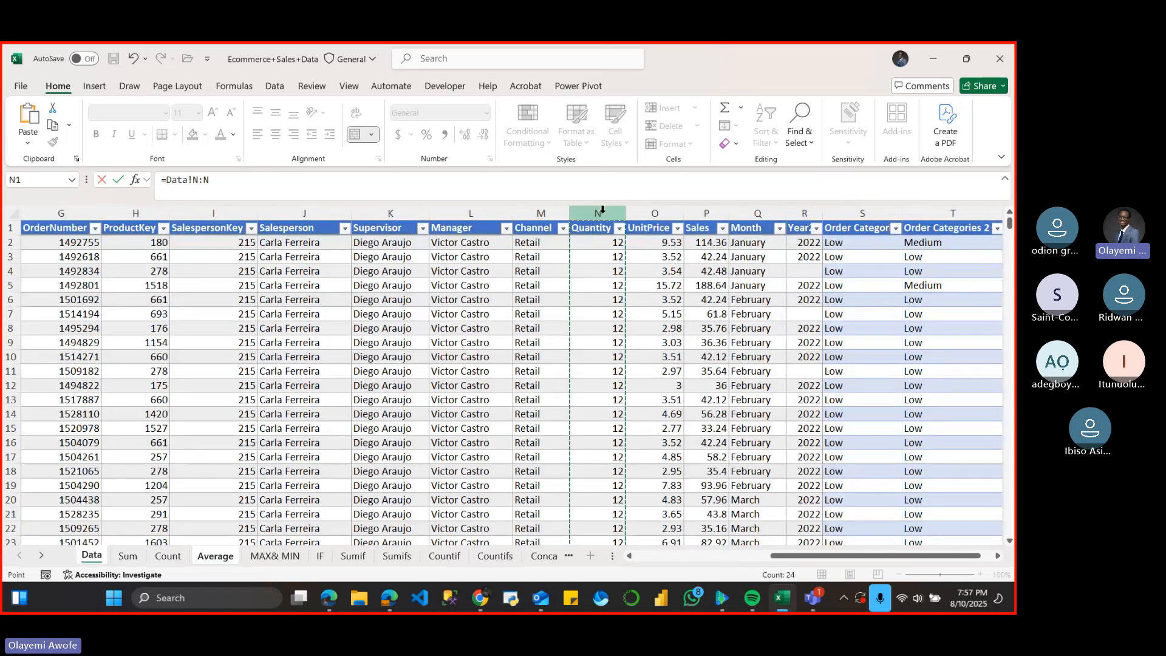
key(Return)
- Wrap the column reference in A2 in the AVERAGE function, making the formula =AVERAGE(Data!N:N)
click(138, 263)
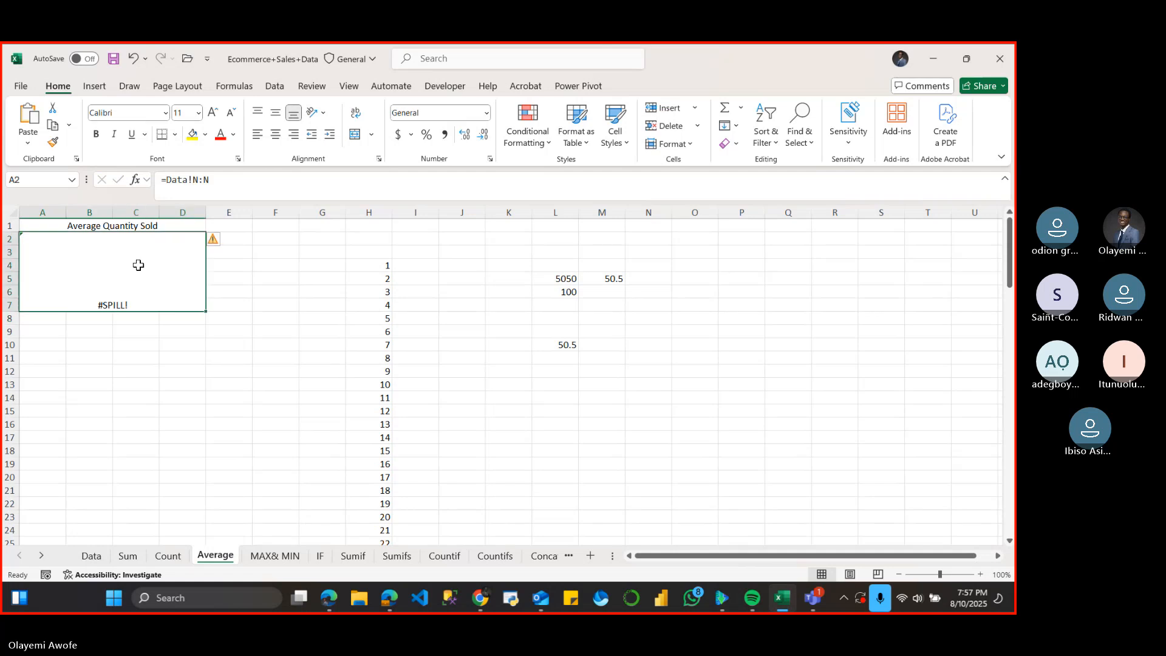
click(166, 180)
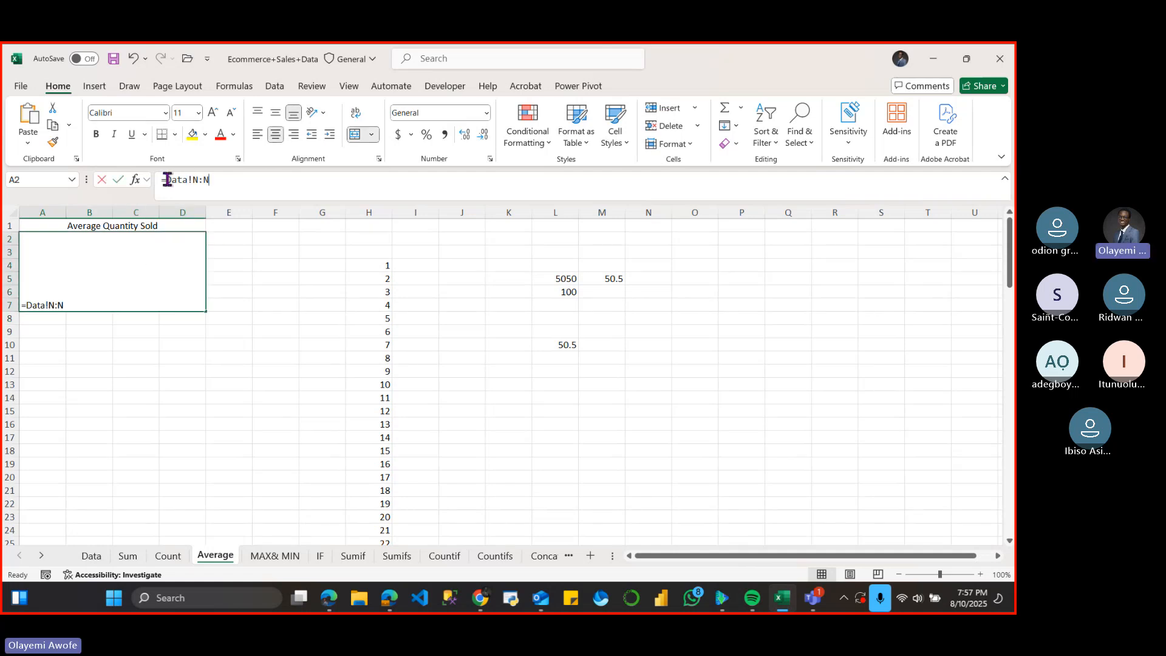
click(167, 180)
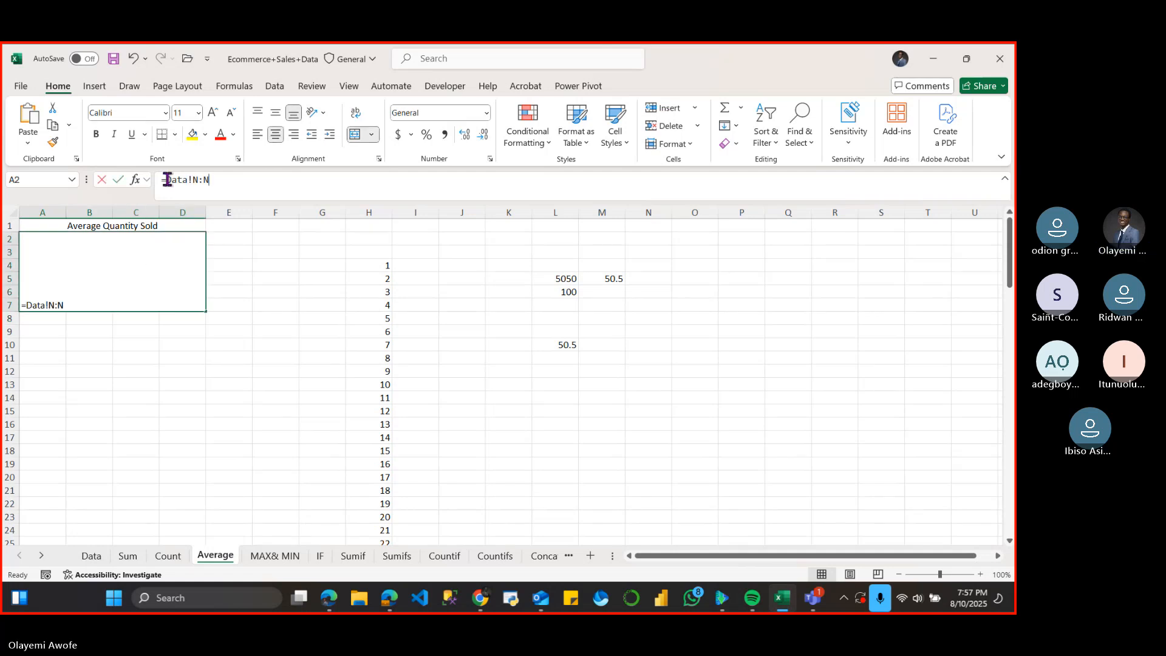
text(Average(Data!N:N)
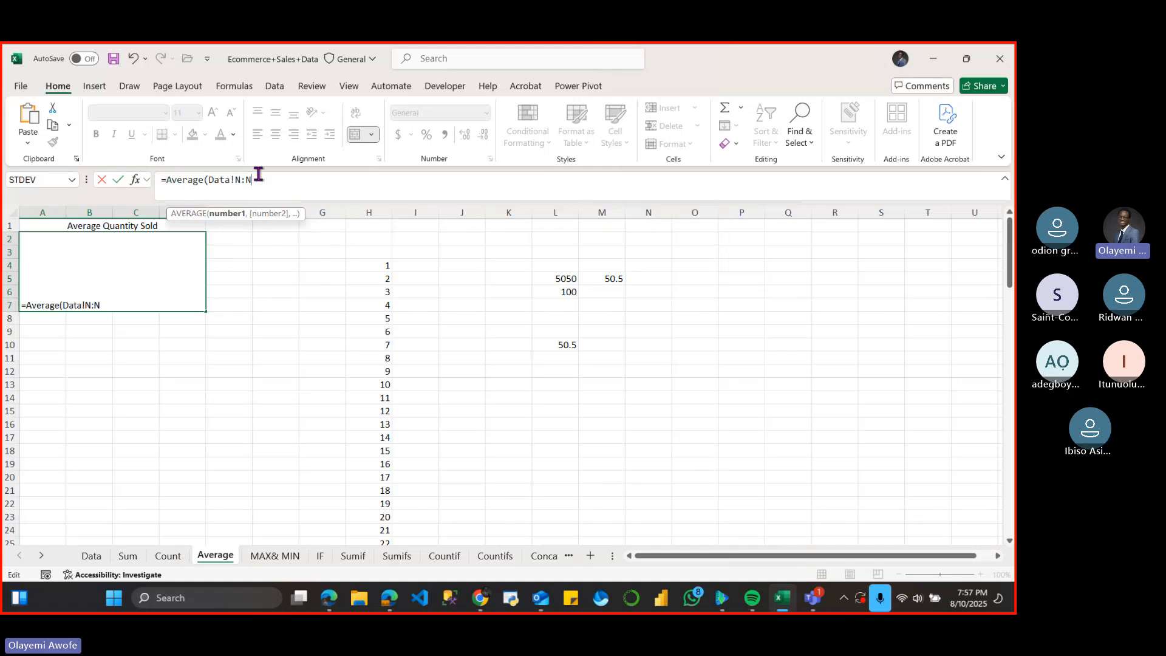
text())
key(Return)
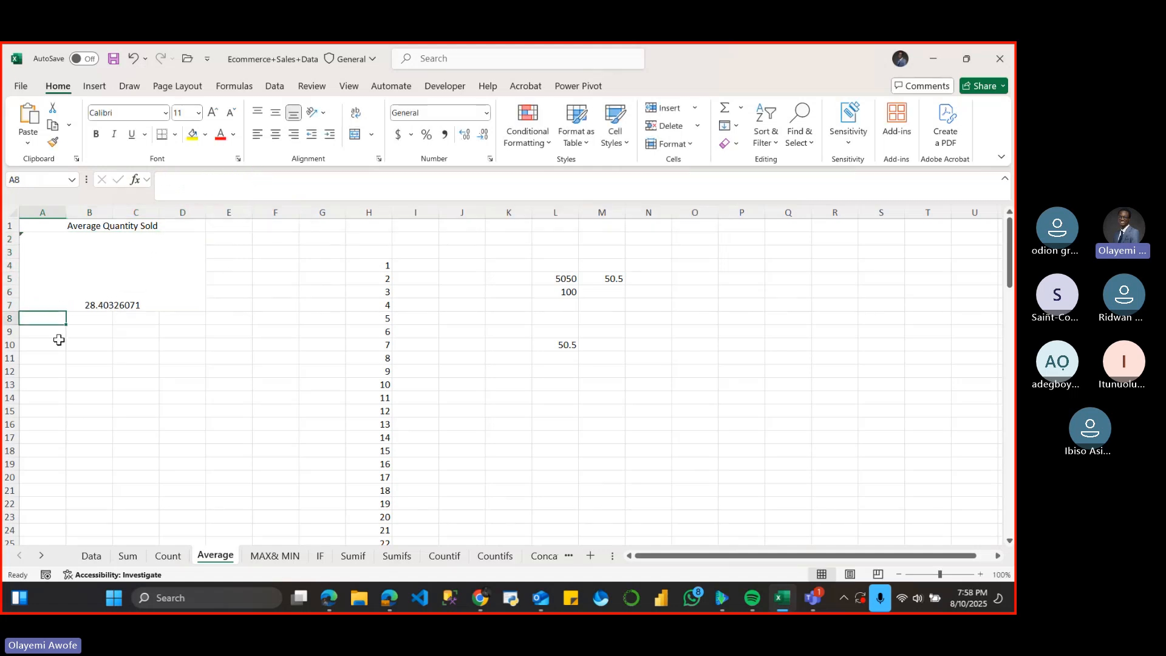
- Ignore the error flagged on the average formula in A2 for referring to empty cells
click(149, 289)
click(214, 240)
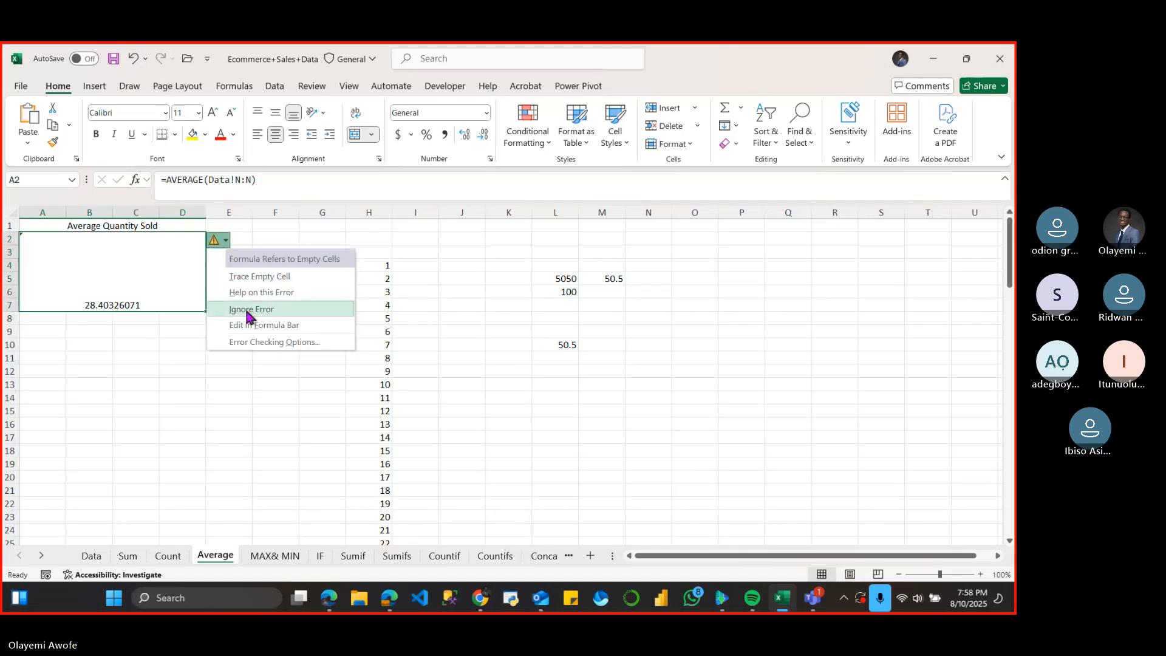
click(246, 309)
- Reduce the average quantity in A2 to one decimal place and align it vertically in the middle of the merged cell
double_click(485, 138)
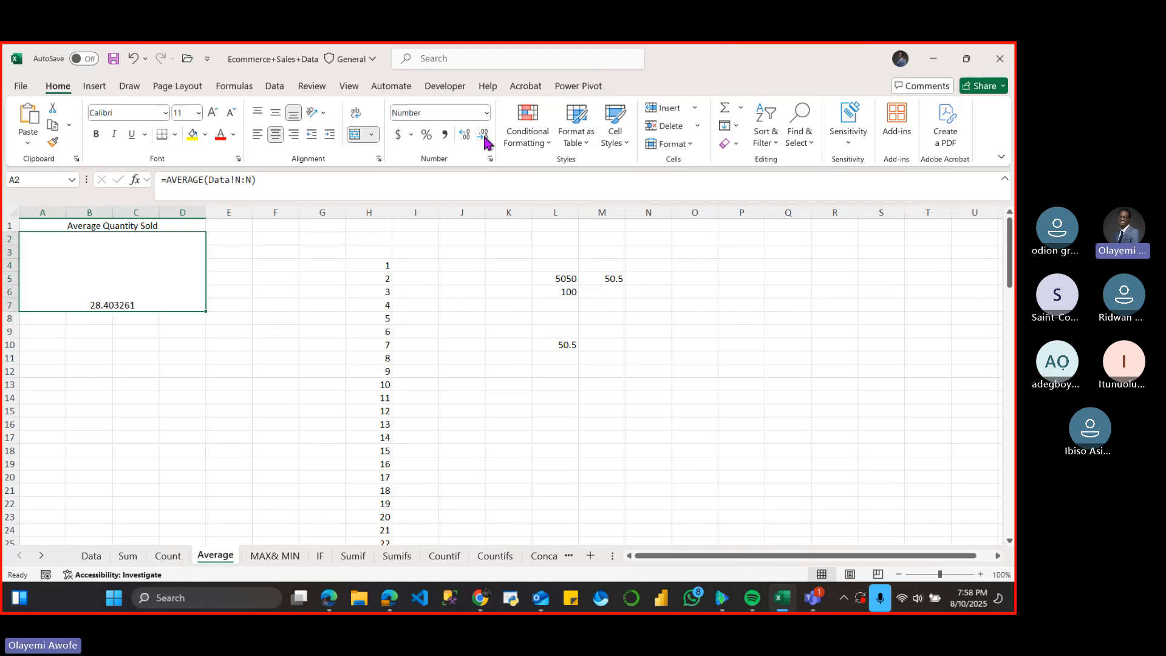
double_click(484, 138)
double_click(484, 138)
click(484, 138)
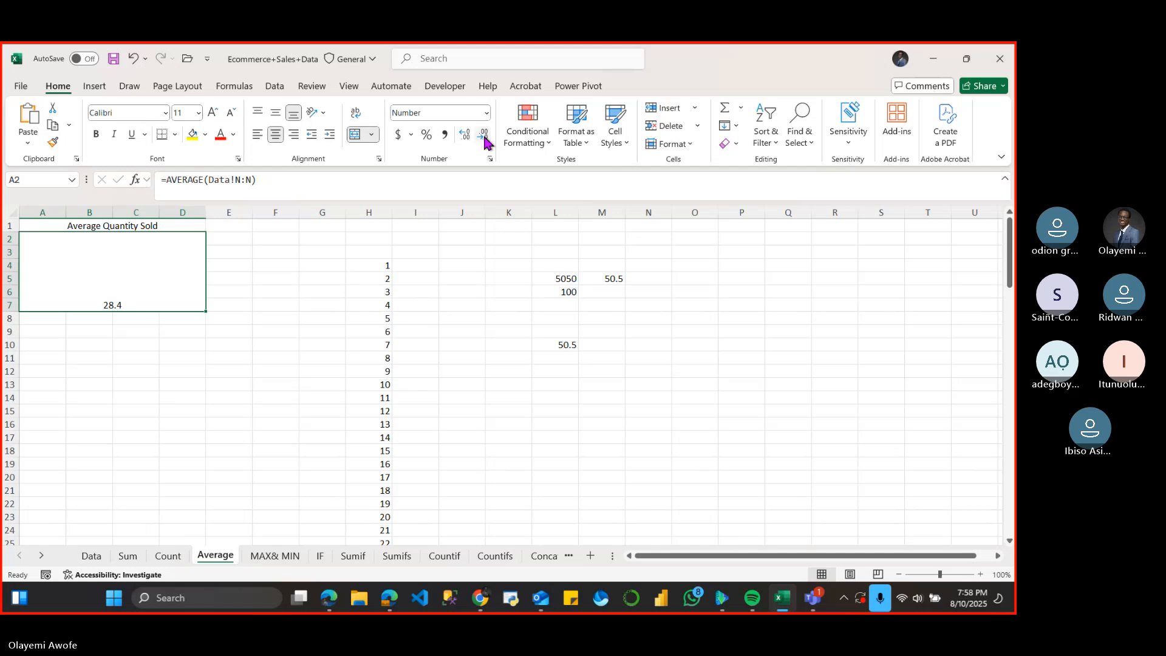
click(259, 284)
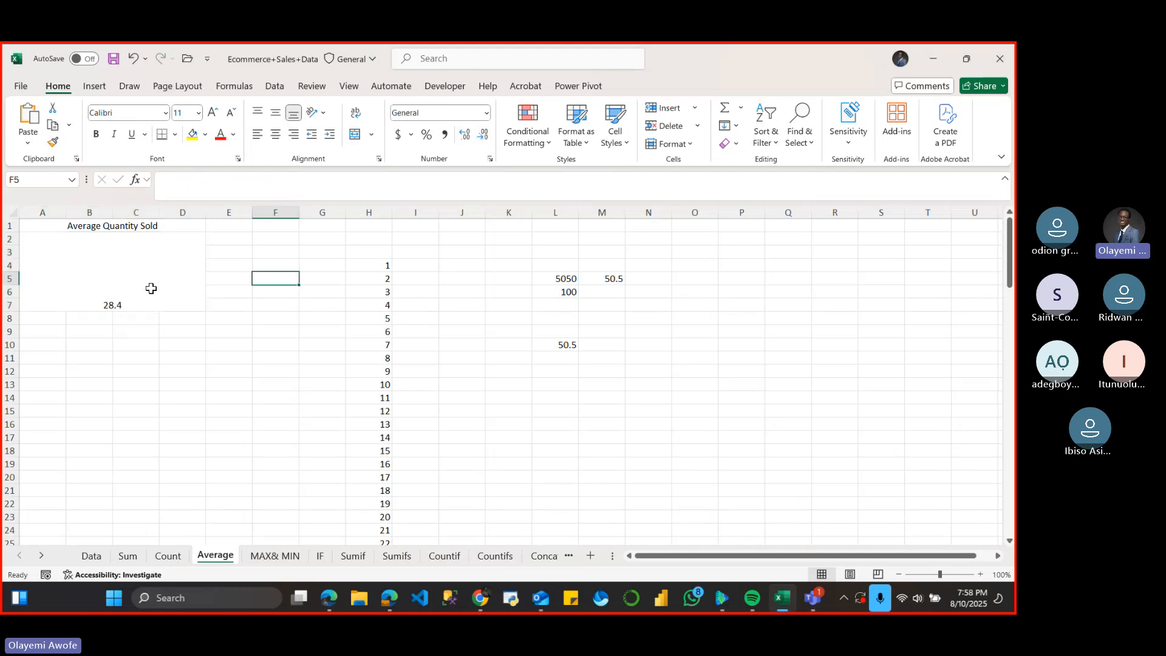
click(128, 297)
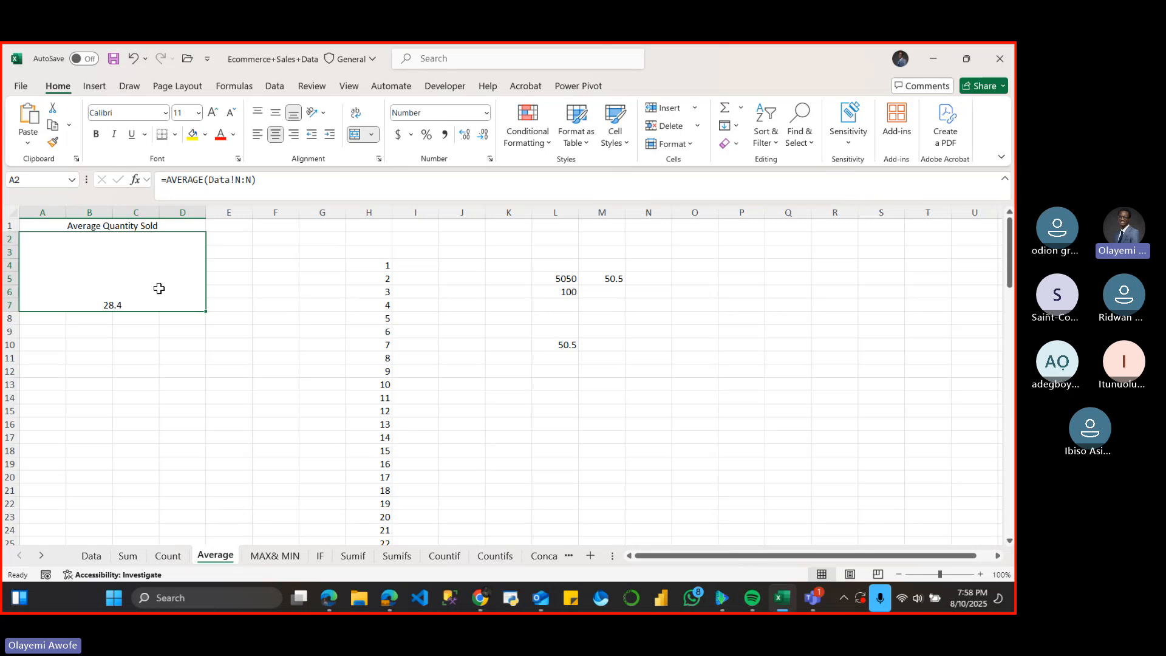
click(276, 114)
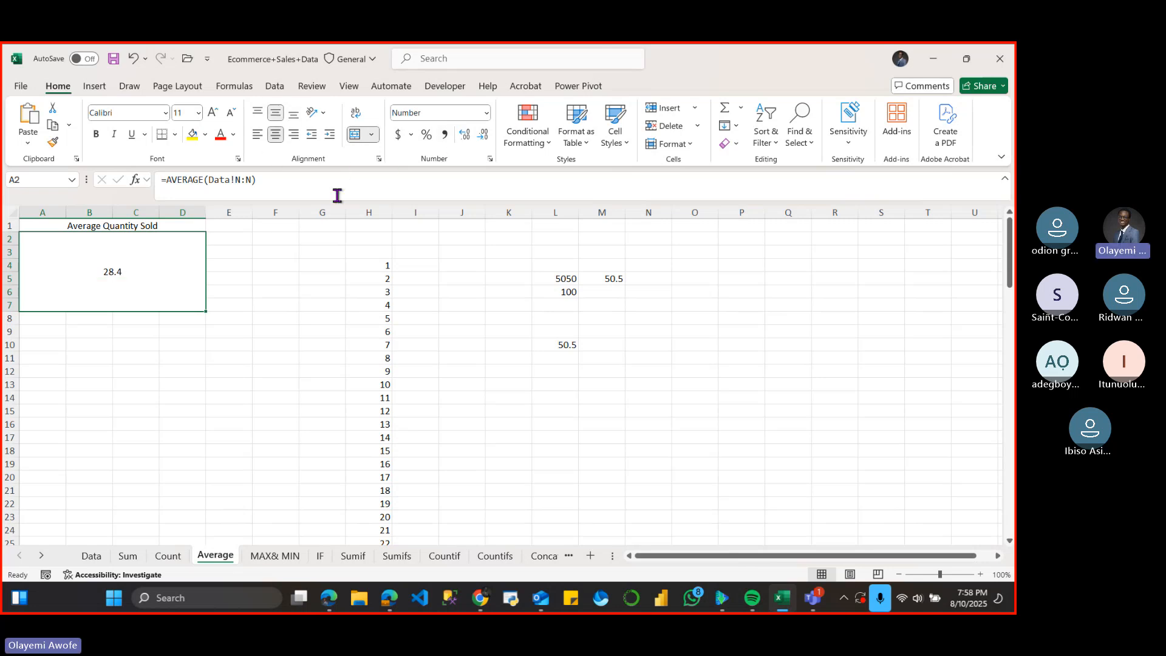
click(282, 317)
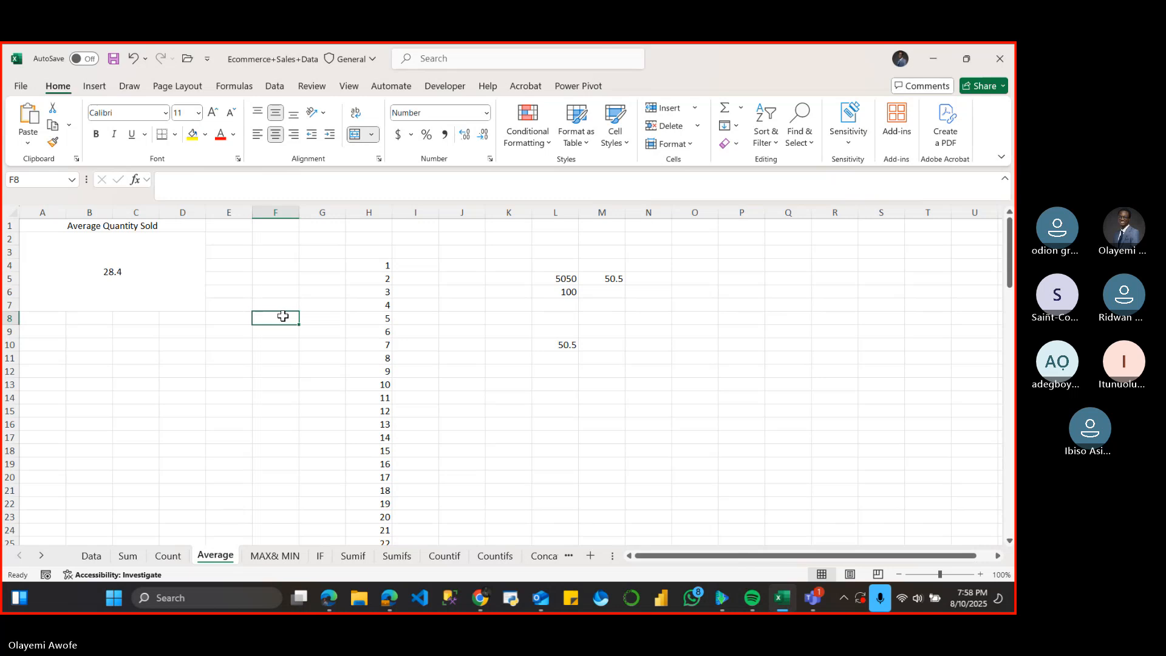
click(367, 315)
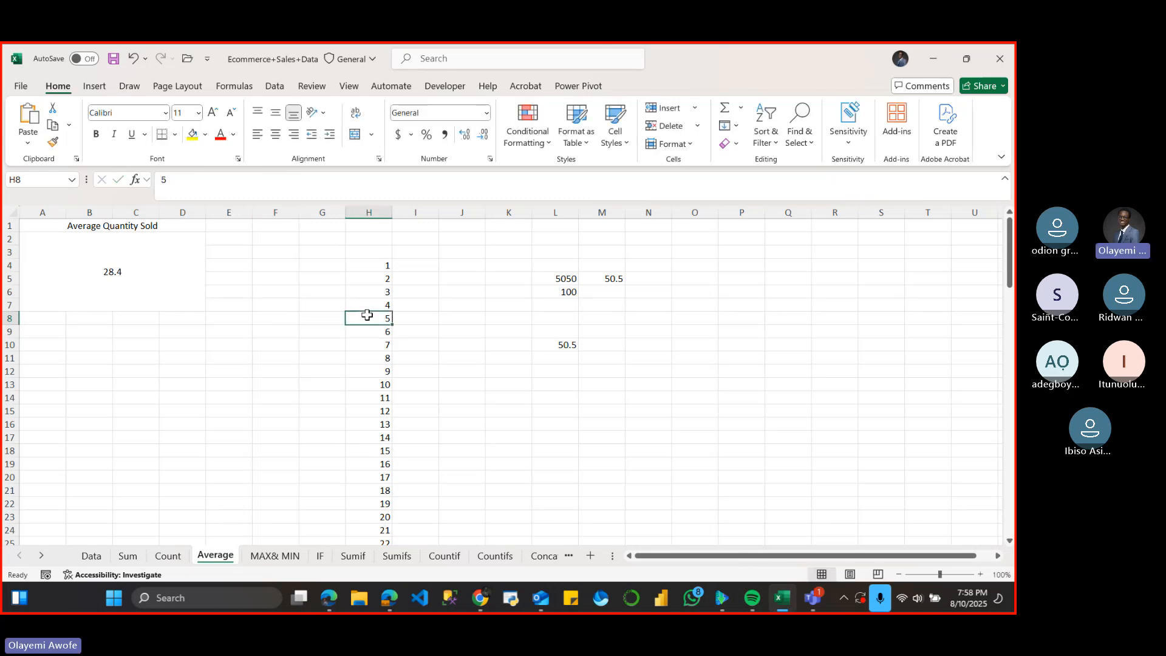
click(254, 305)
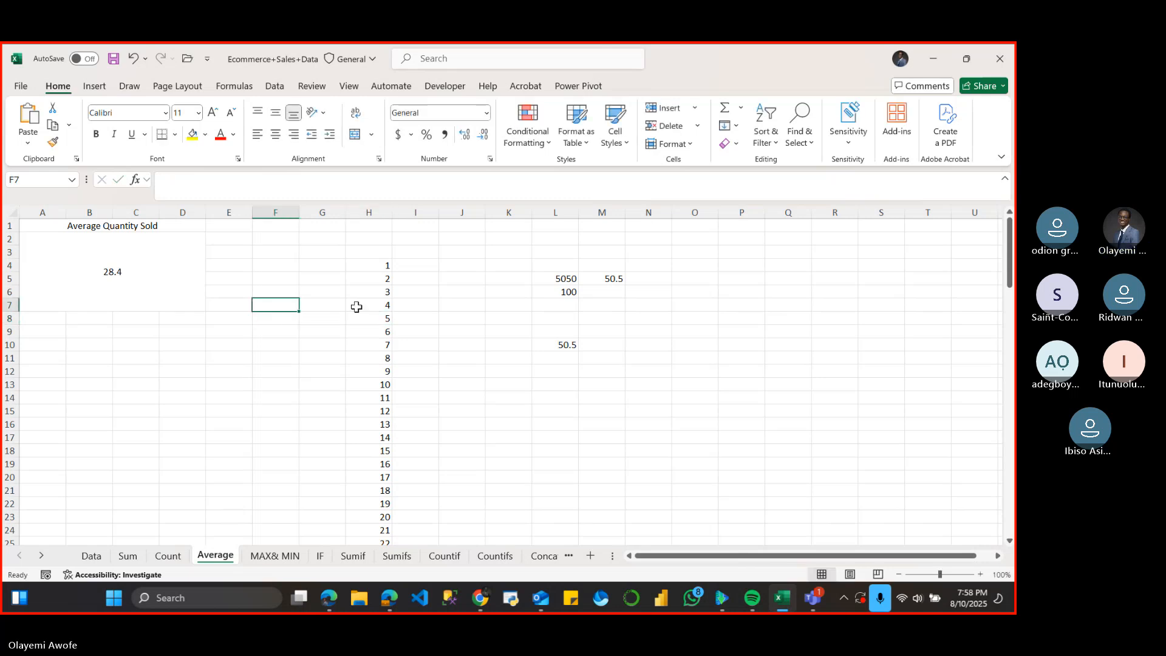
click(517, 293)
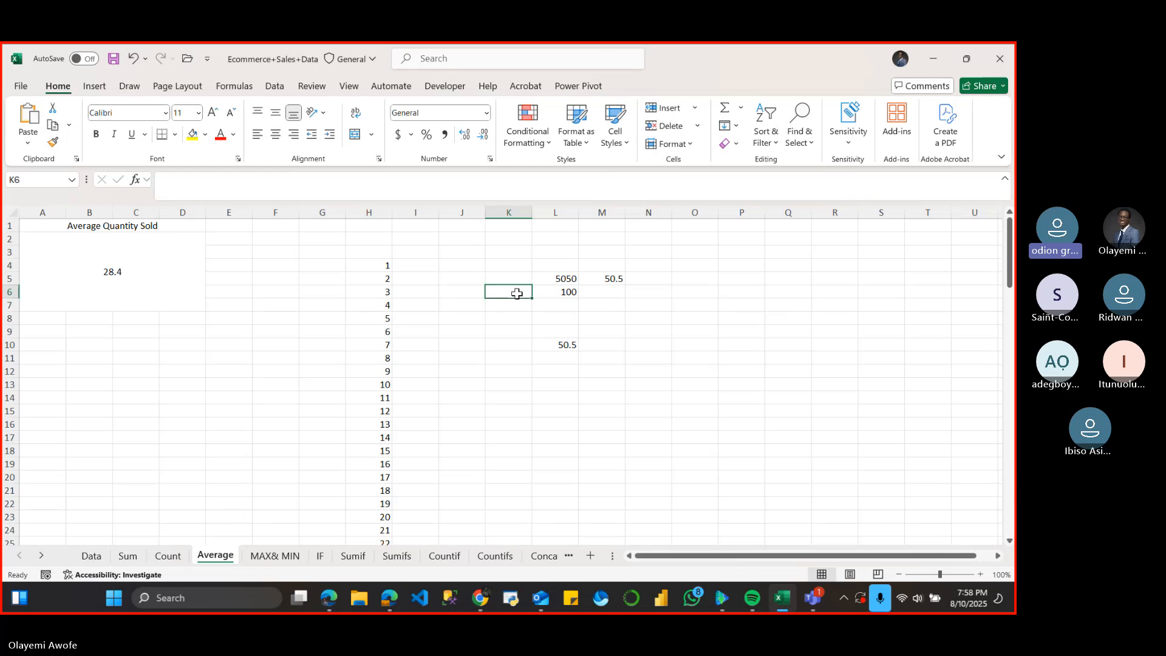
- Switch to the Teams meeting window and dismiss the raised-hand notification
click(813, 598)
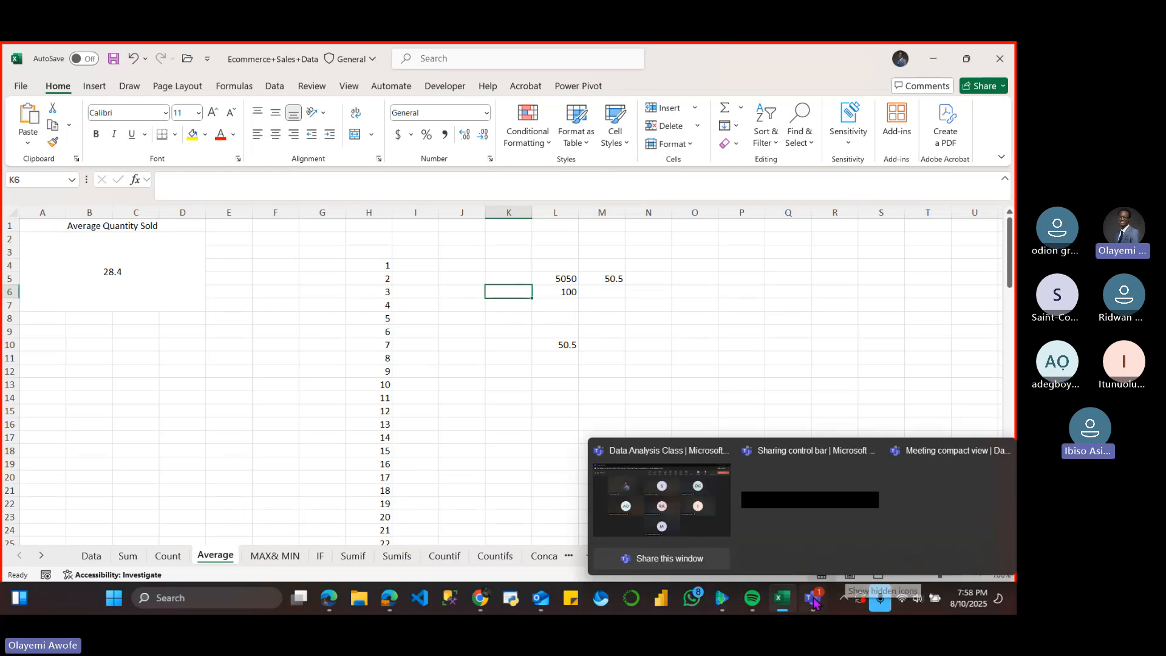
click(719, 541)
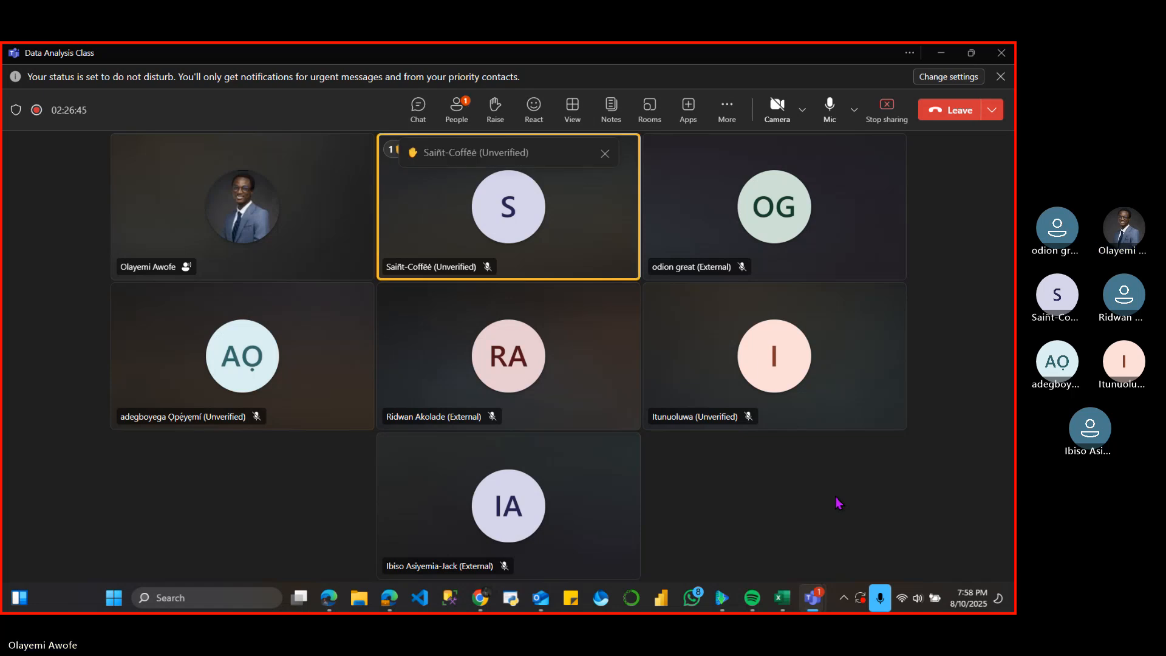
click(605, 154)
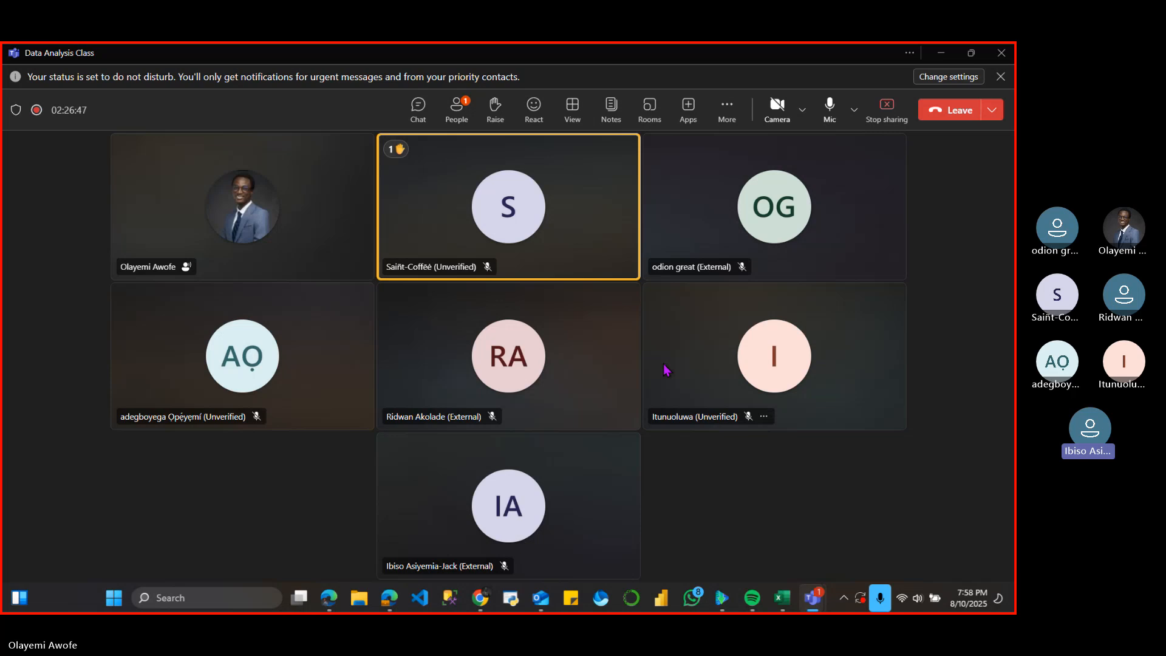